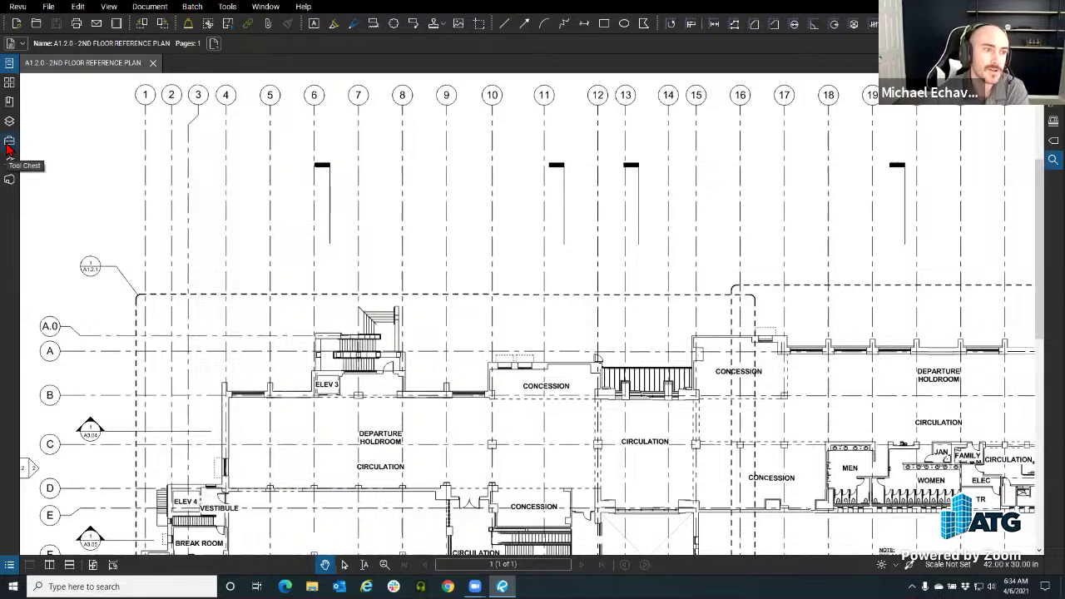
{"action": "right_click", "coordinate": [11, 216]}
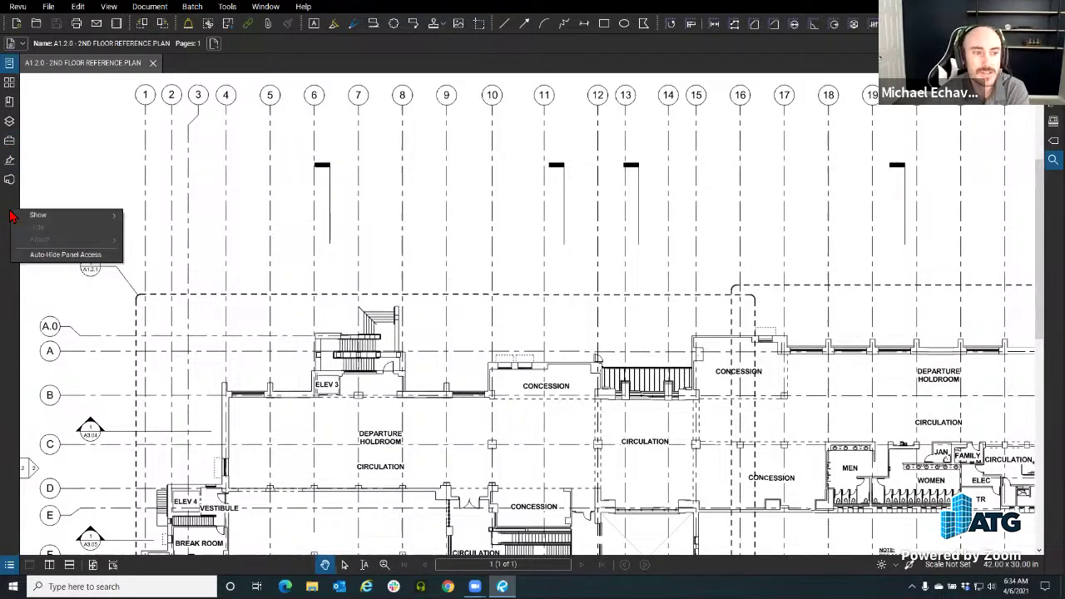
{"action": "mouse_move", "coordinate": [41, 220]}
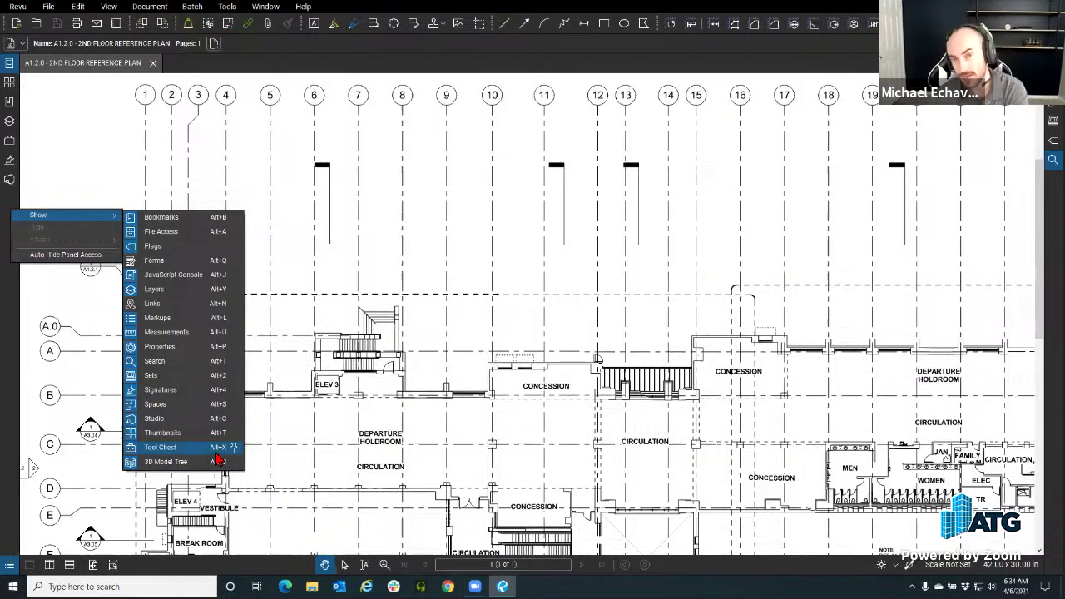
{"action": "left_click", "coordinate": [14, 262]}
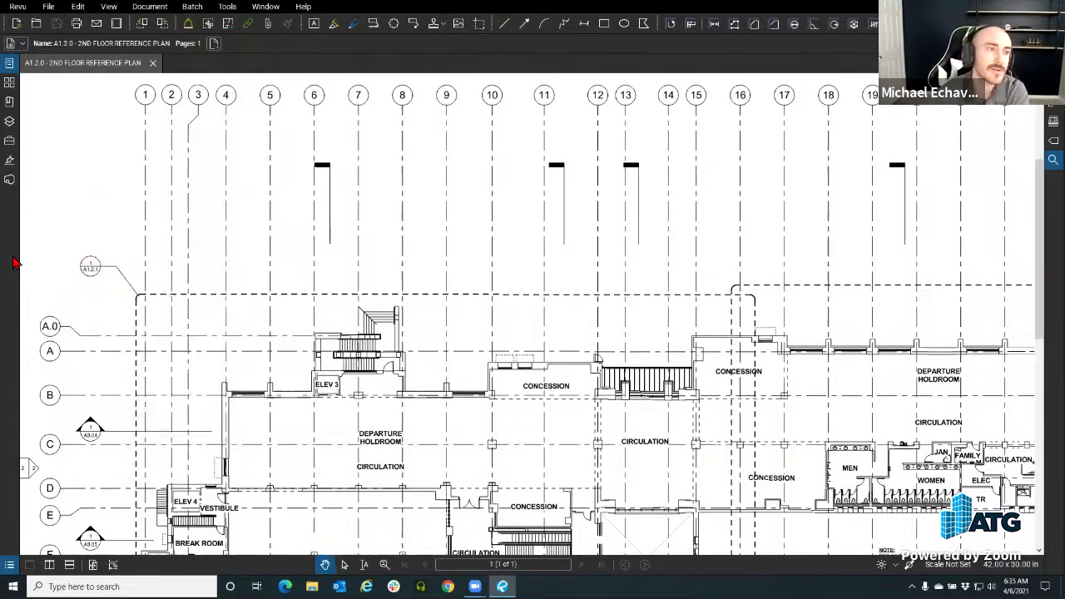
Step: Open the Tool Chest and collapse the tool sets from Architect Review down to Door Symbols
{"action": "left_click", "coordinate": [10, 140]}
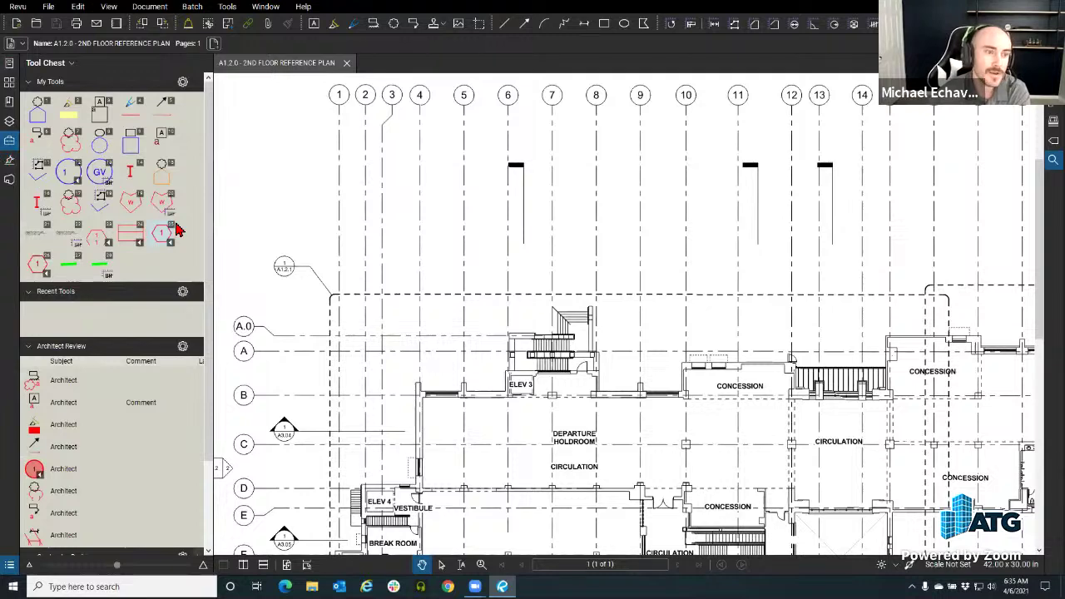
{"action": "left_click", "coordinate": [29, 345]}
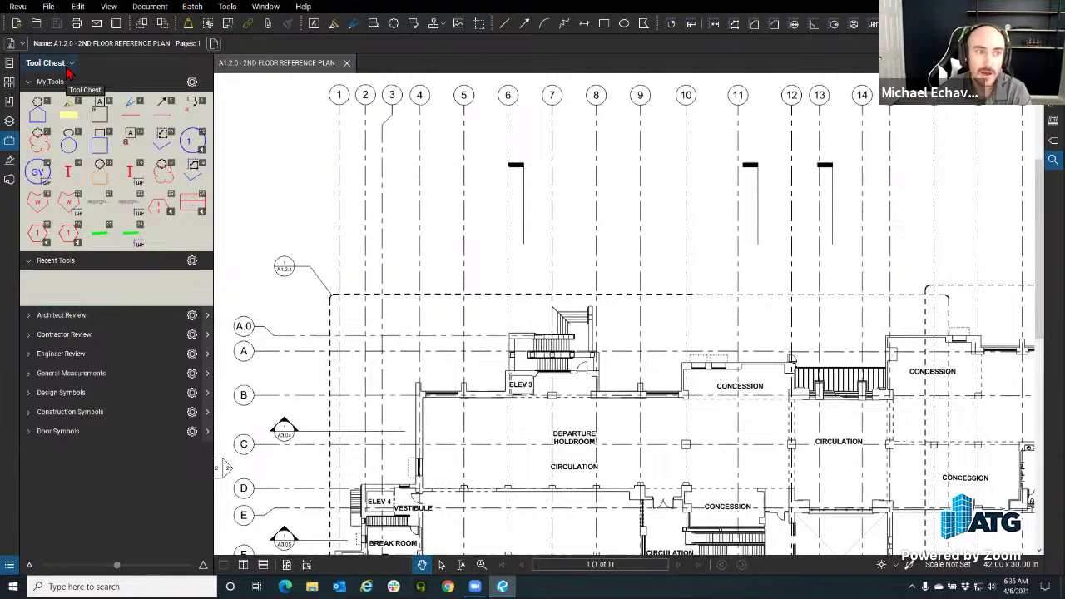
Step: Review the available tool sets and their profile visibility in the Manage Tool Sets dialog
{"action": "left_click", "coordinate": [40, 65]}
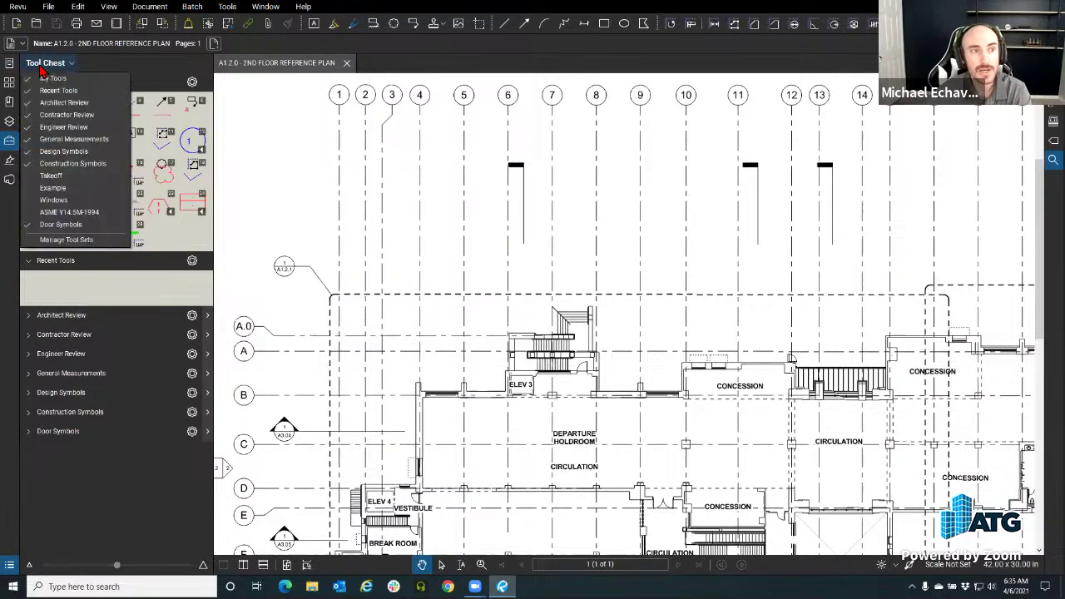
{"action": "left_click", "coordinate": [64, 241]}
{"action": "left_click_drag", "start_coordinate": [435, 188], "coordinate": [360, 127]}
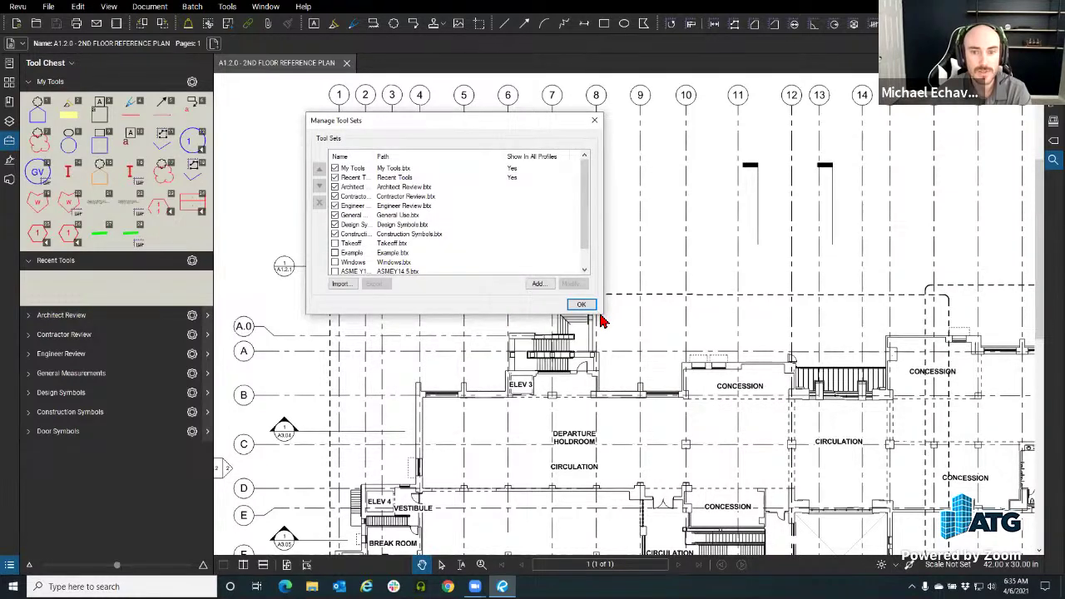
{"action": "scroll", "coordinate": [446, 198], "scroll_direction": "down", "scroll_amount": 1}
{"action": "scroll", "coordinate": [445, 197], "scroll_direction": "up", "scroll_amount": 1}
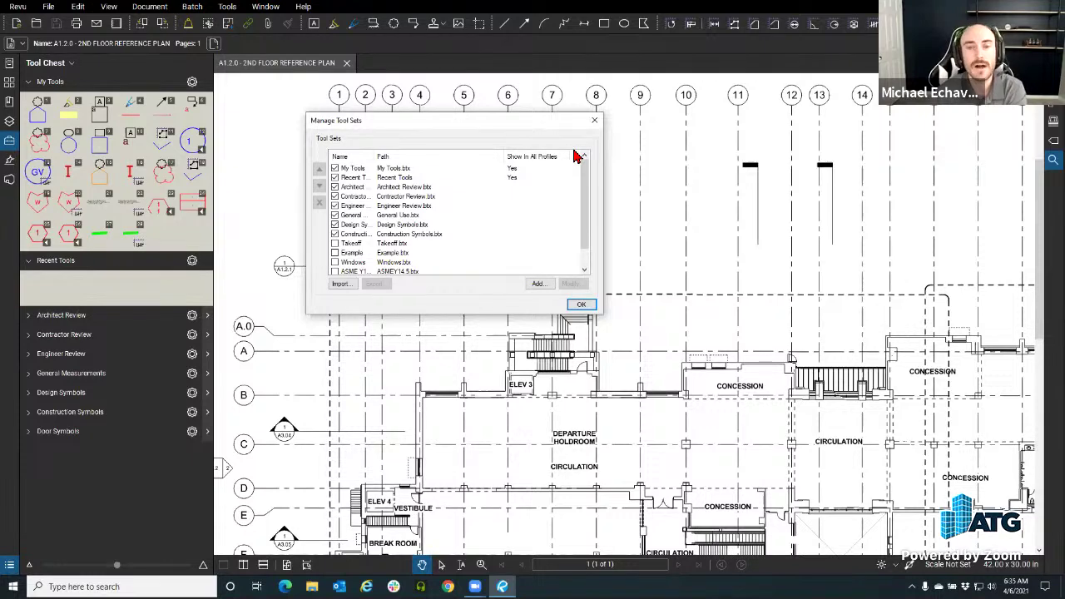
{"action": "left_click", "coordinate": [594, 120]}
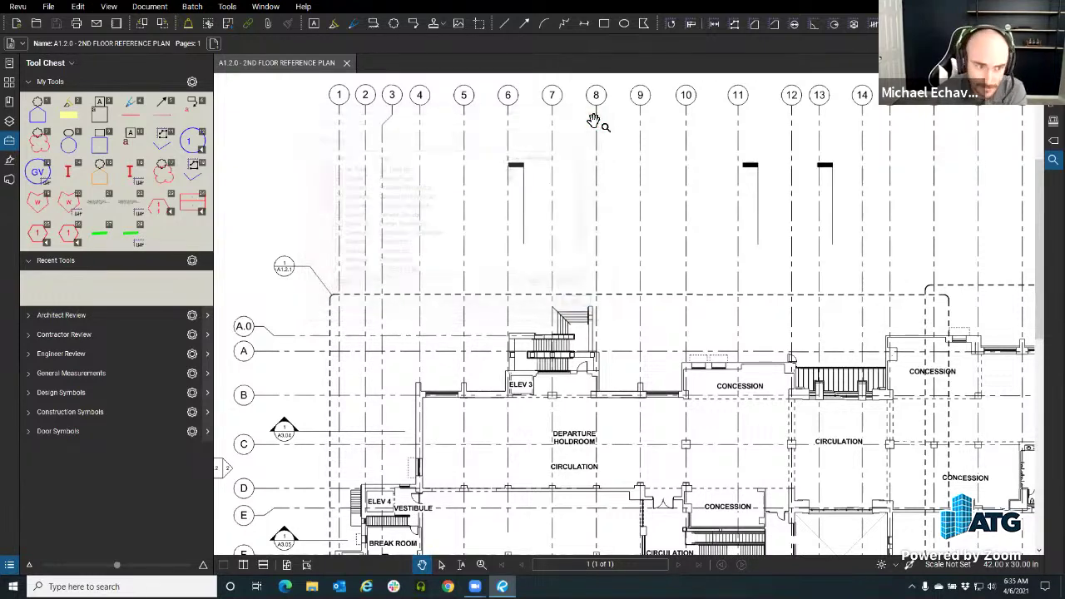
{"action": "left_click_drag", "start_coordinate": [464, 207], "coordinate": [430, 206]}
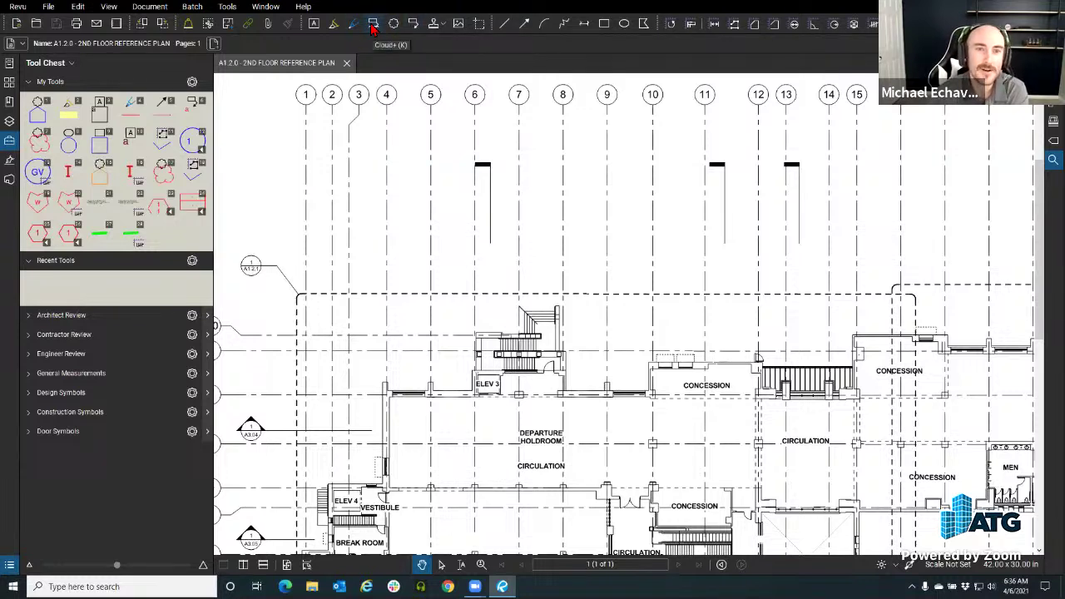
{"action": "key", "text": "k"}
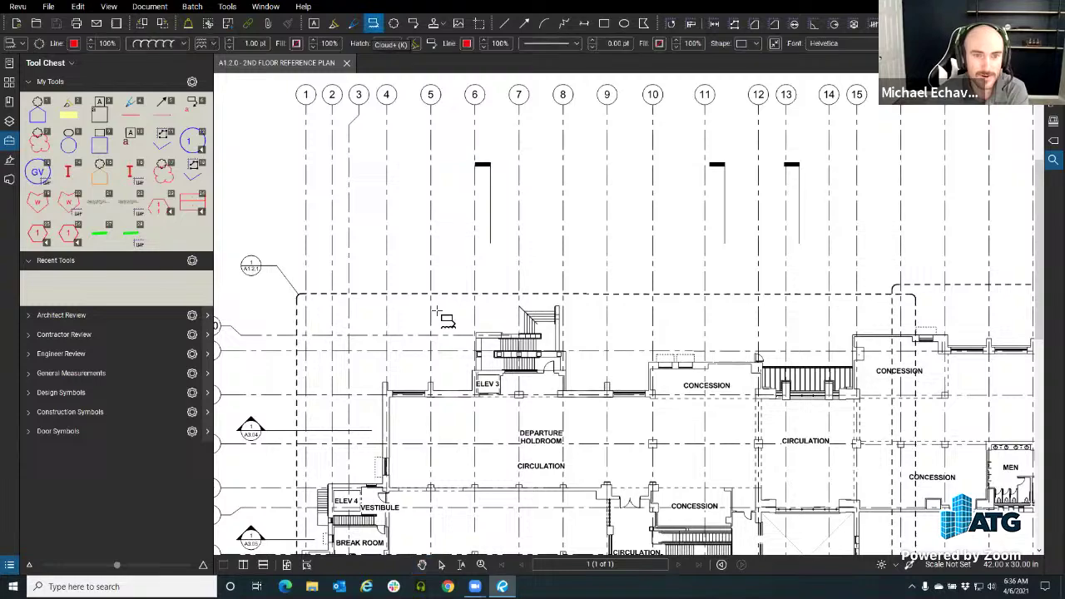
{"action": "scroll", "coordinate": [429, 291], "scroll_direction": "up", "scroll_amount": 3}
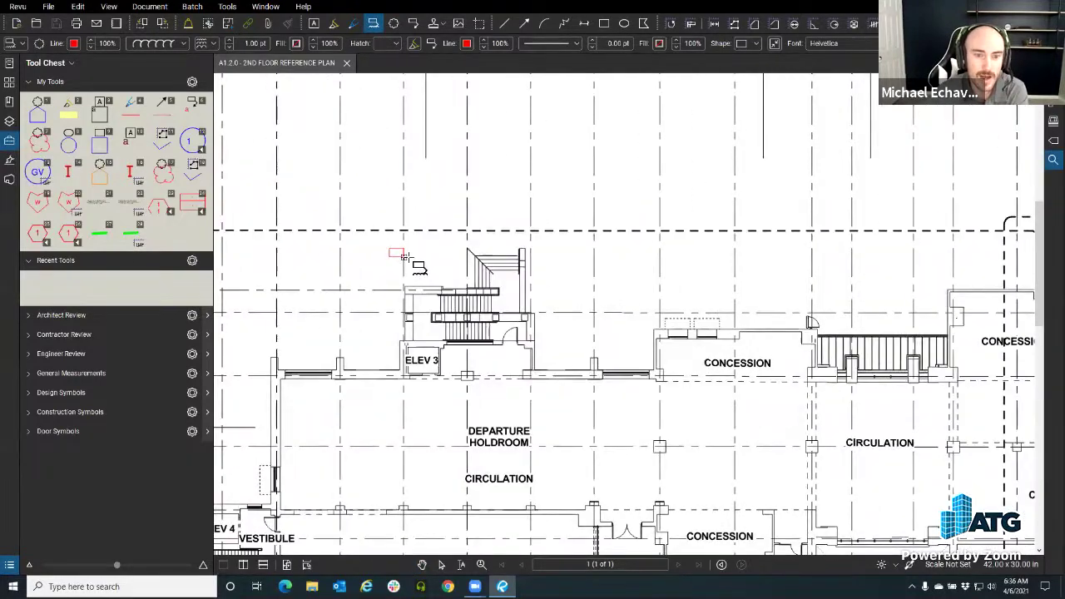
{"action": "left_click_drag", "start_coordinate": [389, 248], "coordinate": [586, 391]}
{"action": "key", "text": "ctrl+z"}
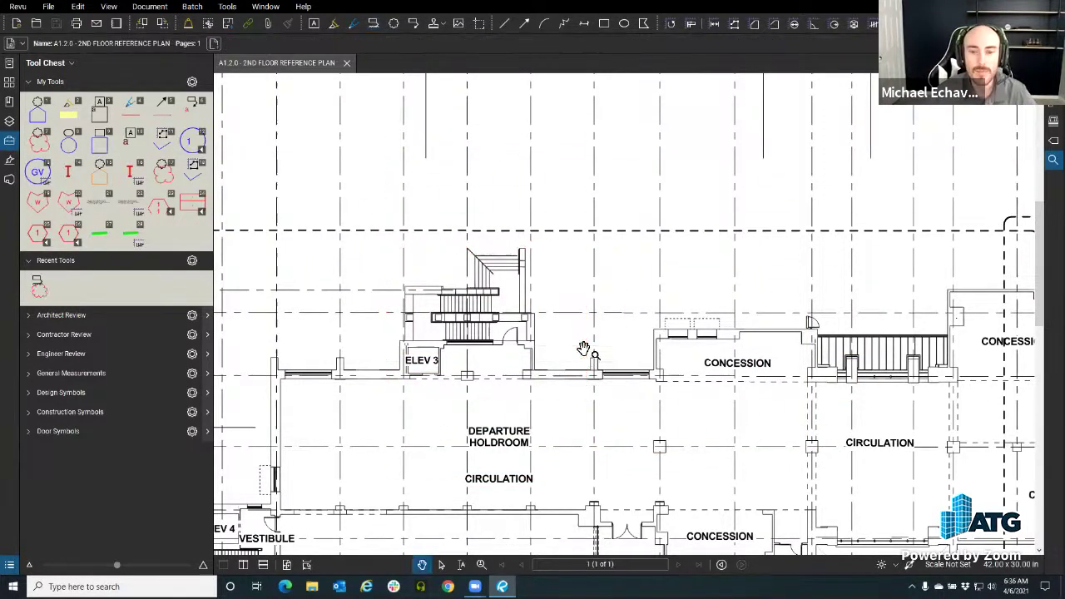
Step: Draw an irregular seven-point Cloud+ outline above the stairs by ELEV 3
{"action": "left_click", "coordinate": [371, 160]}
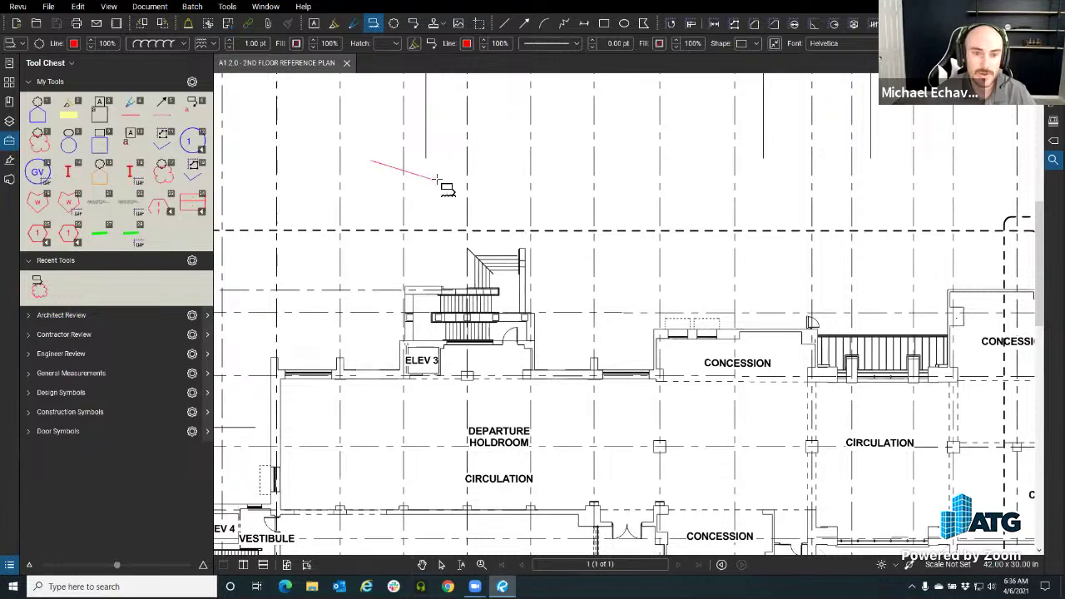
{"action": "left_click", "coordinate": [432, 178]}
{"action": "left_click", "coordinate": [524, 115]}
{"action": "left_click", "coordinate": [559, 218]}
{"action": "left_click", "coordinate": [389, 248]}
{"action": "left_click", "coordinate": [357, 290]}
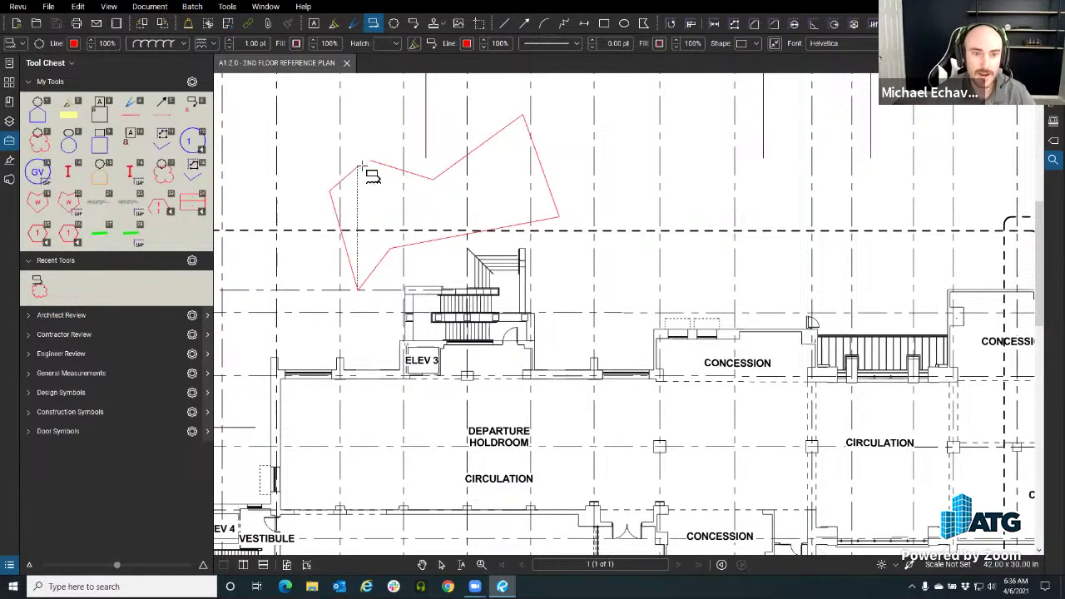
{"action": "double_click", "coordinate": [328, 181]}
Step: Place the cloud's callout on its left side with the text "Issue 2.0" and fit the text box to the text
{"action": "mouse_move", "coordinate": [405, 217]}
{"action": "left_mouse_down"}
{"action": "mouse_move", "coordinate": [555, 267]}
{"action": "mouse_move", "coordinate": [596, 304]}
{"action": "left_mouse_up"}
{"action": "left_click", "coordinate": [445, 228]}
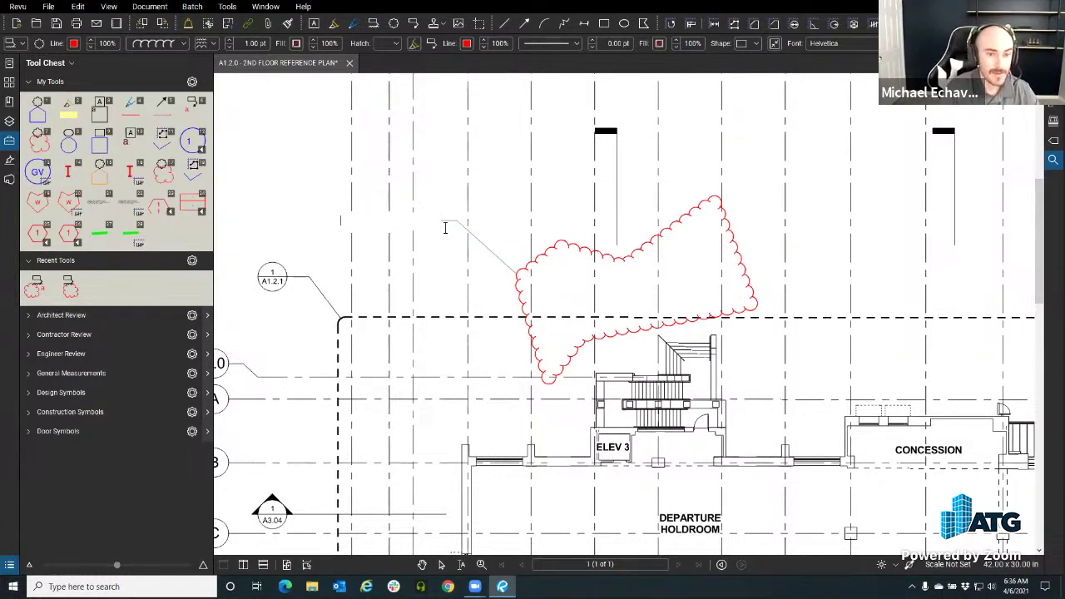
{"action": "type", "text": "Iss"}
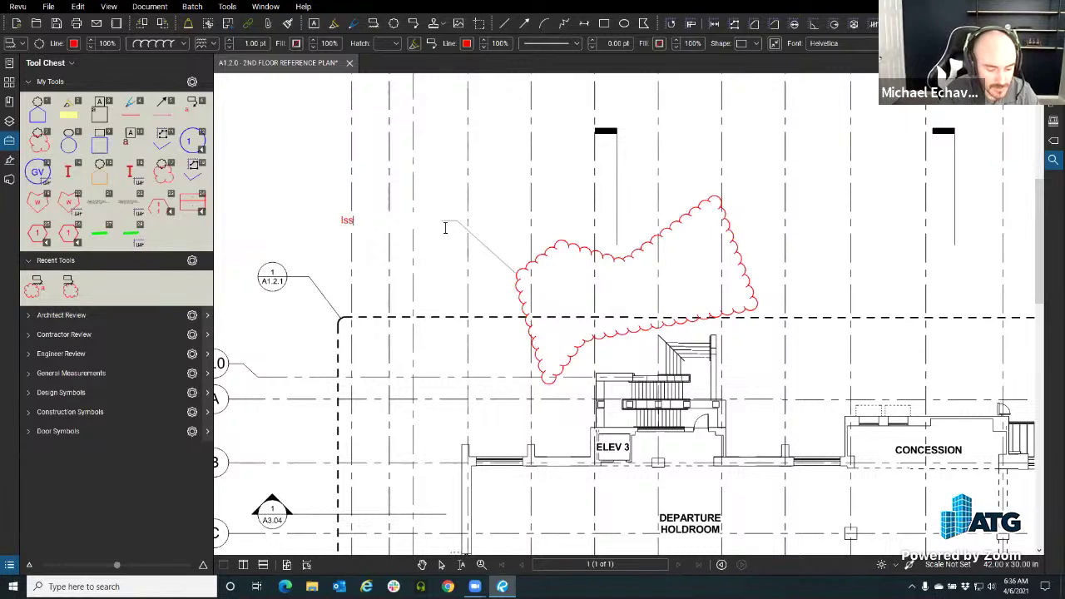
{"action": "type", "text": "ue 2.0"}
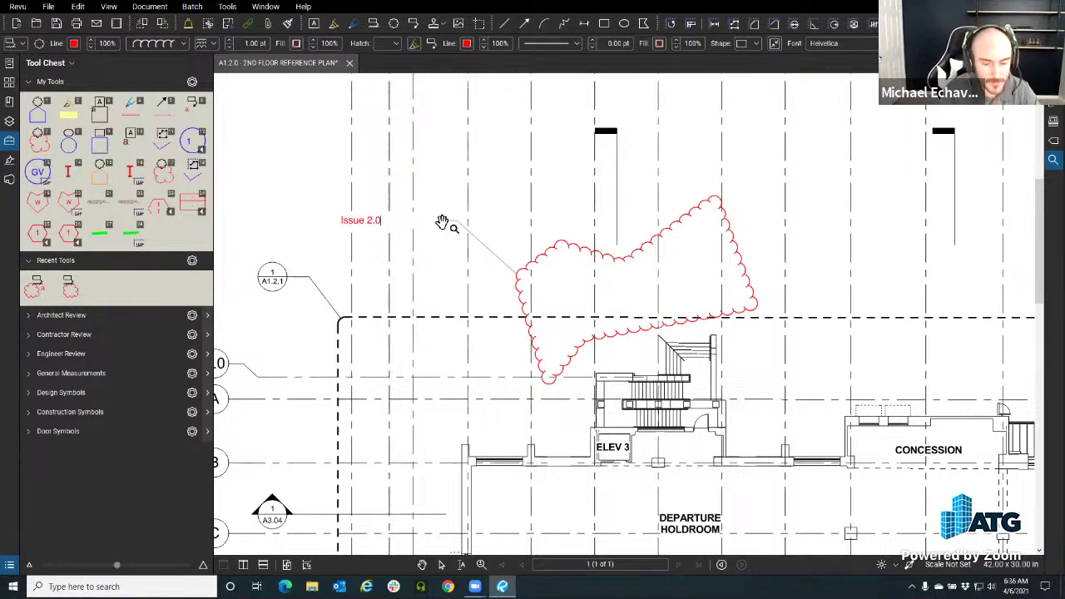
{"action": "key", "text": "Escape"}
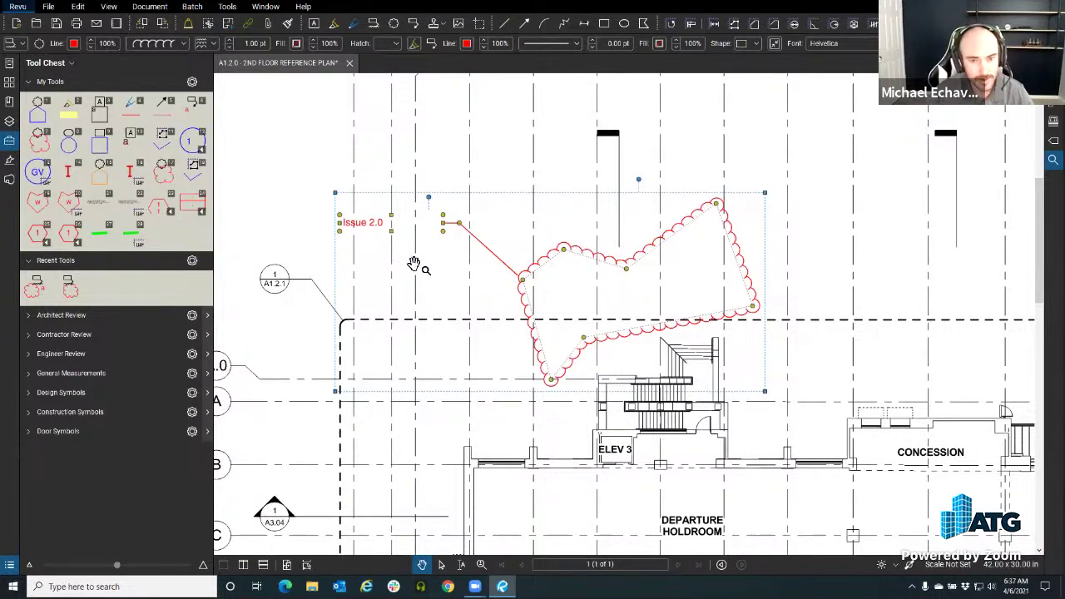
{"action": "key", "text": "ctrl+z"}
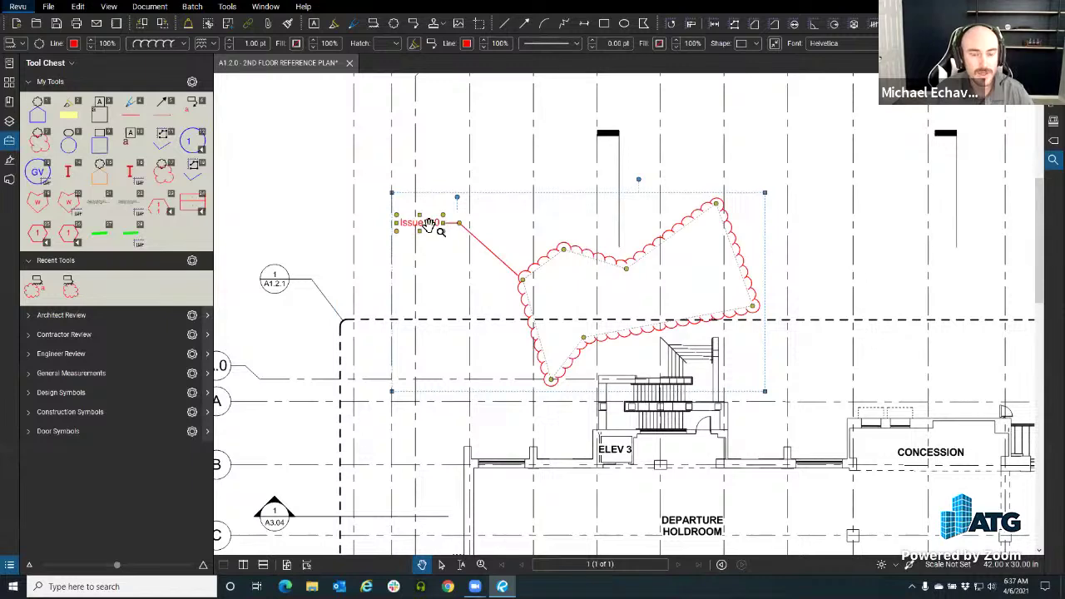
{"action": "left_click", "coordinate": [468, 299]}
Step: Give the Issue 2.0 cloud a Brick hatch and the Gas line style
{"action": "left_click_drag", "start_coordinate": [468, 299], "coordinate": [388, 264]}
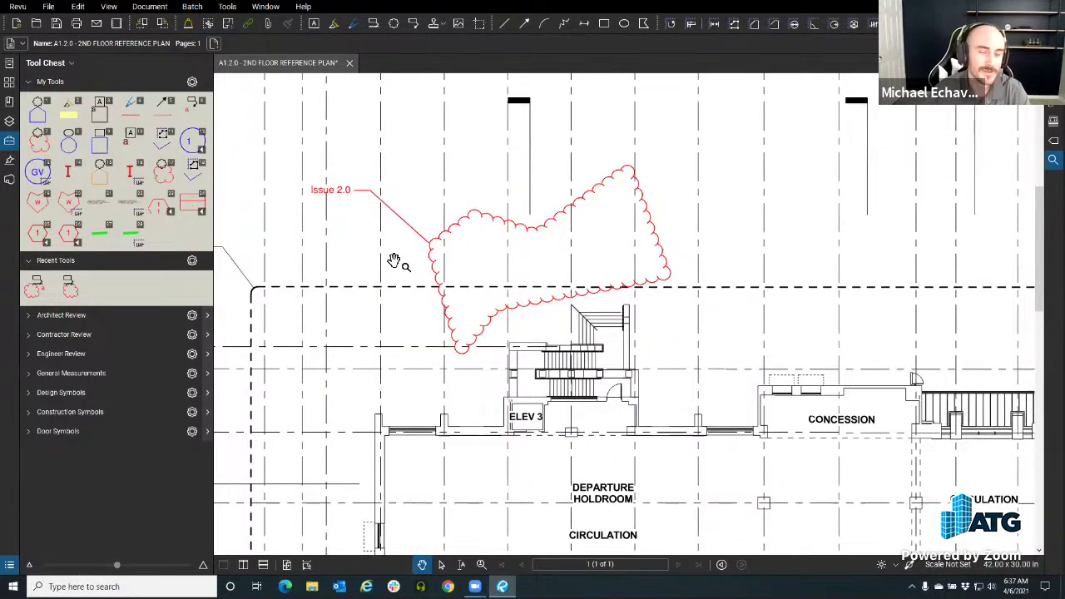
{"action": "left_click", "coordinate": [404, 223]}
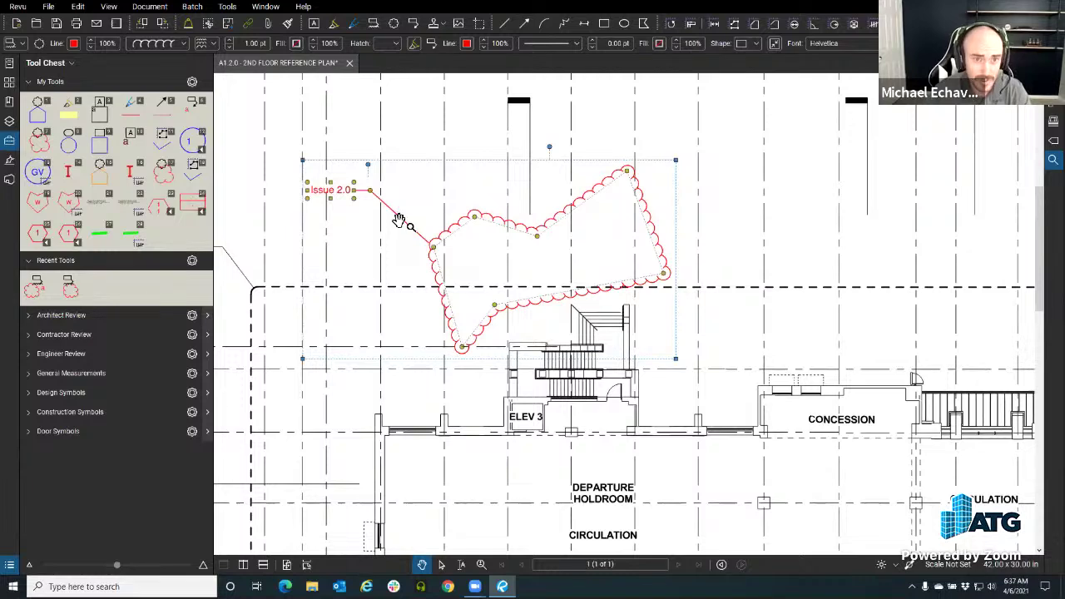
{"action": "left_click", "coordinate": [395, 44]}
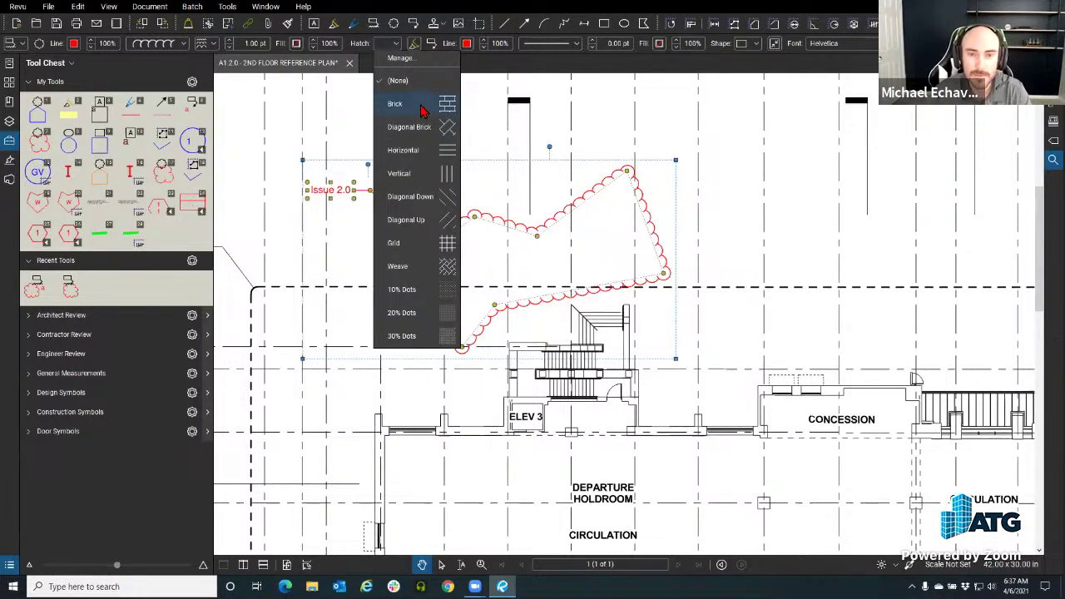
{"action": "left_click", "coordinate": [420, 104]}
{"action": "left_click_drag", "start_coordinate": [571, 252], "coordinate": [554, 241]}
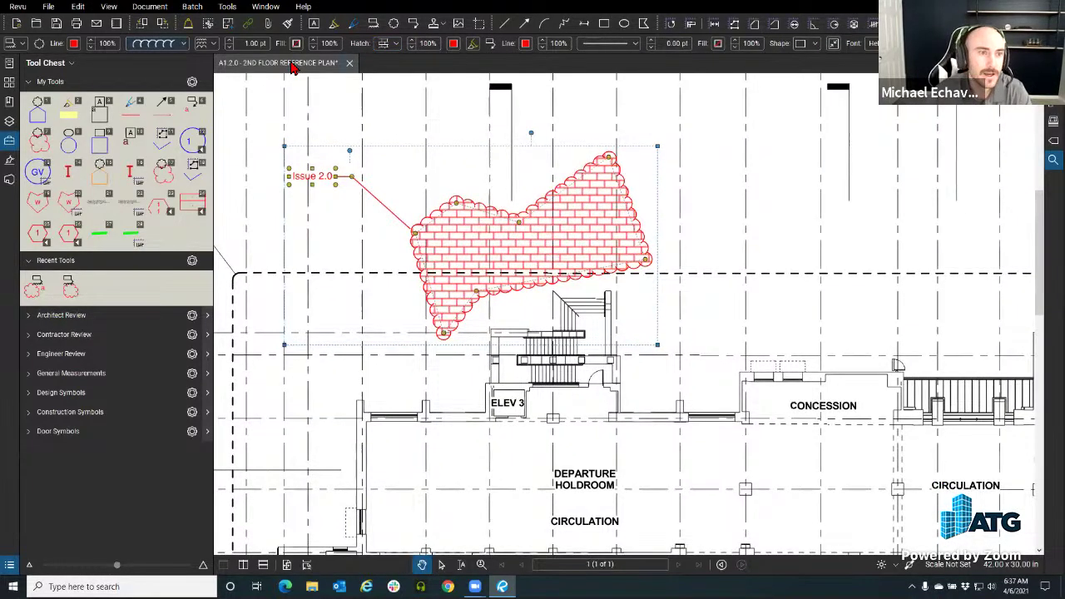
{"action": "left_click", "coordinate": [182, 44]}
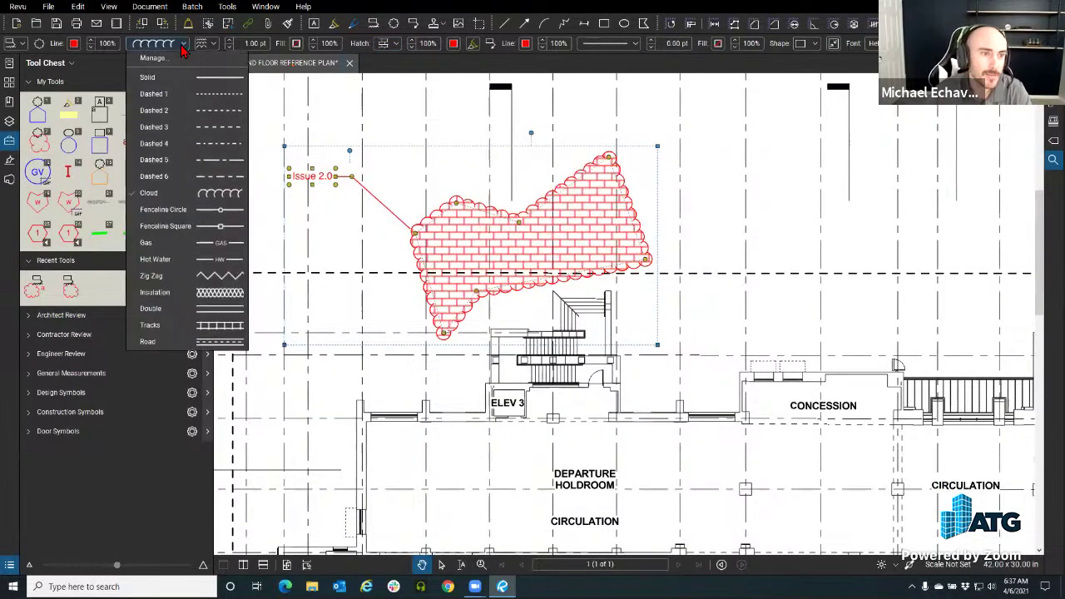
{"action": "left_click", "coordinate": [215, 242]}
Step: Set the hatch colour of the Issue 2.0 markup to green
{"action": "scroll", "coordinate": [511, 328], "scroll_direction": "up", "scroll_amount": 3}
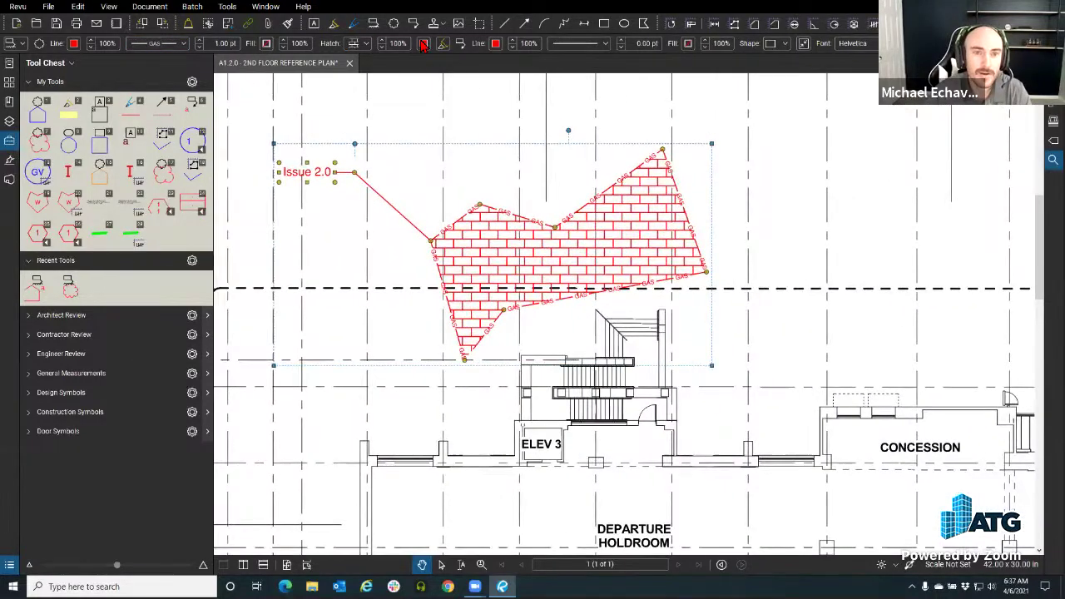
{"action": "left_click", "coordinate": [422, 45]}
{"action": "left_click", "coordinate": [443, 101]}
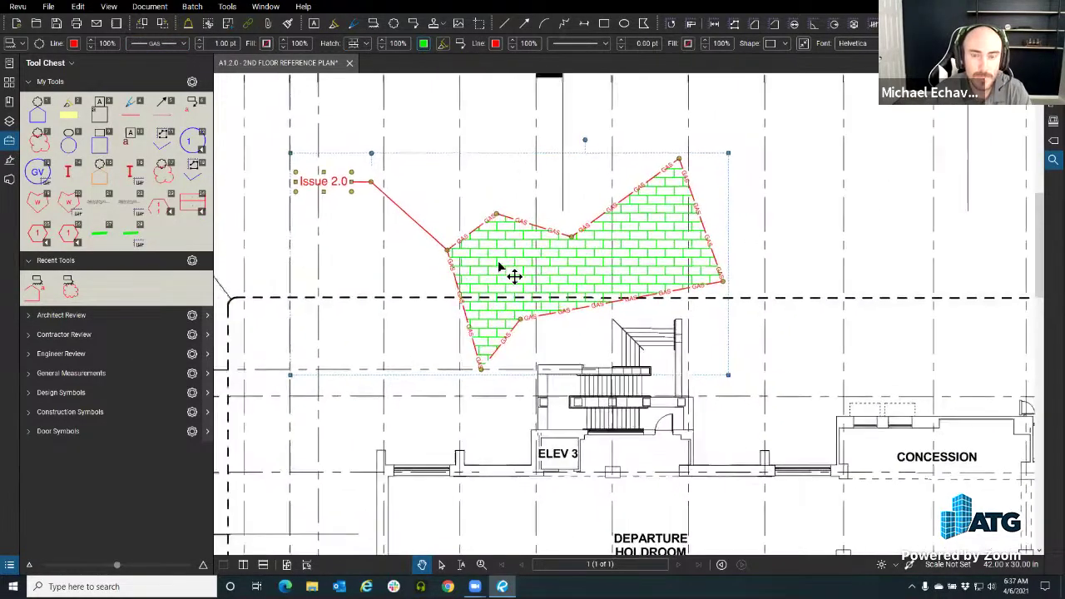
{"action": "left_click", "coordinate": [399, 304]}
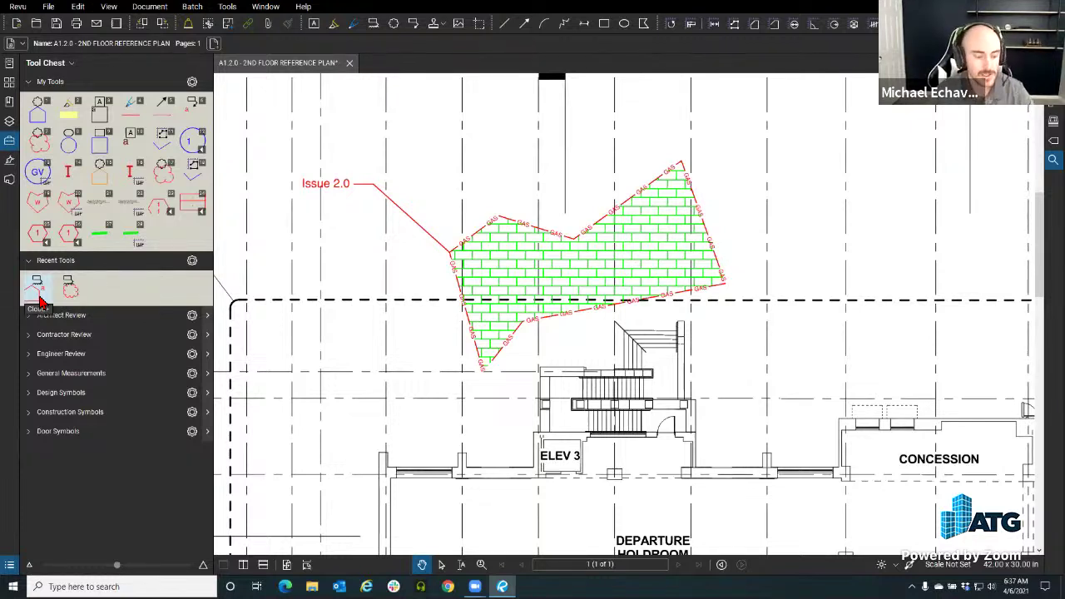
Step: Reuse the green brick-hatched Cloud+ from Recent Tools to draw a rectangle beside grid bubbles A.0 to B
{"action": "left_click", "coordinate": [38, 298]}
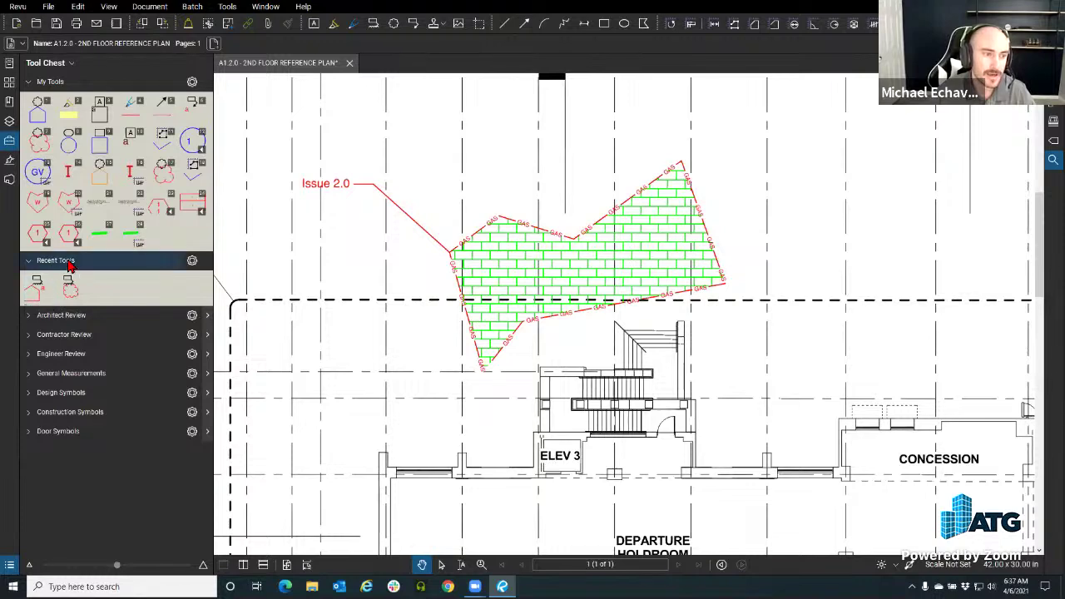
{"action": "scroll", "coordinate": [452, 275], "scroll_direction": "down", "scroll_amount": 3}
{"action": "scroll", "coordinate": [452, 276], "scroll_direction": "left", "scroll_amount": 3}
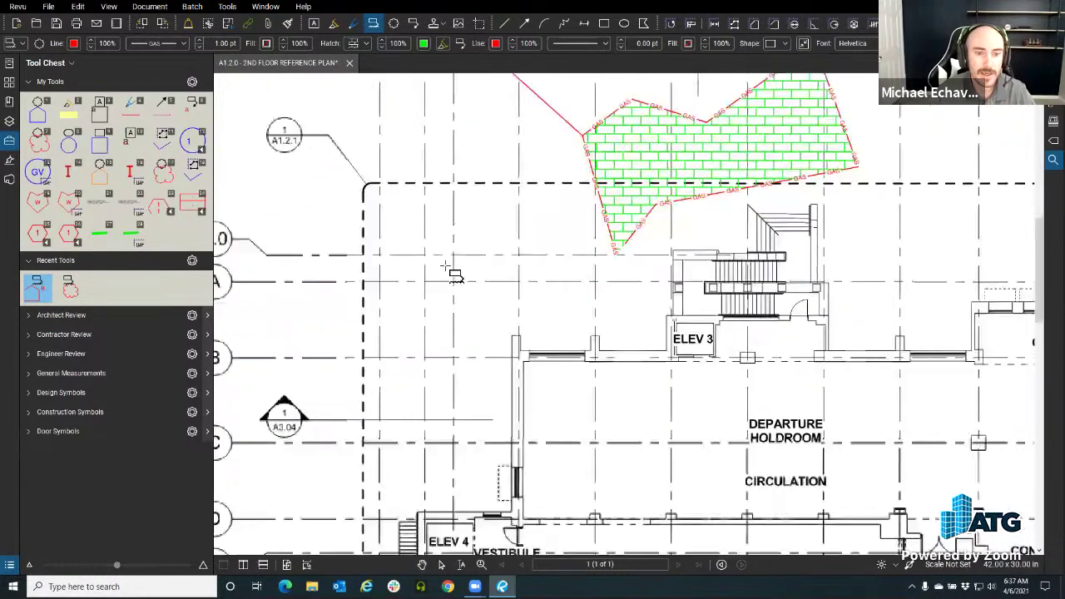
{"action": "left_click_drag", "start_coordinate": [298, 217], "coordinate": [441, 357]}
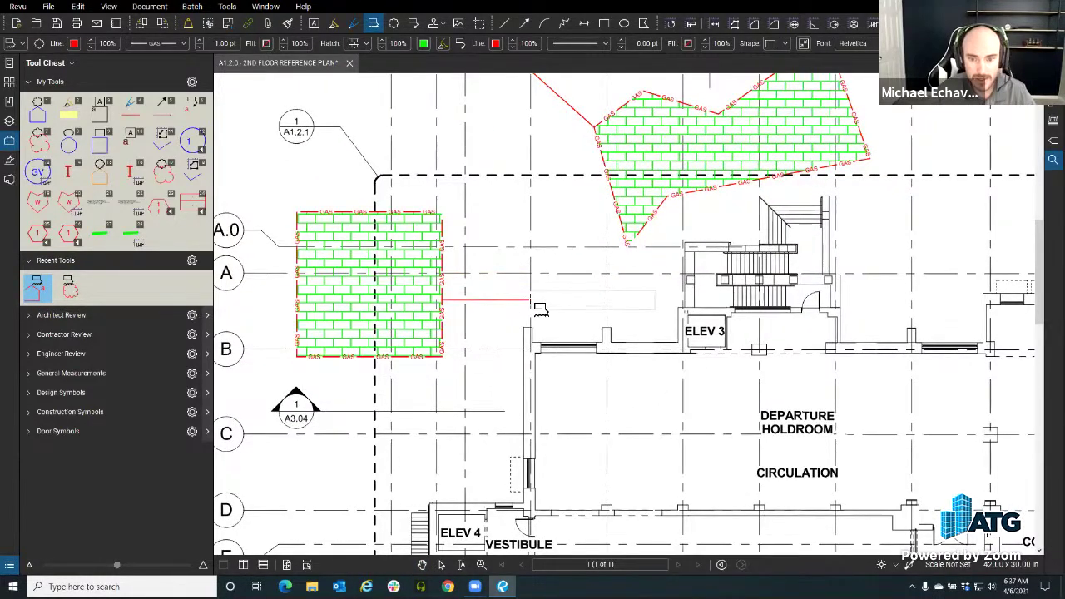
Step: Place the rectangle's callout to its right with the text "Issue 2.1"
{"action": "key", "text": "Escape"}
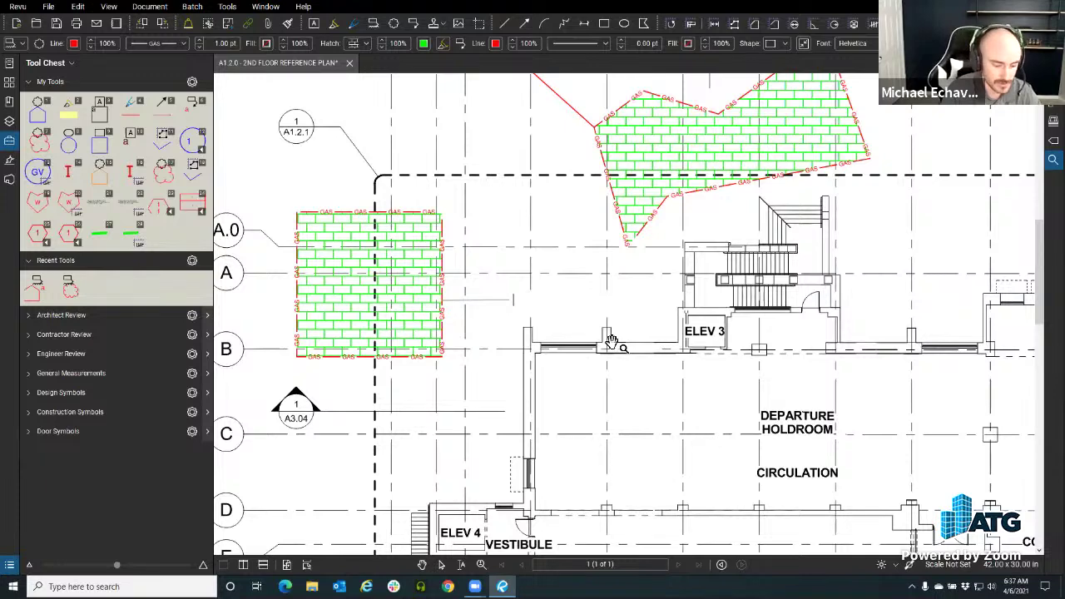
{"action": "type", "text": "Issue 2"}
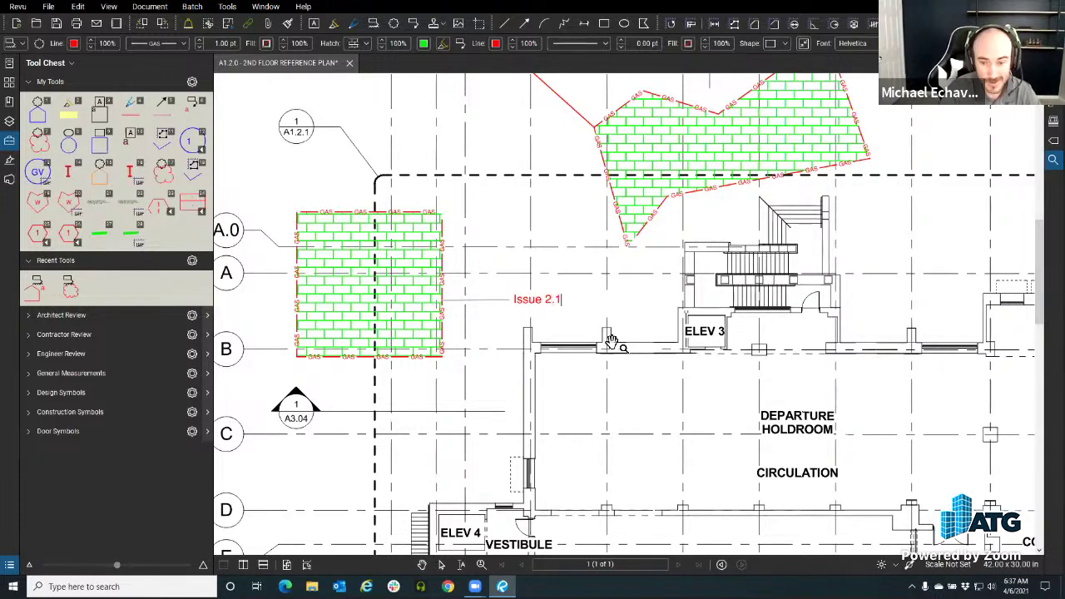
{"action": "type", "text": ".1"}
{"action": "key", "text": "Escape"}
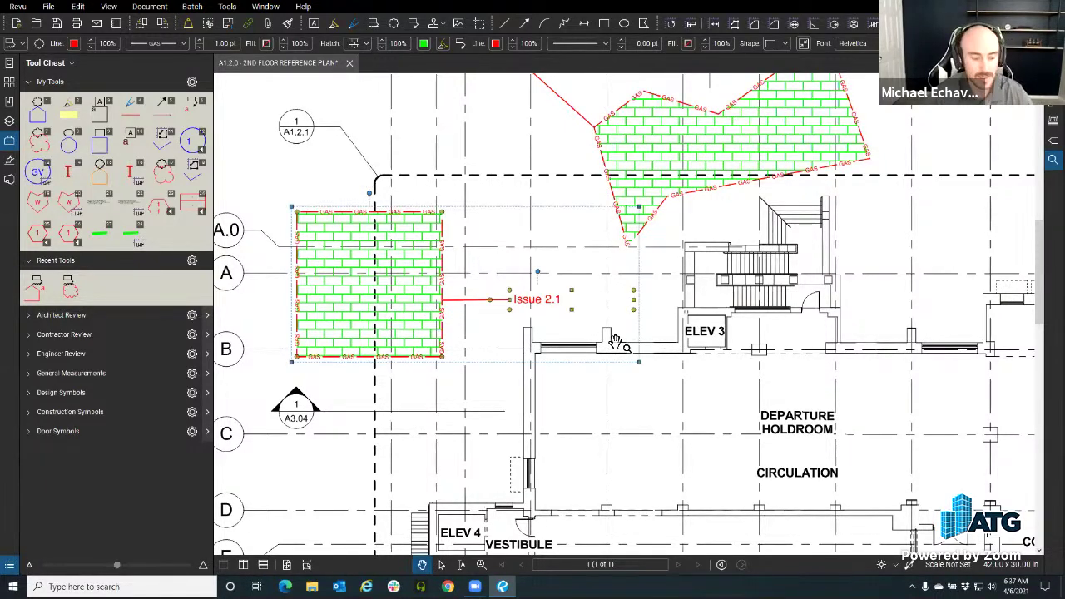
{"action": "left_click", "coordinate": [510, 391]}
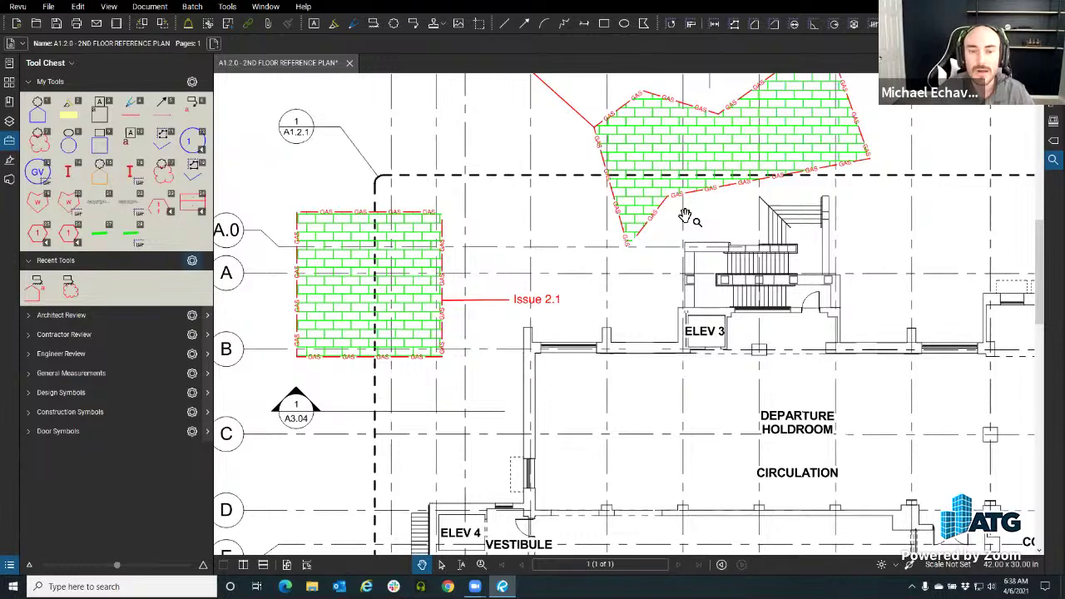
Step: Paste a copy of the Issue 2.1 markup over ELEV 3, and delete that copy
{"action": "left_click", "coordinate": [424, 257]}
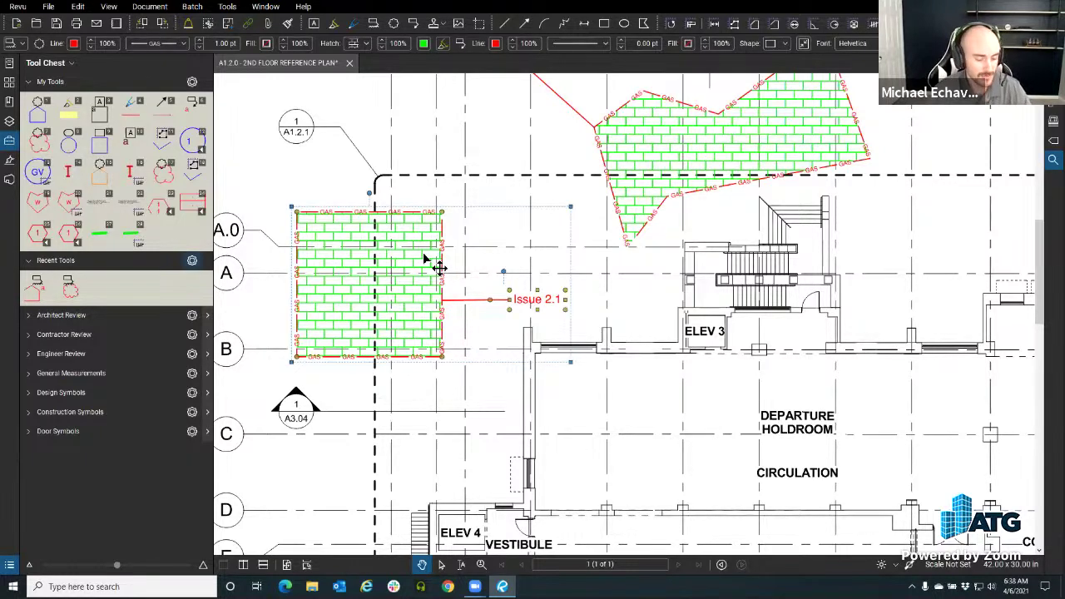
{"action": "left_click", "coordinate": [827, 392]}
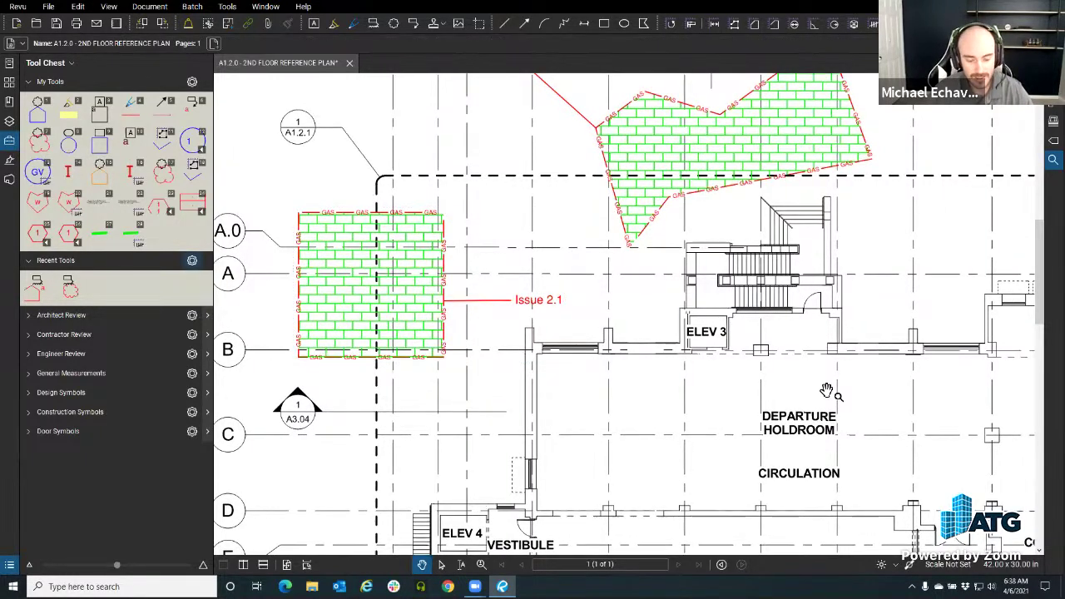
{"action": "key", "text": "ctrl+v"}
{"action": "mouse_move", "coordinate": [861, 307]}
{"action": "left_mouse_down"}
{"action": "mouse_move", "coordinate": [641, 357]}
{"action": "mouse_move", "coordinate": [619, 348]}
{"action": "left_mouse_up"}
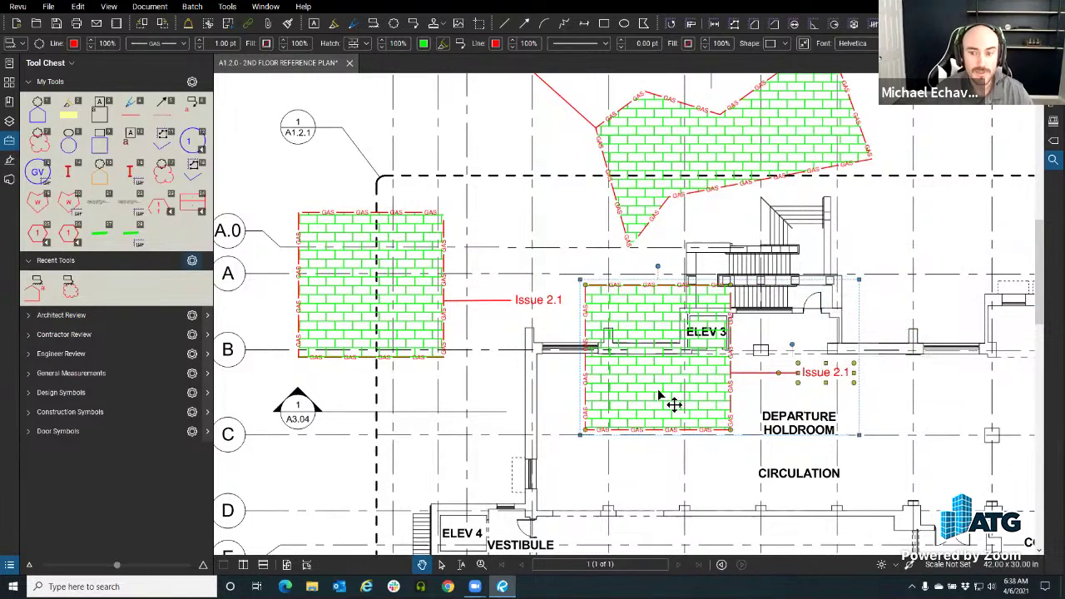
{"action": "key", "text": "Delete"}
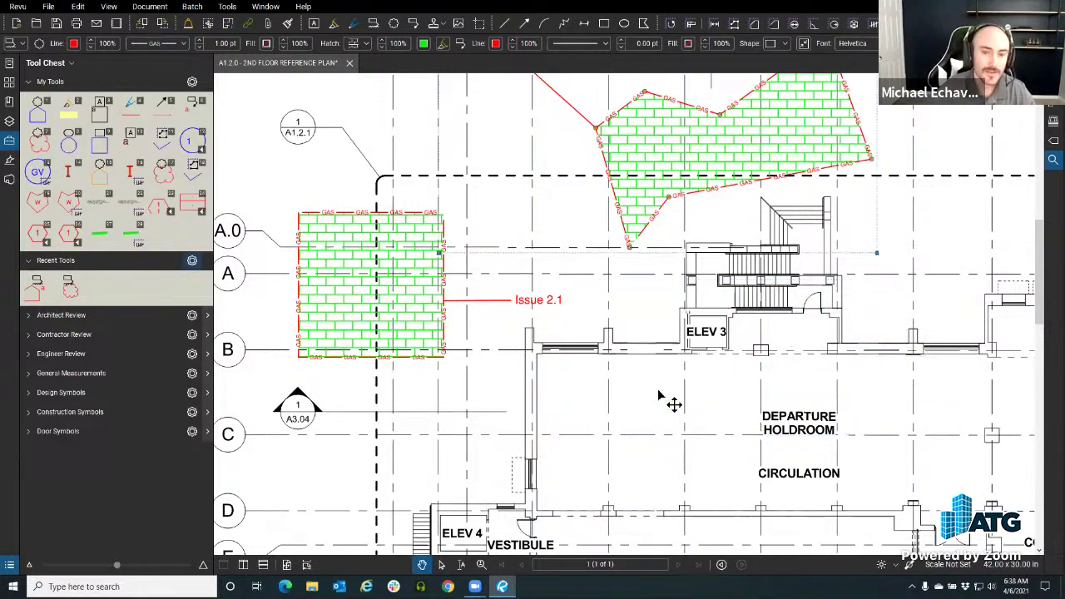
Step: Switch the Cloud+ in Recent Tools to drawing mode and place an exact copy of the Issue 2.0 markup east of the original
{"action": "right_click", "coordinate": [44, 296]}
{"action": "left_click", "coordinate": [74, 376]}
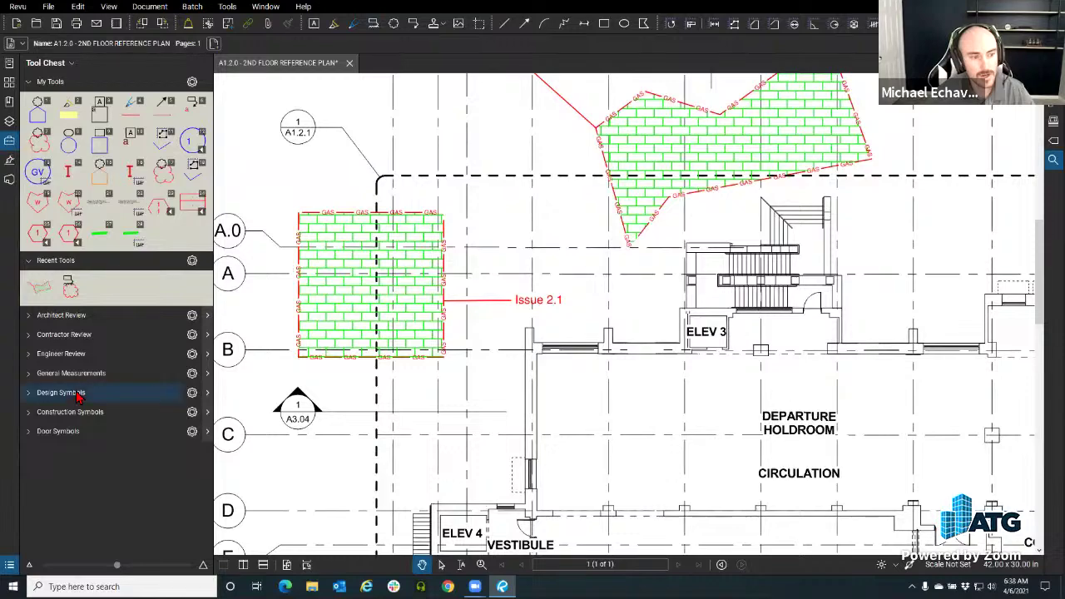
{"action": "left_click", "coordinate": [43, 301]}
{"action": "scroll", "coordinate": [624, 374], "scroll_direction": "down", "scroll_amount": 5}
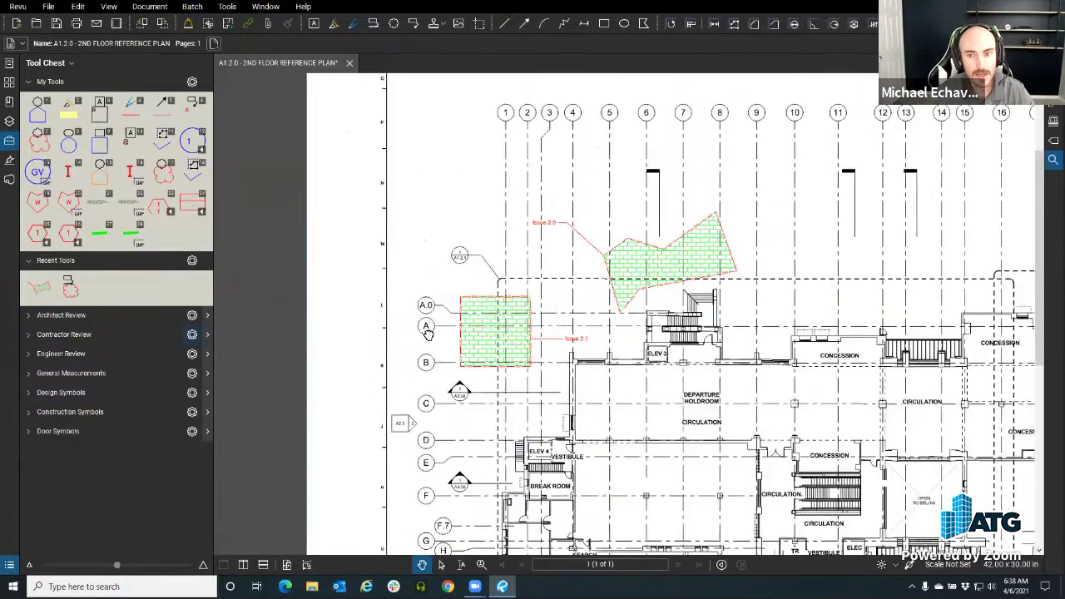
{"action": "scroll", "coordinate": [446, 261], "scroll_direction": "up", "scroll_amount": 3}
{"action": "left_click", "coordinate": [38, 287]}
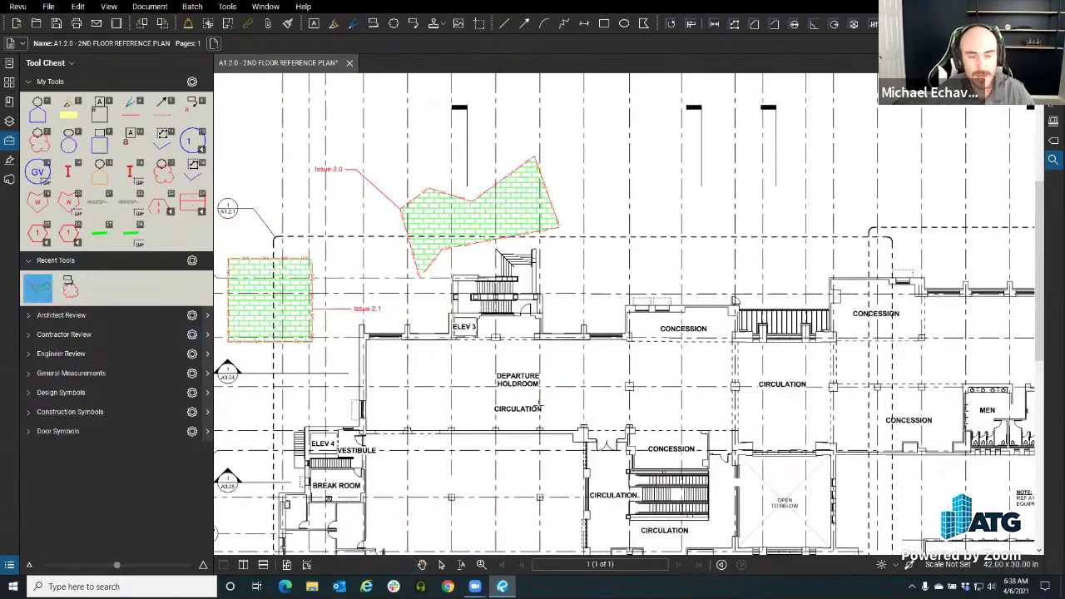
{"action": "left_click", "coordinate": [600, 269]}
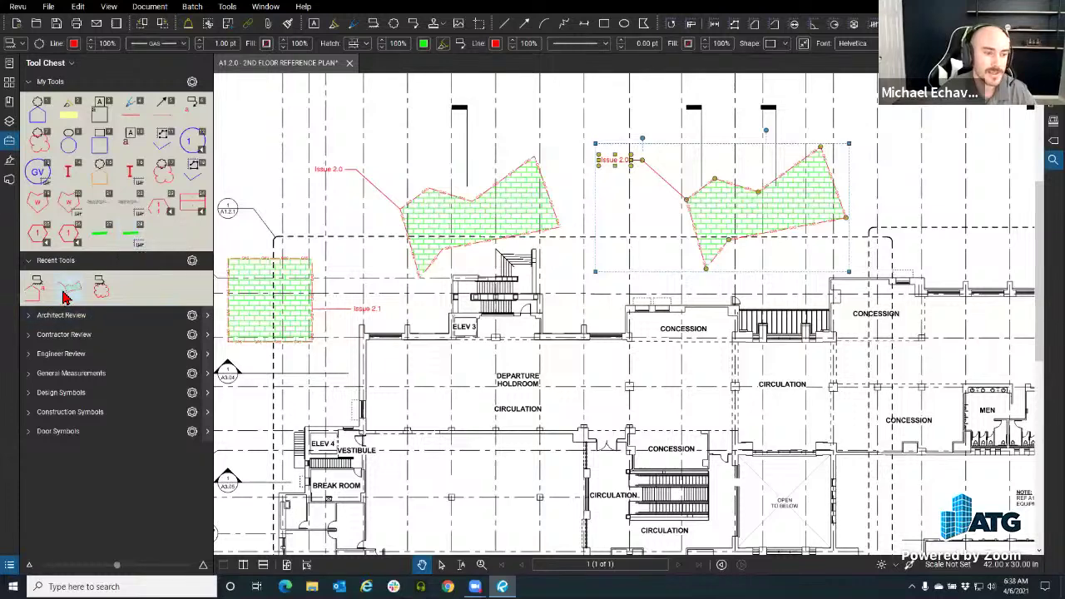
Step: Add the Issue 2.0 Cloud+ from Recent Tools to My Tools and switch the new entry to properties mode
{"action": "mouse_move", "coordinate": [72, 285]}
{"action": "left_mouse_down"}
{"action": "mouse_move", "coordinate": [104, 291]}
{"action": "mouse_move", "coordinate": [154, 242]}
{"action": "left_mouse_up"}
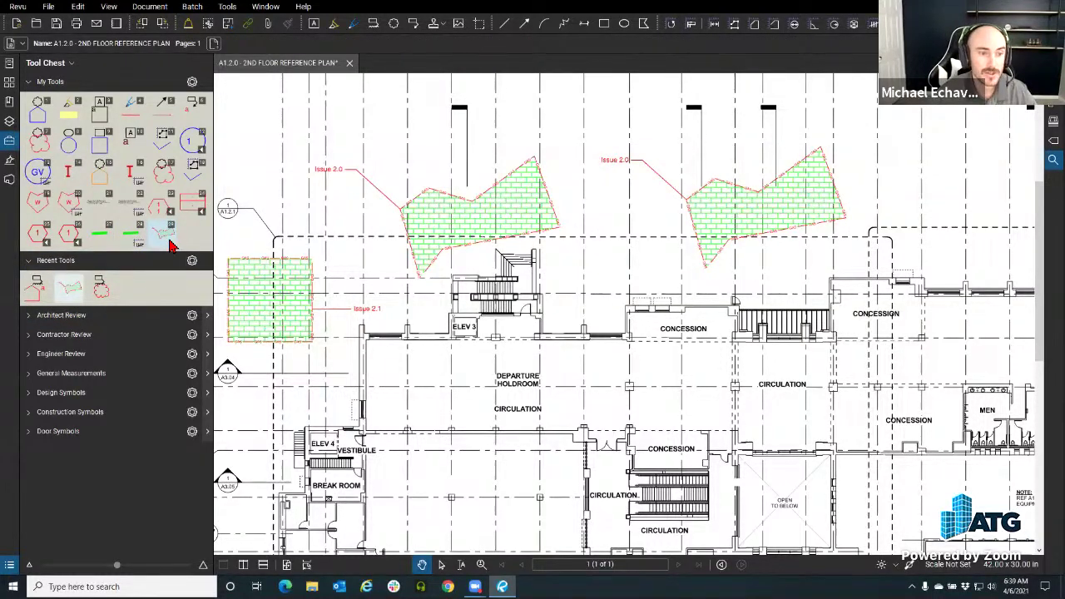
{"action": "left_click", "coordinate": [168, 245]}
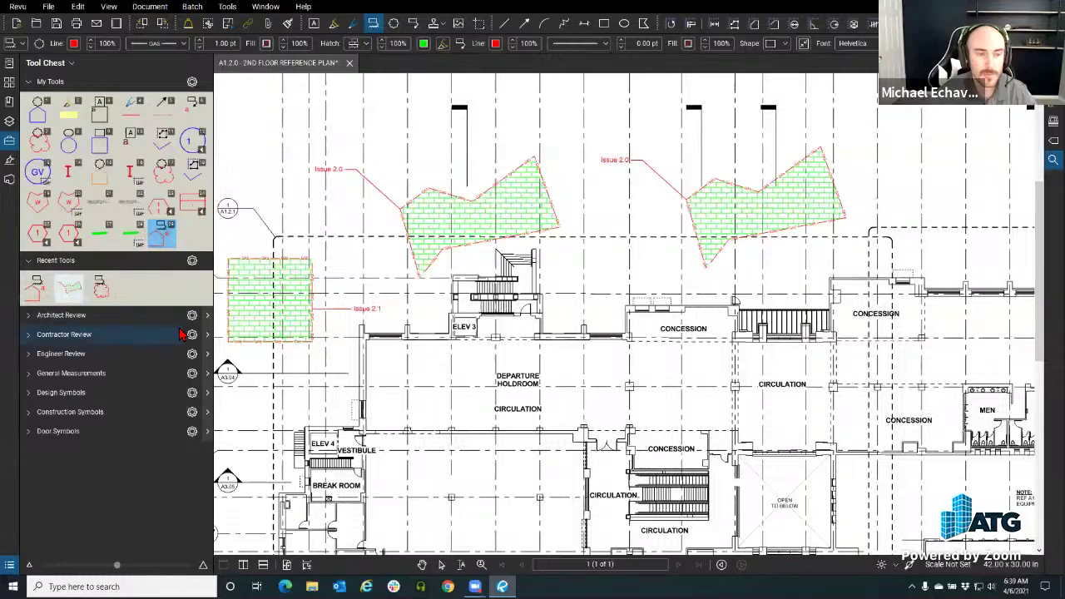
{"action": "key", "text": "Escape"}
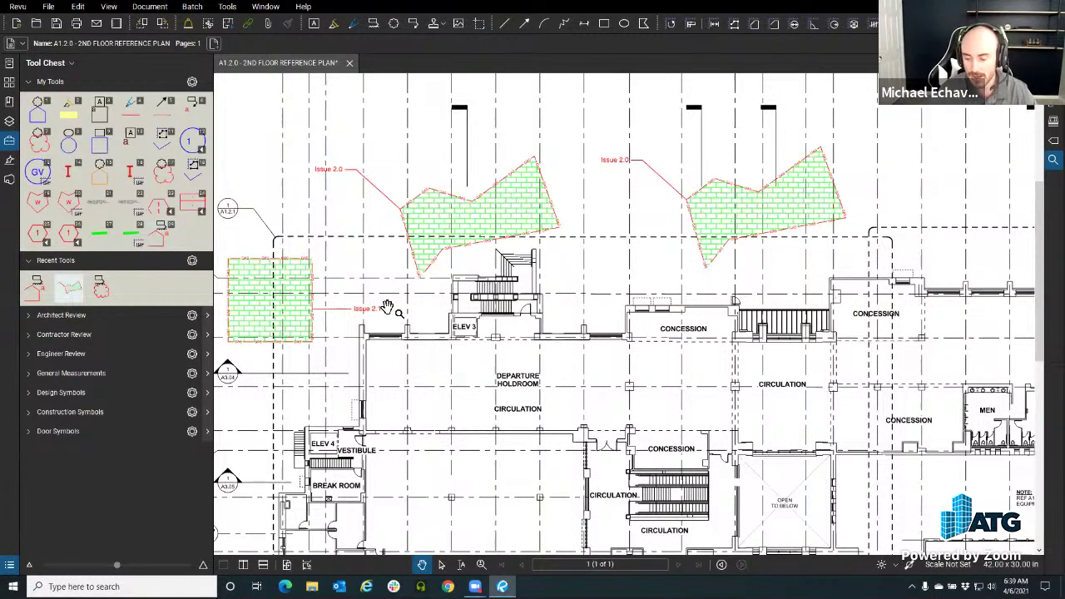
{"action": "left_click", "coordinate": [68, 110]}
{"action": "left_click", "coordinate": [159, 202]}
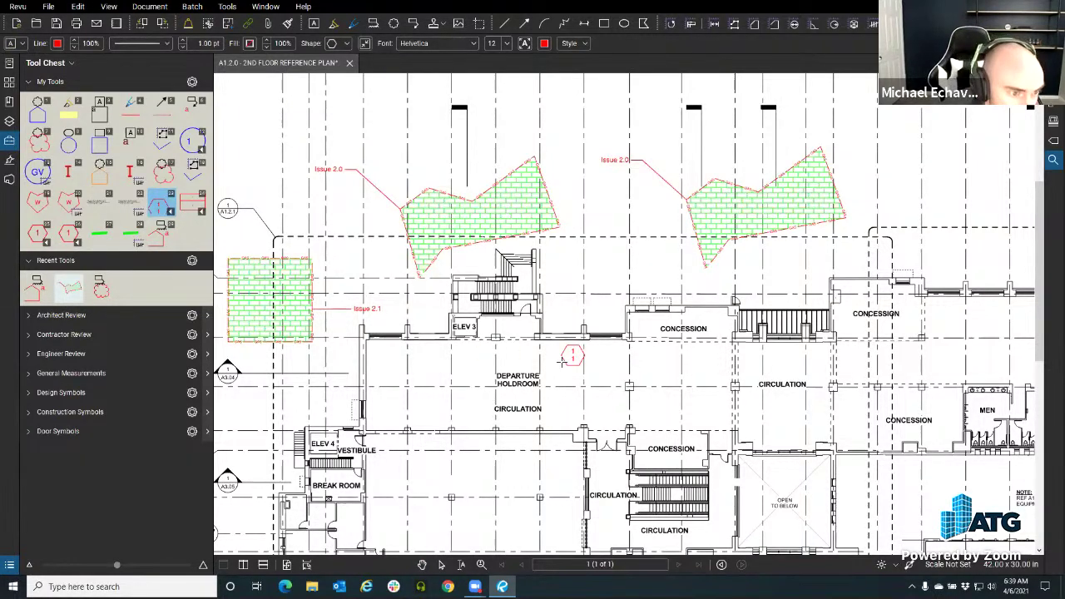
{"action": "key", "text": "Escape"}
{"action": "key", "text": "ctrl+z"}
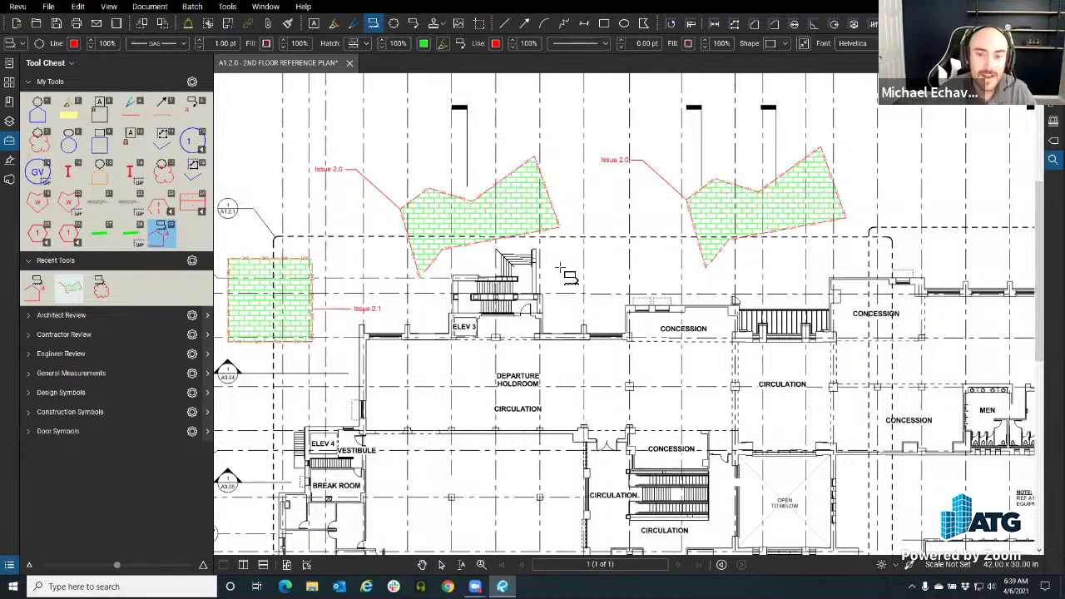
{"action": "left_click_drag", "start_coordinate": [560, 268], "coordinate": [614, 359]}
{"action": "key", "text": "Escape"}
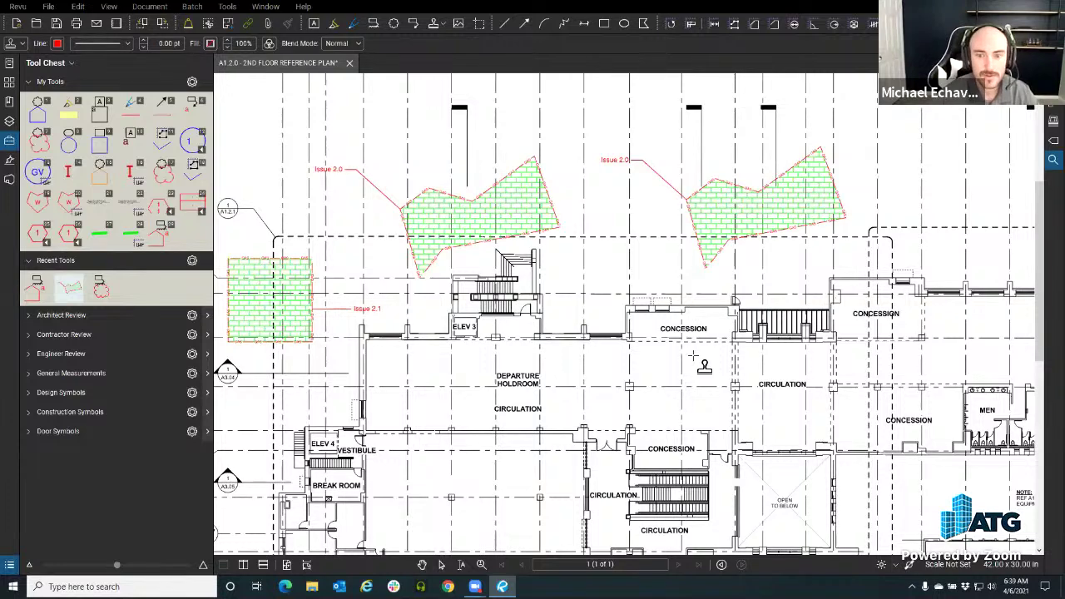
{"action": "left_click", "coordinate": [582, 303]}
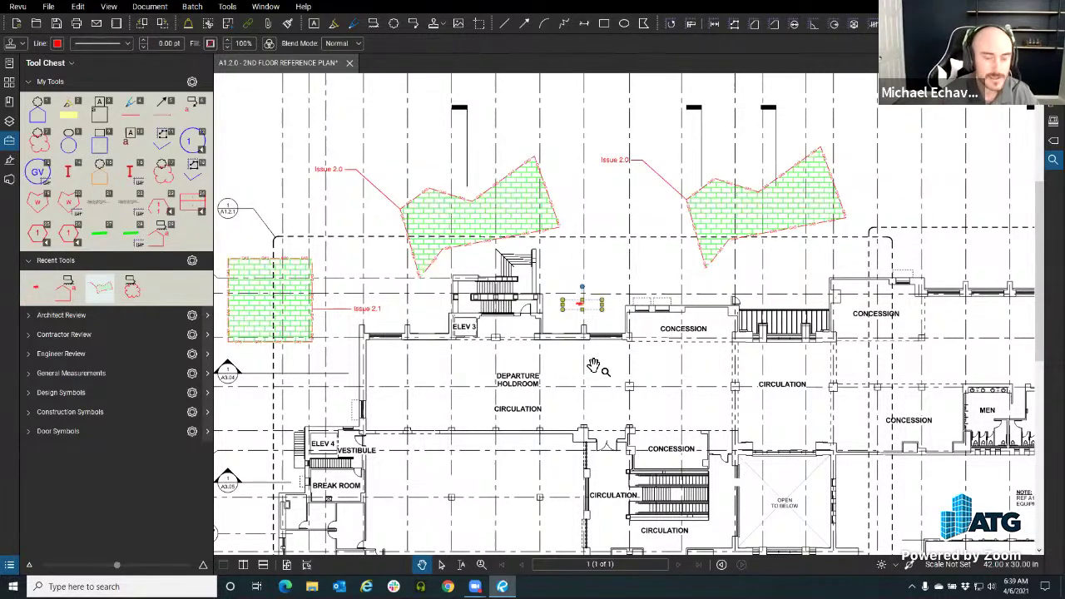
{"action": "key", "text": "Delete"}
Step: Draw a rectangle with the saved My Tools Cloud+ east of Departure Holdroom, adding a callout to its right reading "Issue.3"
{"action": "left_click", "coordinate": [162, 235]}
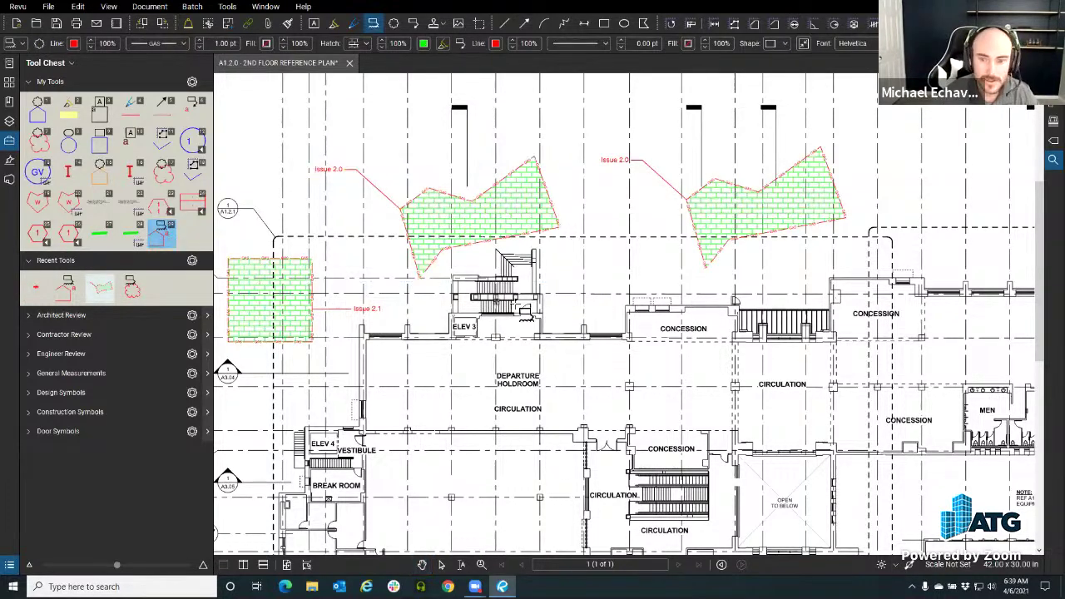
{"action": "left_click_drag", "start_coordinate": [568, 314], "coordinate": [628, 426]}
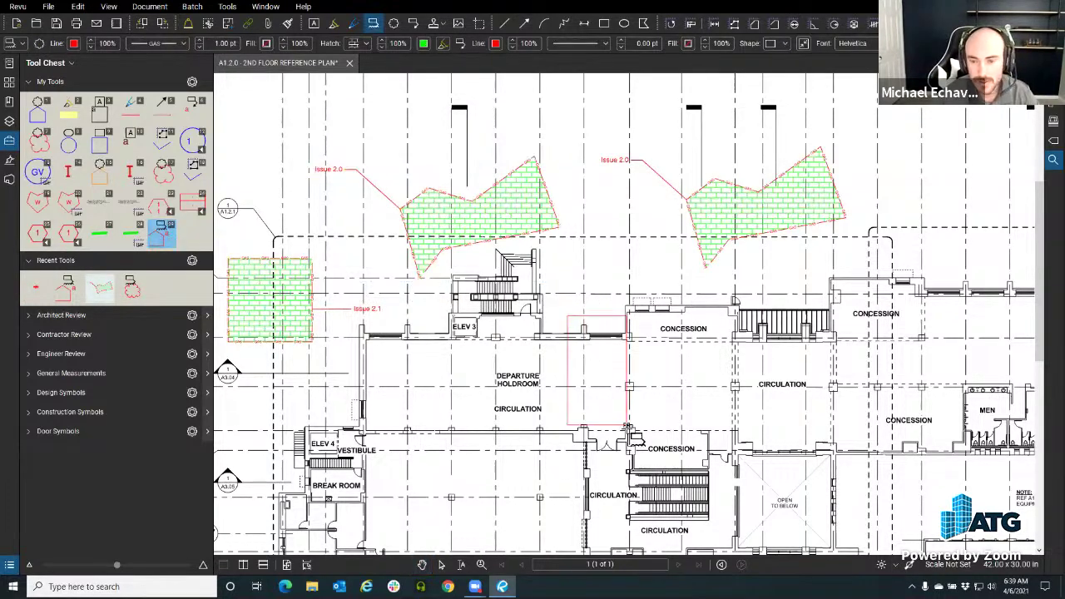
{"action": "left_click", "coordinate": [691, 367]}
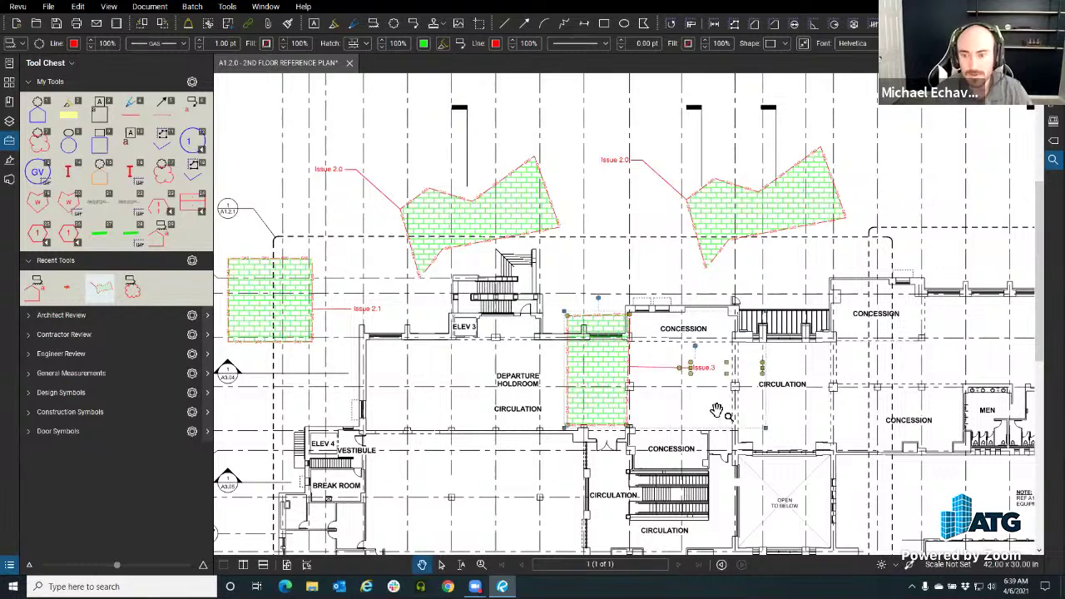
{"action": "key", "text": "Escape"}
{"action": "left_click", "coordinate": [717, 404]}
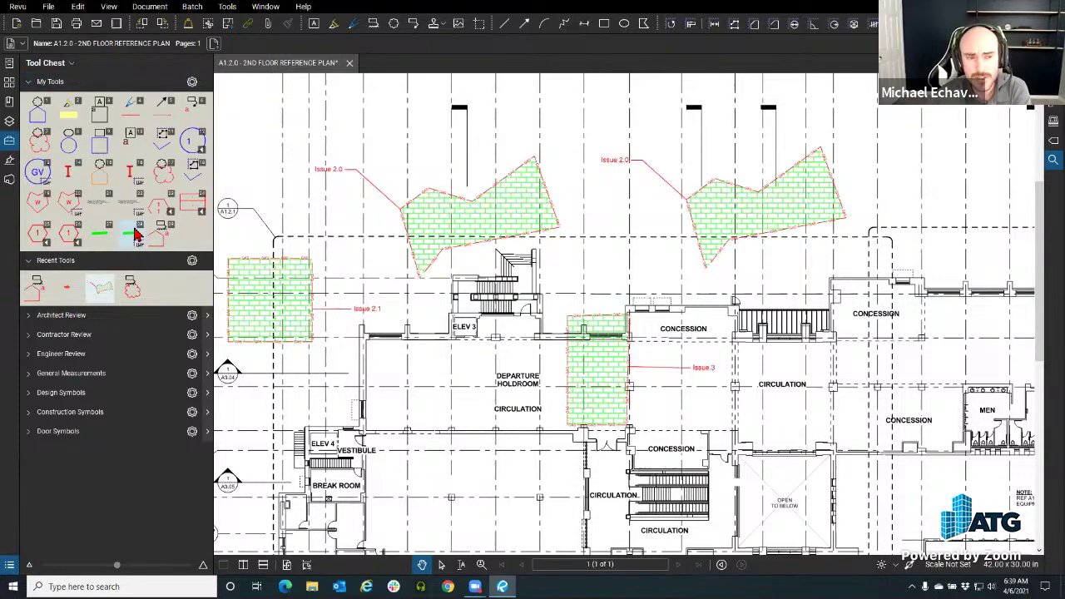
Step: Try to export the My Tools set
{"action": "left_click", "coordinate": [191, 83]}
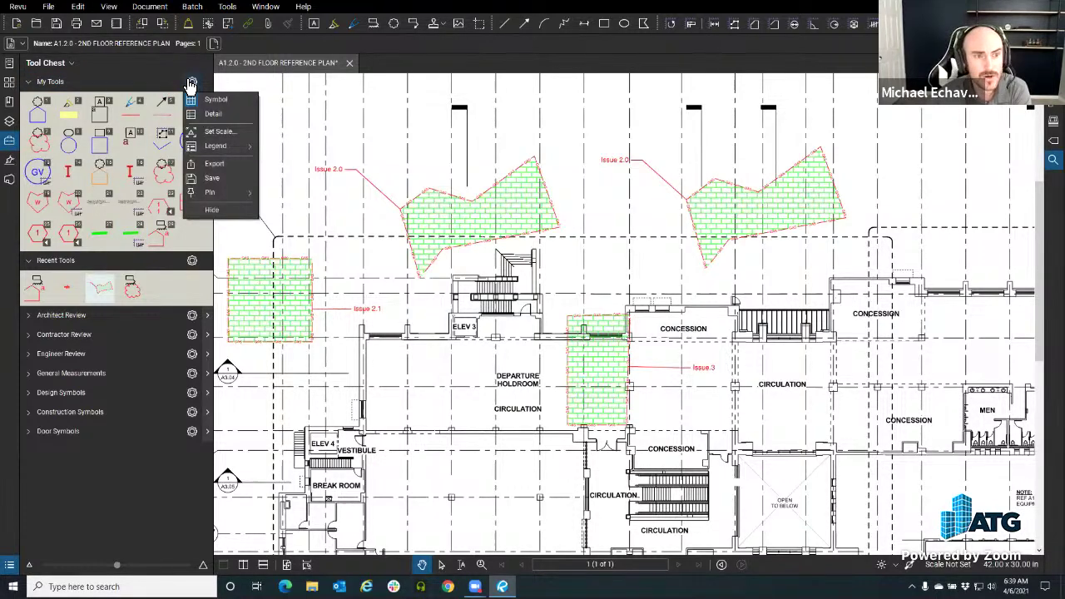
{"action": "left_click", "coordinate": [215, 164]}
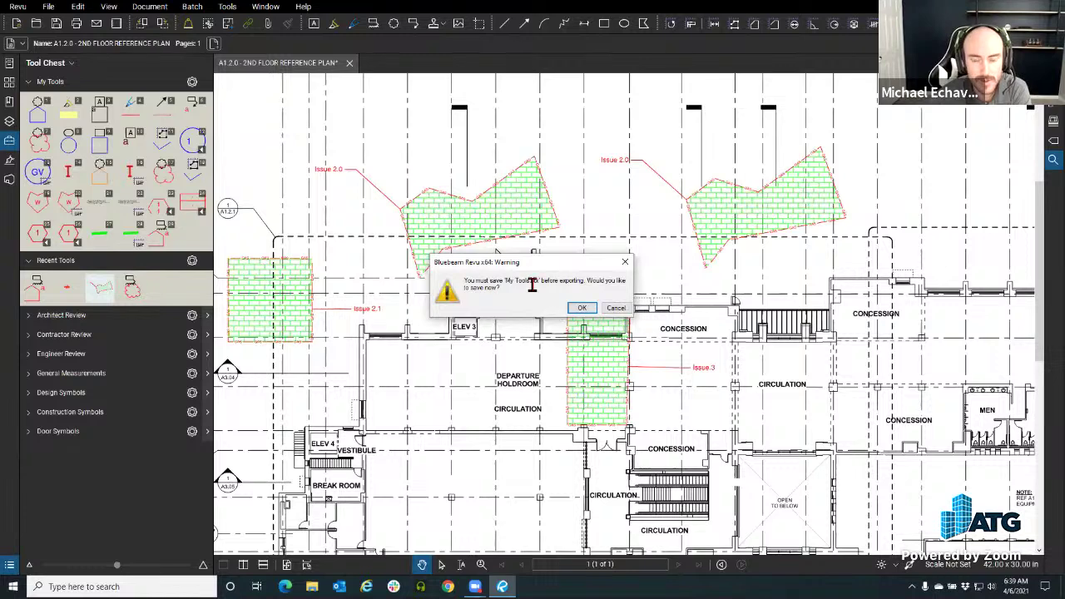
{"action": "left_click_drag", "start_coordinate": [529, 281], "coordinate": [547, 283]}
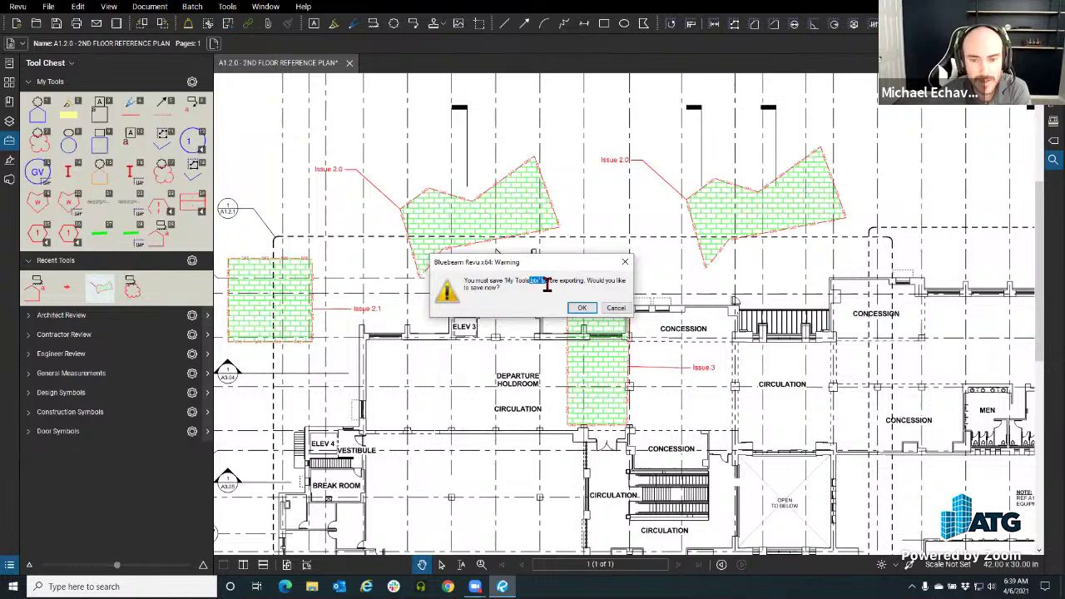
{"action": "left_click", "coordinate": [615, 310]}
Step: Collapse the My Tools and Recent Tools sets and hide the Tool Chest
{"action": "left_click", "coordinate": [40, 82]}
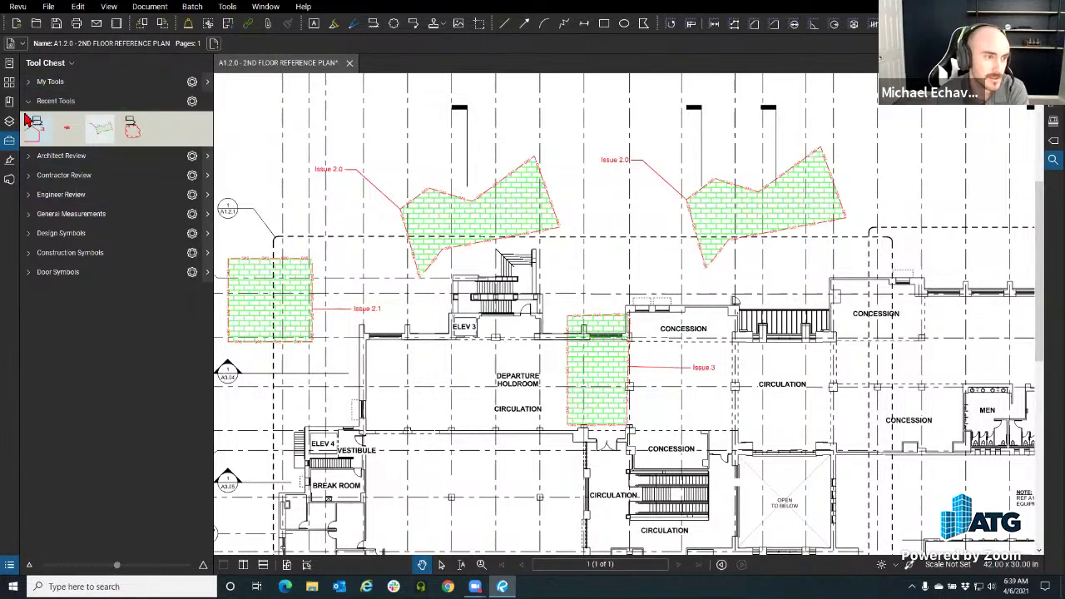
{"action": "left_click", "coordinate": [28, 101]}
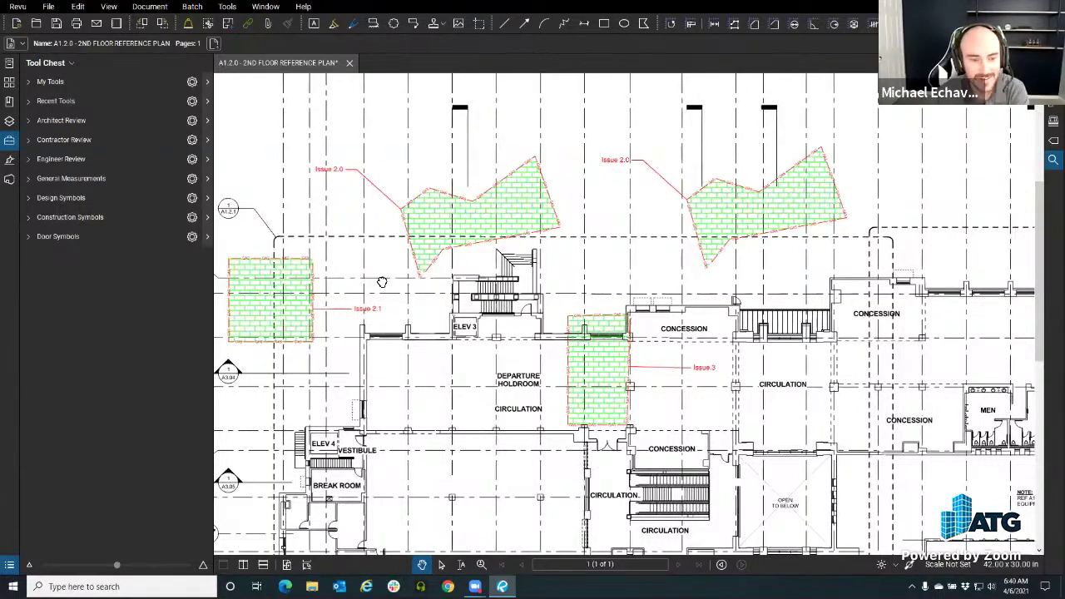
{"action": "left_click_drag", "start_coordinate": [370, 277], "coordinate": [385, 280]}
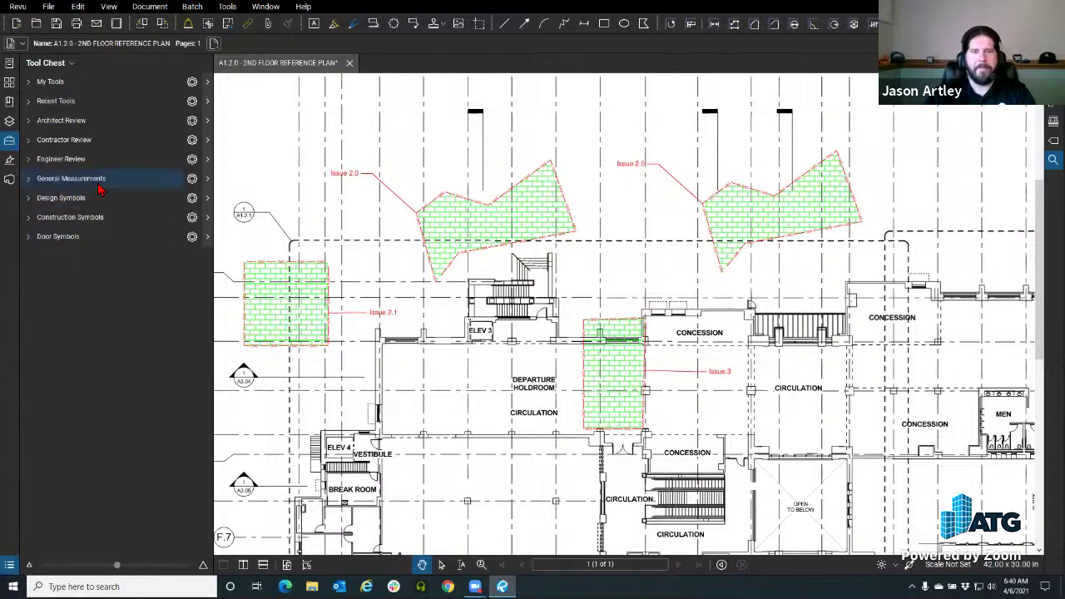
{"action": "left_click", "coordinate": [9, 140]}
Step: Close the 2nd floor reference plan without saving its changes
{"action": "scroll", "coordinate": [241, 285], "scroll_direction": "left", "scroll_amount": 3}
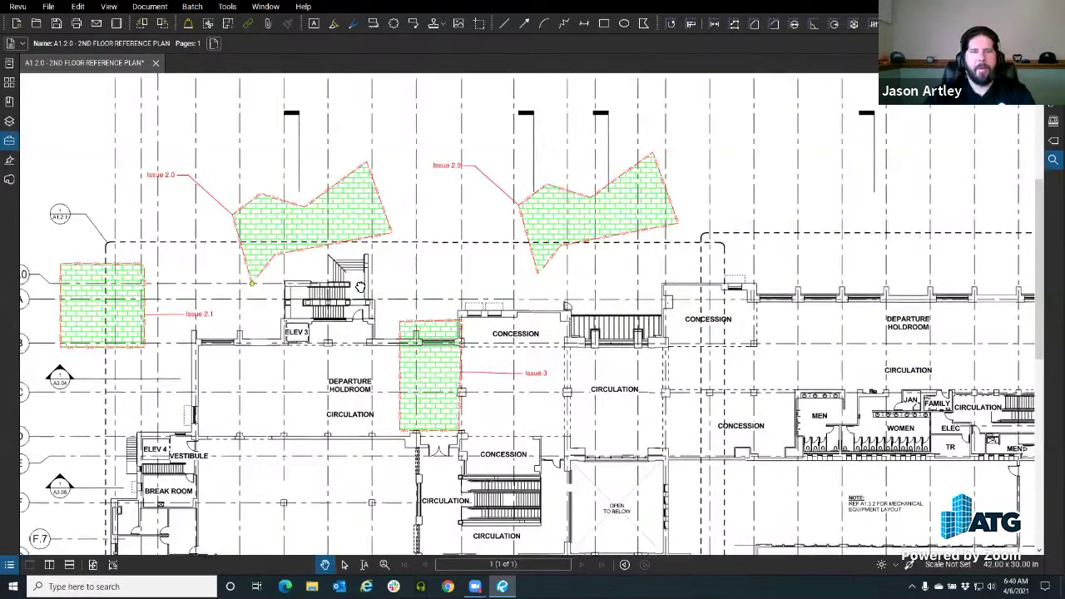
{"action": "scroll", "coordinate": [358, 291], "scroll_direction": "right", "scroll_amount": 2}
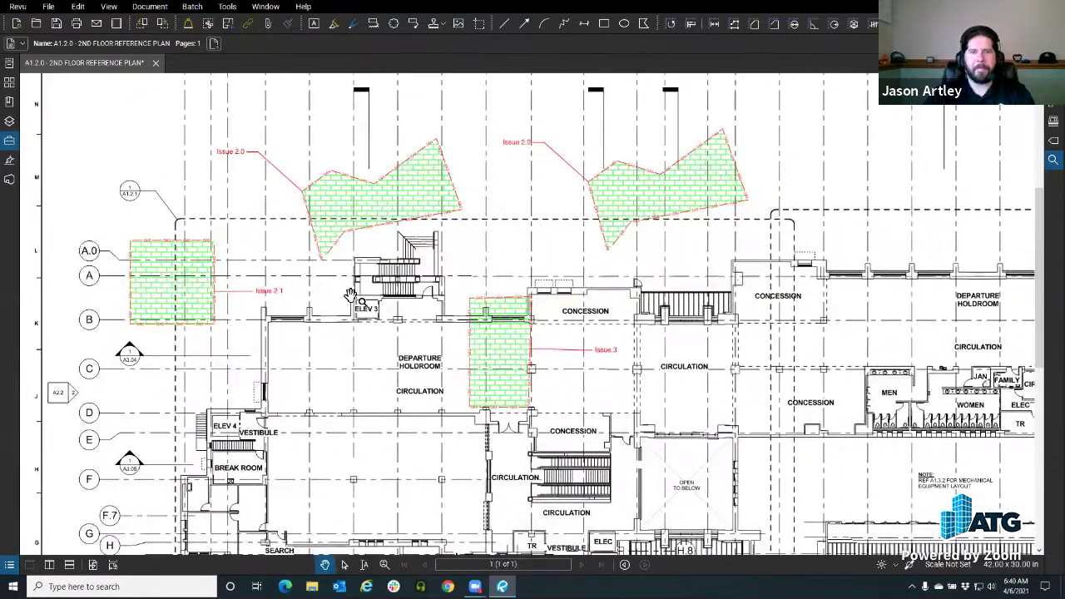
{"action": "scroll", "coordinate": [333, 293], "scroll_direction": "down", "scroll_amount": 2}
{"action": "scroll", "coordinate": [315, 299], "scroll_direction": "right", "scroll_amount": 2}
{"action": "scroll", "coordinate": [316, 299], "scroll_direction": "down", "scroll_amount": 1}
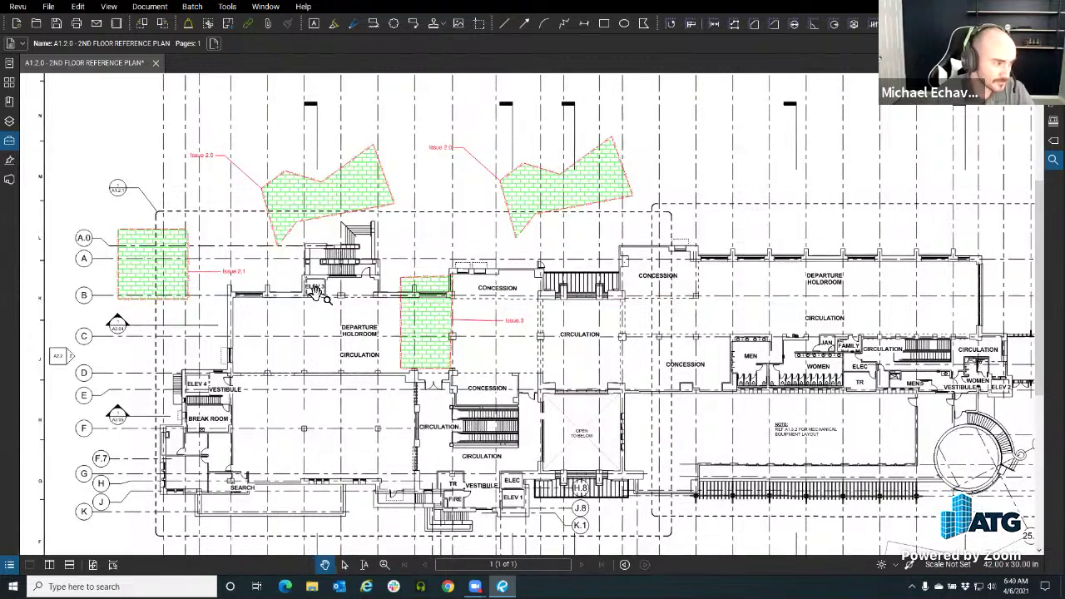
{"action": "left_click", "coordinate": [155, 62]}
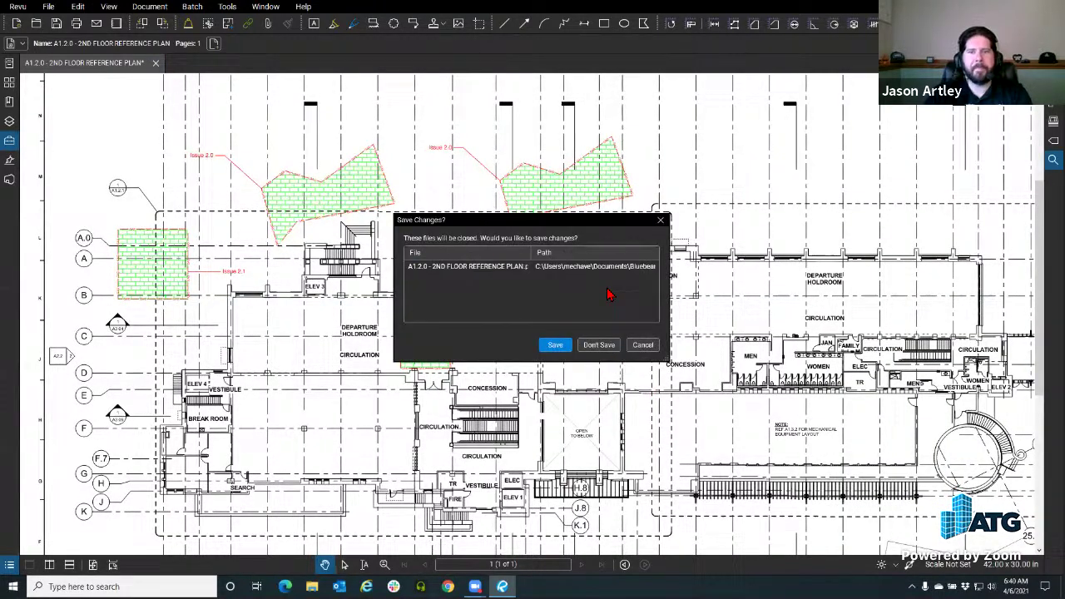
{"action": "left_click", "coordinate": [607, 346]}
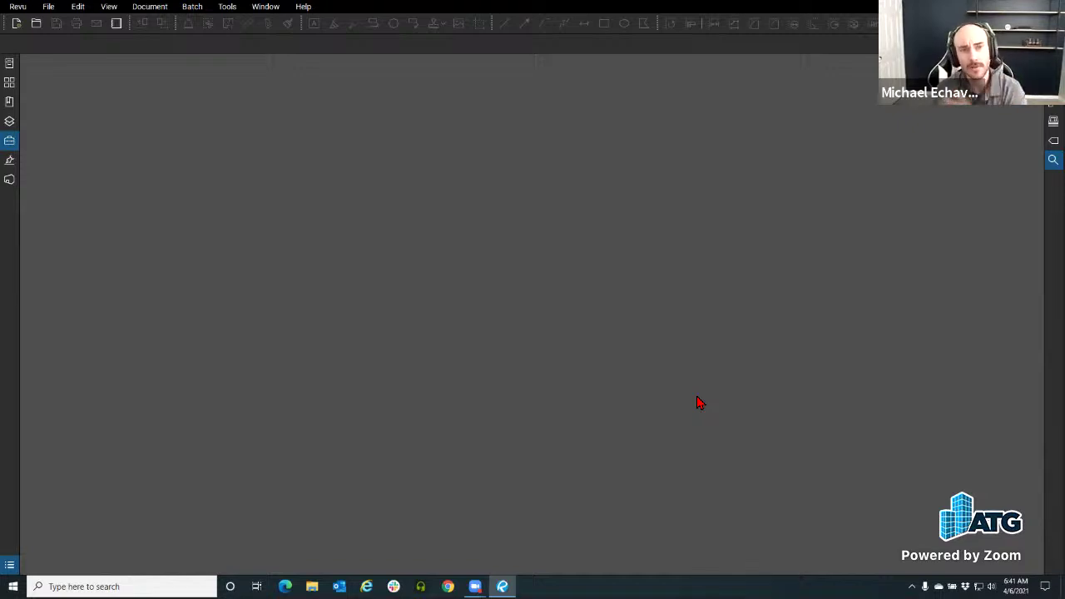
Step: Start Overlay Pages and choose to open the first layer's file from disk
{"action": "left_click", "coordinate": [145, 8]}
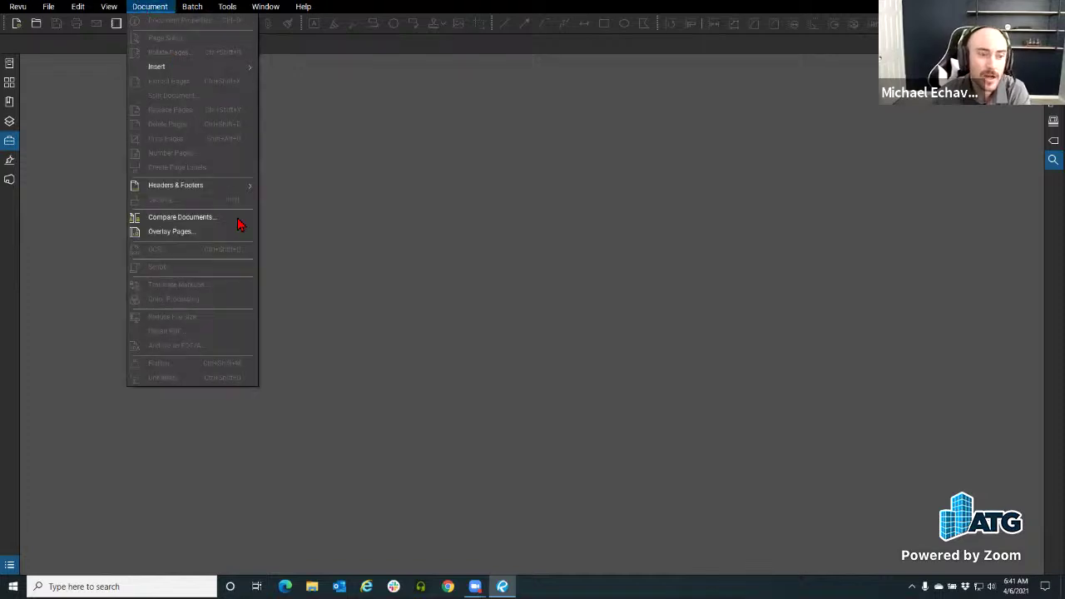
{"action": "left_click", "coordinate": [243, 232]}
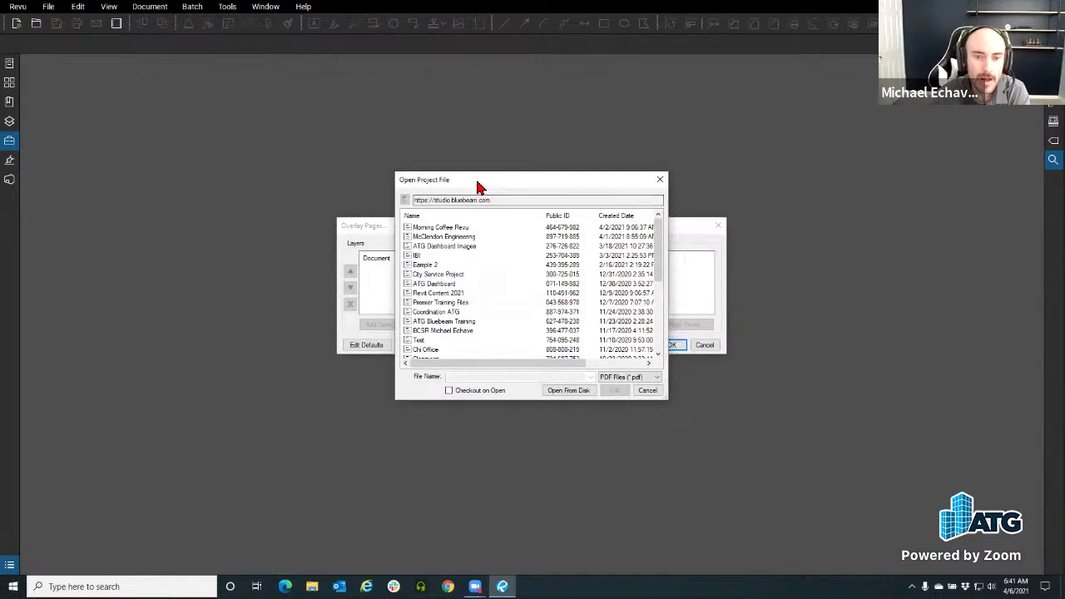
{"action": "left_click_drag", "start_coordinate": [475, 178], "coordinate": [310, 139]}
{"action": "left_click", "coordinate": [403, 350]}
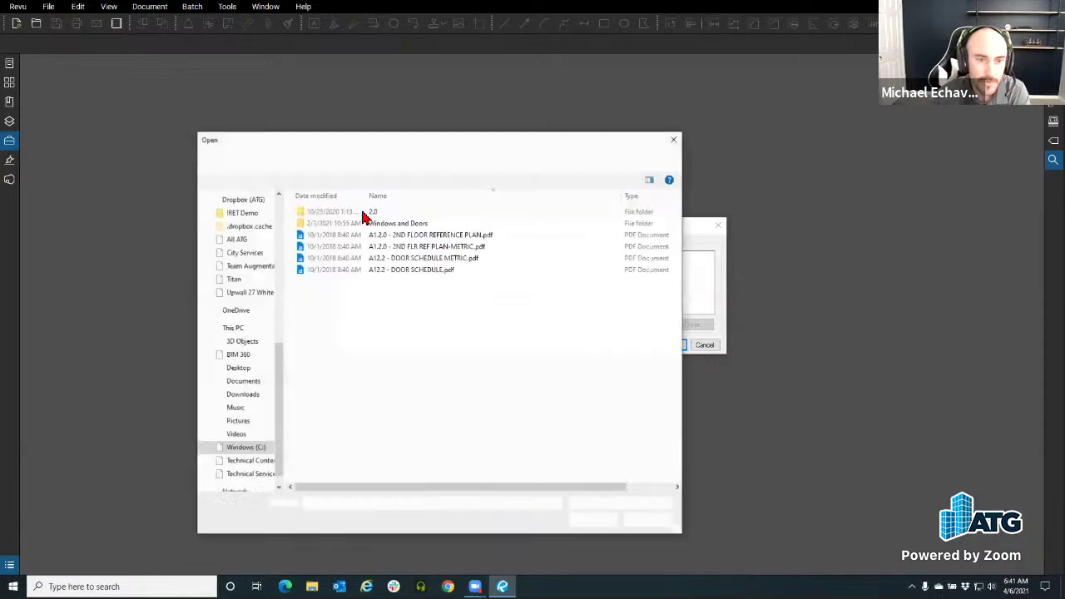
Step: Browse to the Revisions folder in Documents > Bluebeam Revu > Exercise Documents
{"action": "scroll", "coordinate": [248, 332], "scroll_direction": "up", "scroll_amount": 4}
{"action": "scroll", "coordinate": [241, 365], "scroll_direction": "up", "scroll_amount": 4}
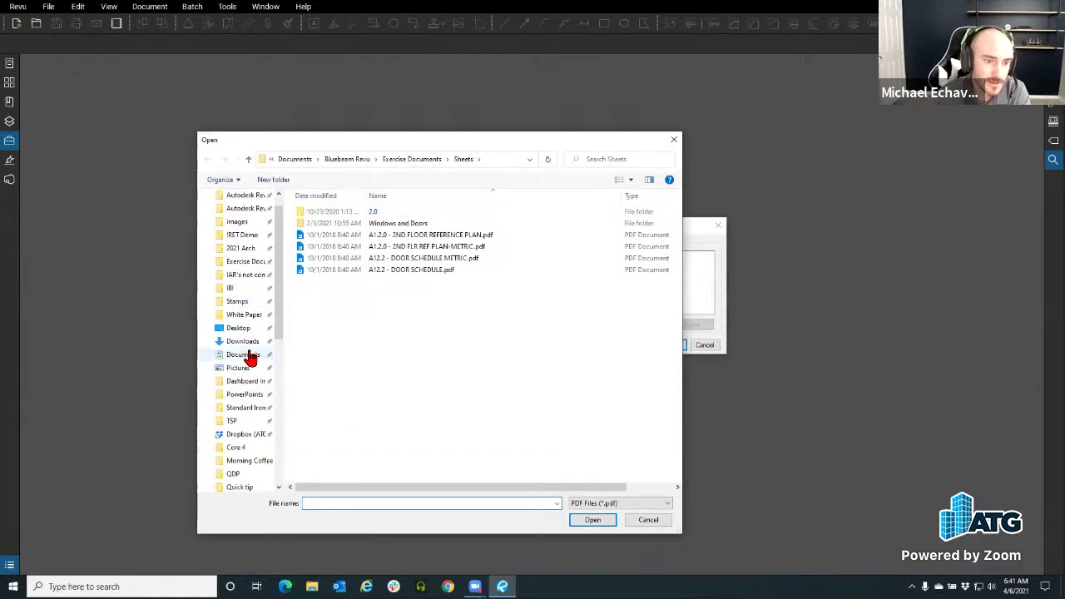
{"action": "left_click", "coordinate": [241, 354]}
{"action": "scroll", "coordinate": [384, 354], "scroll_direction": "down", "scroll_amount": 5}
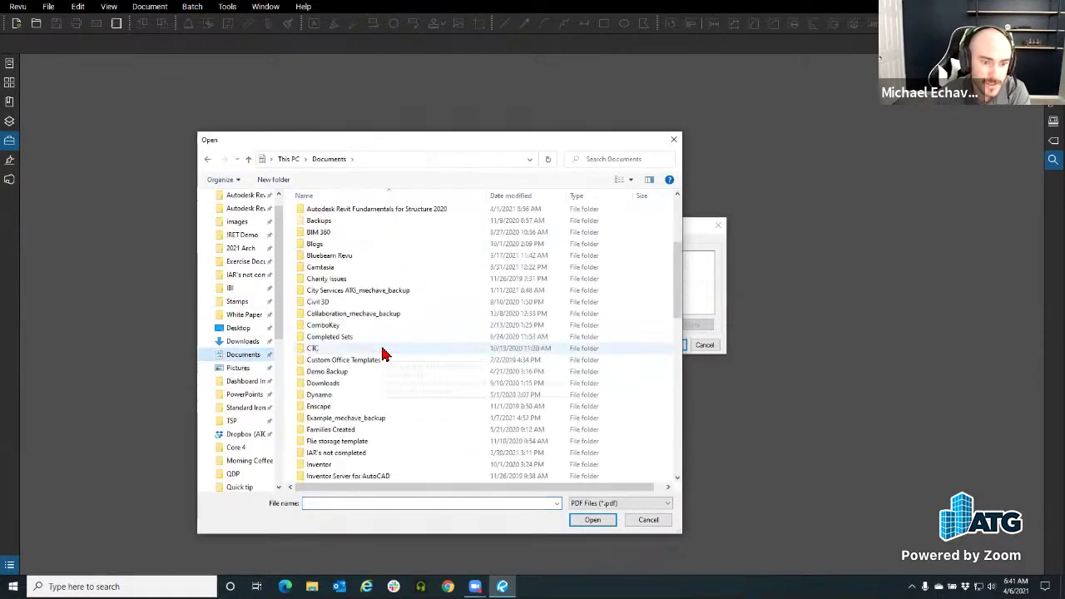
{"action": "double_click", "coordinate": [386, 255]}
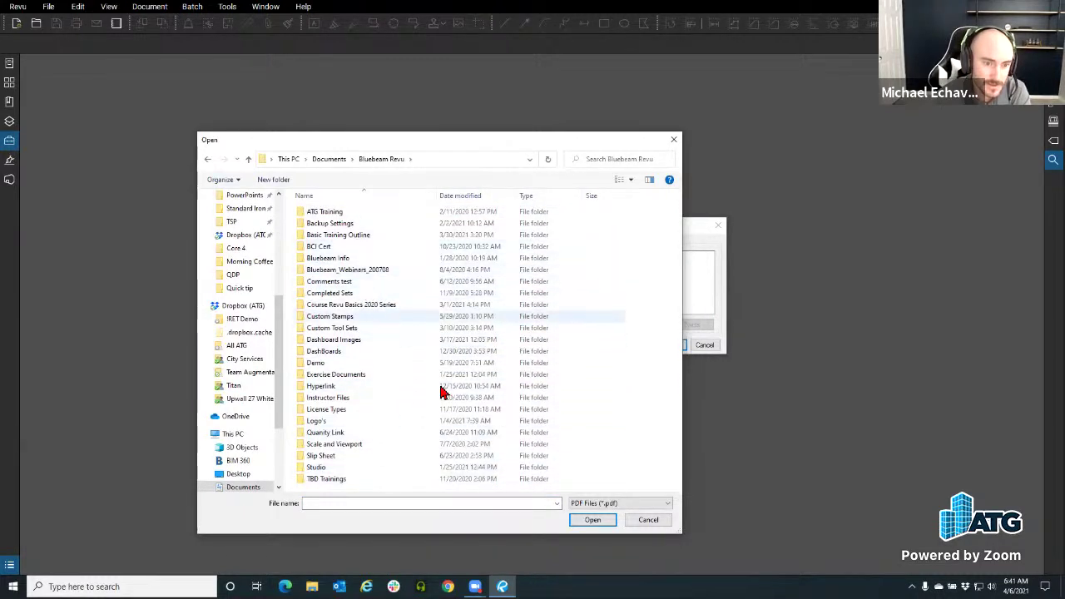
{"action": "double_click", "coordinate": [342, 375]}
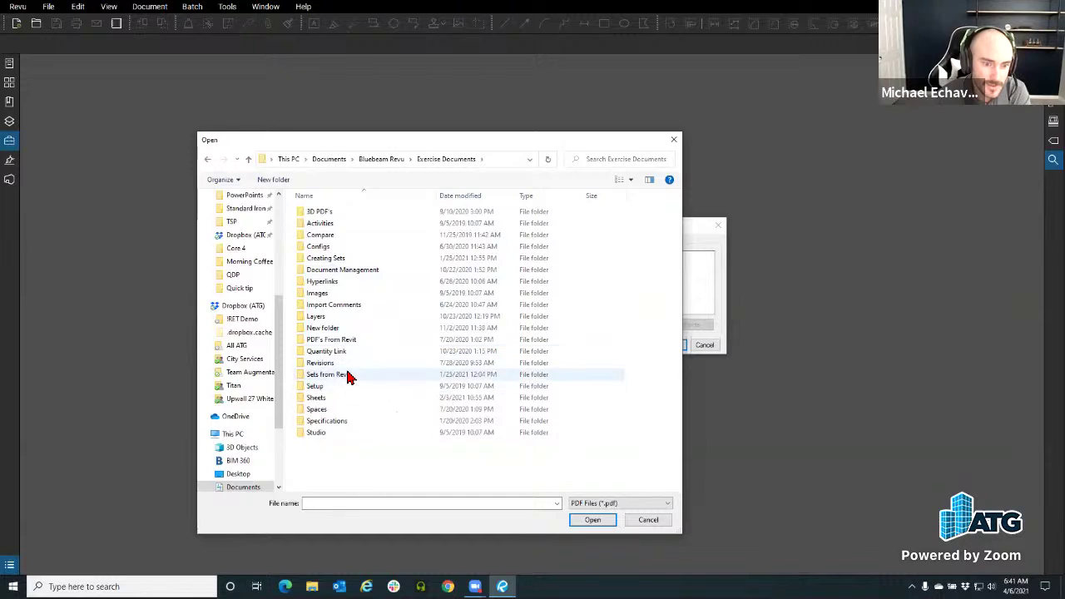
{"action": "double_click", "coordinate": [345, 364]}
Step: Add page 1 of A1.2.0 - 2ND FLOOR REFERENCE PLAN_REV 1.pdf as a new red base layer
{"action": "left_click", "coordinate": [432, 213]}
{"action": "left_click", "coordinate": [591, 521]}
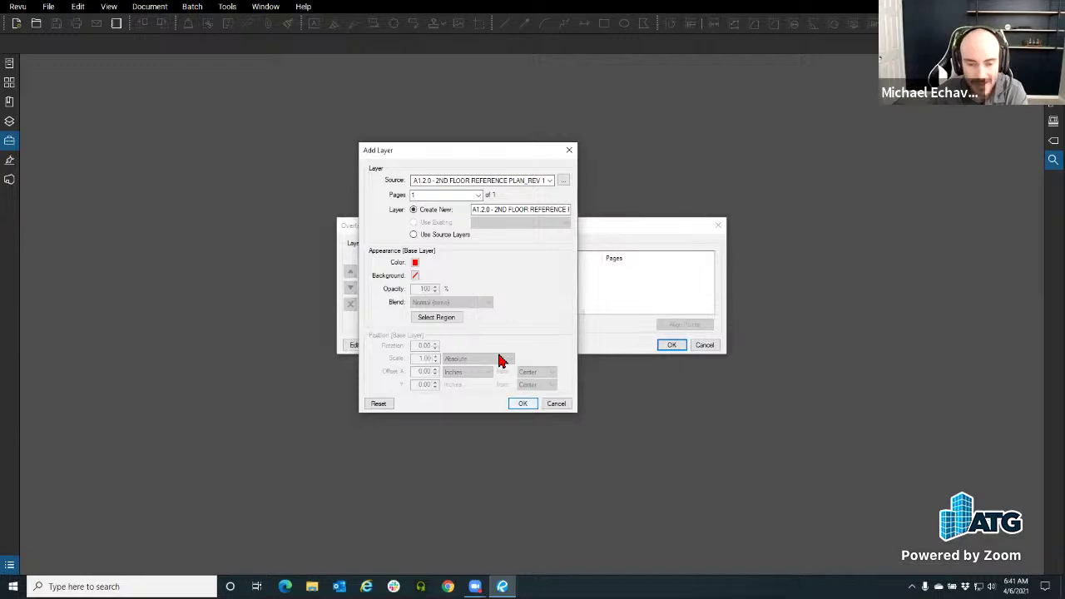
{"action": "left_click", "coordinate": [522, 404]}
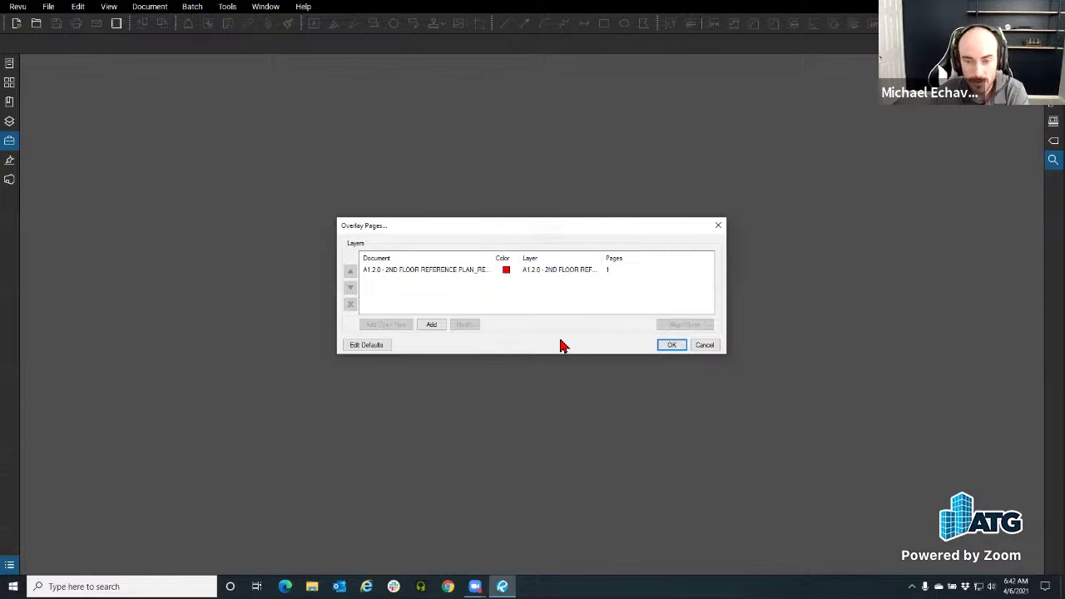
Step: Add page 1 of A1.2.0-2ND FLR REF PLN_REV 1-METRIC.pdf from disk as a new green layer with Darken blending
{"action": "left_click", "coordinate": [433, 326]}
{"action": "left_click", "coordinate": [571, 389]}
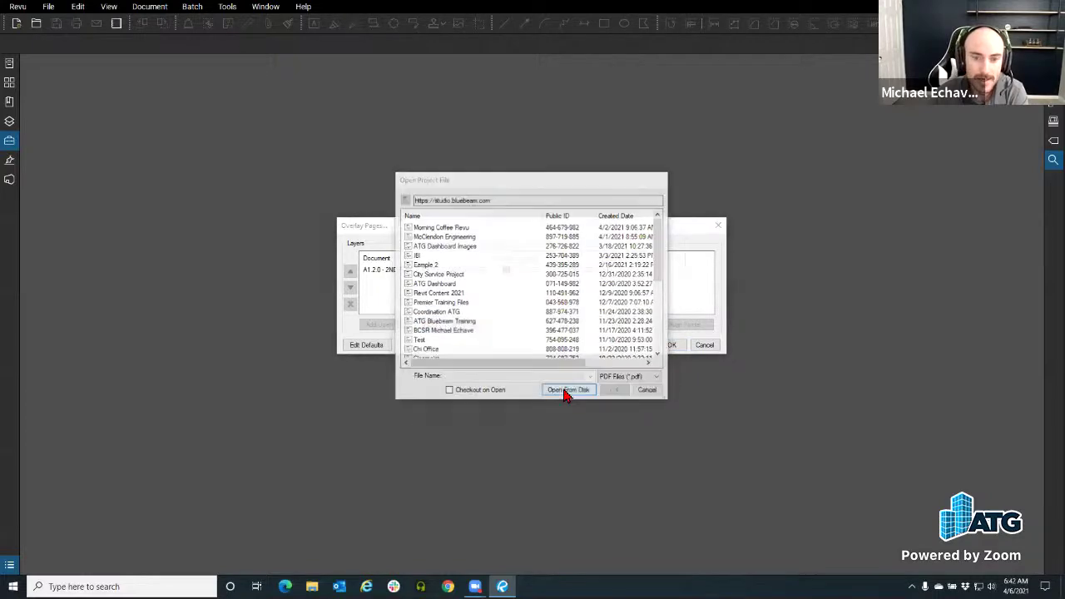
{"action": "left_click", "coordinate": [434, 245]}
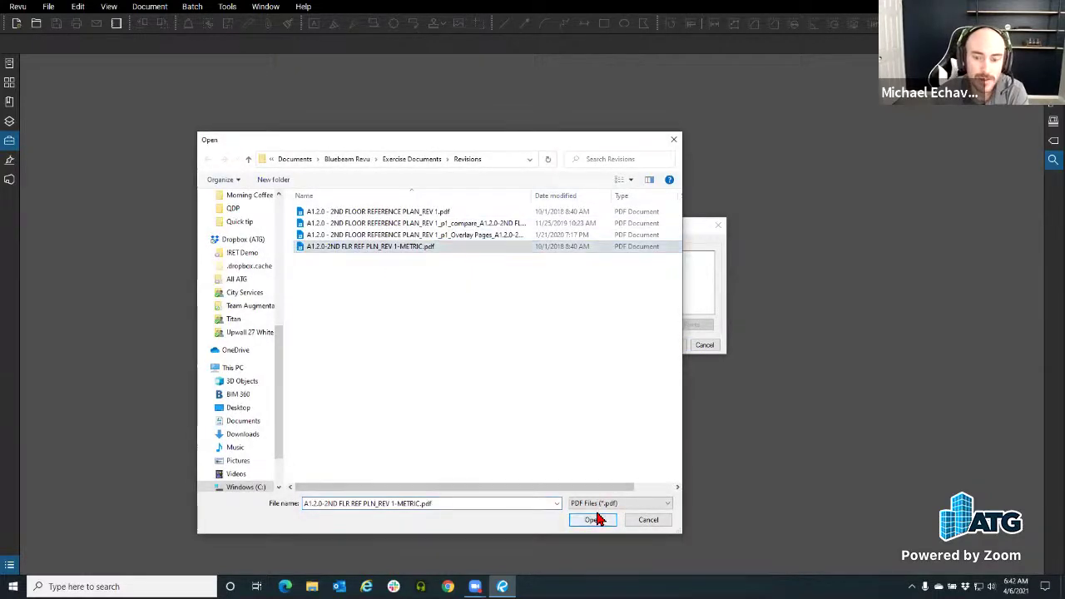
{"action": "left_click", "coordinate": [594, 519]}
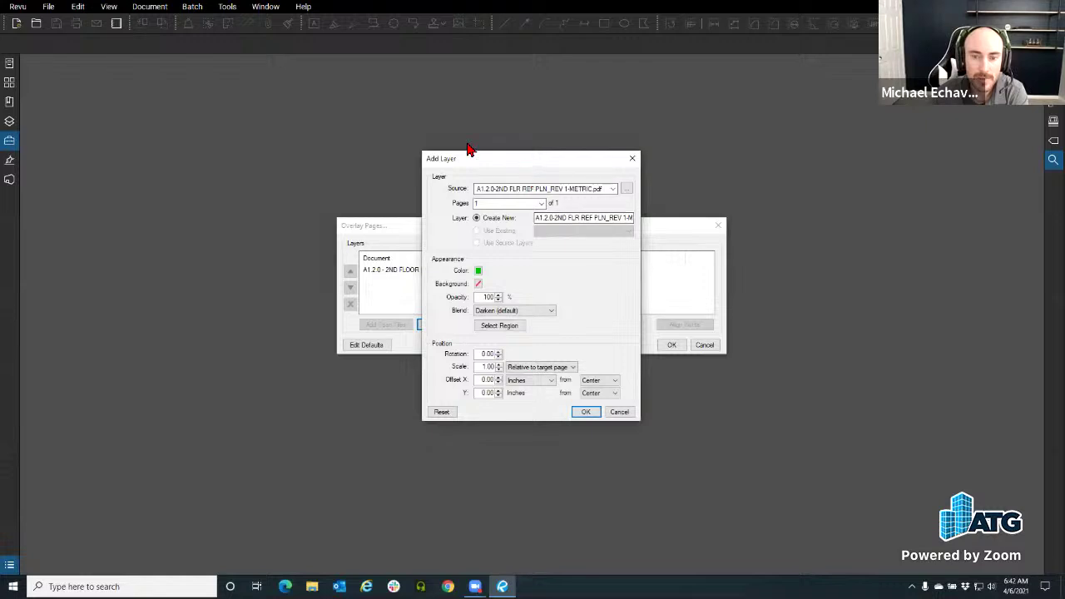
{"action": "left_click", "coordinate": [586, 411]}
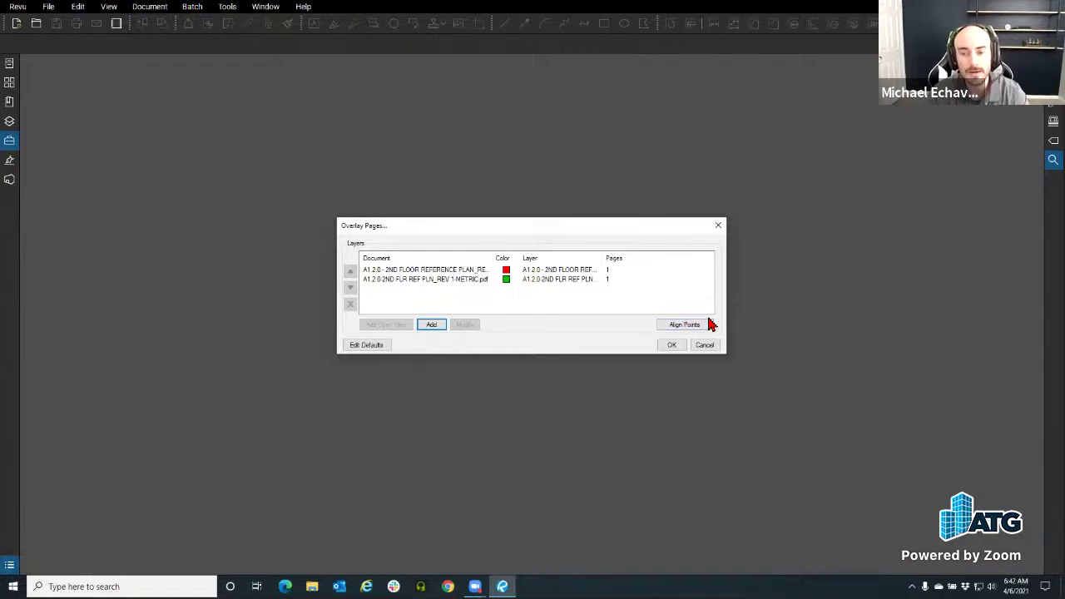
Step: Generate the overlay and inspect the clouded area east of ELEV 2
{"action": "left_click", "coordinate": [671, 346]}
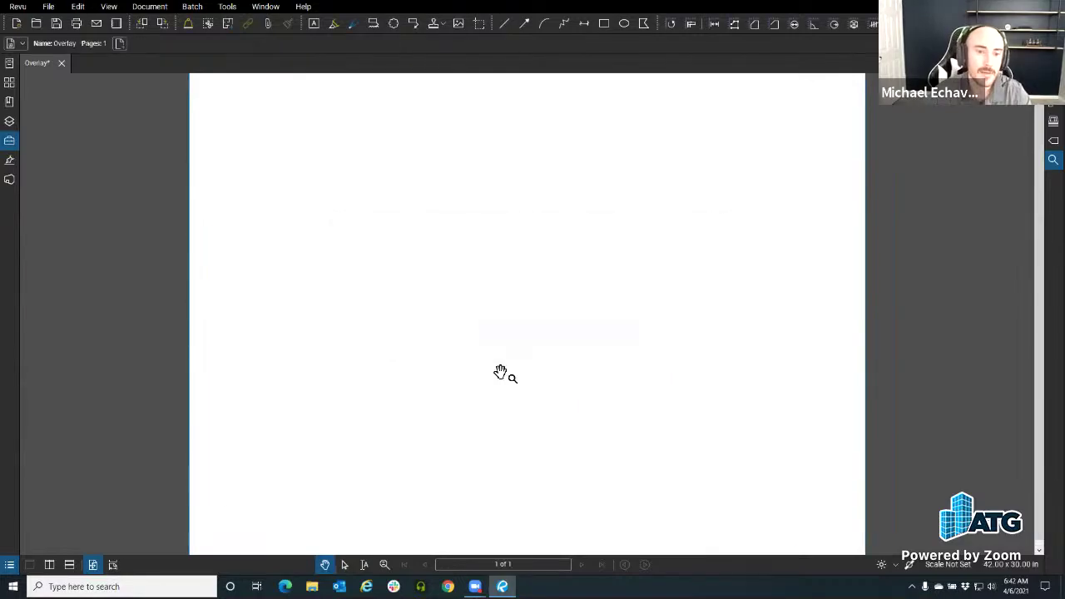
{"action": "scroll", "coordinate": [657, 298], "scroll_direction": "up", "scroll_amount": 8}
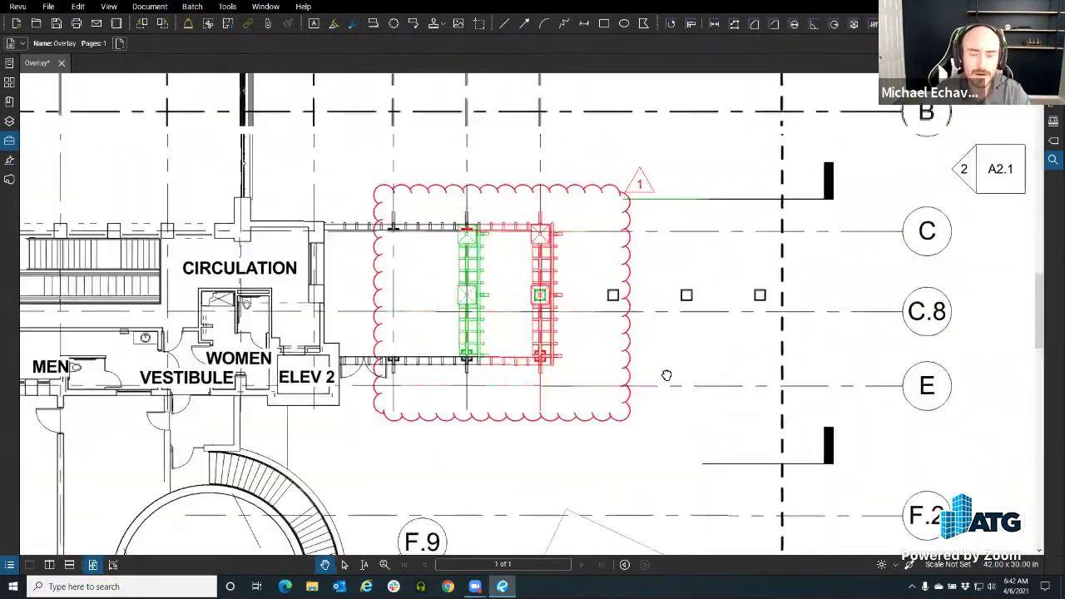
{"action": "left_click_drag", "start_coordinate": [347, 264], "coordinate": [468, 269]}
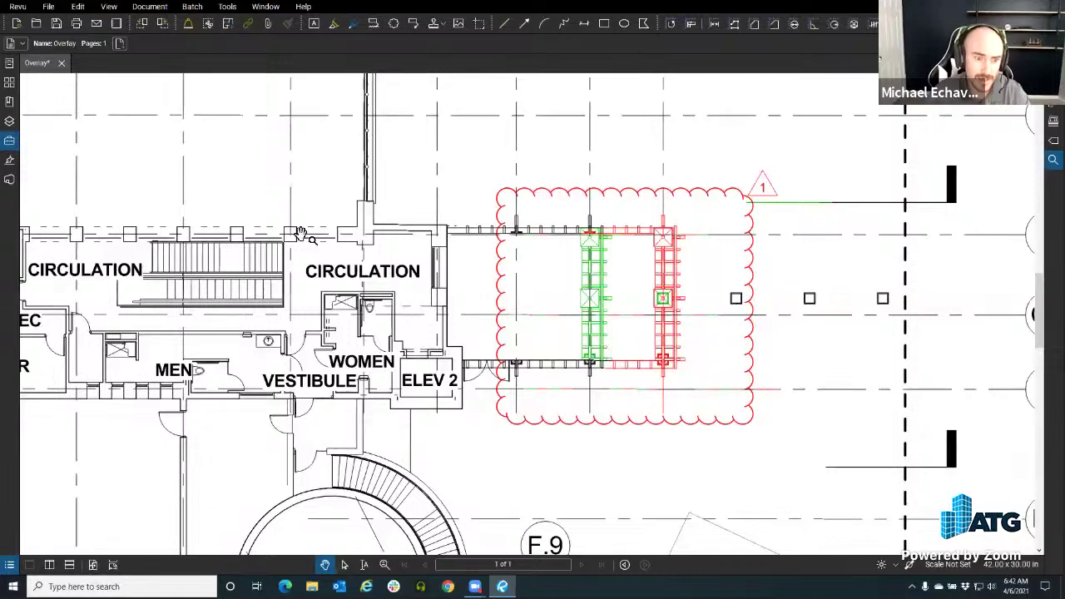
{"action": "left_click_drag", "start_coordinate": [611, 453], "coordinate": [588, 440]}
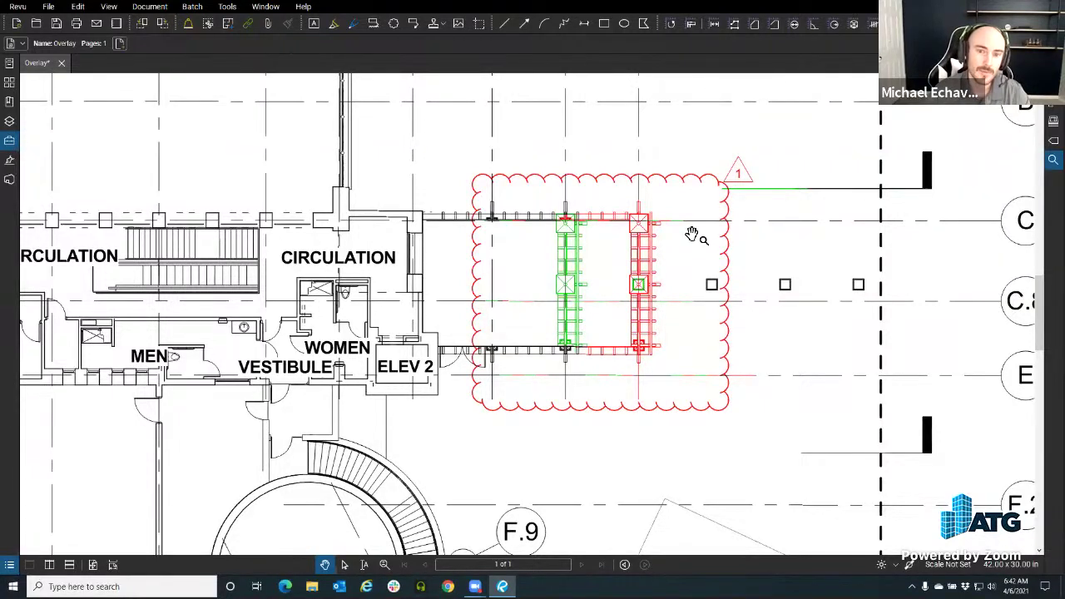
Step: Show the overlay's layers, toggle the REV 1-METRIC layer off and on, and widen the layer list for readable names
{"action": "left_click", "coordinate": [9, 123]}
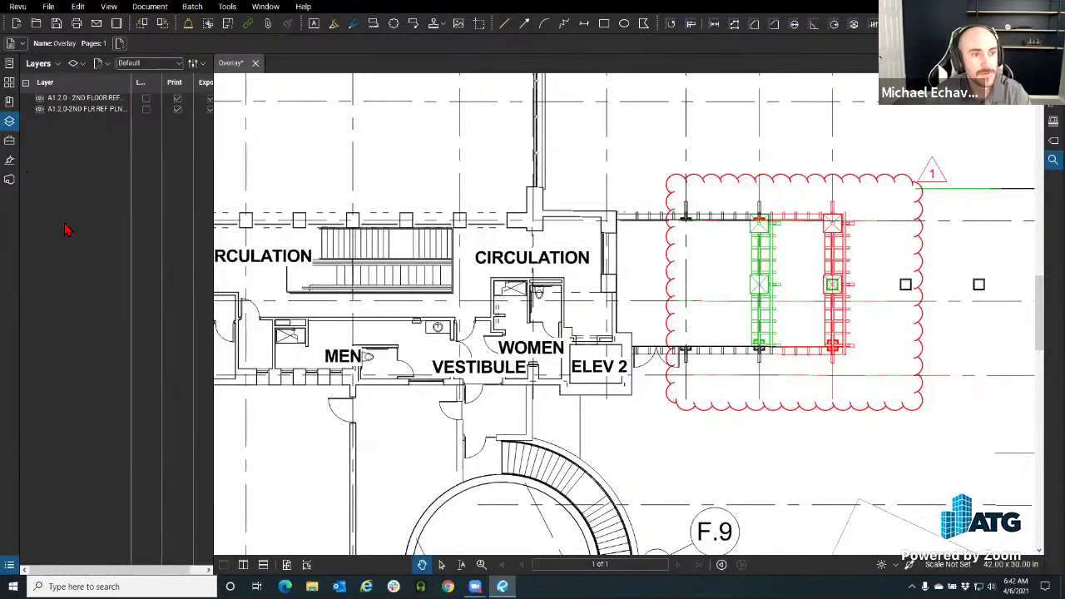
{"action": "left_click_drag", "start_coordinate": [213, 177], "coordinate": [318, 178]}
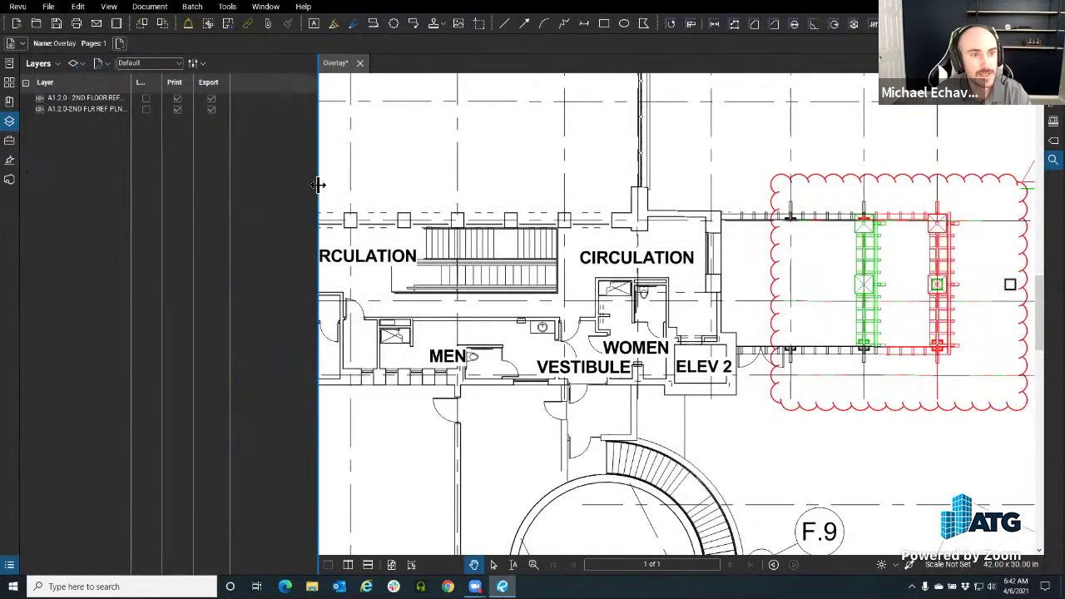
{"action": "left_click", "coordinate": [36, 112]}
{"action": "left_click", "coordinate": [39, 111]}
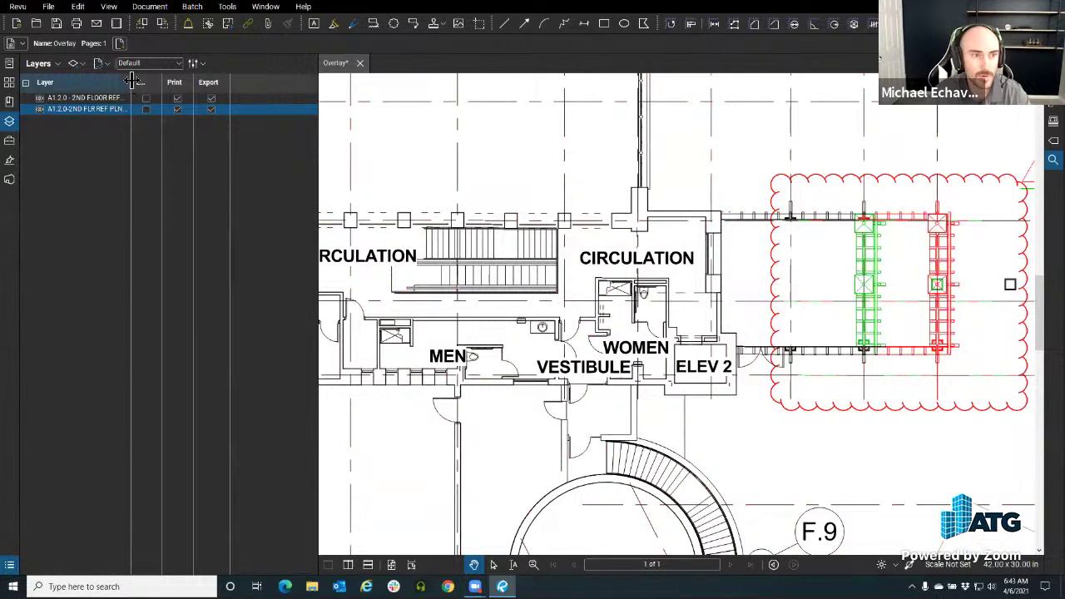
{"action": "left_click_drag", "start_coordinate": [130, 83], "coordinate": [165, 83]}
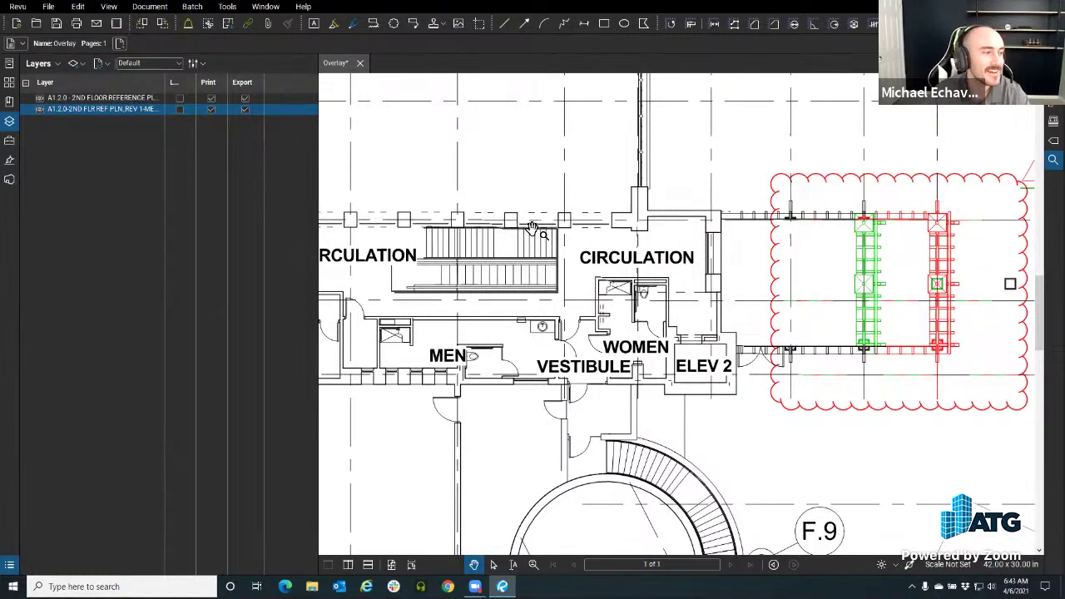
Step: Examine the overlaid plan's west half for differences, hiding the REV 1-METRIC layer and showing it again
{"action": "scroll", "coordinate": [583, 312], "scroll_direction": "down", "scroll_amount": 3}
{"action": "scroll", "coordinate": [714, 219], "scroll_direction": "down", "scroll_amount": 3}
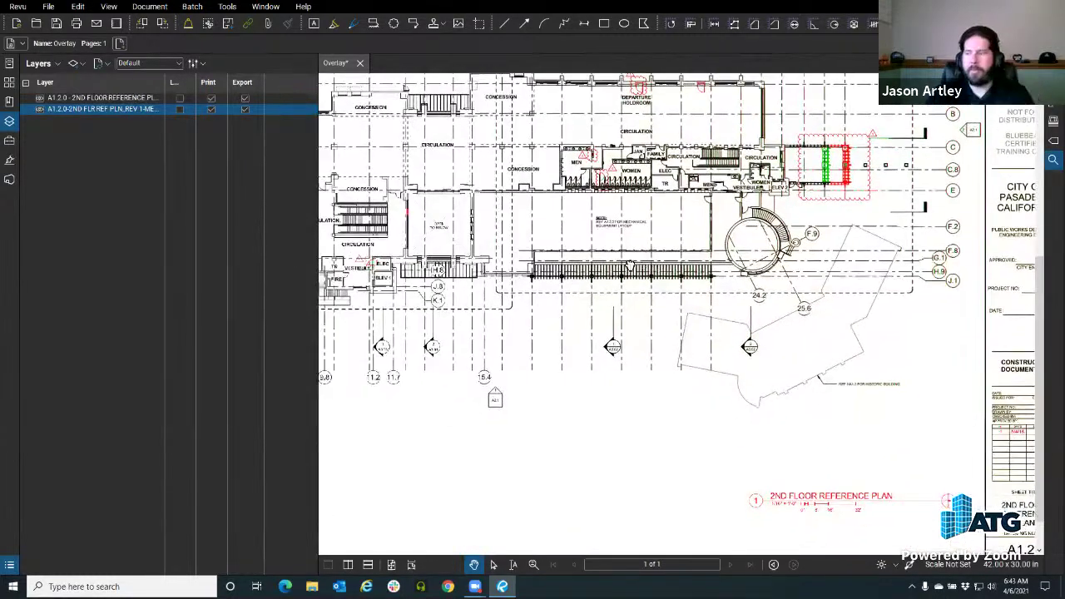
{"action": "scroll", "coordinate": [452, 192], "scroll_direction": "up", "scroll_amount": 6}
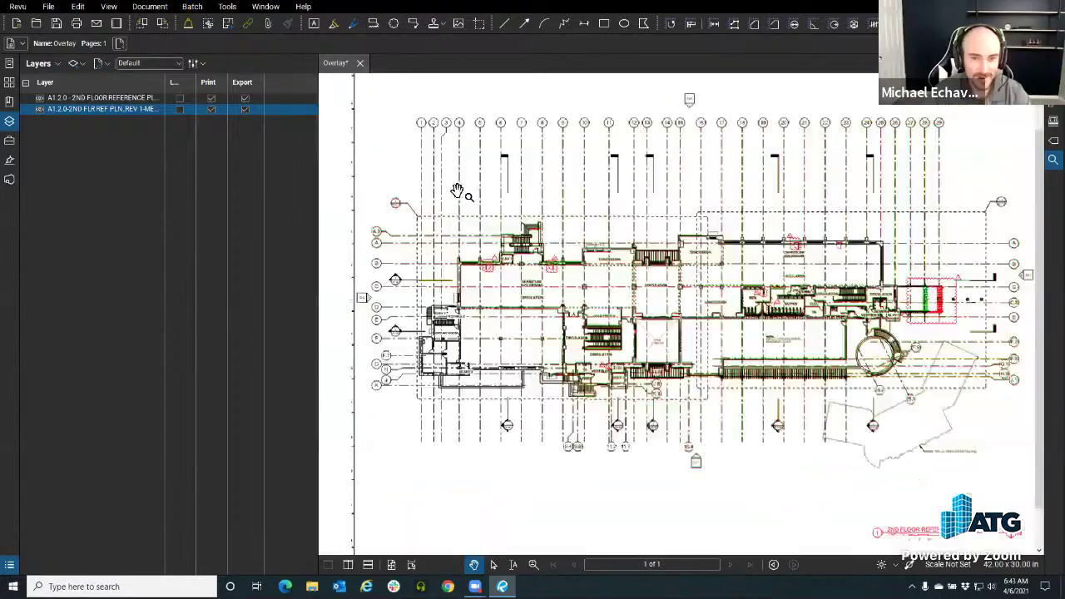
{"action": "scroll", "coordinate": [597, 229], "scroll_direction": "down", "scroll_amount": 1}
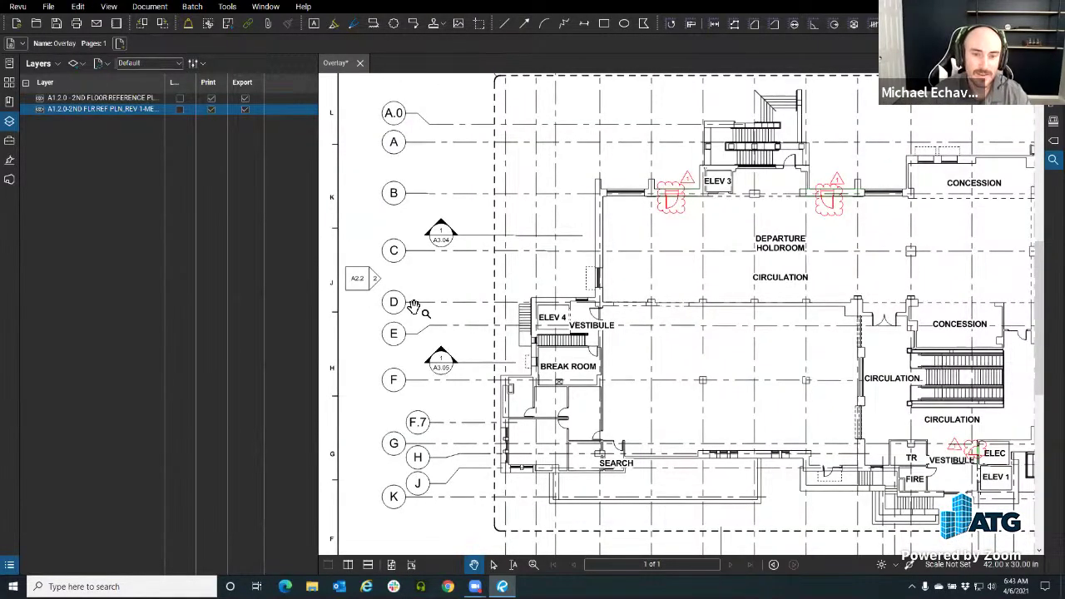
{"action": "left_click_drag", "start_coordinate": [578, 341], "coordinate": [529, 281]}
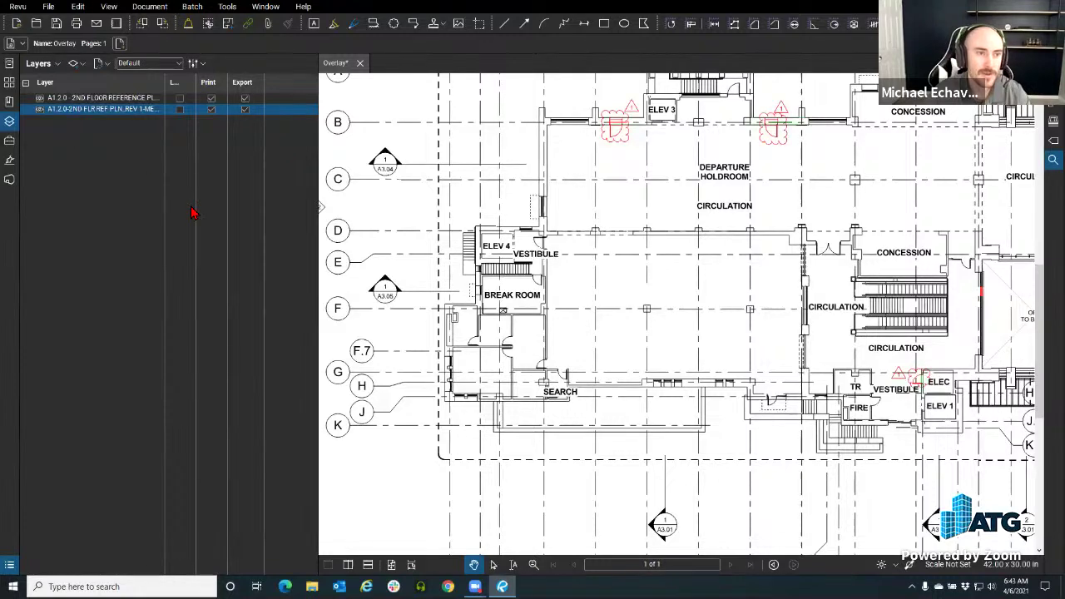
{"action": "scroll", "coordinate": [449, 213], "scroll_direction": "down", "scroll_amount": 2}
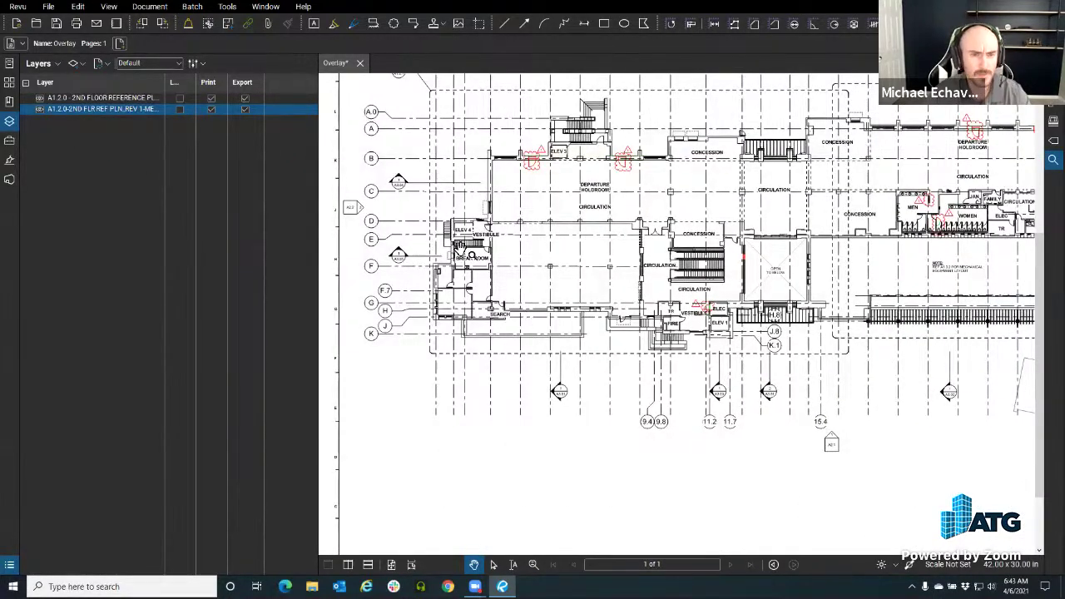
{"action": "left_click", "coordinate": [40, 109]}
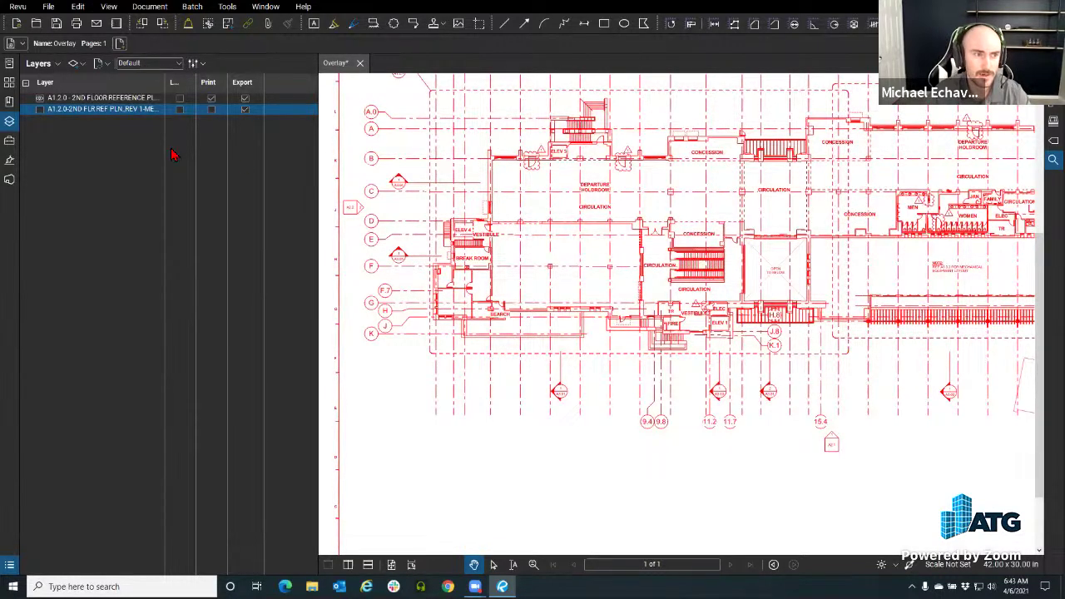
{"action": "left_click", "coordinate": [40, 110]}
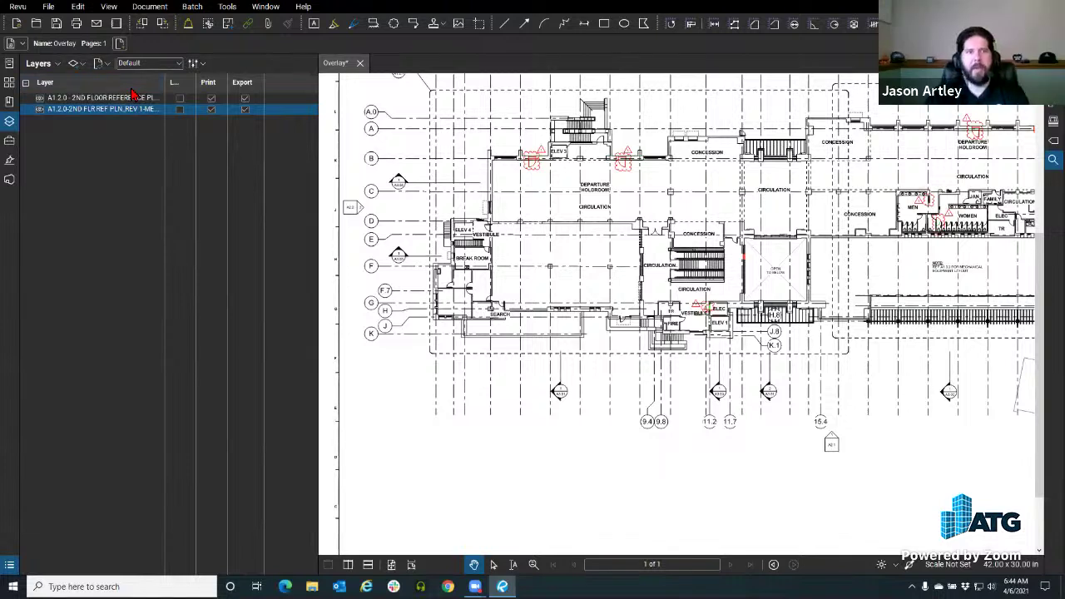
{"action": "left_click", "coordinate": [160, 173]}
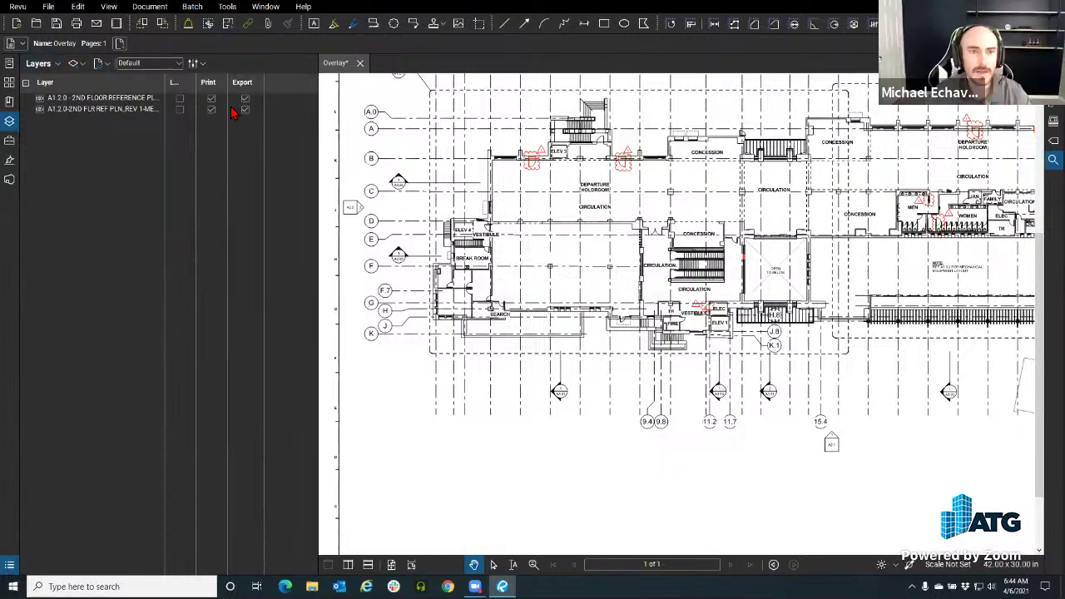
Step: Hide the layer list and examine the colored differences at the clouded east extension and the Open To Below area's west wall
{"action": "scroll", "coordinate": [595, 264], "scroll_direction": "down", "scroll_amount": 5}
{"action": "scroll", "coordinate": [595, 264], "scroll_direction": "up", "scroll_amount": 2}
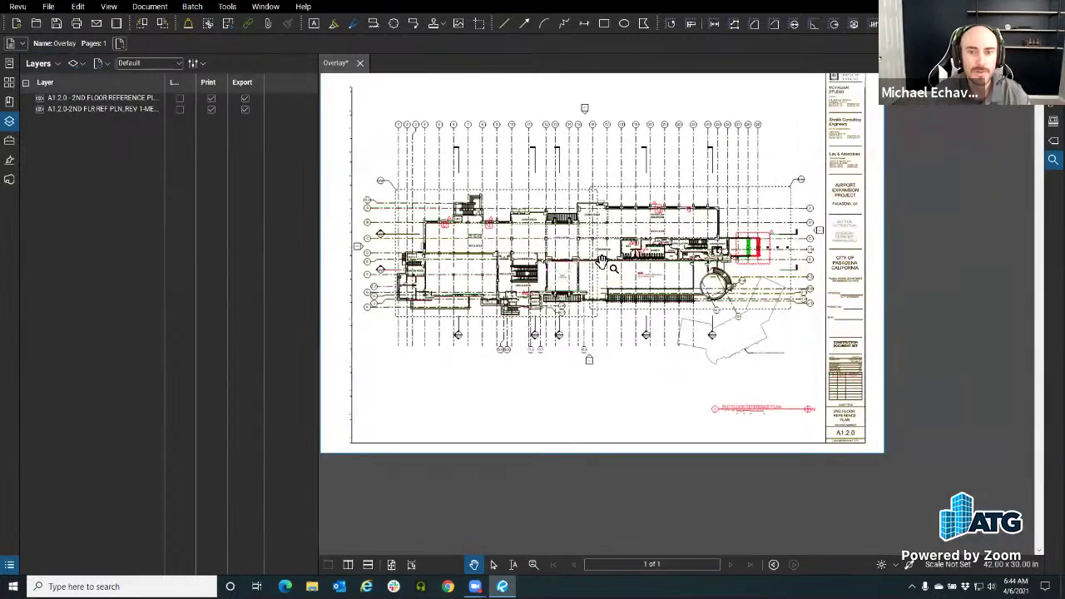
{"action": "left_click", "coordinate": [9, 121]}
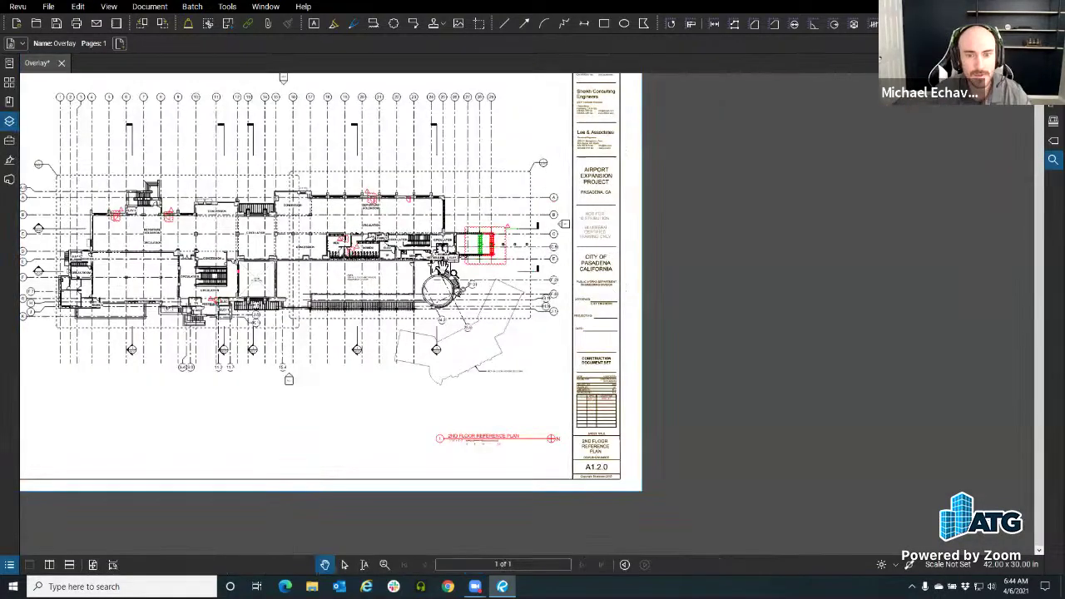
{"action": "left_click_drag", "start_coordinate": [433, 263], "coordinate": [533, 273]}
{"action": "scroll", "coordinate": [582, 264], "scroll_direction": "up", "scroll_amount": 6}
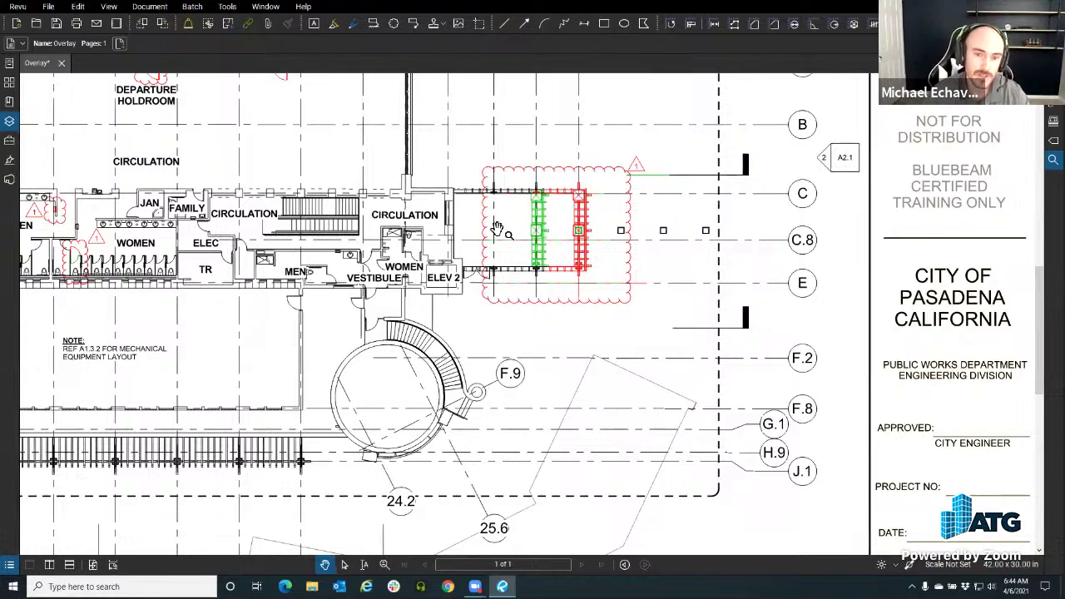
{"action": "left_click_drag", "start_coordinate": [583, 302], "coordinate": [946, 238]}
{"action": "left_click_drag", "start_coordinate": [605, 316], "coordinate": [826, 310]}
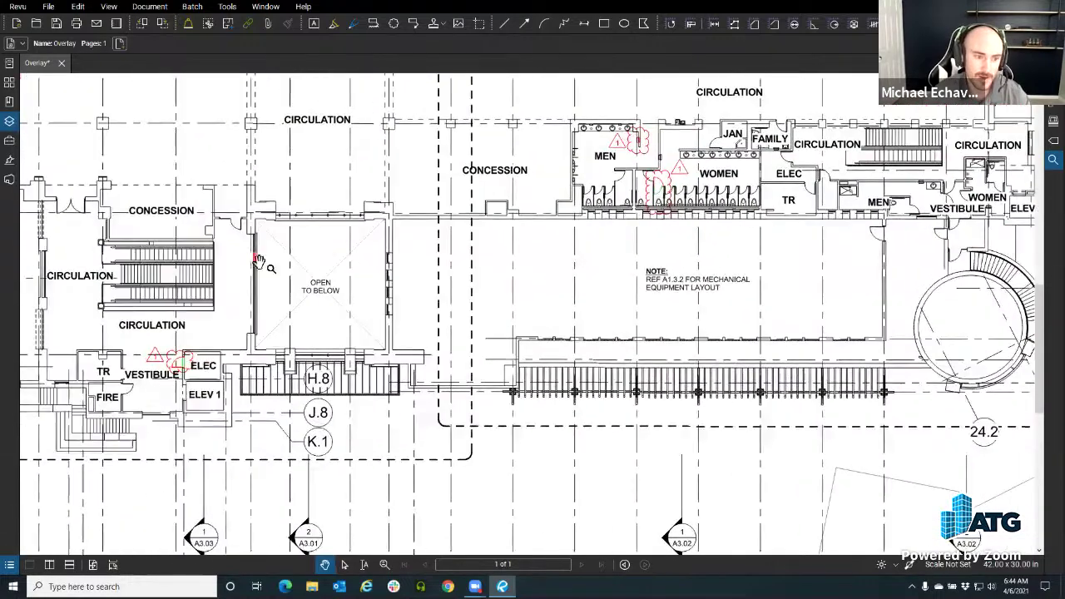
{"action": "scroll", "coordinate": [261, 263], "scroll_direction": "up", "scroll_amount": 5}
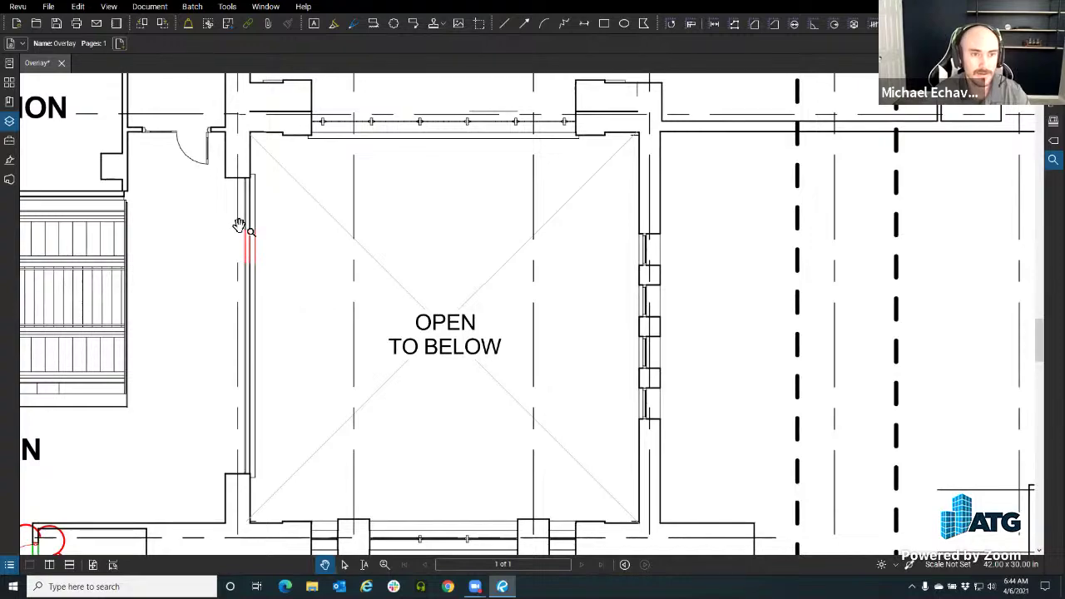
{"action": "scroll", "coordinate": [241, 228], "scroll_direction": "down", "scroll_amount": 5}
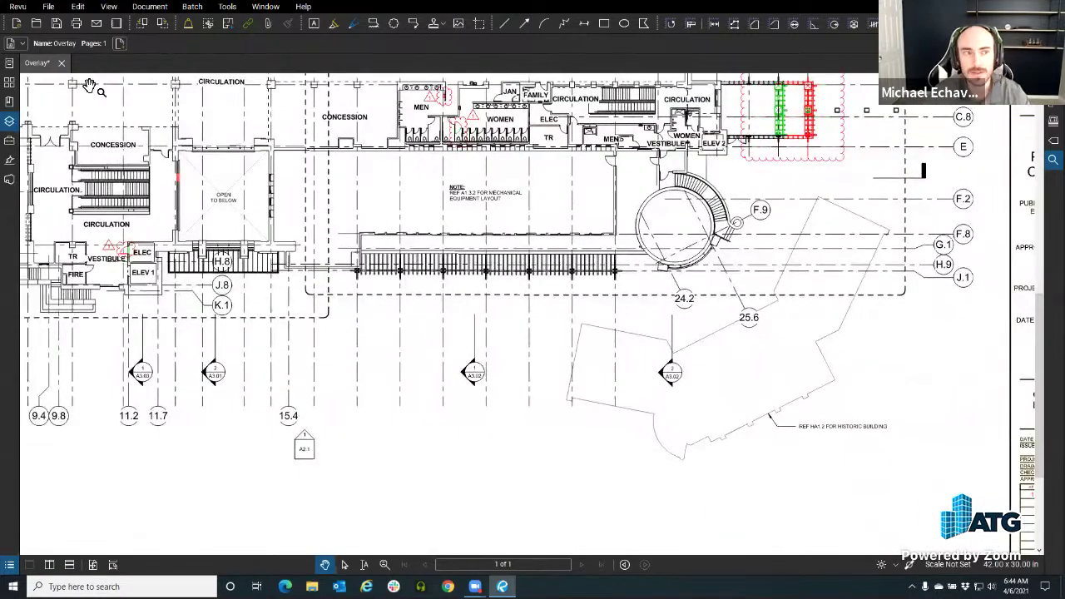
Step: Close the overlay document and open the pinned sheet A1.2.0 - 2ND FLOOR REFERENCE PLAN, with the file list hidden
{"action": "left_click", "coordinate": [61, 63]}
{"action": "left_click", "coordinate": [616, 345]}
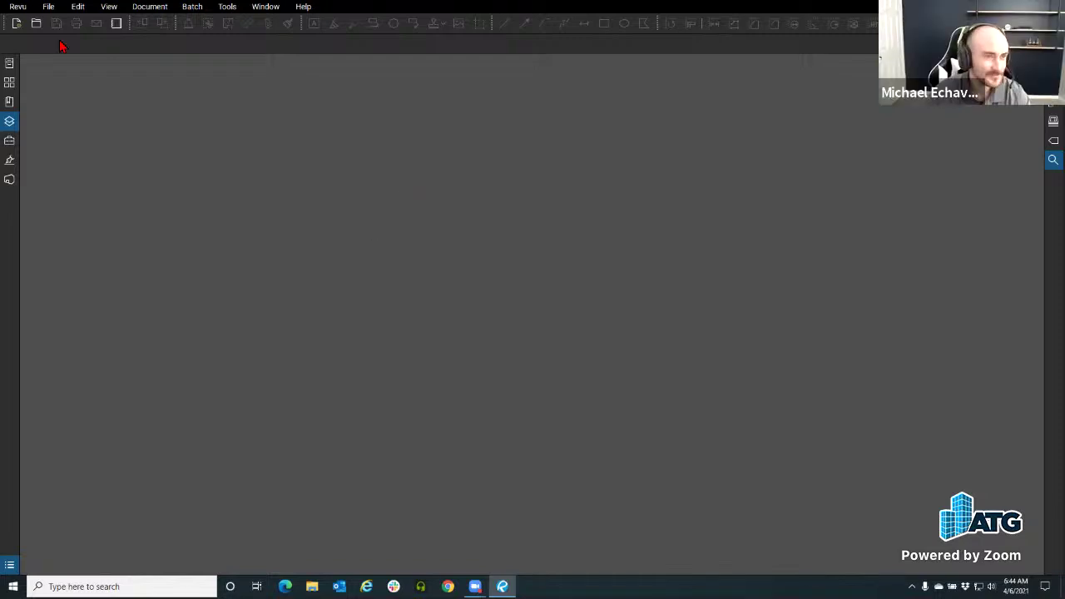
{"action": "left_click", "coordinate": [48, 7]}
{"action": "left_click", "coordinate": [359, 187]}
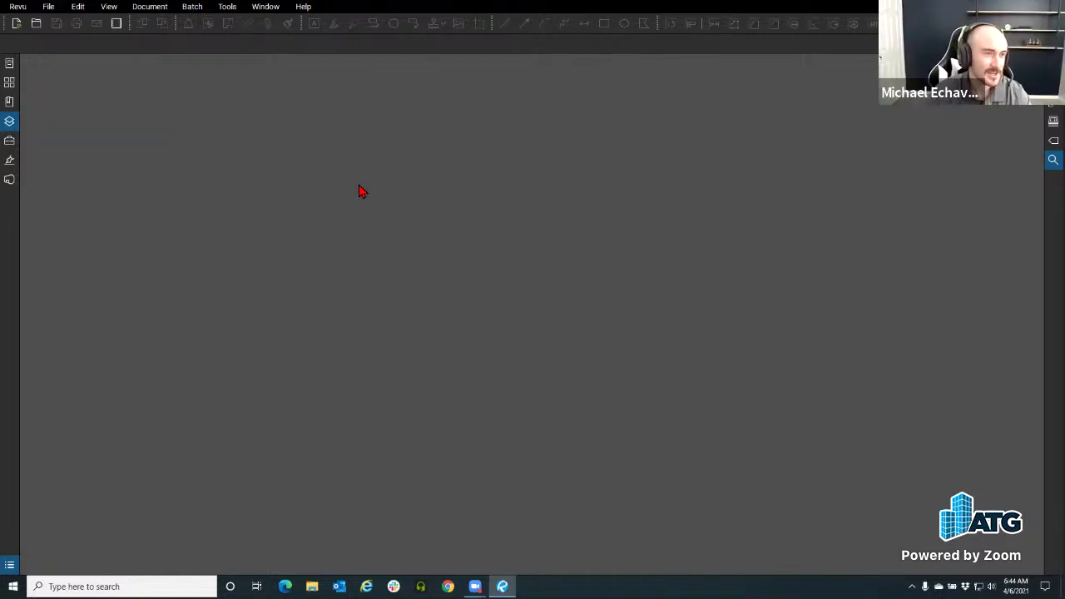
{"action": "left_click", "coordinate": [9, 64]}
{"action": "left_click", "coordinate": [167, 242]}
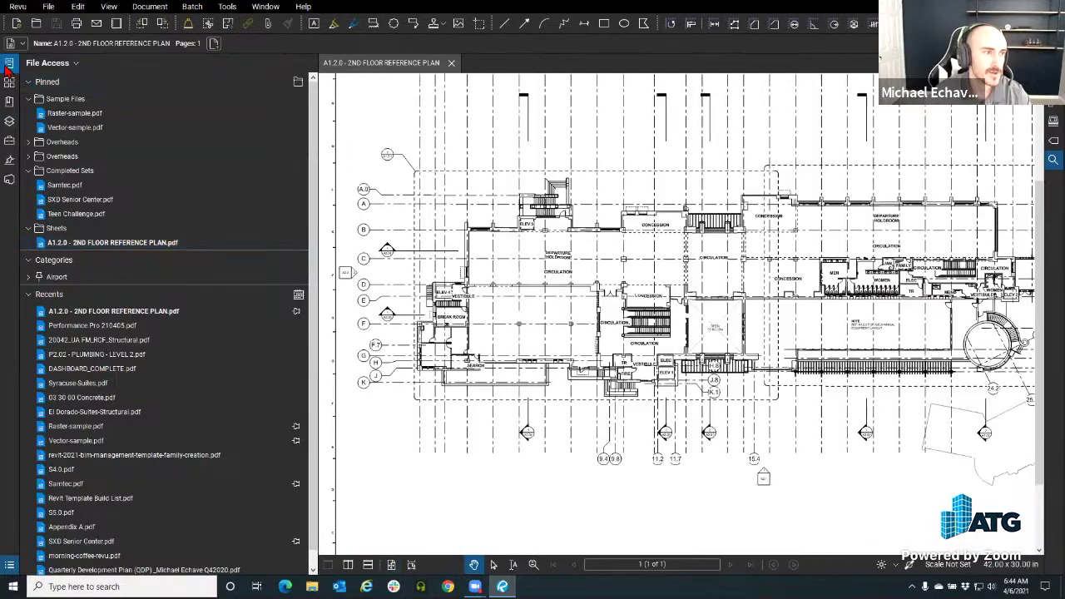
{"action": "left_click", "coordinate": [8, 66]}
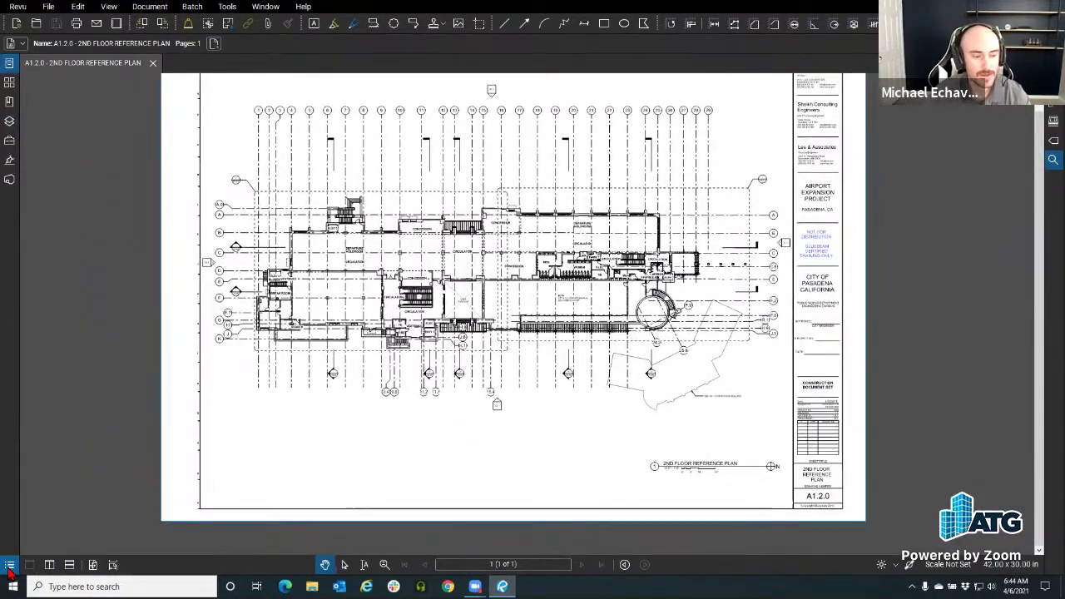
Step: Show the Markups List below the plan, reduce its height and center the floor plan above it
{"action": "left_click", "coordinate": [9, 566]}
{"action": "left_click_drag", "start_coordinate": [162, 344], "coordinate": [217, 463]}
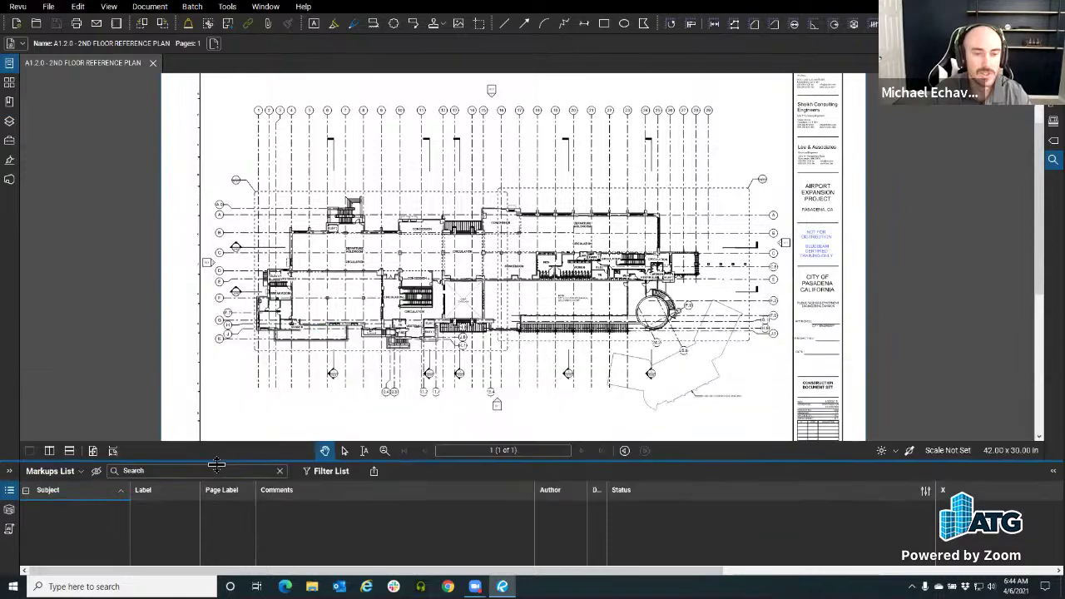
{"action": "scroll", "coordinate": [457, 170], "scroll_direction": "up", "scroll_amount": 4}
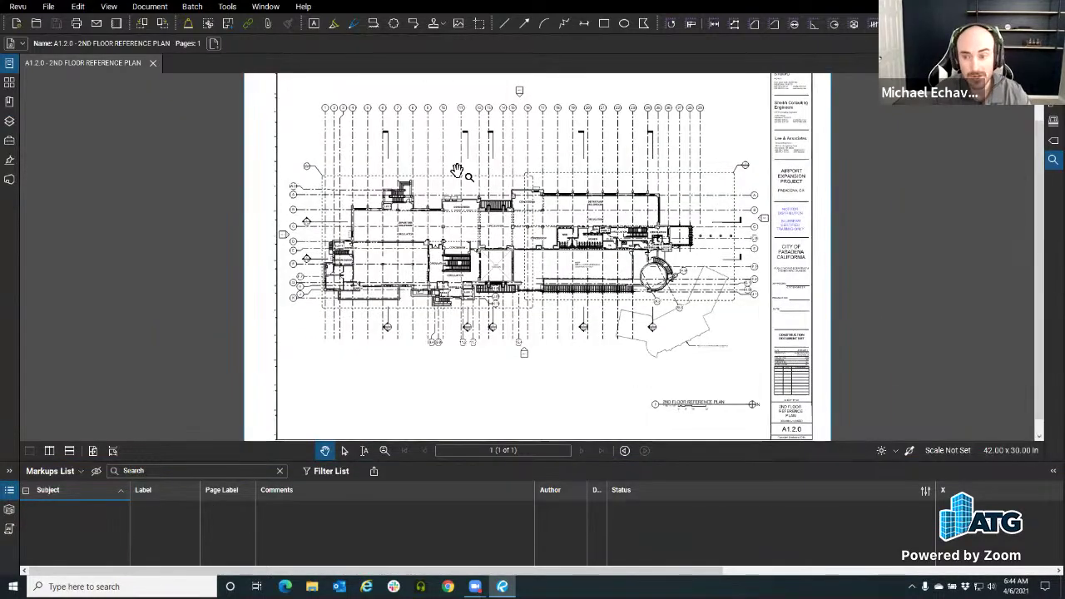
{"action": "scroll", "coordinate": [456, 171], "scroll_direction": "down", "scroll_amount": 2}
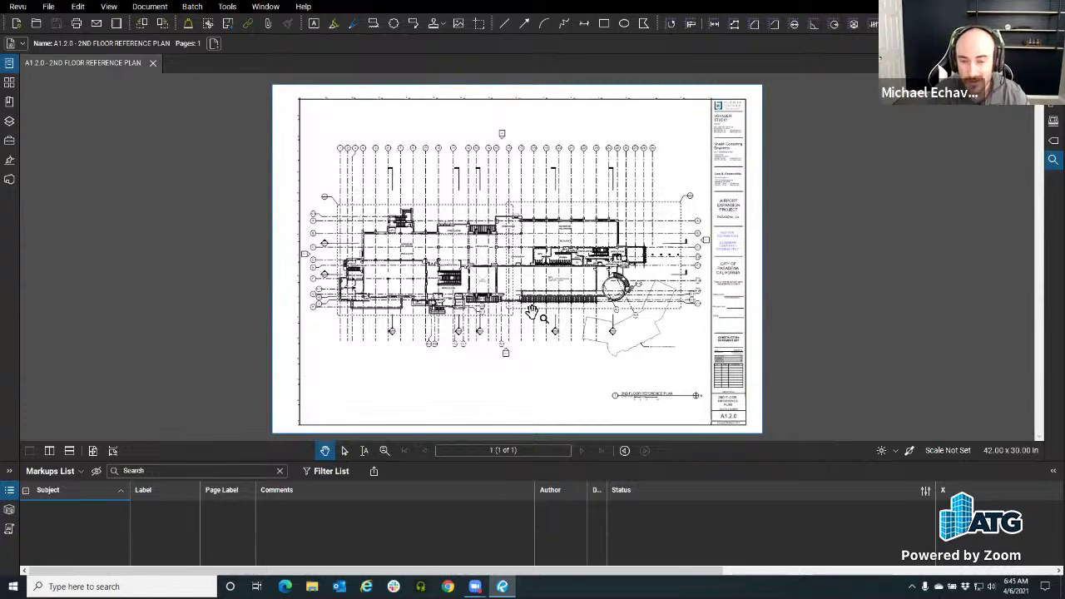
{"action": "scroll", "coordinate": [449, 306], "scroll_direction": "up", "scroll_amount": 1}
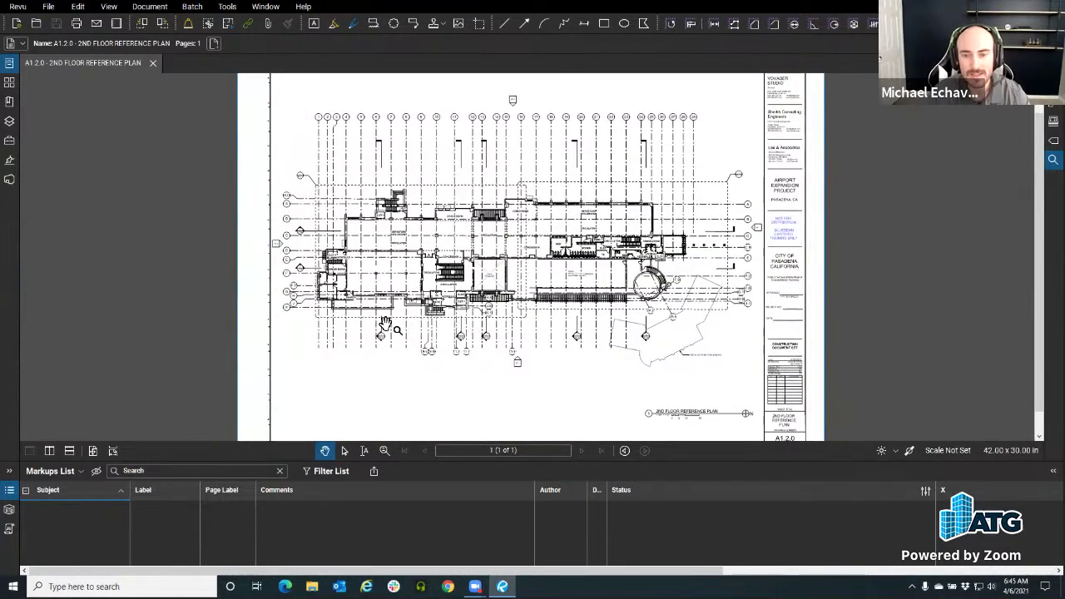
{"action": "scroll", "coordinate": [397, 291], "scroll_direction": "down", "scroll_amount": 1}
{"action": "scroll", "coordinate": [516, 306], "scroll_direction": "up", "scroll_amount": 1}
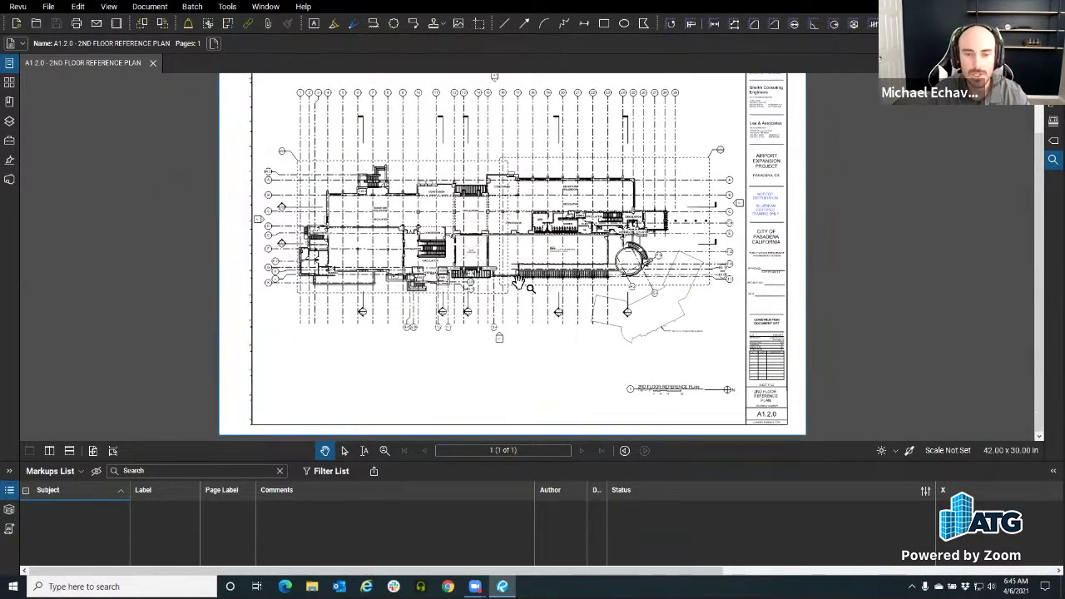
{"action": "scroll", "coordinate": [517, 307], "scroll_direction": "up", "scroll_amount": 1}
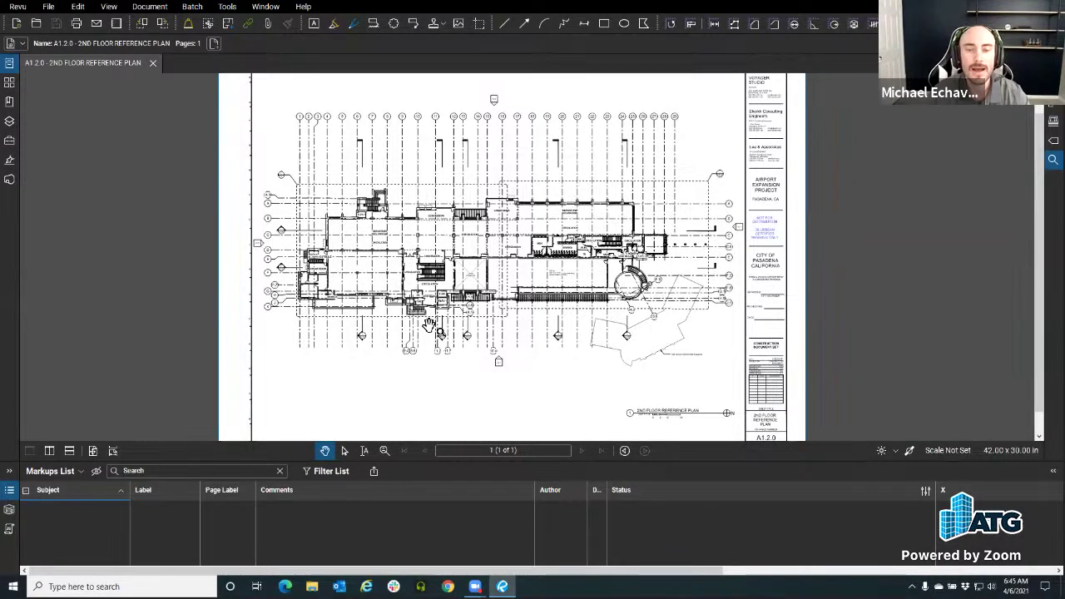
{"action": "left_click_drag", "start_coordinate": [430, 324], "coordinate": [481, 318]}
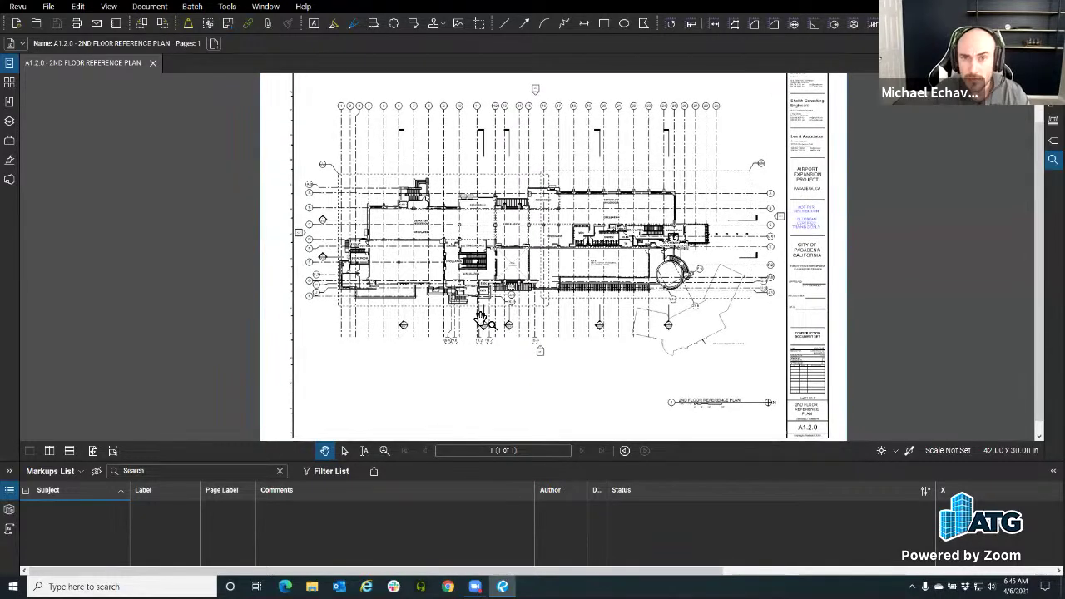
Step: Import the markups from A1.2.0 - 2ND FLOOR REFERENCE PLAN_ALL COMMENTS.pdf in the Import Comments folder
{"action": "left_click", "coordinate": [63, 473]}
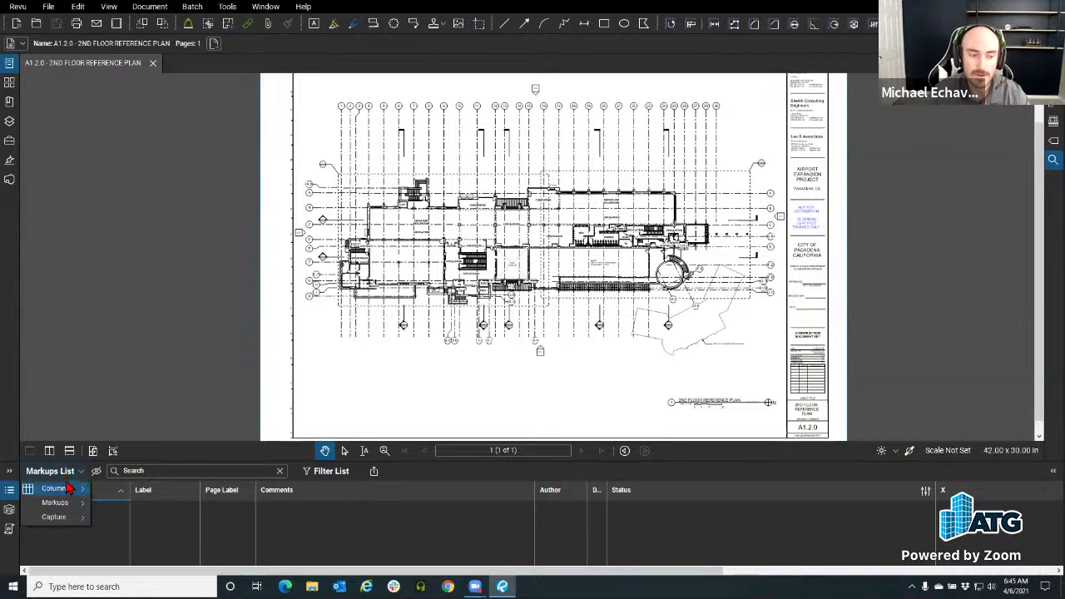
{"action": "mouse_move", "coordinate": [68, 503]}
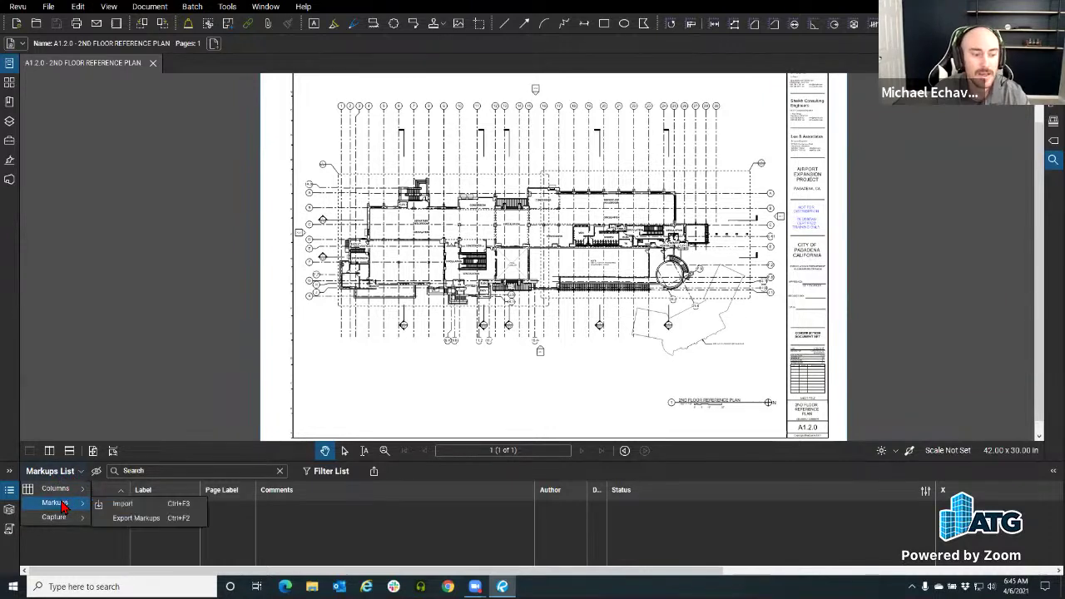
{"action": "left_click", "coordinate": [122, 509]}
{"action": "left_click", "coordinate": [566, 389]}
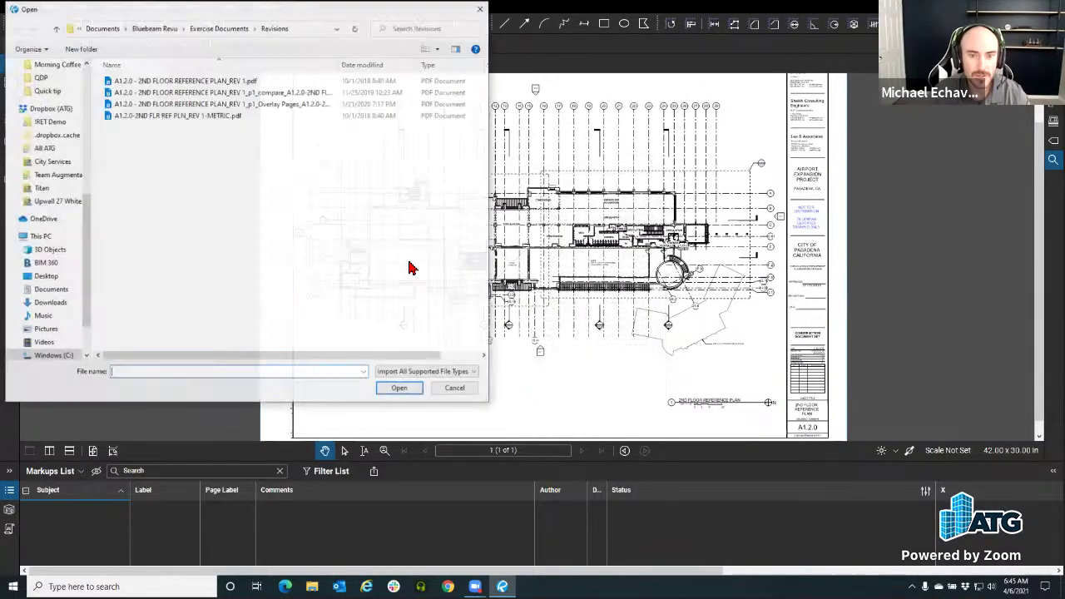
{"action": "left_click", "coordinate": [204, 28]}
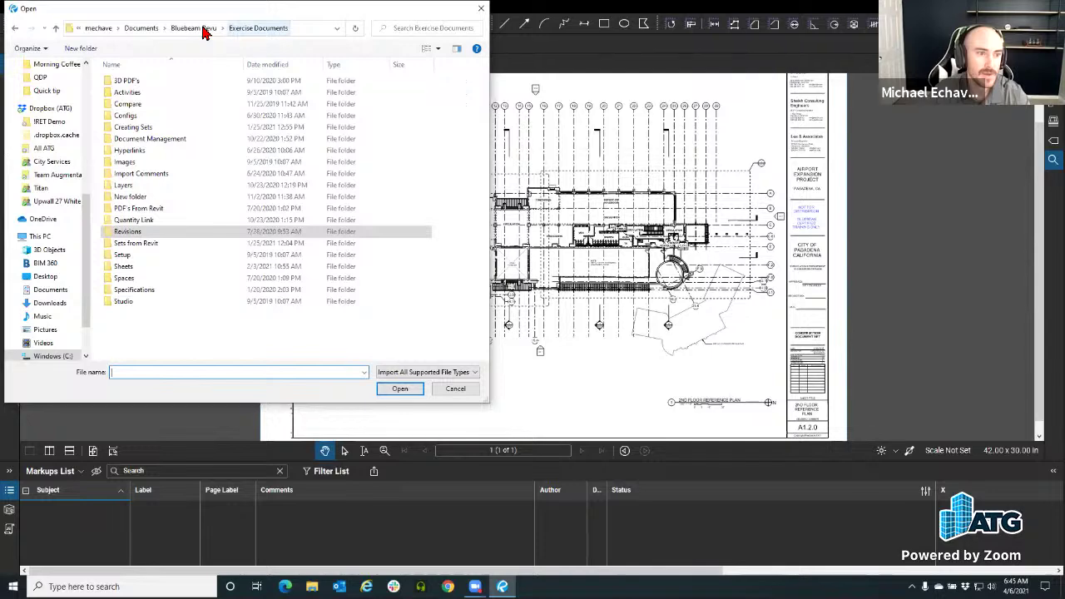
{"action": "double_click", "coordinate": [181, 174]}
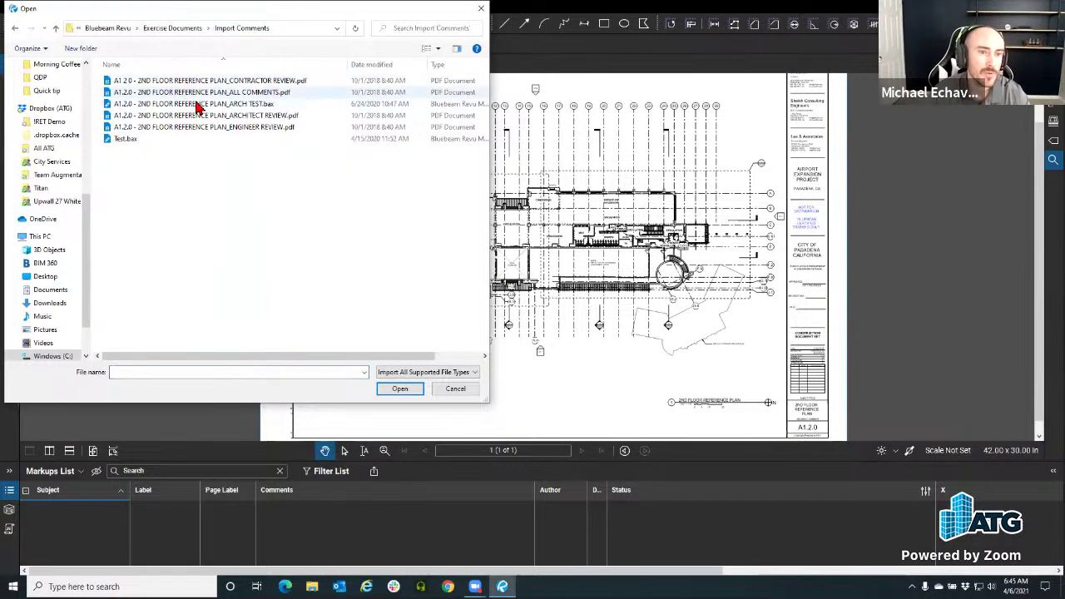
{"action": "left_click", "coordinate": [249, 92]}
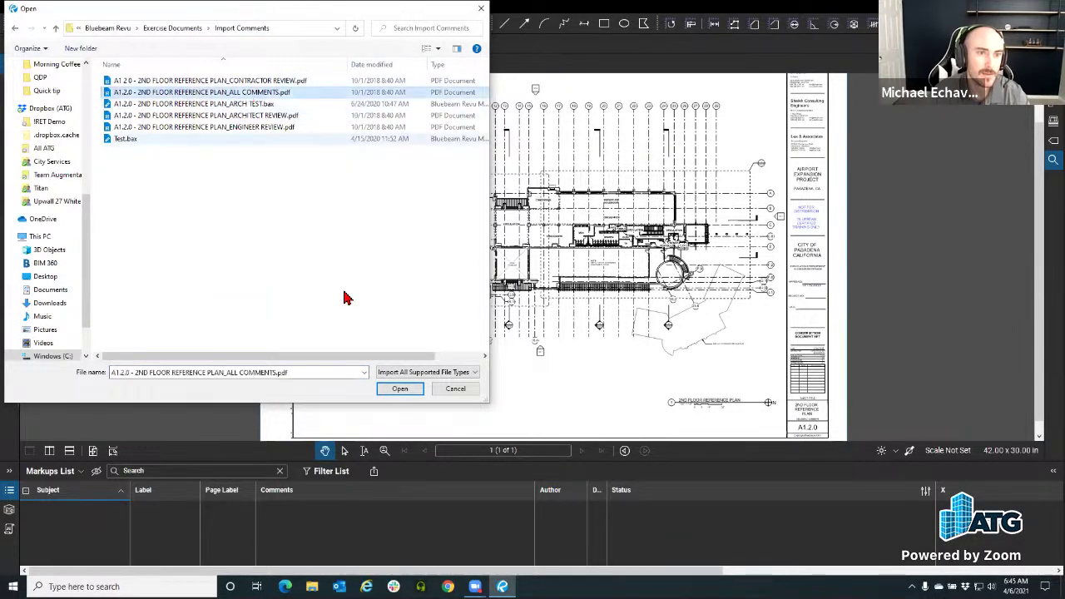
{"action": "left_click", "coordinate": [412, 389]}
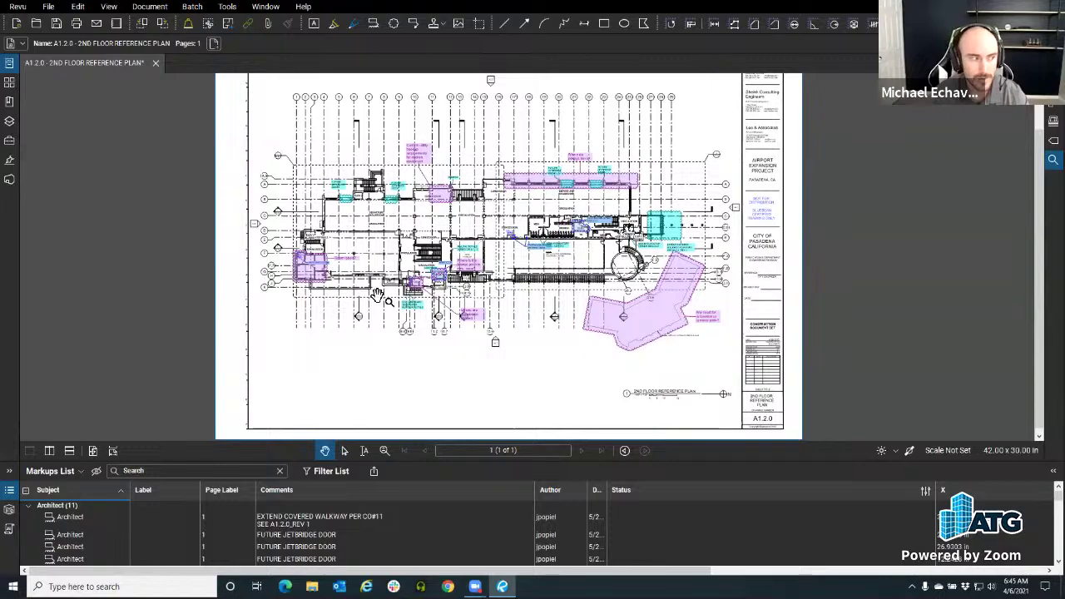
Step: Select the purple cloud around the historic building and examine the imported comments across the plan
{"action": "scroll", "coordinate": [649, 308], "scroll_direction": "up", "scroll_amount": 5}
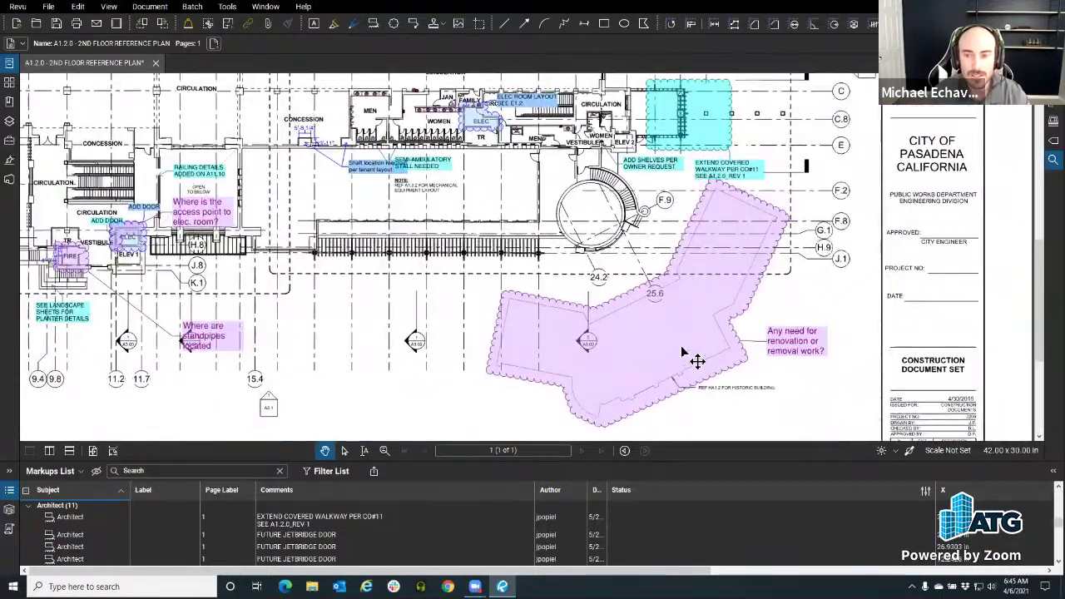
{"action": "left_click", "coordinate": [697, 339]}
{"action": "left_click_drag", "start_coordinate": [496, 288], "coordinate": [548, 320]}
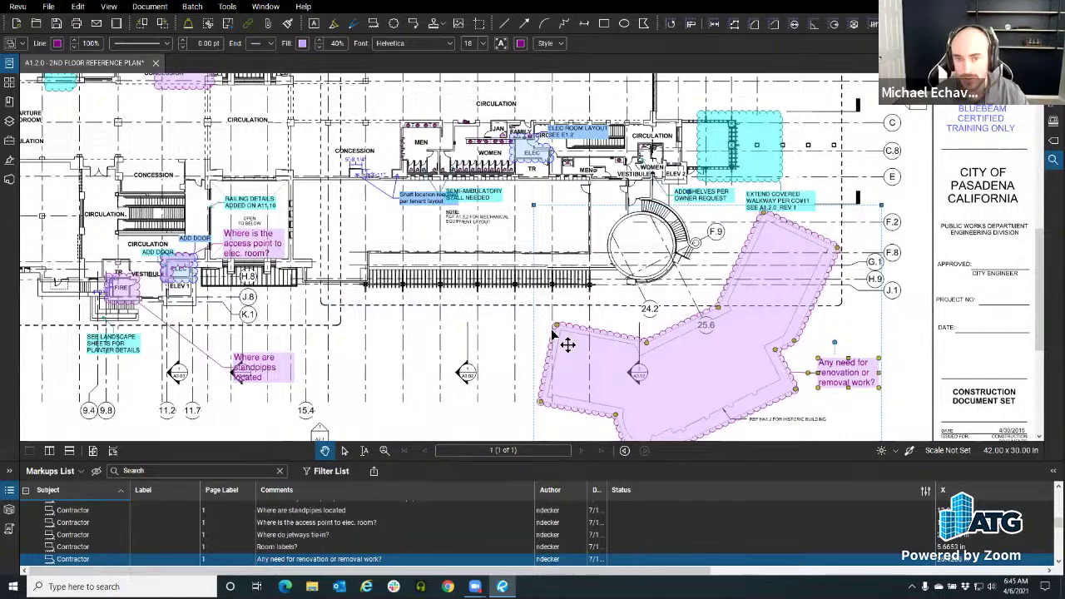
{"action": "scroll", "coordinate": [567, 345], "scroll_direction": "left", "scroll_amount": 5}
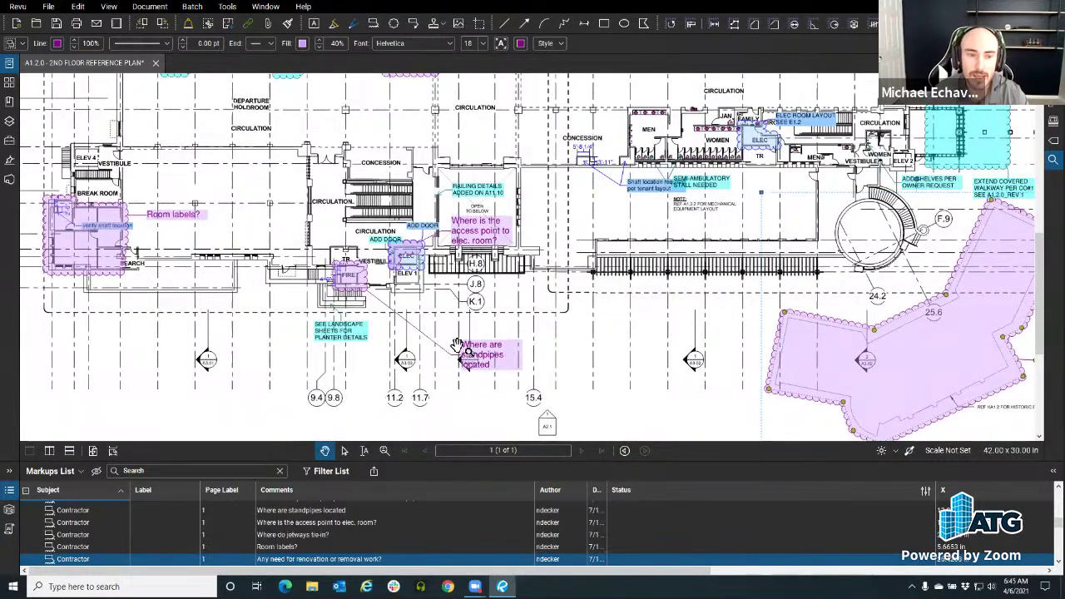
{"action": "left_click_drag", "start_coordinate": [463, 347], "coordinate": [513, 335]}
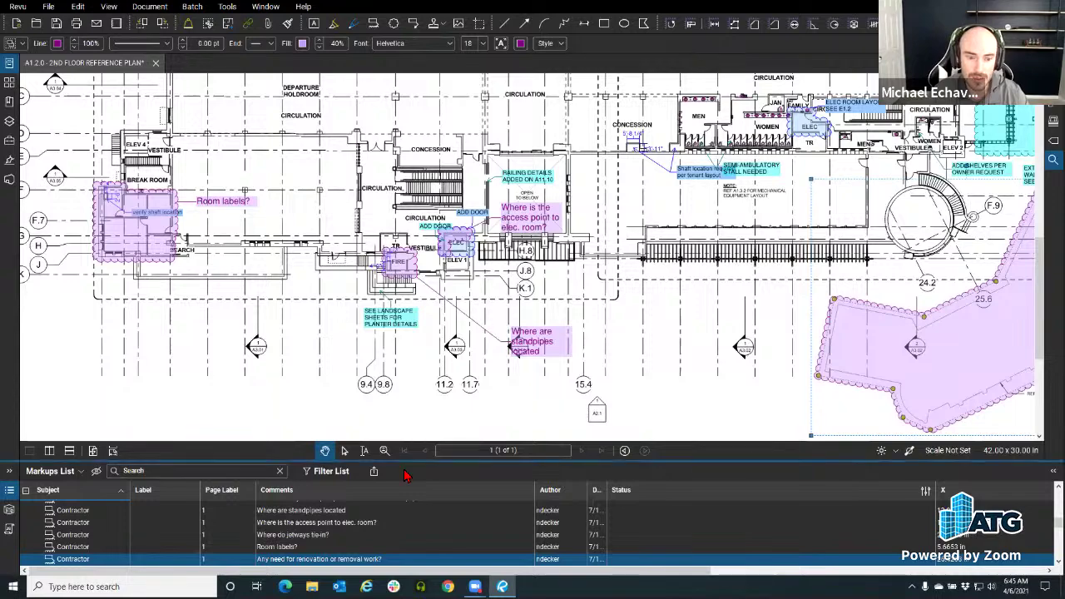
Step: Enlarge the Markups List to review the imported comments and its options, and shrink it again
{"action": "left_click_drag", "start_coordinate": [407, 460], "coordinate": [424, 336]}
{"action": "left_click", "coordinate": [79, 348]}
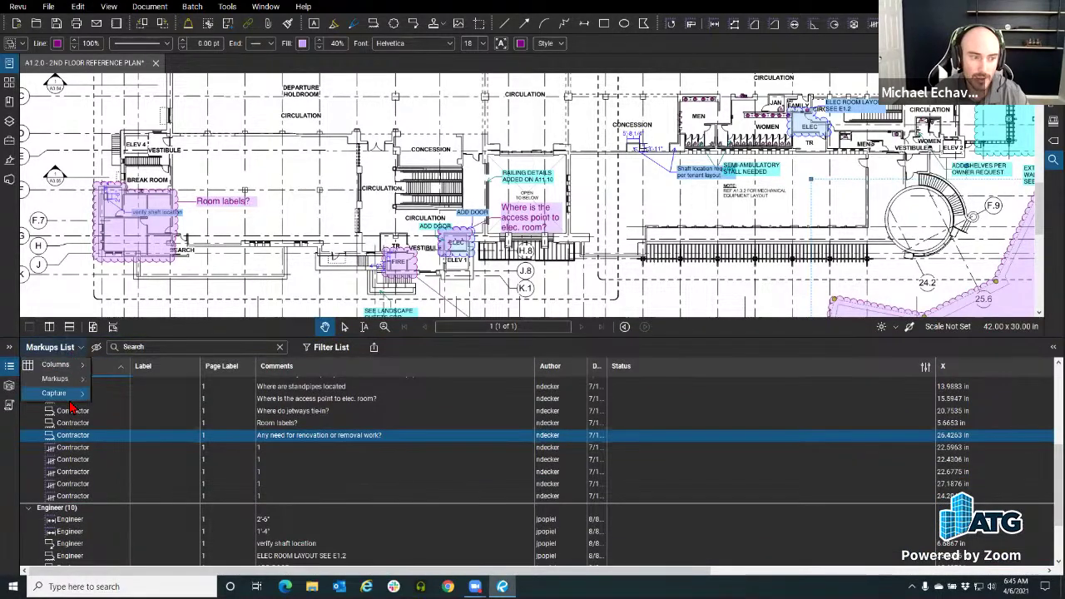
{"action": "mouse_move", "coordinate": [55, 393]}
{"action": "left_click", "coordinate": [226, 333]}
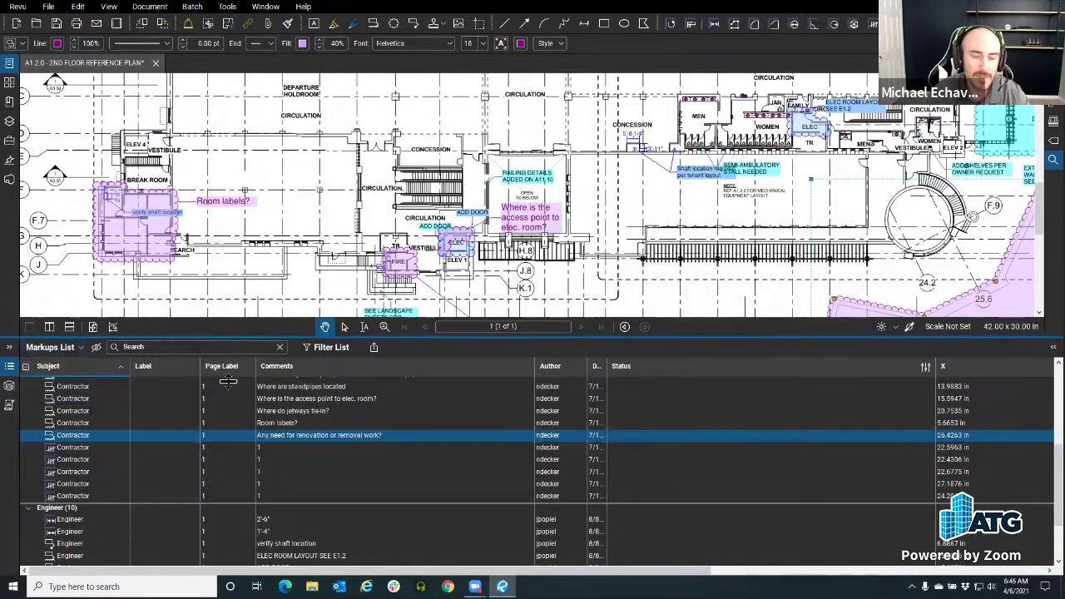
{"action": "left_click_drag", "start_coordinate": [227, 336], "coordinate": [227, 489]}
Step: Draw a Cloud markup around the A3.01 section marker below the plan's west half
{"action": "scroll", "coordinate": [445, 317], "scroll_direction": "up", "scroll_amount": 3}
{"action": "scroll", "coordinate": [445, 317], "scroll_direction": "up", "scroll_amount": 2}
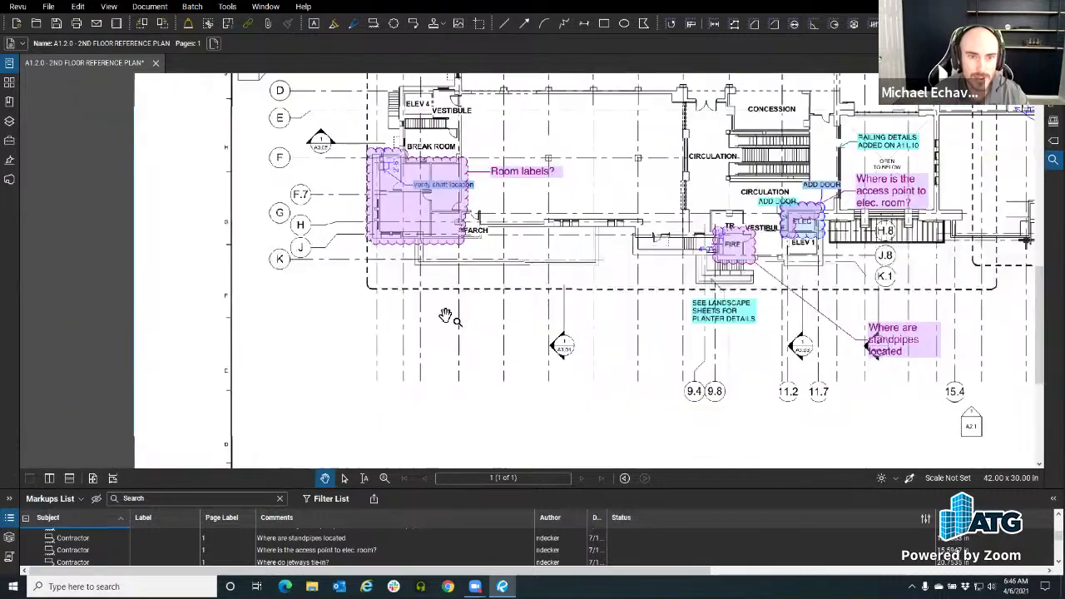
{"action": "key", "text": "c"}
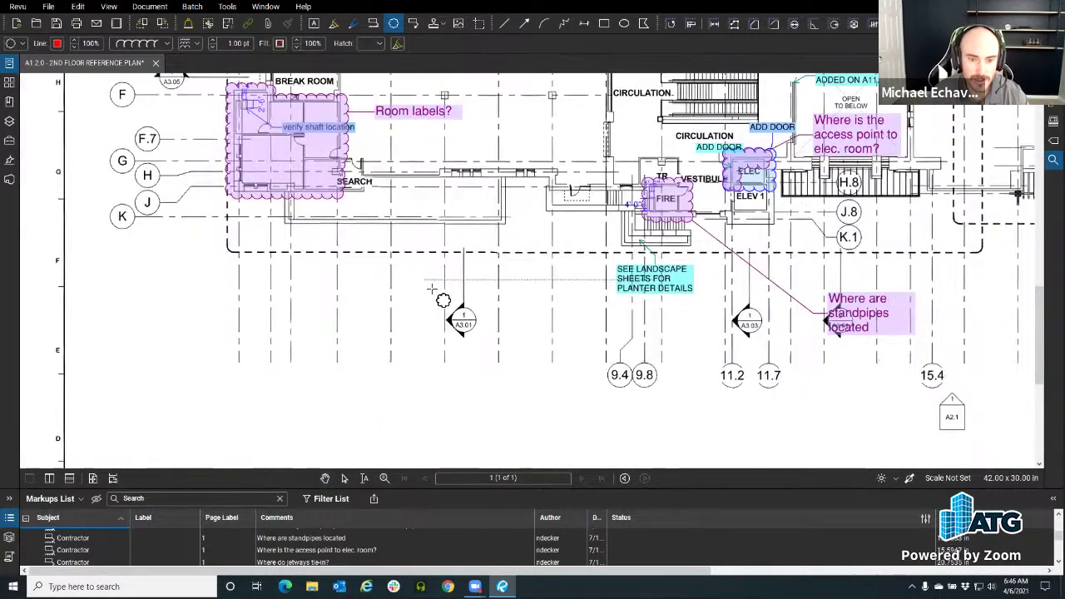
{"action": "mouse_move", "coordinate": [415, 270]}
{"action": "left_mouse_down"}
{"action": "mouse_move", "coordinate": [518, 374]}
{"action": "mouse_move", "coordinate": [486, 369]}
{"action": "left_mouse_up"}
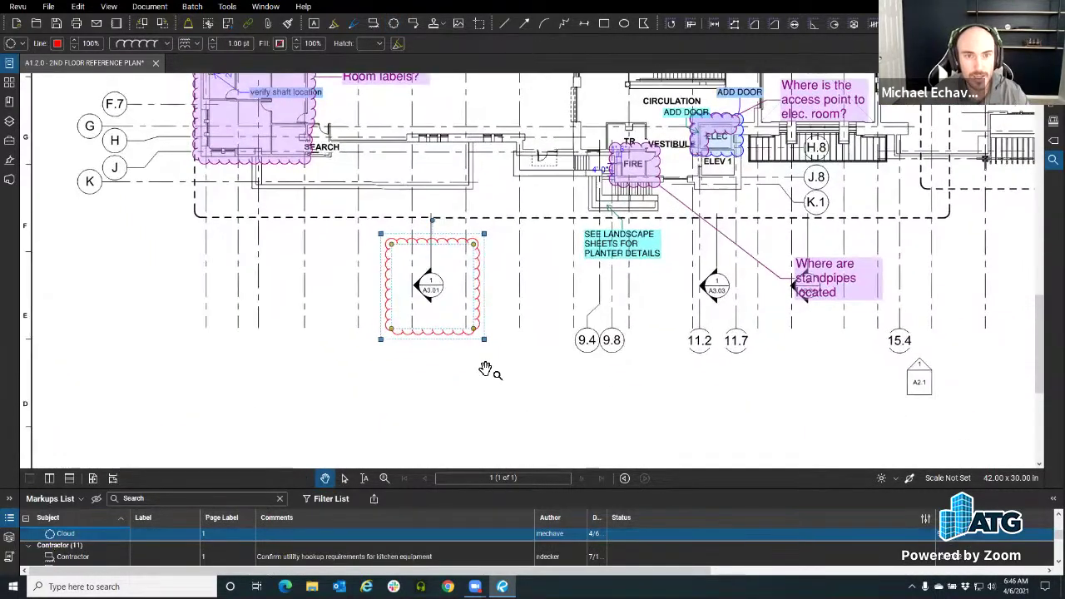
Step: Attach the image Teamwork.jpg from the Pictures folder to the new cloud as a capture from file
{"action": "right_click", "coordinate": [467, 340]}
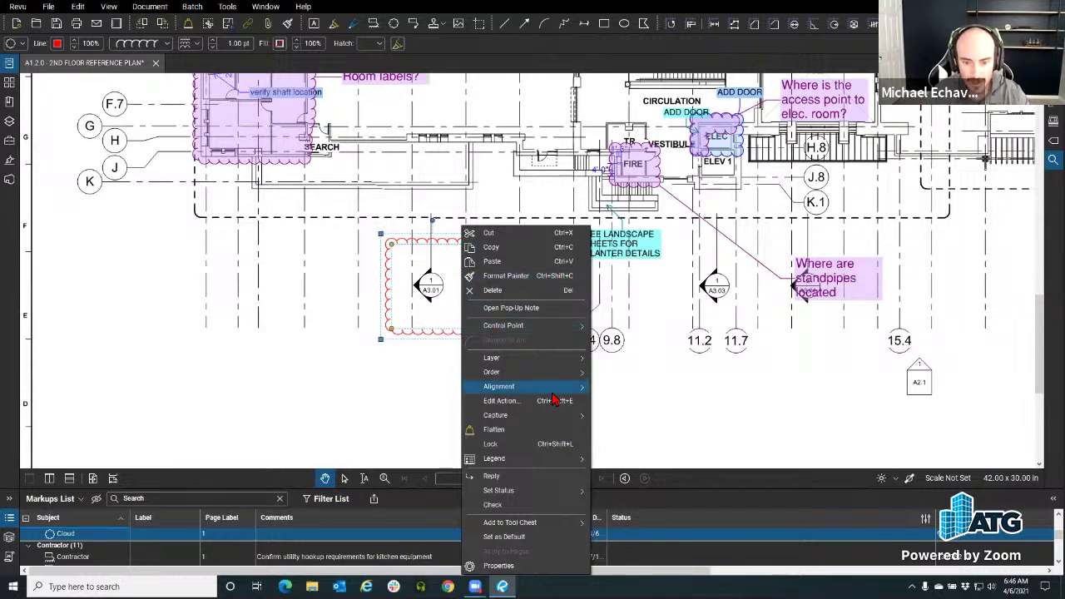
{"action": "mouse_move", "coordinate": [549, 415]}
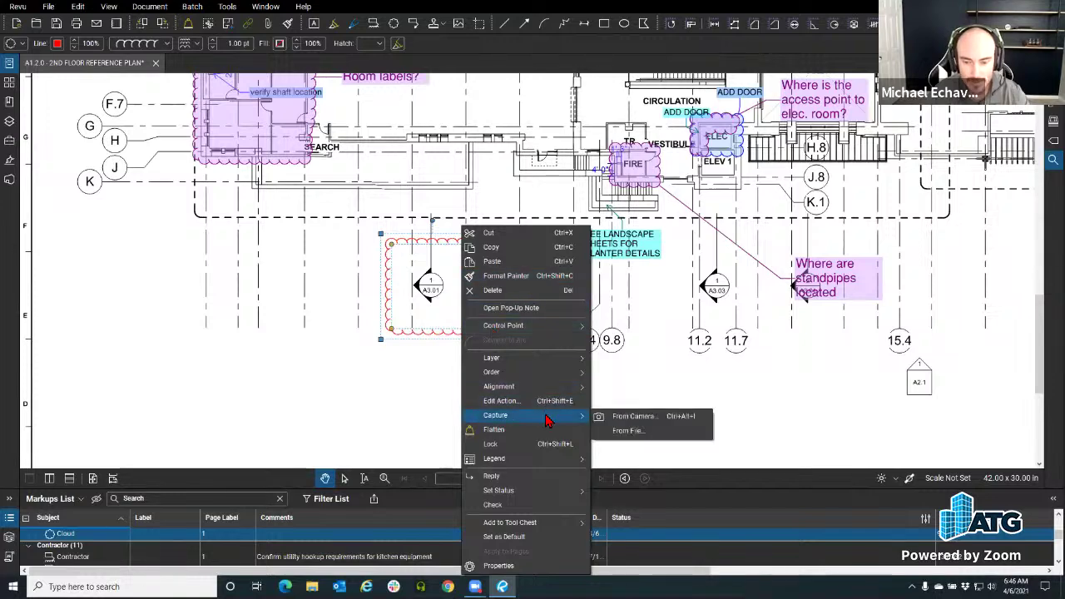
{"action": "left_click", "coordinate": [639, 429]}
{"action": "left_click", "coordinate": [569, 388]}
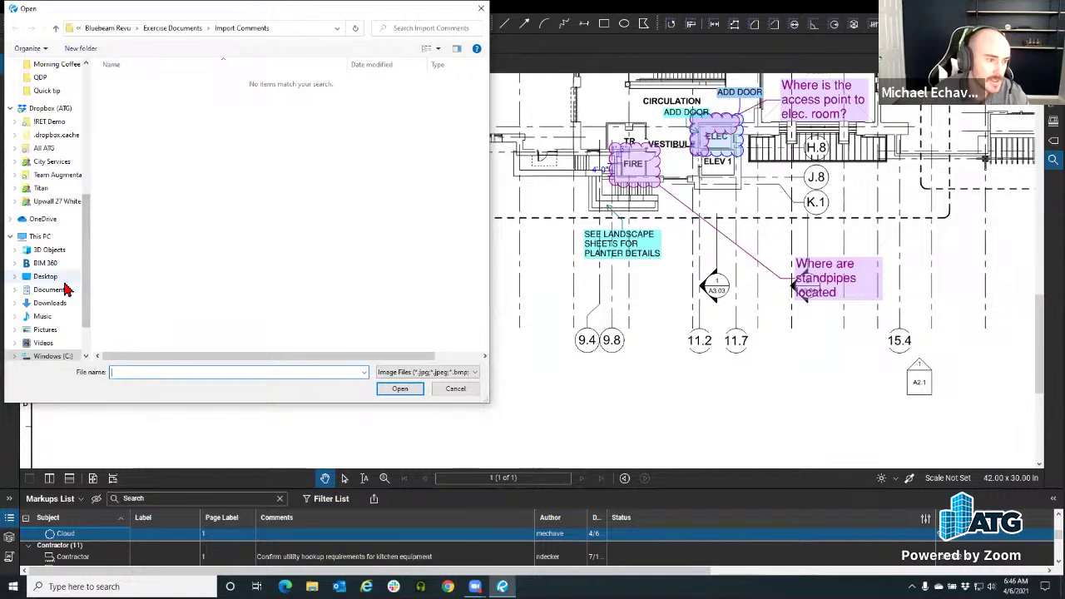
{"action": "left_click", "coordinate": [48, 329]}
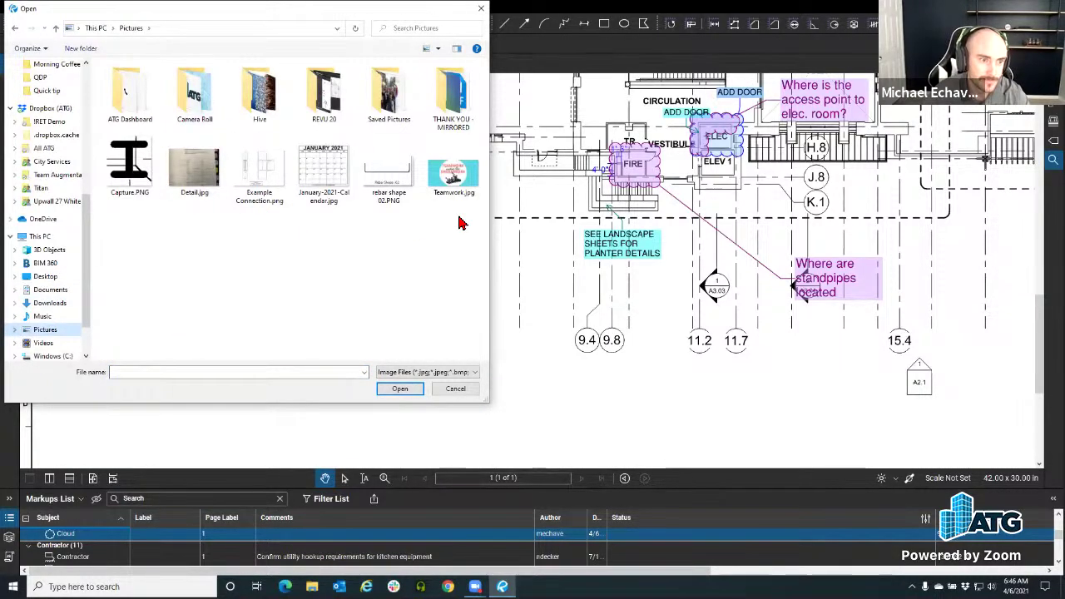
{"action": "left_click", "coordinate": [454, 174]}
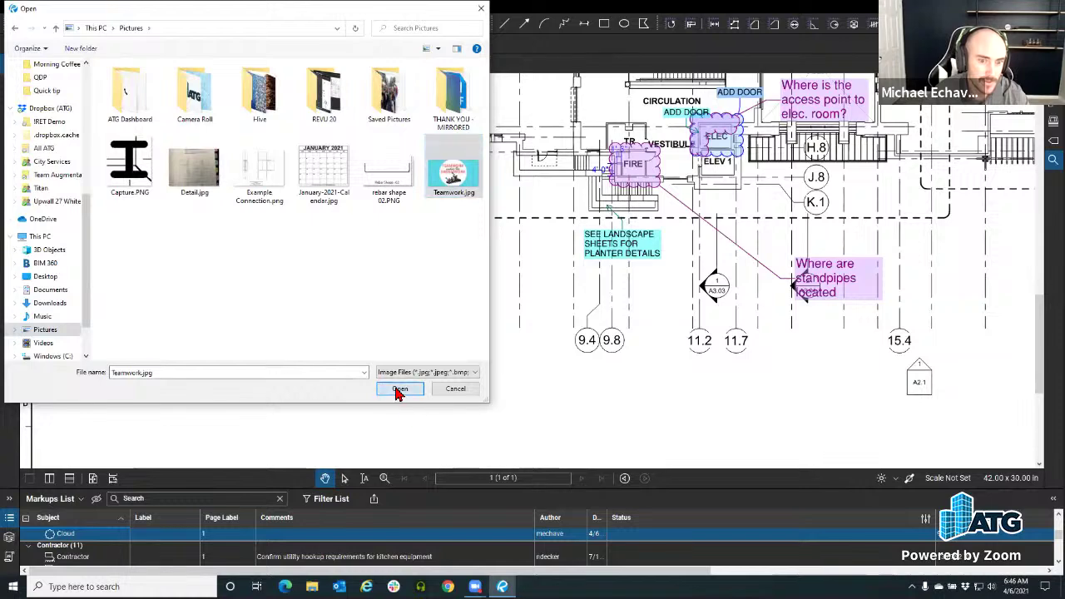
{"action": "left_click", "coordinate": [400, 388]}
Step: View the image captured in the cloud around the A3.01 marker and close the viewer
{"action": "scroll", "coordinate": [494, 324], "scroll_direction": "down", "scroll_amount": 2}
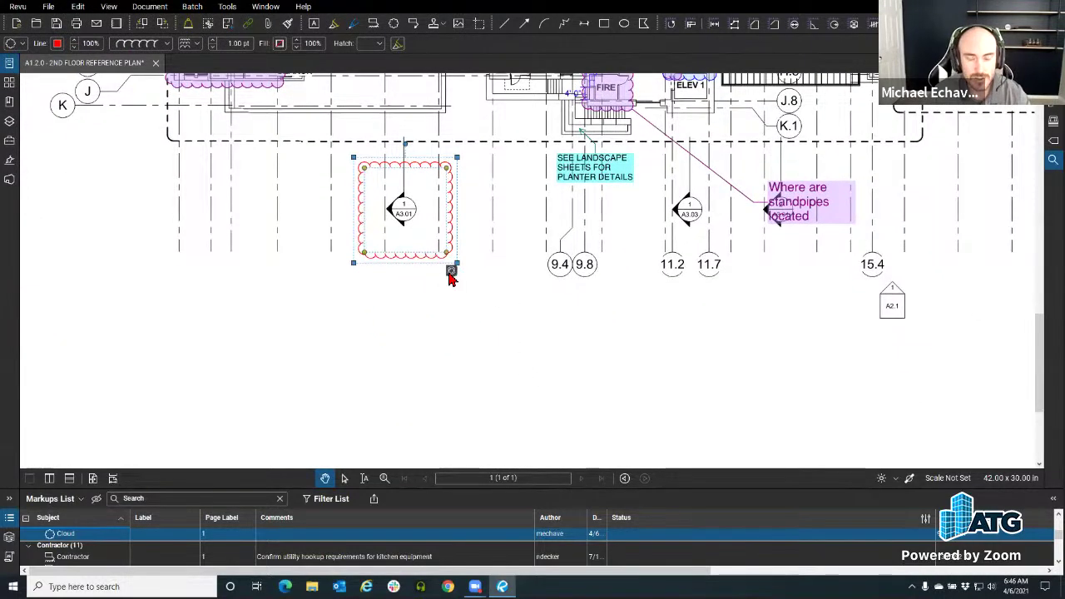
{"action": "left_click", "coordinate": [450, 273]}
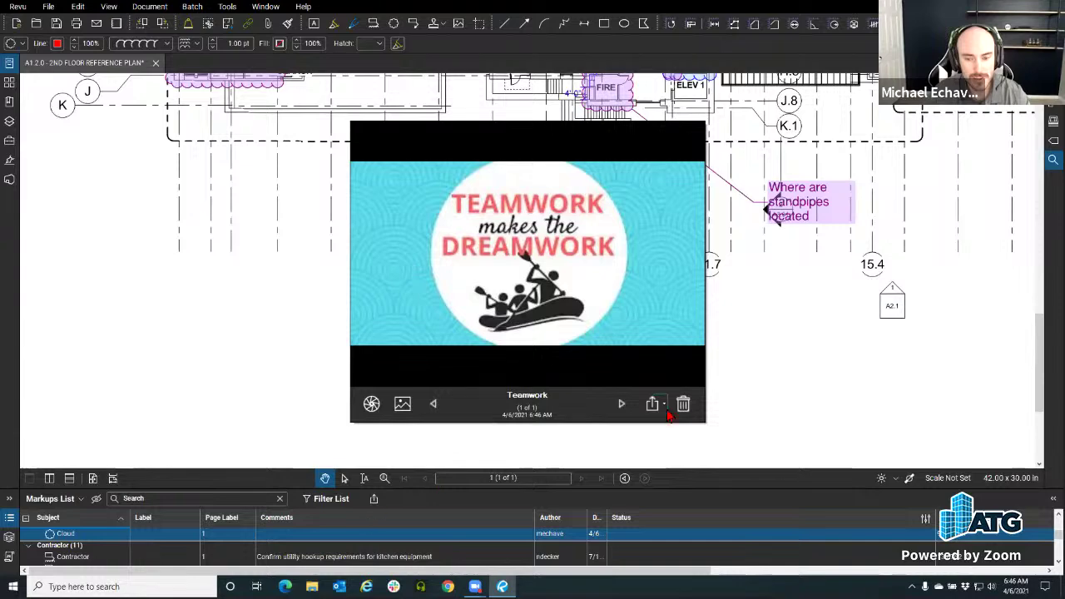
{"action": "key", "text": "Escape"}
Step: Check the export formats for the markup summary, and try to export the capture media to the Documents folder on disk
{"action": "left_click", "coordinate": [369, 502]}
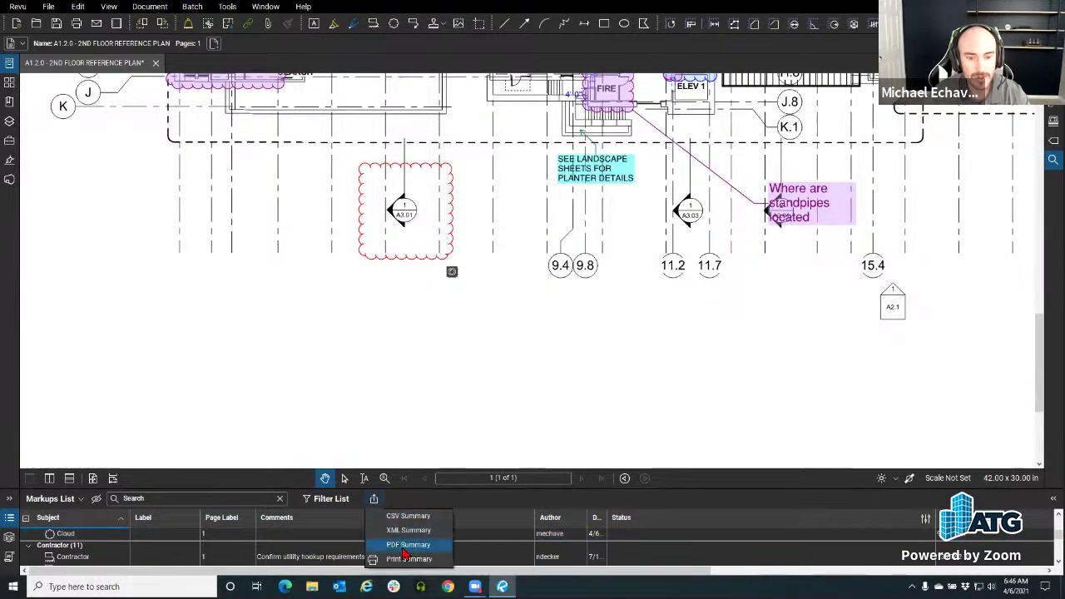
{"action": "left_click", "coordinate": [387, 450]}
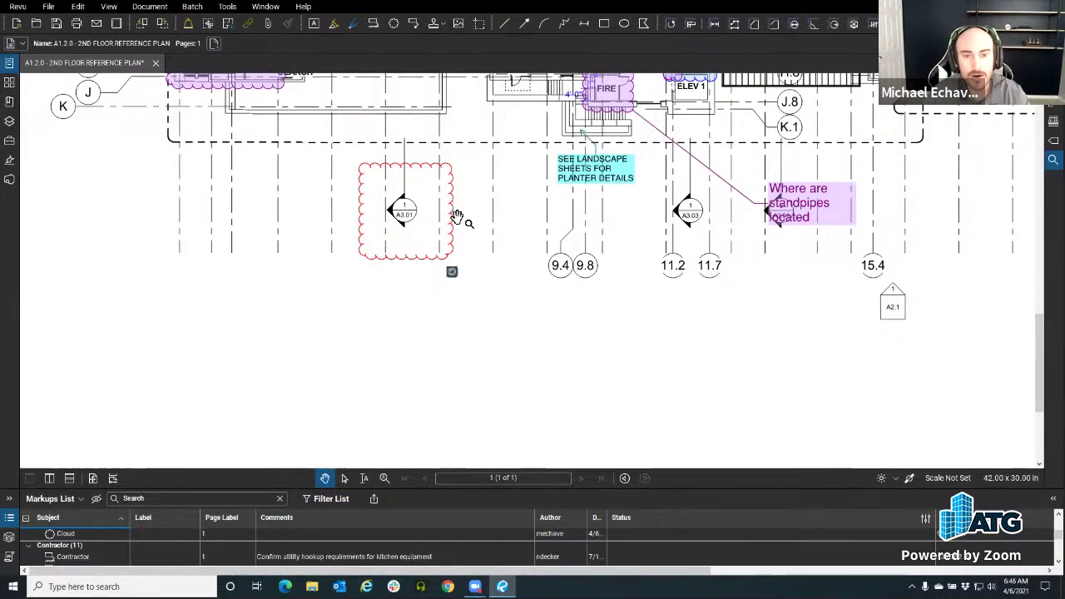
{"action": "right_click", "coordinate": [60, 512]}
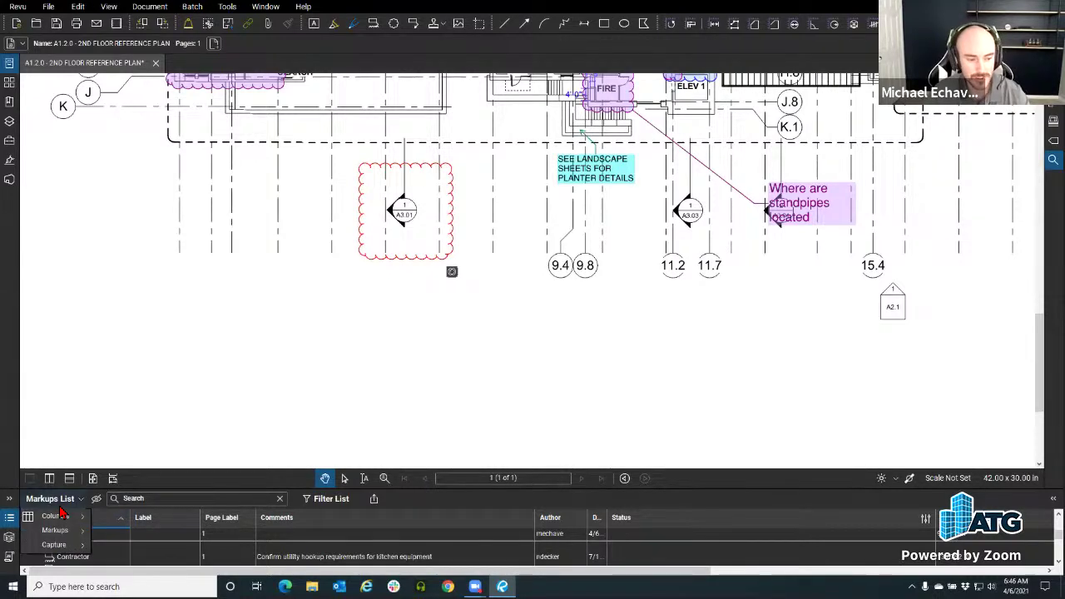
{"action": "mouse_move", "coordinate": [56, 548]}
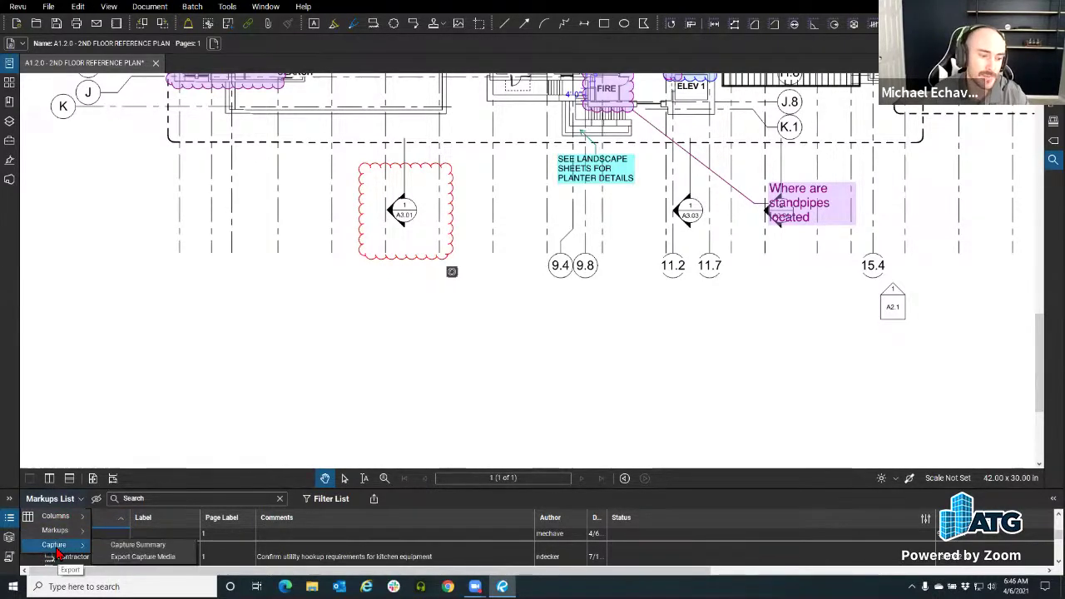
{"action": "left_click", "coordinate": [134, 557]}
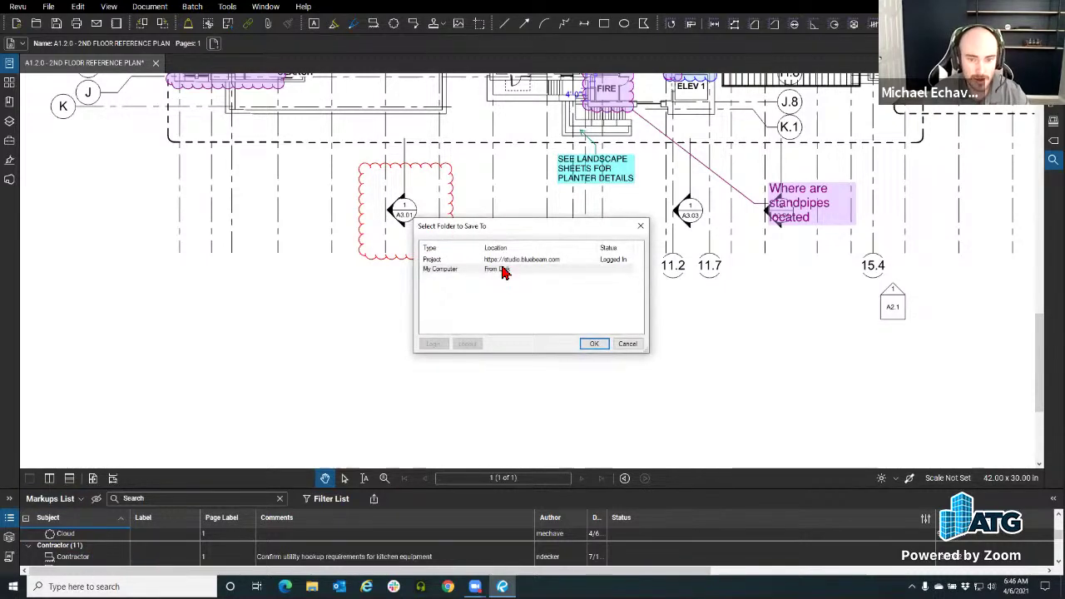
{"action": "left_click", "coordinate": [594, 343]}
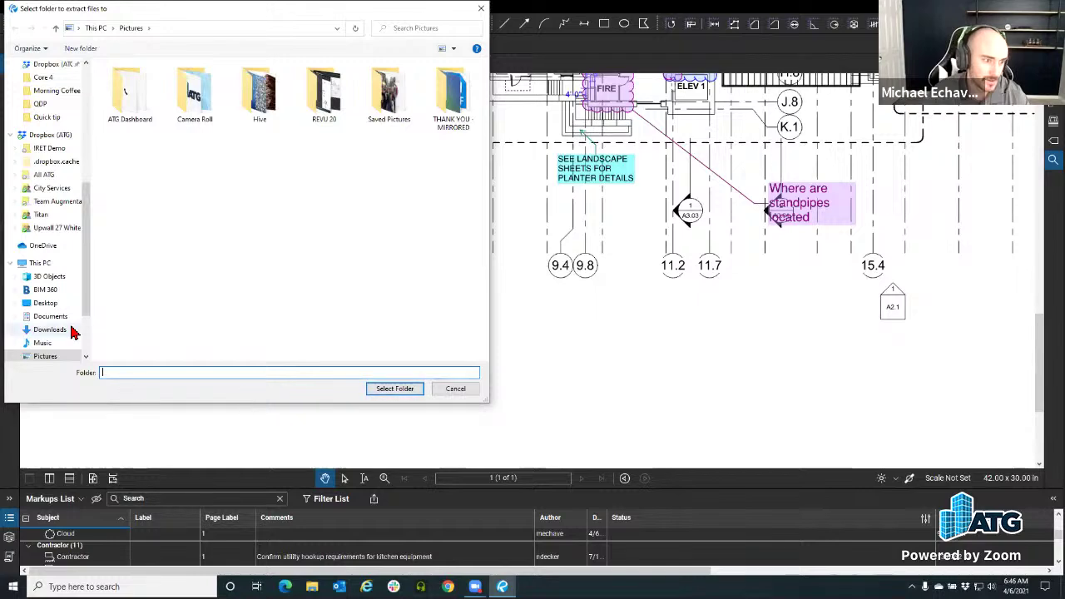
{"action": "left_click", "coordinate": [51, 317]}
{"action": "left_click", "coordinate": [455, 389]}
Step: Generate a Capture Summary of the plan's markups with the Letter page size
{"action": "left_click", "coordinate": [50, 498]}
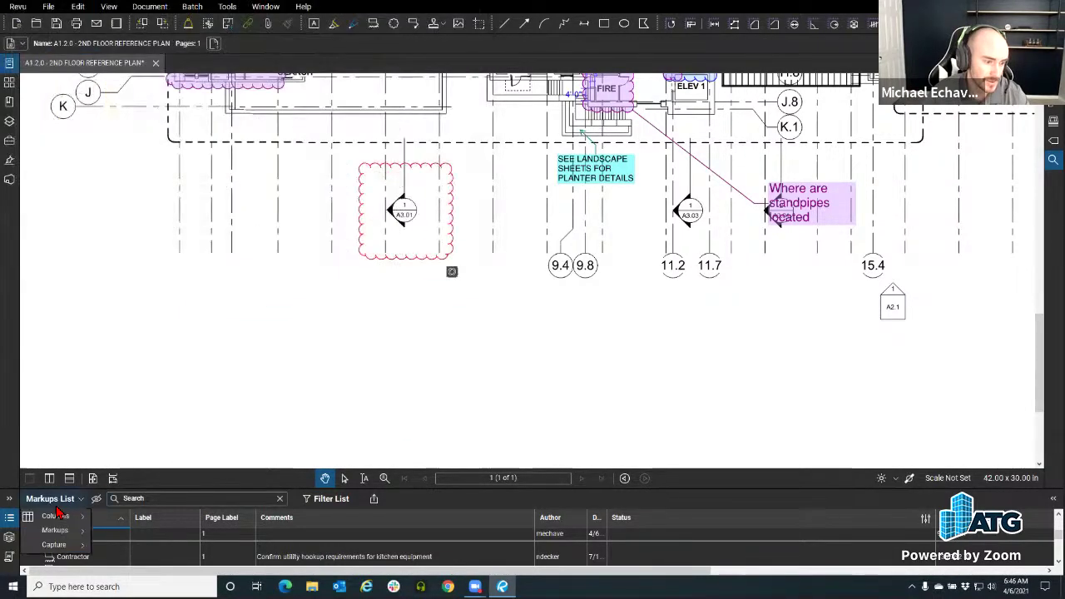
{"action": "mouse_move", "coordinate": [54, 544]}
{"action": "left_click", "coordinate": [120, 553]}
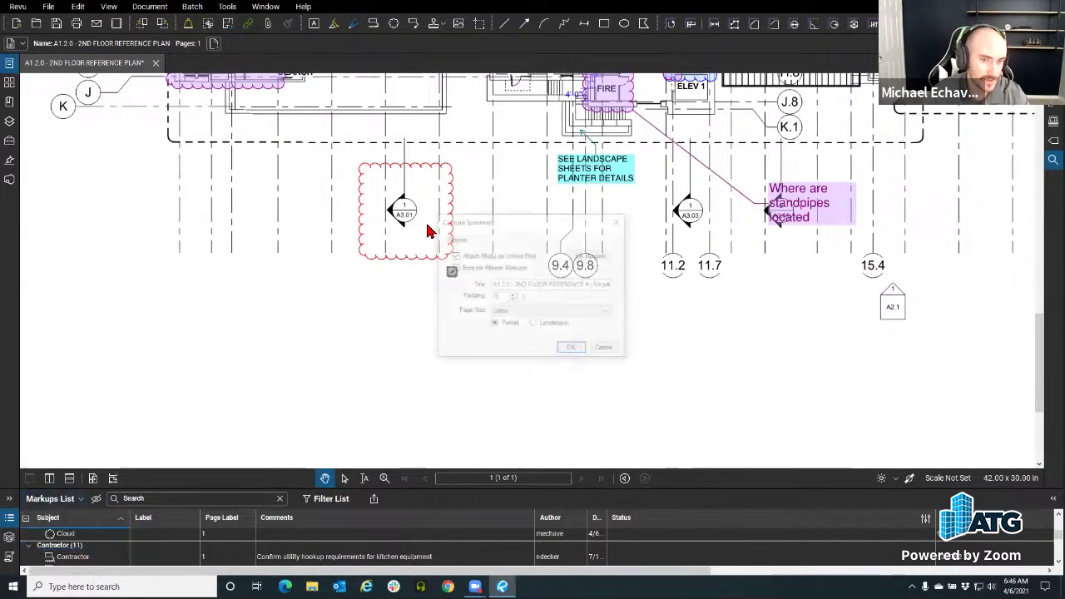
{"action": "left_click_drag", "start_coordinate": [511, 225], "coordinate": [359, 174]}
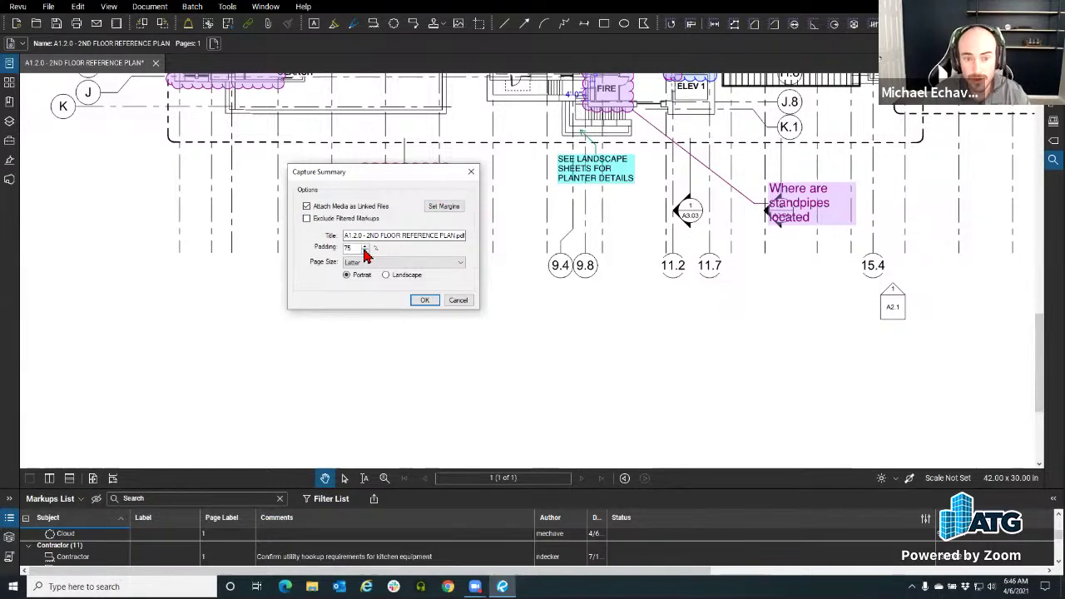
{"action": "left_click_drag", "start_coordinate": [423, 174], "coordinate": [336, 213]}
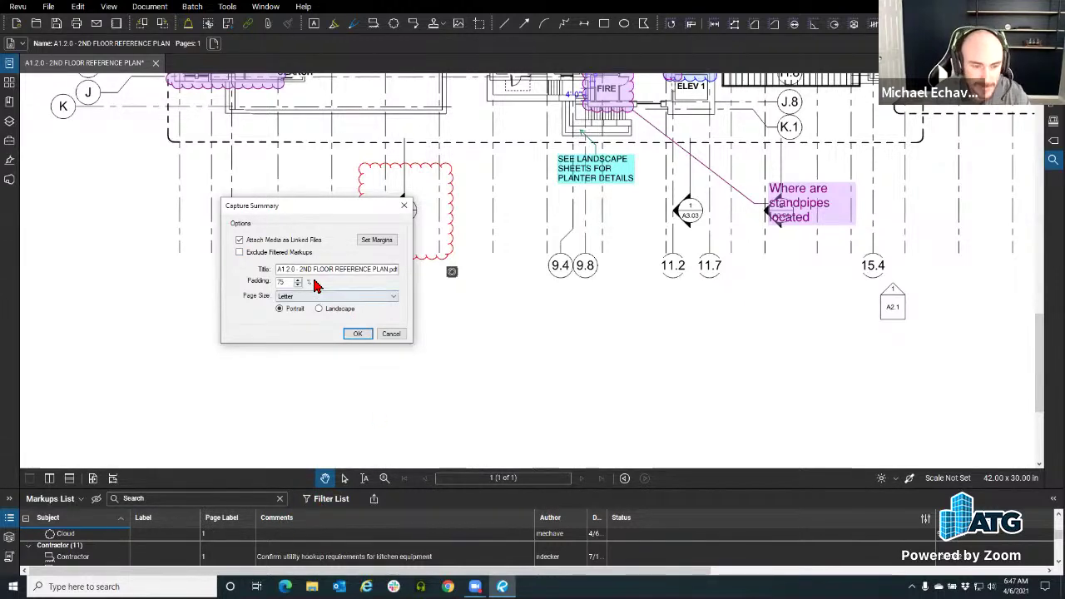
{"action": "left_click_drag", "start_coordinate": [277, 269], "coordinate": [408, 276]}
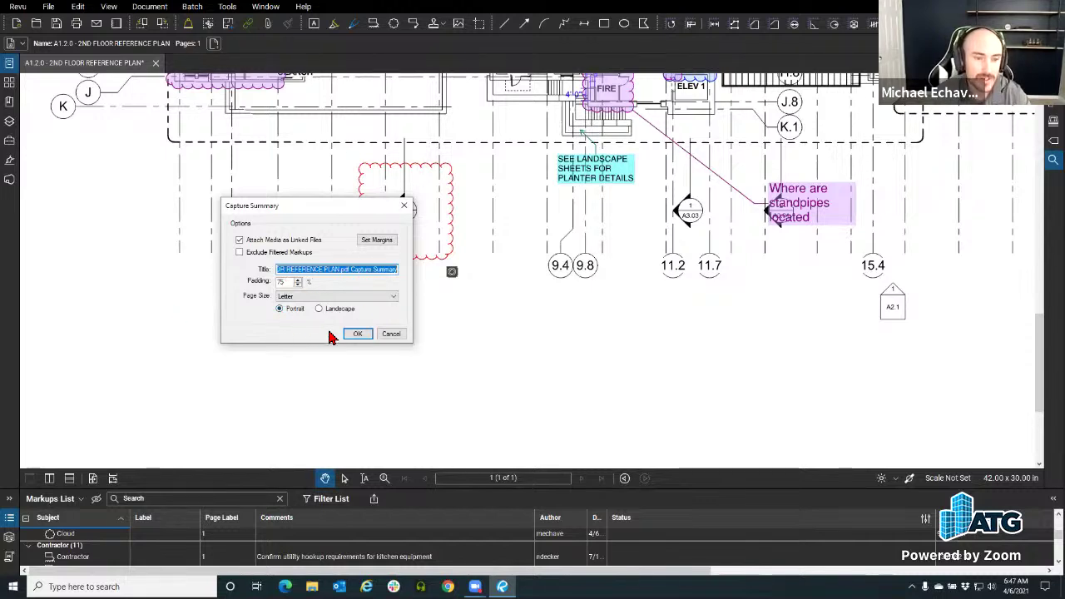
{"action": "left_click", "coordinate": [296, 298]}
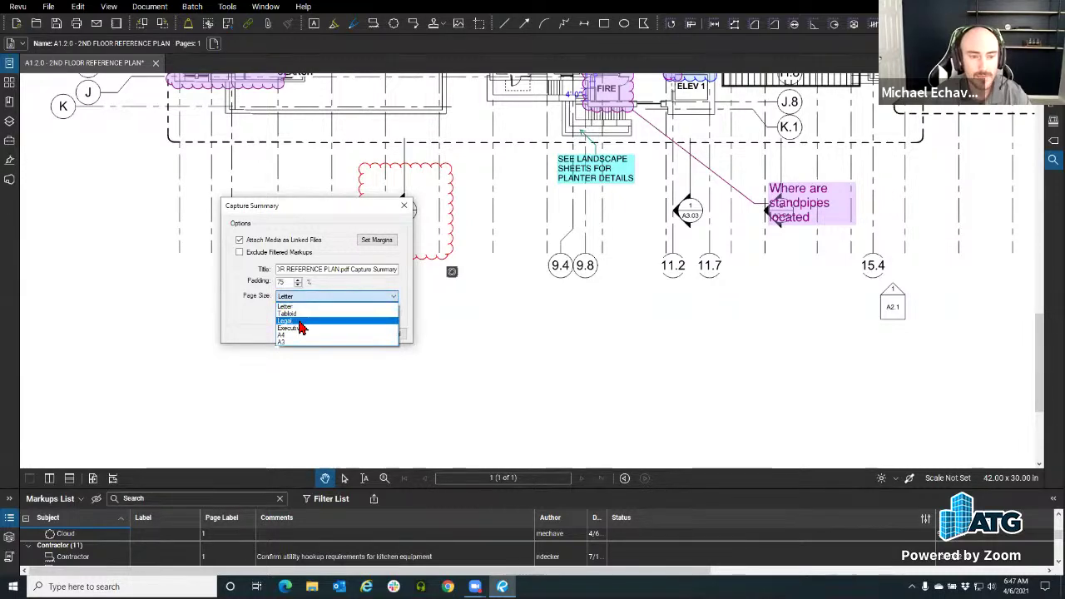
{"action": "left_click", "coordinate": [302, 306]}
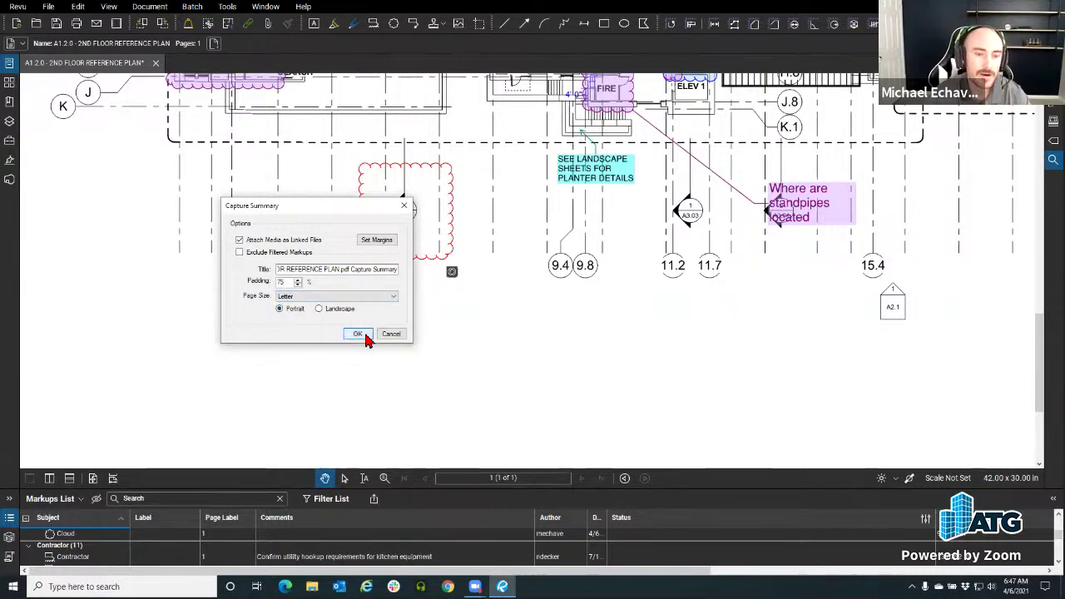
{"action": "left_click", "coordinate": [358, 333]}
Step: Review the cloud's entry in the capture summary and open its linked Teamwork image, accepting the trusted-source warning
{"action": "scroll", "coordinate": [361, 231], "scroll_direction": "down", "scroll_amount": 3}
{"action": "scroll", "coordinate": [752, 248], "scroll_direction": "up", "scroll_amount": 2}
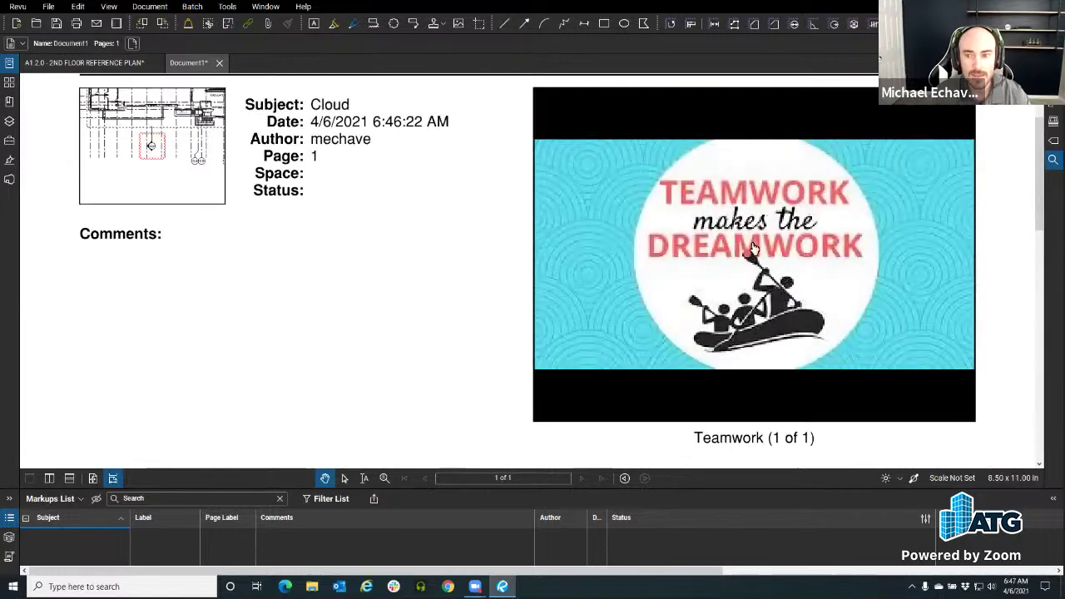
{"action": "left_click", "coordinate": [790, 283]}
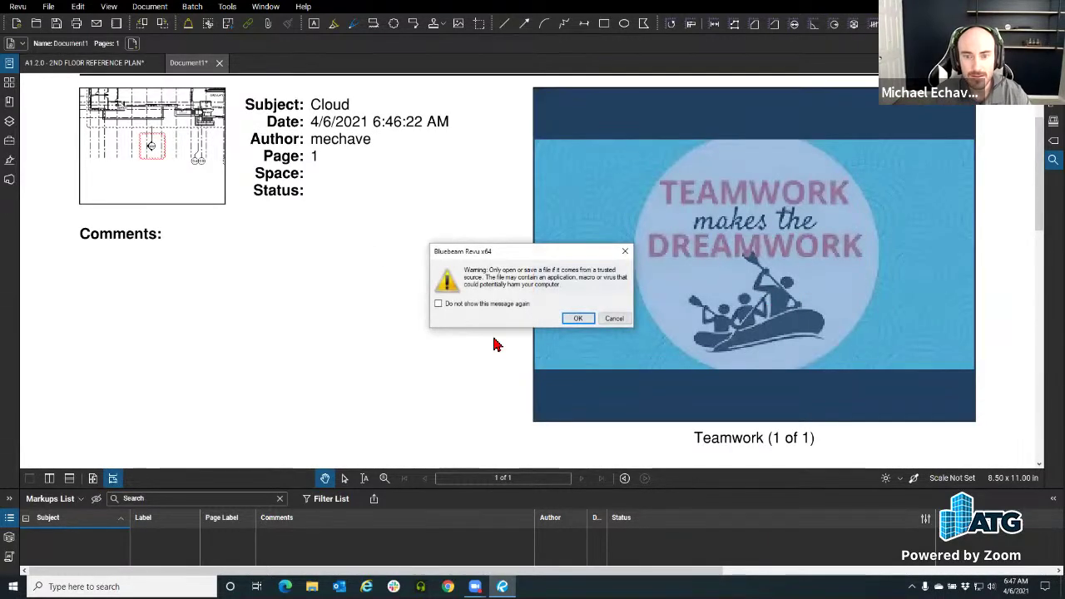
{"action": "left_click", "coordinate": [580, 319]}
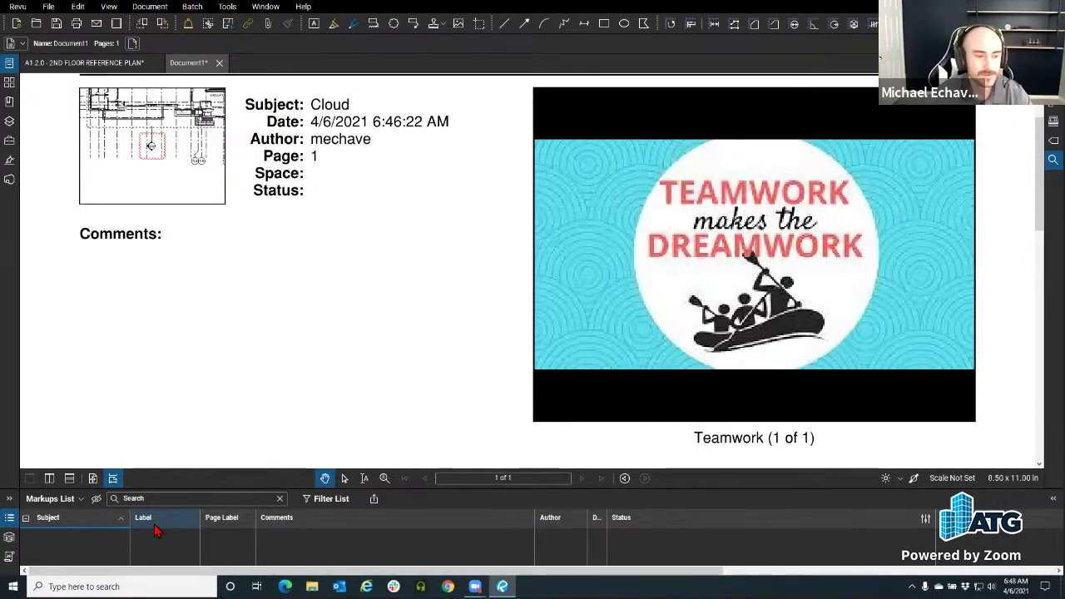
Step: Close the capture summary document without saving it and hide the Markups List
{"action": "left_click", "coordinate": [219, 63]}
{"action": "left_click", "coordinate": [599, 344]}
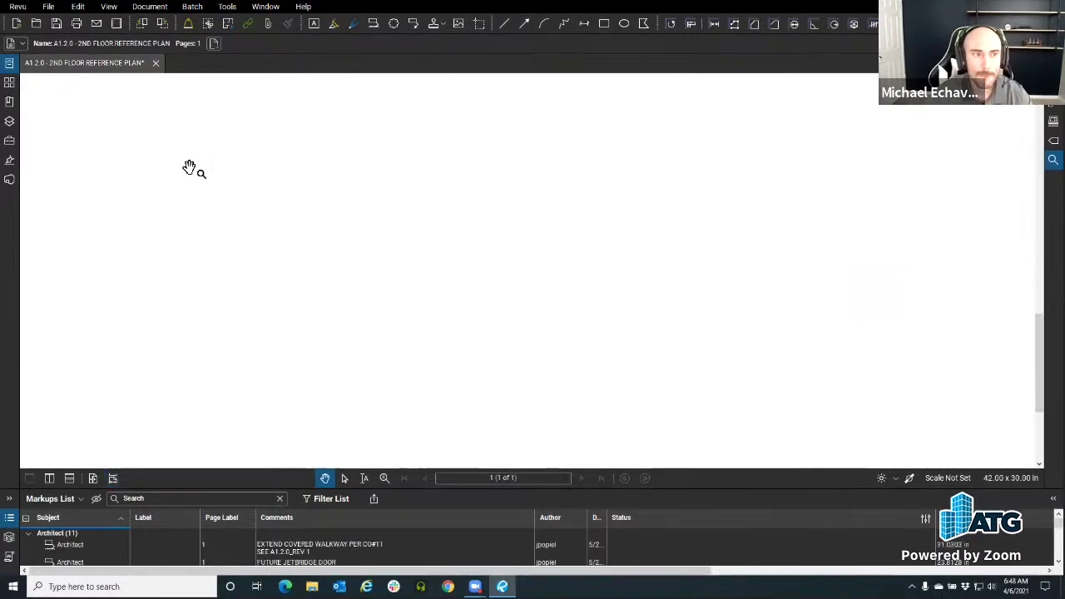
{"action": "scroll", "coordinate": [323, 316], "scroll_direction": "down", "scroll_amount": 3}
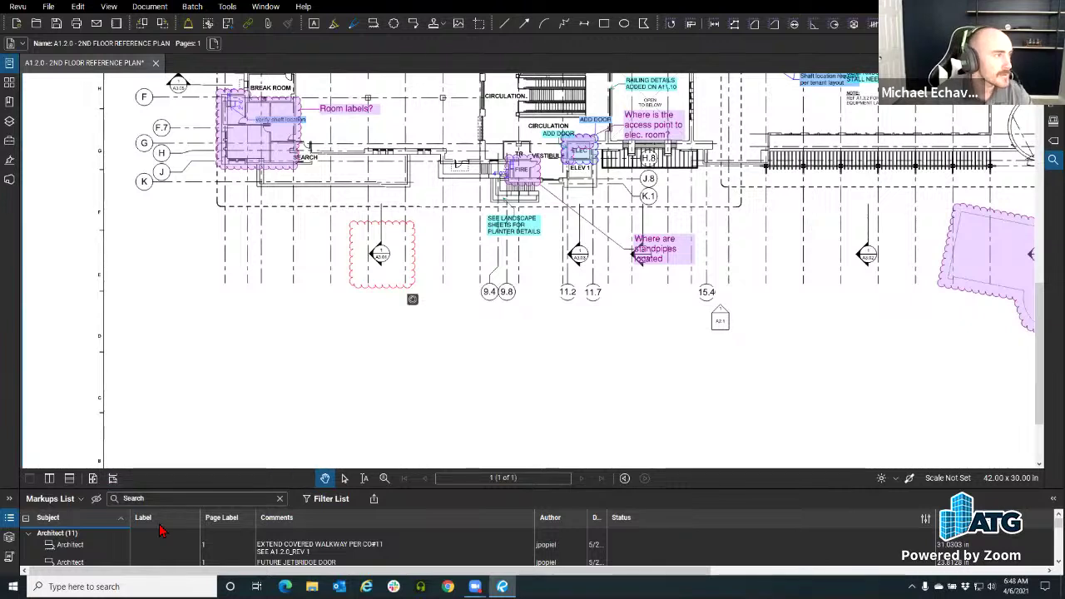
{"action": "left_click", "coordinate": [9, 516]}
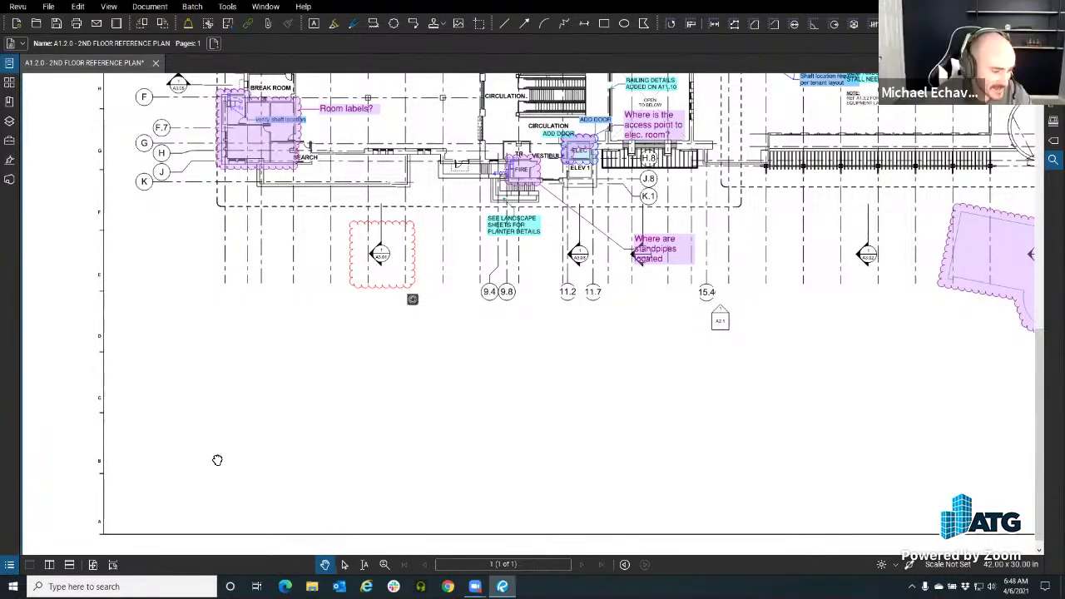
Step: Close the 2nd floor reference plan without saving its changes
{"action": "scroll", "coordinate": [215, 297], "scroll_direction": "down", "scroll_amount": 2}
{"action": "scroll", "coordinate": [283, 309], "scroll_direction": "up", "scroll_amount": 2}
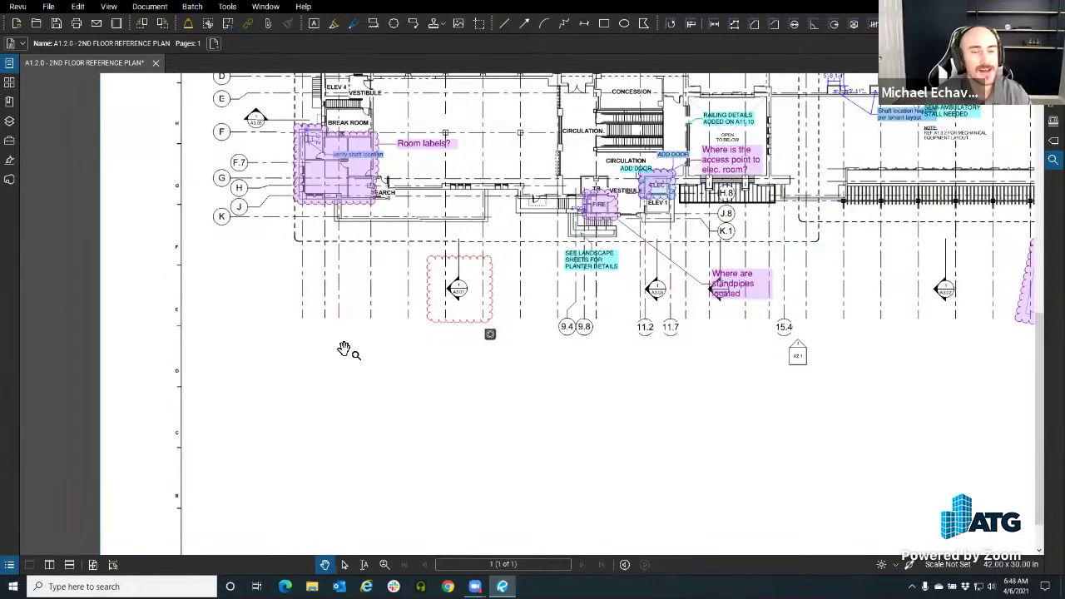
{"action": "scroll", "coordinate": [308, 302], "scroll_direction": "down", "scroll_amount": 3}
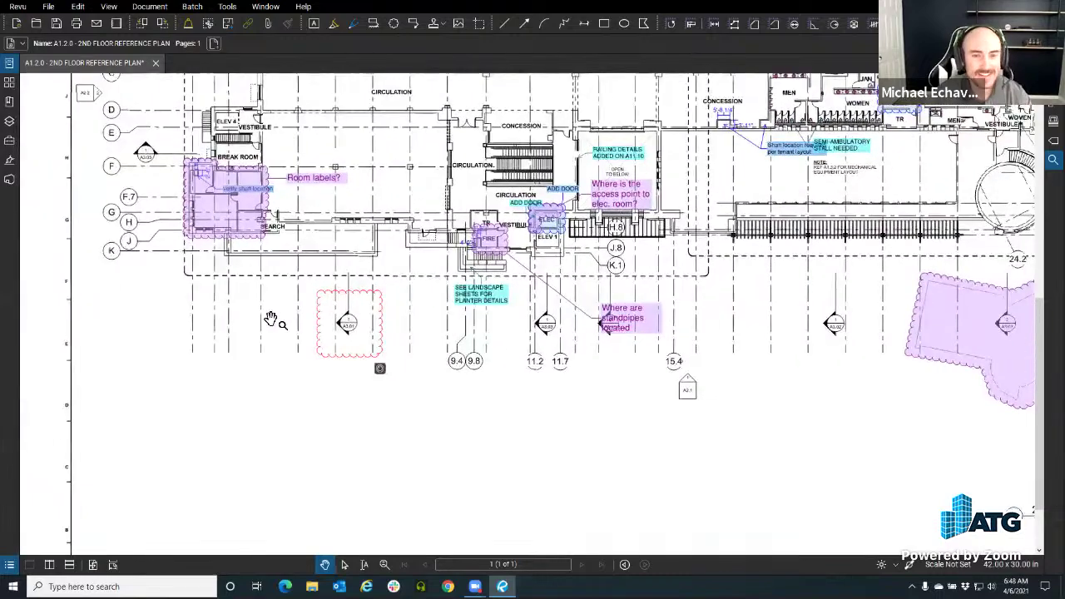
{"action": "left_click", "coordinate": [156, 63]}
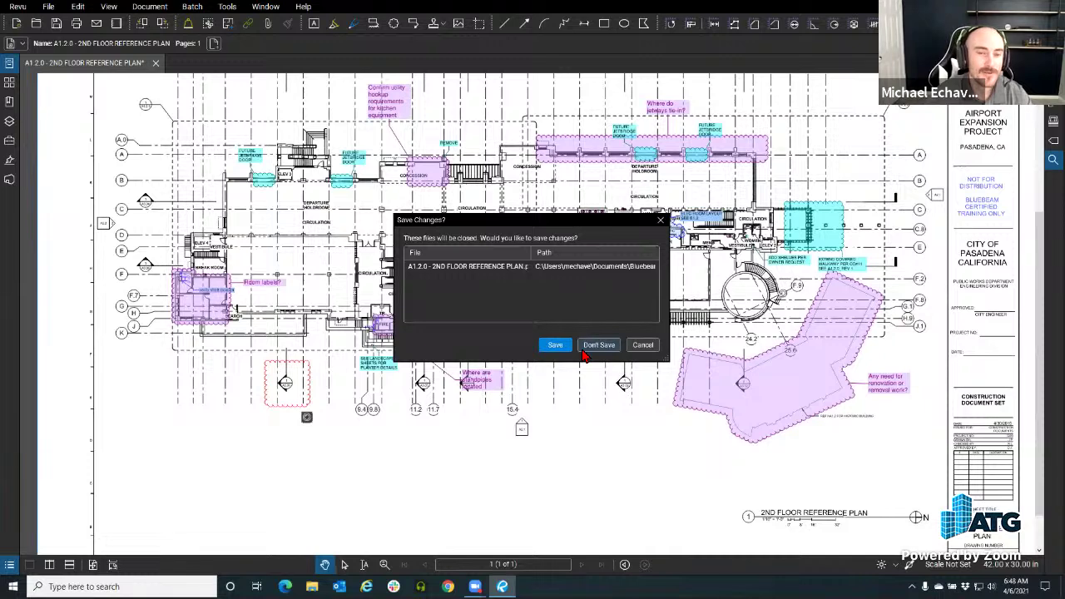
{"action": "left_click", "coordinate": [600, 345]}
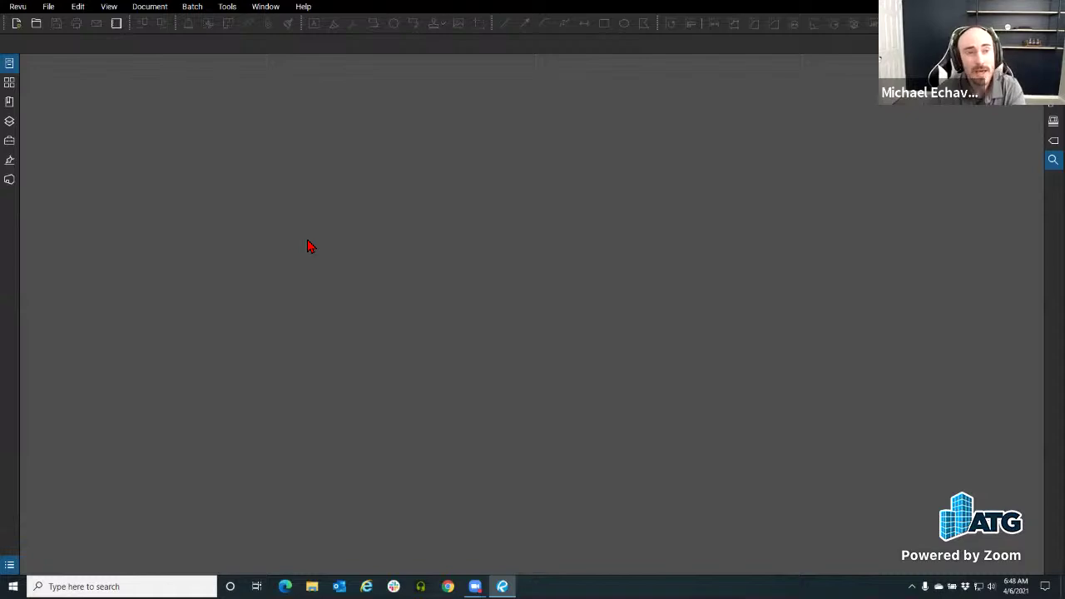
Step: Start a batch Slip Sheet and open the file browser for adding Current Files from the computer
{"action": "left_click", "coordinate": [198, 8]}
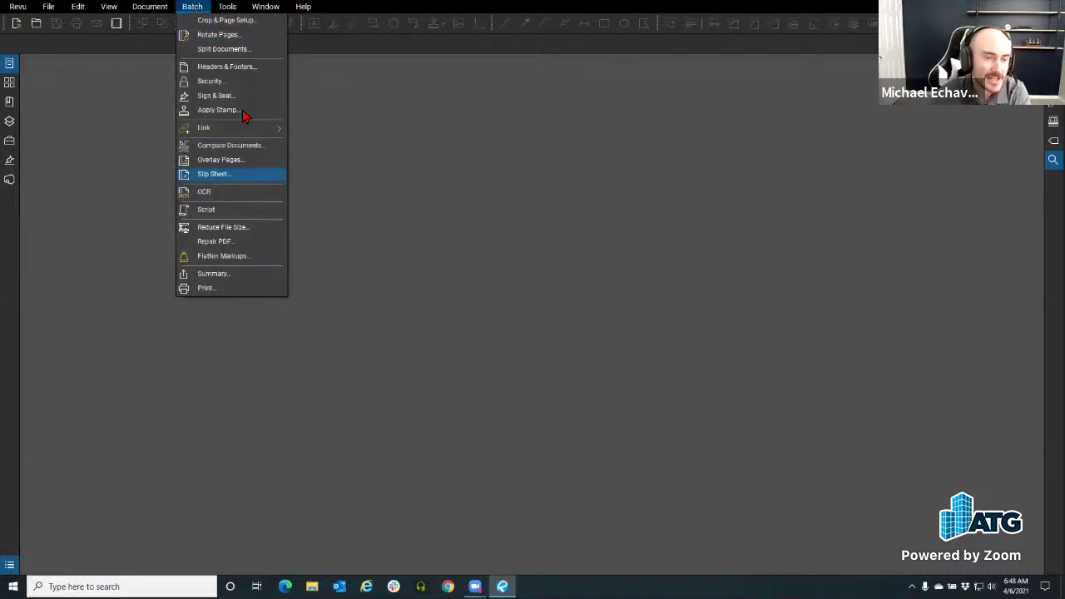
{"action": "left_click", "coordinate": [258, 174]}
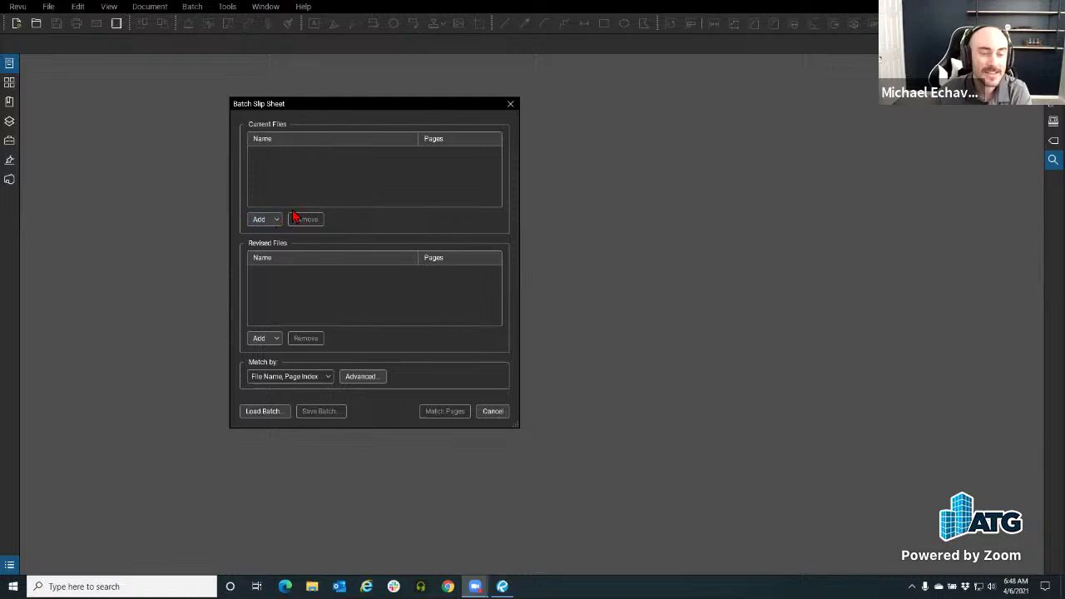
{"action": "left_click_drag", "start_coordinate": [312, 106], "coordinate": [430, 97]}
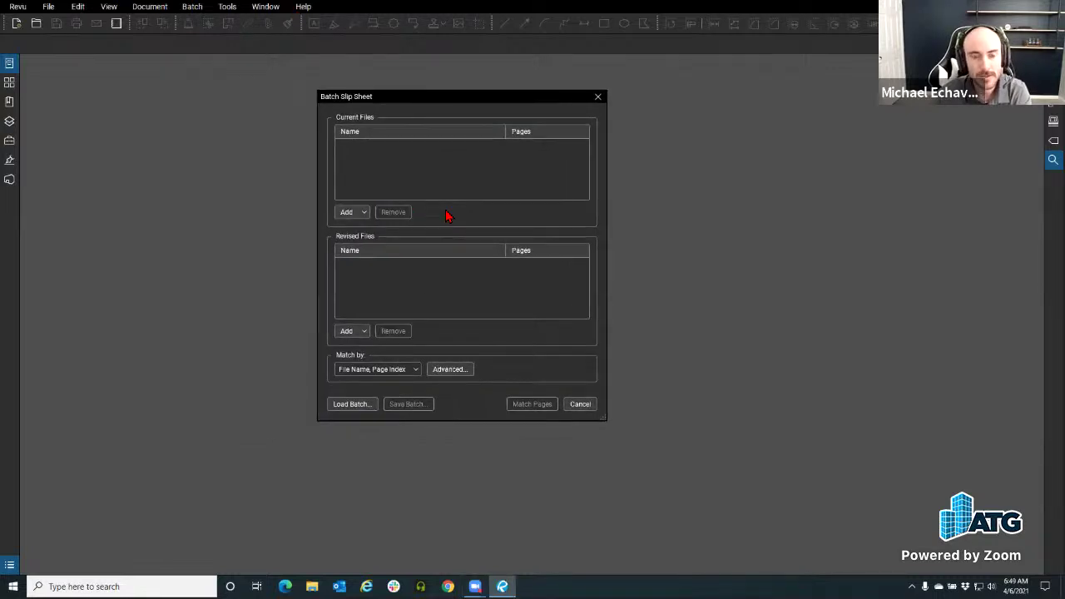
{"action": "left_click", "coordinate": [361, 215]}
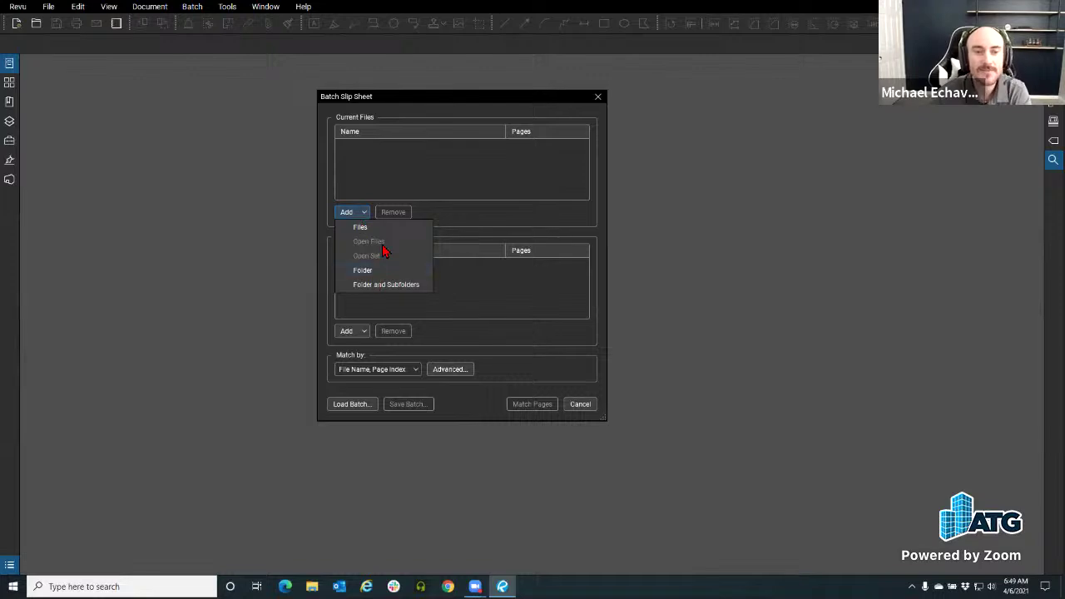
{"action": "left_click", "coordinate": [363, 227]}
{"action": "left_click", "coordinate": [570, 389]}
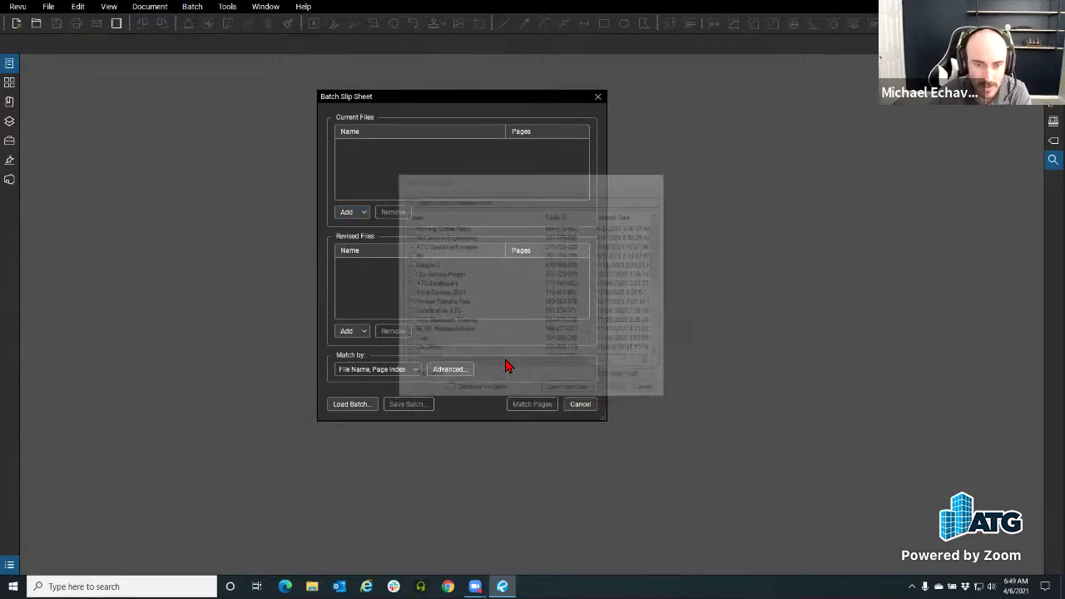
Step: Browse to the Slip Sheet folder under Documents > Bluebeam Revu for the current files
{"action": "scroll", "coordinate": [368, 316], "scroll_direction": "up", "scroll_amount": 10}
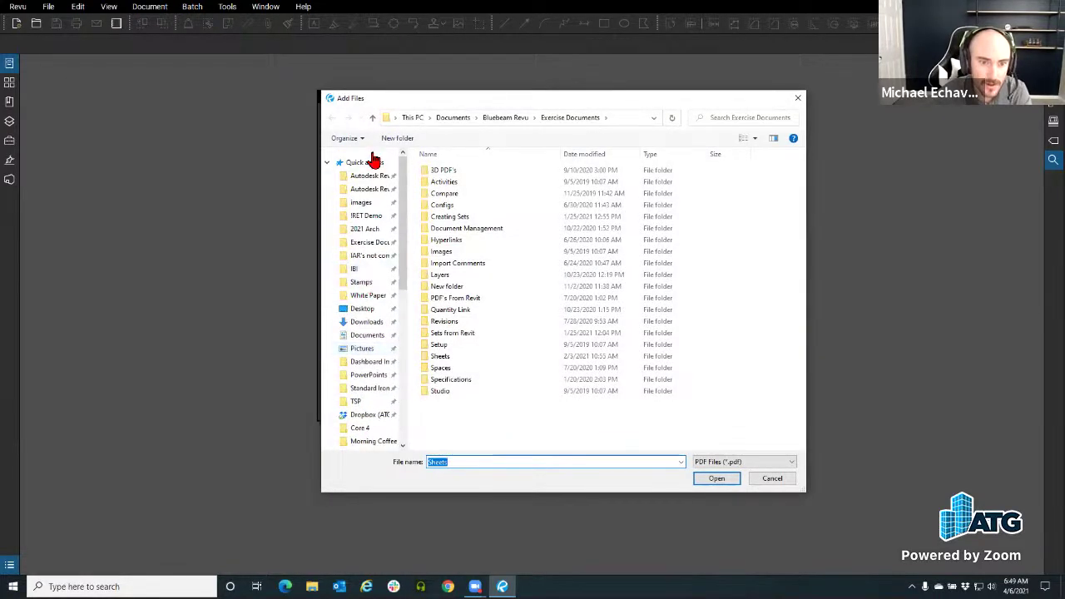
{"action": "scroll", "coordinate": [383, 283], "scroll_direction": "down", "scroll_amount": 1}
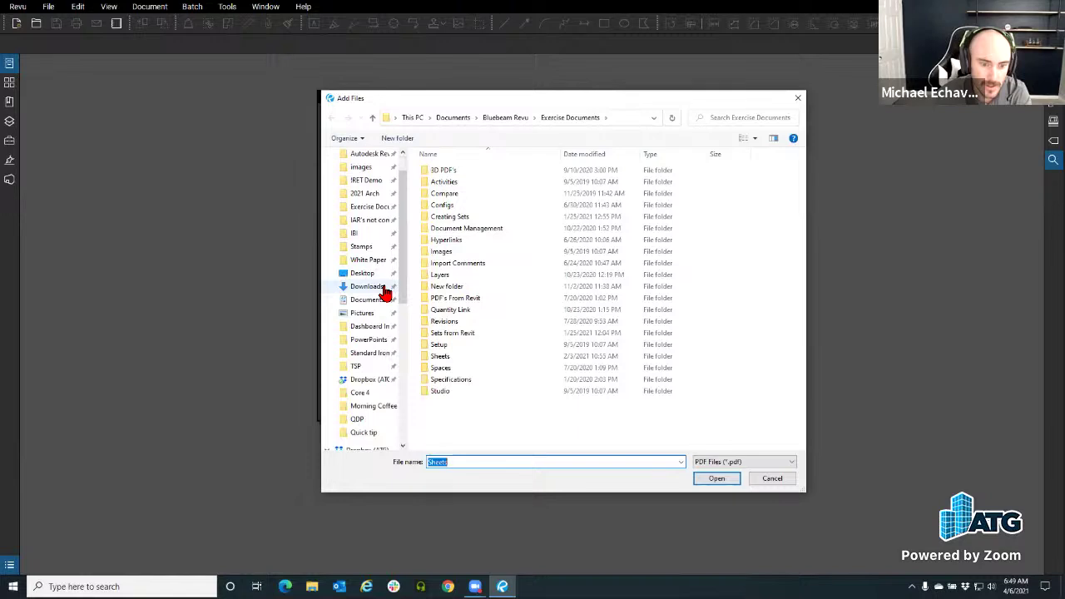
{"action": "left_click", "coordinate": [373, 213]}
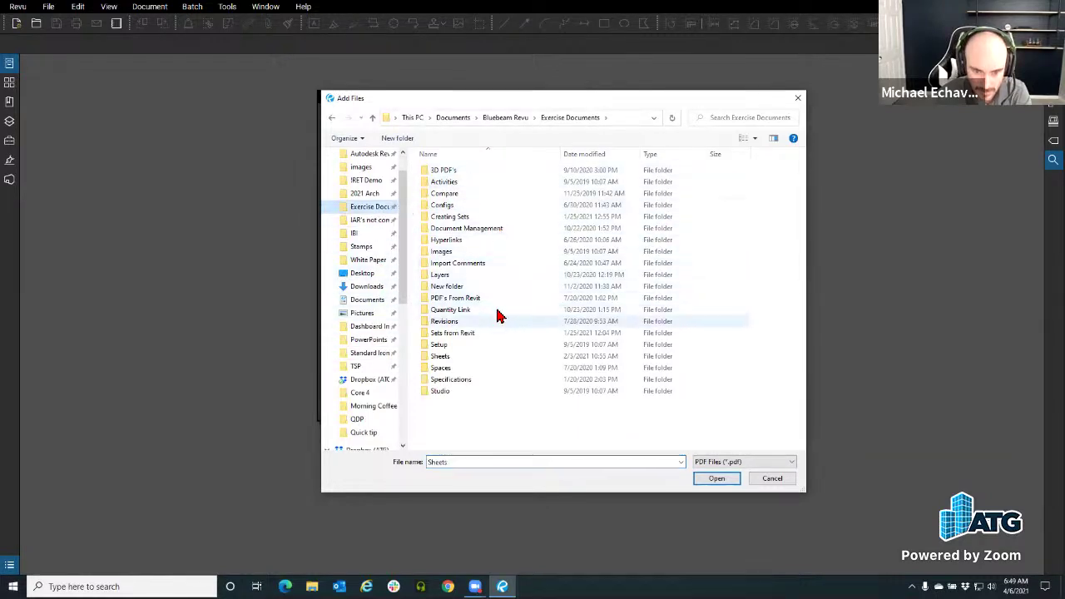
{"action": "left_click", "coordinate": [509, 121]}
{"action": "double_click", "coordinate": [528, 418]}
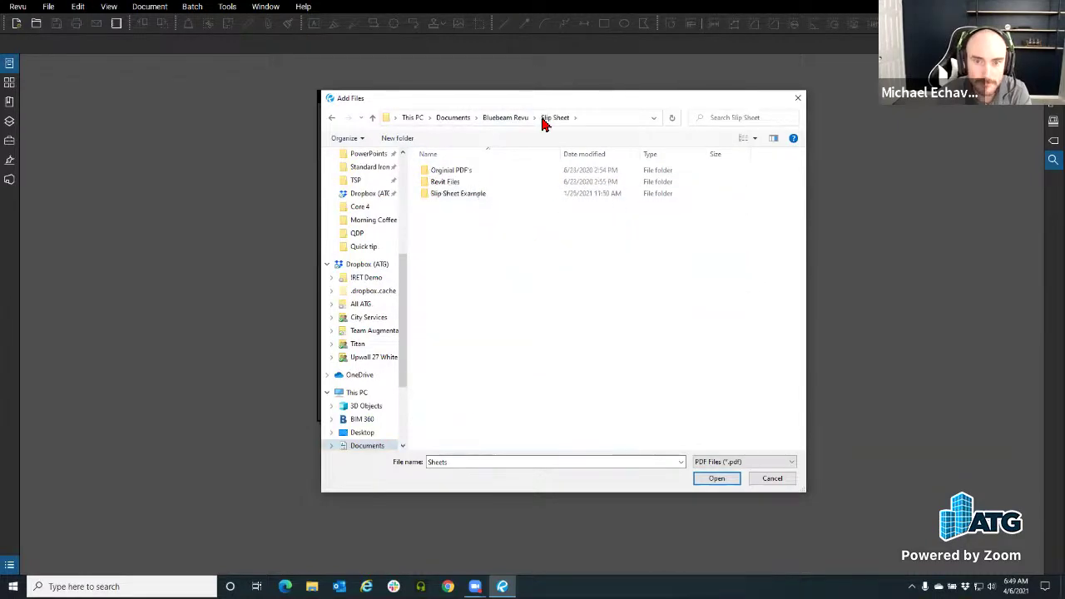
{"action": "left_click_drag", "start_coordinate": [532, 105], "coordinate": [438, 104]}
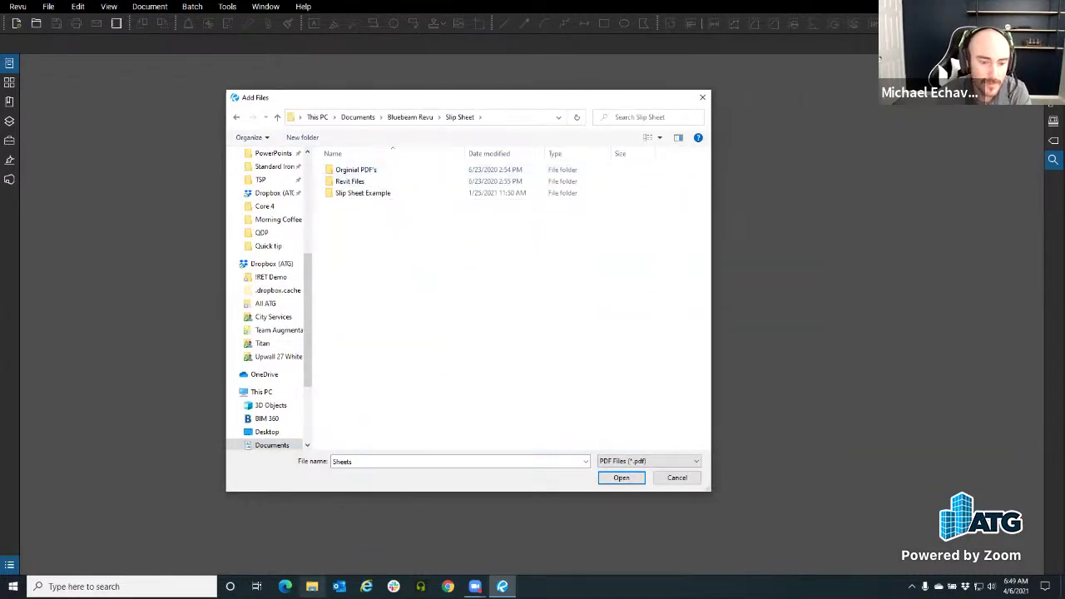
Step: Add Syracuse-Suites-PDFs.pdf from the Slip Sheet Example folder as the current file
{"action": "left_click", "coordinate": [312, 586]}
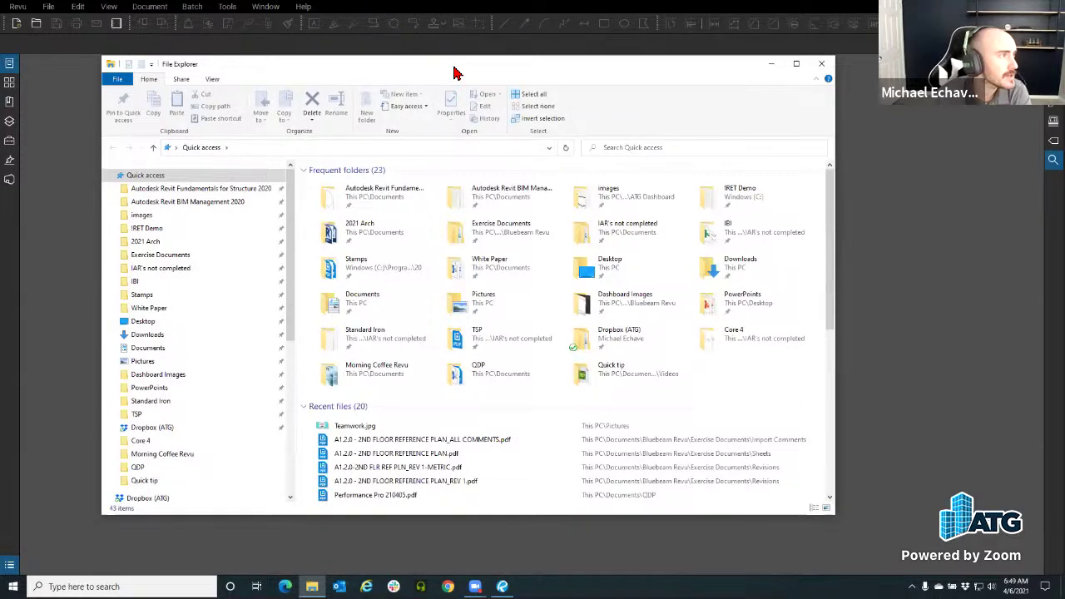
{"action": "key", "text": "super+Down"}
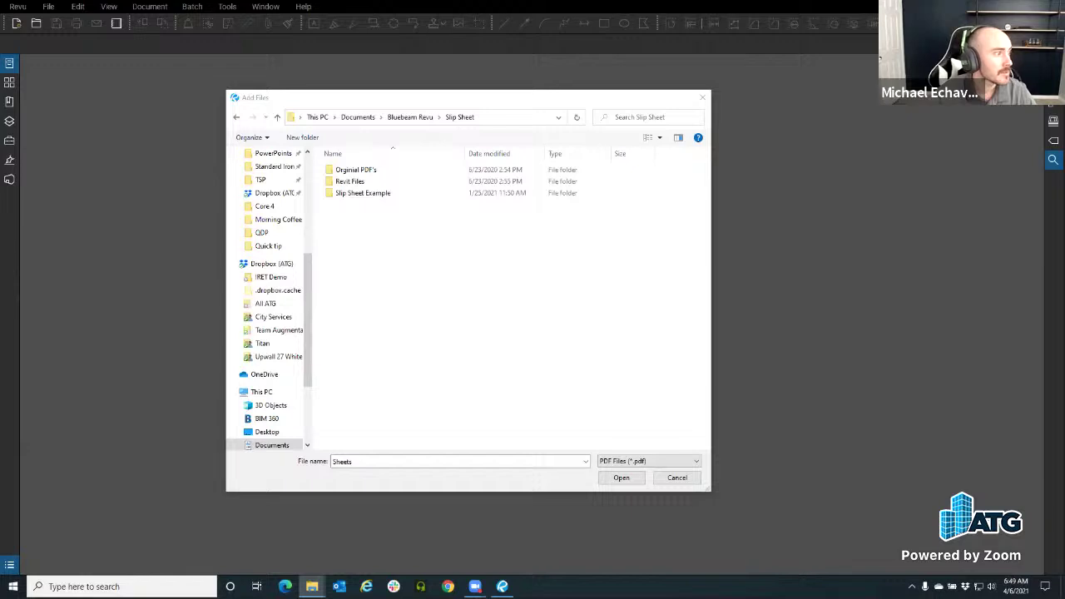
{"action": "double_click", "coordinate": [392, 193]}
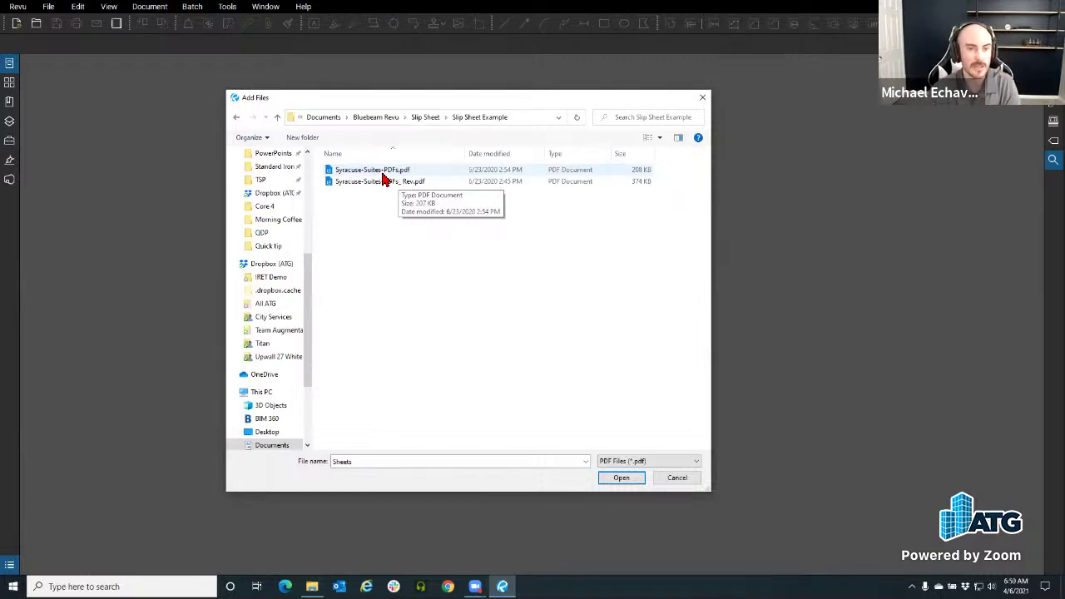
{"action": "left_click", "coordinate": [438, 117]}
{"action": "double_click", "coordinate": [385, 173]}
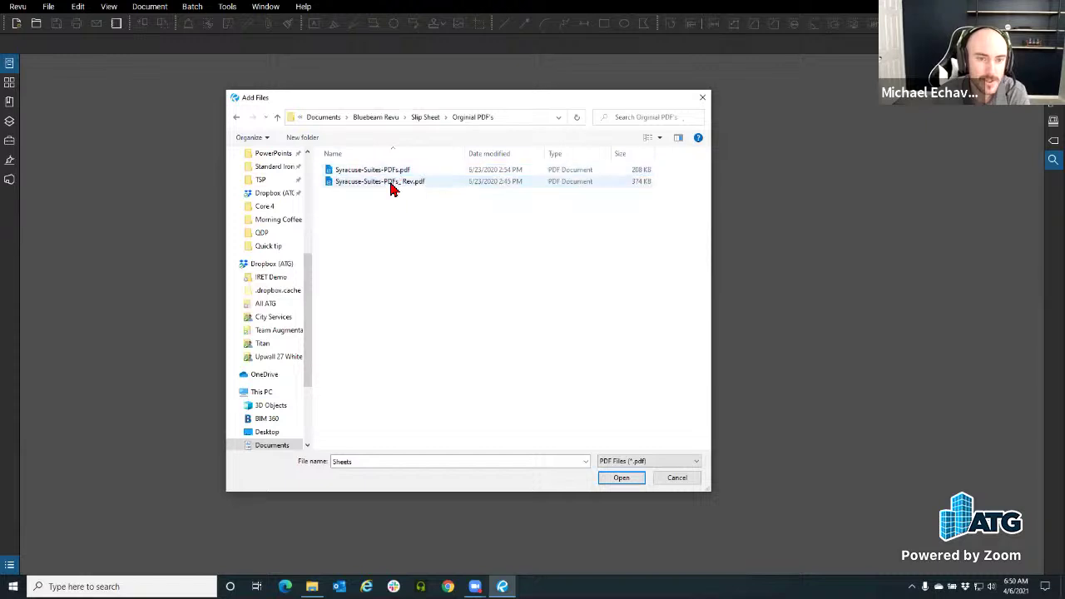
{"action": "left_click", "coordinate": [428, 117]}
{"action": "double_click", "coordinate": [366, 197]}
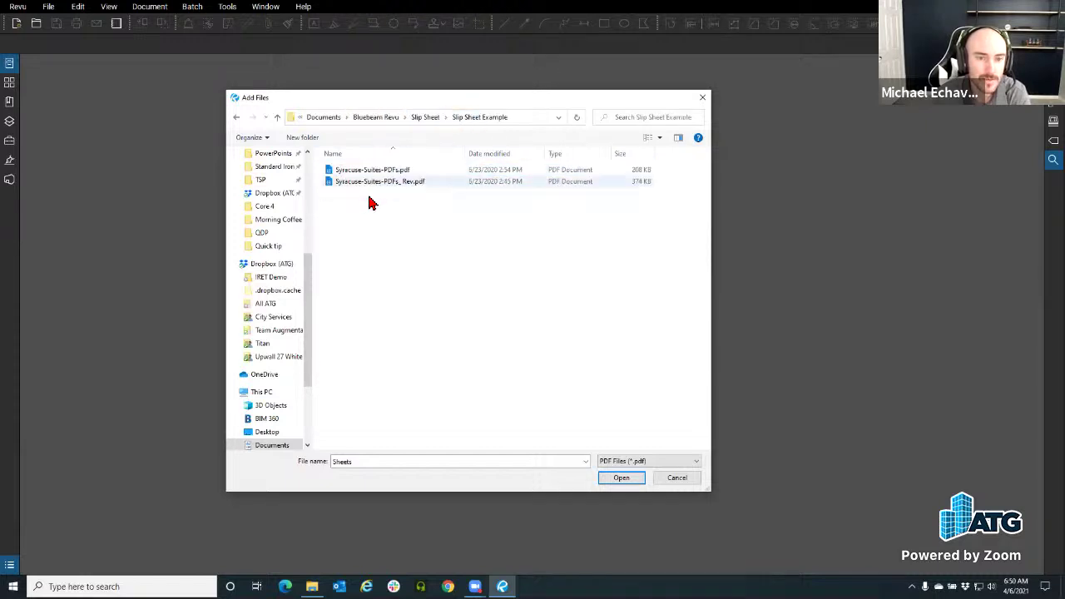
{"action": "left_click", "coordinate": [347, 173]}
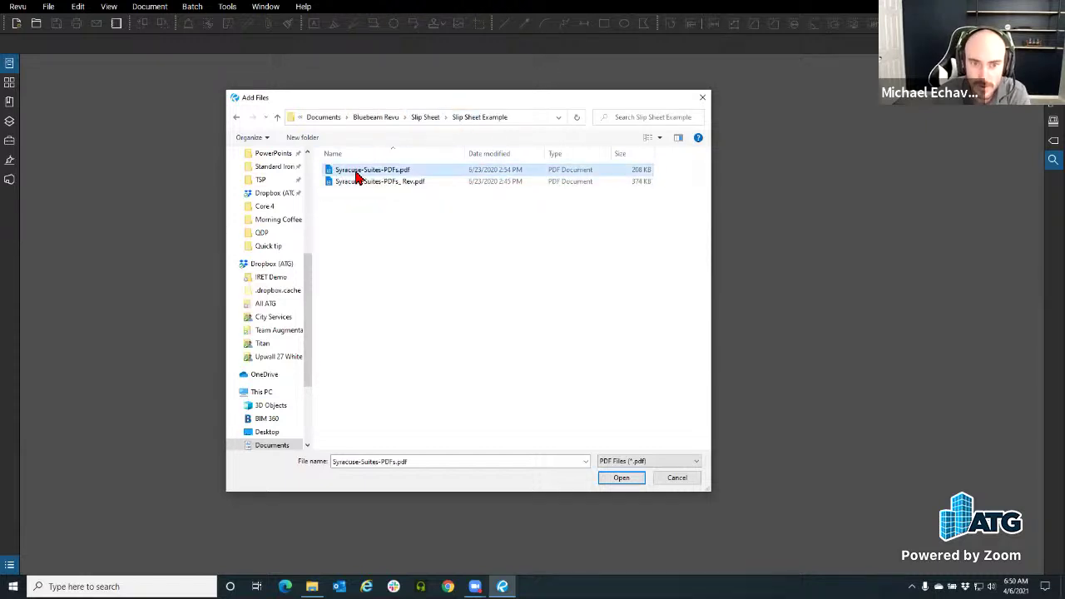
{"action": "left_click", "coordinate": [617, 475]}
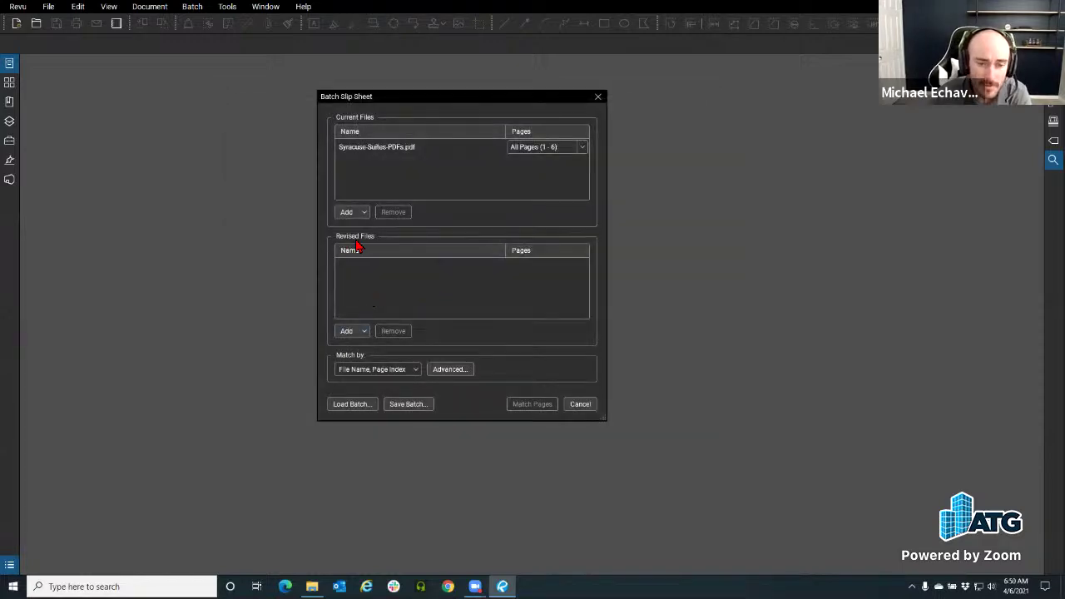
Step: Add Syracuse-Suites-PDFs_ Rev.pdf from the Slip Sheet Example folder as the revised file
{"action": "left_click", "coordinate": [360, 333]}
{"action": "left_click", "coordinate": [361, 347]}
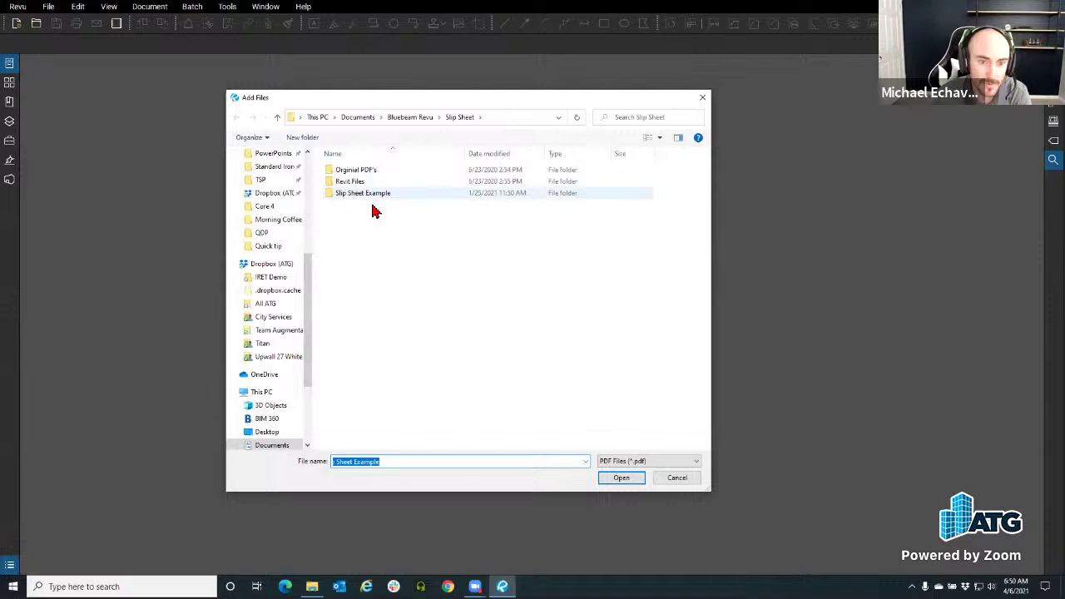
{"action": "double_click", "coordinate": [370, 194]}
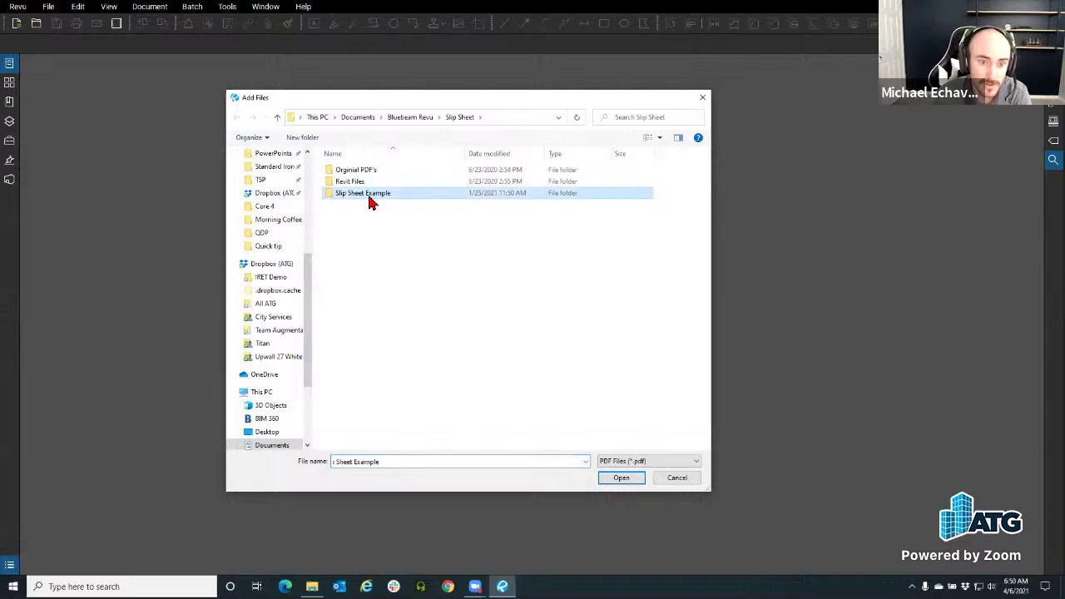
{"action": "left_click", "coordinate": [372, 183]}
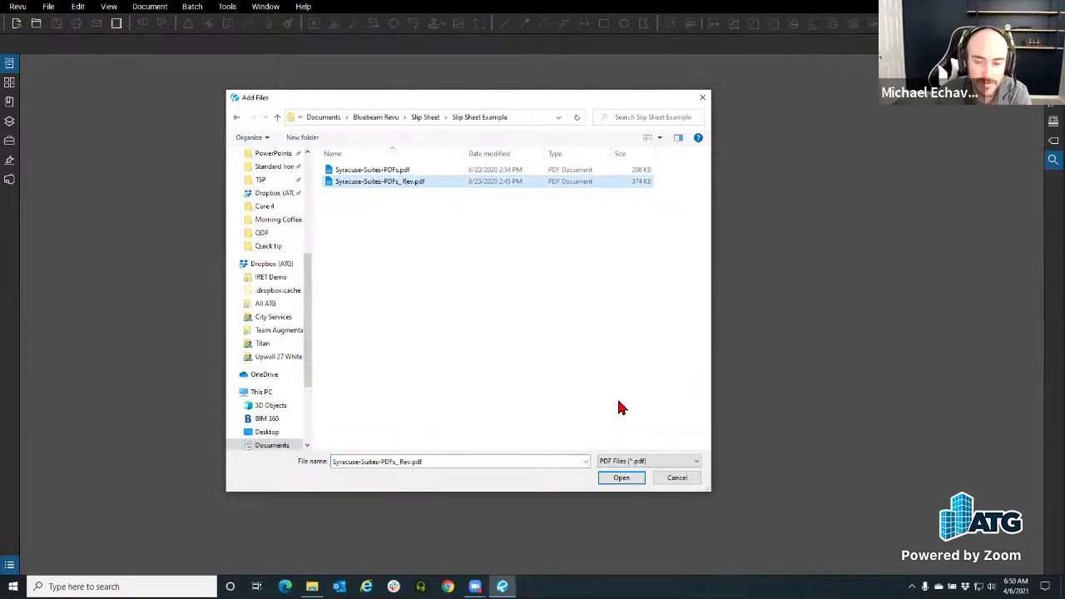
{"action": "left_click", "coordinate": [620, 478]}
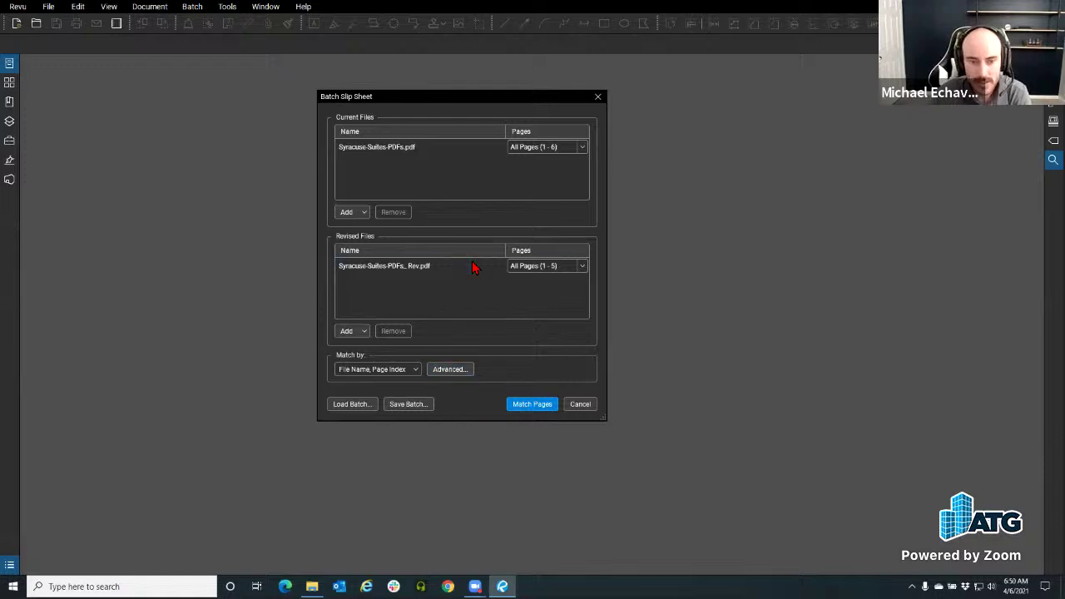
Step: Check the advanced match options and the matching methods, and match the pages by File Name, Page Index
{"action": "left_click", "coordinate": [433, 373]}
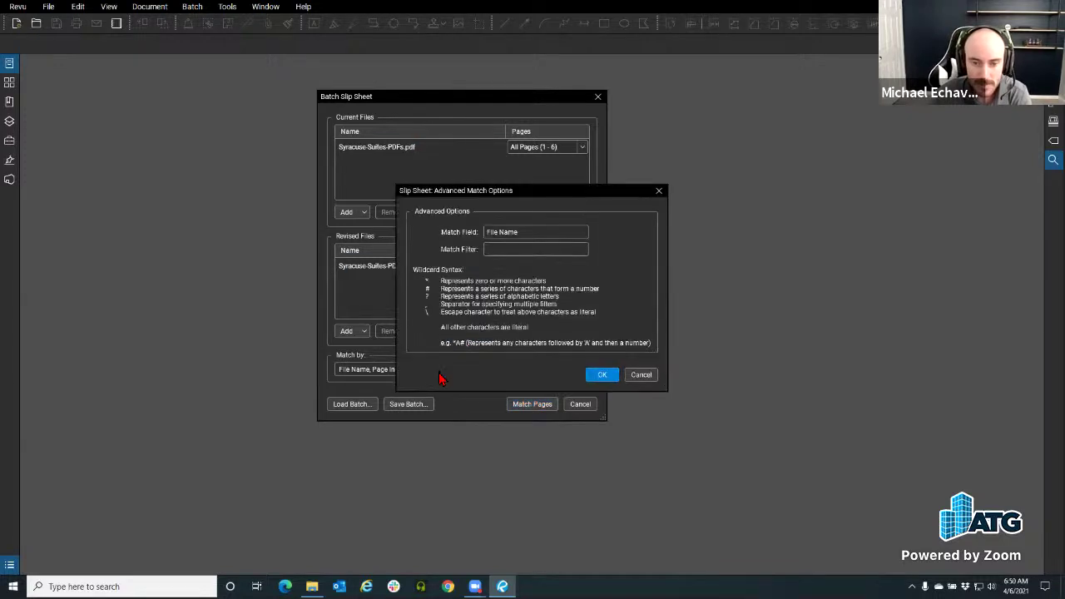
{"action": "left_click", "coordinate": [659, 192]}
{"action": "left_click", "coordinate": [370, 371]}
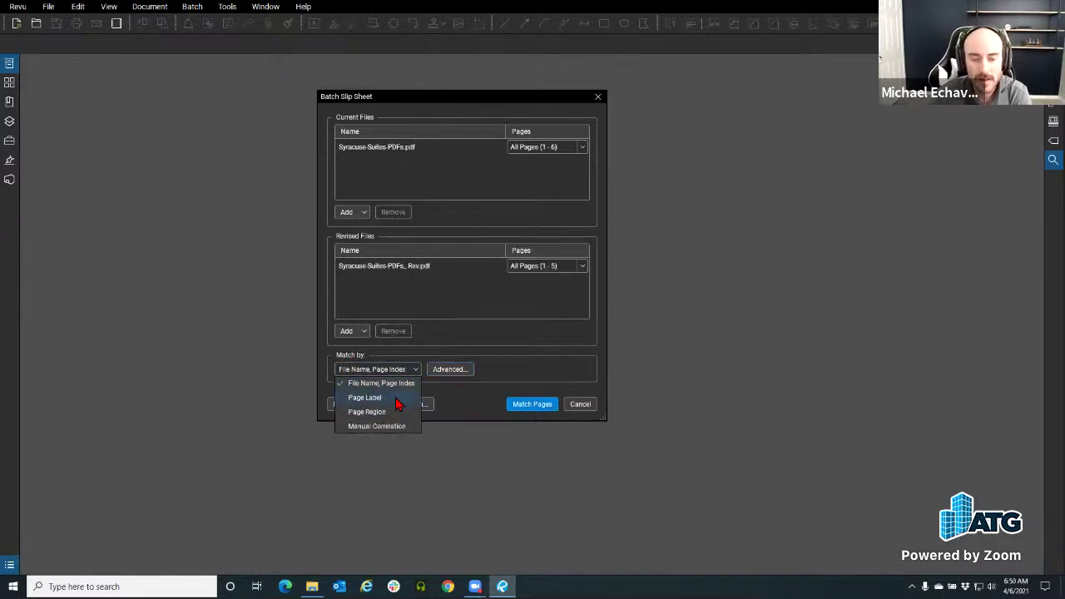
{"action": "left_click", "coordinate": [465, 396]}
{"action": "left_click", "coordinate": [534, 404]}
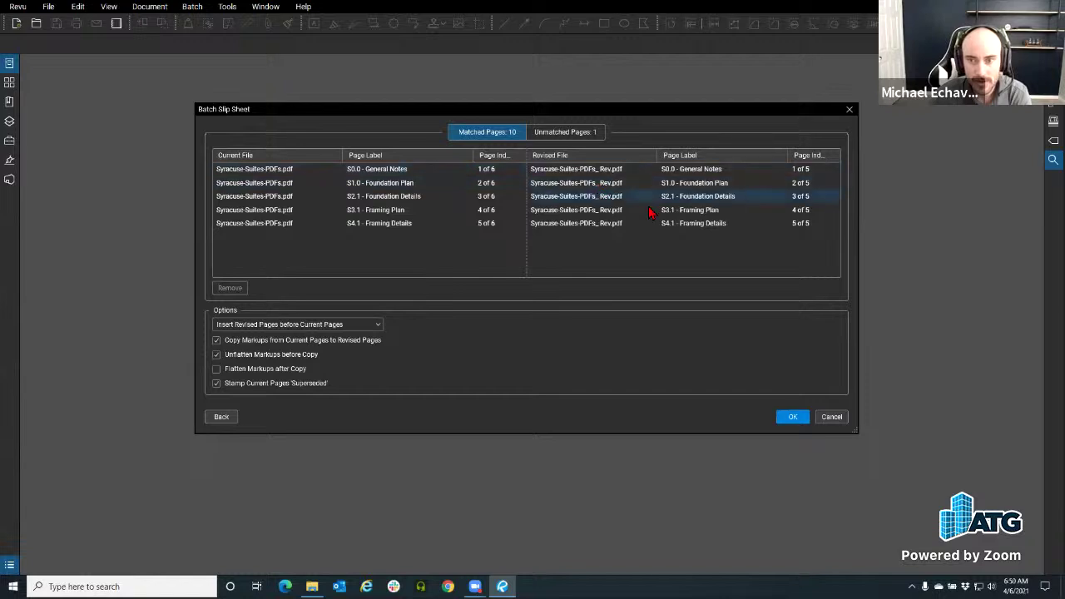
Step: Review the matched pages of both files and the unmatched pages of the current file
{"action": "left_click", "coordinate": [559, 136]}
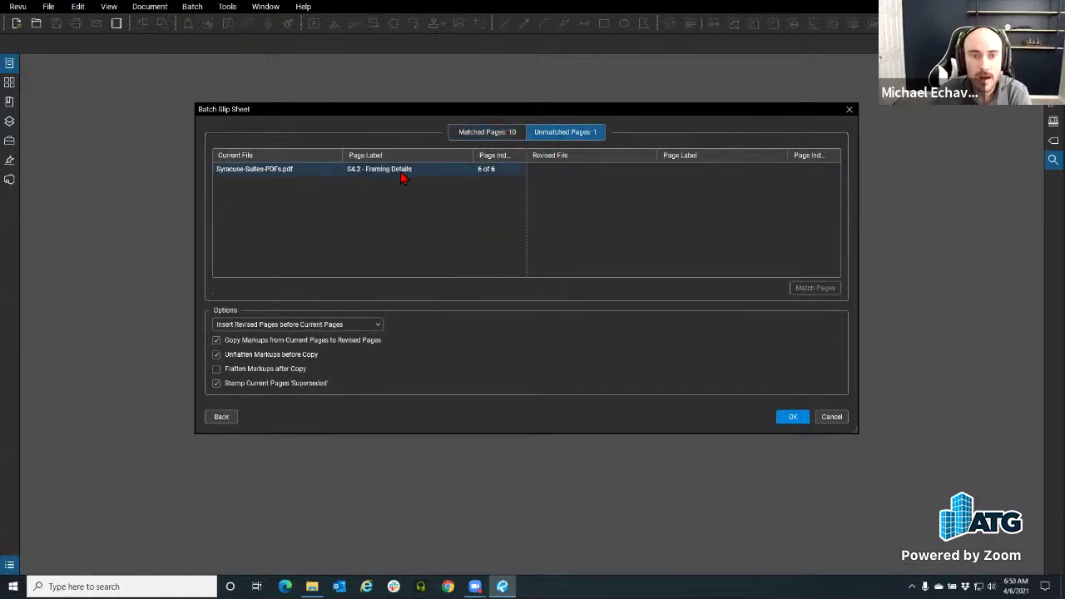
{"action": "left_click", "coordinate": [496, 135]}
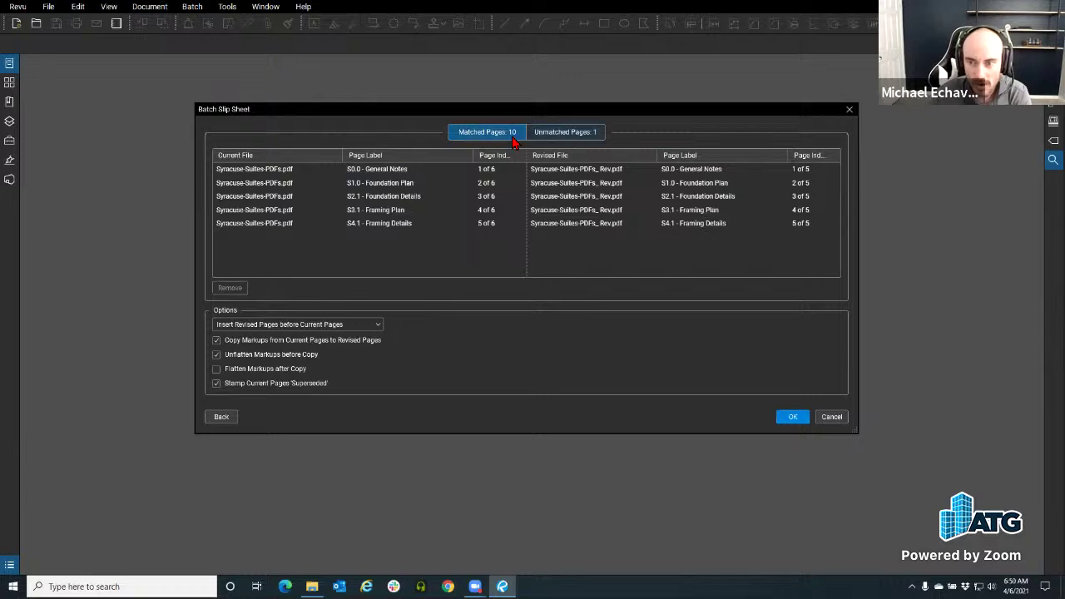
{"action": "left_click", "coordinate": [583, 141]}
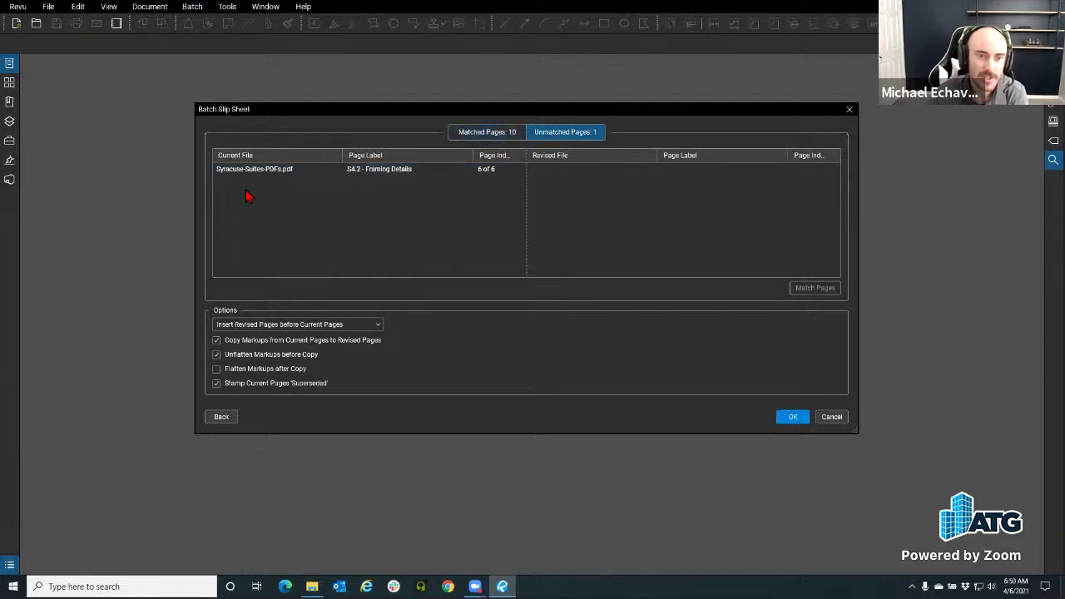
{"action": "left_click", "coordinate": [483, 133]}
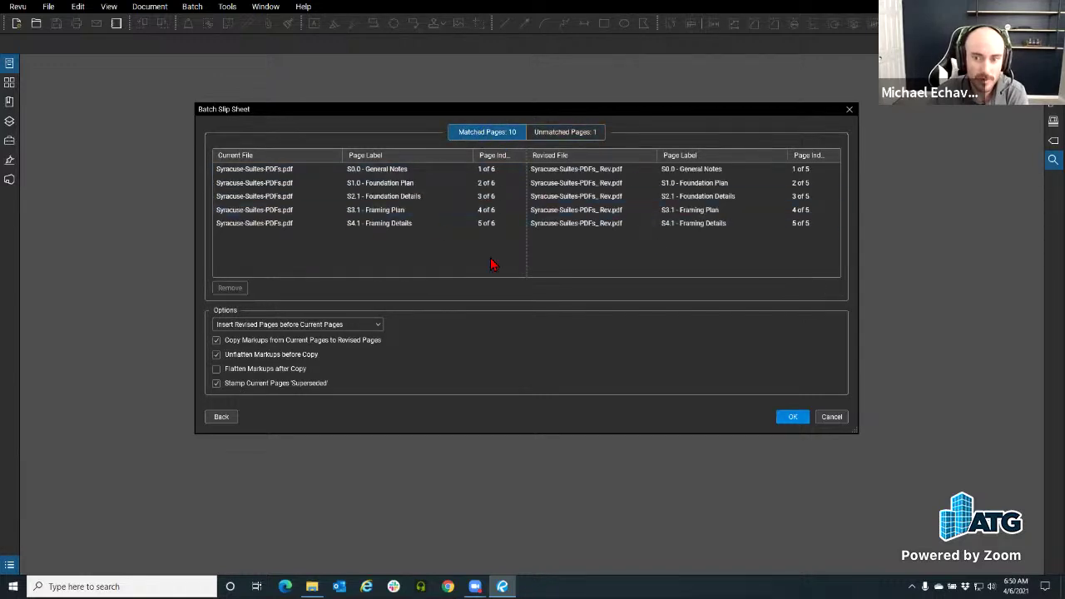
{"action": "left_click", "coordinate": [548, 135]}
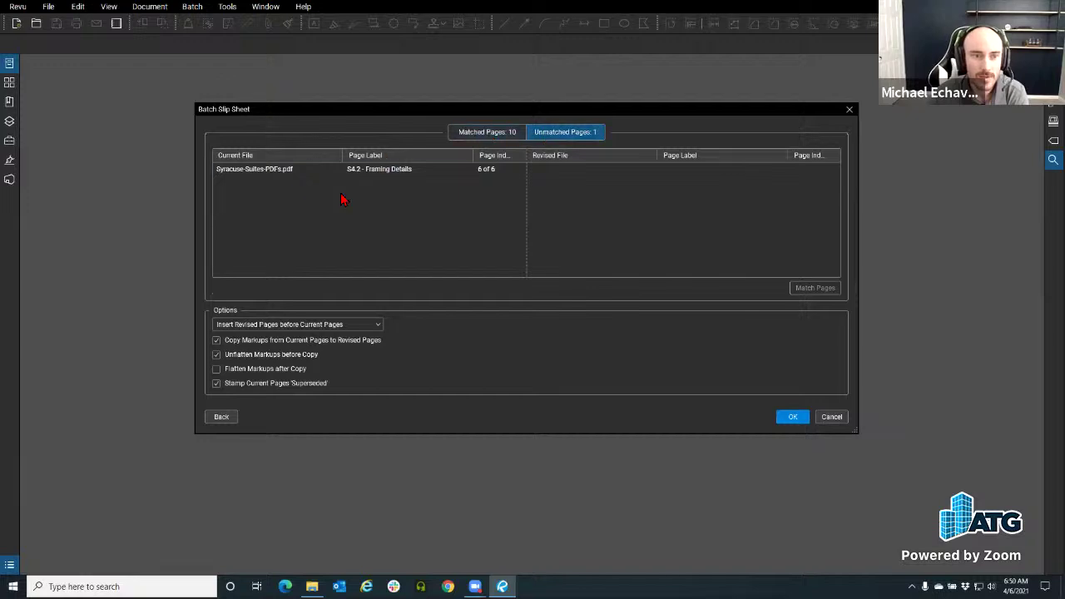
{"action": "left_click", "coordinate": [270, 174]}
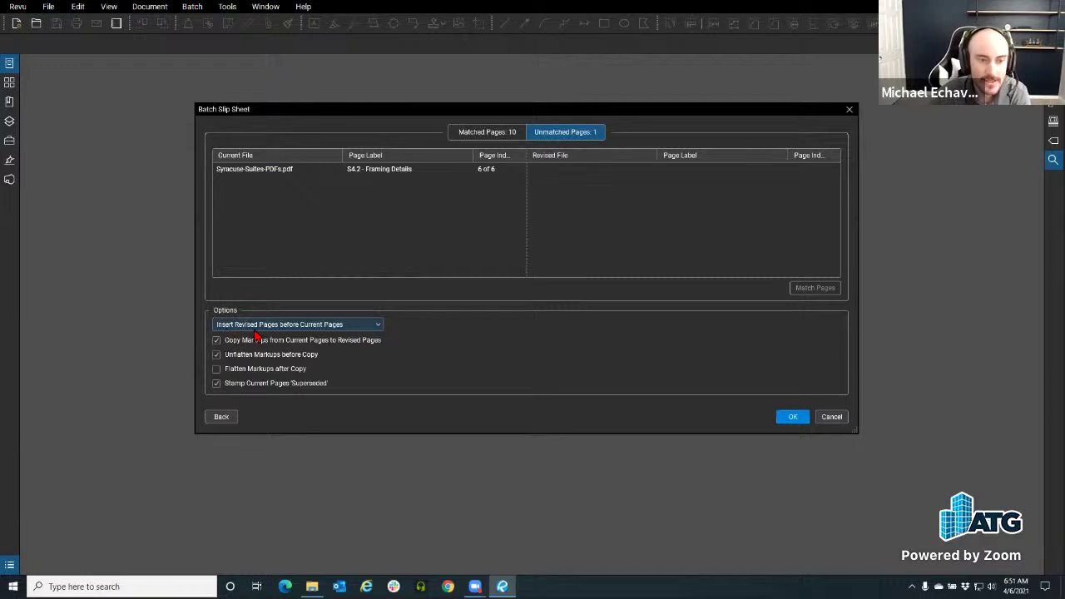
Step: Run the slip sheet with revised pages inserted before current pages, and finish without creating a detailed report
{"action": "left_click", "coordinate": [295, 327]}
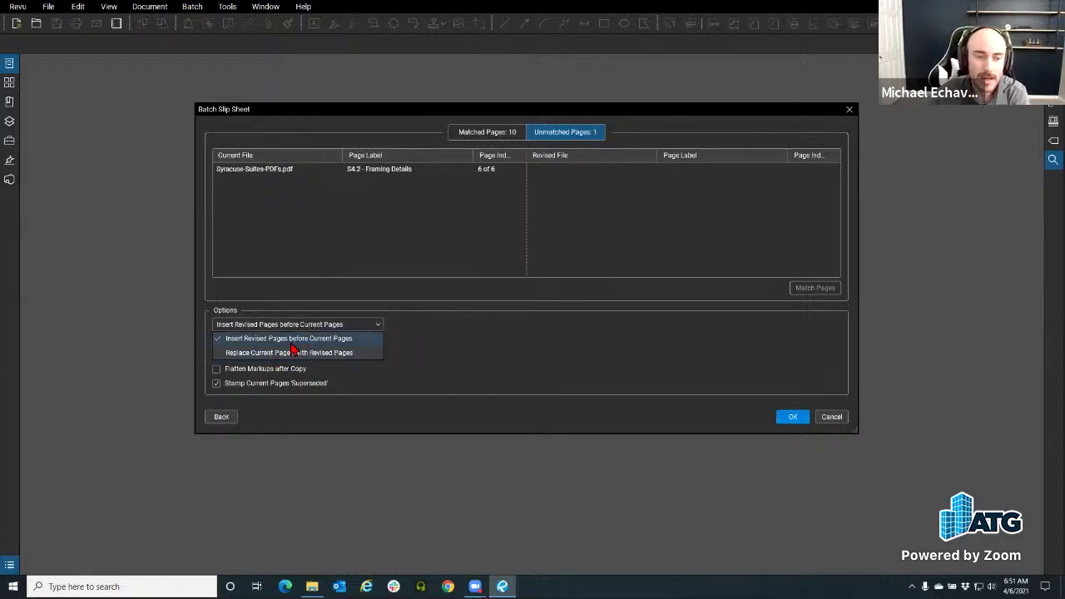
{"action": "left_click", "coordinate": [291, 344]}
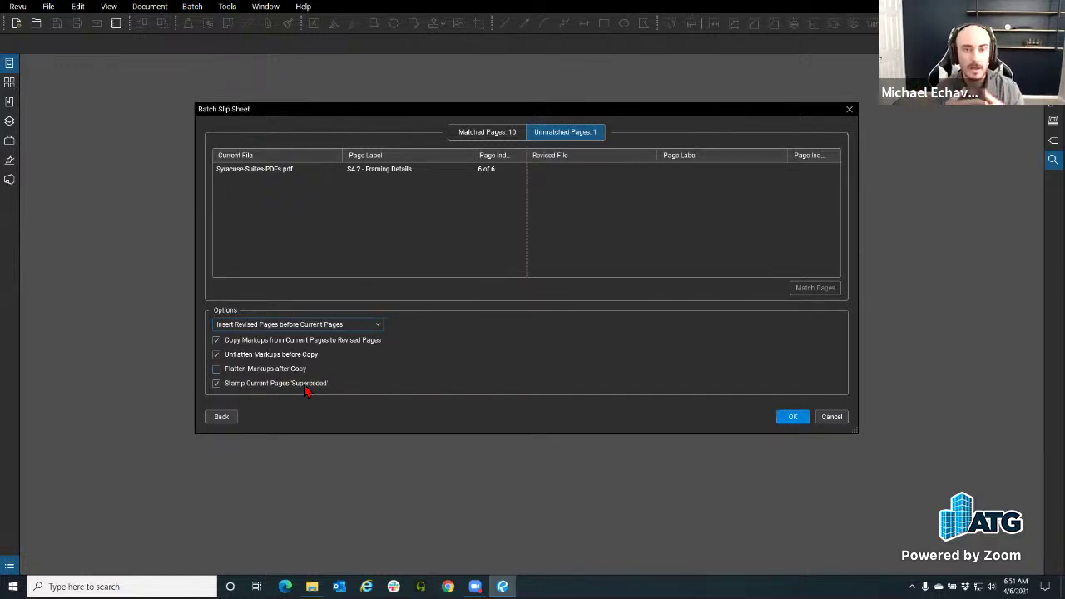
{"action": "left_click", "coordinate": [792, 418]}
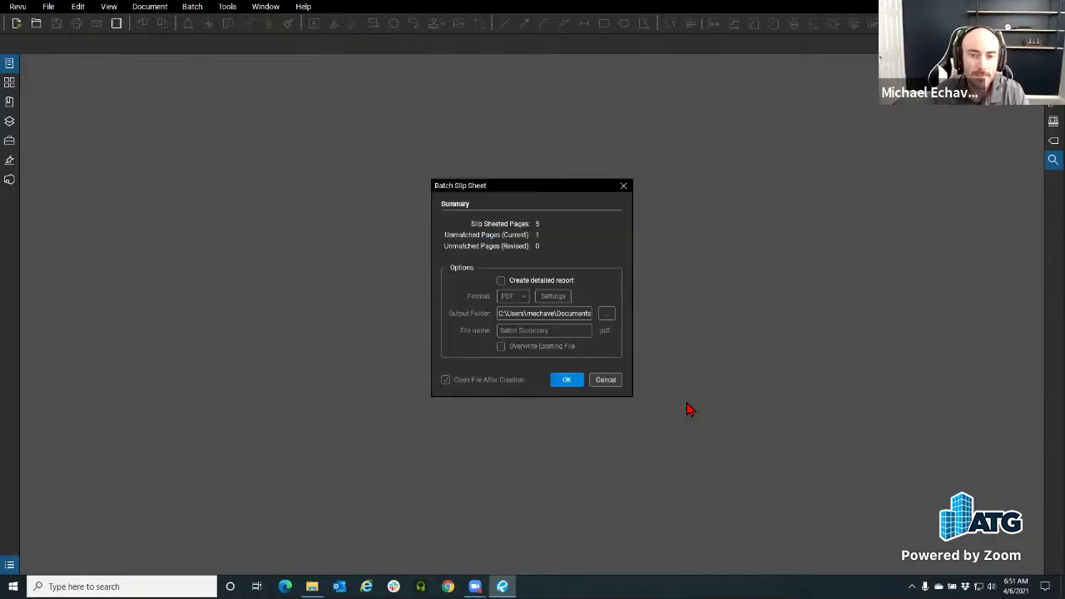
{"action": "left_click", "coordinate": [567, 381]}
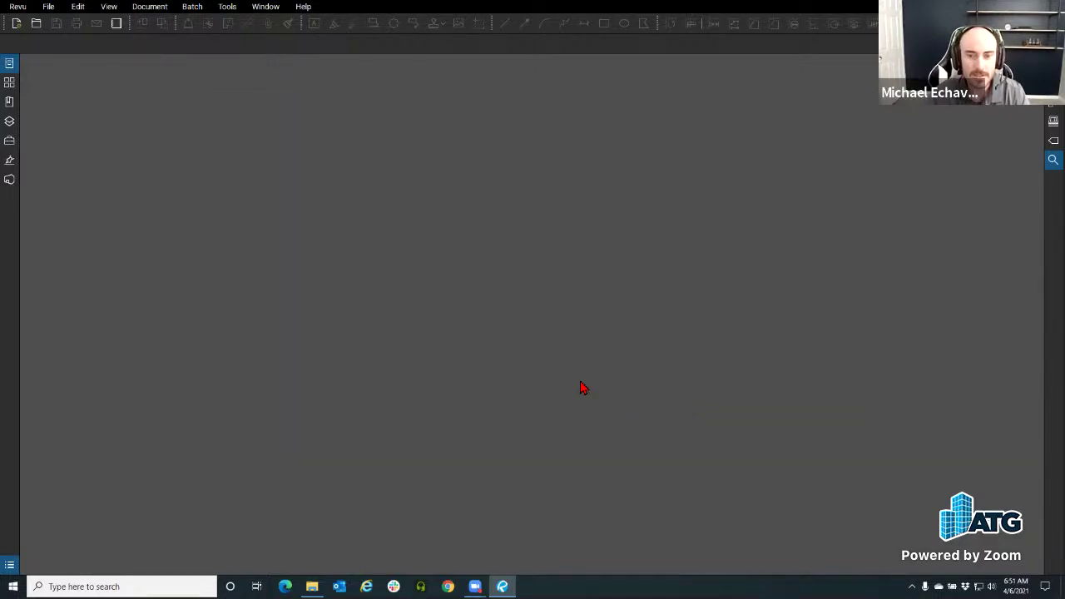
Step: Open the slip-sheeted Syracuse-Suites-PDFs.pdf from disk in the Slip Sheet Example folder
{"action": "left_click", "coordinate": [48, 6]}
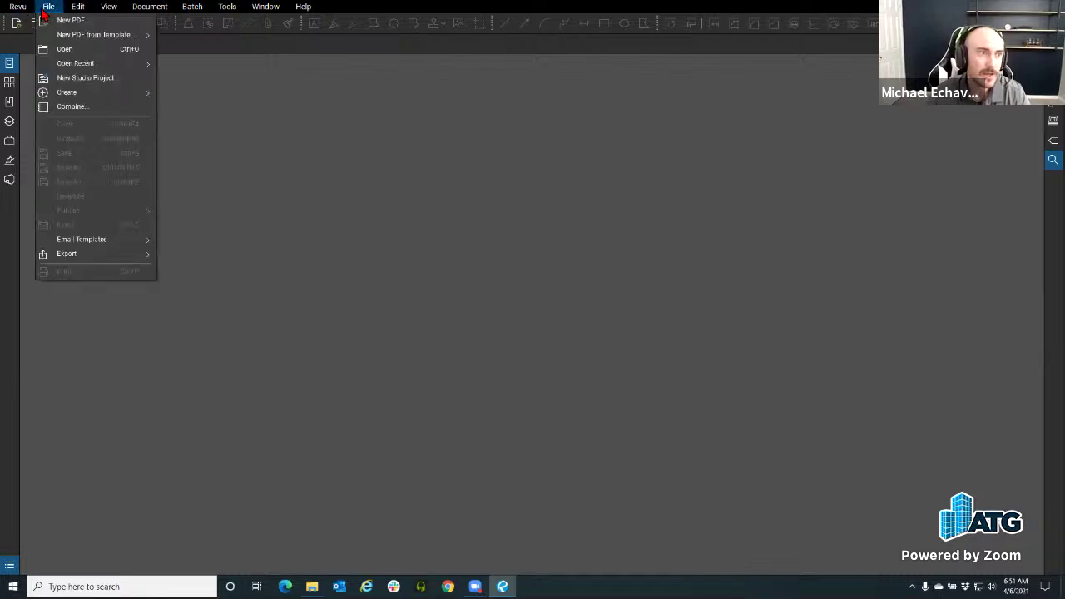
{"action": "left_click", "coordinate": [74, 73]}
{"action": "left_click", "coordinate": [548, 388]}
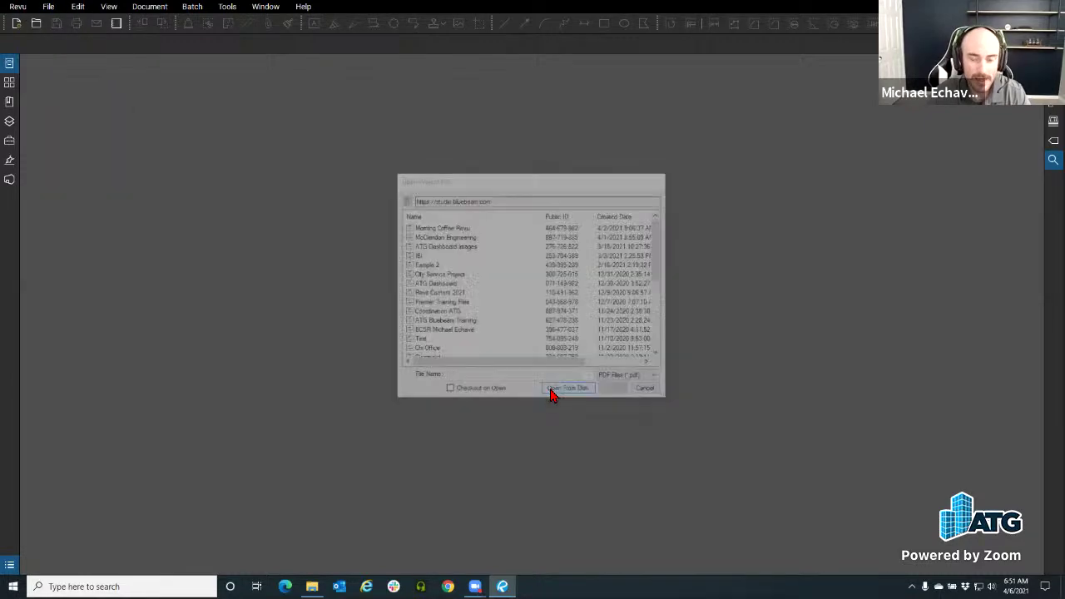
{"action": "left_click", "coordinate": [177, 81]}
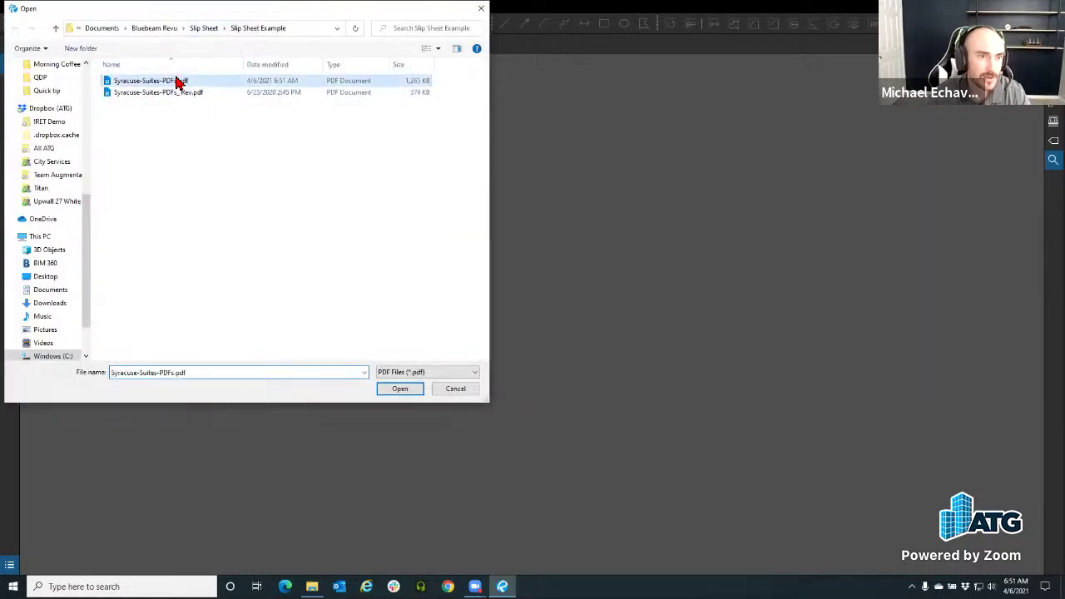
{"action": "left_click", "coordinate": [386, 389]}
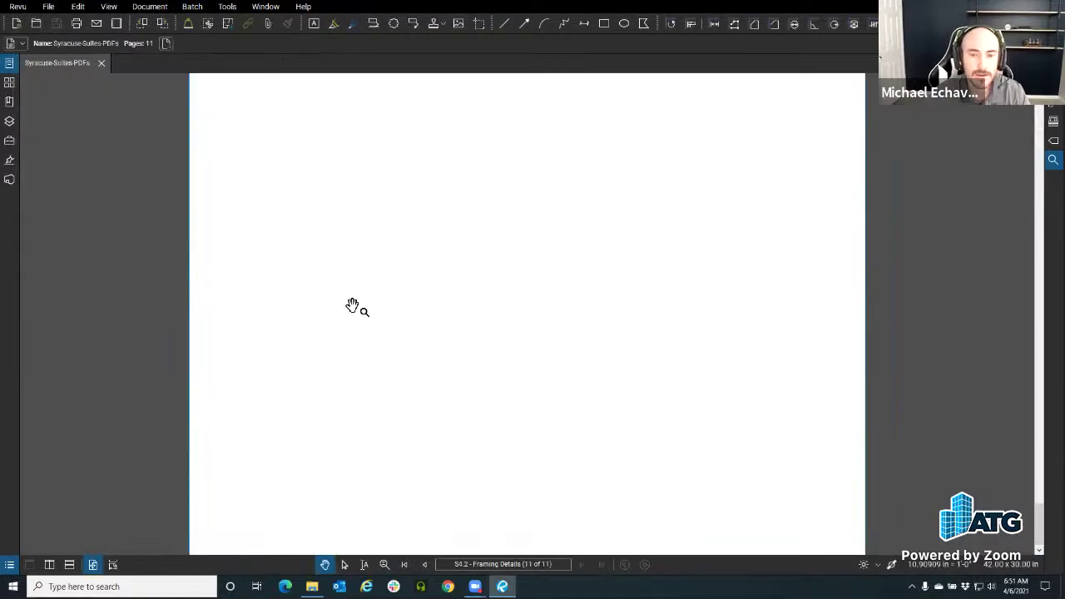
Step: Go to the first page and compare the revised S0.0 General Notes sheet with its superseded version
{"action": "left_click", "coordinate": [404, 564]}
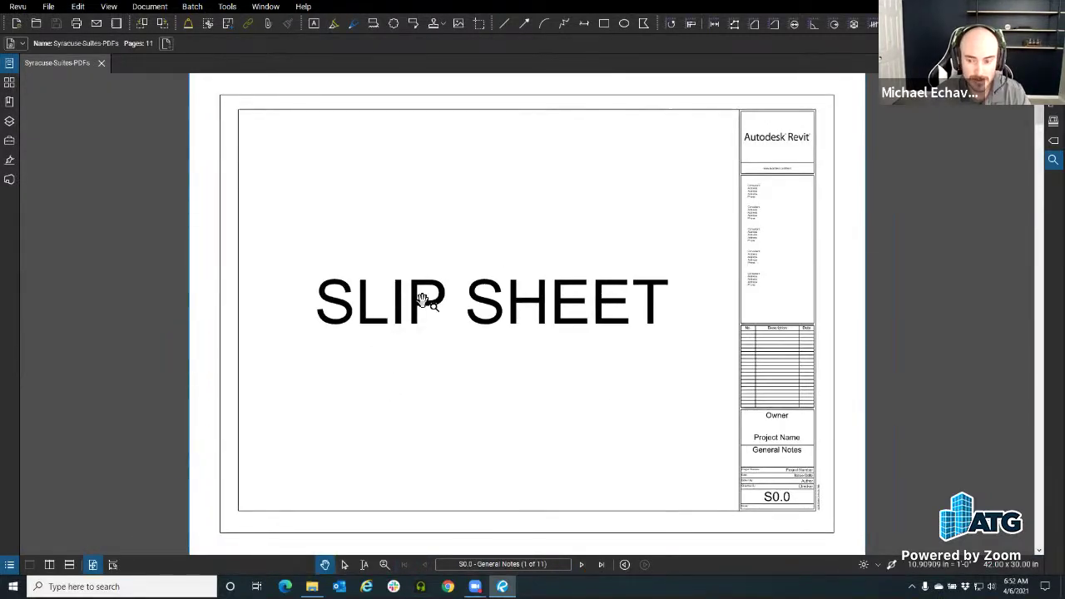
{"action": "left_click", "coordinate": [581, 564]}
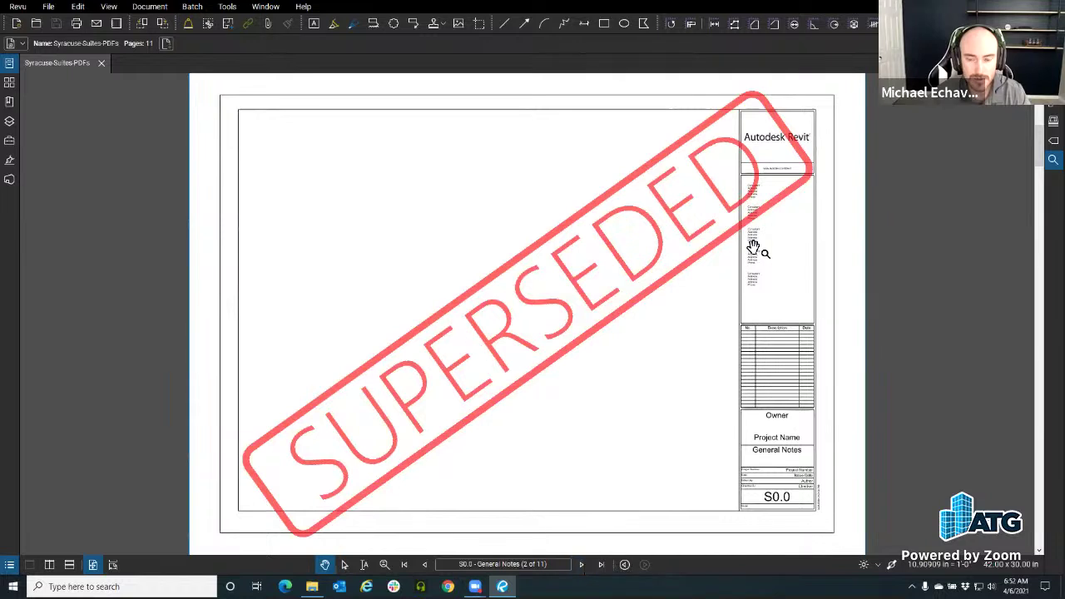
{"action": "left_click", "coordinate": [426, 564]}
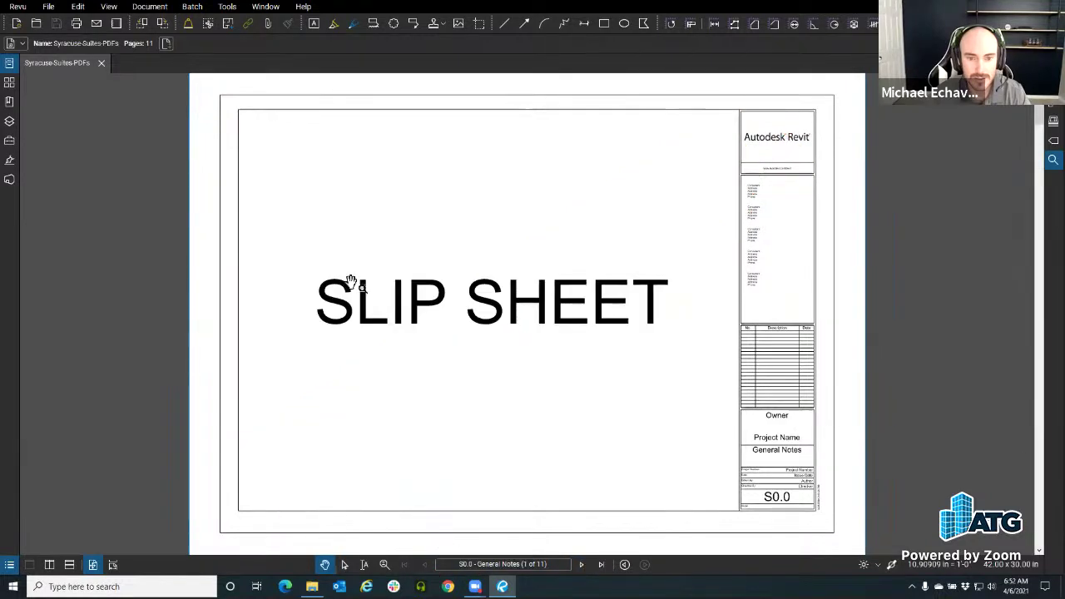
{"action": "left_click", "coordinate": [582, 565]}
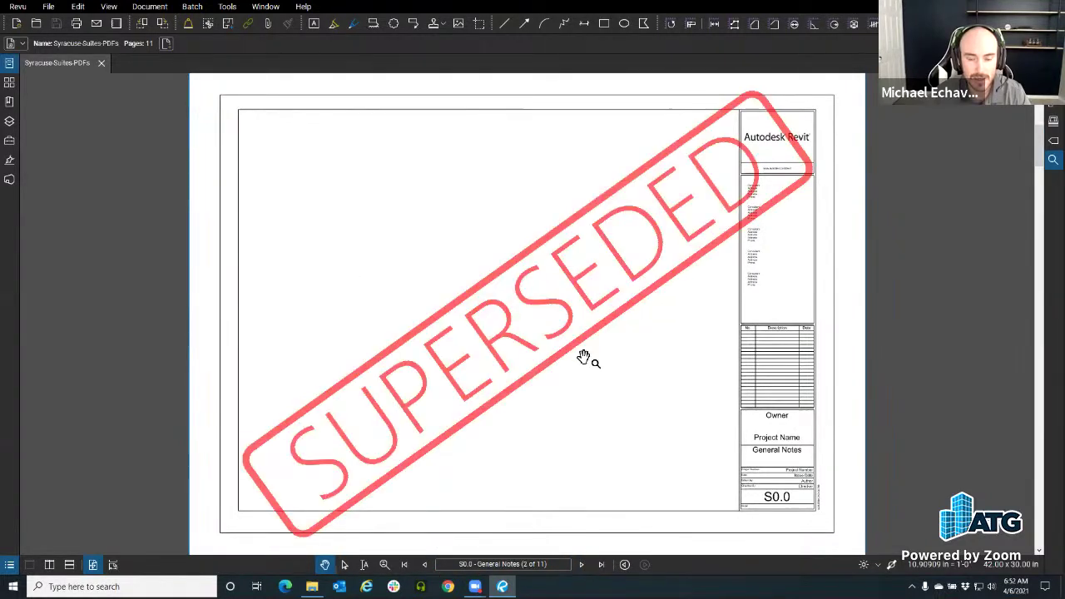
Step: Page forward through the foundation and framing sheets up to the revised S4.1 Framing Details sheet
{"action": "left_click", "coordinate": [582, 565]}
{"action": "left_click", "coordinate": [582, 565]}
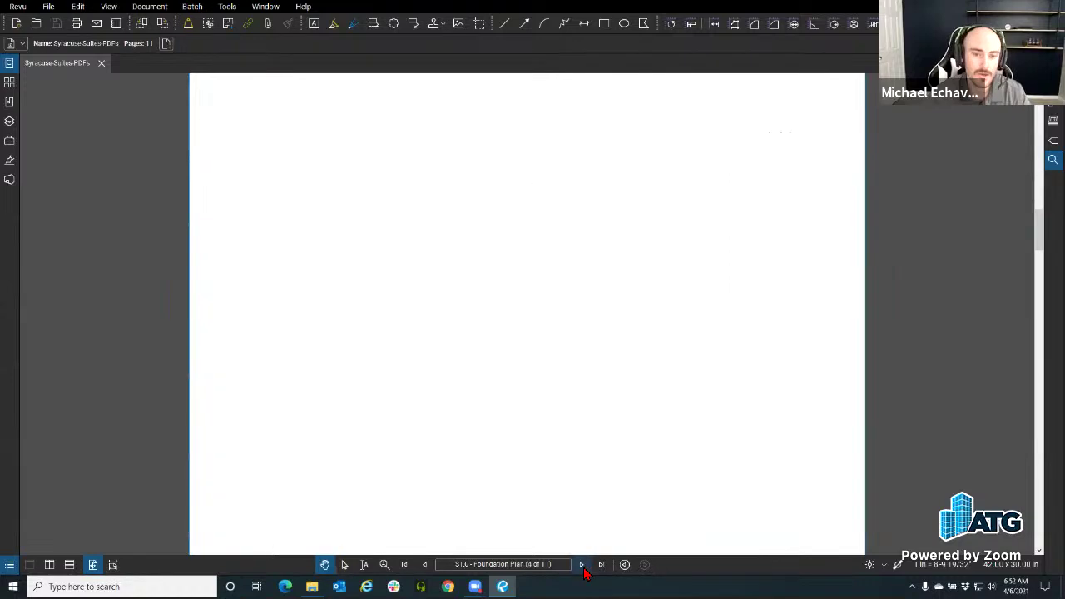
{"action": "left_click", "coordinate": [581, 565]}
{"action": "left_click", "coordinate": [581, 564]}
{"action": "left_click", "coordinate": [582, 565]}
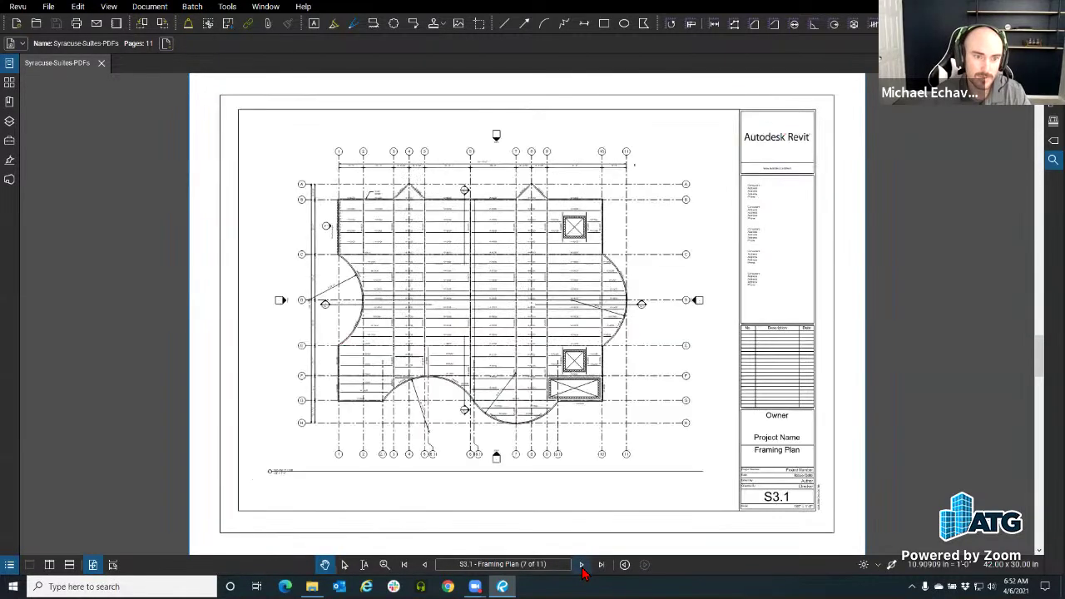
{"action": "left_click", "coordinate": [582, 565]}
{"action": "left_click", "coordinate": [582, 565]}
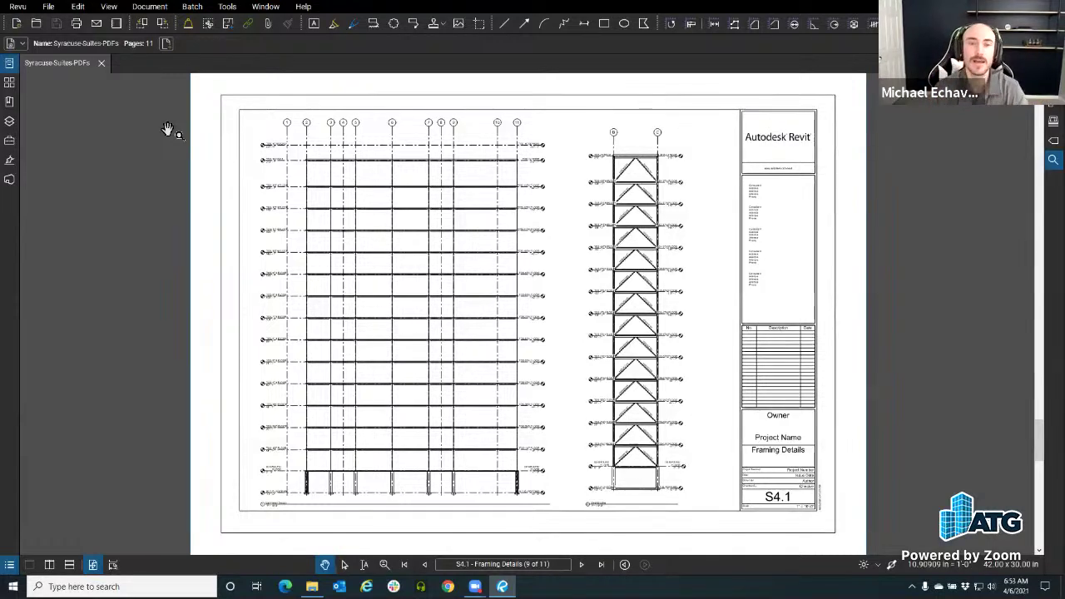
Step: Close the Syracuse-Suites-PDFs document and bring up the Sets view for managing drawing sets
{"action": "left_click", "coordinate": [102, 63]}
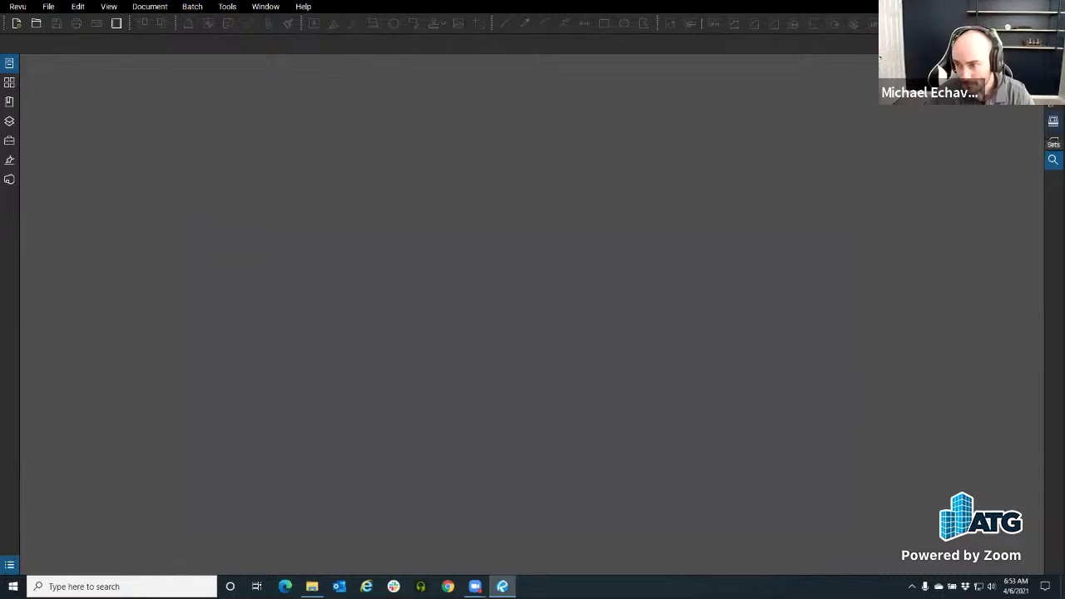
{"action": "left_click", "coordinate": [1053, 120]}
{"action": "right_click", "coordinate": [954, 175]}
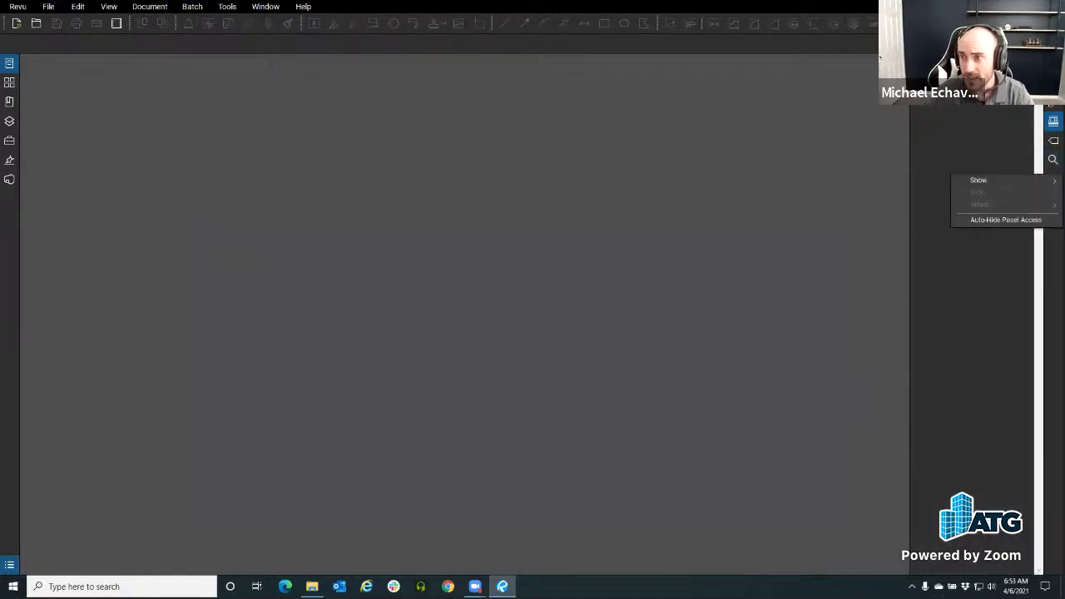
{"action": "mouse_move", "coordinate": [982, 180]}
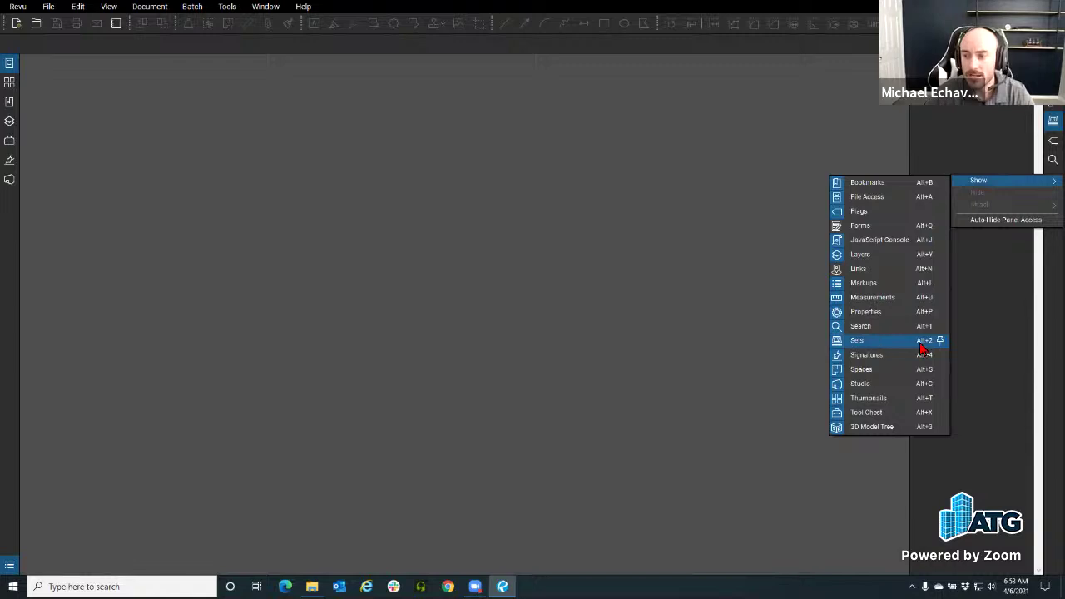
{"action": "left_click", "coordinate": [1017, 295]}
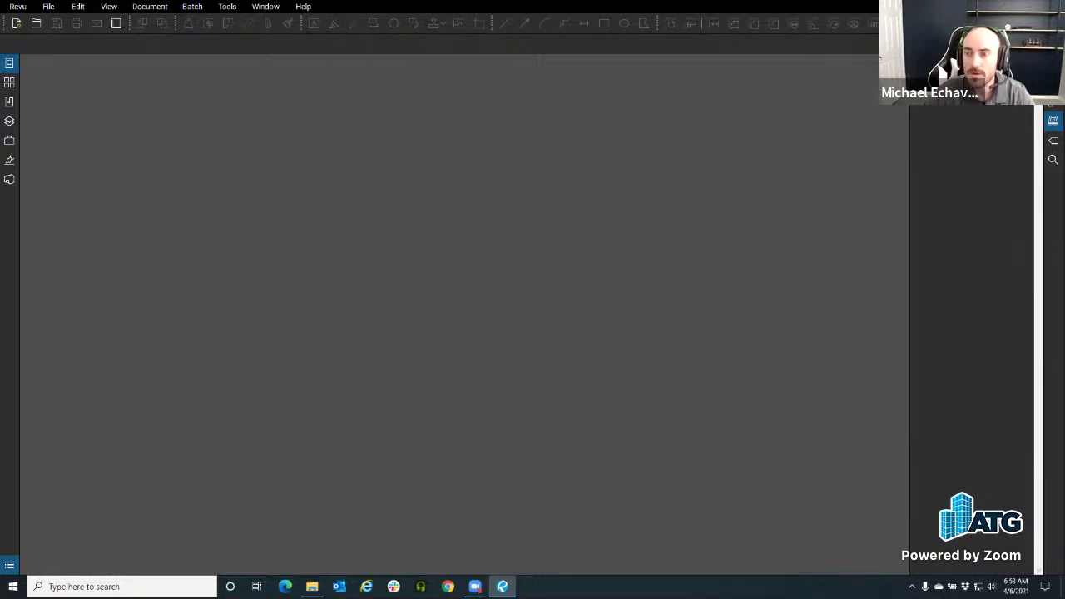
Step: Bring up the set commands and start opening an existing drawing set from disk
{"action": "left_click", "coordinate": [920, 67]}
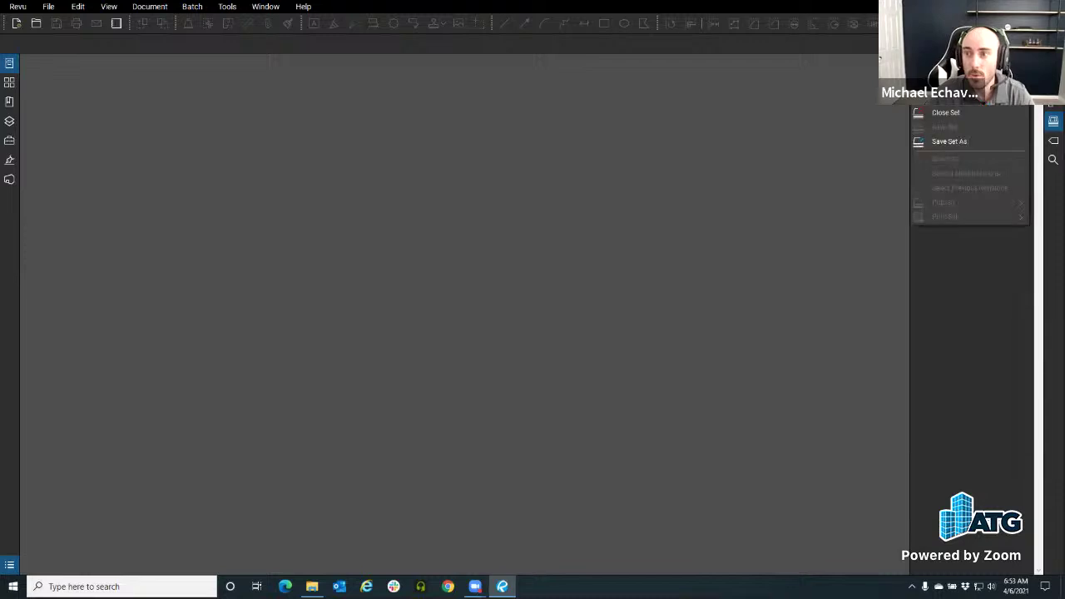
{"action": "left_click", "coordinate": [920, 66]}
{"action": "left_click", "coordinate": [920, 67]}
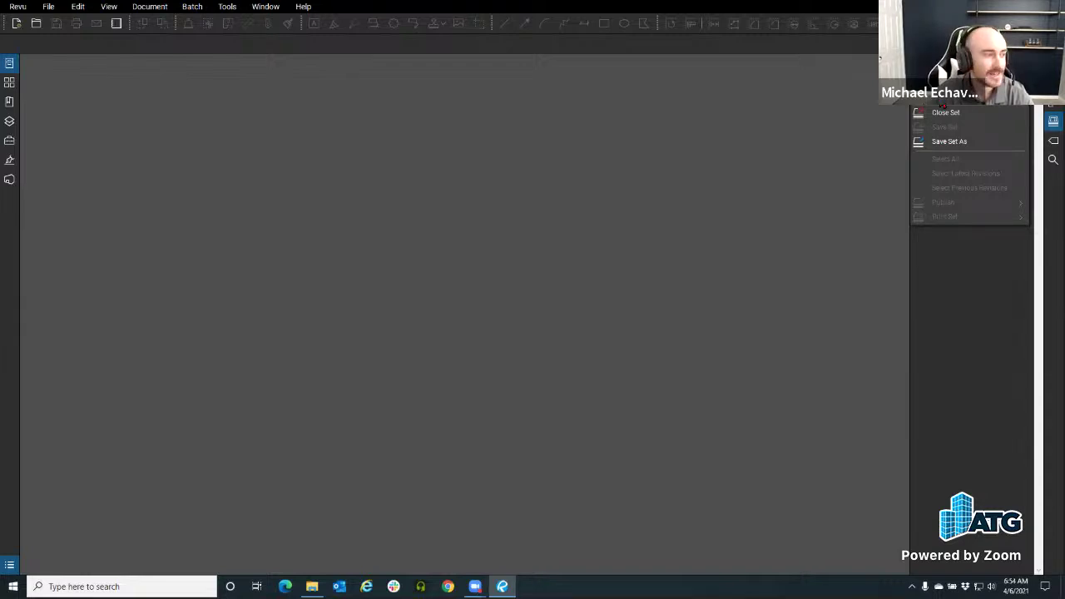
{"action": "left_click", "coordinate": [942, 104]}
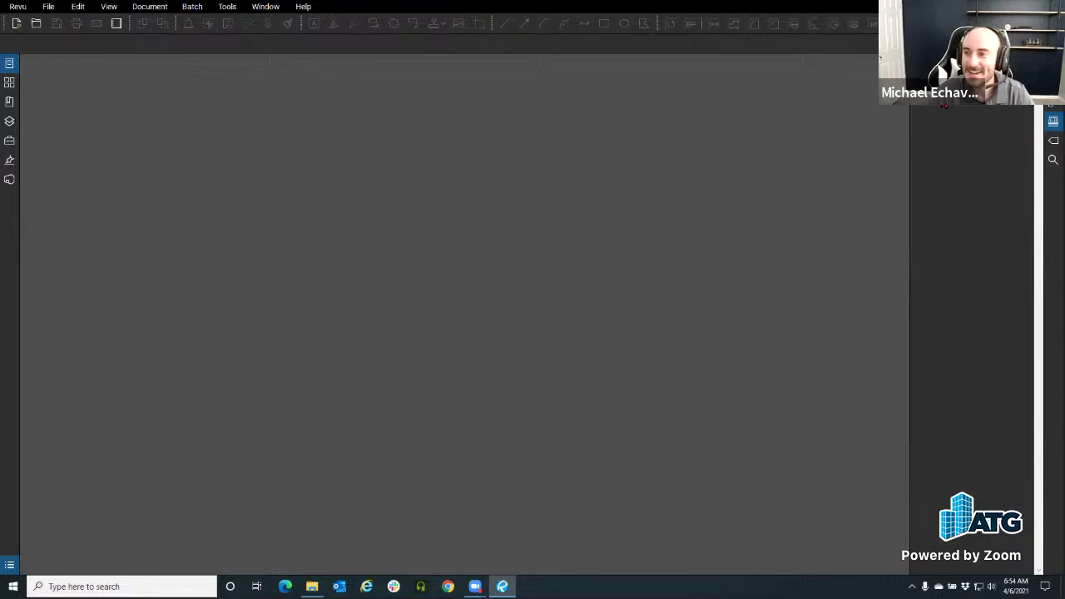
{"action": "left_click", "coordinate": [565, 389]}
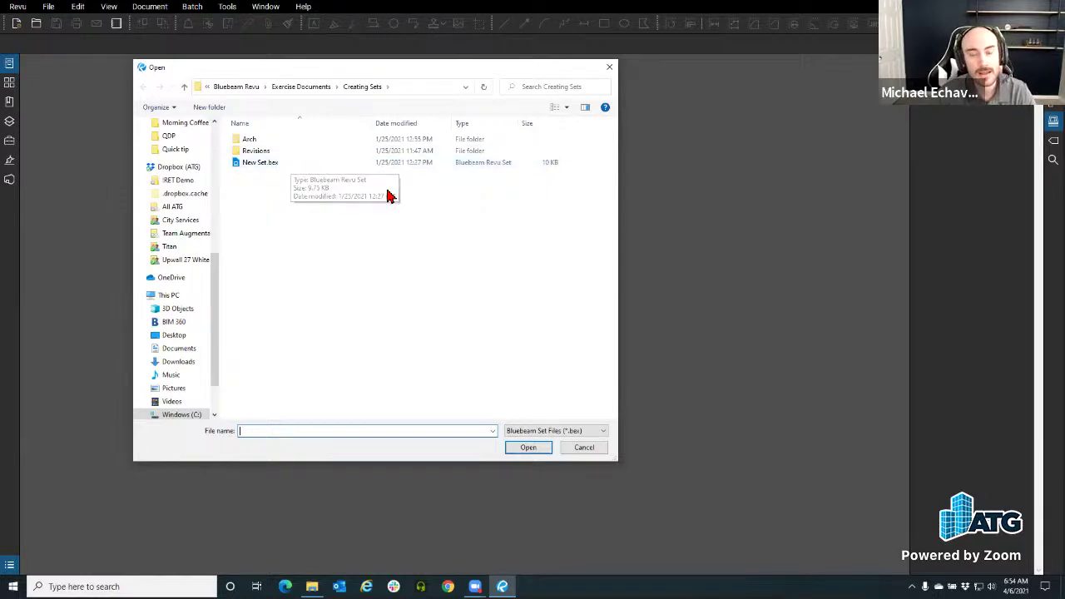
Step: Check the Arch and Revisions subfolders for set files, and select New Set.bex in the Creating Sets folder
{"action": "double_click", "coordinate": [262, 142]}
{"action": "double_click", "coordinate": [273, 147]}
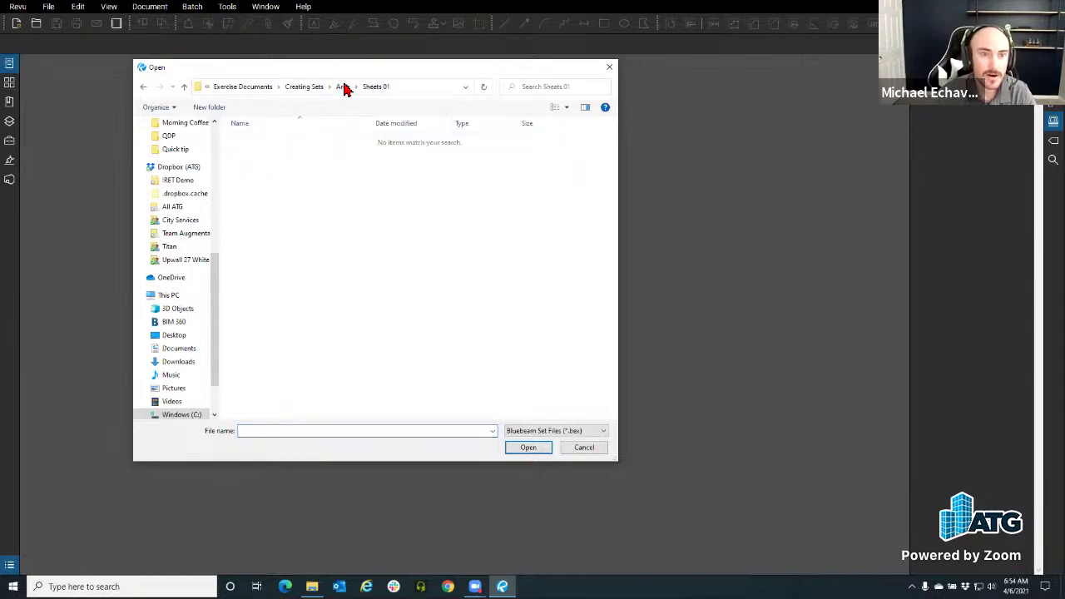
{"action": "left_click", "coordinate": [316, 87]}
{"action": "double_click", "coordinate": [261, 152]}
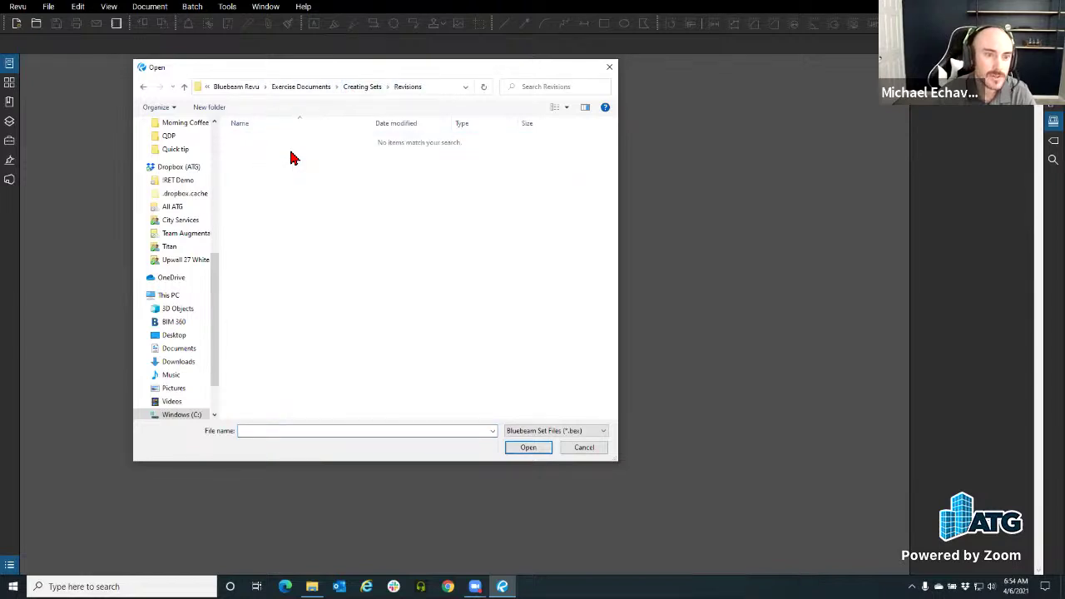
{"action": "left_click", "coordinate": [351, 87]}
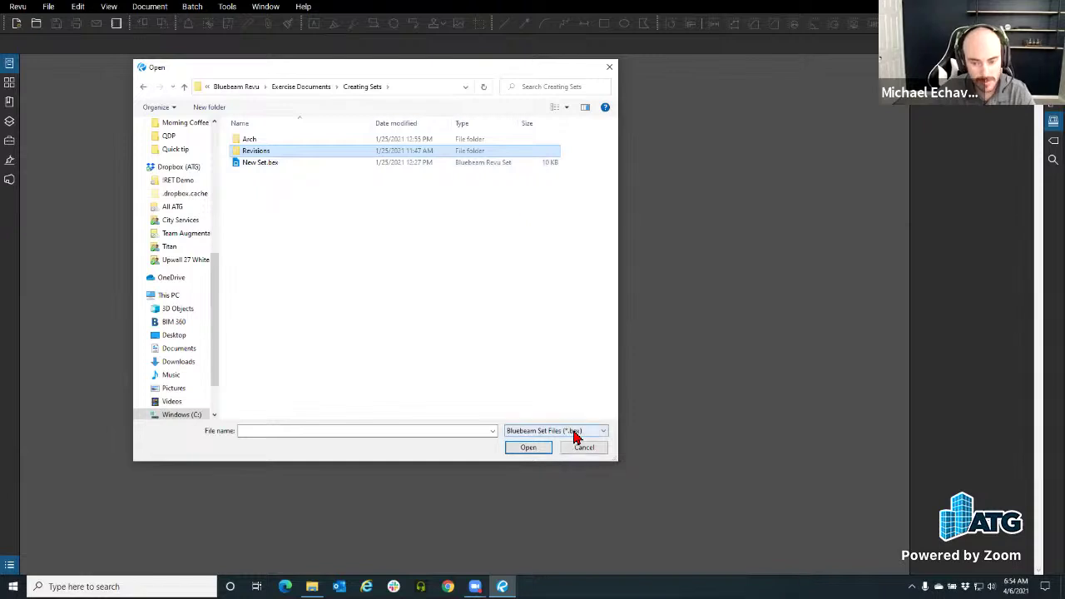
{"action": "left_click", "coordinate": [247, 163]}
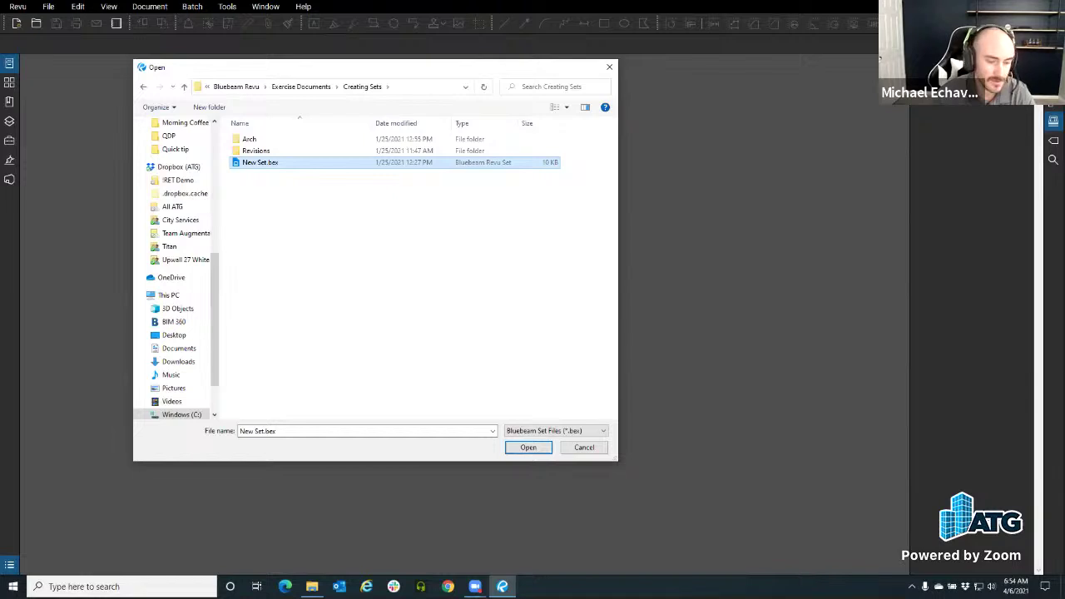
Step: In File Explorer, examine the individual sheet PDFs in the Creating Sets folder, and close the folder window
{"action": "left_click", "coordinate": [311, 587]}
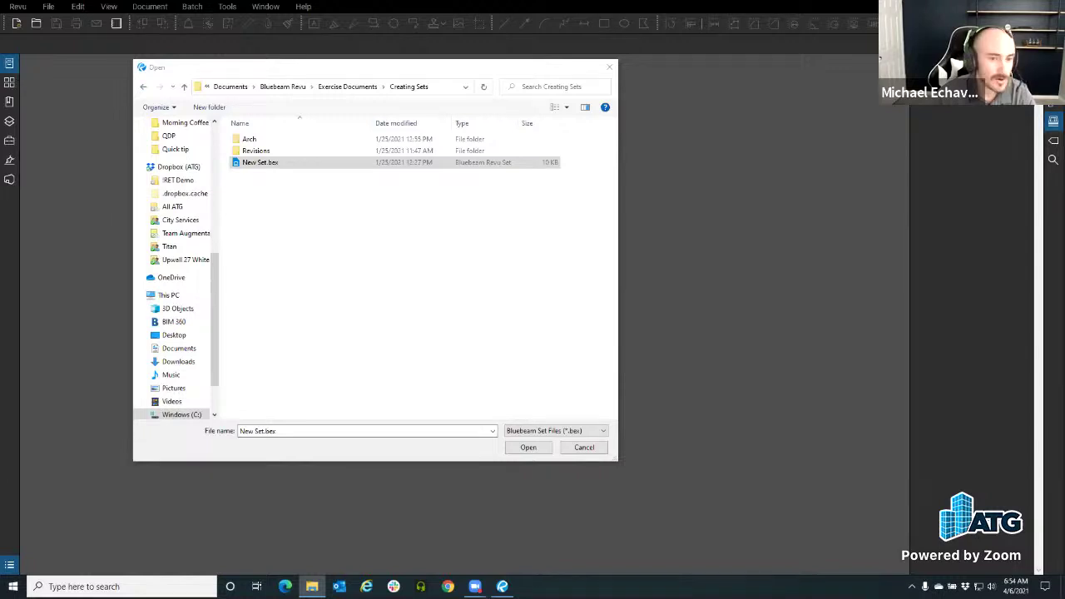
{"action": "left_click", "coordinate": [312, 587]}
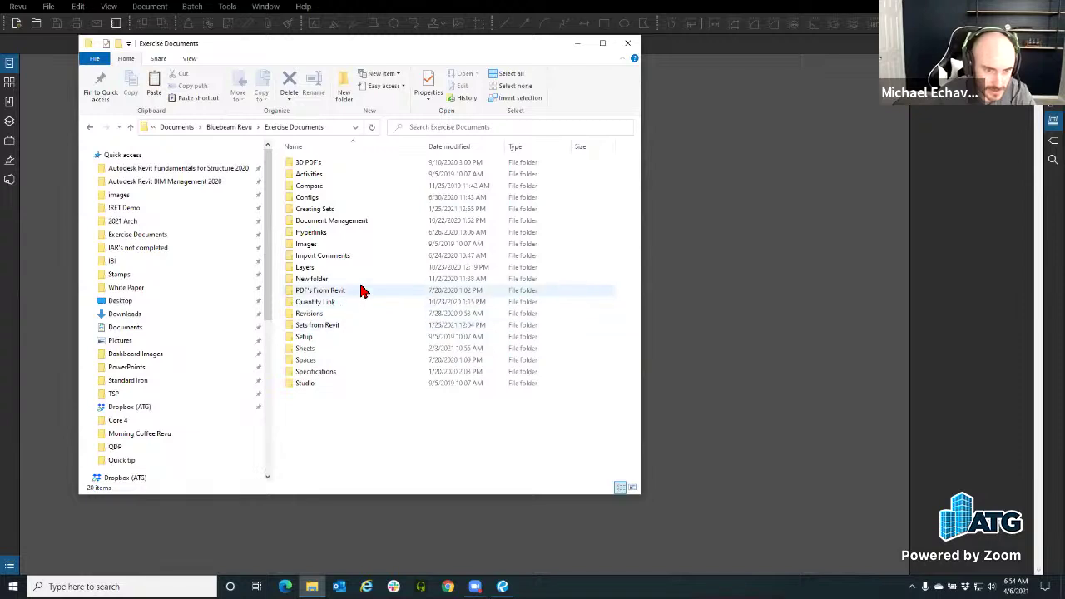
{"action": "double_click", "coordinate": [345, 209]}
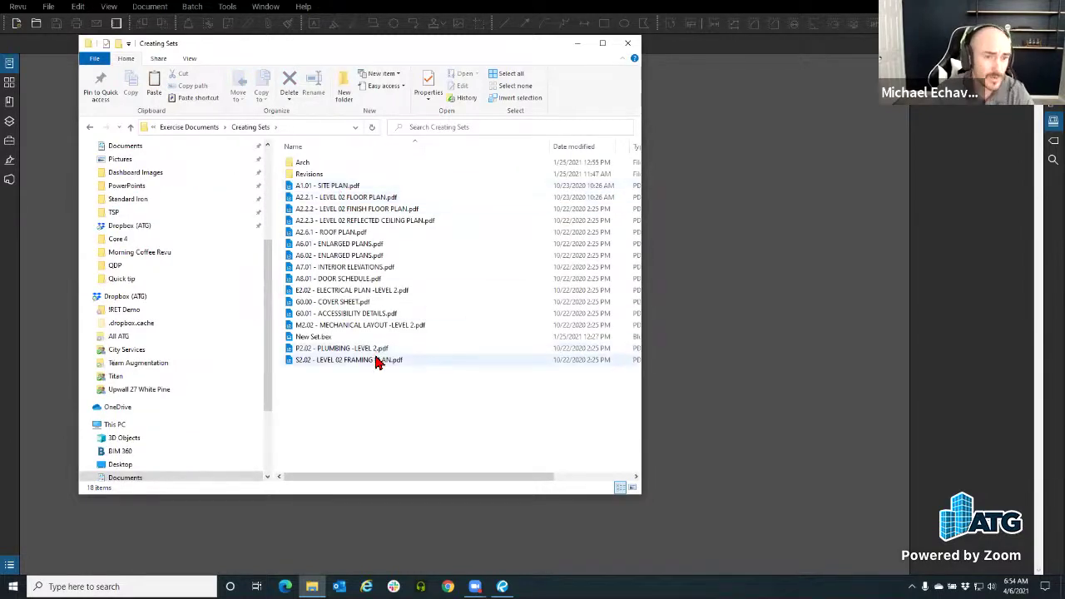
{"action": "left_click_drag", "start_coordinate": [647, 193], "coordinate": [925, 200]}
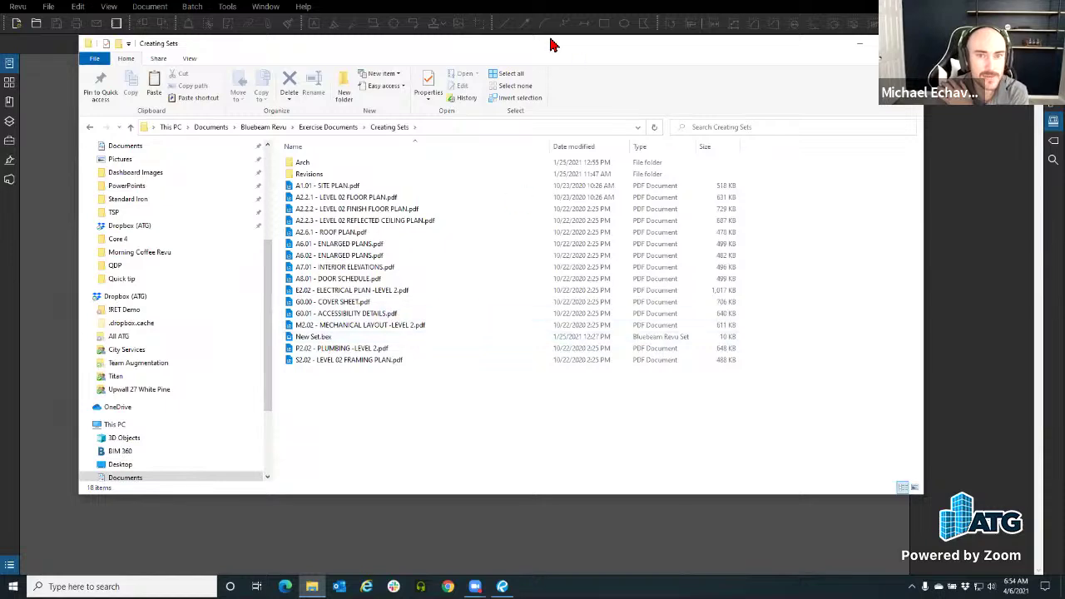
{"action": "left_click_drag", "start_coordinate": [540, 45], "coordinate": [486, 311]}
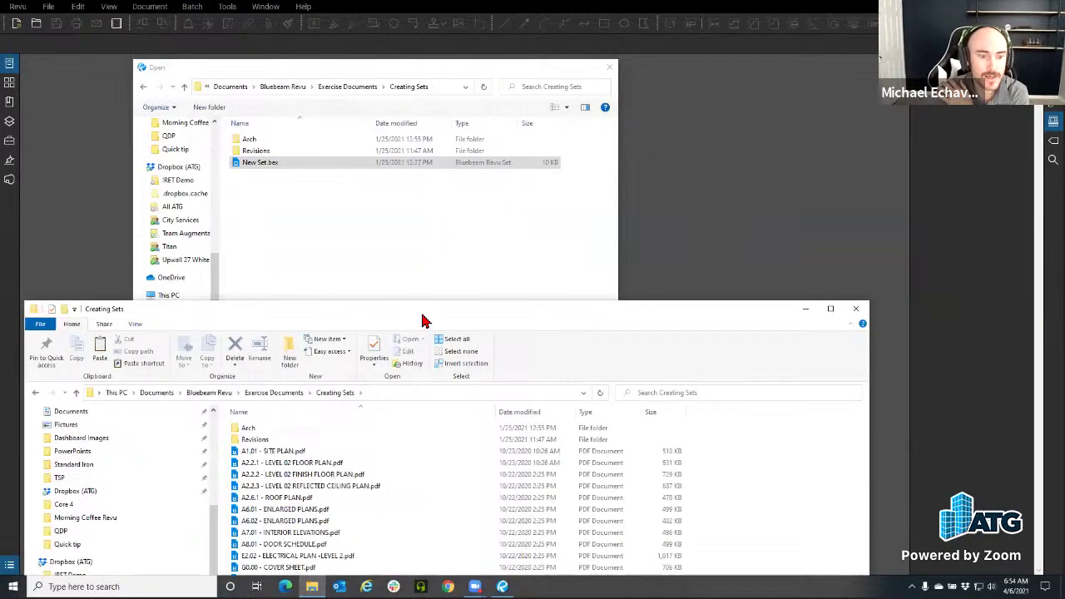
{"action": "left_click_drag", "start_coordinate": [421, 313], "coordinate": [470, 58]}
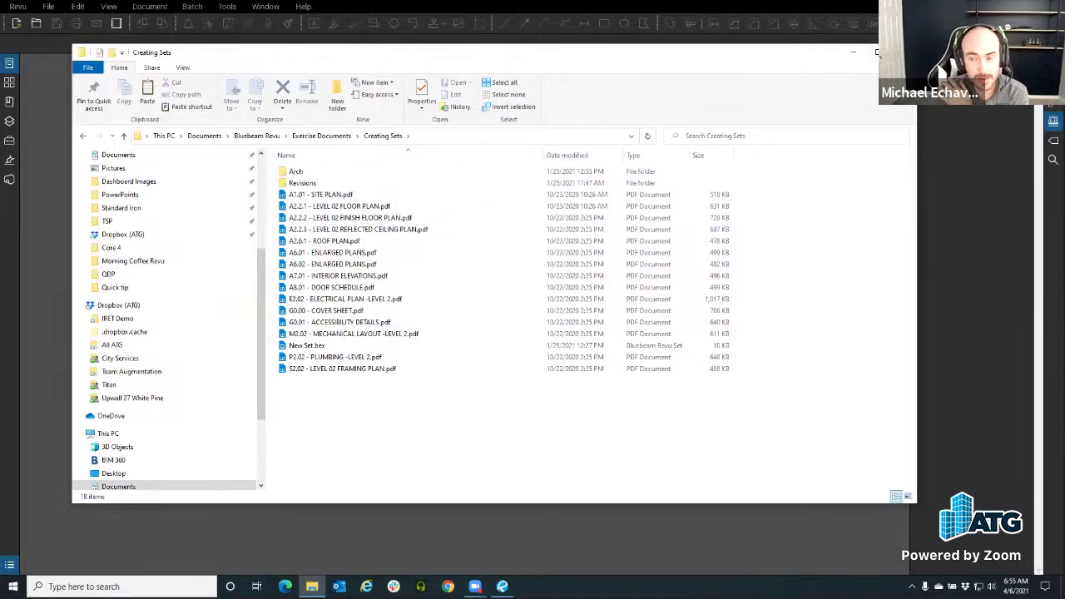
{"action": "left_click", "coordinate": [898, 53]}
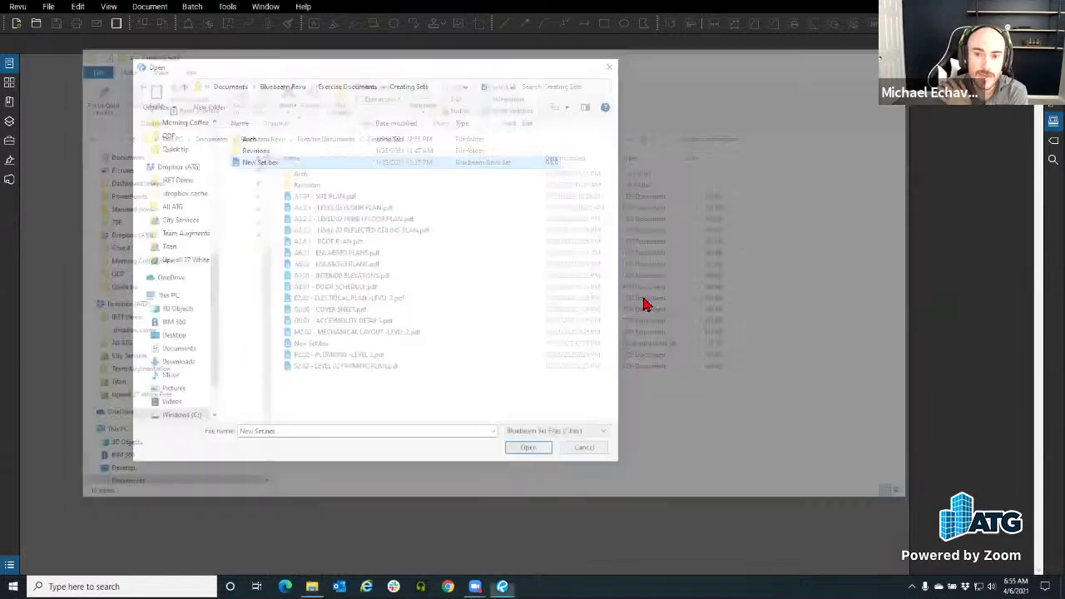
Step: Open the selected New Set.bex, collapse its Architectural category, and expand the category containing the G0.00 and G0.01 sheets
{"action": "left_click", "coordinate": [529, 447]}
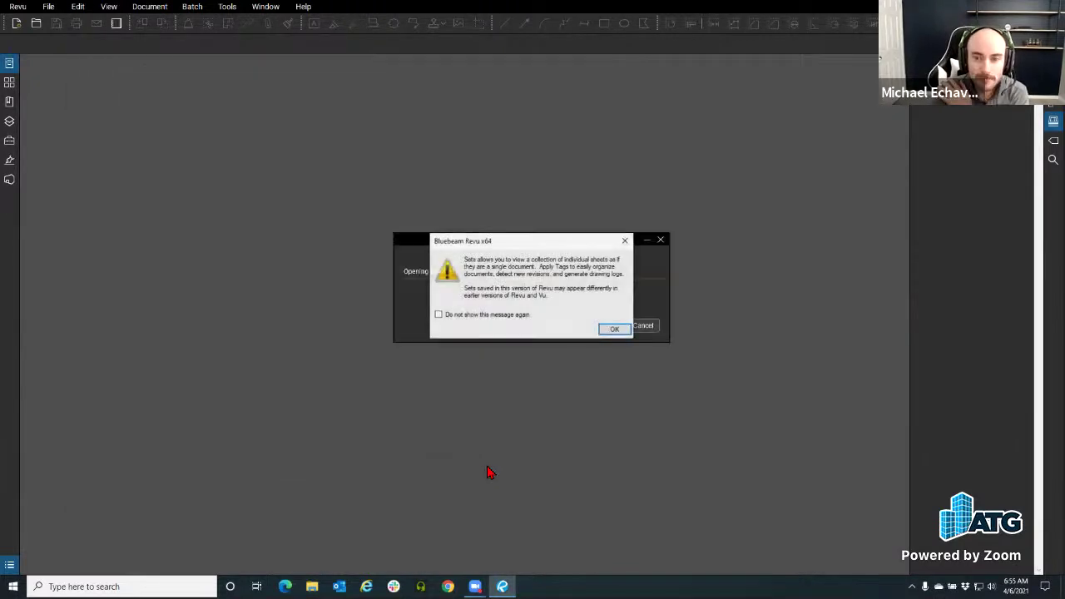
{"action": "left_click", "coordinate": [611, 330]}
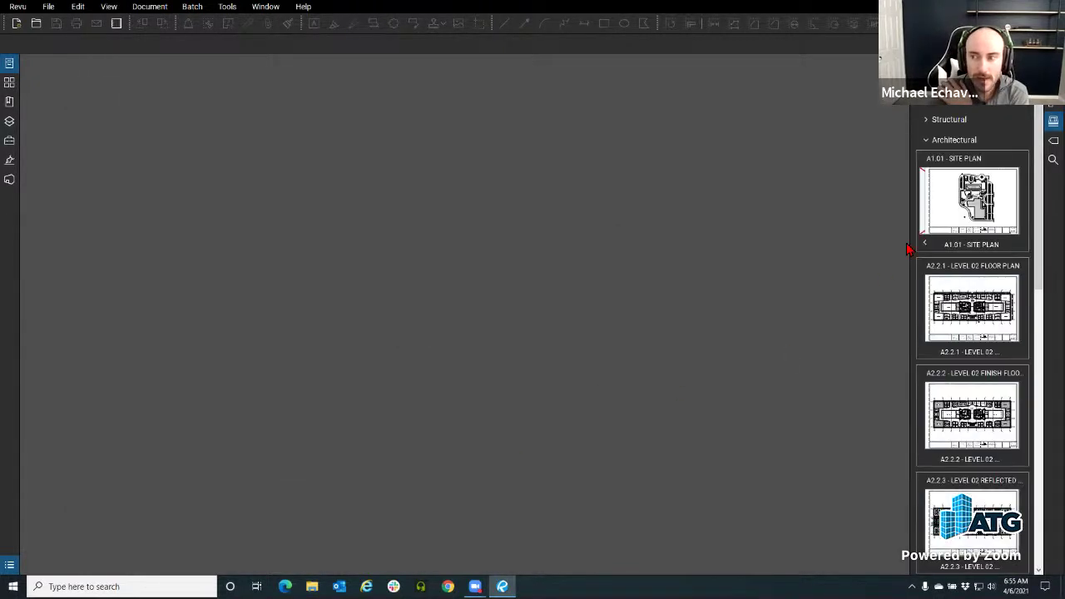
{"action": "left_click", "coordinate": [948, 140]}
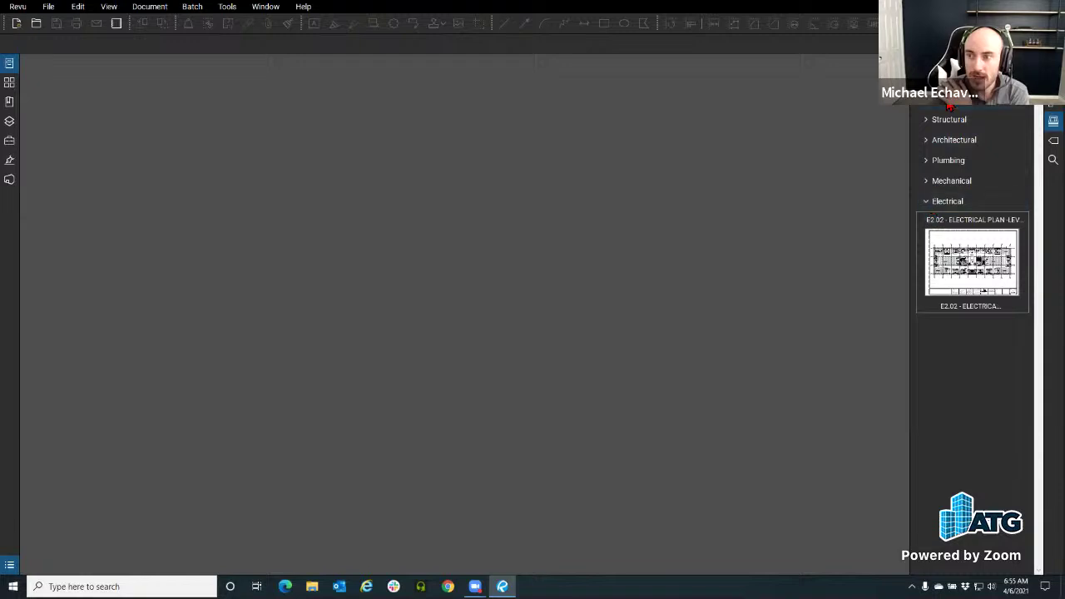
{"action": "left_click", "coordinate": [923, 202]}
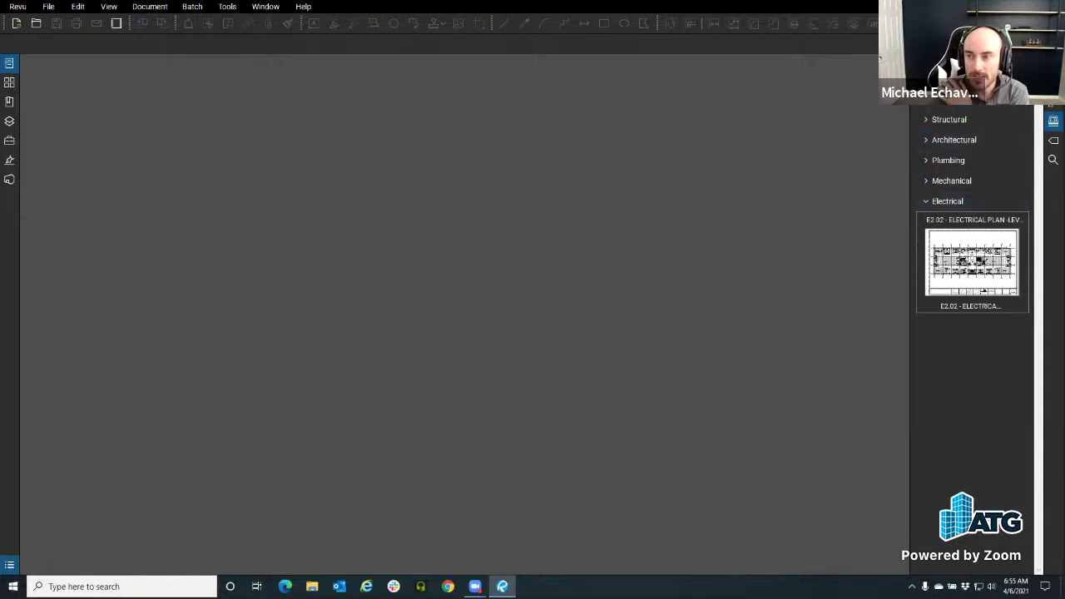
{"action": "left_click", "coordinate": [930, 96]}
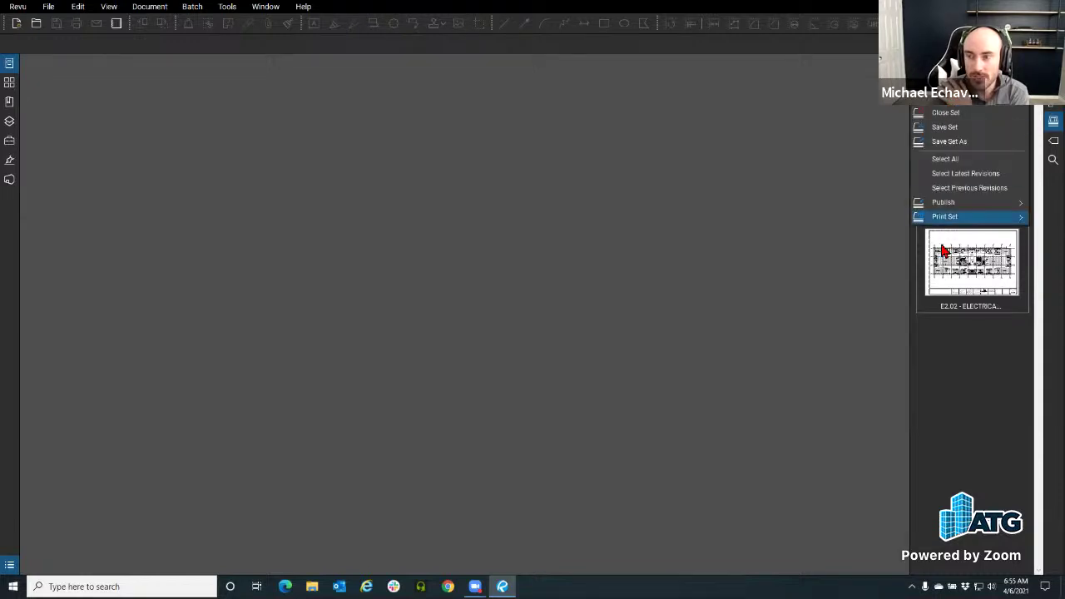
{"action": "left_click", "coordinate": [988, 365]}
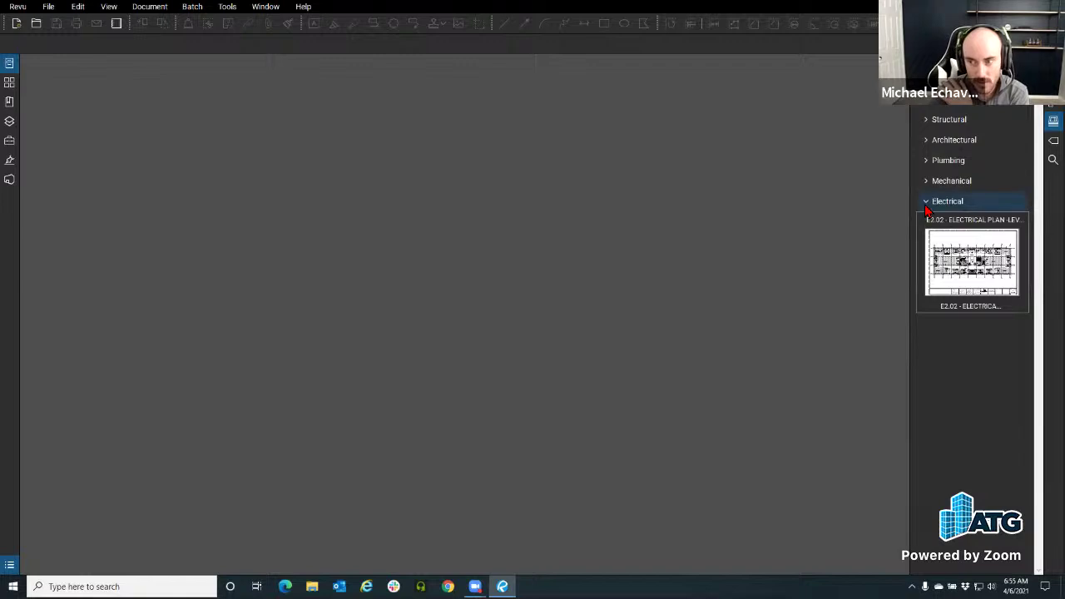
{"action": "left_click", "coordinate": [927, 108]}
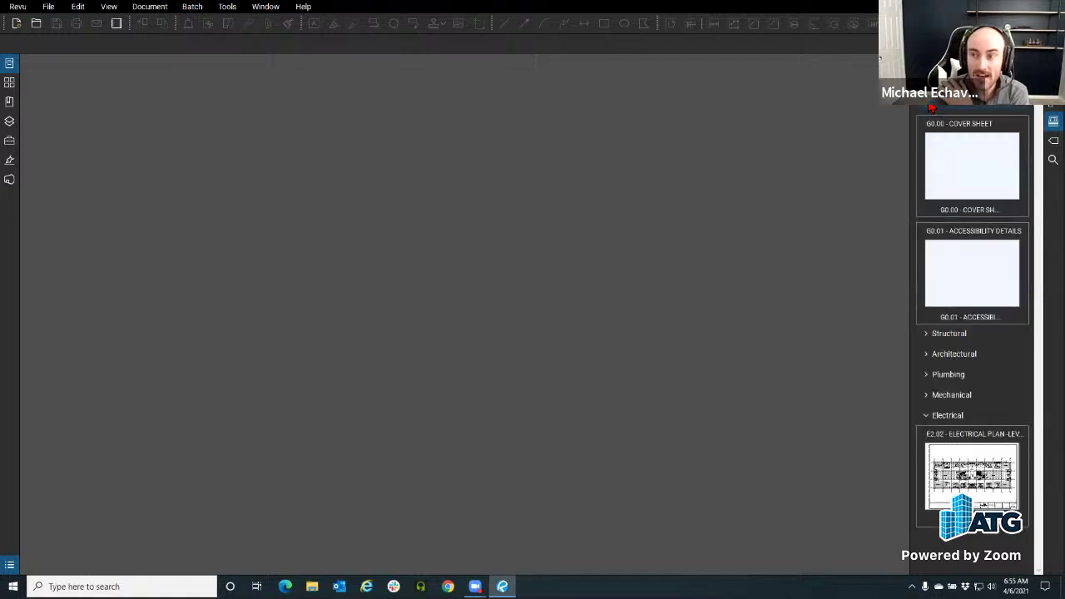
Step: Open the G0.00 Cover Sheet and page through the set to E2.02 Electrical Plan and back to G0.01
{"action": "left_click", "coordinate": [969, 153]}
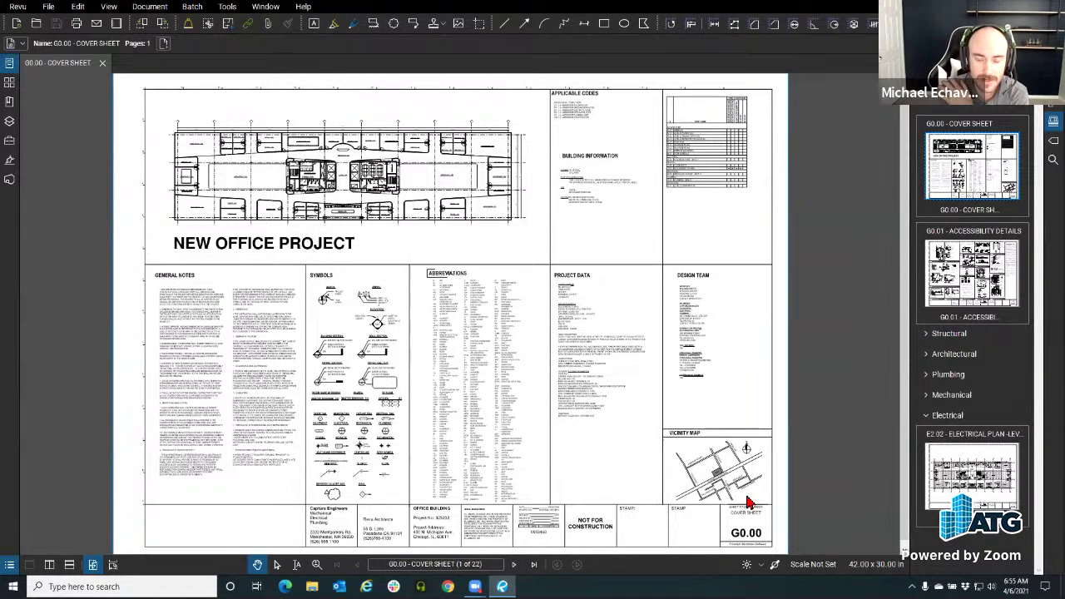
{"action": "left_click", "coordinate": [514, 565]}
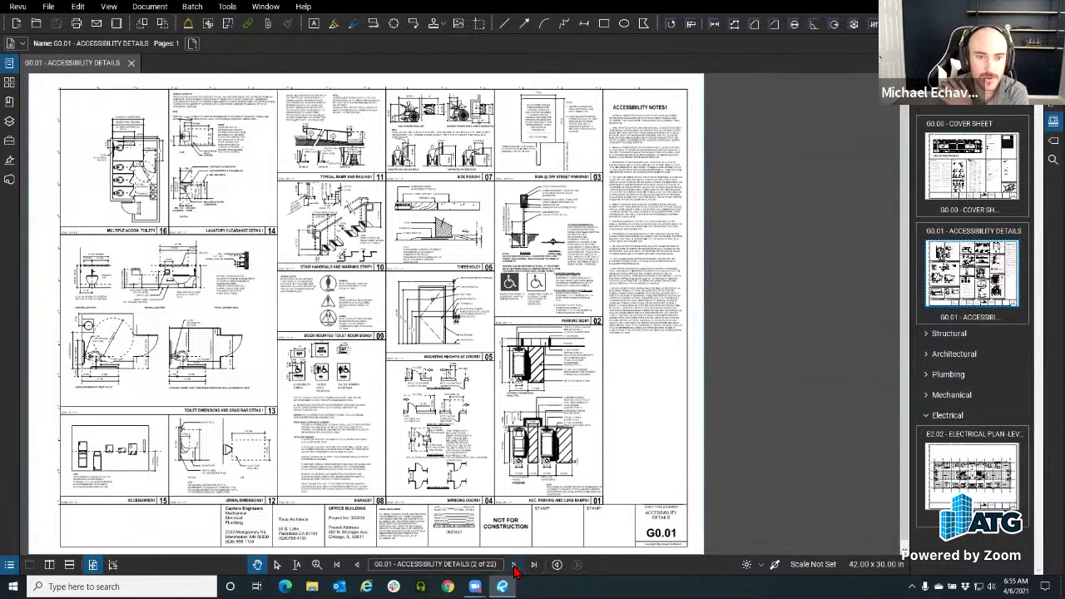
{"action": "left_click", "coordinate": [513, 565]}
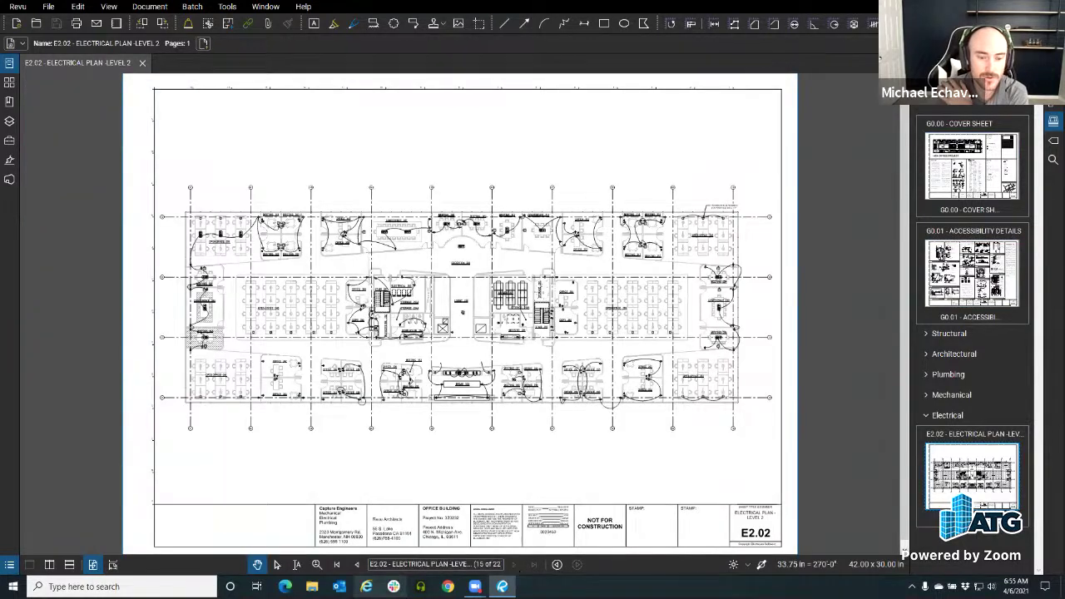
{"action": "left_click", "coordinate": [357, 565]}
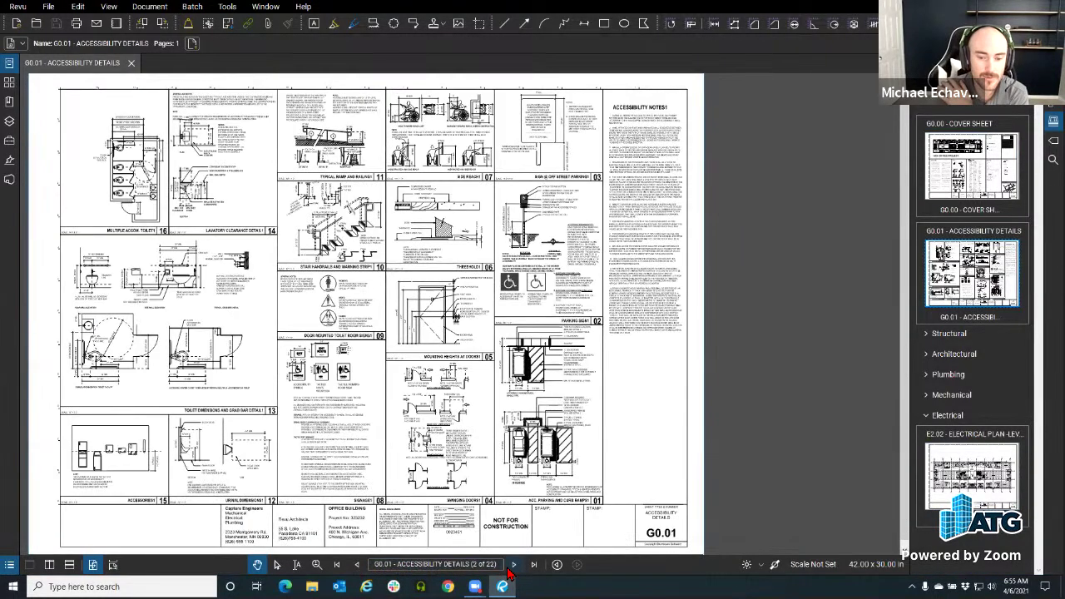
Step: Browse the discipline categories, open the M2.02 Mechanical Layout - Level 2 sheet from Mechanical, and collapse the Plumbing category
{"action": "left_click", "coordinate": [927, 333]}
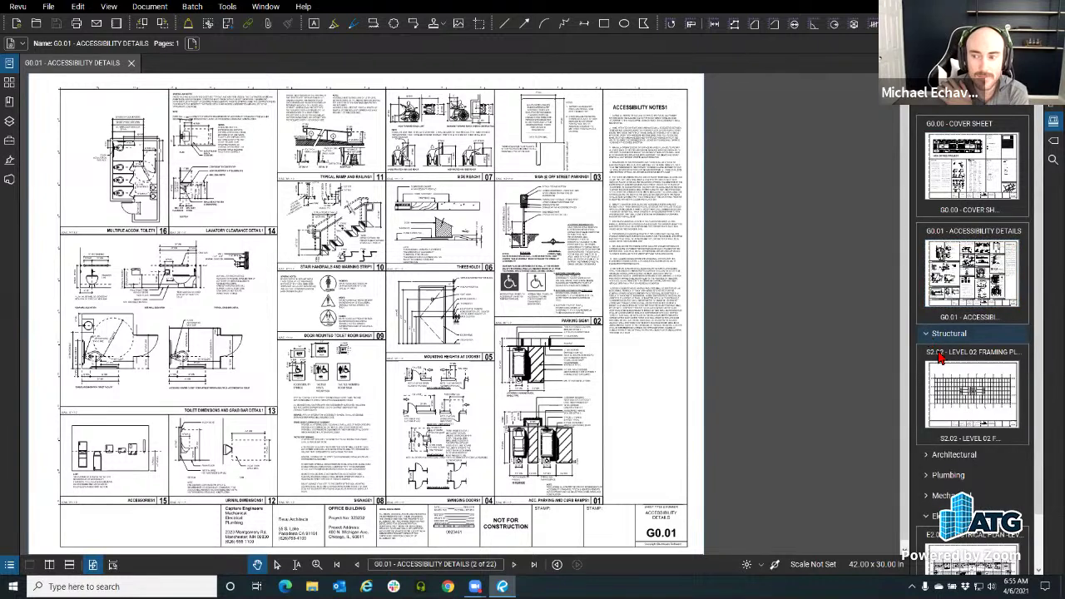
{"action": "left_click", "coordinate": [927, 333]}
{"action": "scroll", "coordinate": [972, 333], "scroll_direction": "down", "scroll_amount": 3}
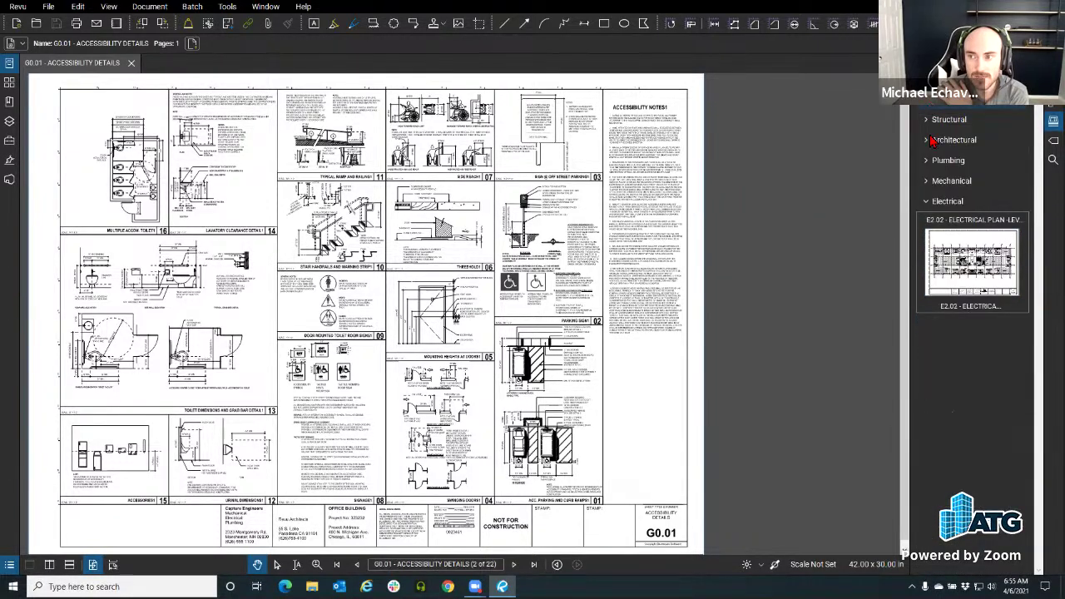
{"action": "left_click", "coordinate": [927, 160]}
{"action": "left_click", "coordinate": [930, 283]}
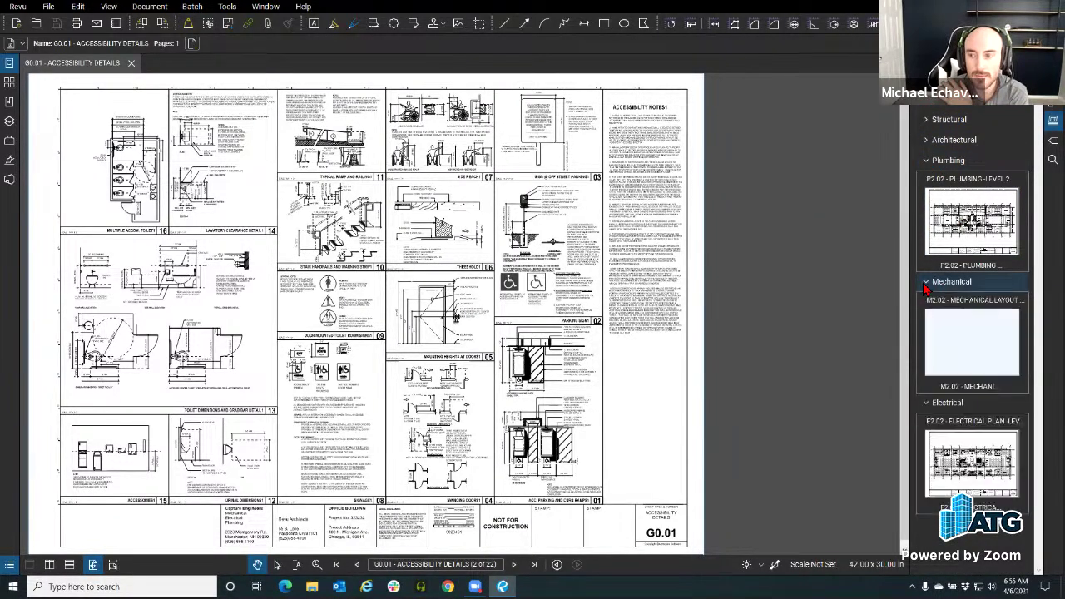
{"action": "left_click", "coordinate": [951, 331]}
{"action": "scroll", "coordinate": [332, 237], "scroll_direction": "down", "scroll_amount": 4}
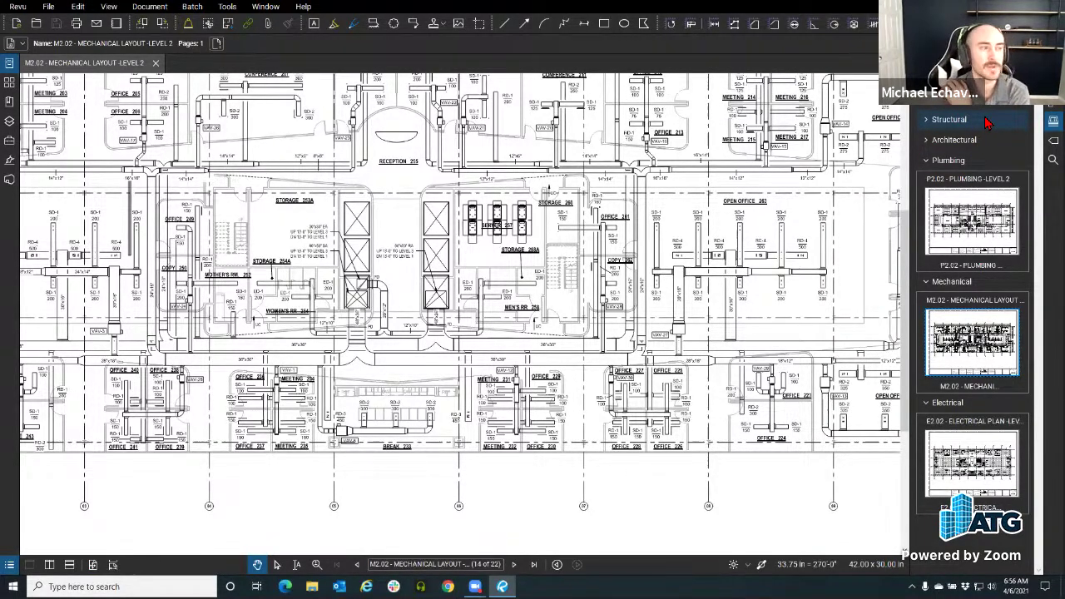
{"action": "left_click", "coordinate": [925, 159]}
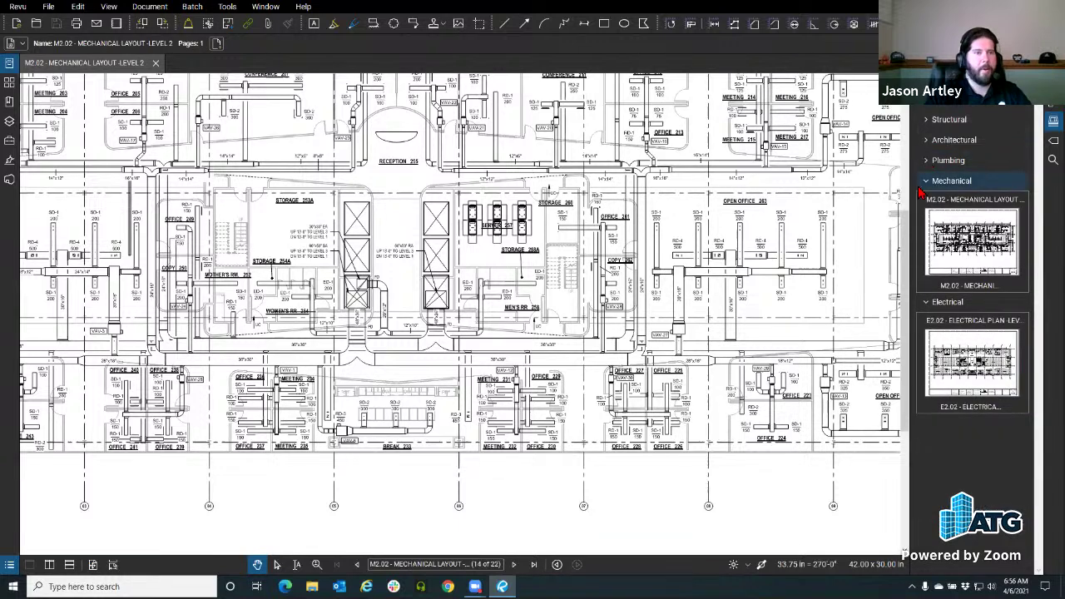
Step: Collapse the Mechanical category, check the page thumbnails, expand Architectural, open the A1.01 Site Plan sheet from the set, and close it
{"action": "left_click", "coordinate": [925, 180]}
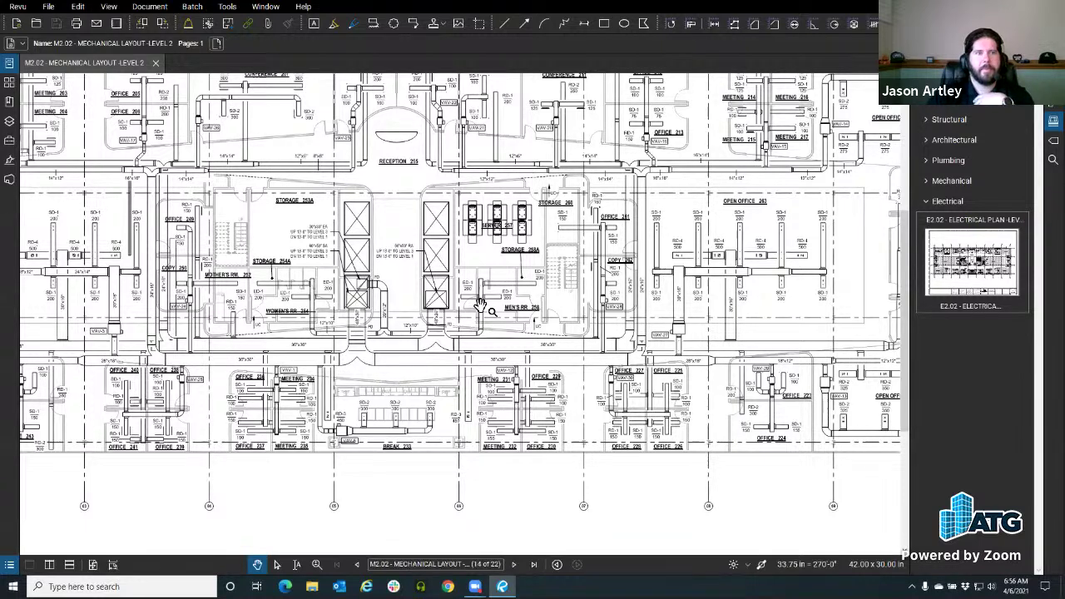
{"action": "left_click", "coordinate": [9, 83]}
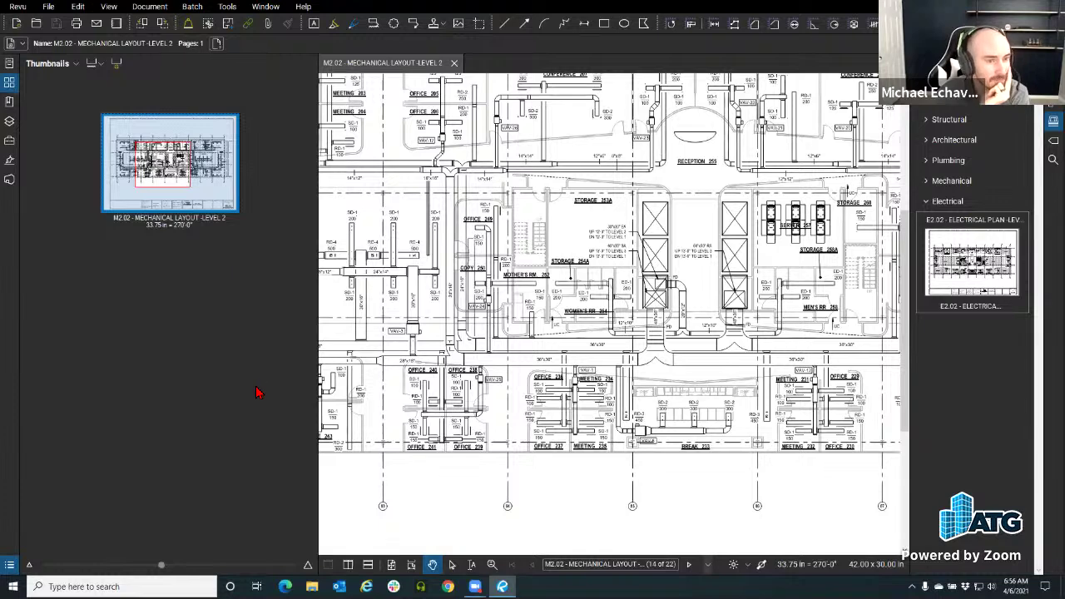
{"action": "left_click", "coordinate": [9, 82]}
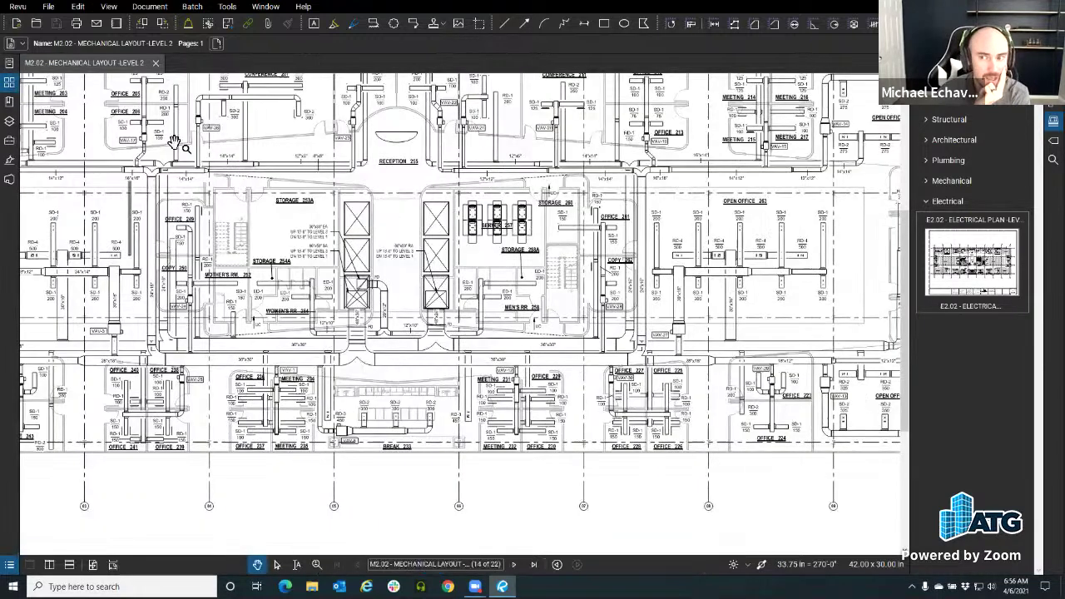
{"action": "left_click", "coordinate": [925, 141]}
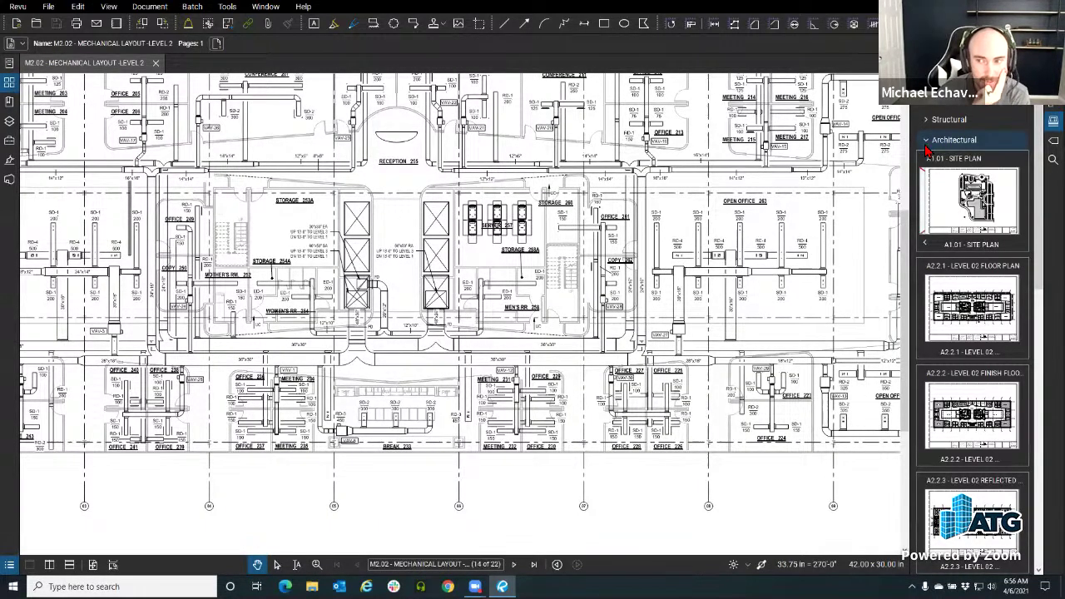
{"action": "left_click", "coordinate": [929, 200]}
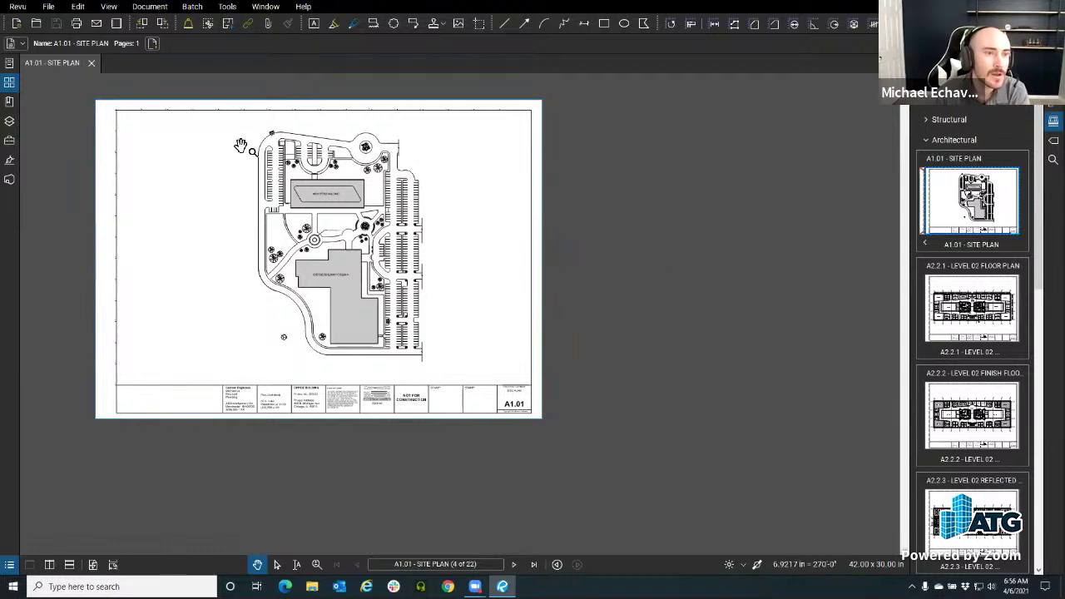
{"action": "left_click", "coordinate": [91, 64]}
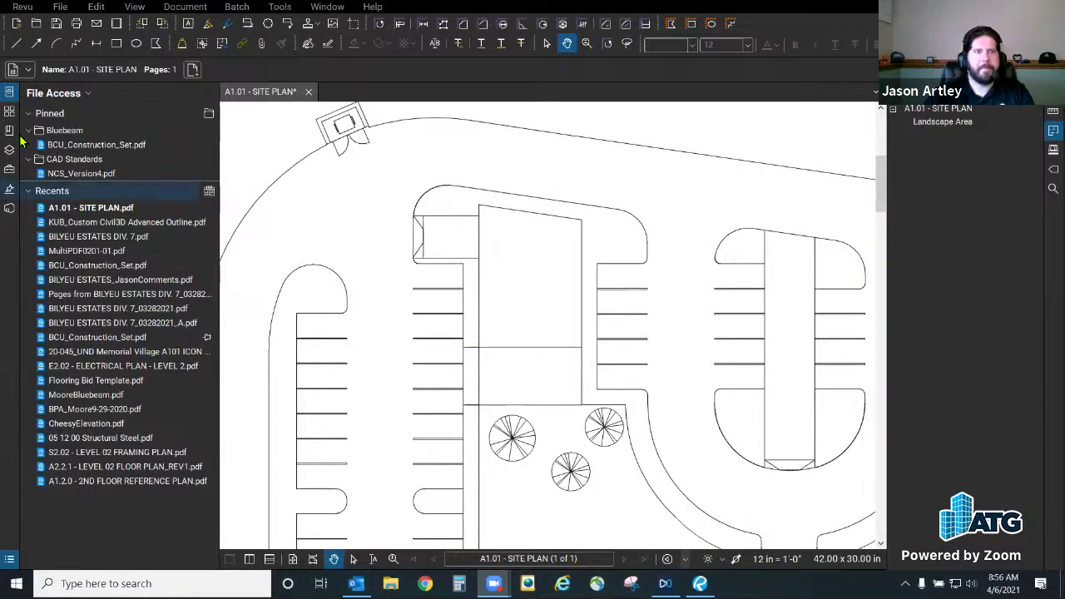
Step: Hide the file list and start the Dynamic Fill measurement tool on the parking area north of the new office building
{"action": "left_click", "coordinate": [10, 91]}
{"action": "left_click_drag", "start_coordinate": [525, 306], "coordinate": [565, 292]}
{"action": "left_click_drag", "start_coordinate": [873, 219], "coordinate": [877, 214]}
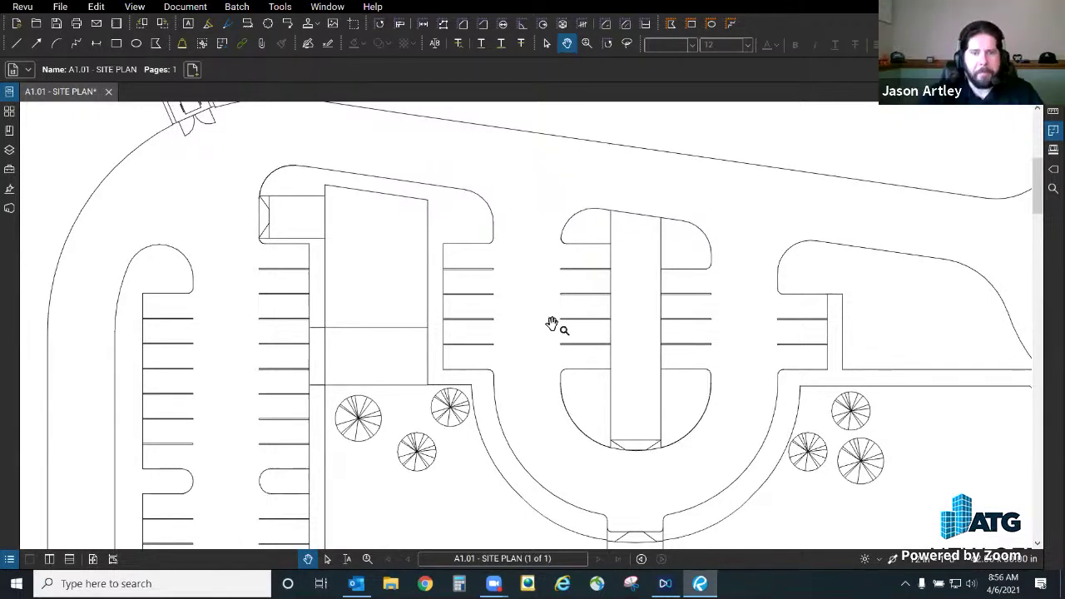
{"action": "scroll", "coordinate": [528, 338], "scroll_direction": "down", "scroll_amount": 3}
{"action": "left_click_drag", "start_coordinate": [610, 353], "coordinate": [620, 310]}
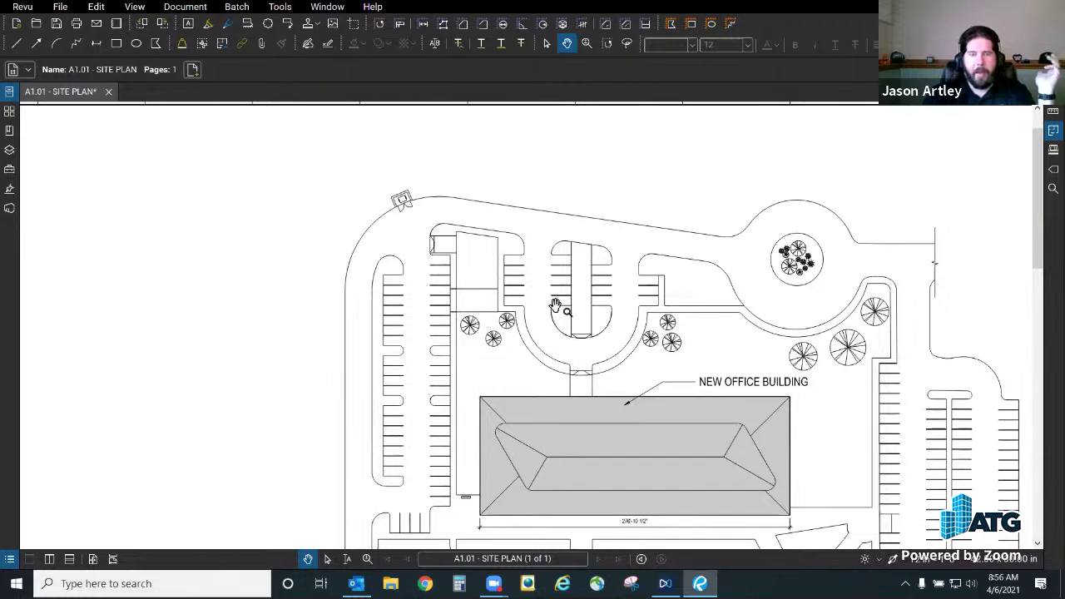
{"action": "left_click_drag", "start_coordinate": [549, 319], "coordinate": [508, 315]}
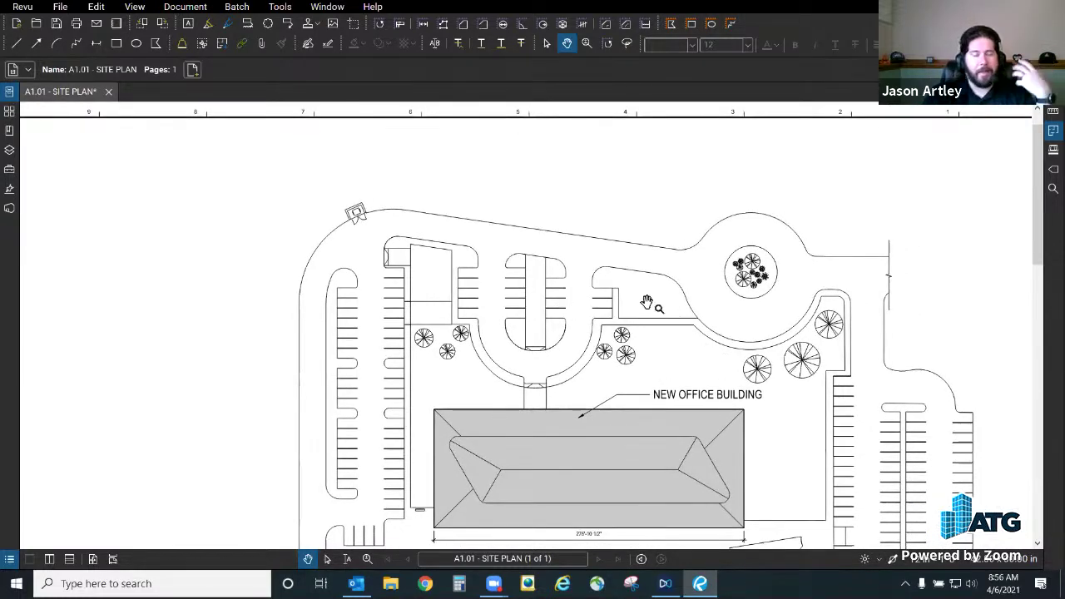
{"action": "scroll", "coordinate": [511, 287], "scroll_direction": "up", "scroll_amount": 1}
{"action": "scroll", "coordinate": [511, 287], "scroll_direction": "up", "scroll_amount": 1}
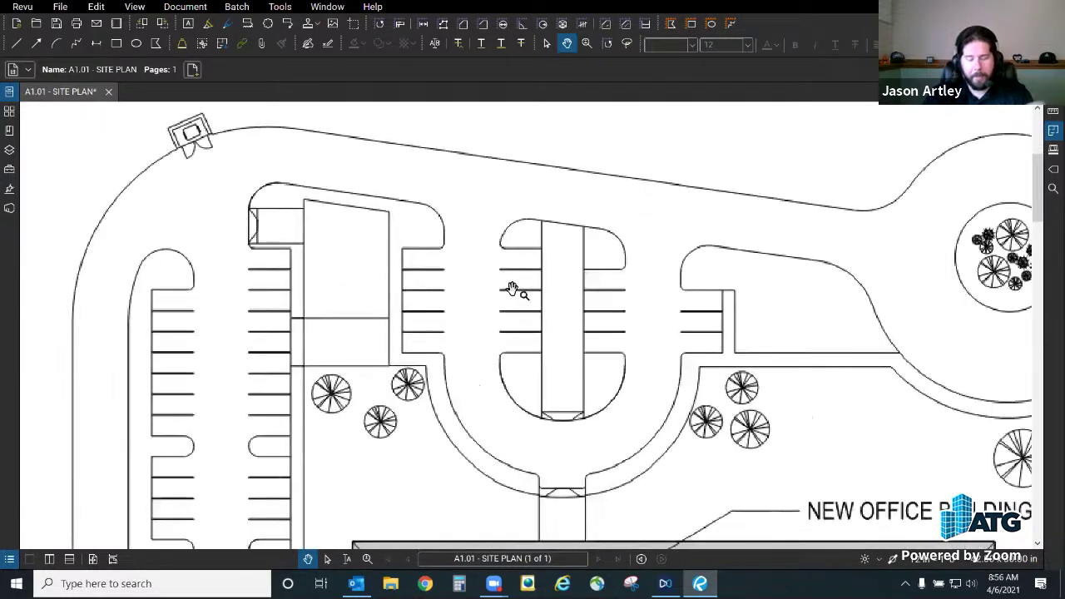
{"action": "left_click", "coordinate": [280, 7]}
{"action": "mouse_move", "coordinate": [306, 49]}
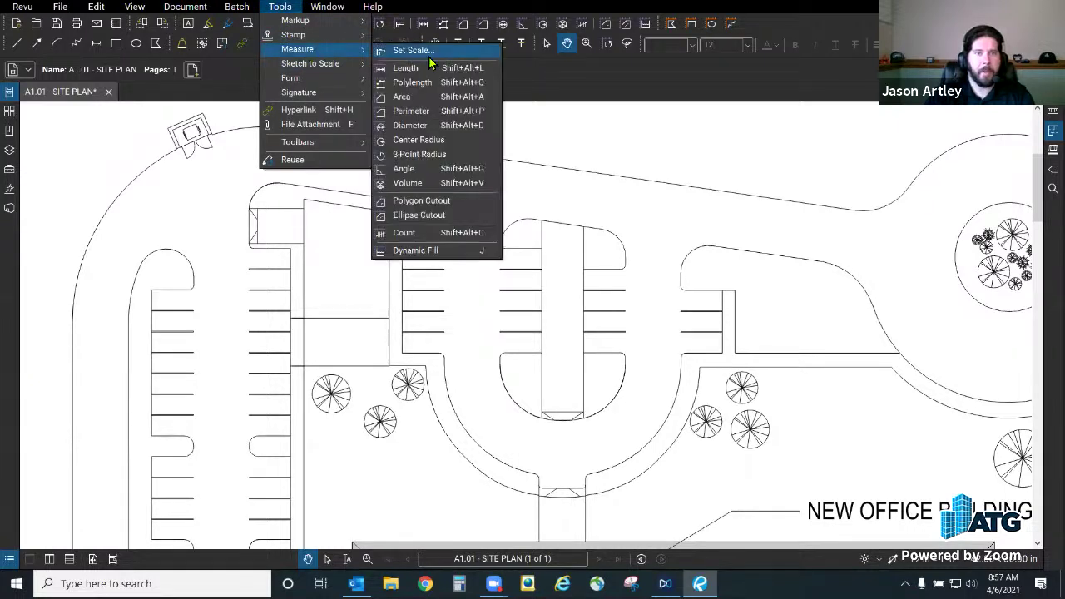
{"action": "left_click", "coordinate": [416, 251]}
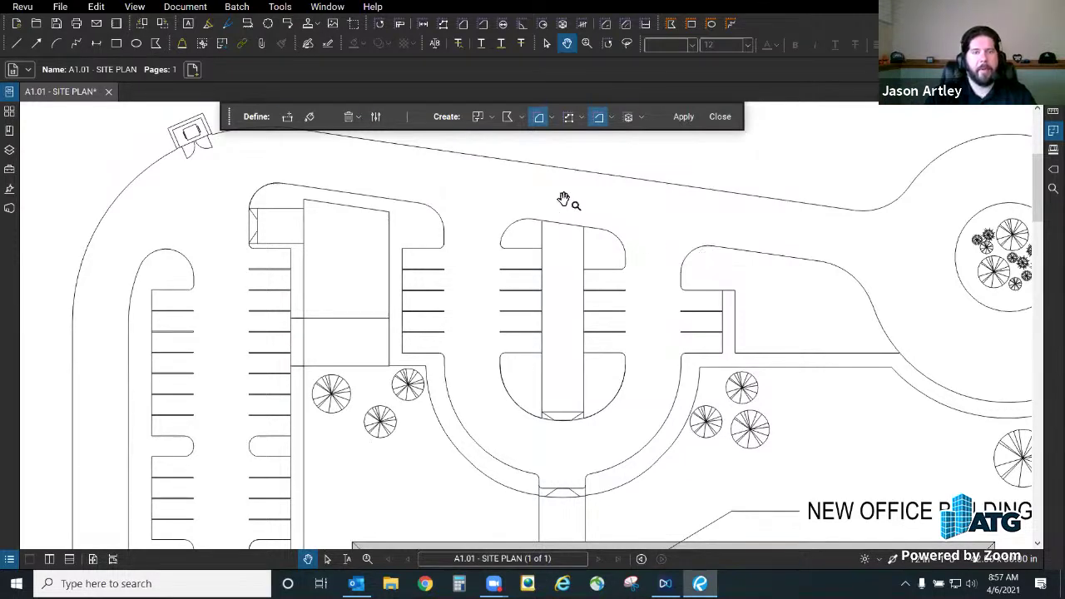
Step: Turn off the preset area and perimeter outputs, and review the Dynamic Fill clearing options and its boundary and fill settings
{"action": "left_click", "coordinate": [599, 117]}
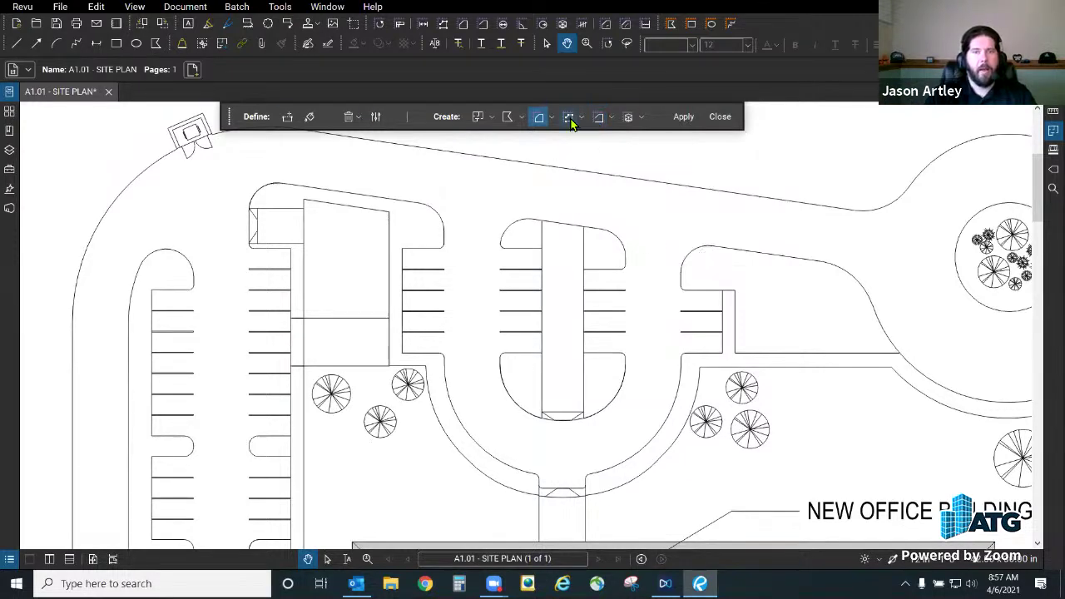
{"action": "left_click", "coordinate": [408, 122]}
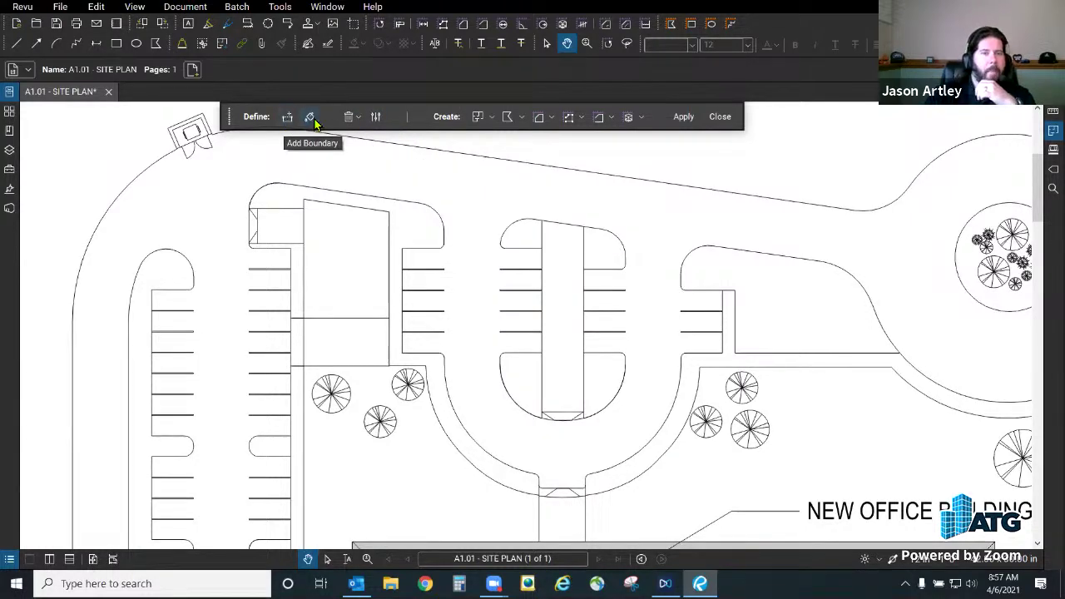
{"action": "left_click", "coordinate": [351, 120]}
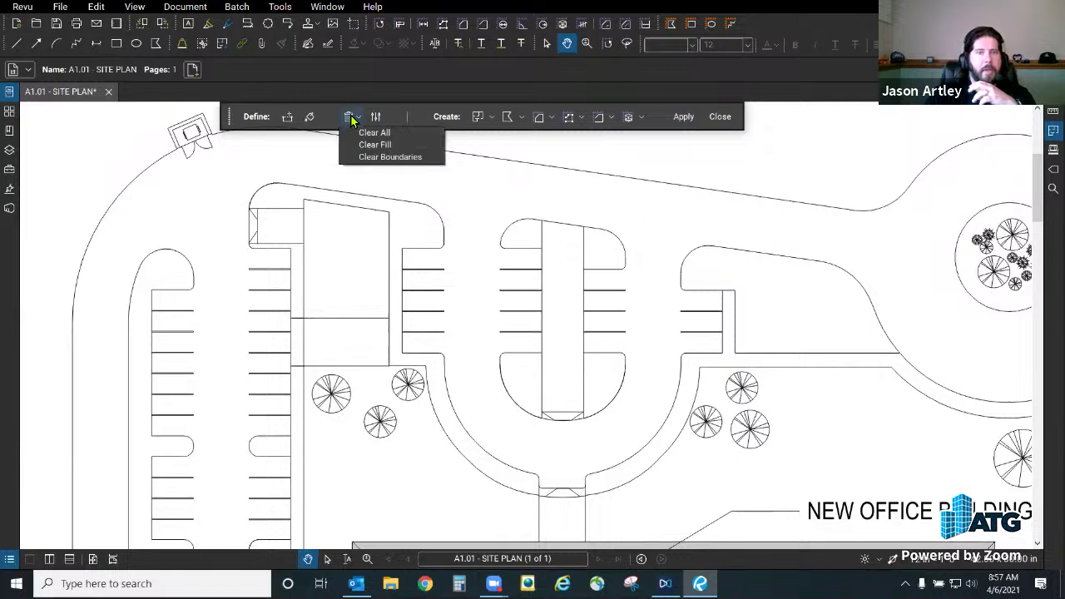
{"action": "left_click", "coordinate": [377, 115]}
{"action": "left_click", "coordinate": [378, 116]}
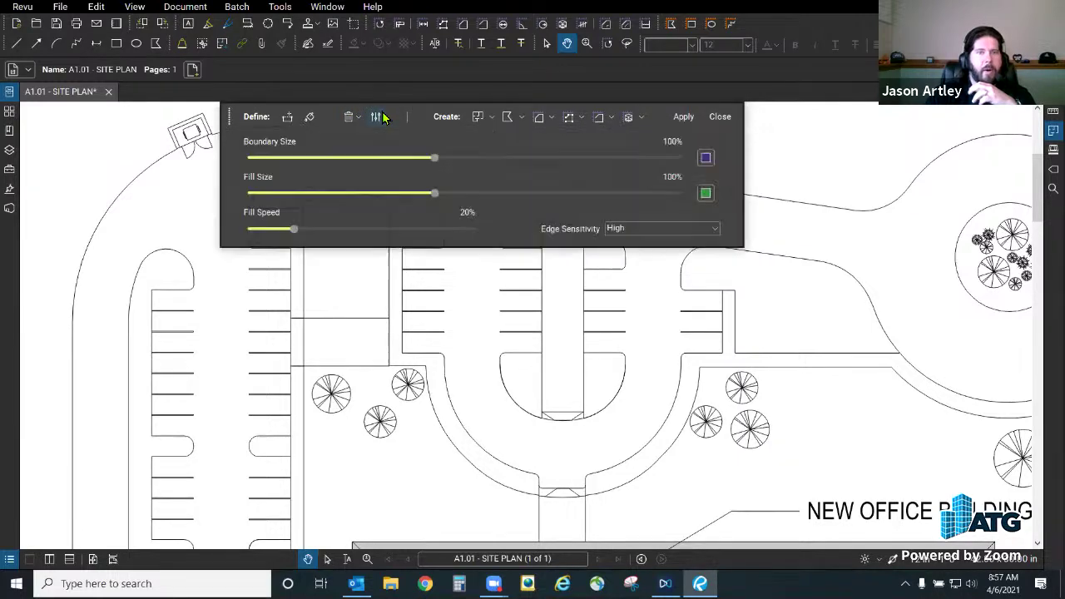
{"action": "left_click", "coordinate": [380, 119]}
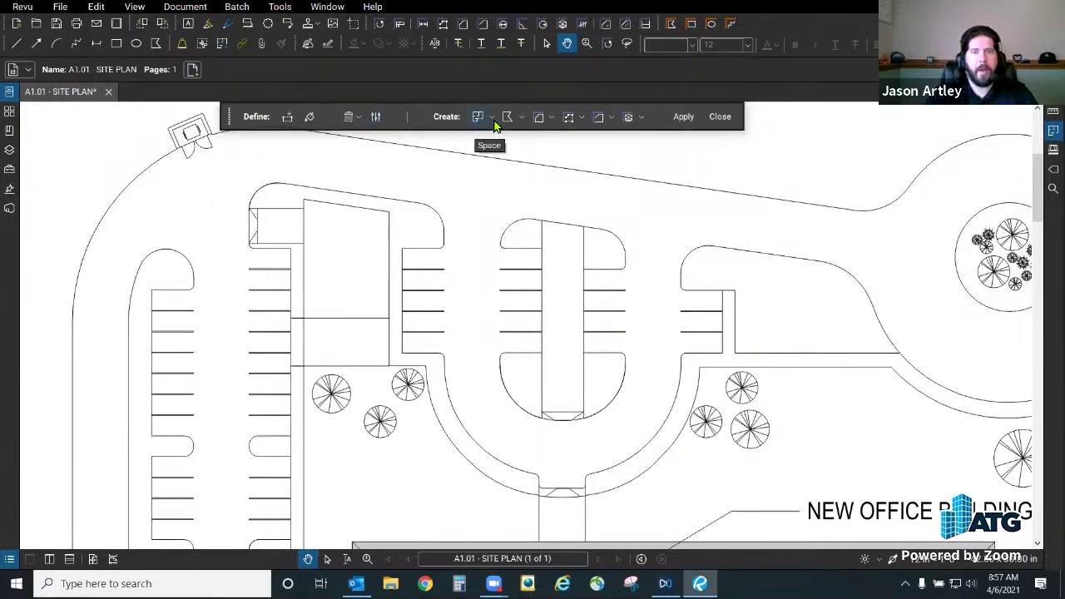
Step: Fill the four-sided space beside the western parking stalls and apply it as both area and perimeter measurements
{"action": "left_click", "coordinate": [478, 118]}
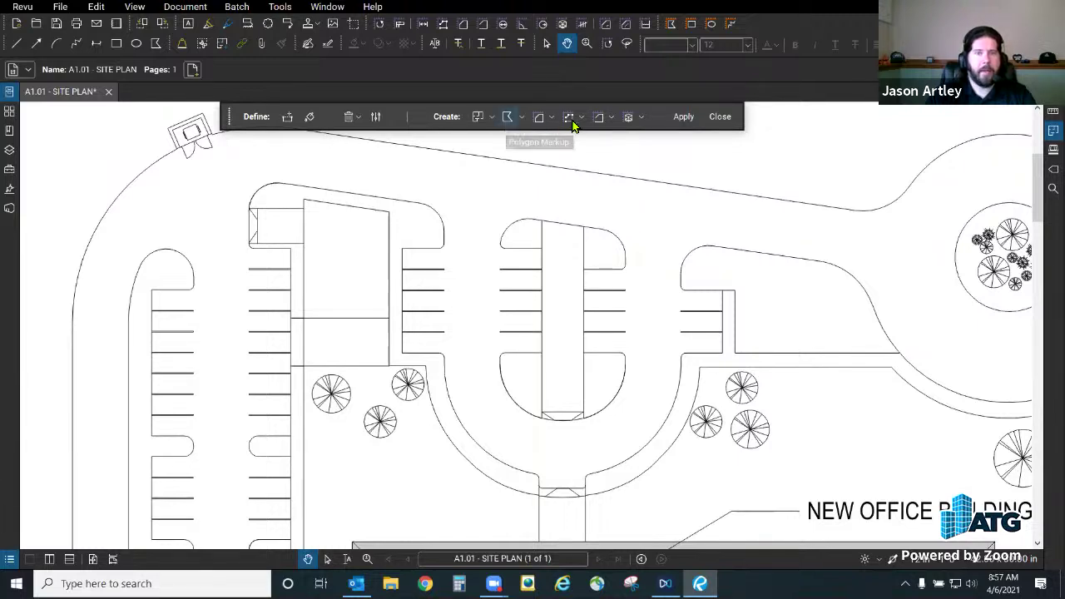
{"action": "left_click", "coordinate": [538, 117]}
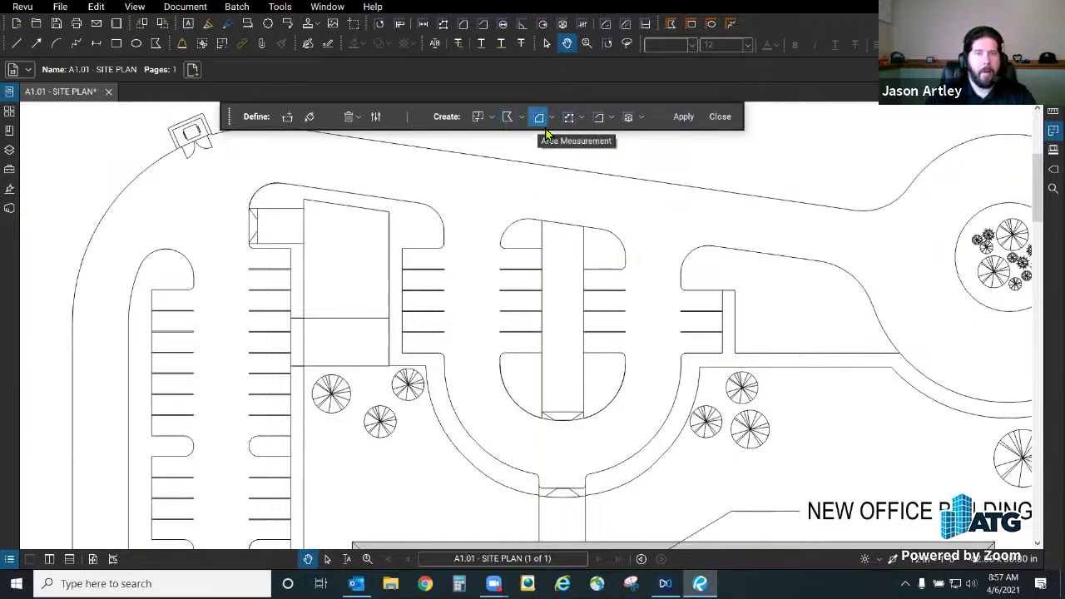
{"action": "left_click", "coordinate": [599, 119]}
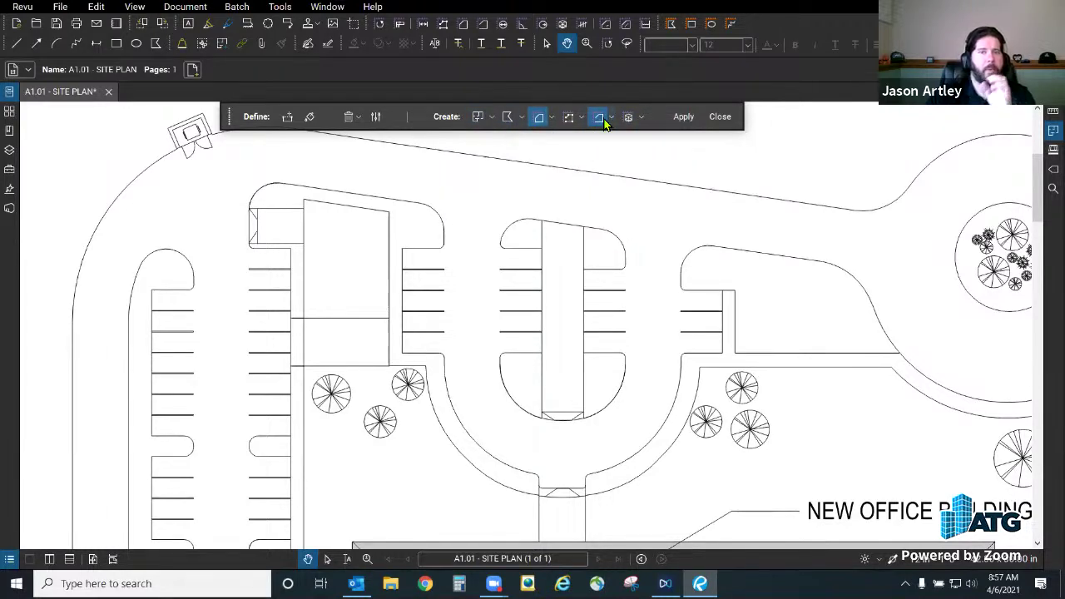
{"action": "left_click", "coordinate": [309, 118]}
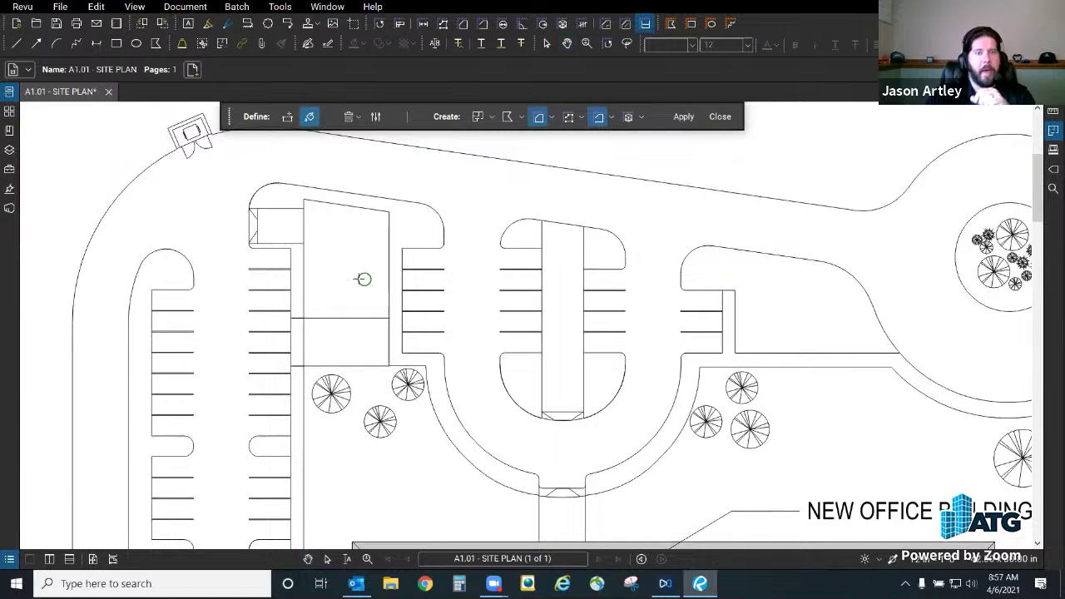
{"action": "left_click_drag", "start_coordinate": [342, 262], "coordinate": [341, 263]}
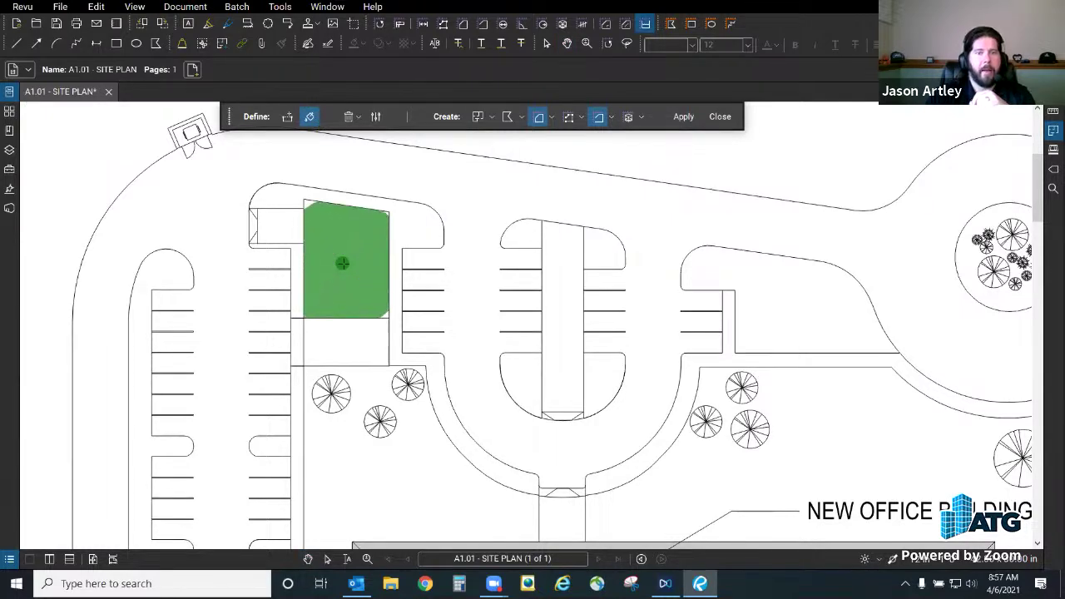
{"action": "left_click", "coordinate": [683, 117]}
Step: Move the perimeter measurement off the area measurement to show they are separate markups, and undo the move
{"action": "scroll", "coordinate": [321, 214], "scroll_direction": "up", "scroll_amount": 3}
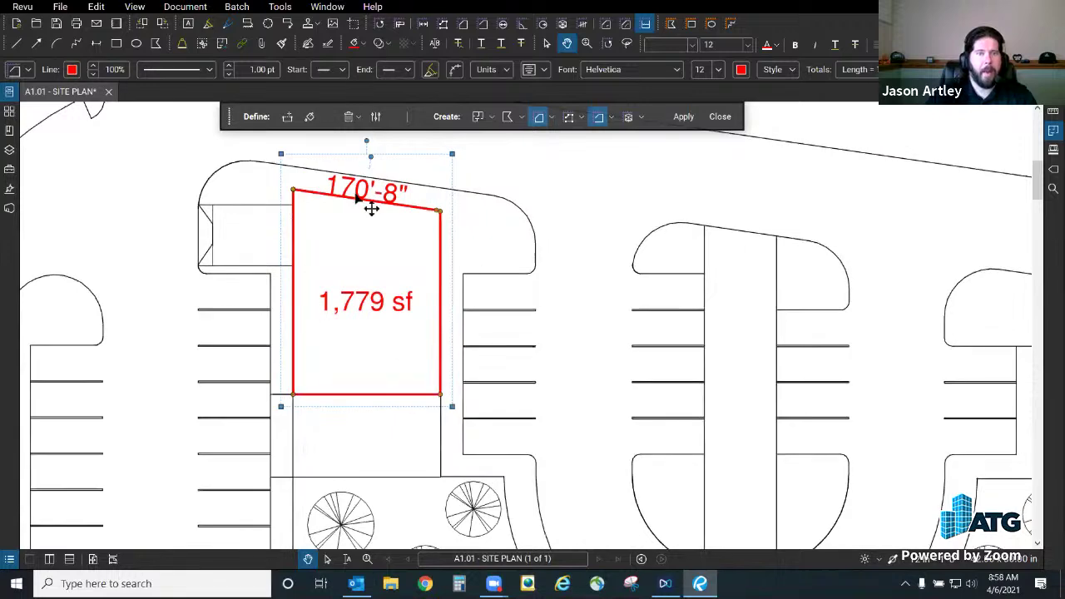
{"action": "scroll", "coordinate": [361, 363], "scroll_direction": "down", "scroll_amount": 2}
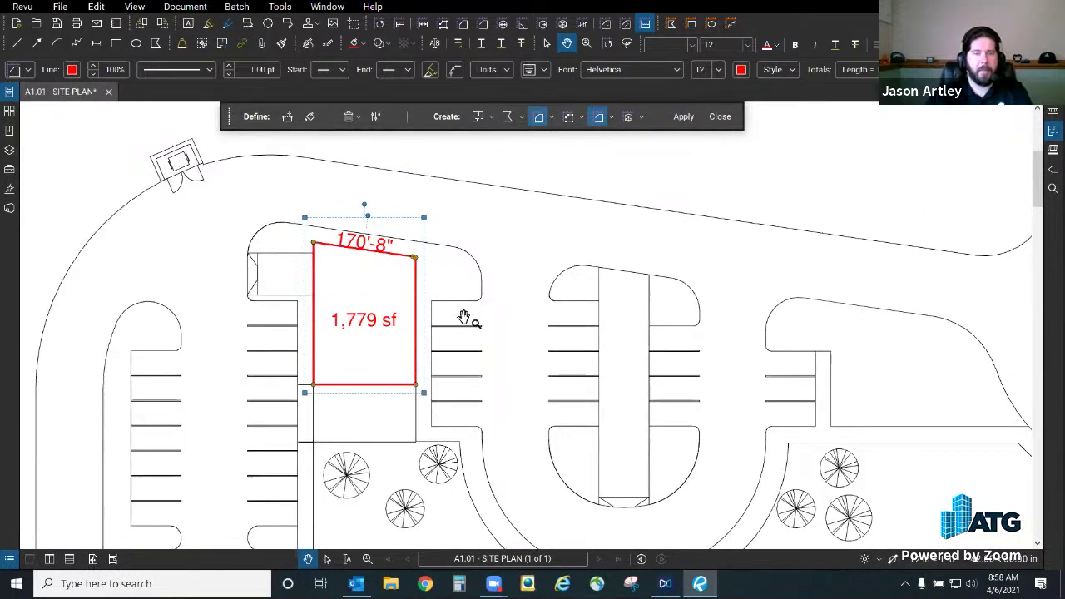
{"action": "left_click", "coordinate": [391, 332]}
{"action": "left_click", "coordinate": [380, 338]}
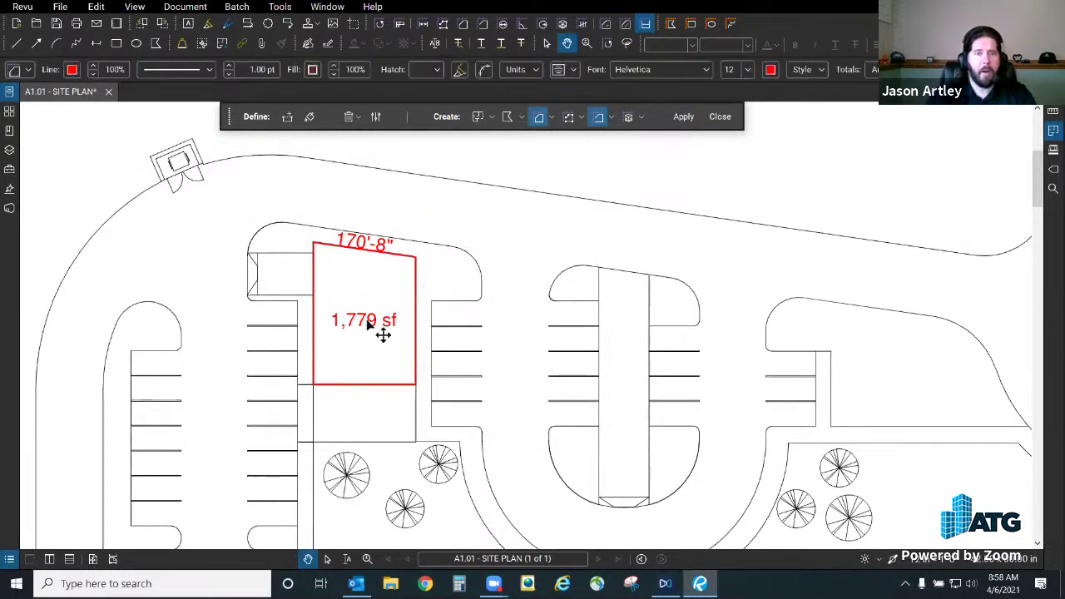
{"action": "left_click", "coordinate": [420, 314]}
{"action": "left_click_drag", "start_coordinate": [607, 309], "coordinate": [622, 316]}
{"action": "key", "text": "v"}
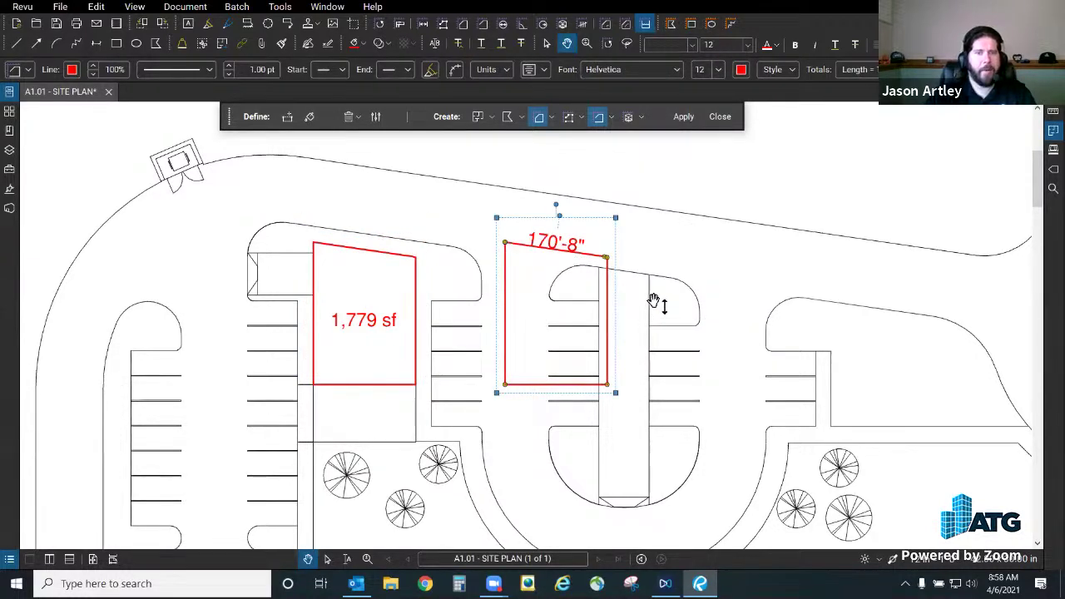
{"action": "key", "text": "ctrl+z"}
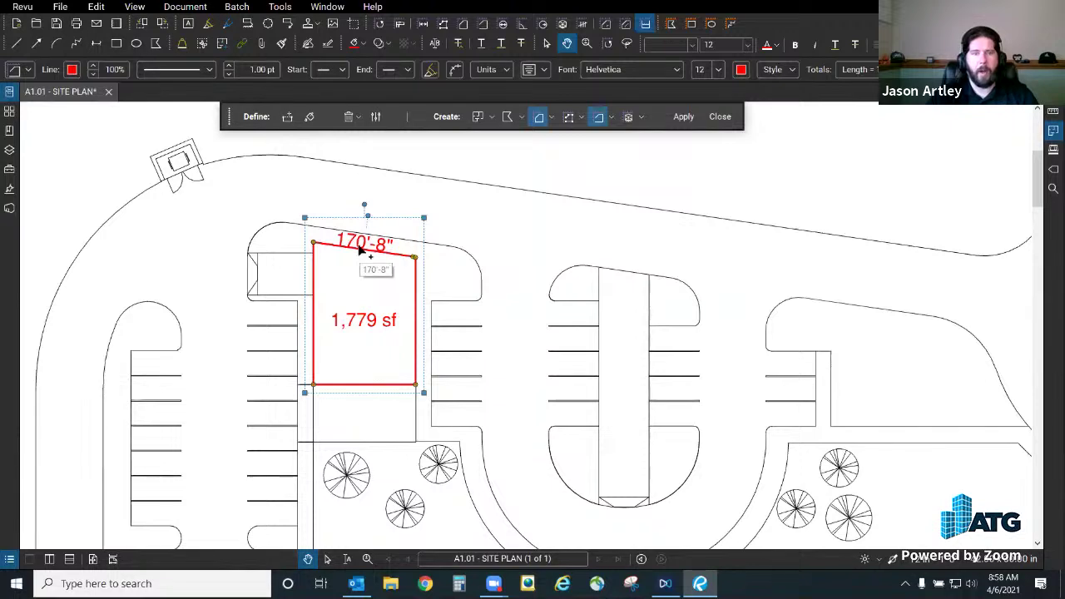
Step: Move the perimeter measurement's label just inside the outline's sloped upper edge, and close Dynamic Fill
{"action": "left_click_drag", "start_coordinate": [364, 251], "coordinate": [394, 279]}
{"action": "left_click", "coordinate": [501, 253]}
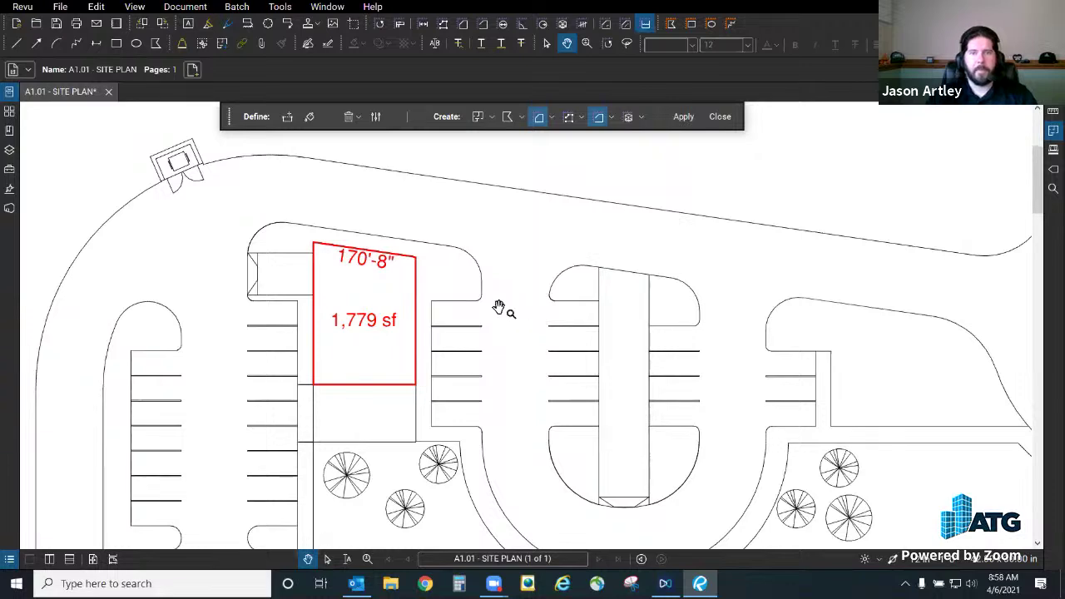
{"action": "scroll", "coordinate": [497, 305], "scroll_direction": "down", "scroll_amount": 2}
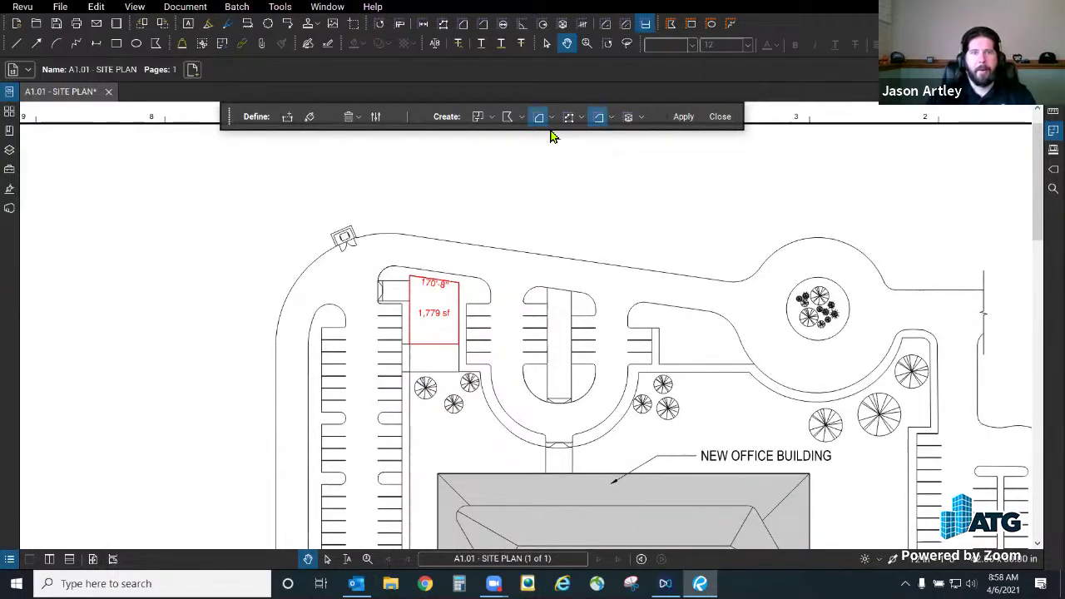
{"action": "left_click", "coordinate": [539, 121]}
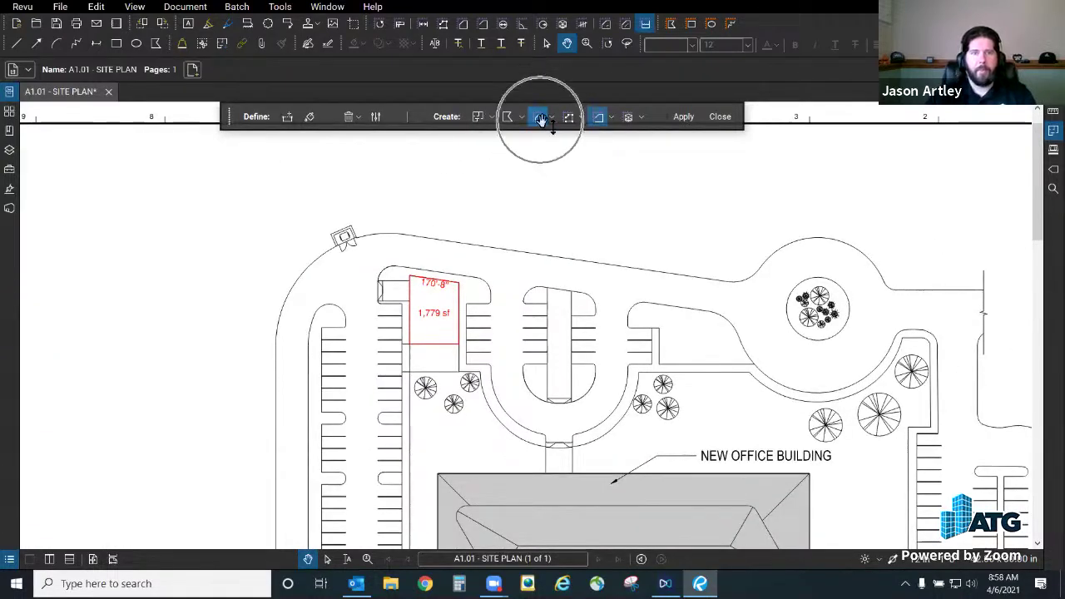
{"action": "left_click", "coordinate": [720, 117]}
Step: Examine the measured space in the context of the whole site plan, and select its perimeter measurement
{"action": "scroll", "coordinate": [407, 226], "scroll_direction": "down", "scroll_amount": 3}
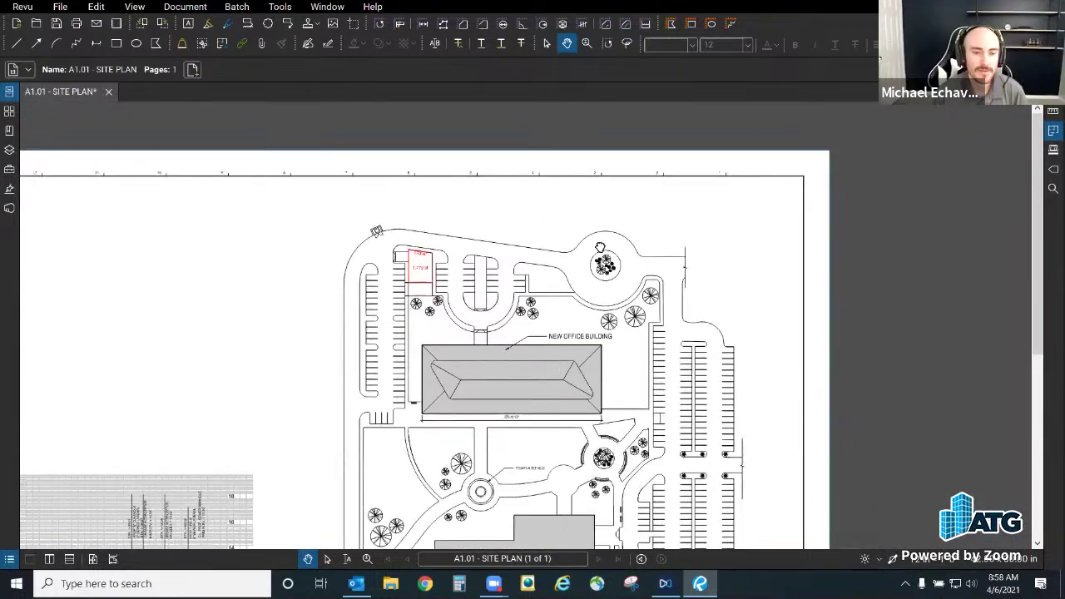
{"action": "scroll", "coordinate": [599, 247], "scroll_direction": "up", "scroll_amount": 1}
{"action": "scroll", "coordinate": [650, 263], "scroll_direction": "down", "scroll_amount": 1}
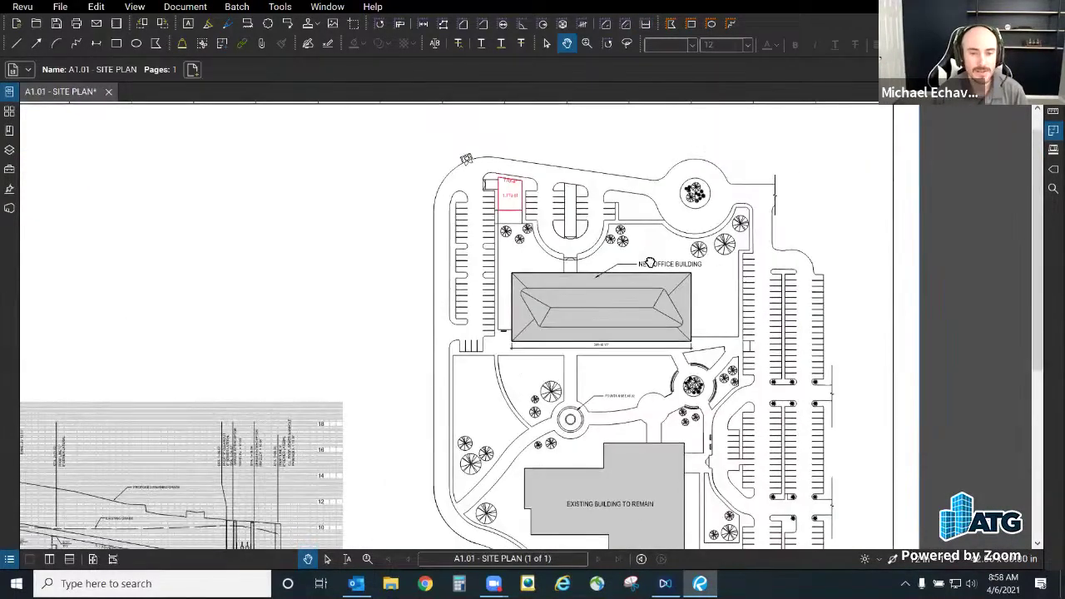
{"action": "left_click_drag", "start_coordinate": [649, 262], "coordinate": [634, 307]}
{"action": "scroll", "coordinate": [515, 240], "scroll_direction": "up", "scroll_amount": 3}
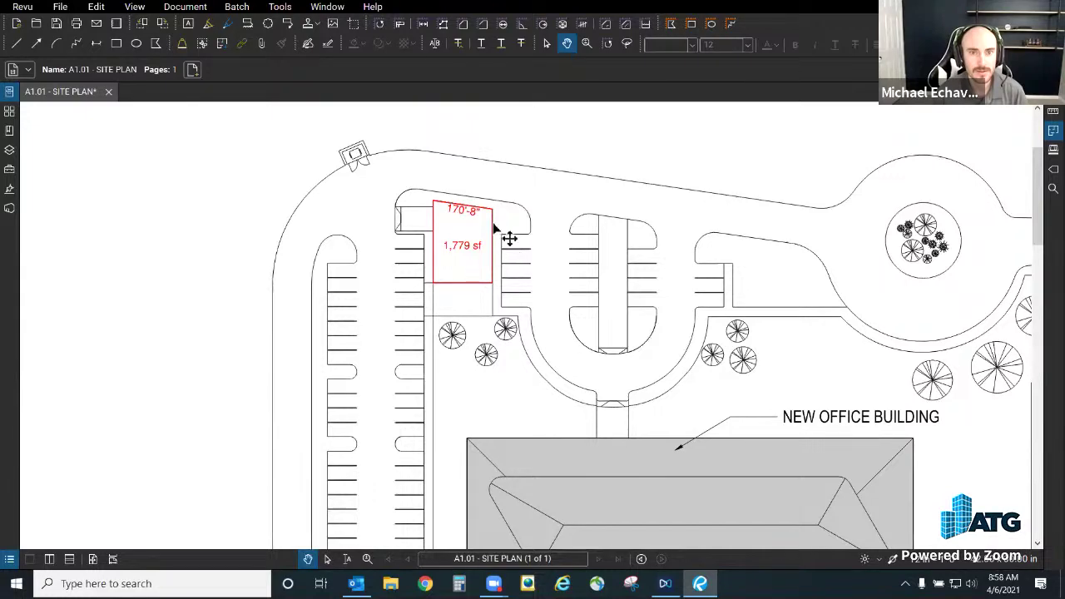
{"action": "scroll", "coordinate": [509, 239], "scroll_direction": "up", "scroll_amount": 2}
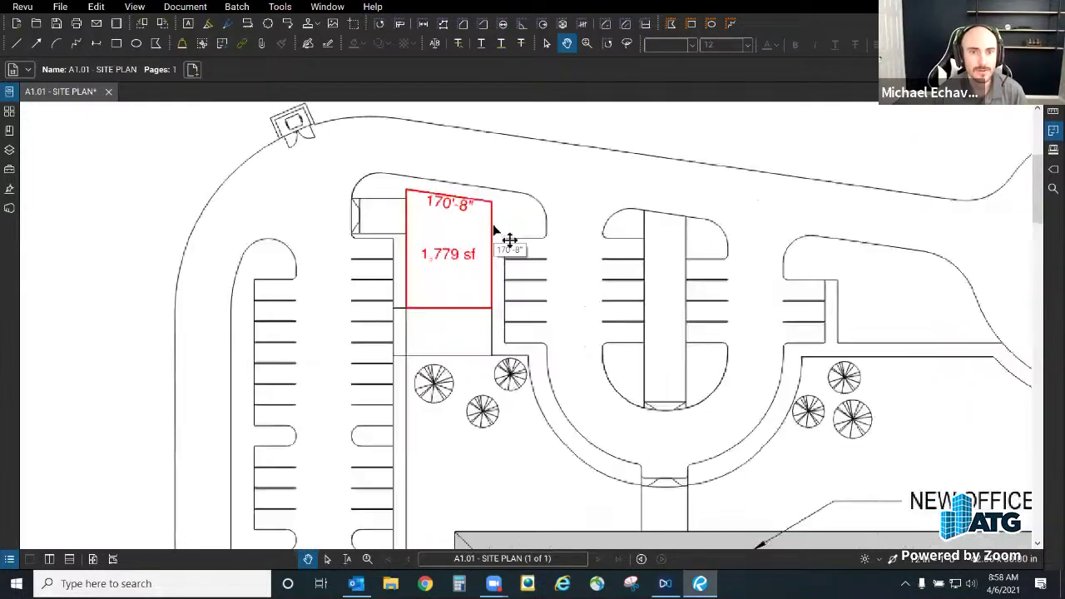
{"action": "left_click", "coordinate": [466, 218]}
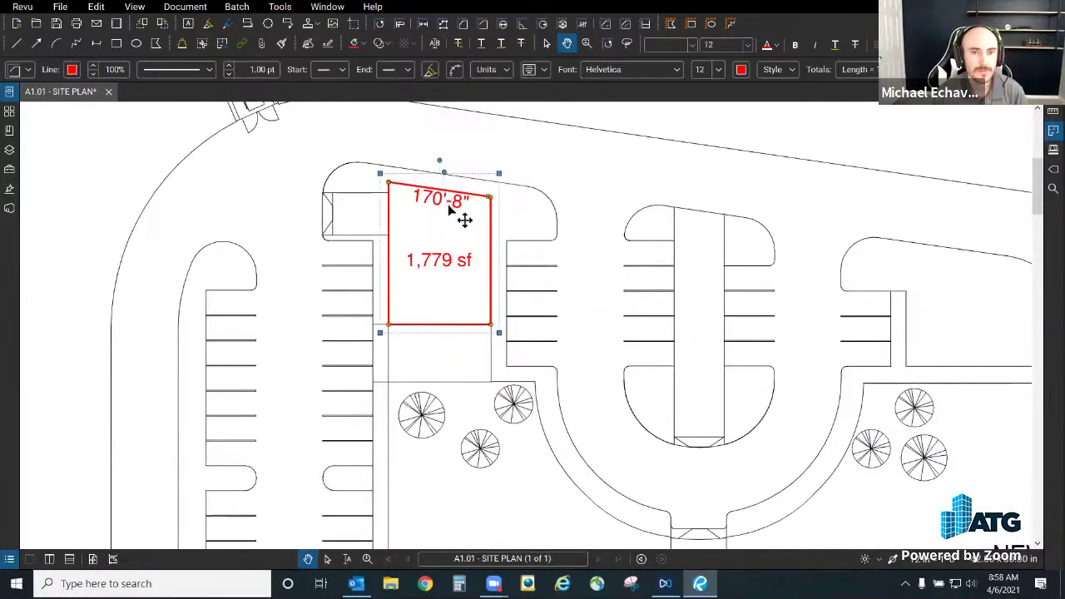
Step: Delete the perimeter measurement and show the Markups List in a shortened pane beneath the site plan
{"action": "left_click", "coordinate": [554, 261]}
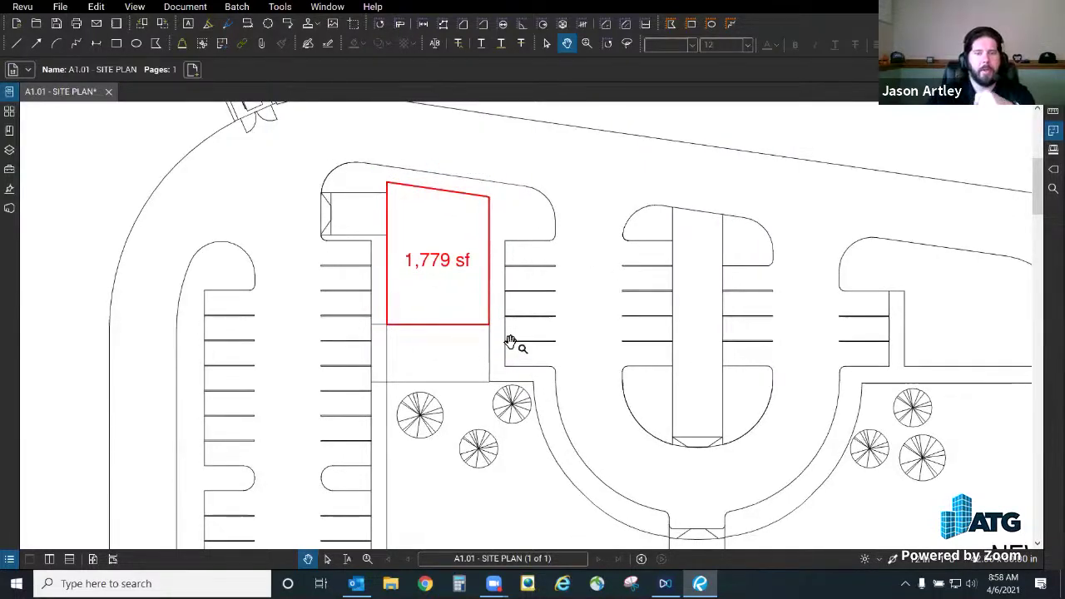
{"action": "left_click", "coordinate": [9, 558]}
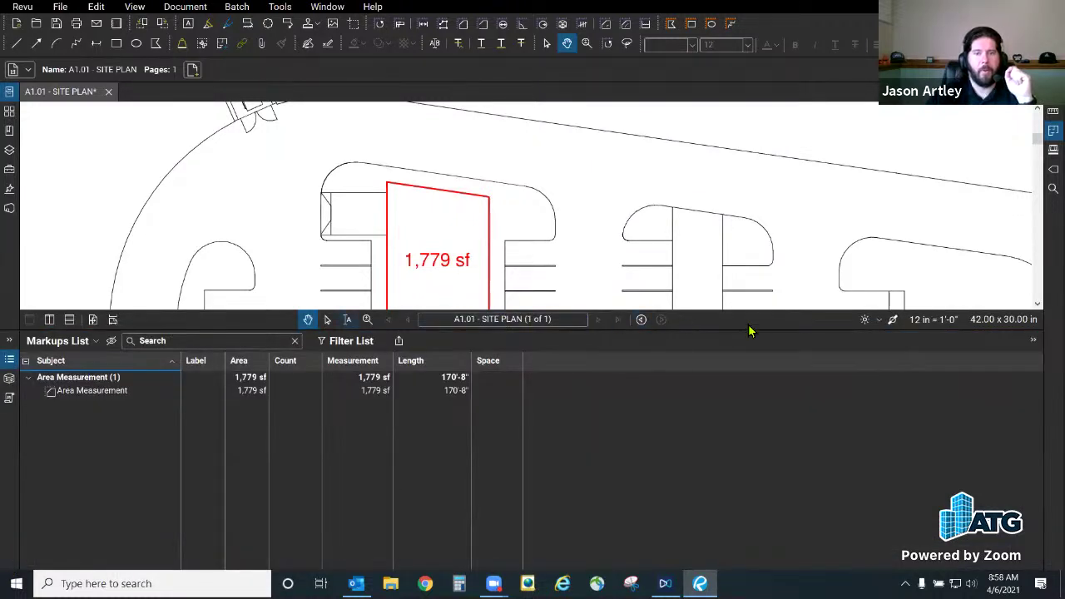
{"action": "left_click_drag", "start_coordinate": [749, 331], "coordinate": [747, 391]}
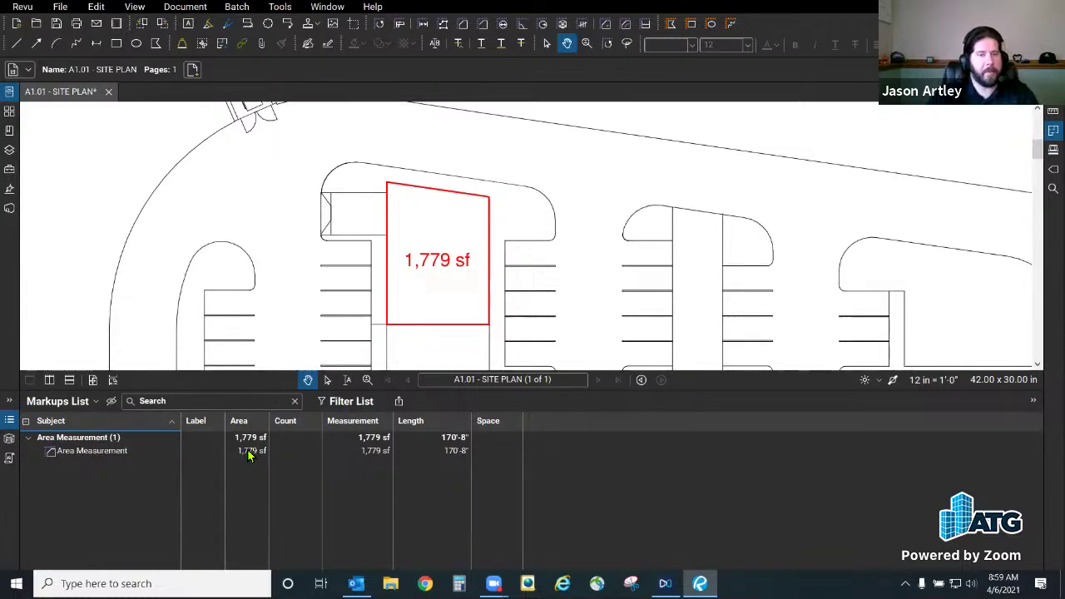
Step: Create a custom Markups List column named Material with the Choice type, keeping the column settings clear of the measured area
{"action": "left_click", "coordinate": [75, 401]}
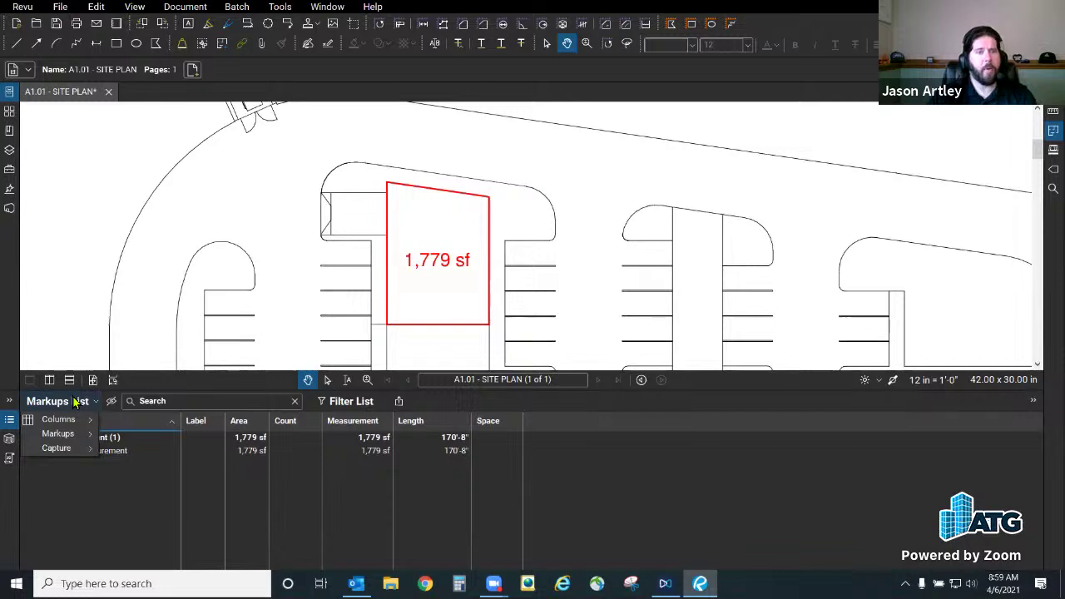
{"action": "mouse_move", "coordinate": [79, 419]}
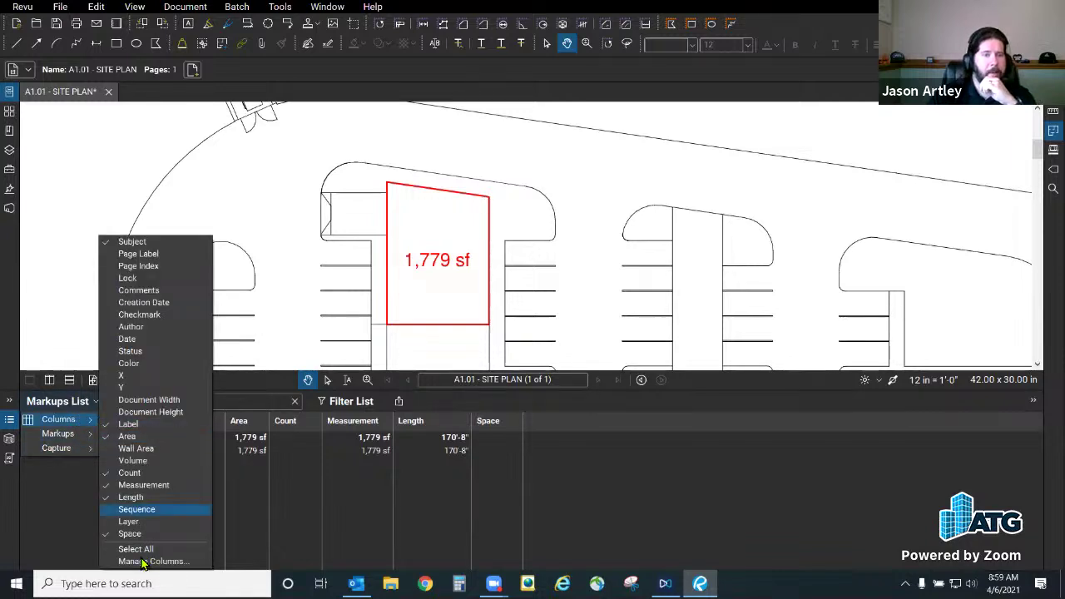
{"action": "left_click", "coordinate": [180, 562]}
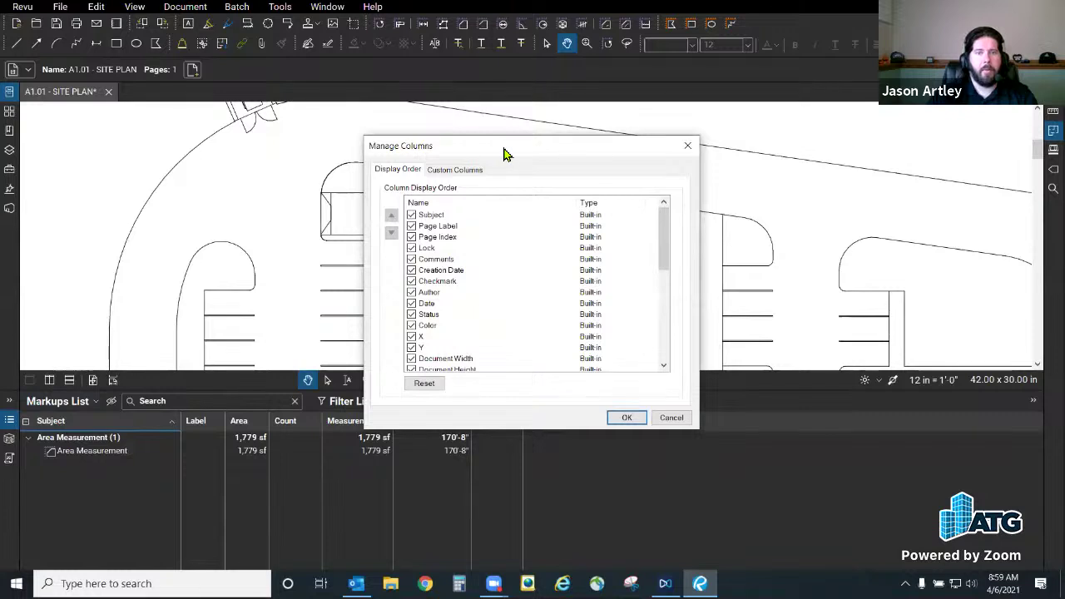
{"action": "left_click_drag", "start_coordinate": [504, 154], "coordinate": [679, 155]}
{"action": "left_click", "coordinate": [630, 172]}
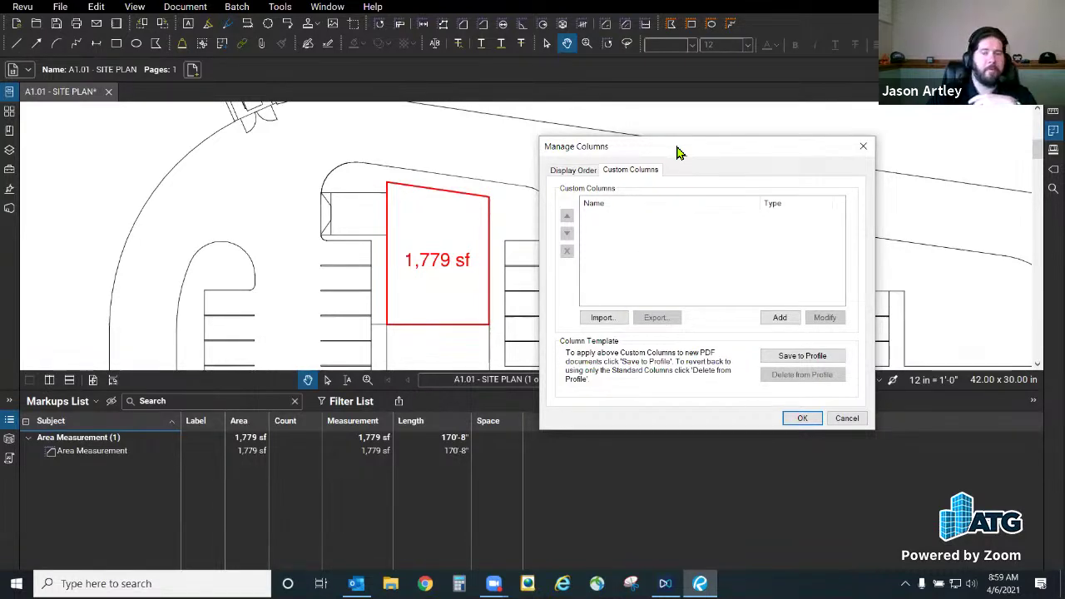
{"action": "left_click_drag", "start_coordinate": [678, 152], "coordinate": [776, 167]}
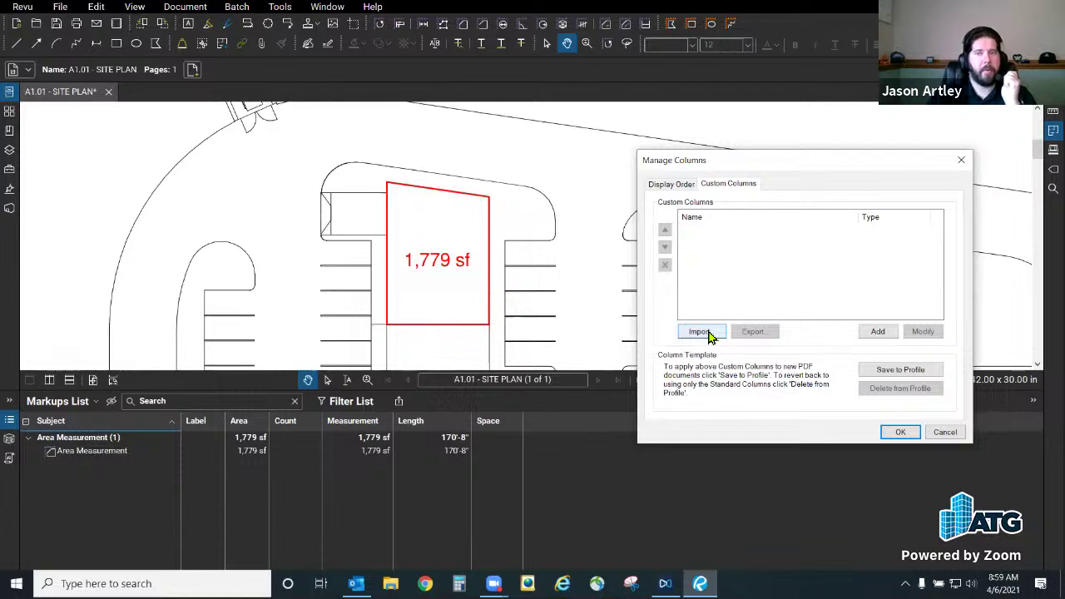
{"action": "left_click", "coordinate": [878, 331]}
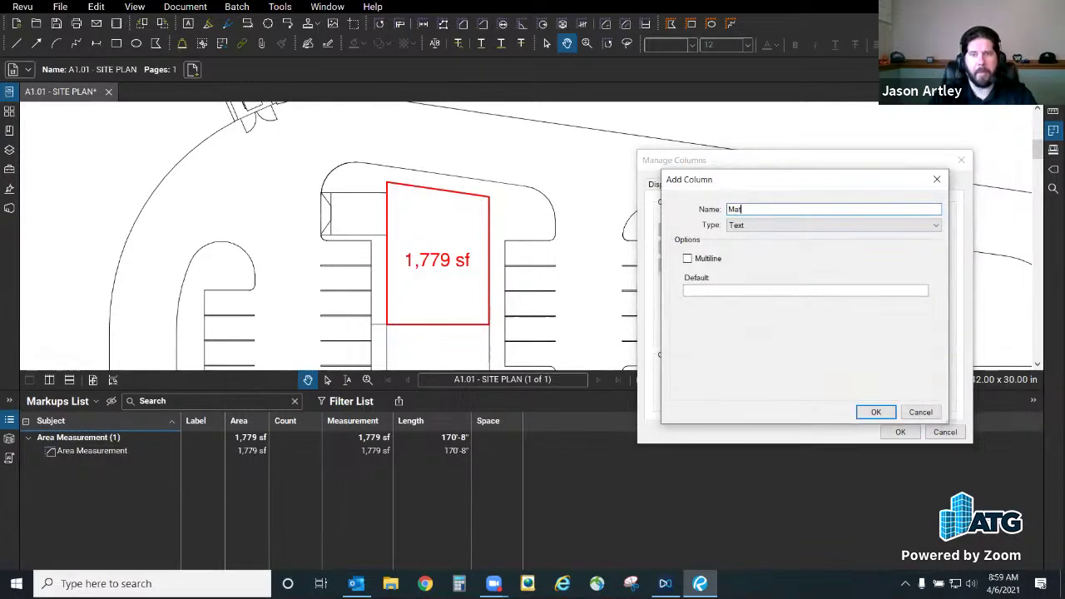
{"action": "left_click", "coordinate": [745, 226]}
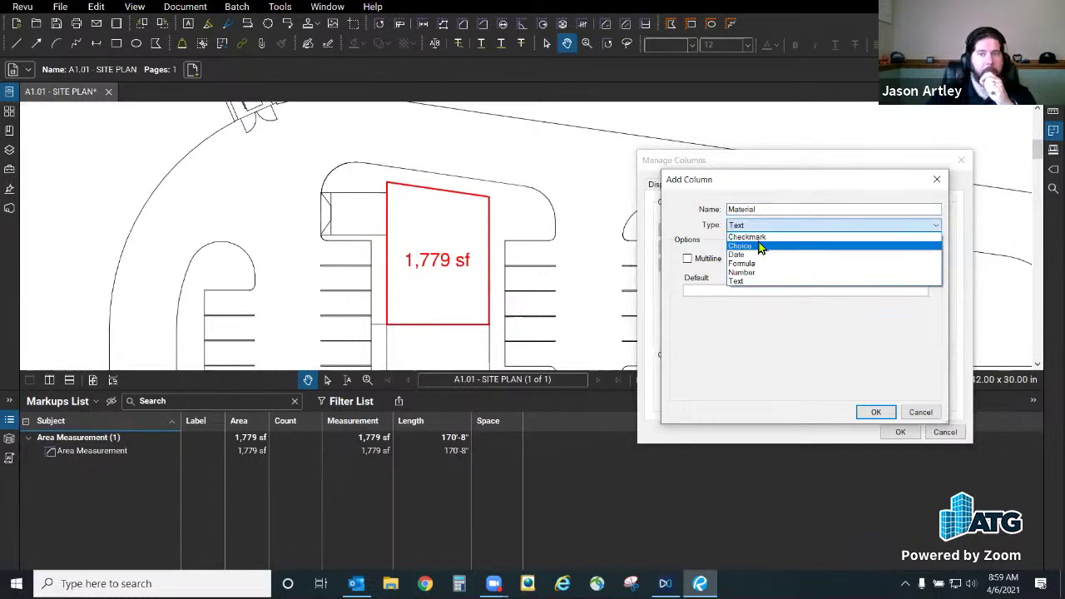
{"action": "left_click", "coordinate": [760, 237]}
{"action": "left_click", "coordinate": [761, 228]}
{"action": "left_click", "coordinate": [762, 247]}
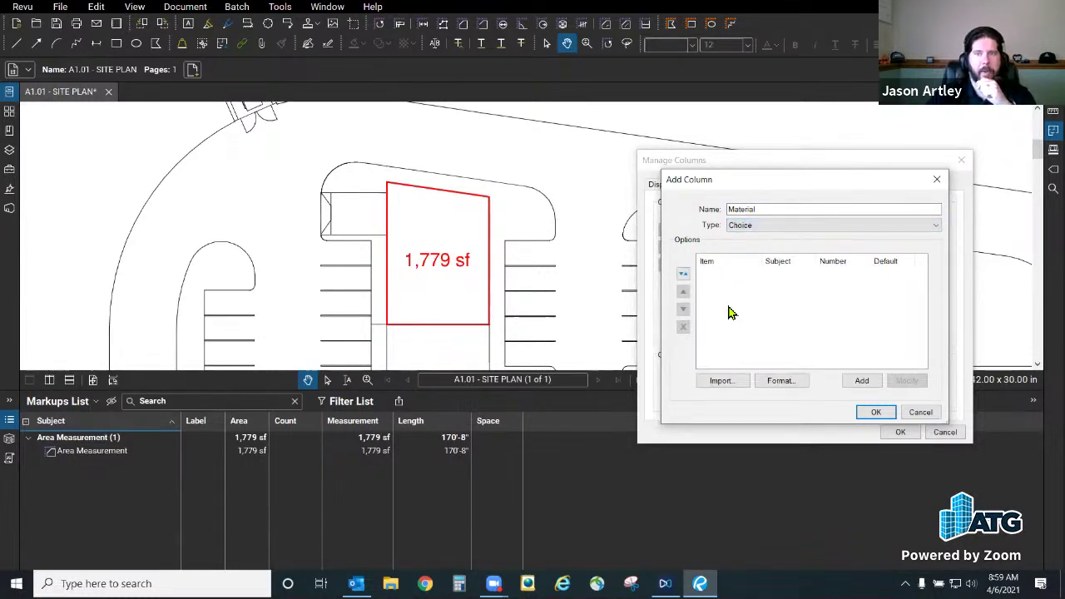
Step: Add a Landscape choice item to the Material column with a numeric value of 3.50
{"action": "left_click", "coordinate": [862, 382]}
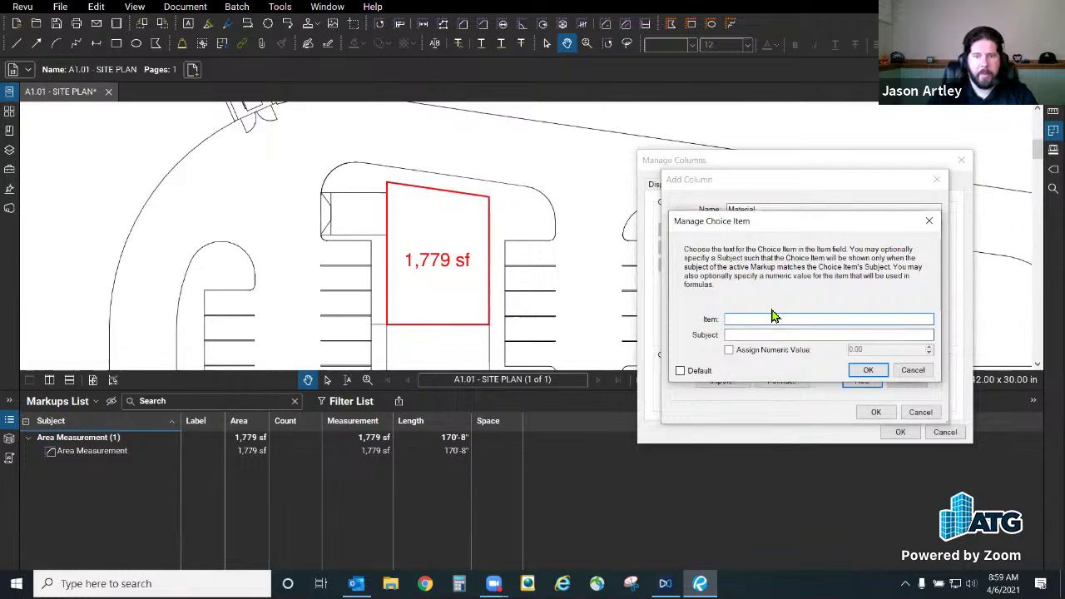
{"action": "type", "text": "Landscape"}
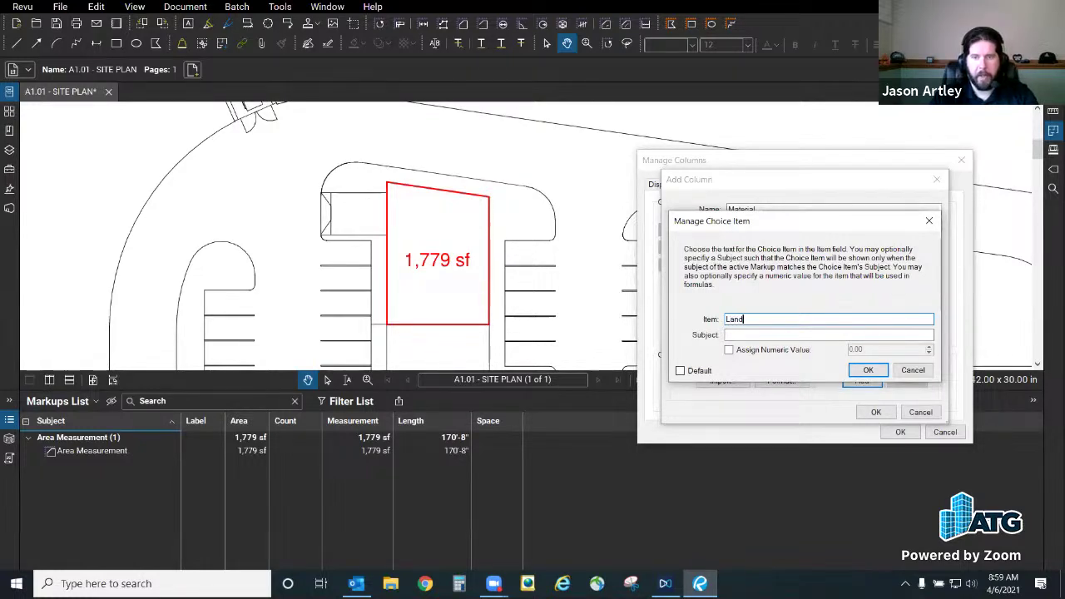
{"action": "left_click", "coordinate": [729, 349]}
{"action": "type", "text": "3.50"}
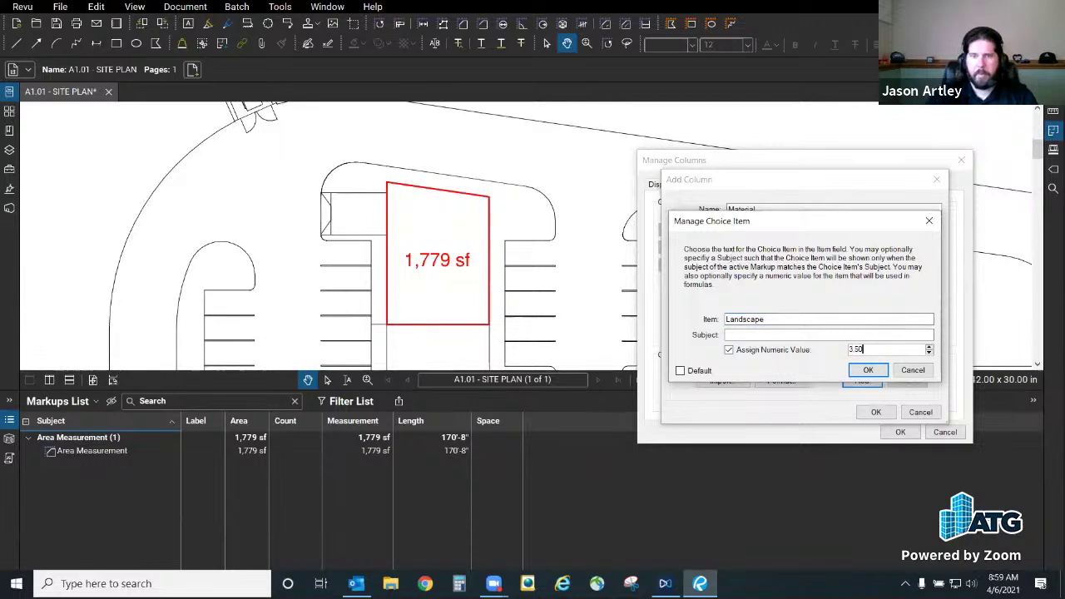
{"action": "left_click", "coordinate": [871, 371]}
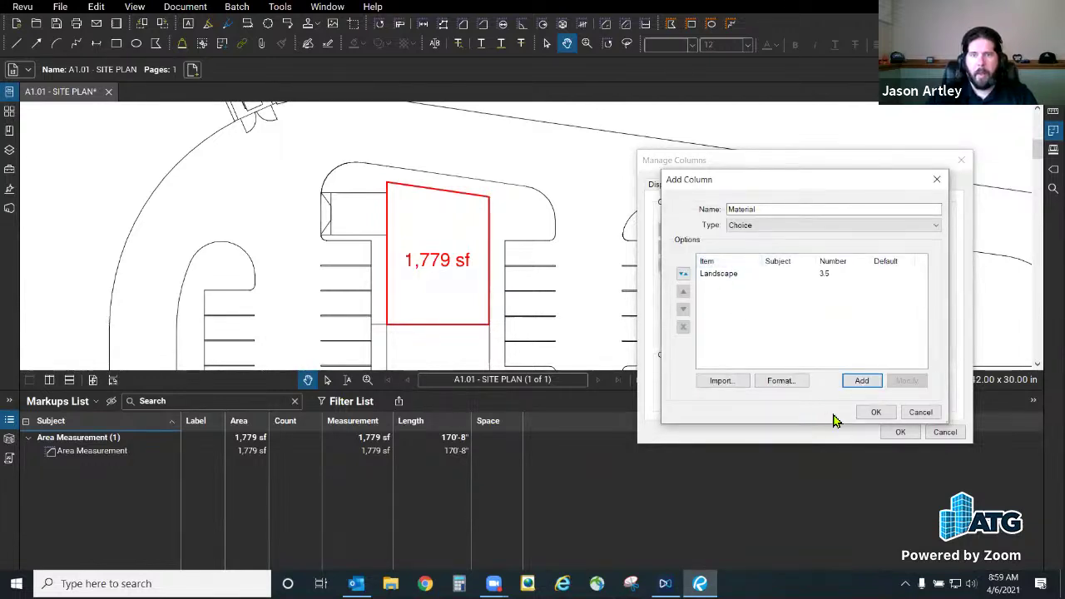
Step: Add a Concrete choice item with a numeric value of 5.00, leaving its subject blank
{"action": "left_click", "coordinate": [862, 381]}
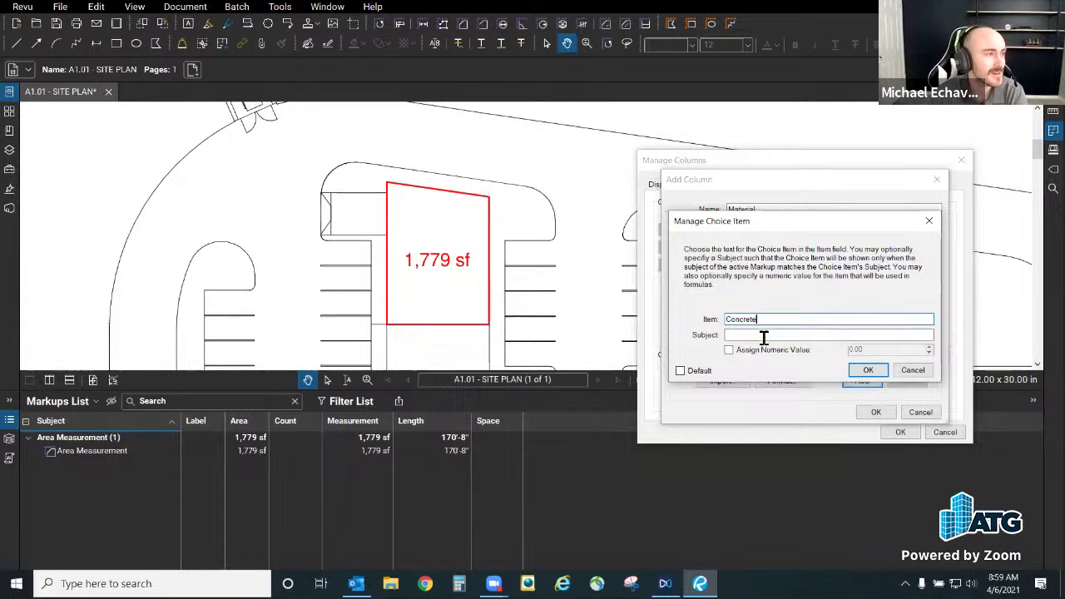
{"action": "left_click", "coordinate": [729, 351]}
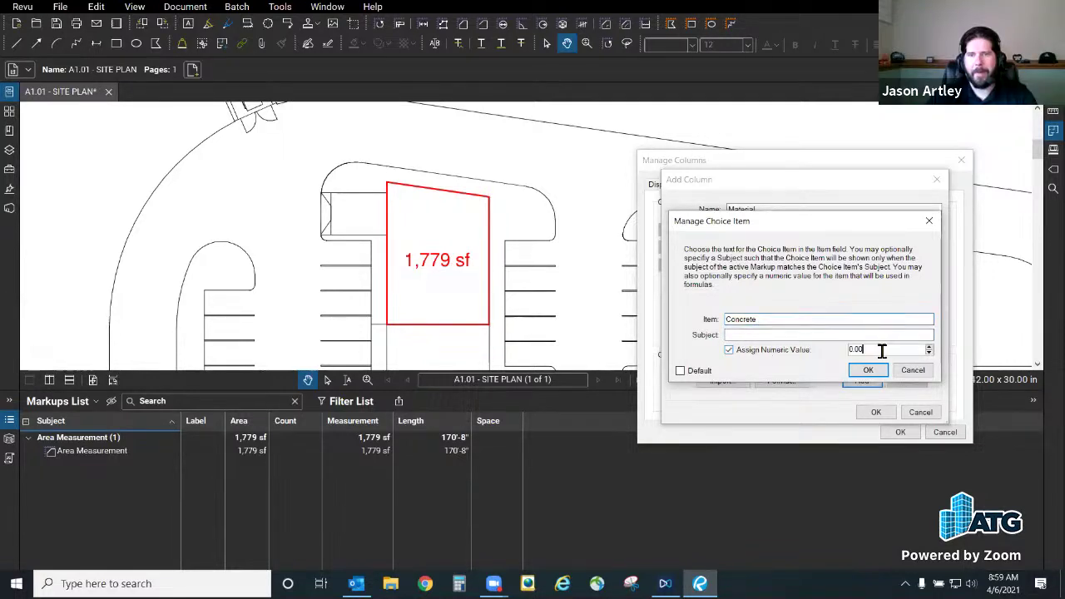
{"action": "double_click", "coordinate": [881, 350]}
{"action": "type", "text": "5.00"}
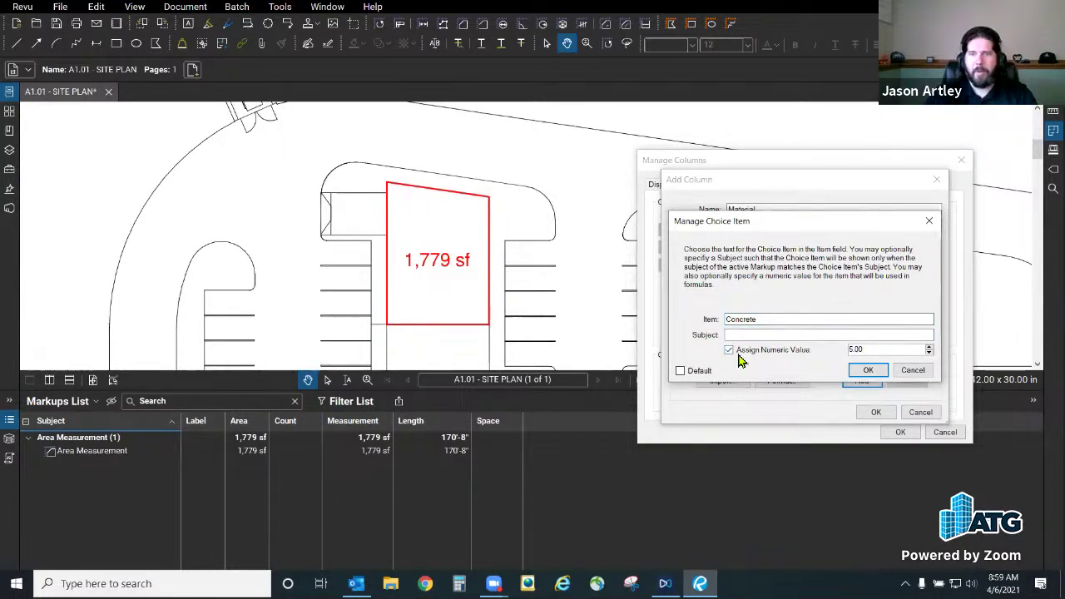
{"action": "left_click", "coordinate": [757, 335]}
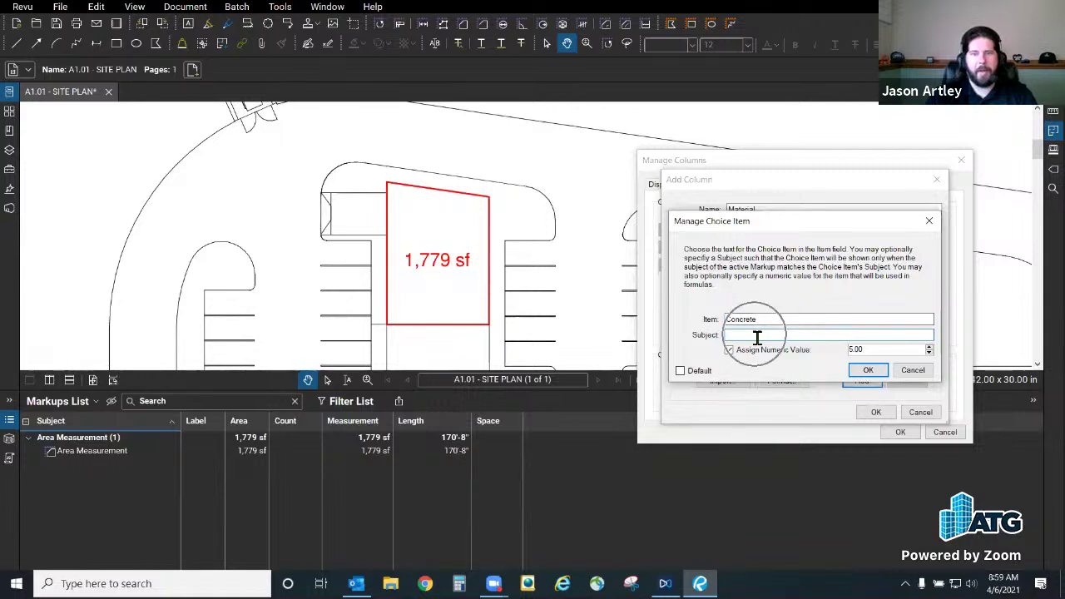
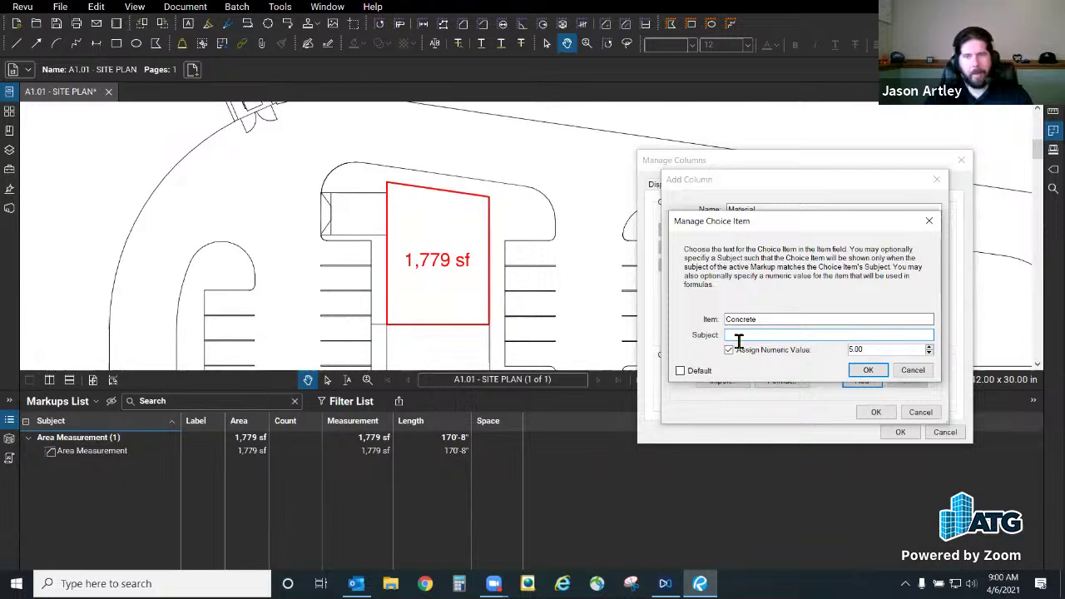
{"action": "left_click", "coordinate": [869, 370]}
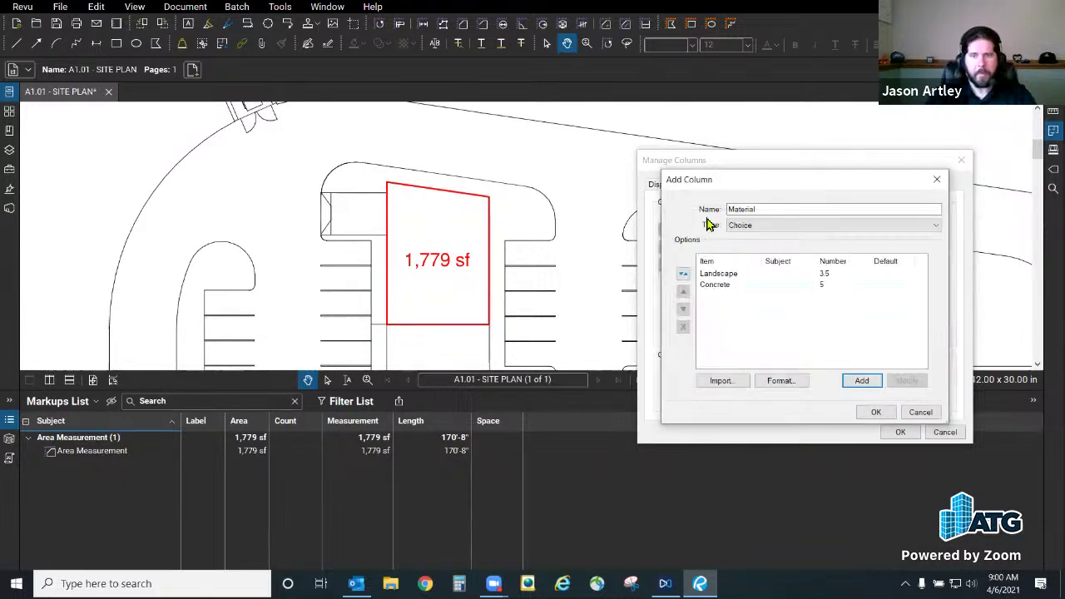
Step: Add an Asphalt choice item with a numeric value of 6.50 and apply the Material column to the Markups List
{"action": "left_click", "coordinate": [862, 381]}
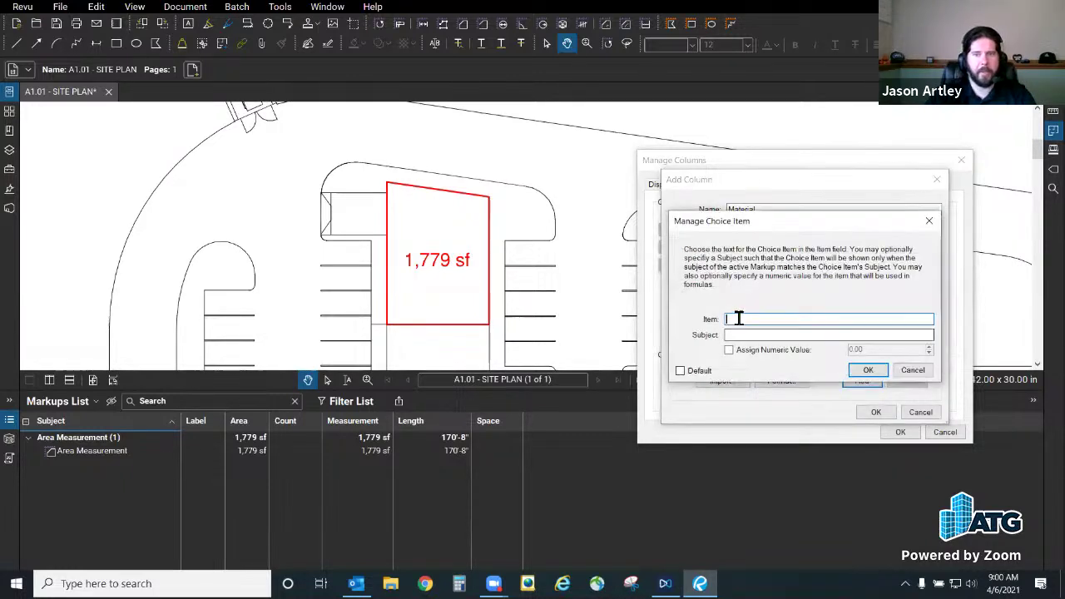
{"action": "type", "text": "Asphalt"}
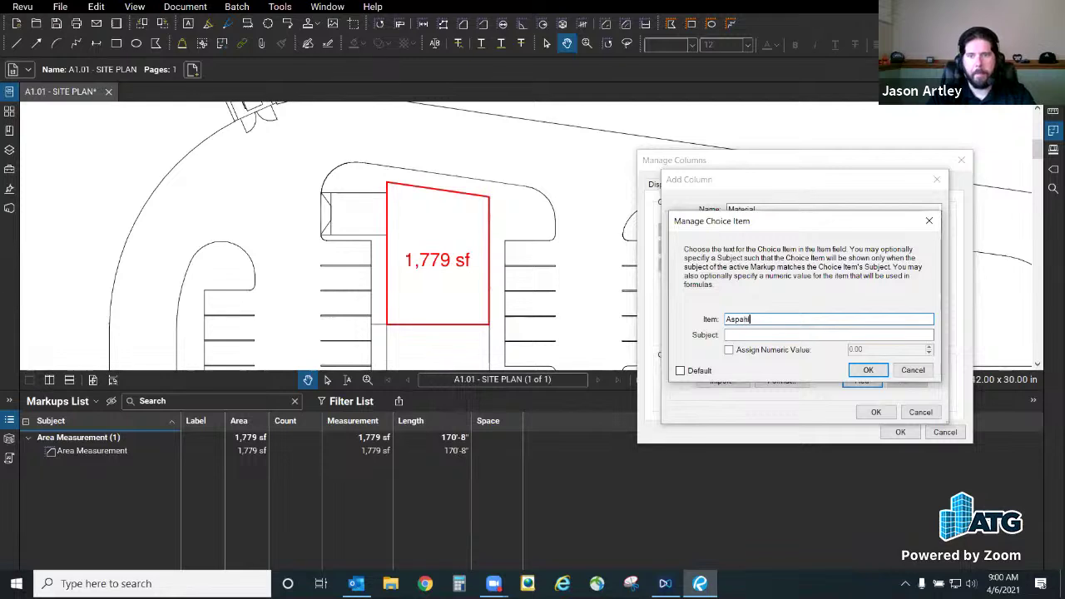
{"action": "left_click", "coordinate": [729, 349]}
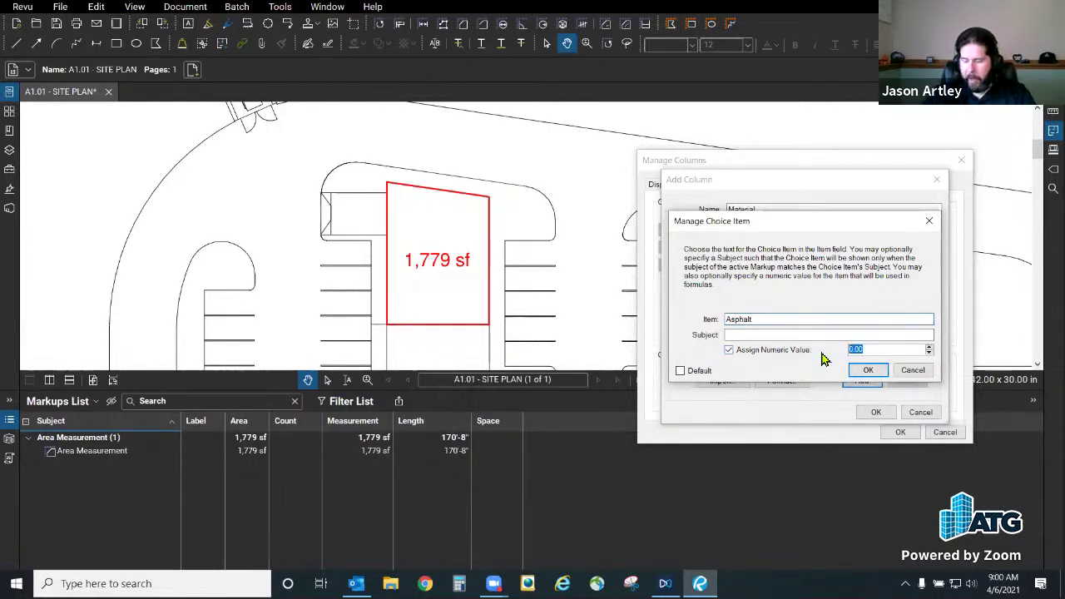
{"action": "type", "text": "6.50"}
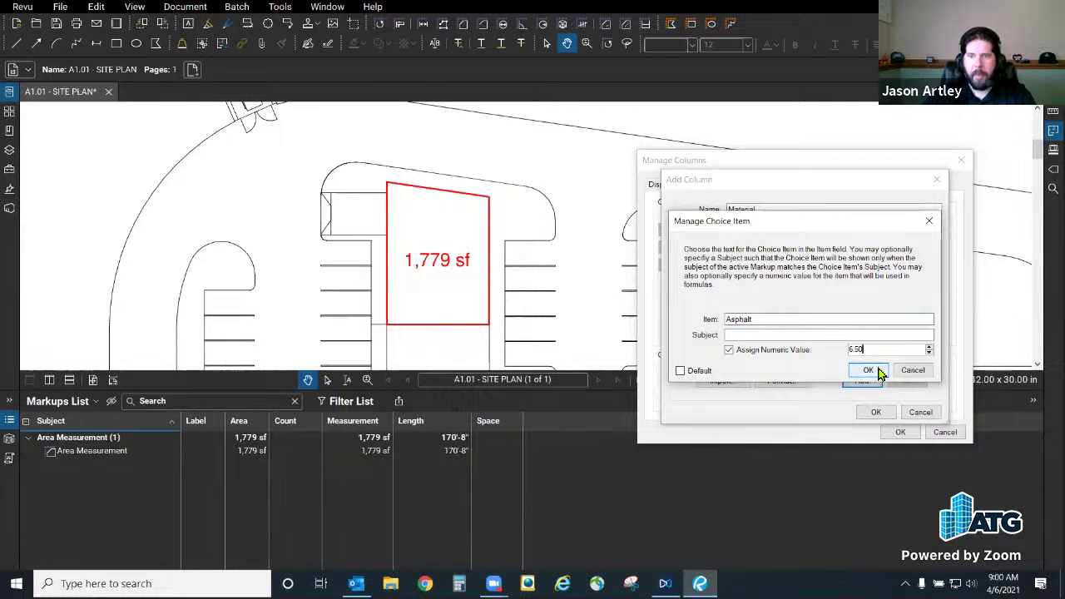
{"action": "left_click", "coordinate": [869, 372]}
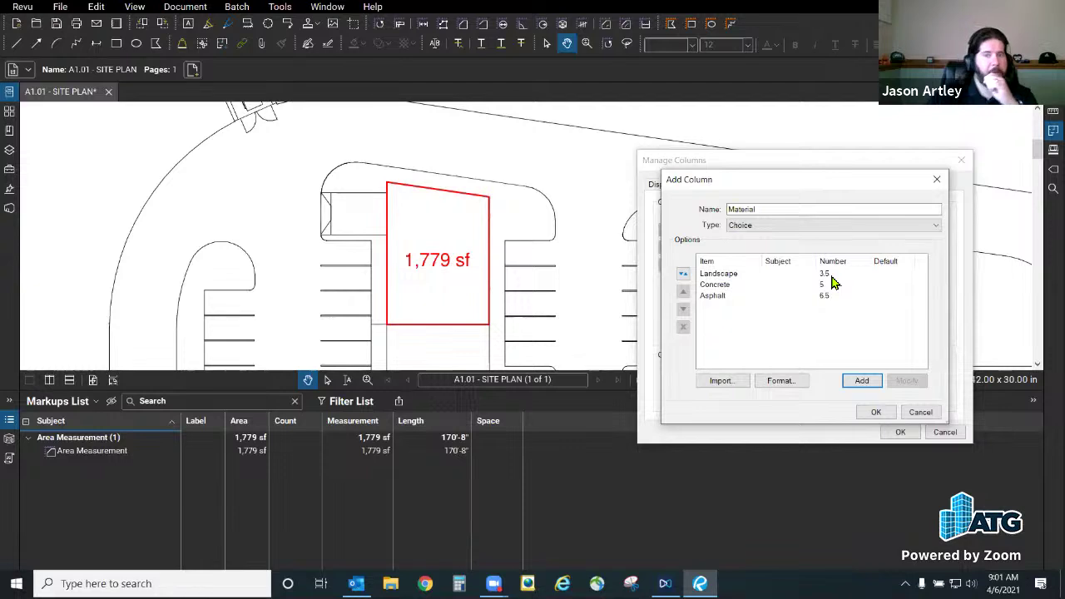
{"action": "left_click", "coordinate": [876, 413]}
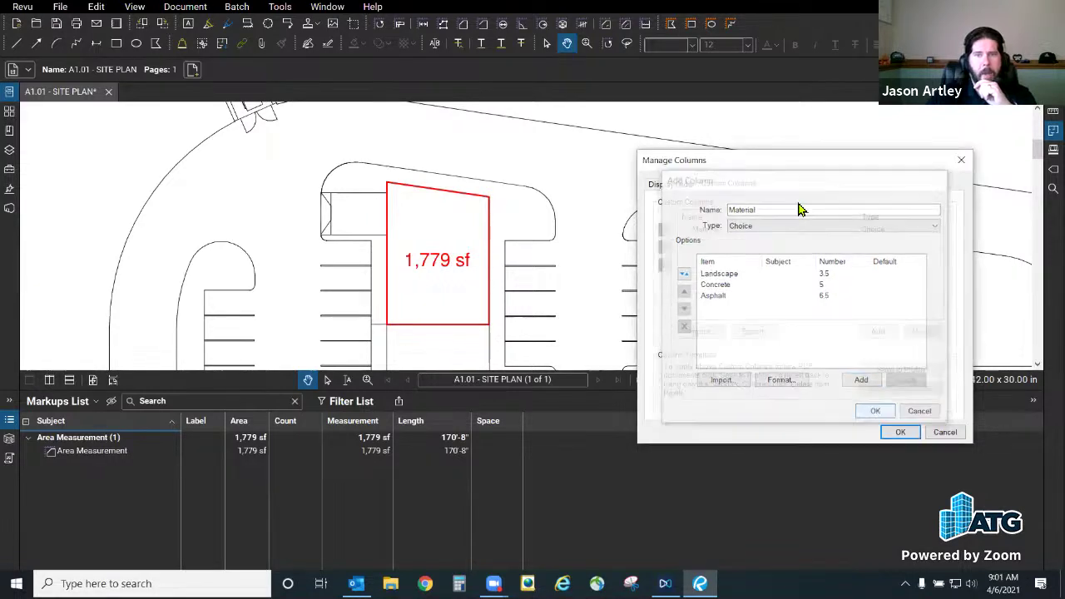
{"action": "left_click", "coordinate": [898, 432]}
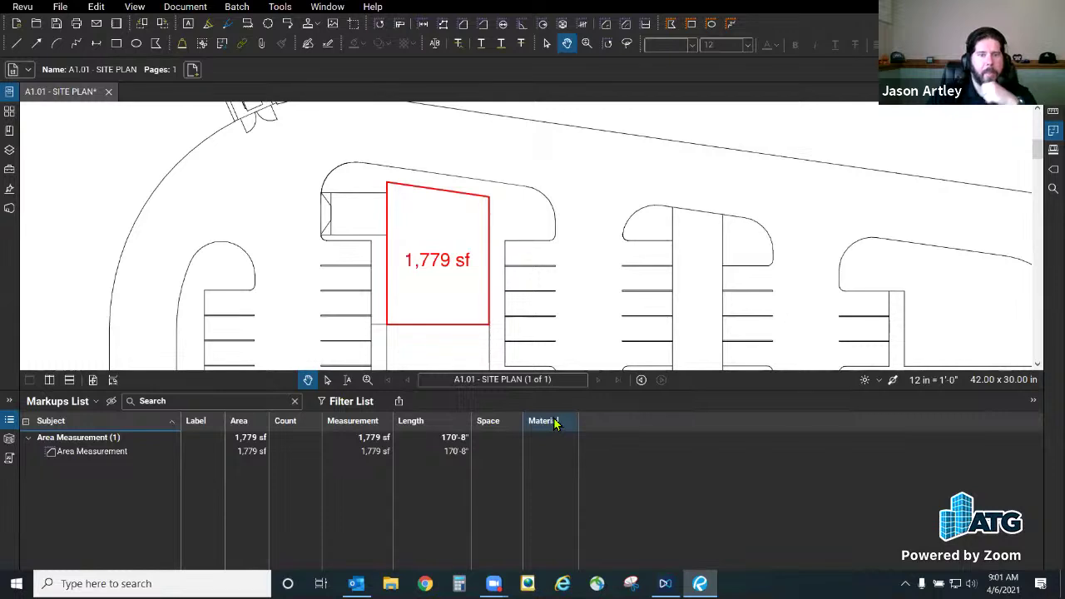
Step: Set the area measurement's Material to Concrete and widen that column enough to show its numeric value
{"action": "left_click", "coordinate": [550, 451]}
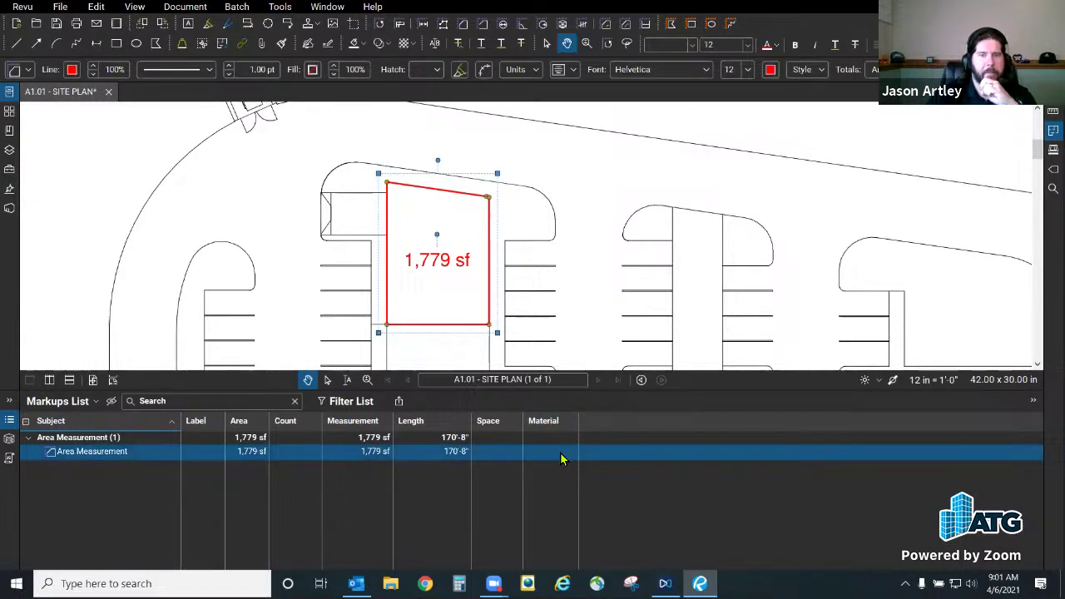
{"action": "left_click", "coordinate": [566, 455]}
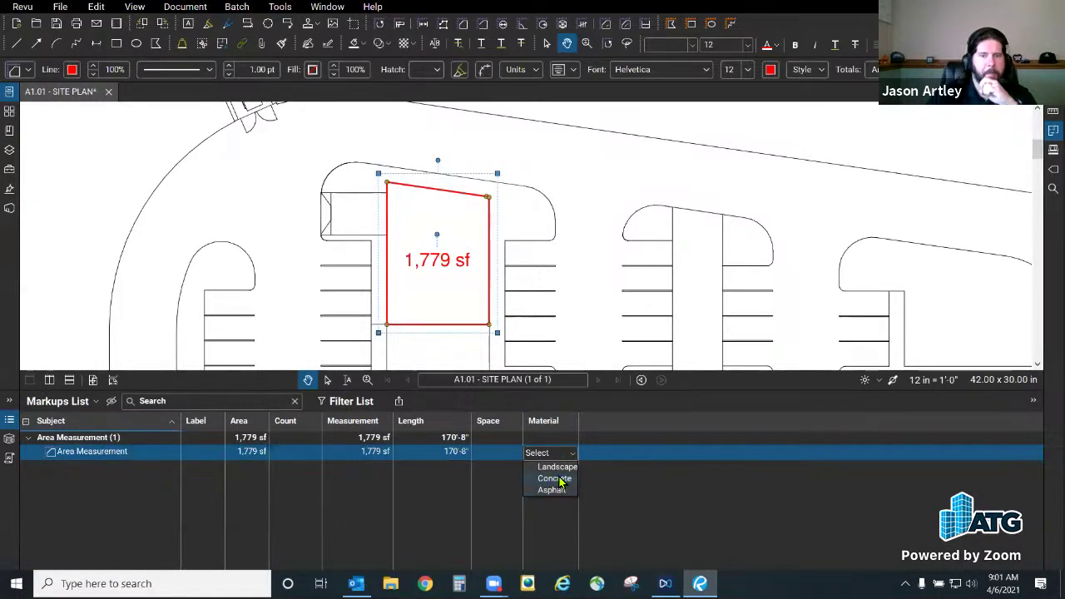
{"action": "left_click", "coordinate": [558, 480]}
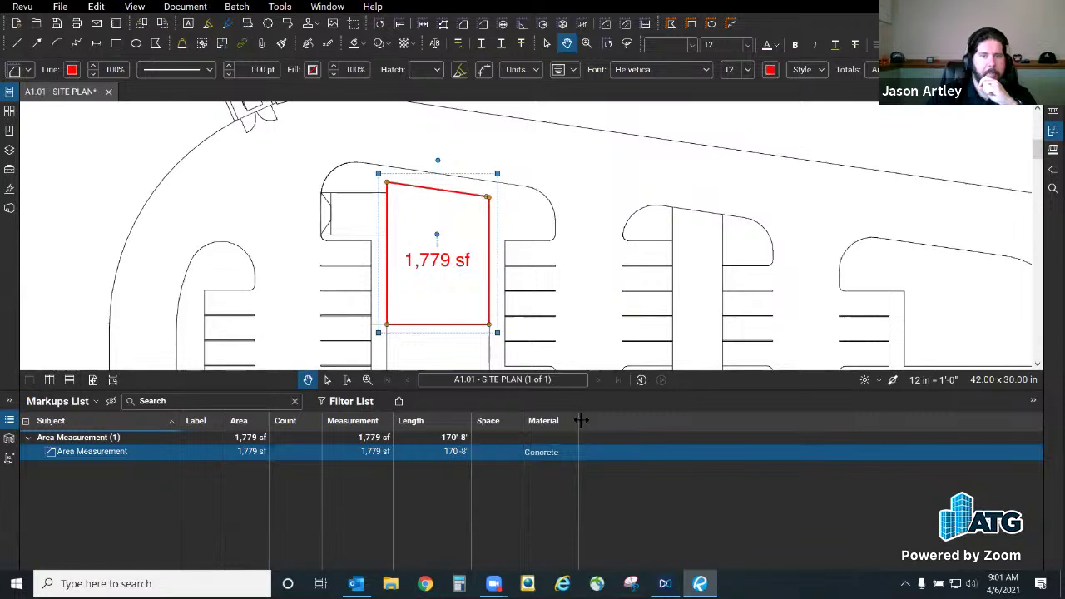
{"action": "left_click_drag", "start_coordinate": [581, 420], "coordinate": [608, 420]}
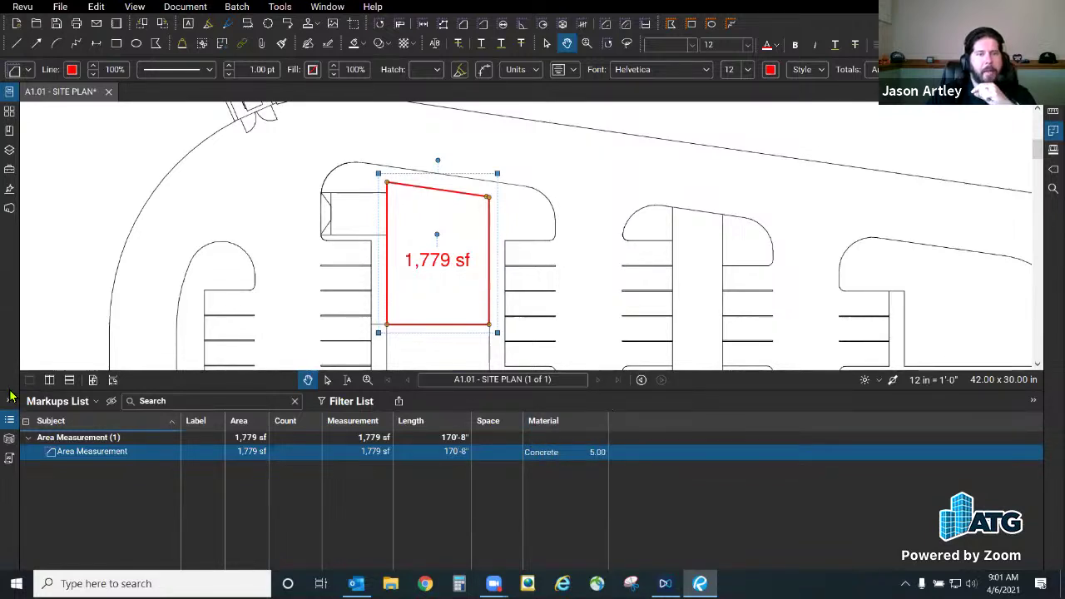
Step: Add a custom Markups List column named Cost Estimate with the Formula type
{"action": "left_click", "coordinate": [71, 403]}
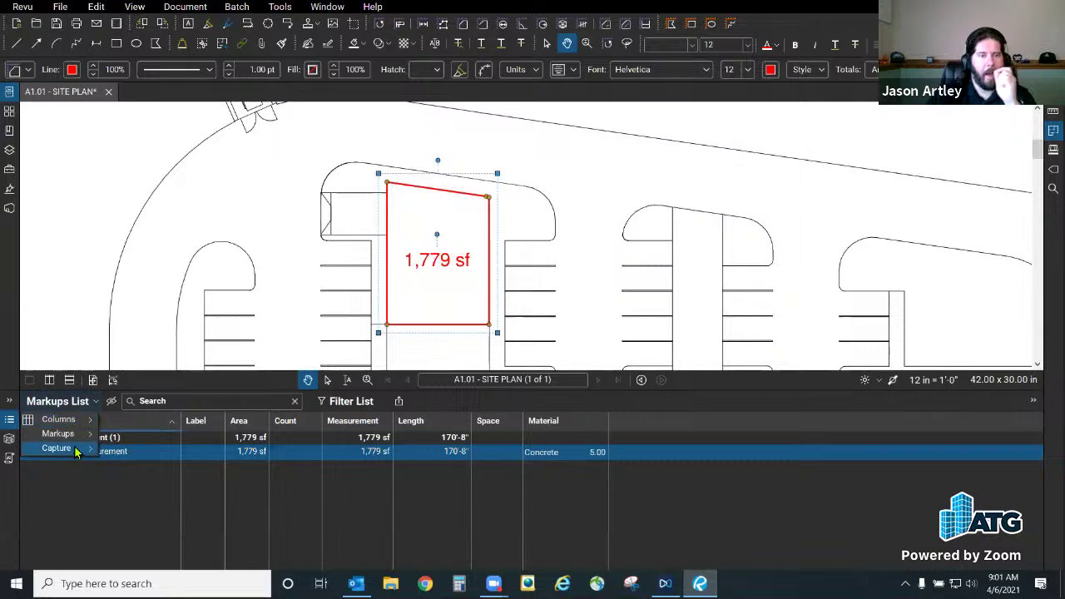
{"action": "mouse_move", "coordinate": [77, 420]}
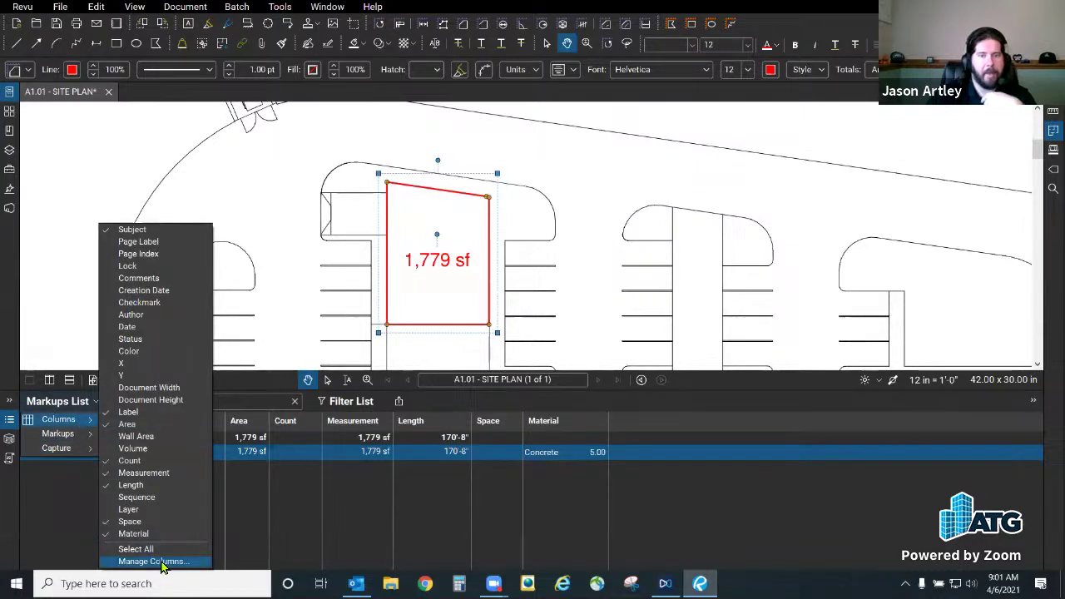
{"action": "left_click", "coordinate": [154, 561]}
{"action": "left_click", "coordinate": [445, 170]}
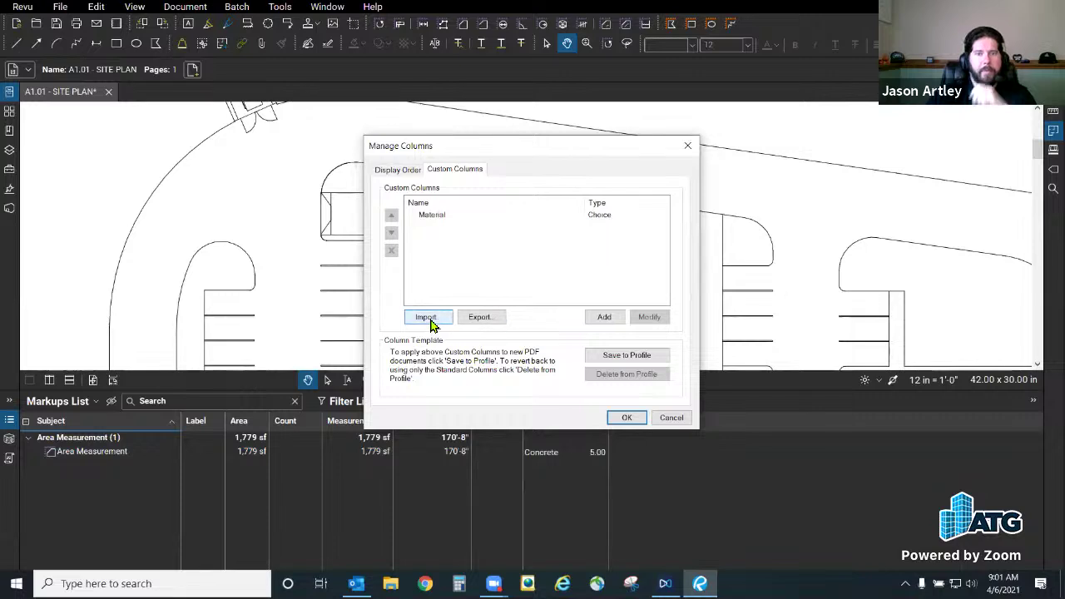
{"action": "left_click", "coordinate": [614, 318]}
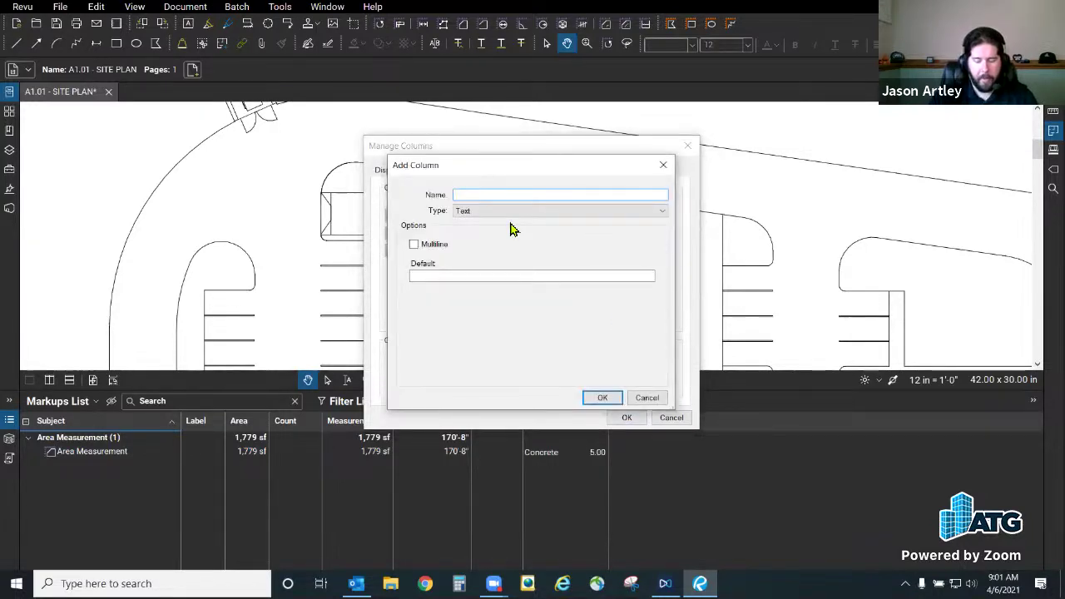
{"action": "type", "text": "Cost Estimate"}
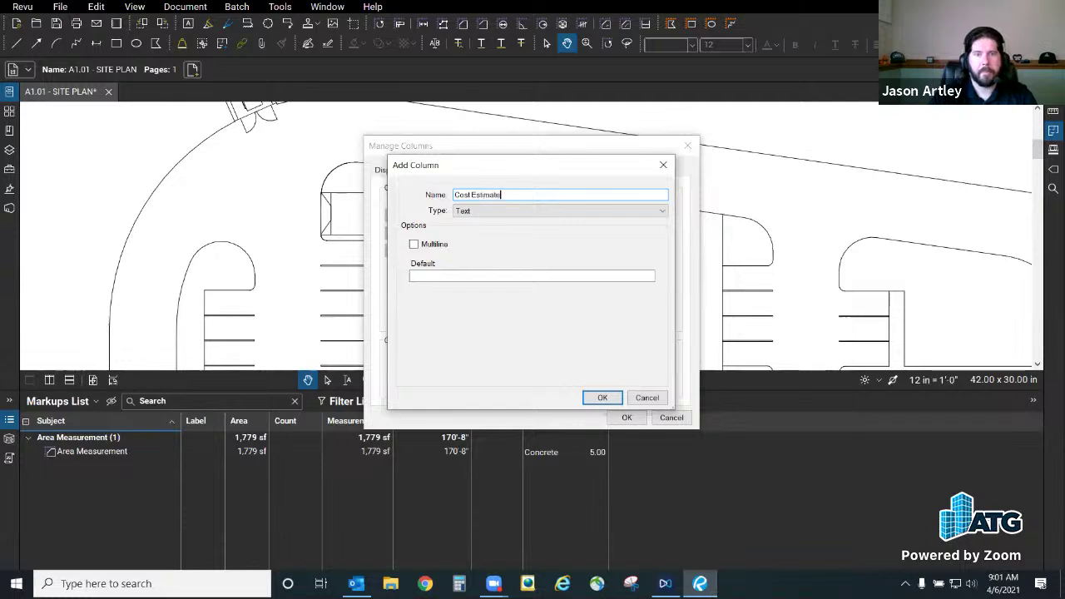
{"action": "left_click", "coordinate": [506, 212]}
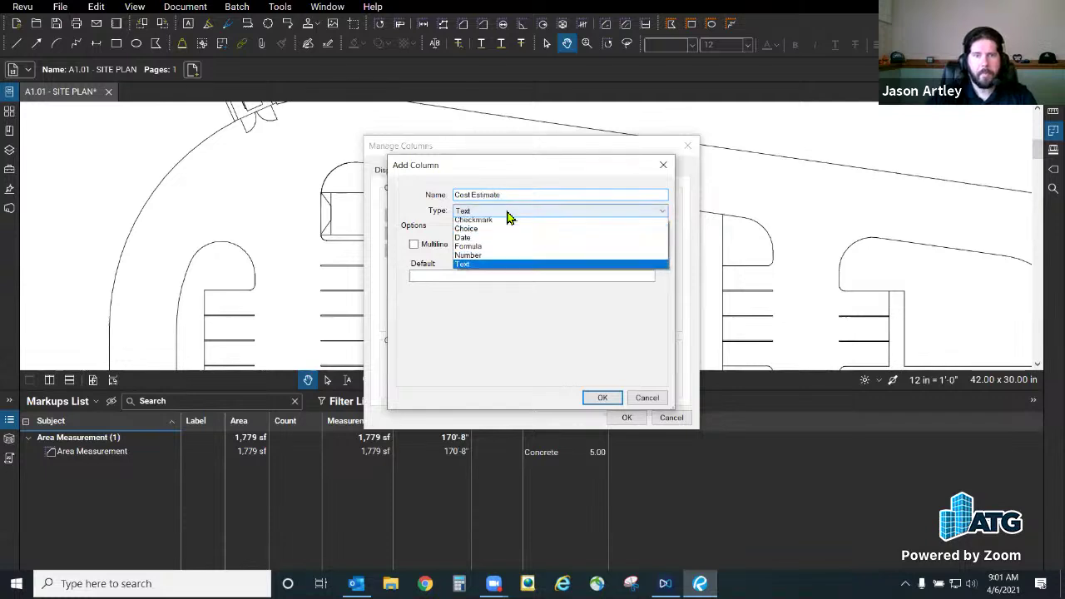
{"action": "left_click", "coordinate": [492, 249]}
Step: Define the Cost Estimate column's expression as Area * Material
{"action": "left_click", "coordinate": [428, 255]}
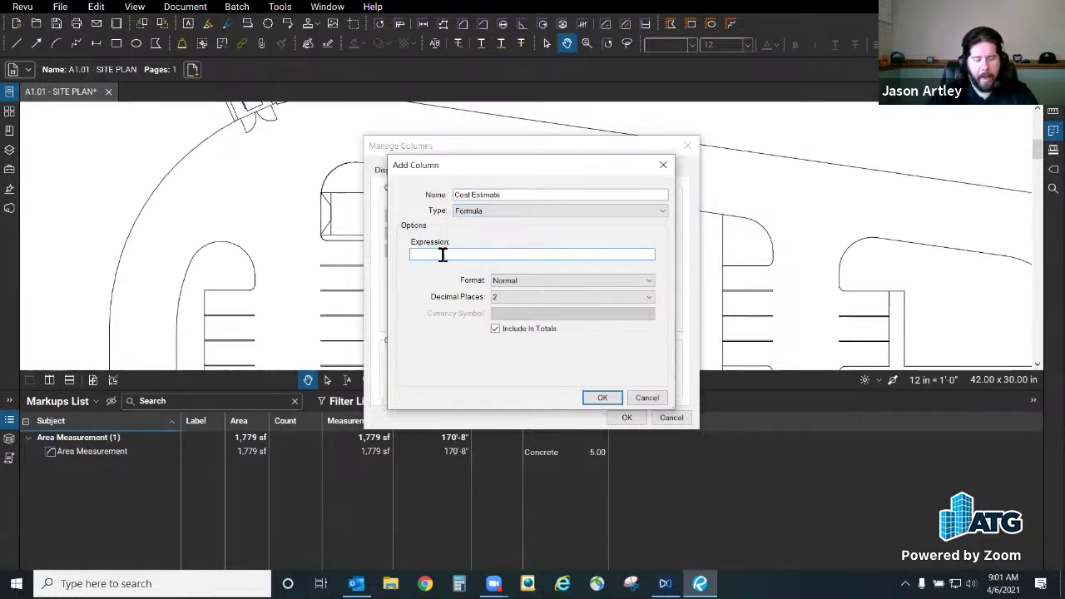
{"action": "type", "text": "are"}
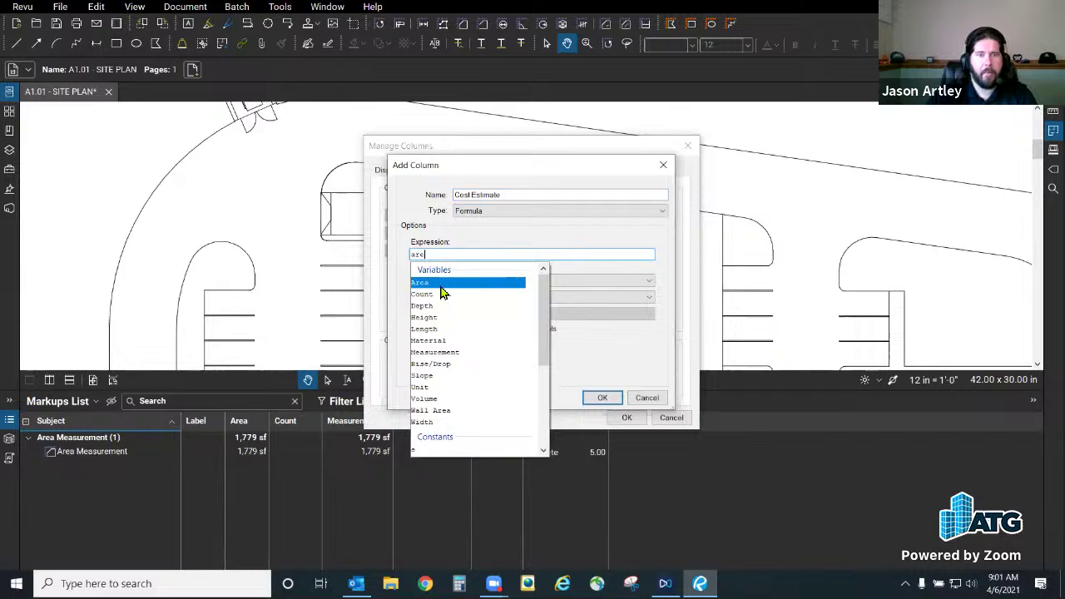
{"action": "left_click", "coordinate": [454, 283]}
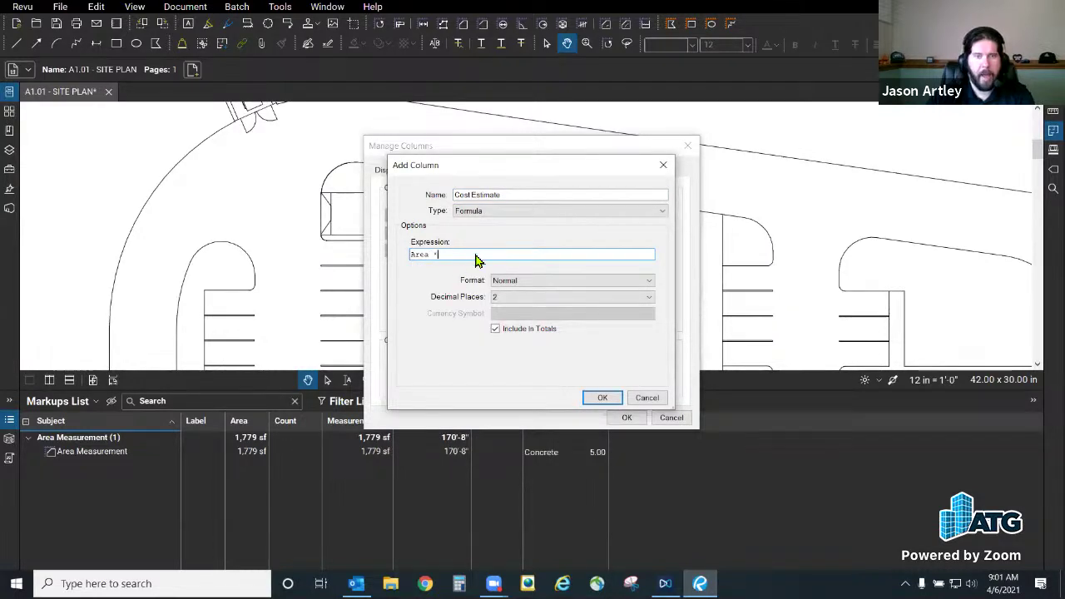
{"action": "type", "text": "* mat"}
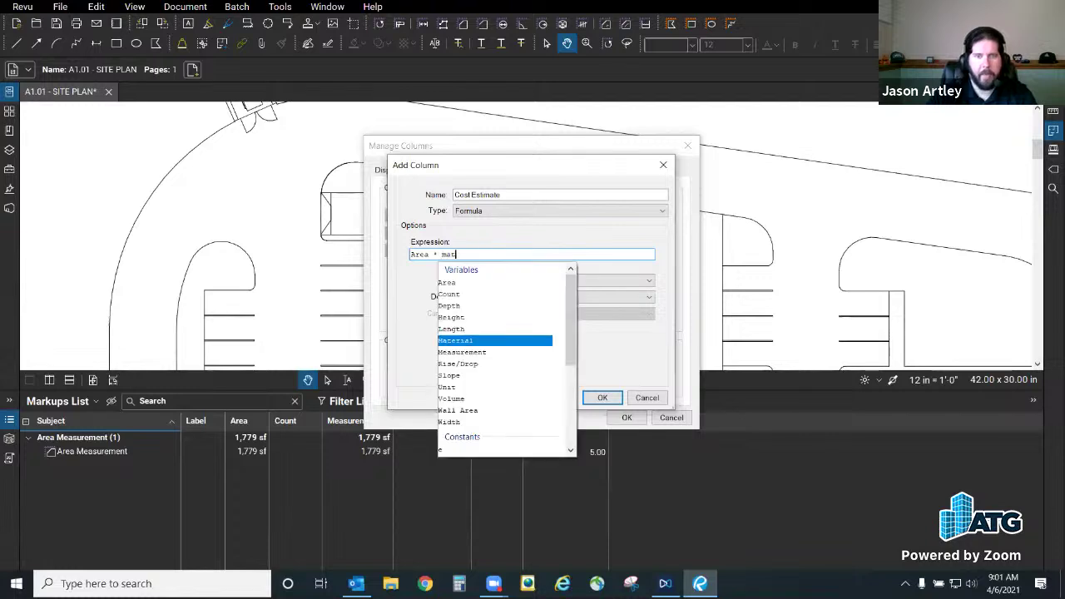
{"action": "left_click", "coordinate": [464, 348]}
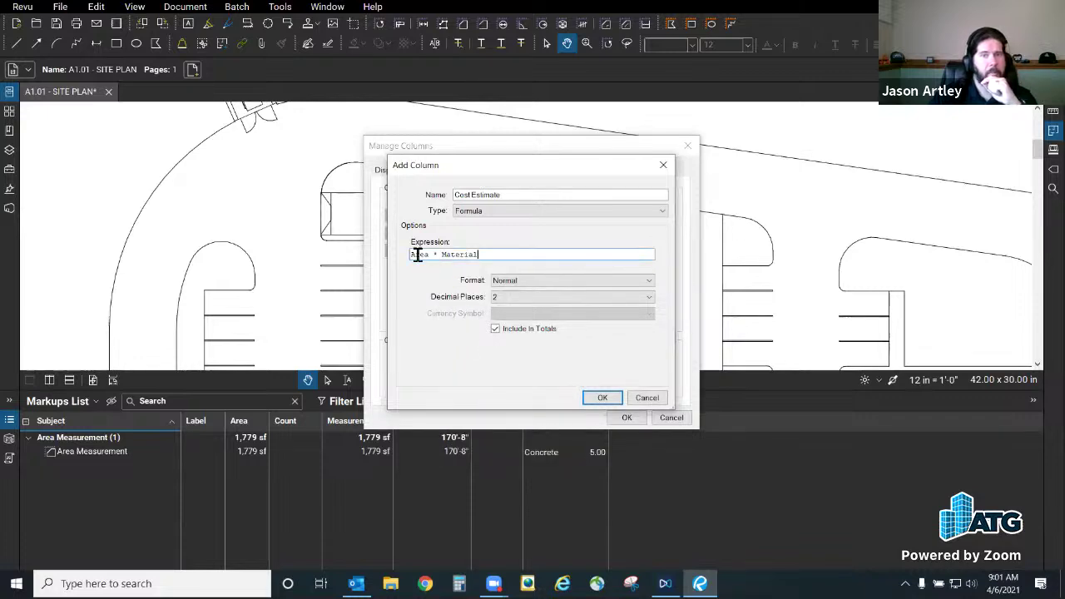
Step: Format the Cost Estimate column as Currency, apply it to the Markups List, and widen it to show its full heading
{"action": "left_click", "coordinate": [522, 281]}
{"action": "left_click", "coordinate": [522, 300]}
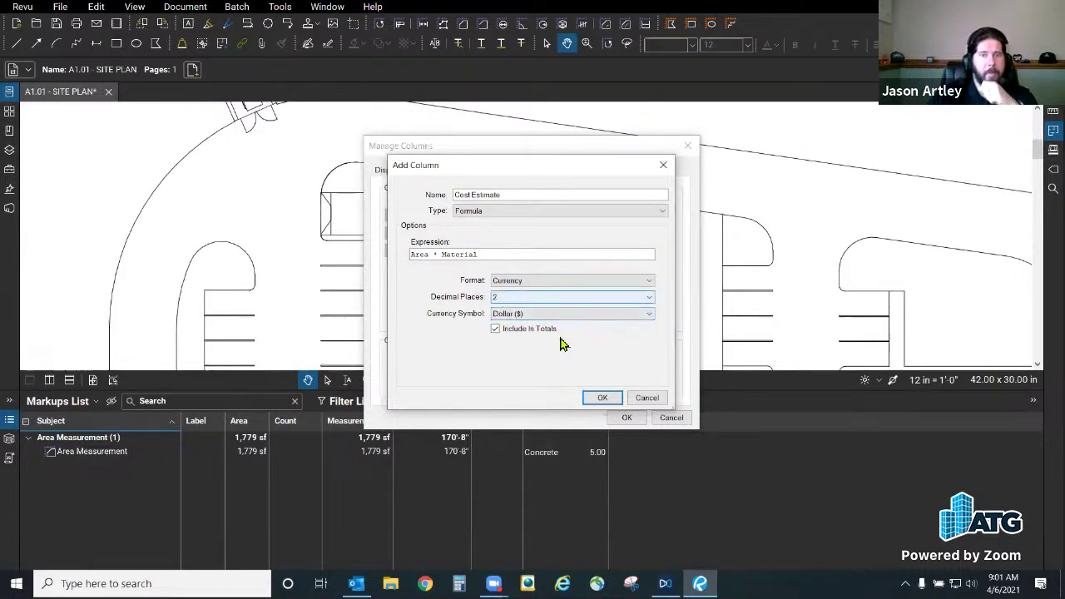
{"action": "left_click", "coordinate": [601, 398]}
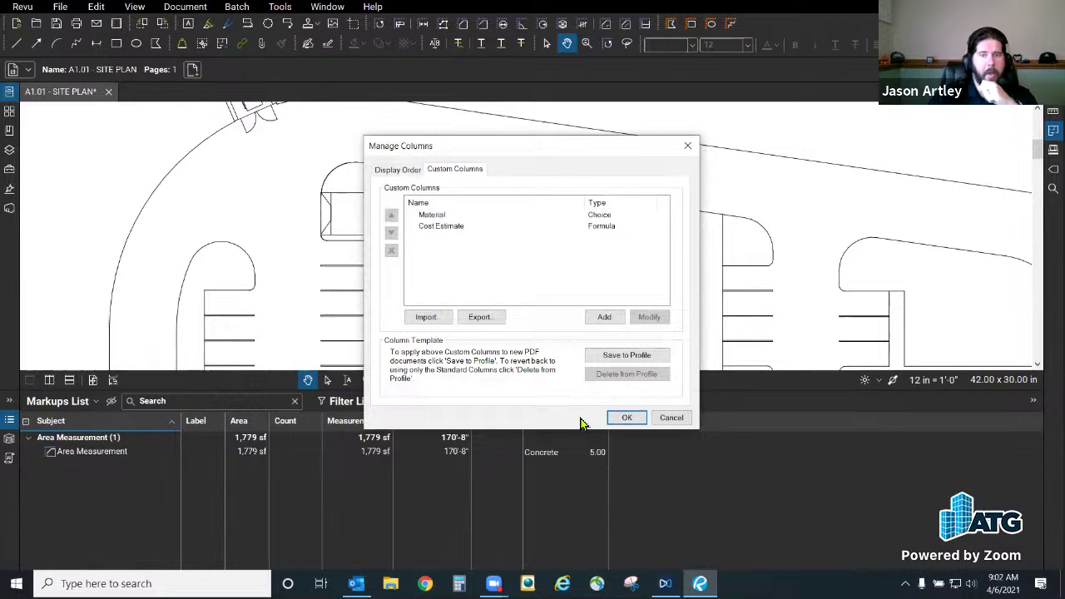
{"action": "left_click", "coordinate": [624, 417]}
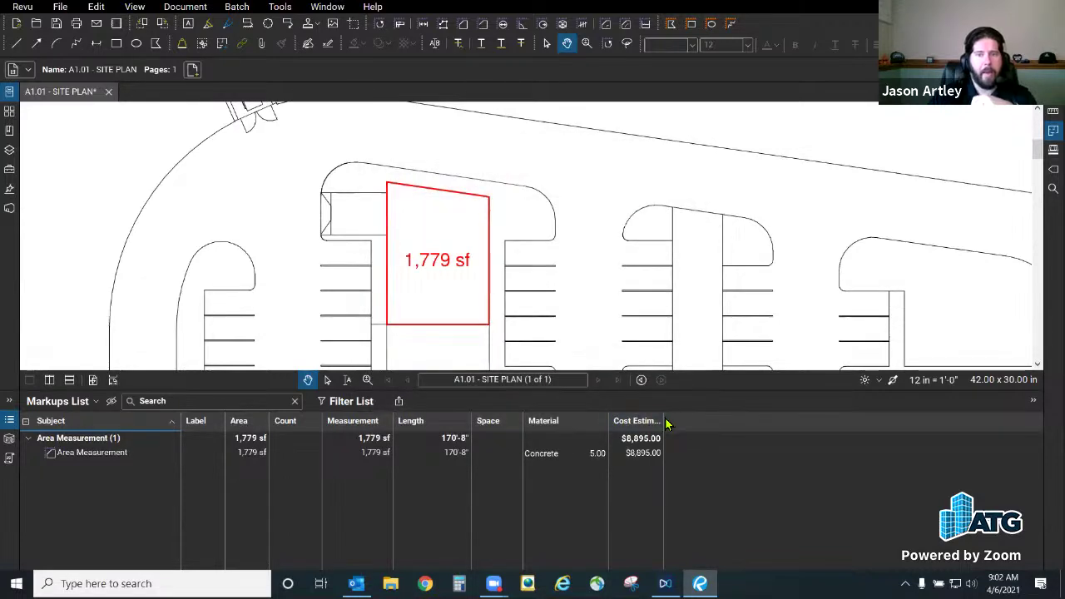
{"action": "left_click_drag", "start_coordinate": [664, 419], "coordinate": [700, 419]}
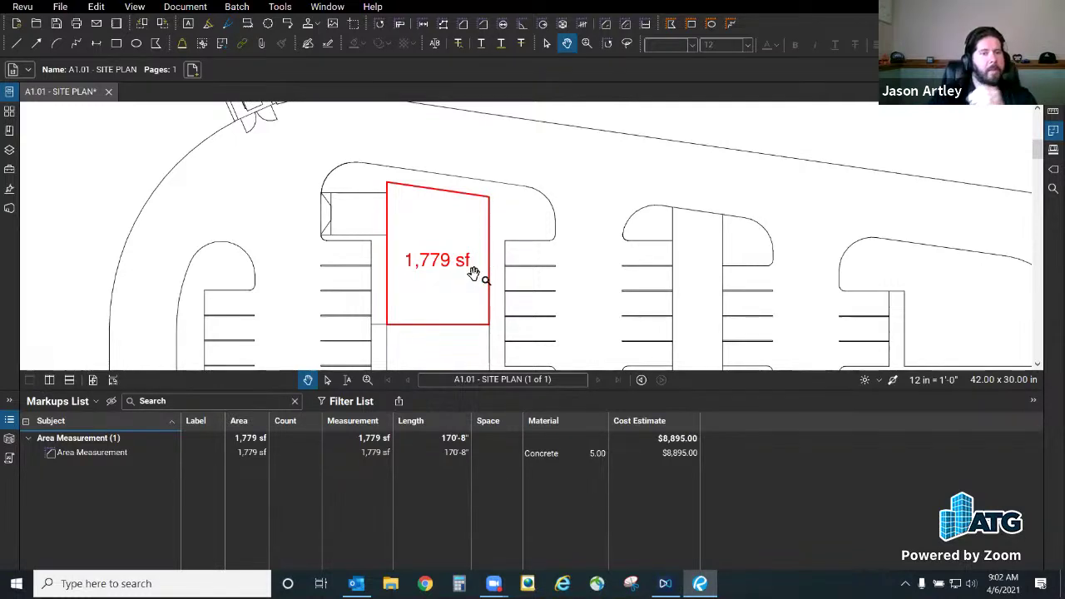
{"action": "left_click", "coordinate": [69, 401]}
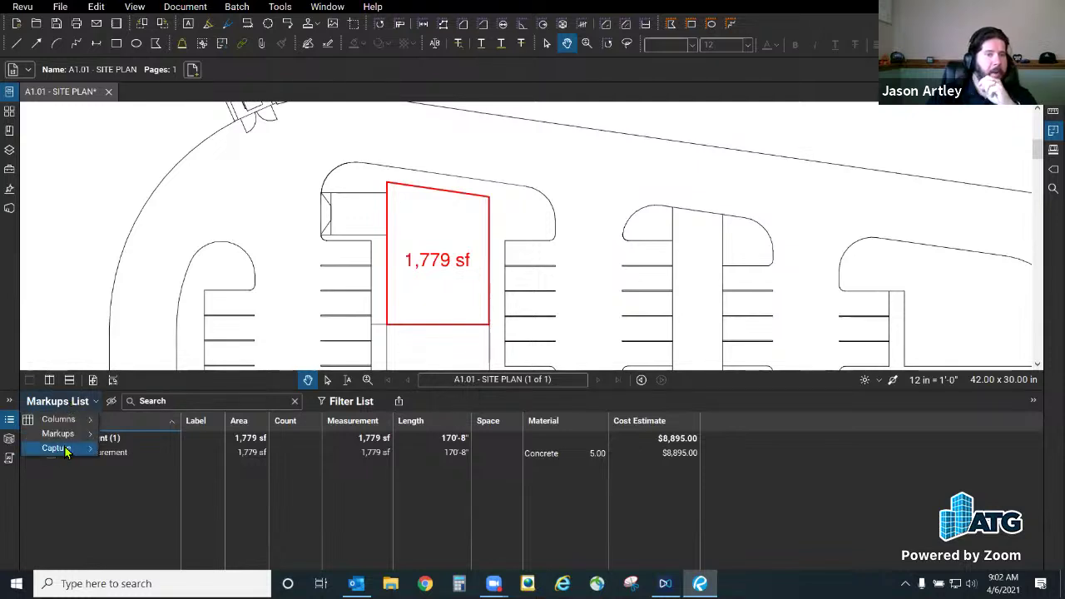
{"action": "mouse_move", "coordinate": [59, 419]}
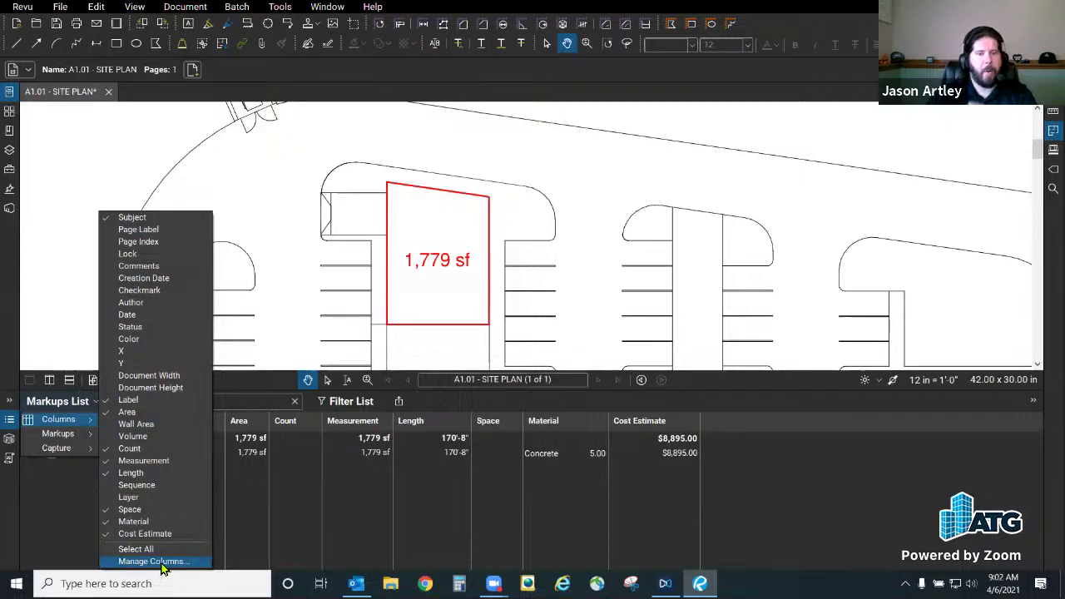
{"action": "left_click", "coordinate": [813, 476]}
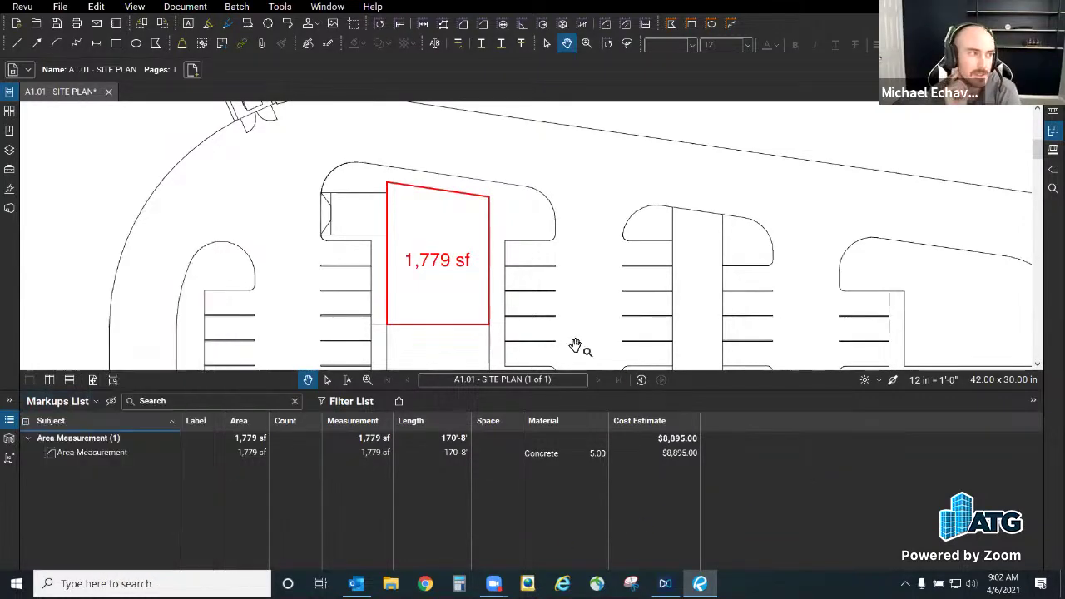
Step: Hide the Markups List and examine the width dimension below the new office building on the site plan
{"action": "scroll", "coordinate": [523, 285], "scroll_direction": "down", "scroll_amount": 3}
{"action": "left_click_drag", "start_coordinate": [615, 296], "coordinate": [393, 151]}
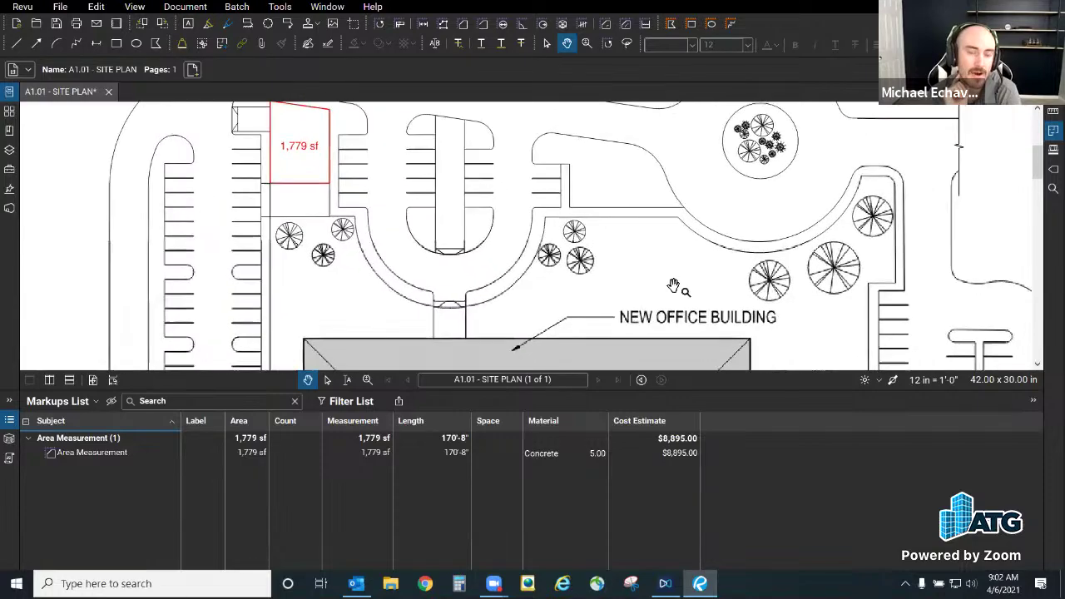
{"action": "left_click_drag", "start_coordinate": [671, 286], "coordinate": [713, 316]}
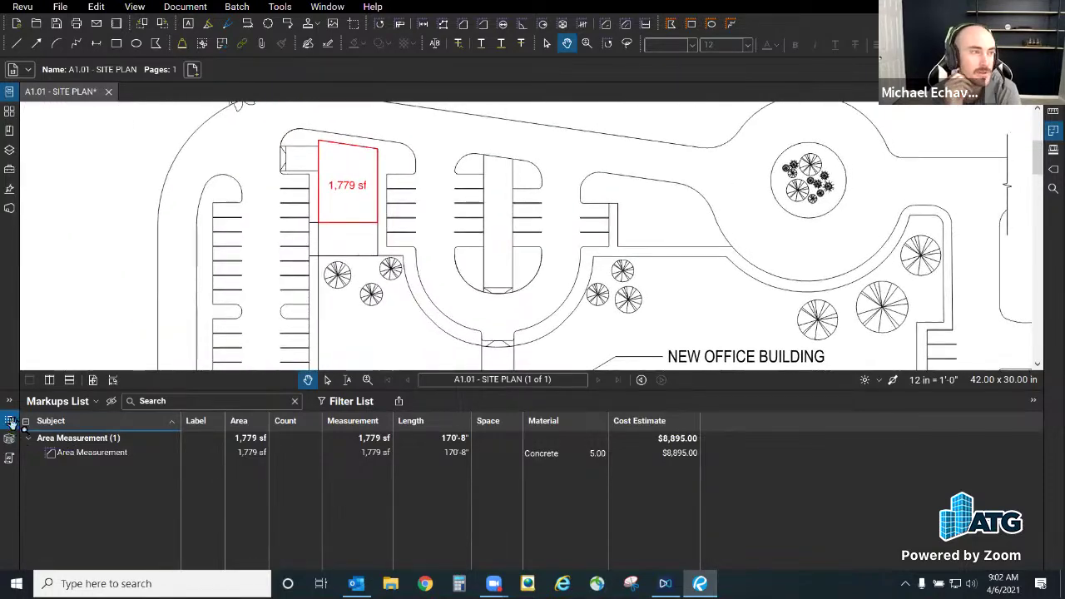
{"action": "left_click", "coordinate": [9, 420]}
{"action": "mouse_move", "coordinate": [502, 304]}
{"action": "left_mouse_down"}
{"action": "mouse_move", "coordinate": [470, 419]}
{"action": "mouse_move", "coordinate": [479, 413]}
{"action": "mouse_move", "coordinate": [488, 238]}
{"action": "left_mouse_up"}
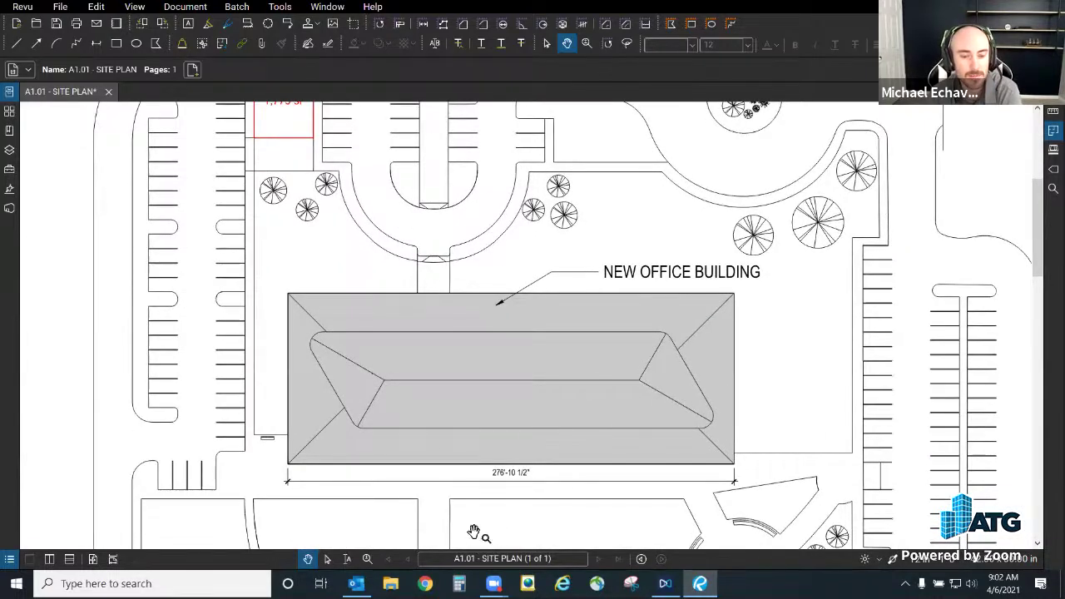
{"action": "scroll", "coordinate": [488, 515], "scroll_direction": "up", "scroll_amount": 2}
{"action": "left_click_drag", "start_coordinate": [507, 504], "coordinate": [518, 452]}
{"action": "scroll", "coordinate": [519, 452], "scroll_direction": "up", "scroll_amount": 1}
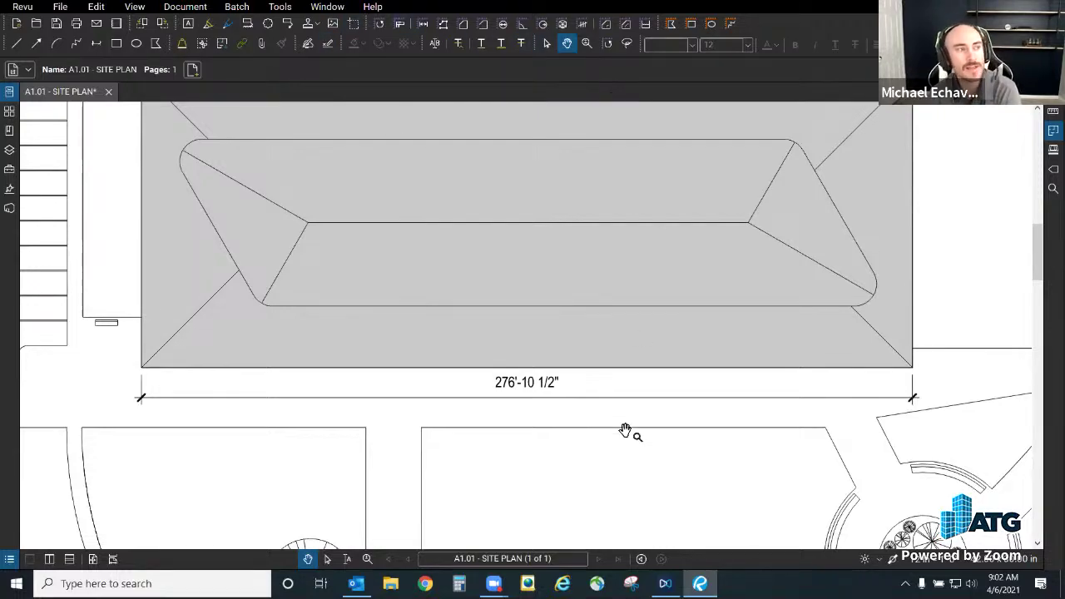
Step: Examine the scale note under the Site Plan title, and return to the office building's width dimension
{"action": "scroll", "coordinate": [618, 453], "scroll_direction": "down", "scroll_amount": 1}
{"action": "scroll", "coordinate": [618, 453], "scroll_direction": "down", "scroll_amount": 4}
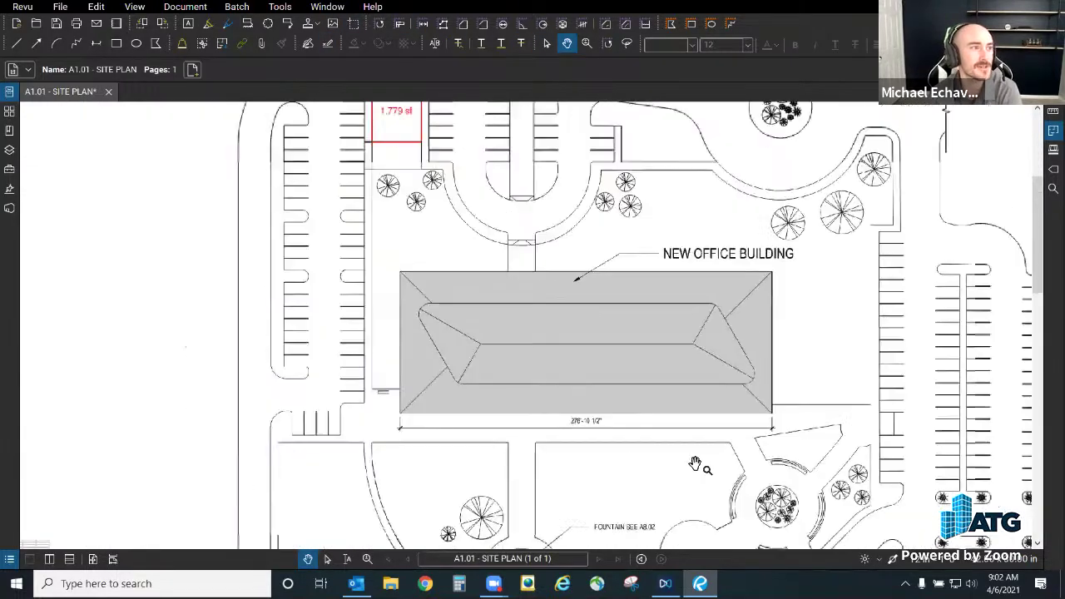
{"action": "left_click_drag", "start_coordinate": [690, 465], "coordinate": [598, 339]}
{"action": "scroll", "coordinate": [598, 338], "scroll_direction": "down", "scroll_amount": 5}
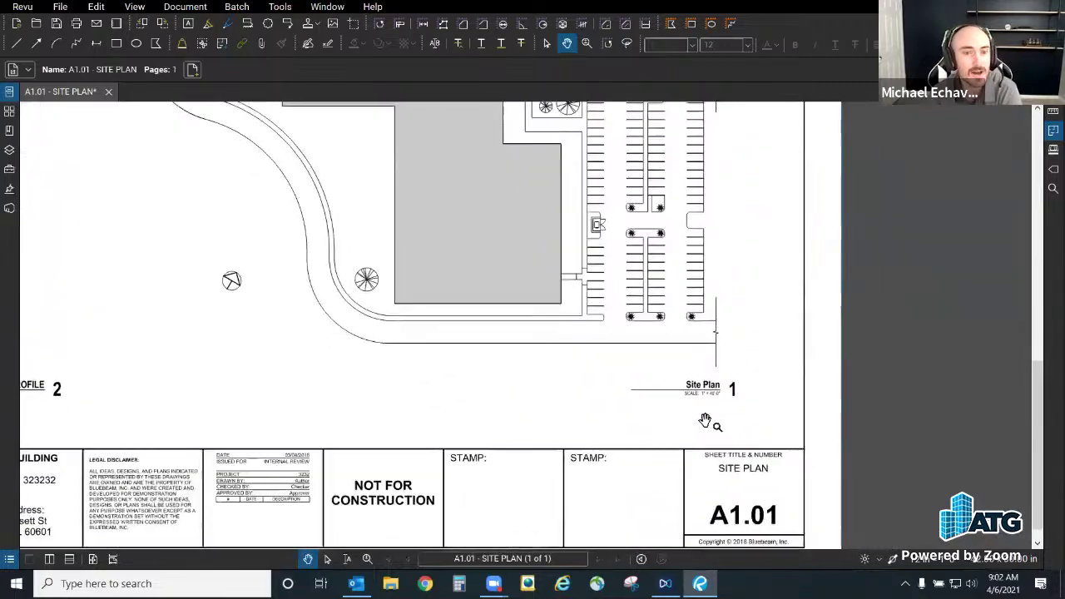
{"action": "scroll", "coordinate": [694, 397], "scroll_direction": "up", "scroll_amount": 2}
{"action": "scroll", "coordinate": [699, 450], "scroll_direction": "down", "scroll_amount": 3}
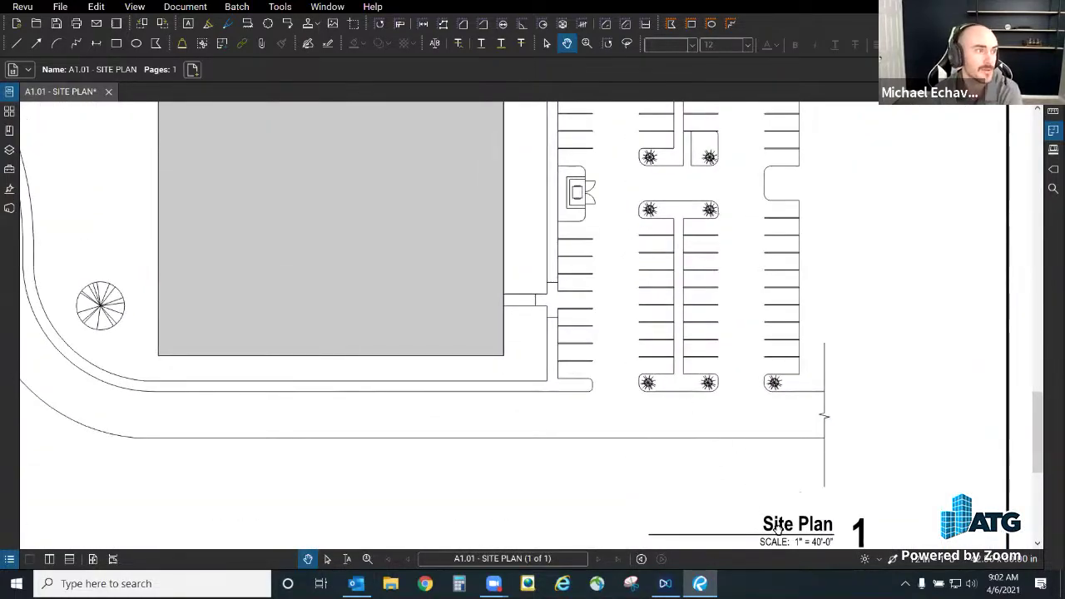
{"action": "scroll", "coordinate": [613, 423], "scroll_direction": "up", "scroll_amount": 3}
{"action": "scroll", "coordinate": [532, 282], "scroll_direction": "down", "scroll_amount": 1}
{"action": "left_click_drag", "start_coordinate": [532, 283], "coordinate": [611, 499]}
{"action": "scroll", "coordinate": [611, 466], "scroll_direction": "up", "scroll_amount": 4}
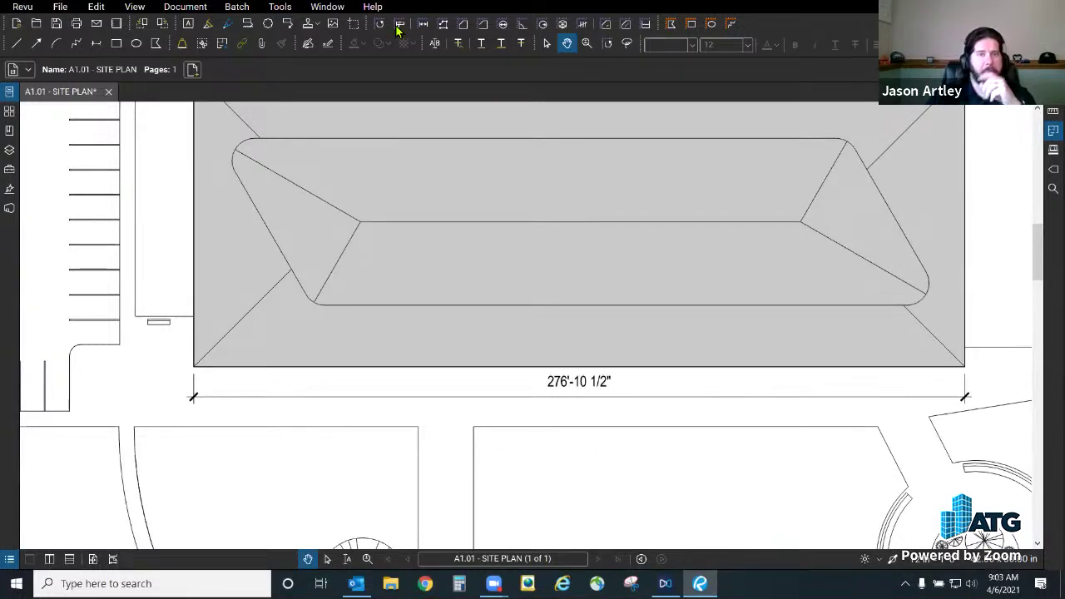
Step: Check for available Revu updates and dismiss the update dialog
{"action": "left_click", "coordinate": [372, 7]}
{"action": "left_click", "coordinate": [410, 53]}
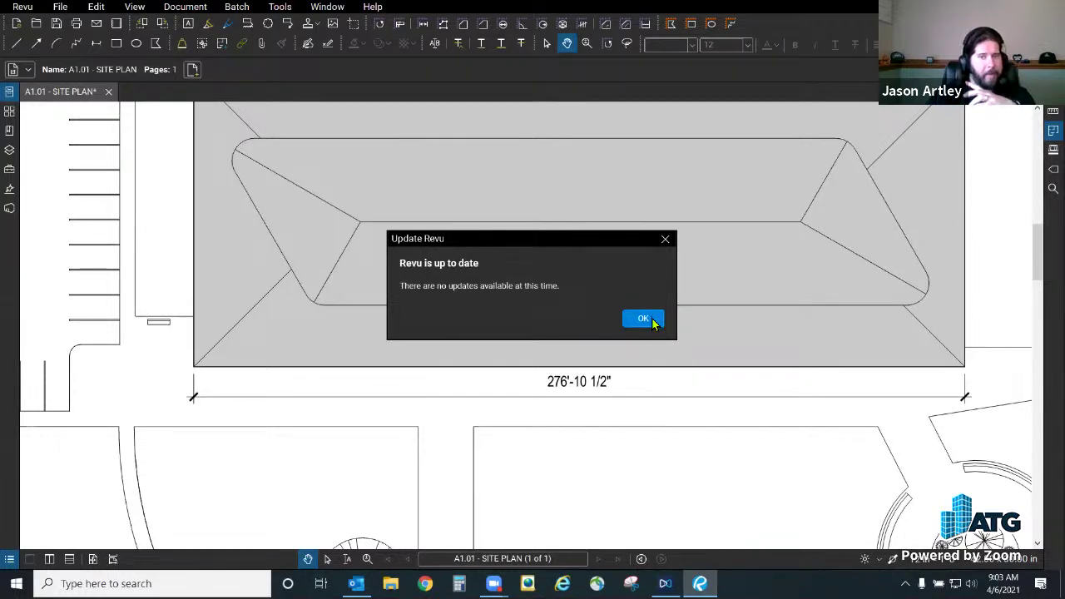
{"action": "left_click", "coordinate": [643, 319]}
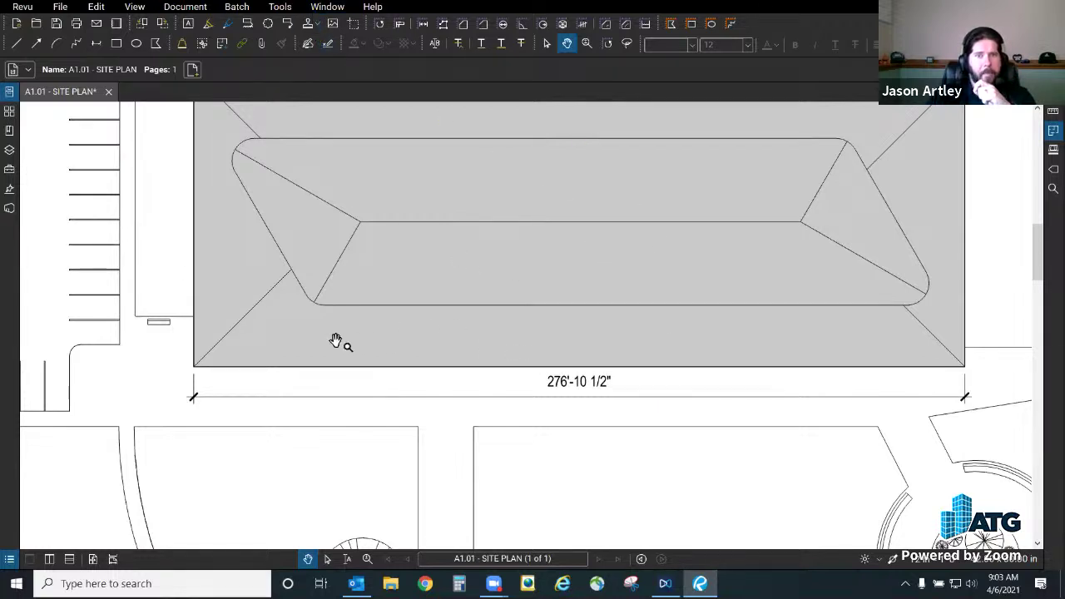
Step: Add a length measurement along the new office building's lower edge, from corner to corner, with its dimension line just inside the footprint
{"action": "scroll", "coordinate": [478, 397], "scroll_direction": "down", "scroll_amount": 3}
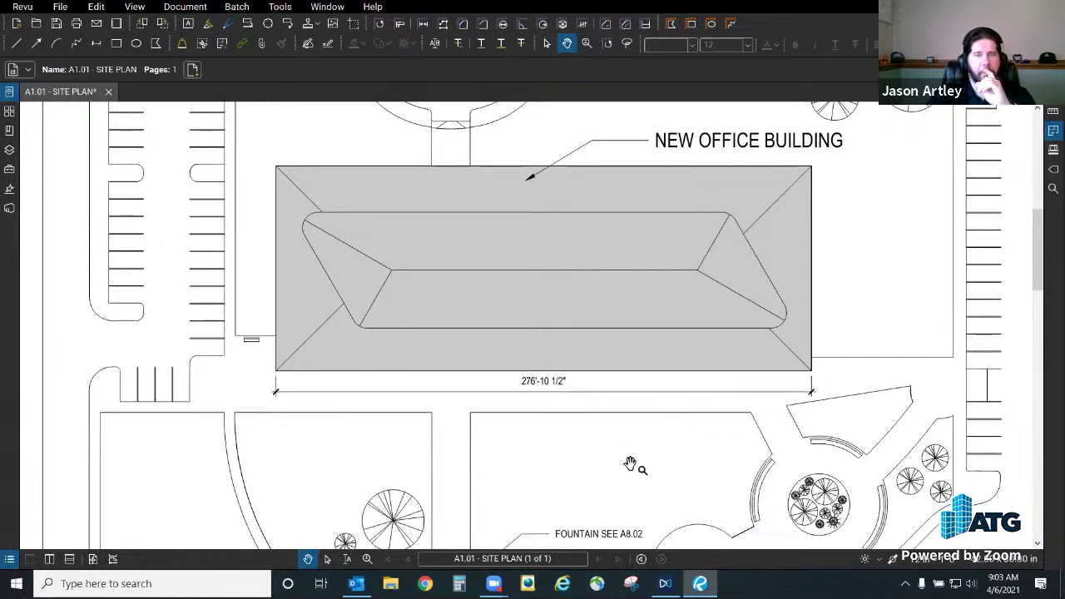
{"action": "scroll", "coordinate": [630, 464], "scroll_direction": "down", "scroll_amount": 5}
{"action": "scroll", "coordinate": [664, 544], "scroll_direction": "up", "scroll_amount": 8}
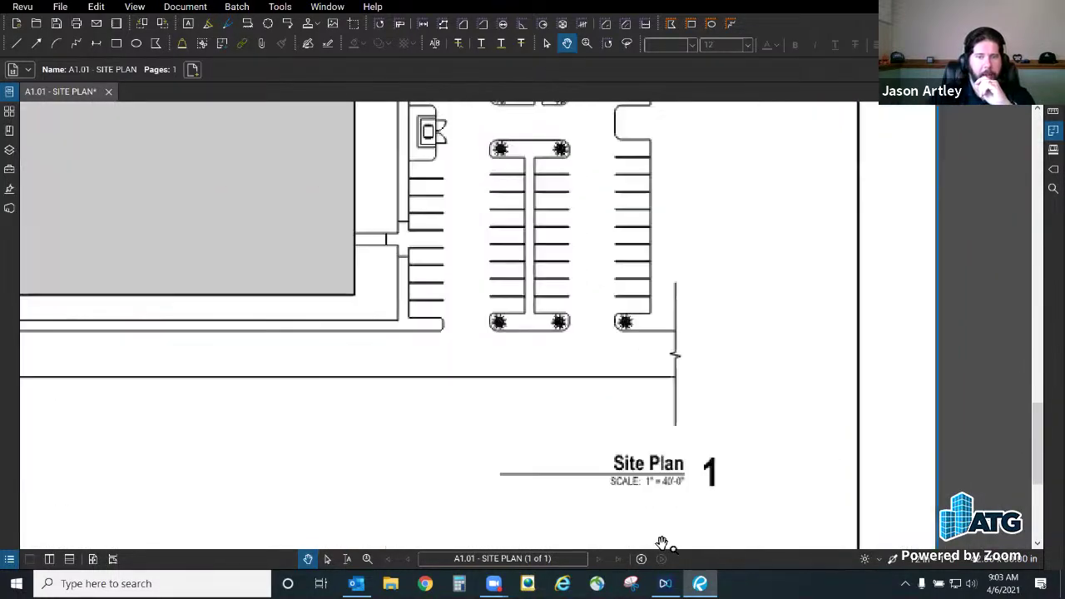
{"action": "scroll", "coordinate": [523, 375], "scroll_direction": "up", "scroll_amount": 6}
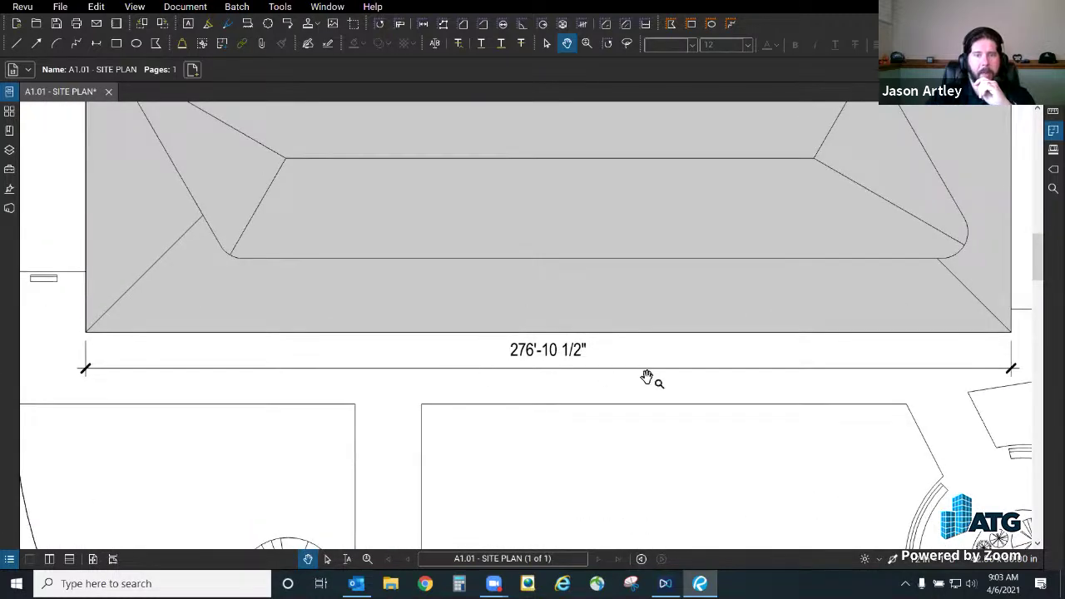
{"action": "scroll", "coordinate": [516, 390], "scroll_direction": "down", "scroll_amount": 1}
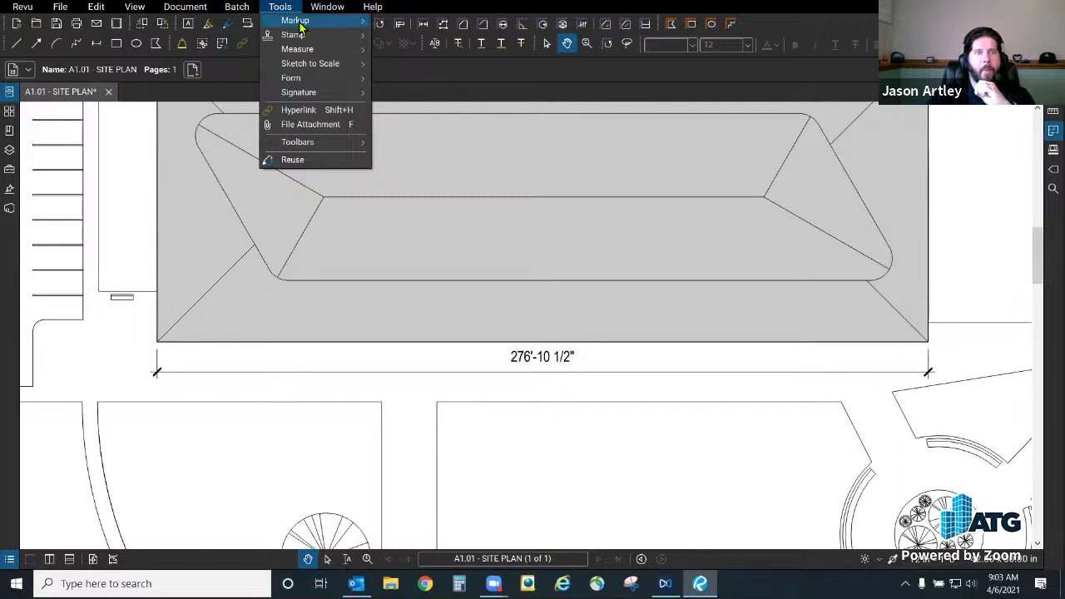
{"action": "mouse_move", "coordinate": [309, 49]}
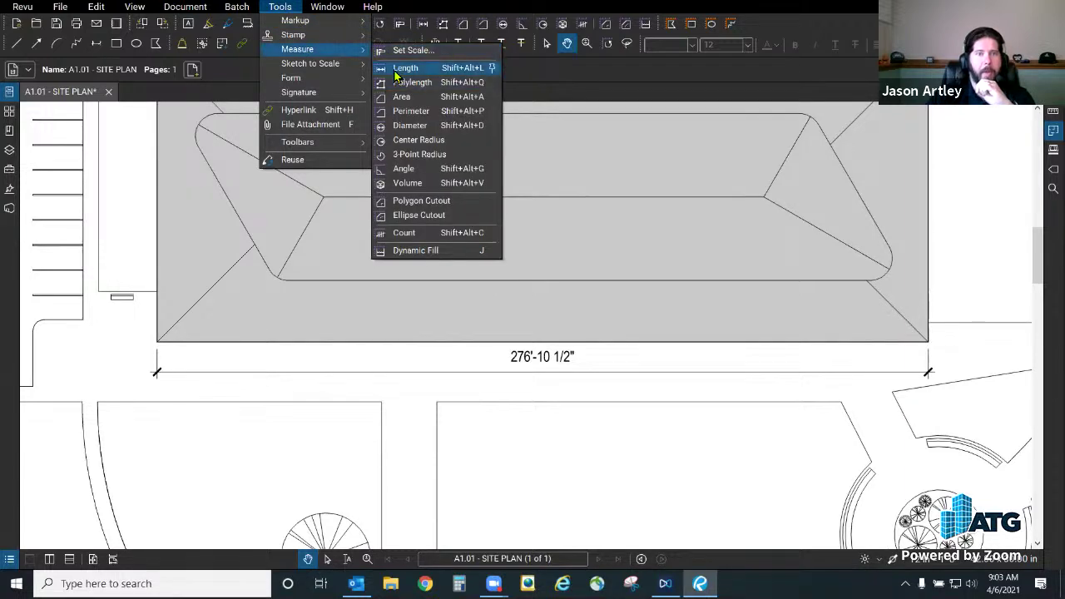
{"action": "left_click", "coordinate": [398, 68]}
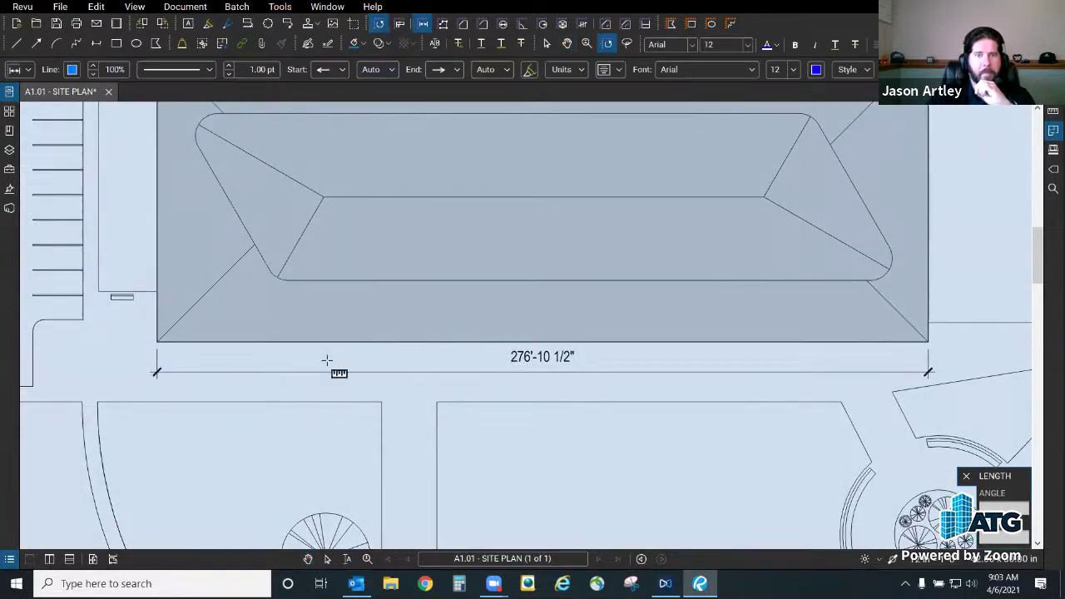
{"action": "left_click", "coordinate": [158, 341]}
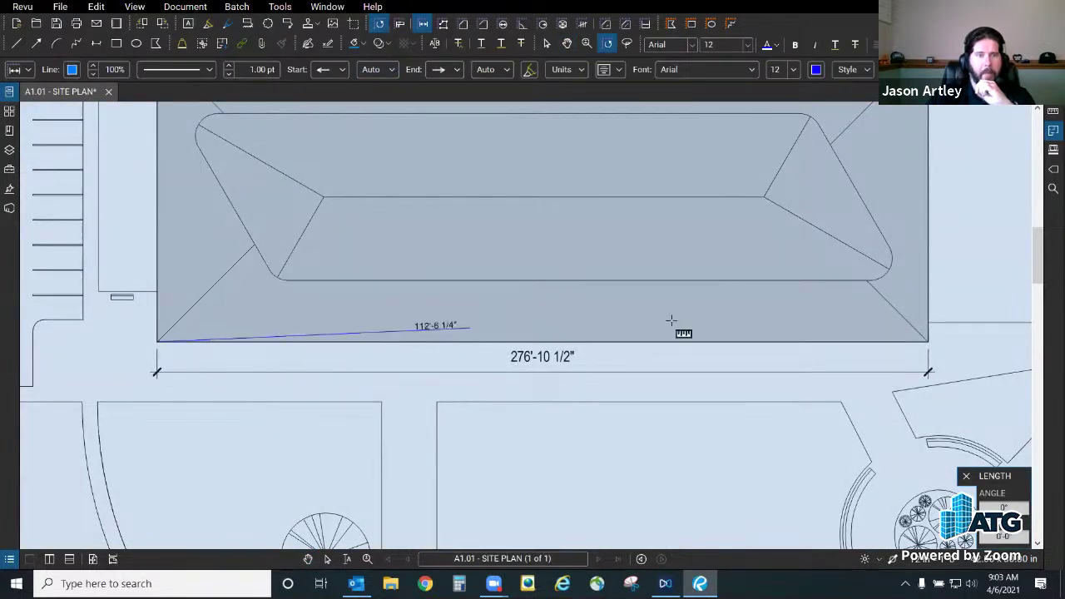
{"action": "left_click", "coordinate": [926, 340]}
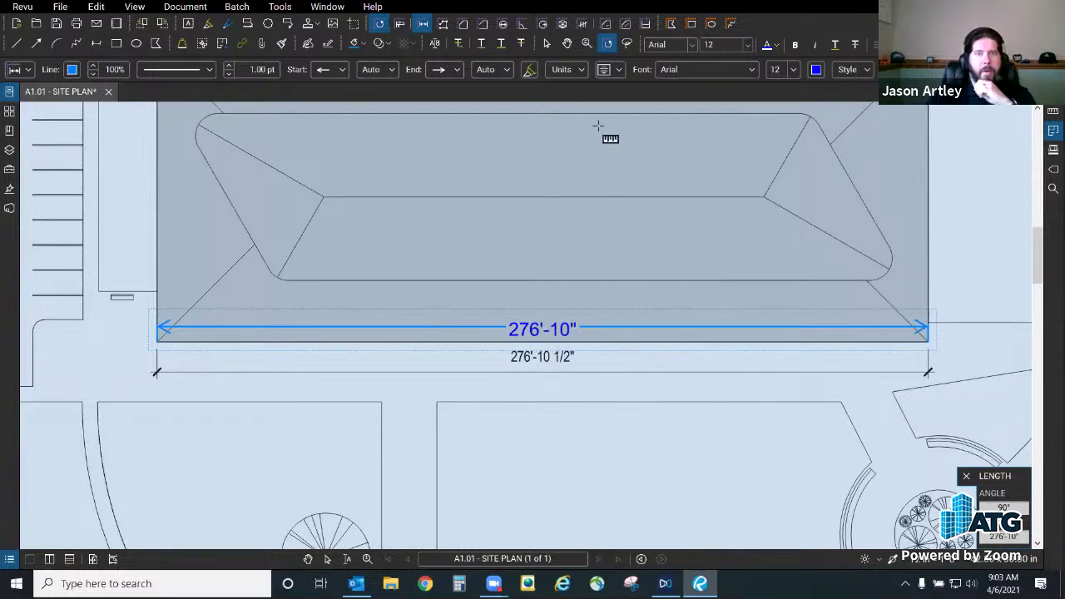
{"action": "left_click", "coordinate": [572, 329]}
{"action": "key", "text": "Escape"}
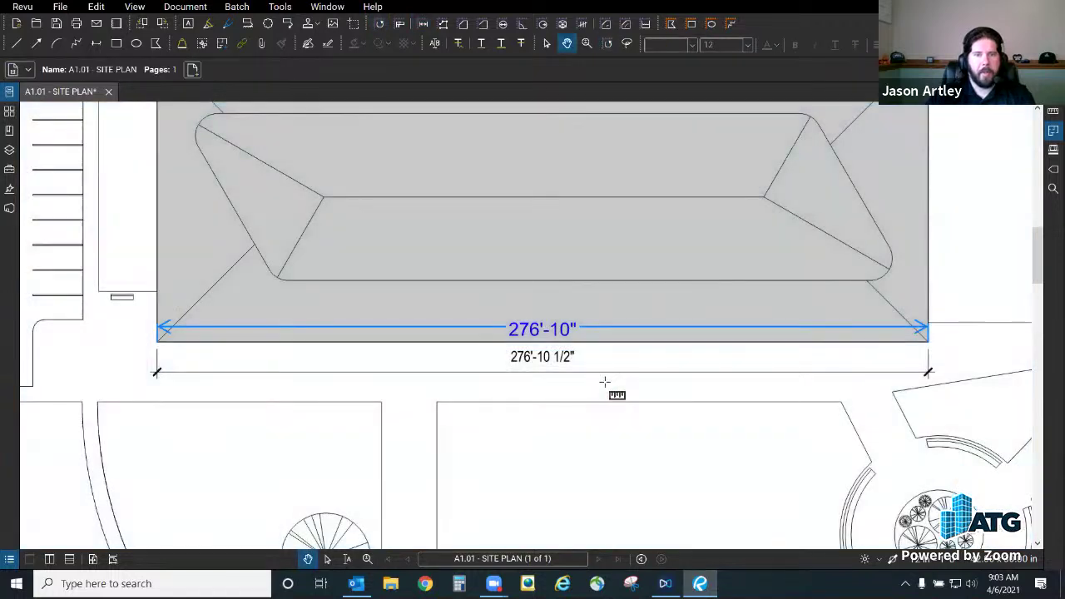
Step: Try yards, millimetres and centimetres as the length unit of the building-width measurement
{"action": "left_click", "coordinate": [599, 332]}
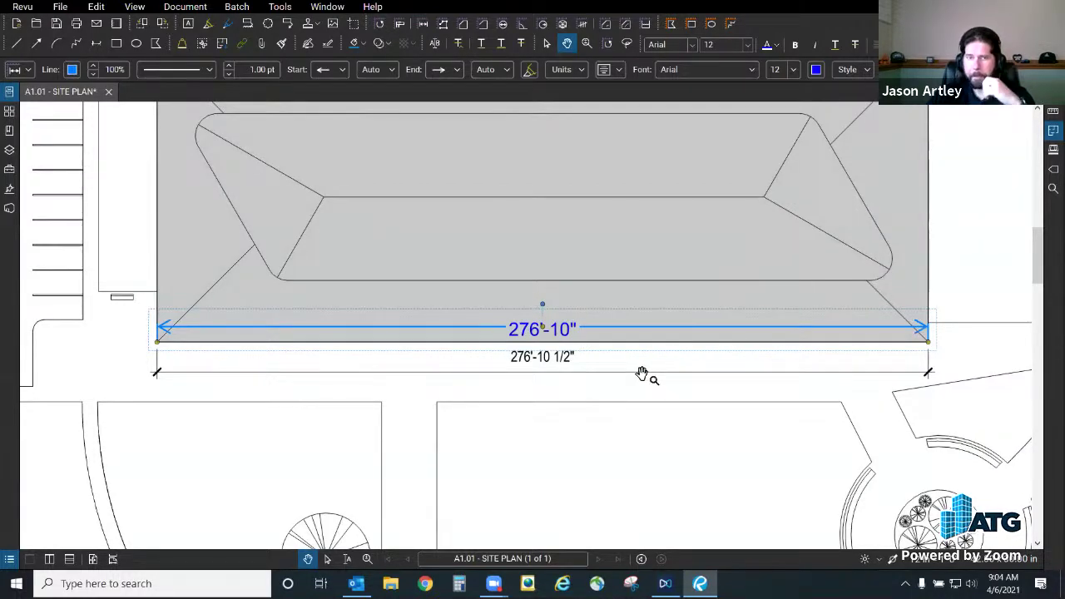
{"action": "left_click", "coordinate": [581, 72]}
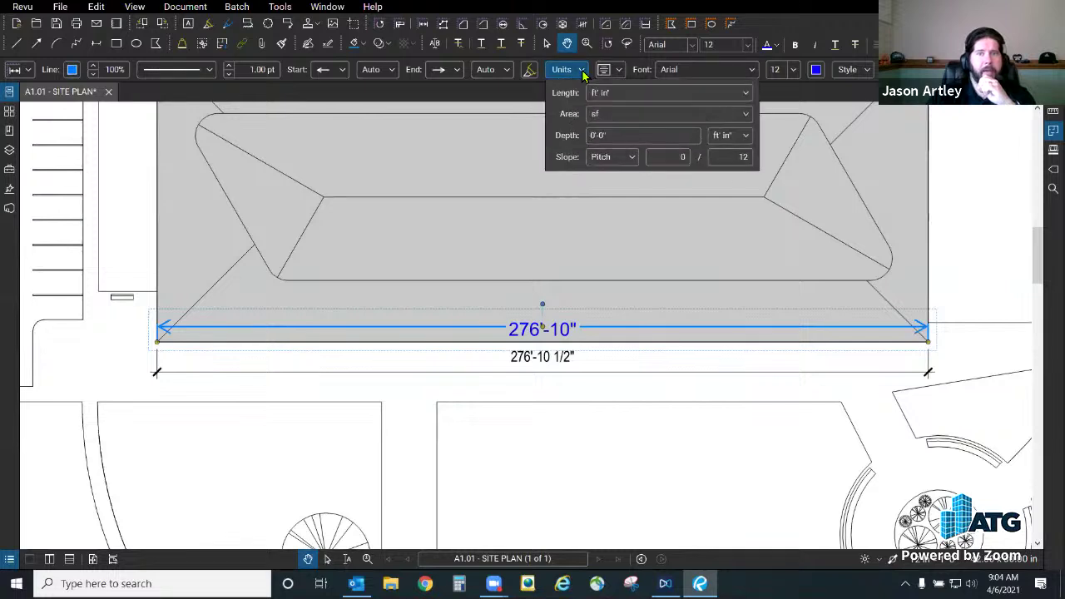
{"action": "left_click", "coordinate": [636, 96]}
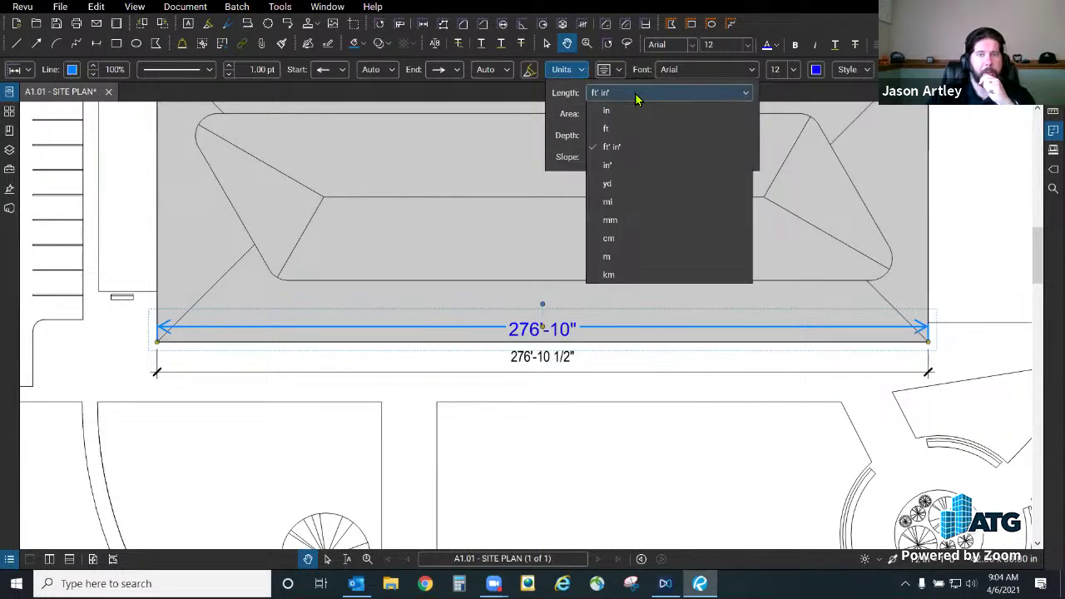
{"action": "left_click", "coordinate": [648, 184]}
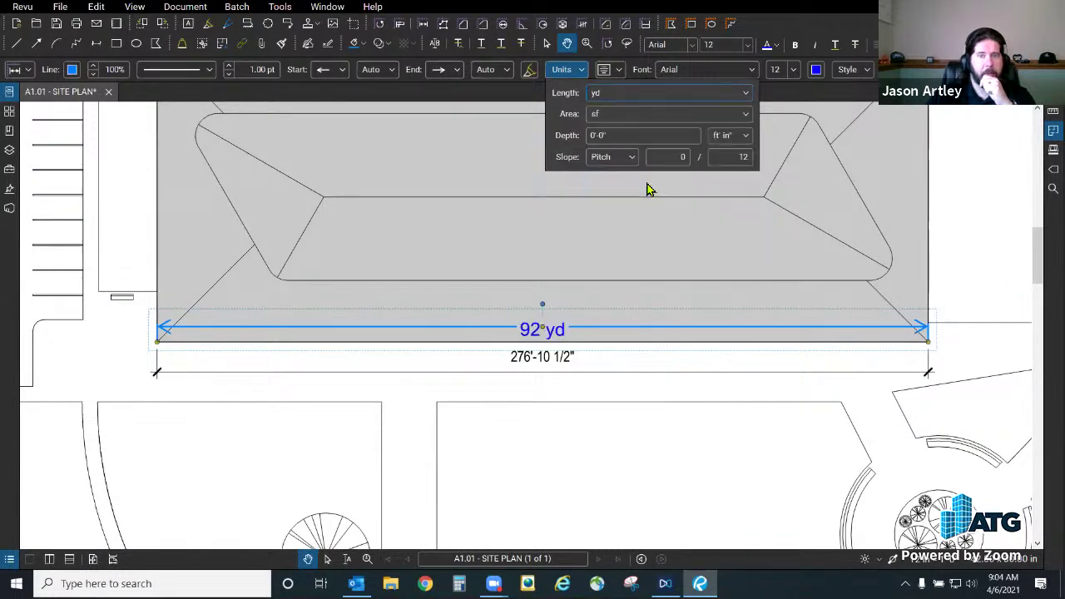
{"action": "left_click", "coordinate": [638, 95]}
{"action": "left_click", "coordinate": [652, 222]}
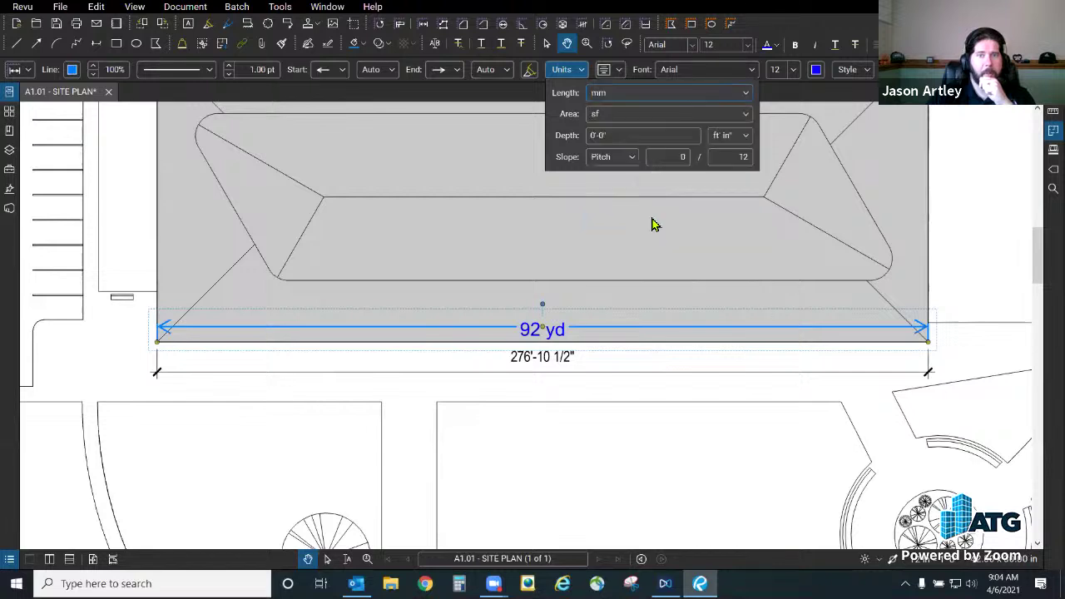
{"action": "left_click", "coordinate": [645, 94]}
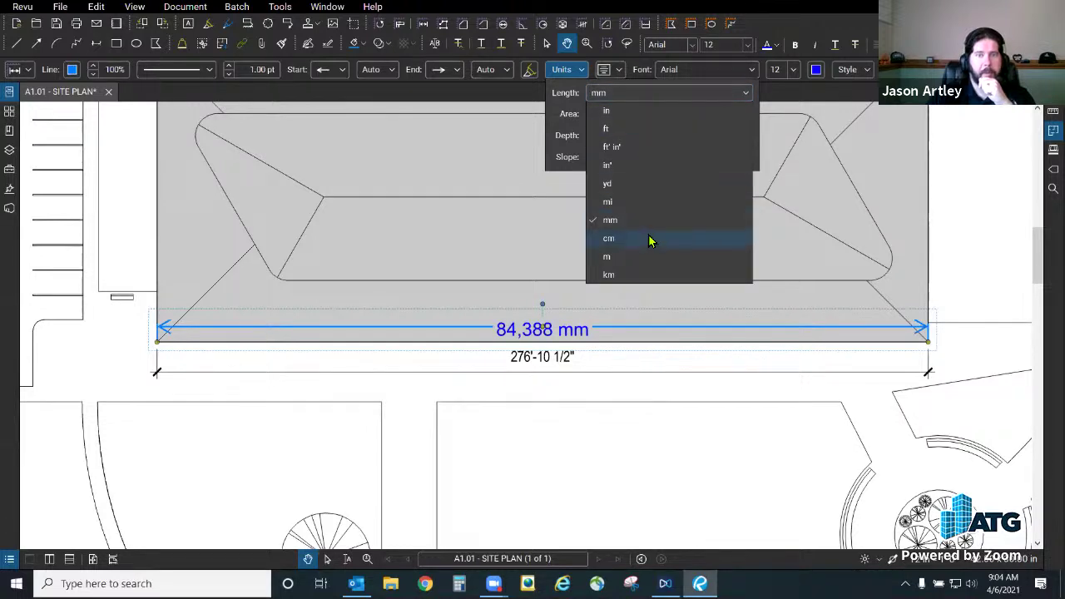
{"action": "left_click", "coordinate": [648, 239]}
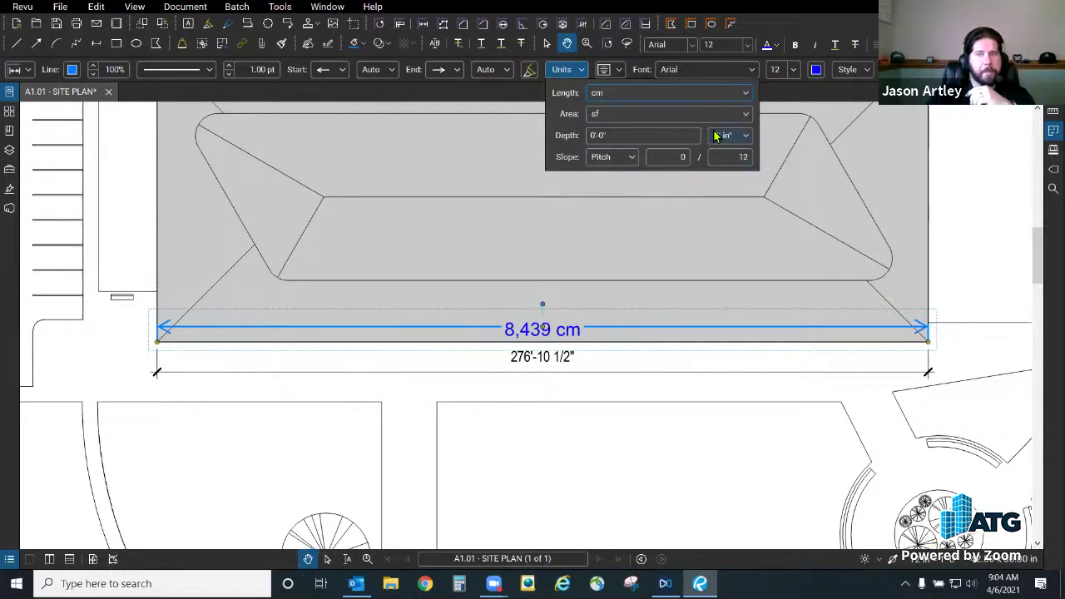
Step: Switch the building-width measurement's length unit to decimal feet and back to feet and inches
{"action": "left_click", "coordinate": [641, 94]}
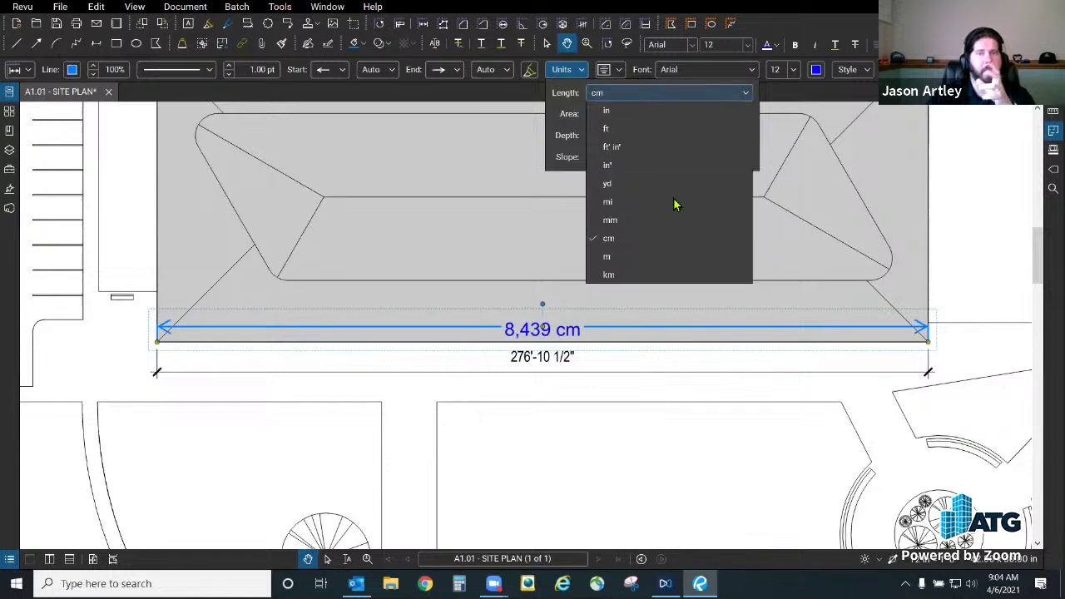
{"action": "left_click", "coordinate": [641, 128]}
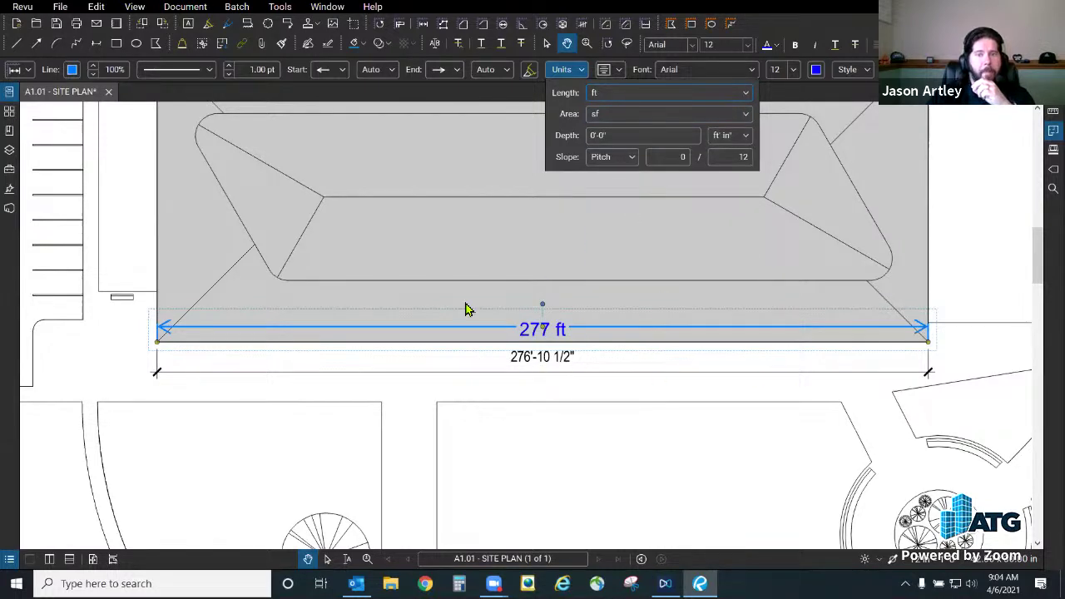
{"action": "left_click", "coordinate": [620, 95]}
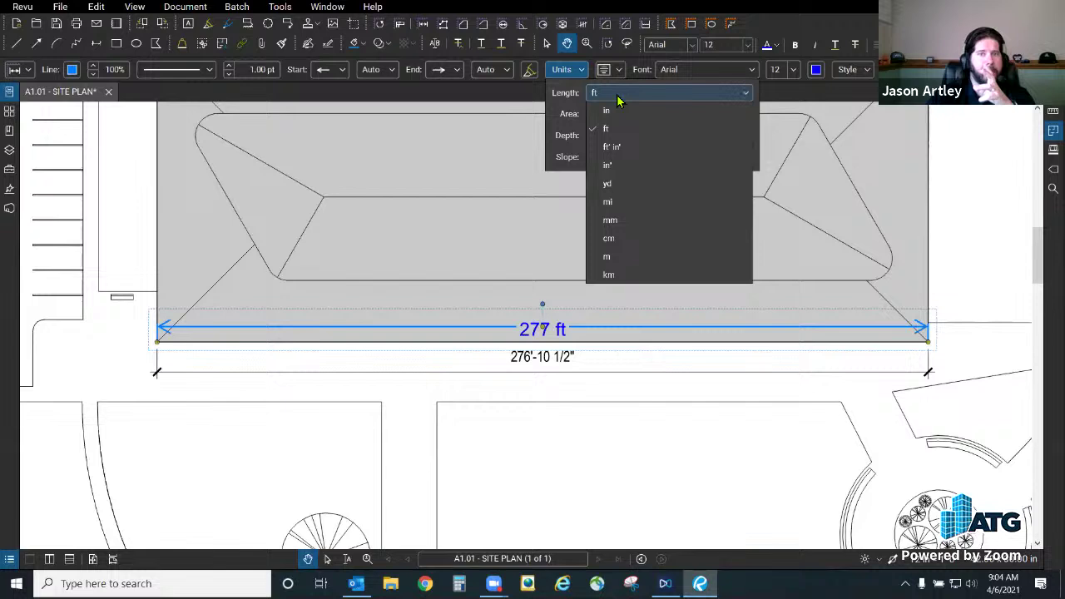
{"action": "left_click", "coordinate": [638, 146]}
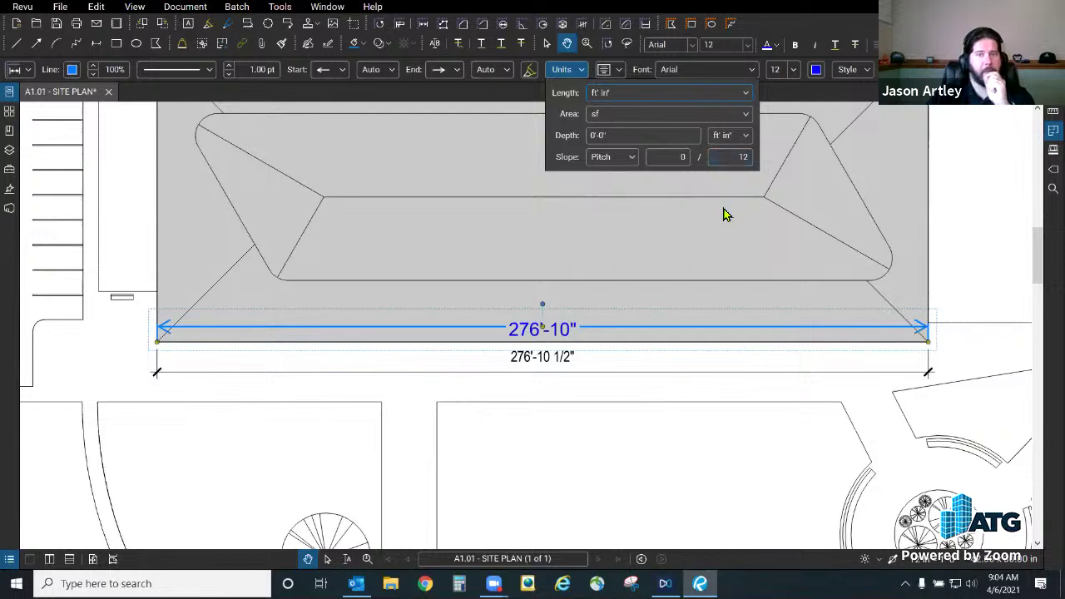
Step: Set the building-width measurement's length unit to centimetres and move its dimension line farther inside the building footprint
{"action": "left_click", "coordinate": [636, 98]}
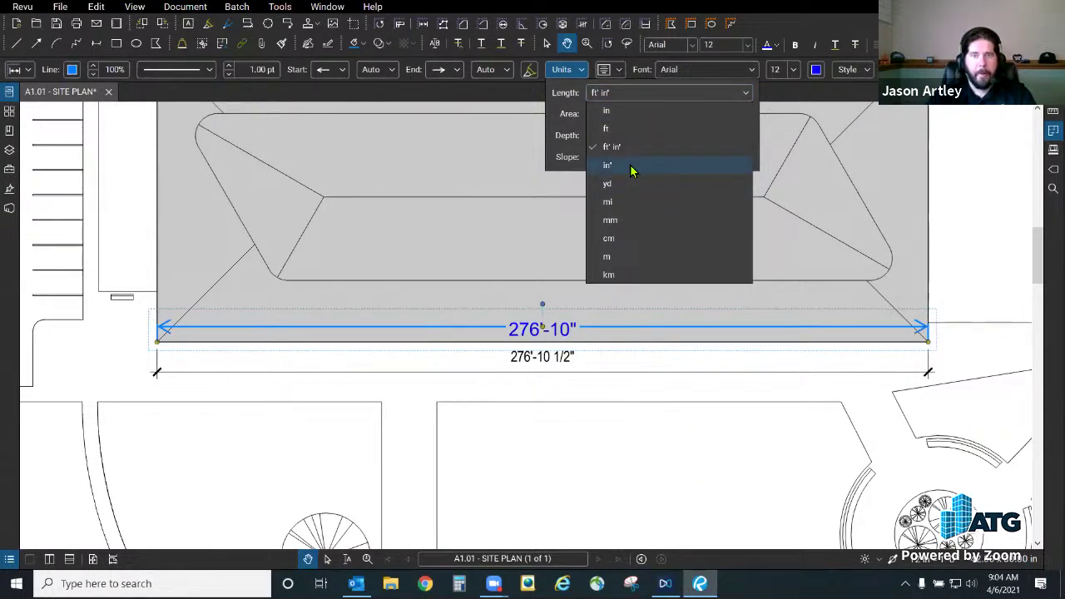
{"action": "left_click", "coordinate": [633, 239]}
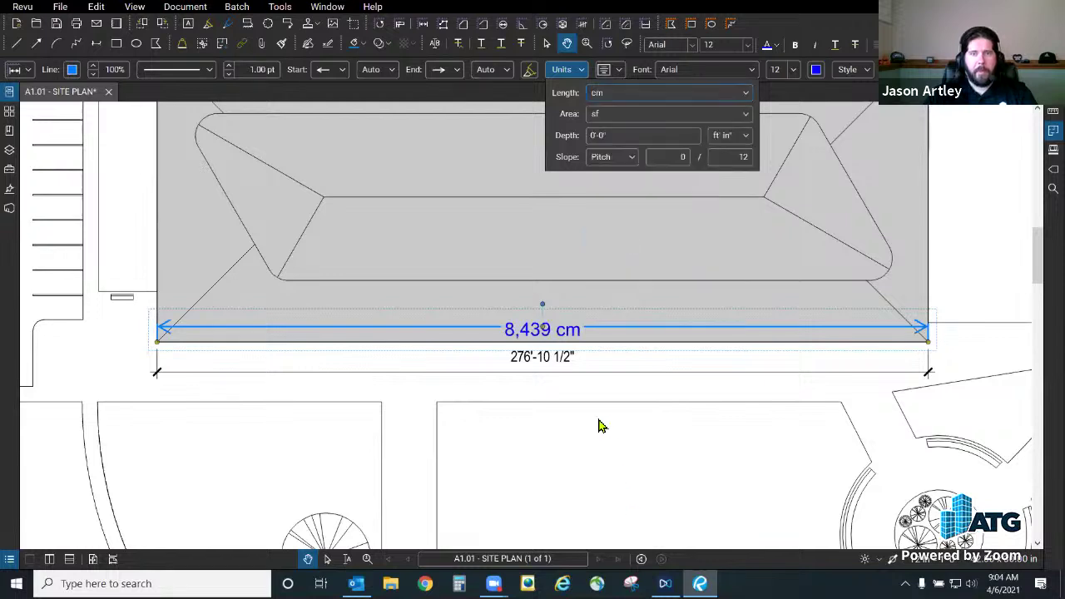
{"action": "left_click", "coordinate": [598, 420]}
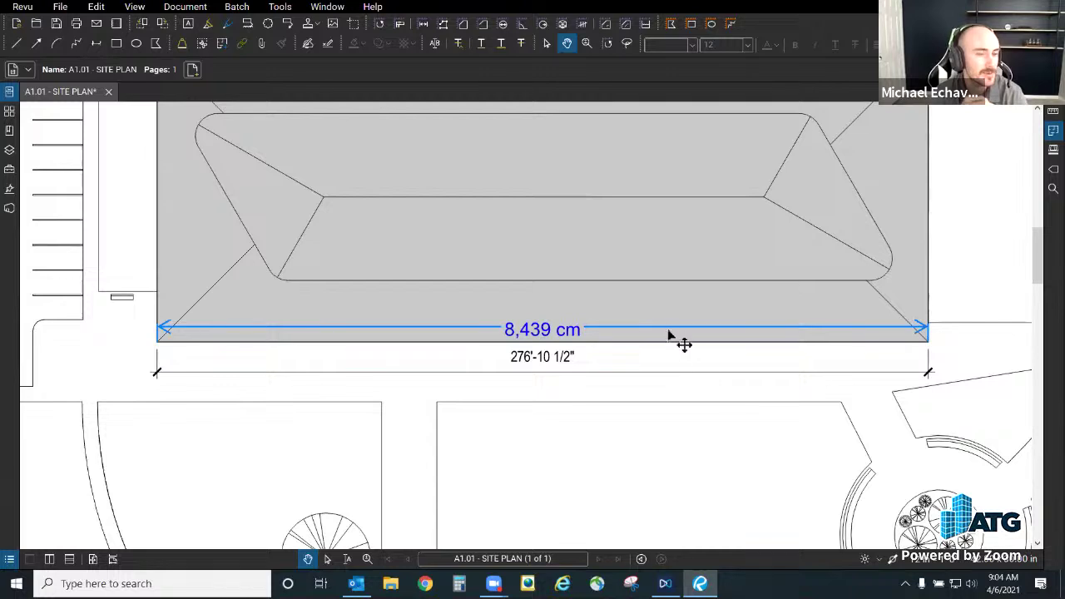
{"action": "left_click", "coordinate": [490, 341]}
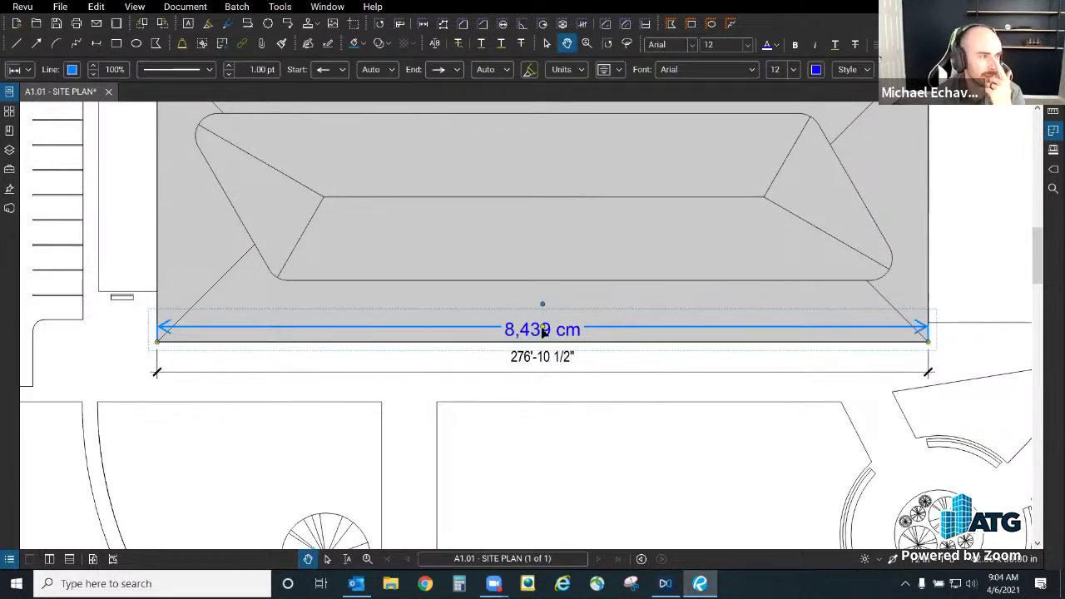
{"action": "left_click", "coordinate": [669, 353]}
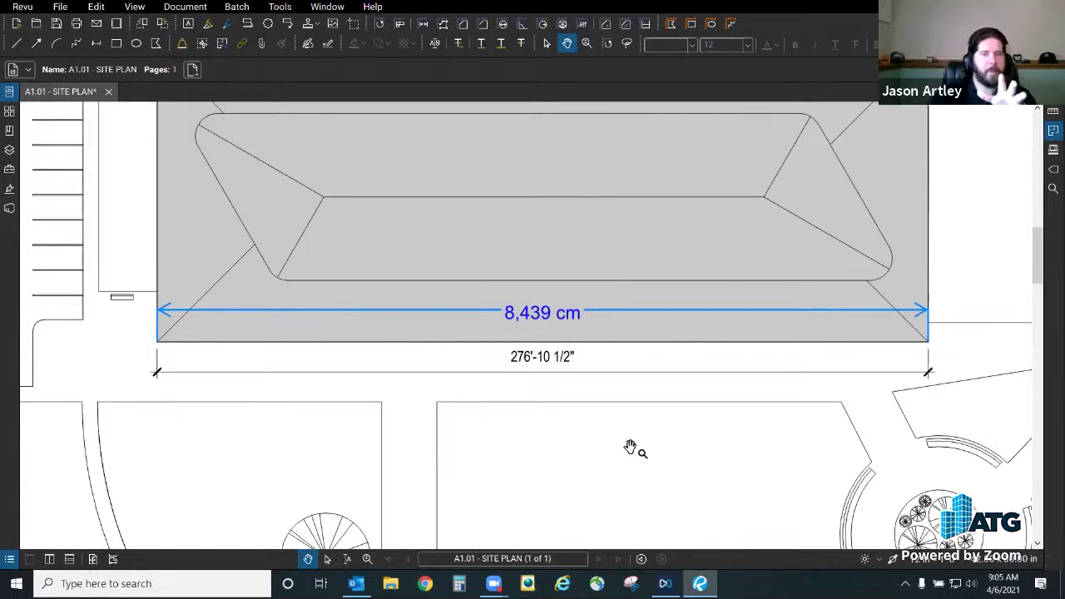
Step: Draw a straight horizontal red line along the road below the existing building, from the break line at the parking lot toward the west
{"action": "scroll", "coordinate": [629, 447], "scroll_direction": "down", "scroll_amount": 2}
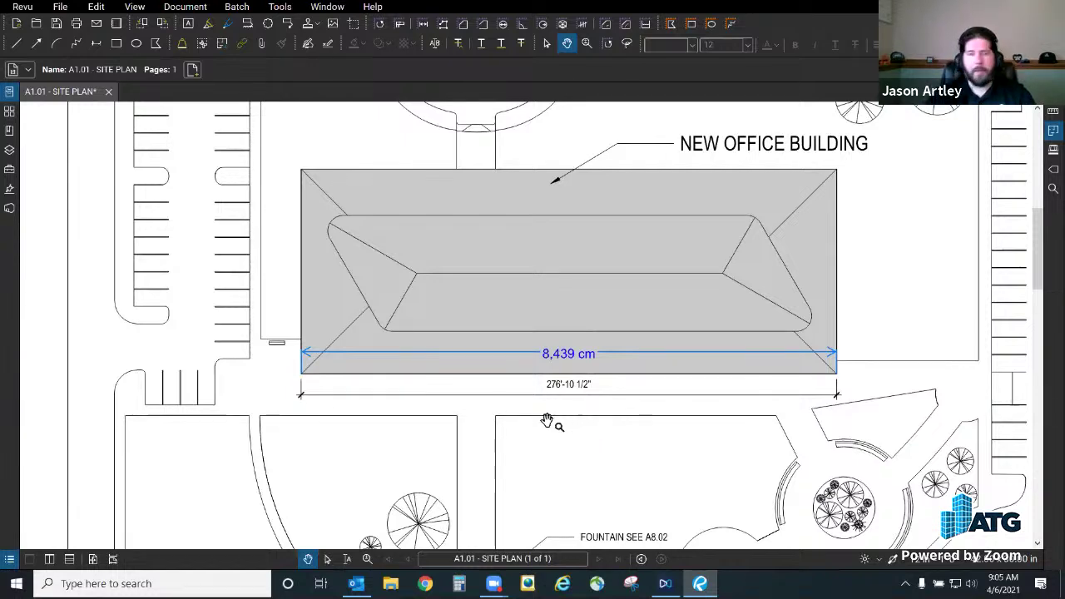
{"action": "scroll", "coordinate": [543, 418], "scroll_direction": "down", "scroll_amount": 3}
{"action": "left_click_drag", "start_coordinate": [516, 532], "coordinate": [507, 349]}
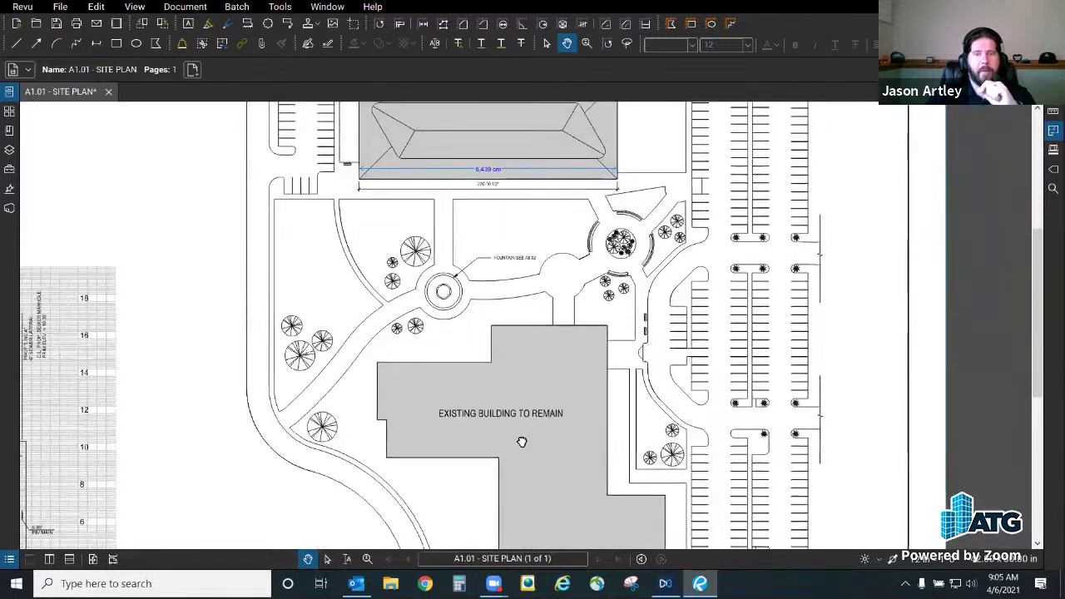
{"action": "scroll", "coordinate": [501, 257], "scroll_direction": "up", "scroll_amount": 3}
{"action": "left_click_drag", "start_coordinate": [566, 423], "coordinate": [515, 350]}
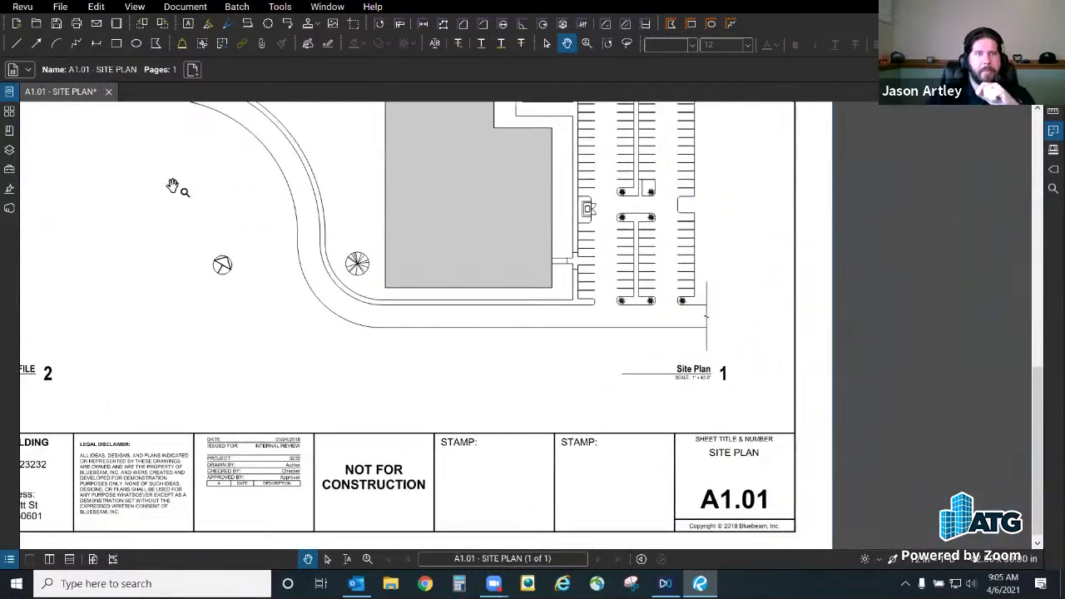
{"action": "left_click", "coordinate": [17, 44]}
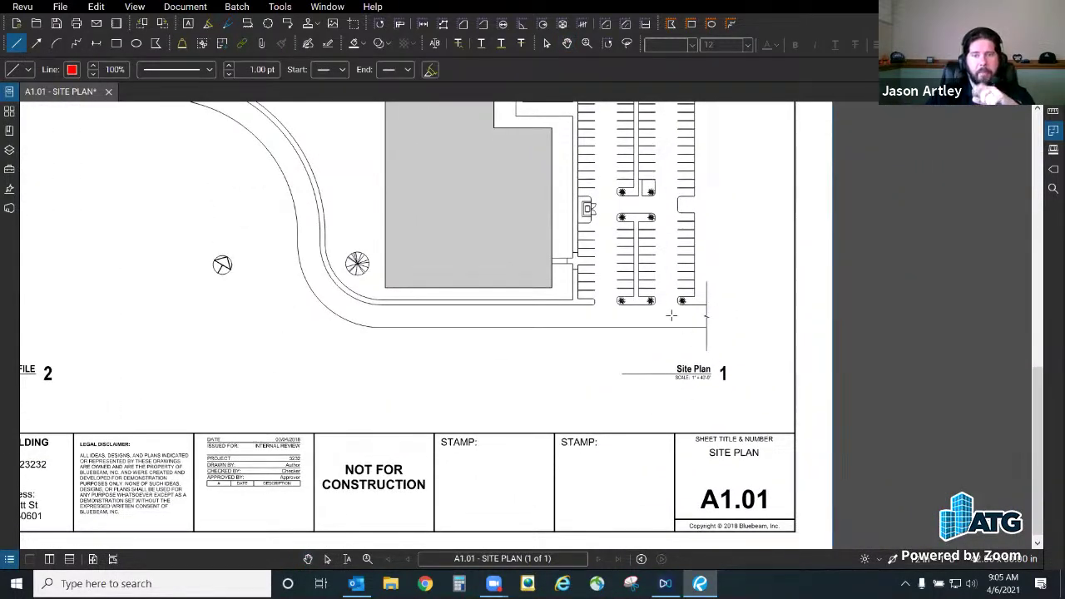
{"action": "scroll", "coordinate": [671, 316], "scroll_direction": "up", "scroll_amount": 3}
{"action": "left_click", "coordinate": [744, 309]}
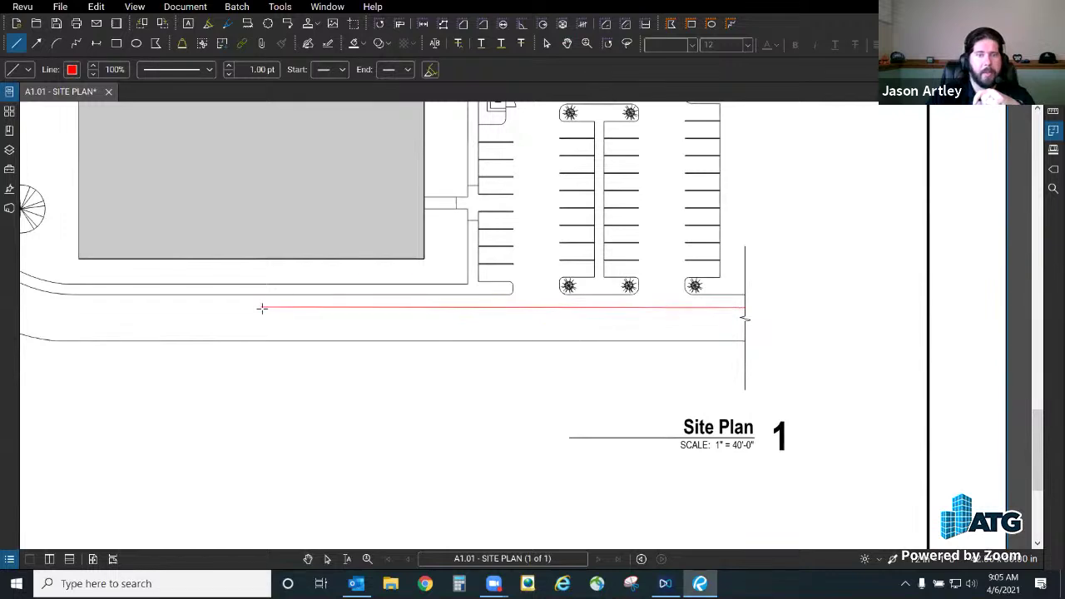
{"action": "scroll", "coordinate": [264, 308], "scroll_direction": "up", "scroll_amount": 2}
{"action": "left_click", "coordinate": [415, 275]}
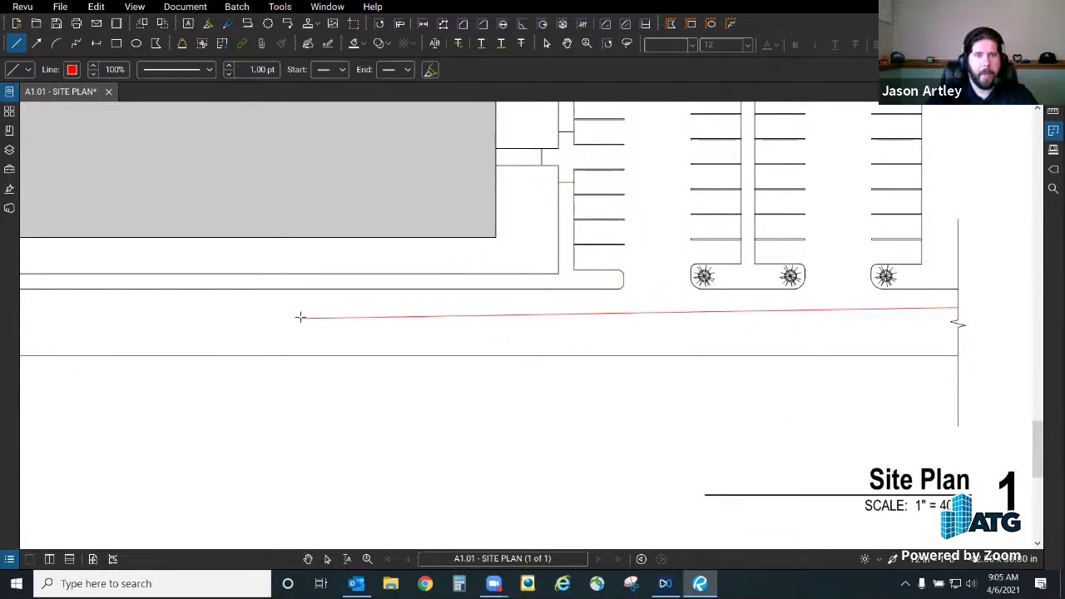
{"action": "left_click", "coordinate": [249, 306]}
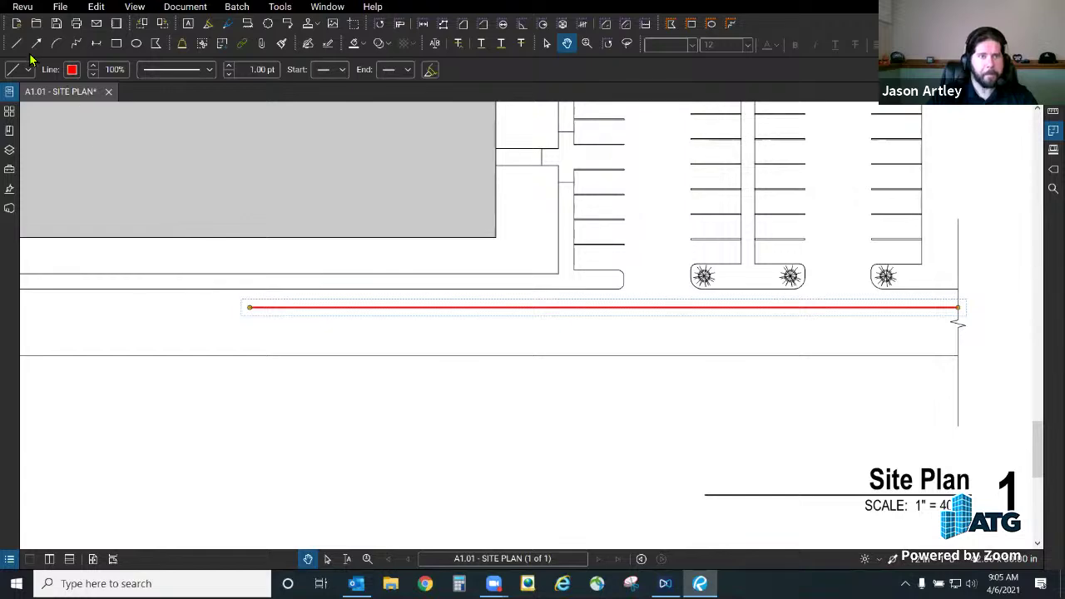
Step: Open the custom ATG line style set for editing through the line style set management
{"action": "scroll", "coordinate": [172, 275], "scroll_direction": "up", "scroll_amount": 2}
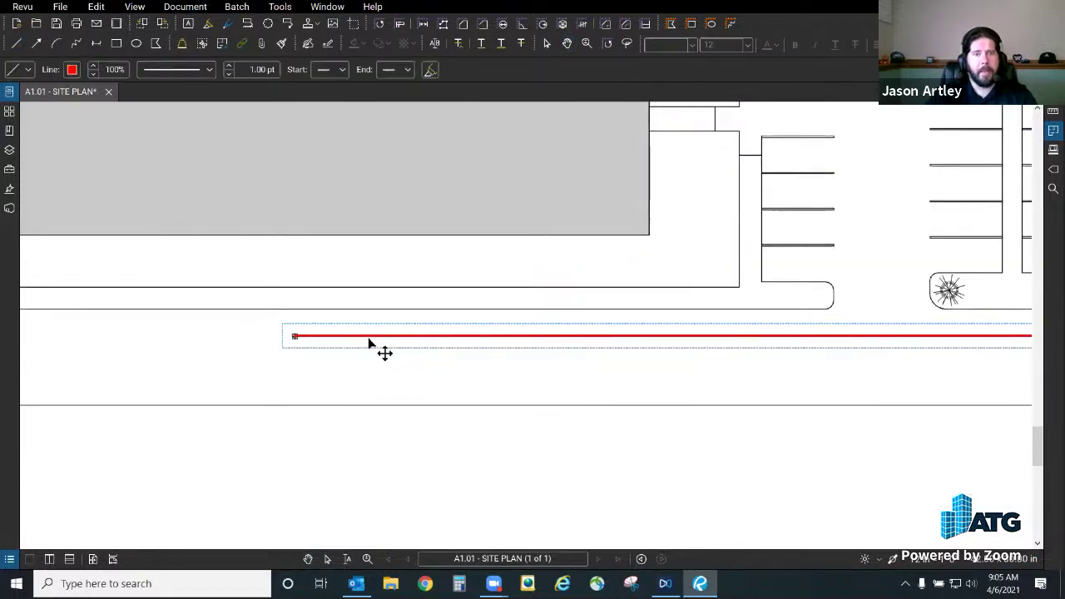
{"action": "scroll", "coordinate": [162, 258], "scroll_direction": "down", "scroll_amount": 3}
{"action": "left_click", "coordinate": [198, 69]}
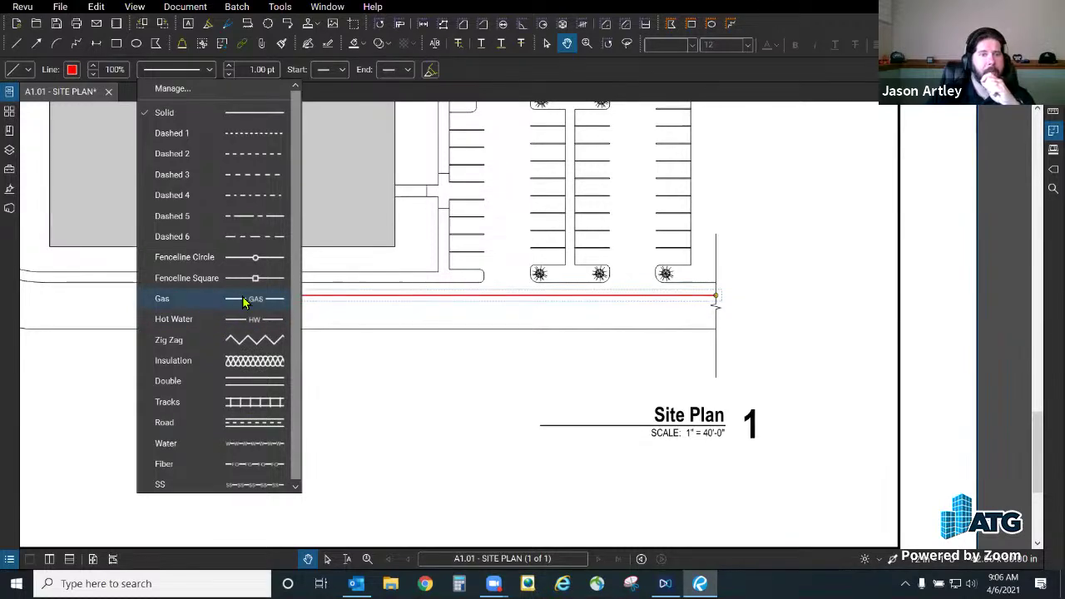
{"action": "left_click", "coordinate": [175, 90]}
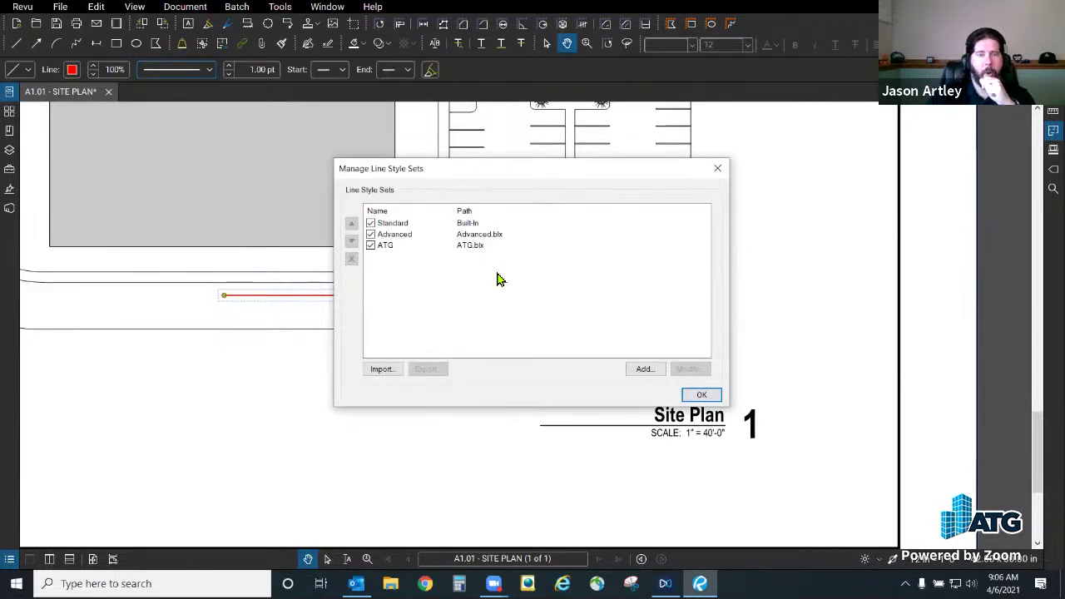
{"action": "left_click", "coordinate": [394, 228]}
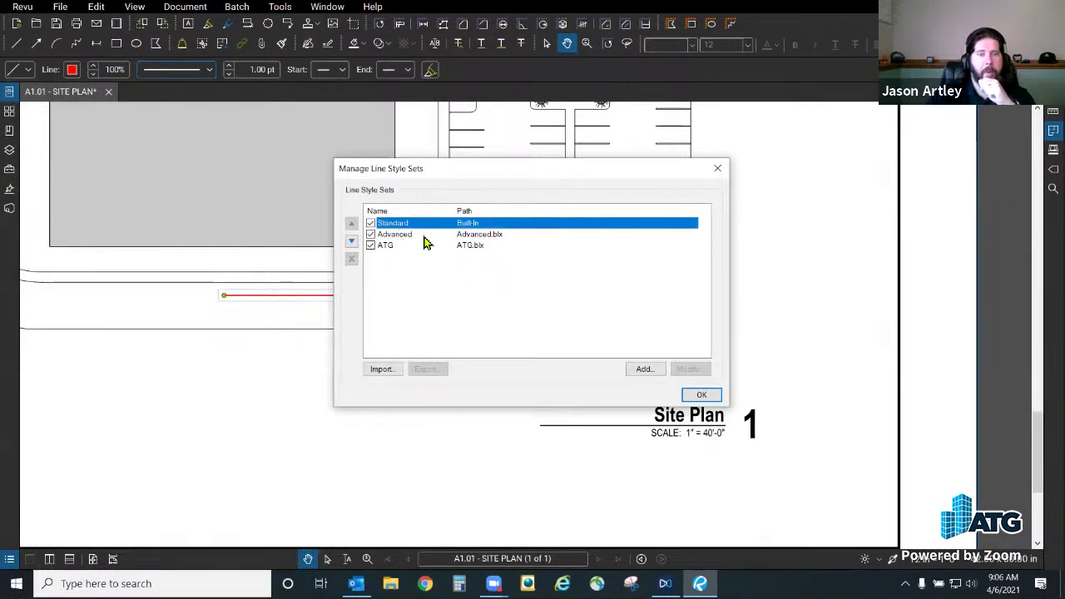
{"action": "left_click", "coordinate": [396, 245]}
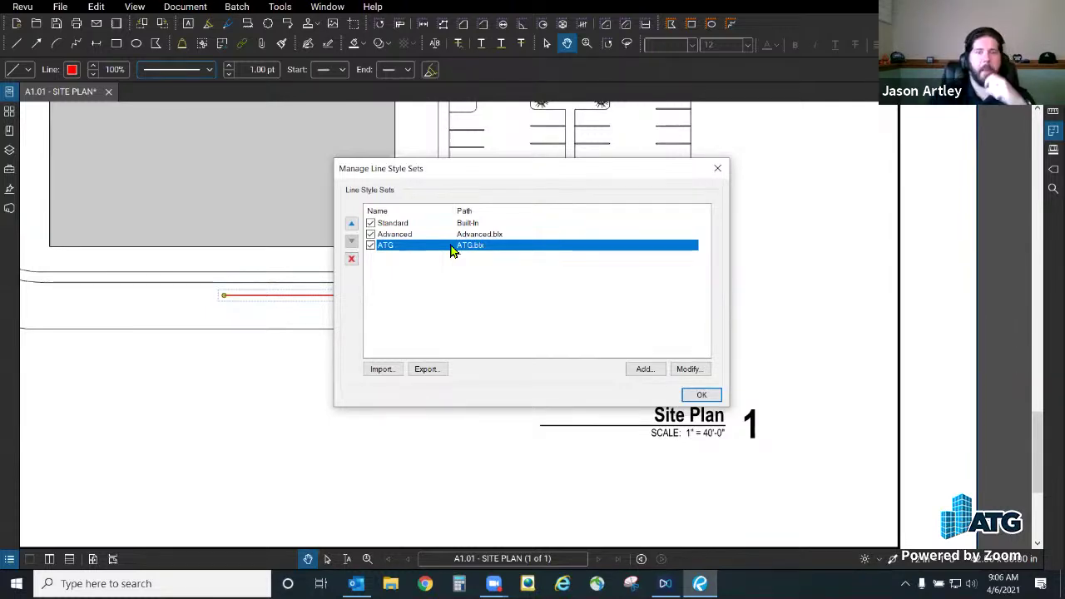
{"action": "left_click", "coordinate": [678, 372]}
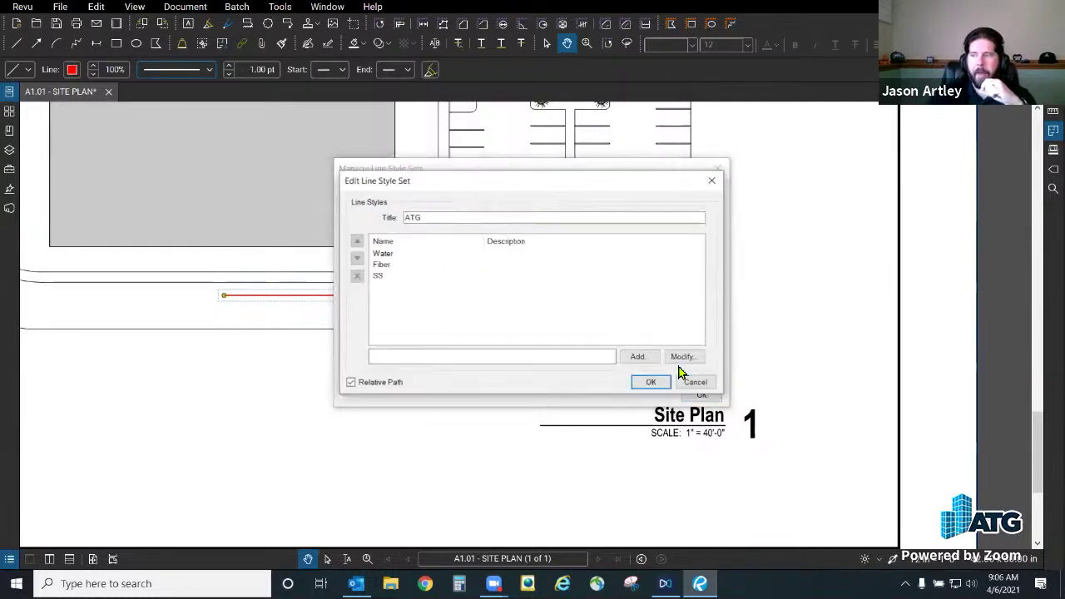
Step: Preview the Water, Fiber and SS line styles in the ATG set
{"action": "left_click", "coordinate": [391, 253]}
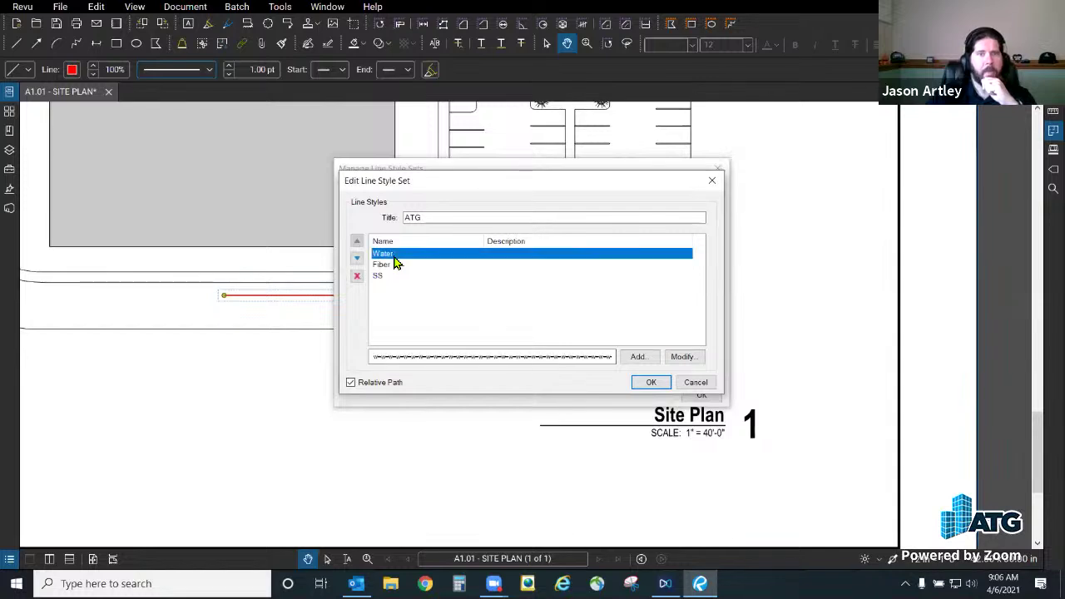
{"action": "left_click", "coordinate": [395, 266]}
{"action": "left_click", "coordinate": [396, 254]}
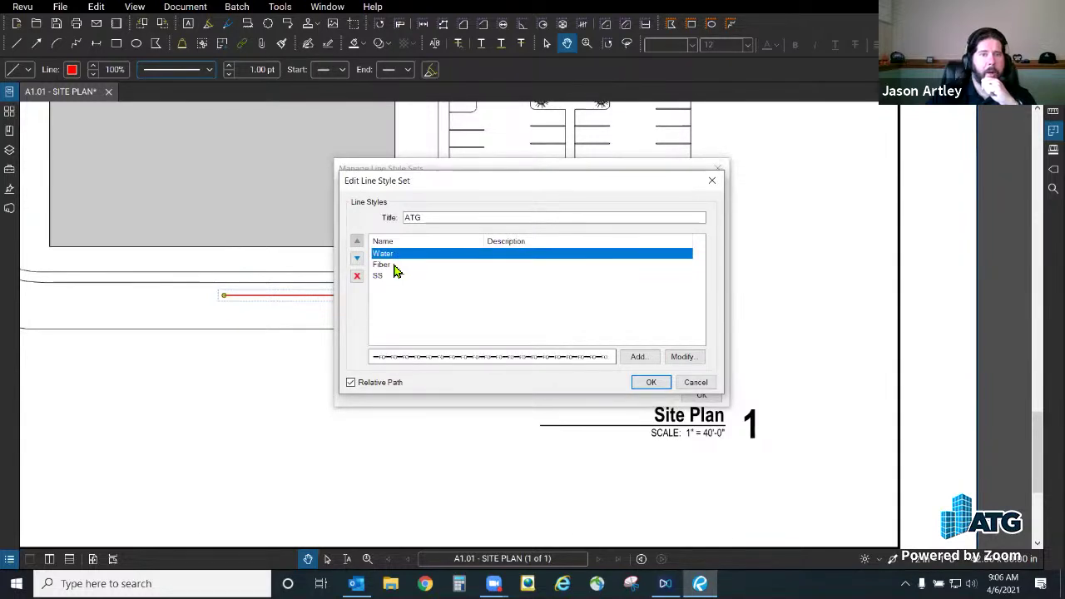
{"action": "left_click", "coordinate": [394, 264]}
{"action": "left_click", "coordinate": [395, 275]}
{"action": "left_click", "coordinate": [394, 264]}
{"action": "left_click", "coordinate": [395, 255]}
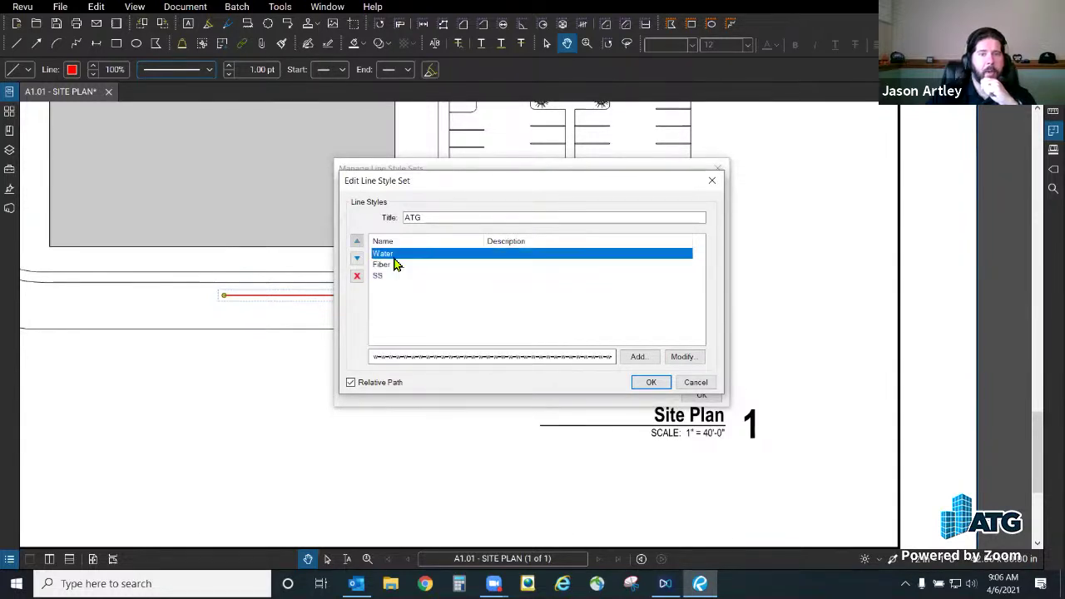
Step: Add a line style named NGAS to the ATG set with the description "Natural Gas"
{"action": "left_click", "coordinate": [637, 356]}
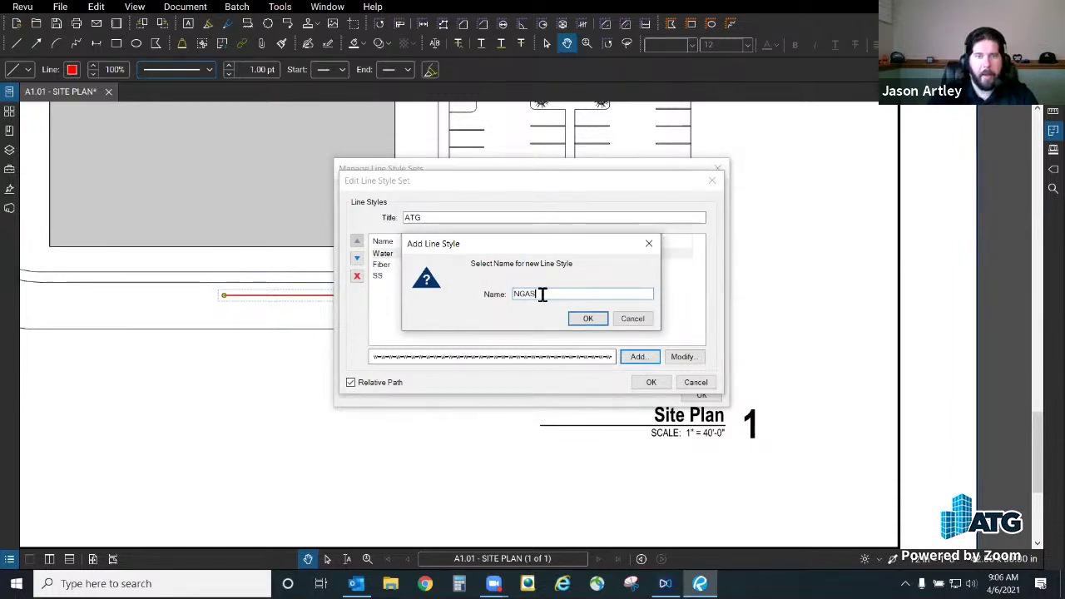
{"action": "left_click", "coordinate": [589, 320]}
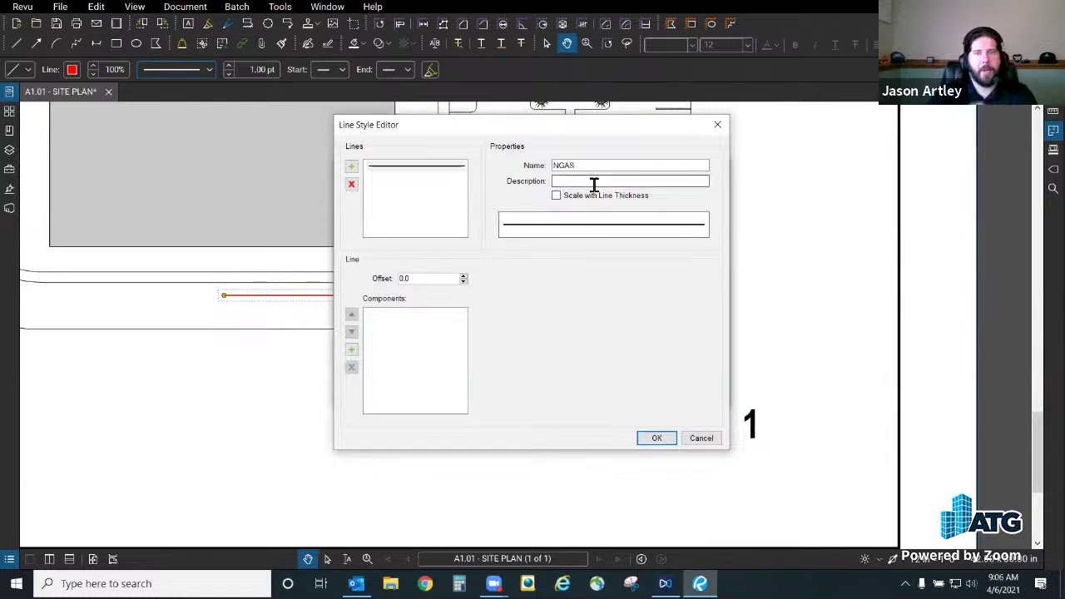
{"action": "type", "text": "Natur"}
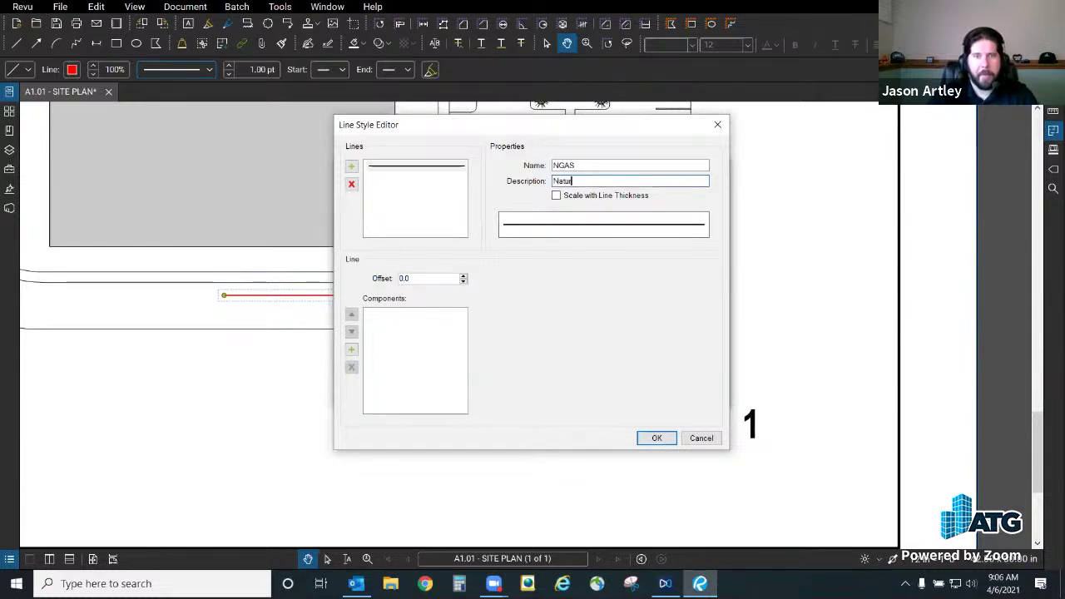
{"action": "type", "text": "al Gas"}
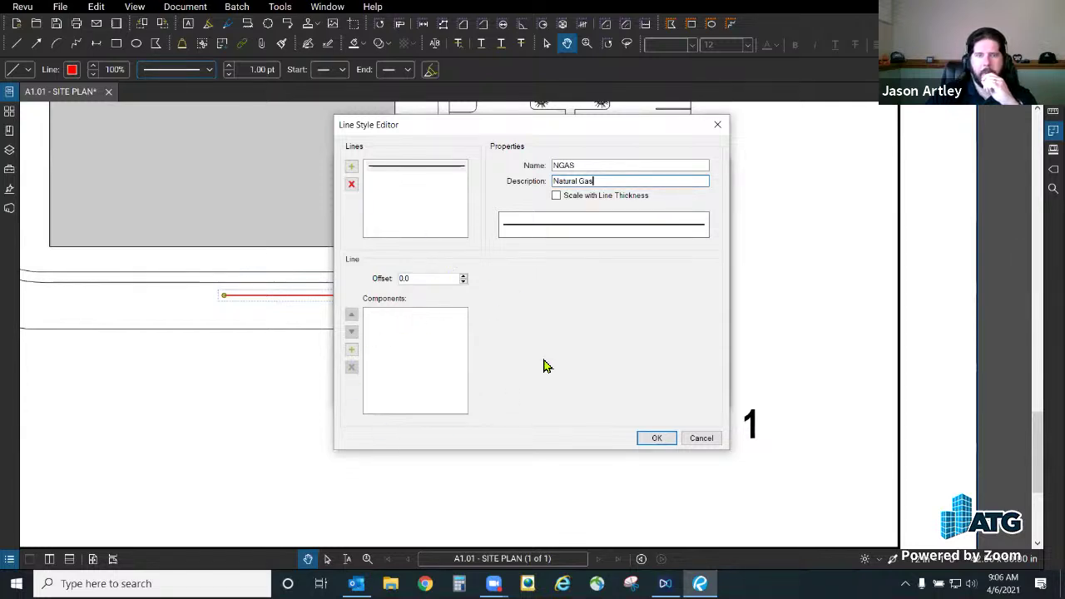
Step: Build the NGAS line style from a Dash component followed by a Text component reading "NGAS"
{"action": "left_click", "coordinate": [352, 351]}
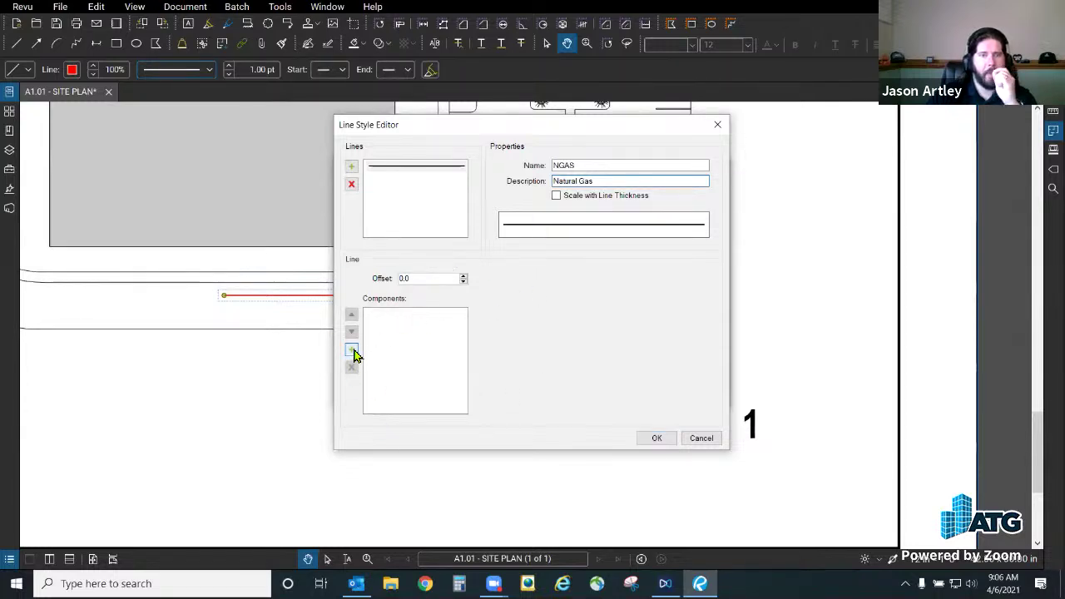
{"action": "left_click", "coordinate": [519, 297]}
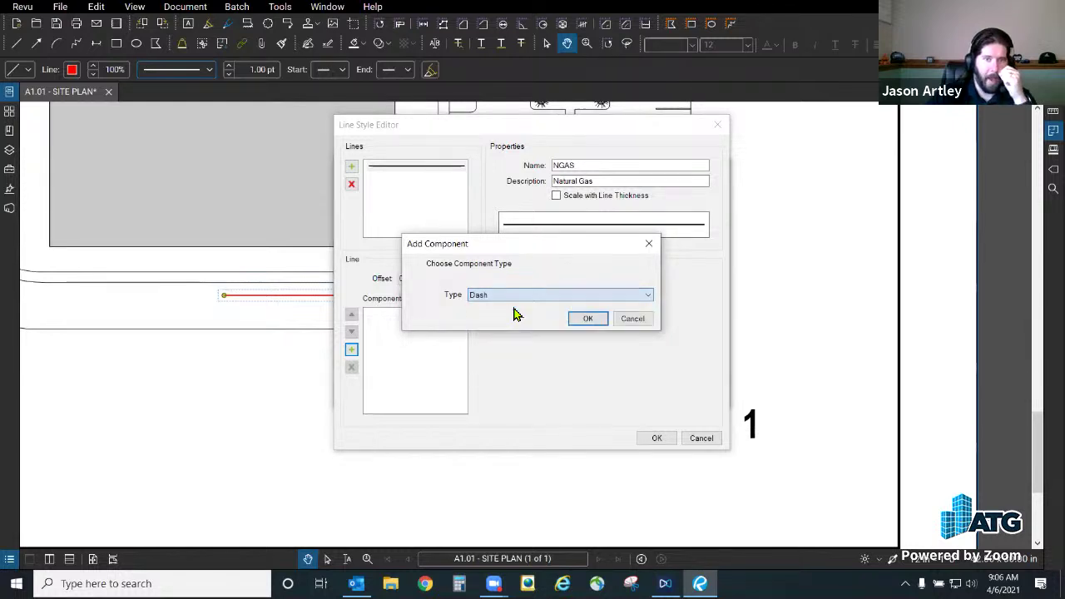
{"action": "left_click", "coordinate": [588, 318]}
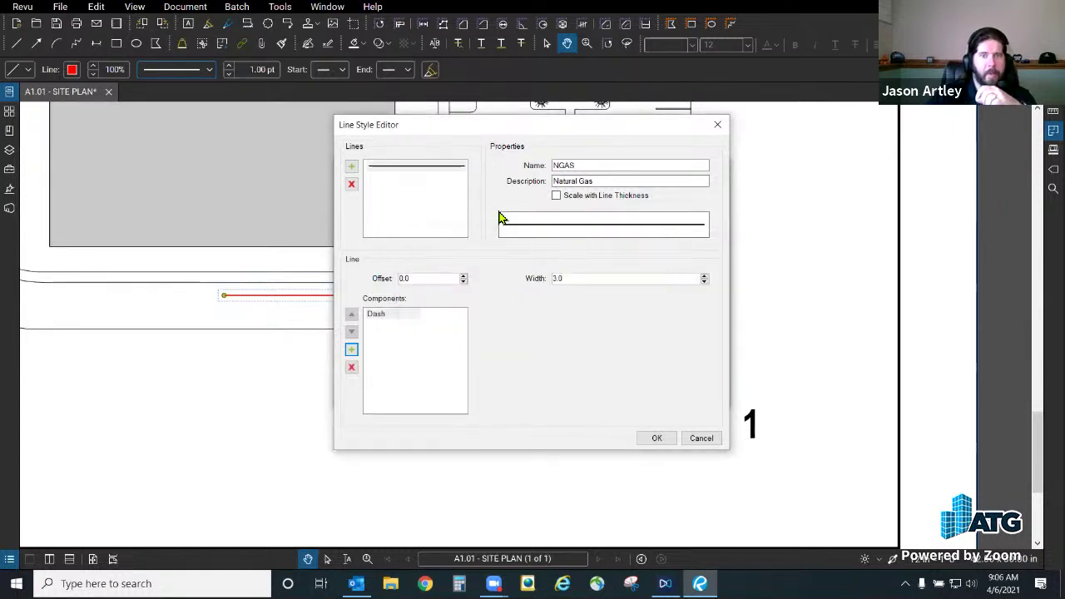
{"action": "left_click", "coordinate": [351, 351]}
{"action": "left_click", "coordinate": [546, 295]}
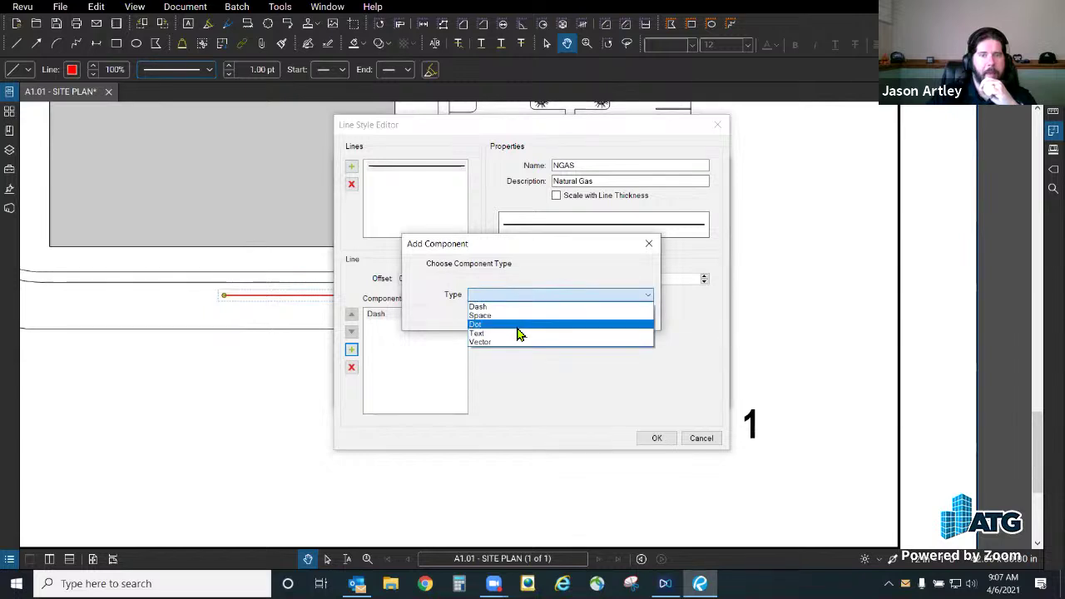
{"action": "left_click", "coordinate": [517, 333]}
{"action": "left_click", "coordinate": [588, 317]}
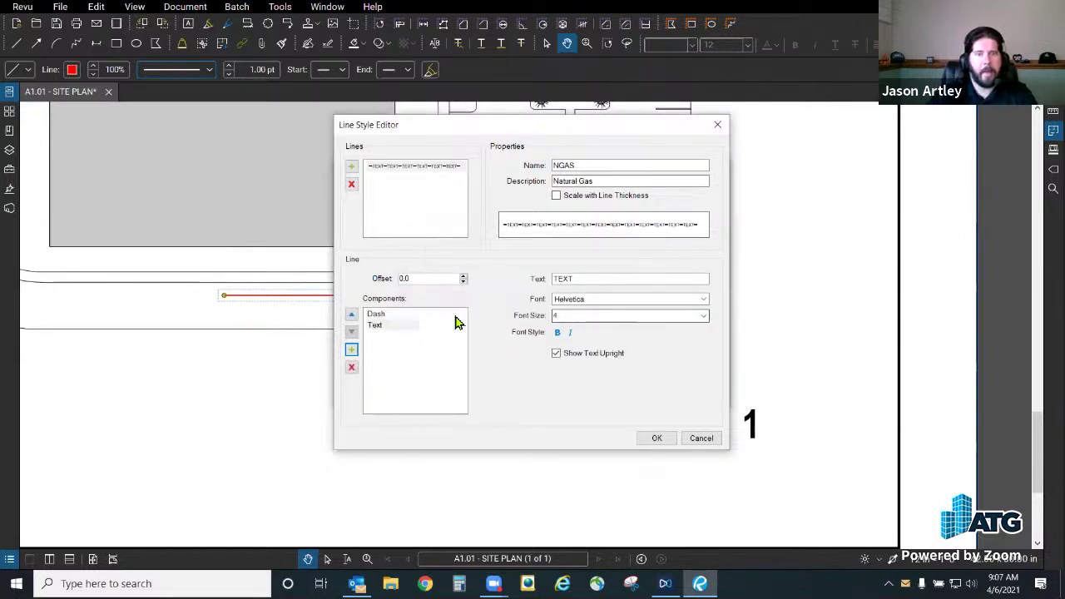
{"action": "double_click", "coordinate": [602, 285]}
{"action": "type", "text": "NGAS"}
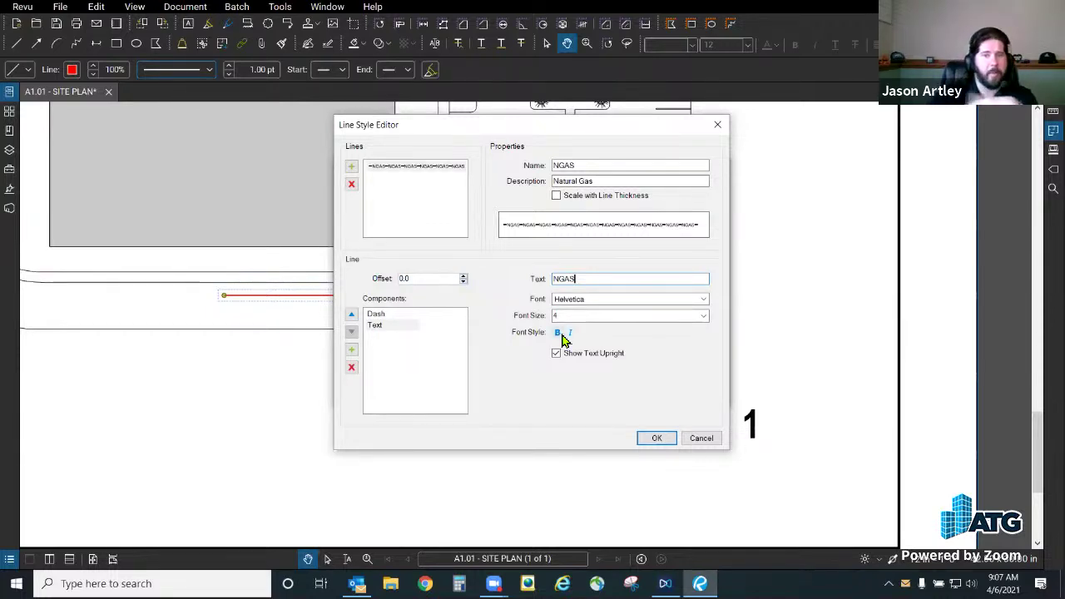
Step: Set the Dash component's width to 5.0 and save the NGAS line style in the ATG set
{"action": "left_click", "coordinate": [397, 316]}
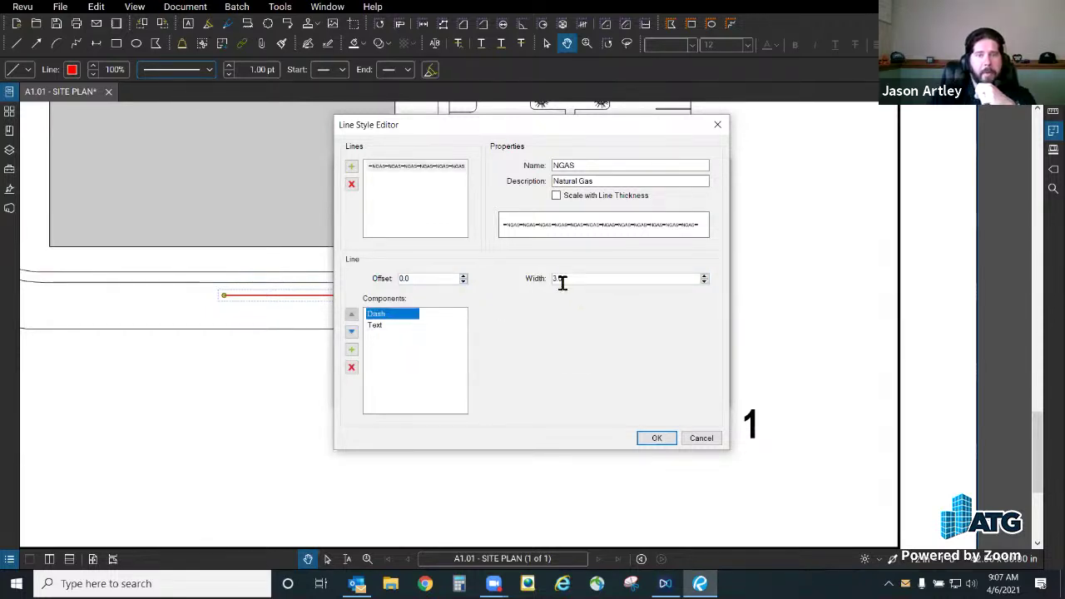
{"action": "left_click", "coordinate": [705, 276]}
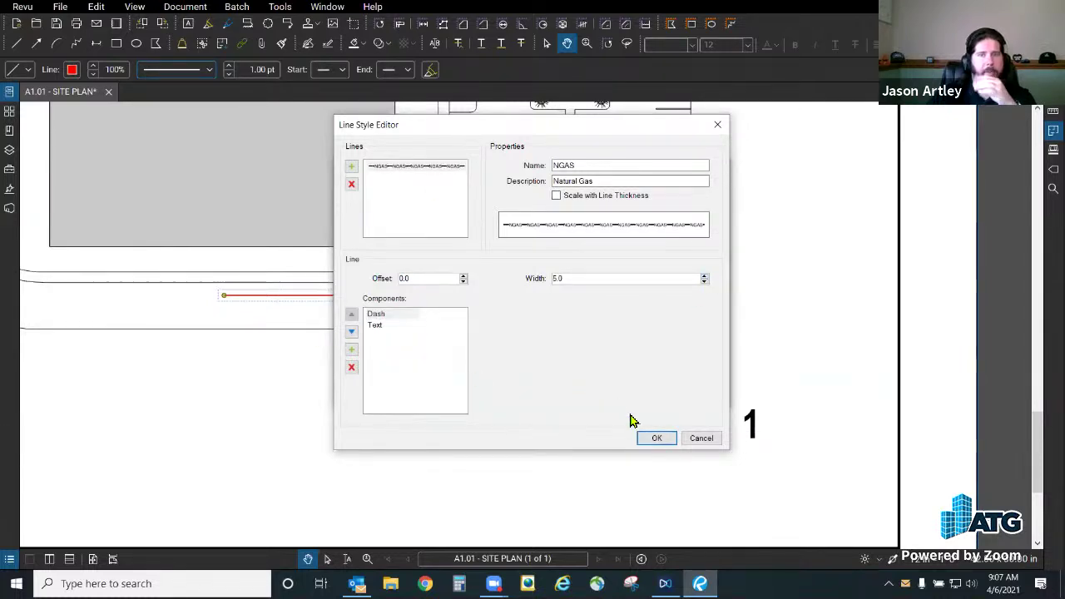
{"action": "left_click", "coordinate": [656, 439]}
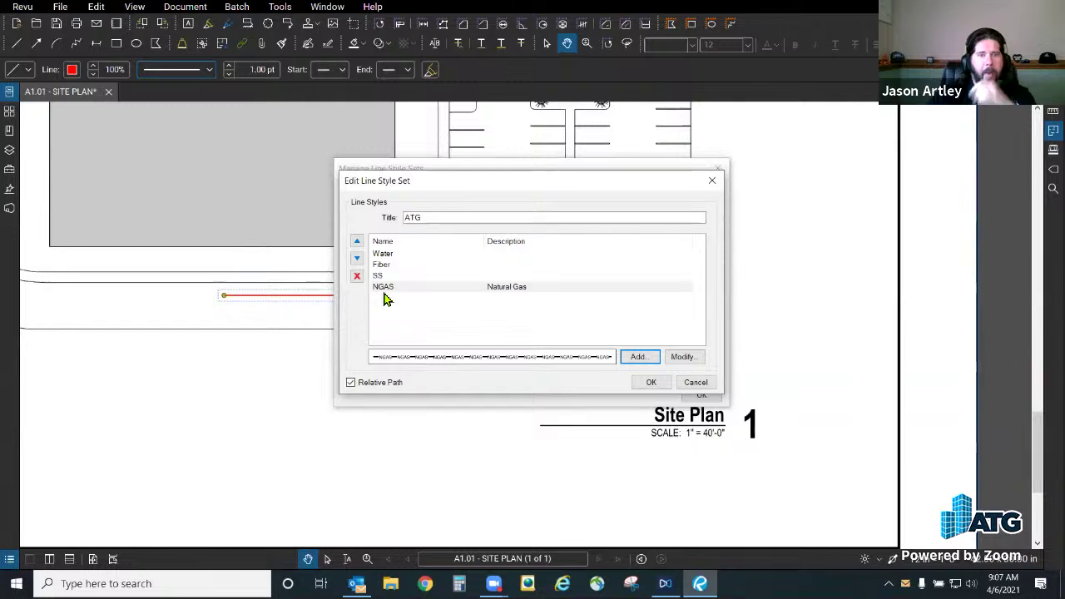
{"action": "left_click", "coordinate": [651, 382]}
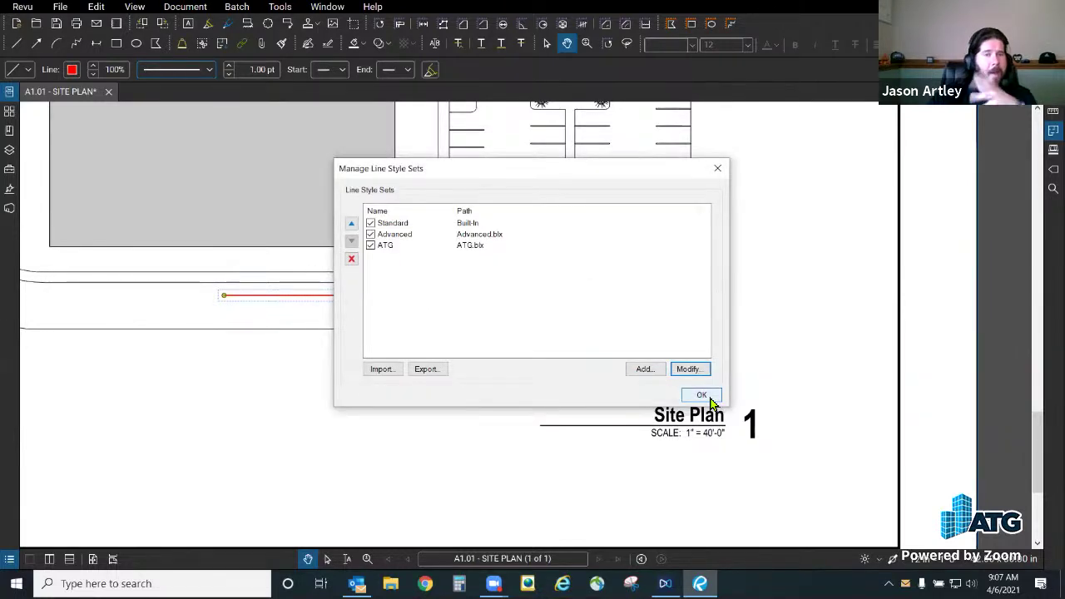
{"action": "left_click", "coordinate": [707, 399]}
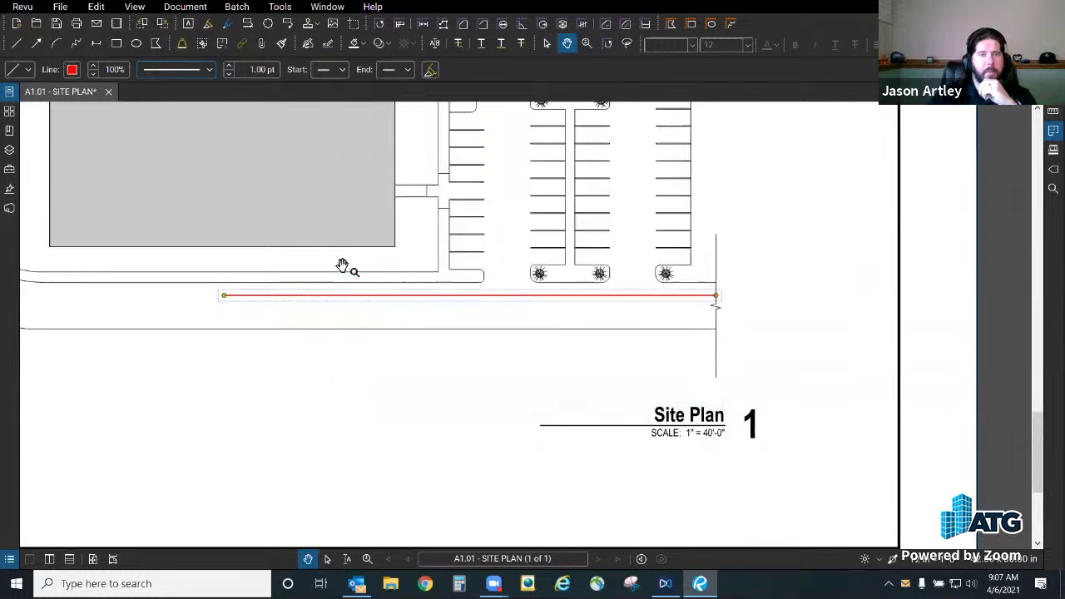
Step: Apply the NGAS line style to the red line along the road below the building
{"action": "left_click", "coordinate": [178, 75]}
{"action": "scroll", "coordinate": [208, 274], "scroll_direction": "down", "scroll_amount": 1}
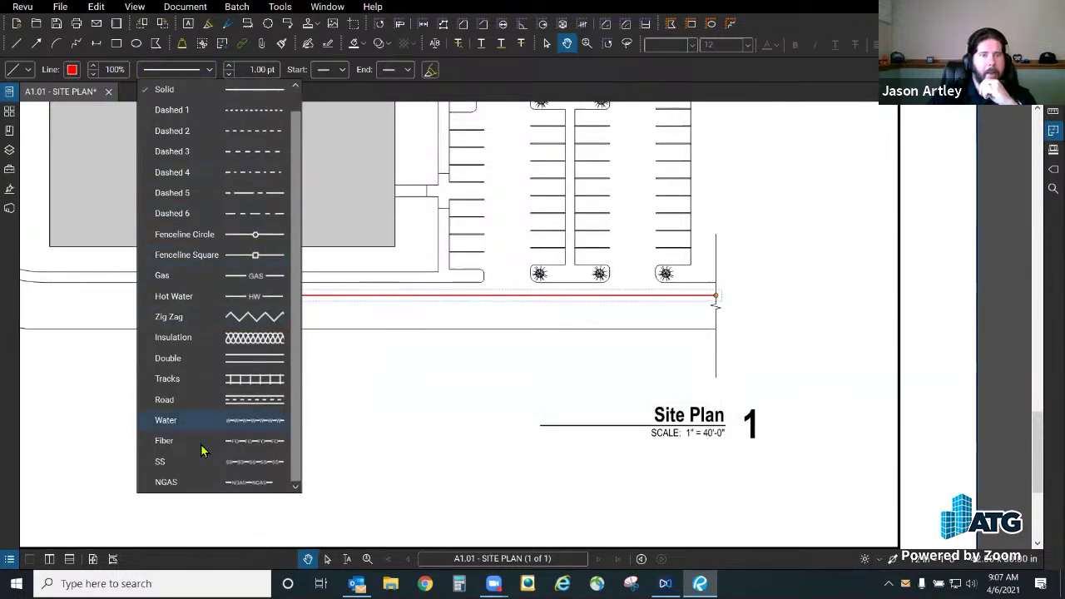
{"action": "left_click", "coordinate": [183, 481]}
{"action": "scroll", "coordinate": [321, 297], "scroll_direction": "up", "scroll_amount": 2}
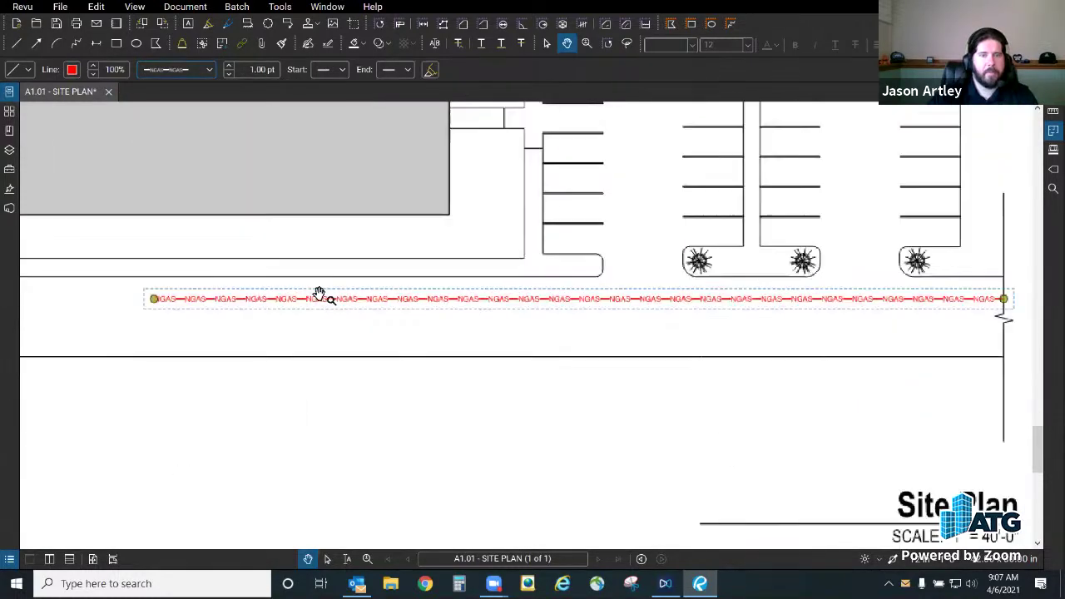
{"action": "left_click", "coordinate": [194, 359]}
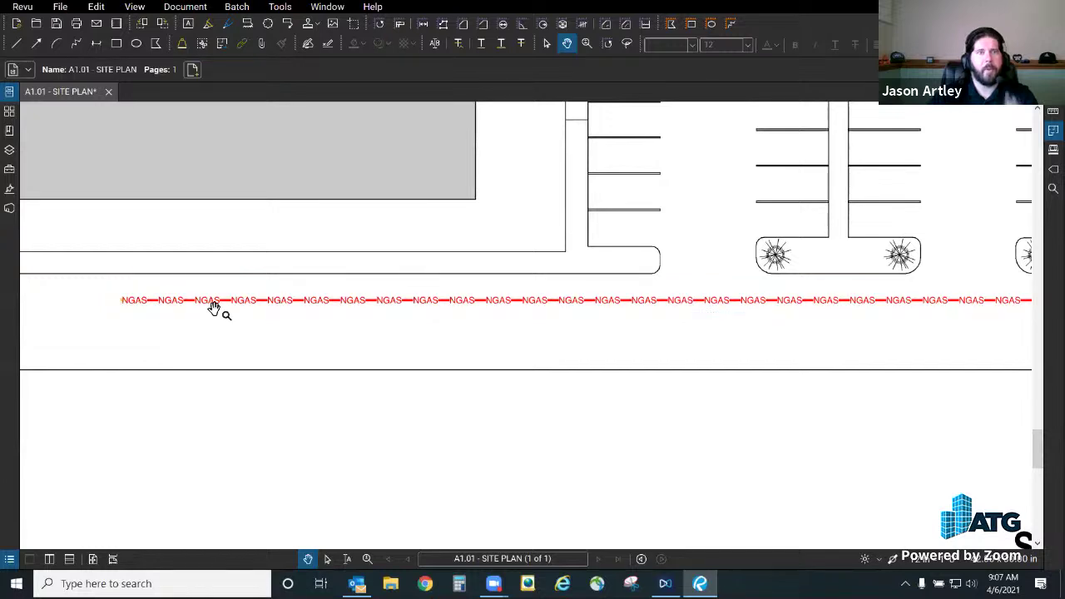
Step: Review the line styles available for the red road line and examine its text pattern close up and from afar
{"action": "left_click", "coordinate": [246, 300]}
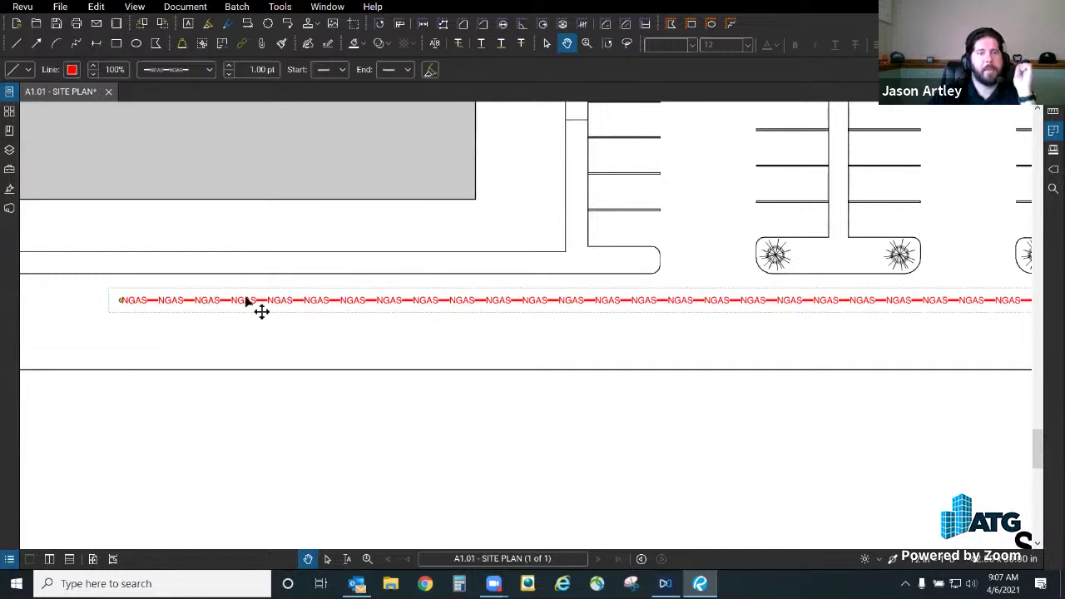
{"action": "left_click", "coordinate": [195, 70]}
{"action": "scroll", "coordinate": [205, 381], "scroll_direction": "up", "scroll_amount": 1}
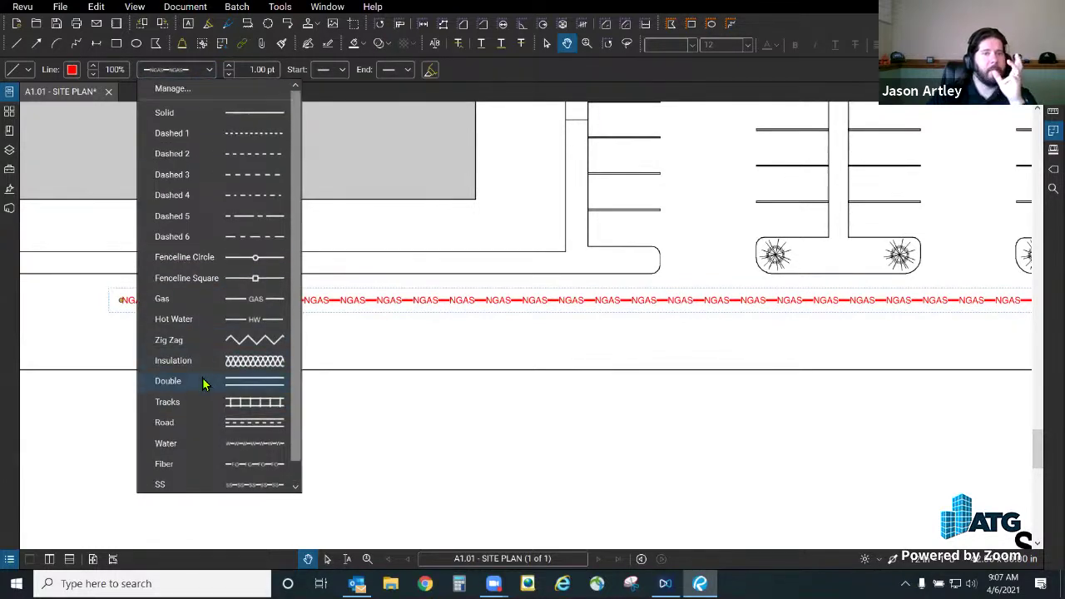
{"action": "scroll", "coordinate": [203, 383], "scroll_direction": "down", "scroll_amount": 1}
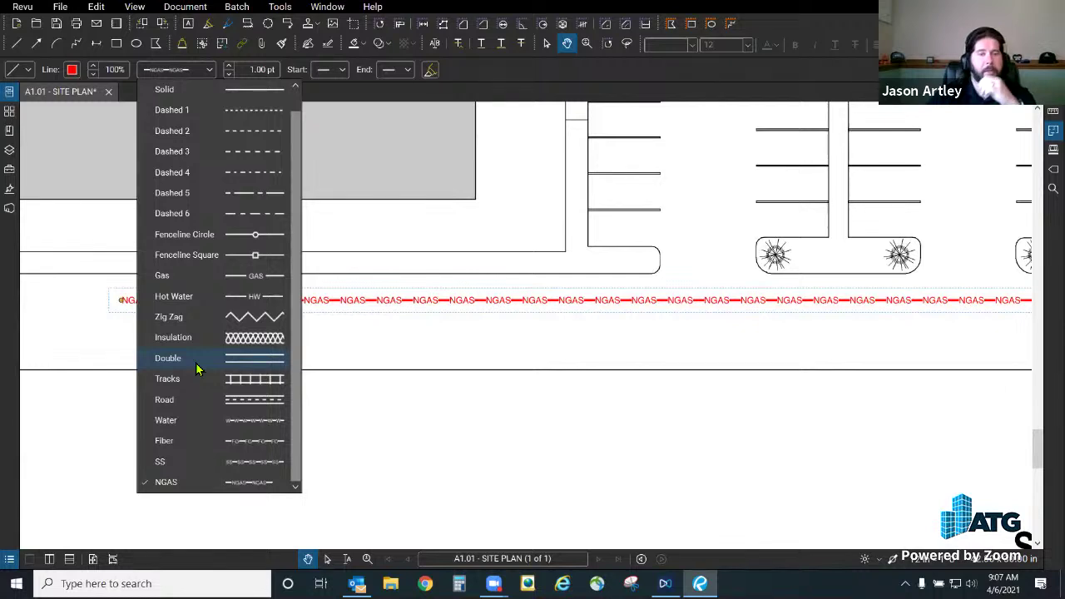
{"action": "left_click", "coordinate": [407, 348]}
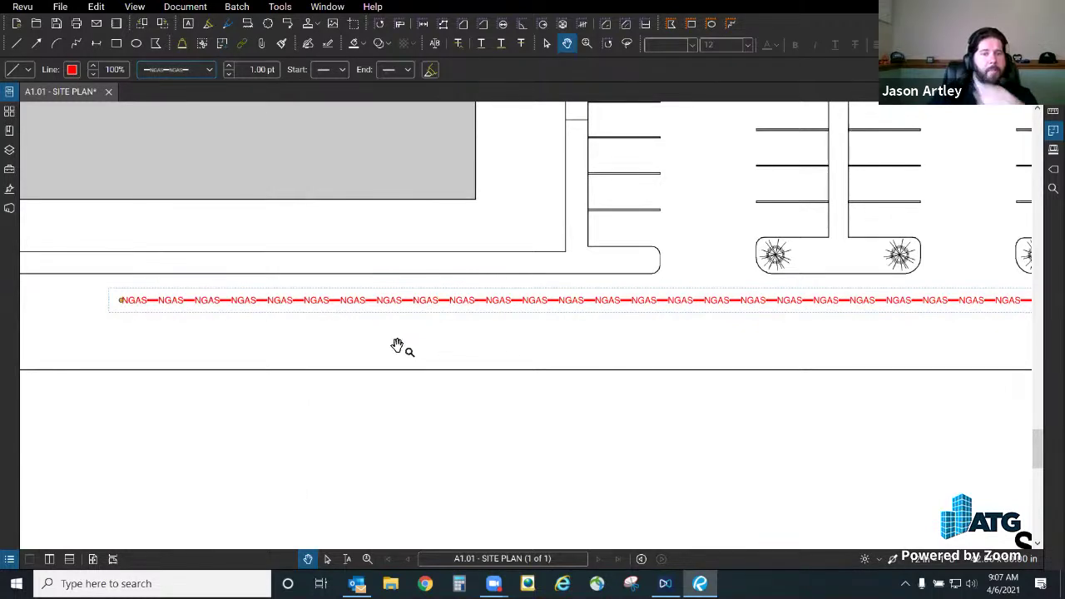
{"action": "left_click", "coordinate": [395, 345]}
{"action": "scroll", "coordinate": [352, 333], "scroll_direction": "down", "scroll_amount": 3}
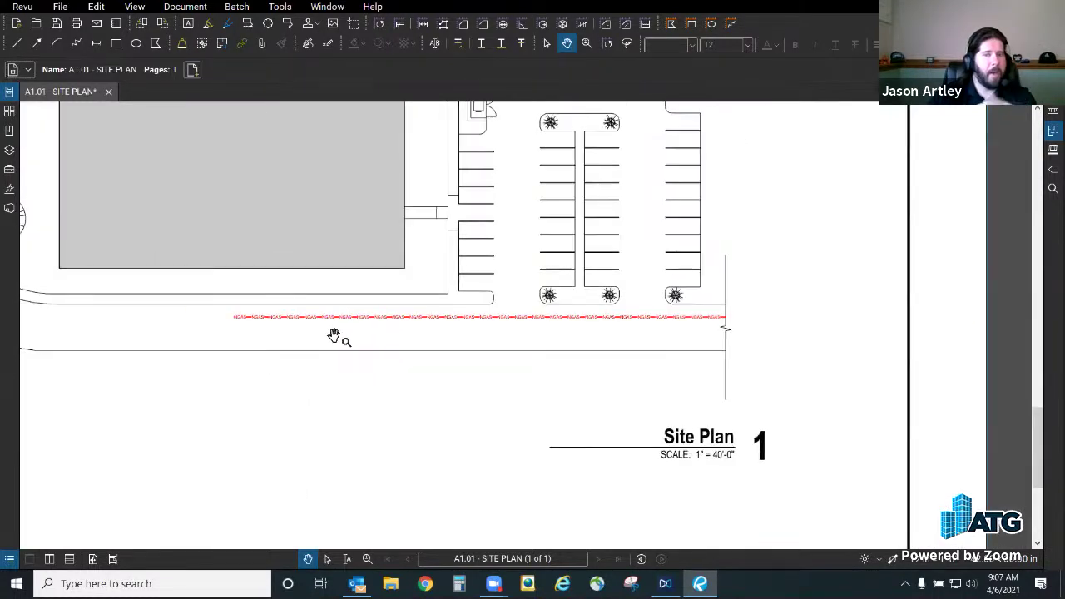
{"action": "scroll", "coordinate": [333, 335], "scroll_direction": "up", "scroll_amount": 2}
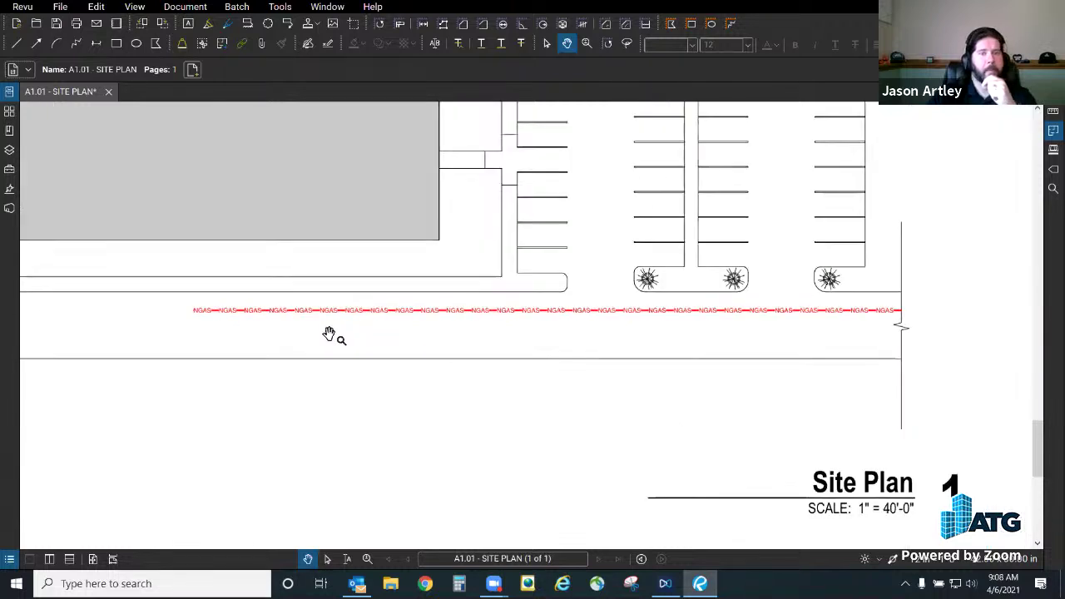
{"action": "scroll", "coordinate": [349, 320], "scroll_direction": "up", "scroll_amount": 3}
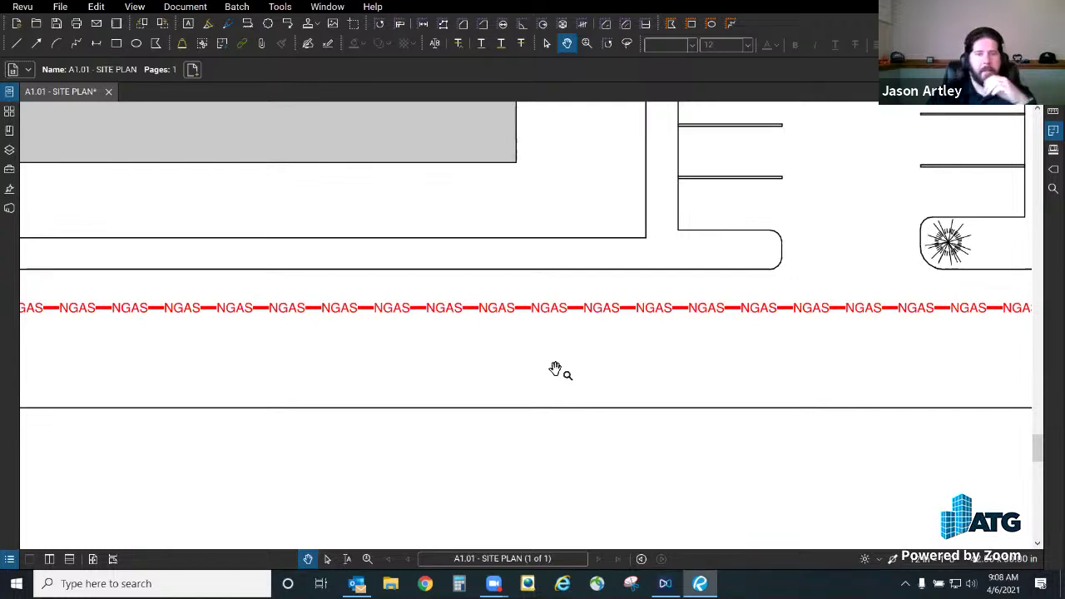
{"action": "scroll", "coordinate": [541, 370], "scroll_direction": "down", "scroll_amount": 3}
{"action": "scroll", "coordinate": [535, 370], "scroll_direction": "down", "scroll_amount": 2}
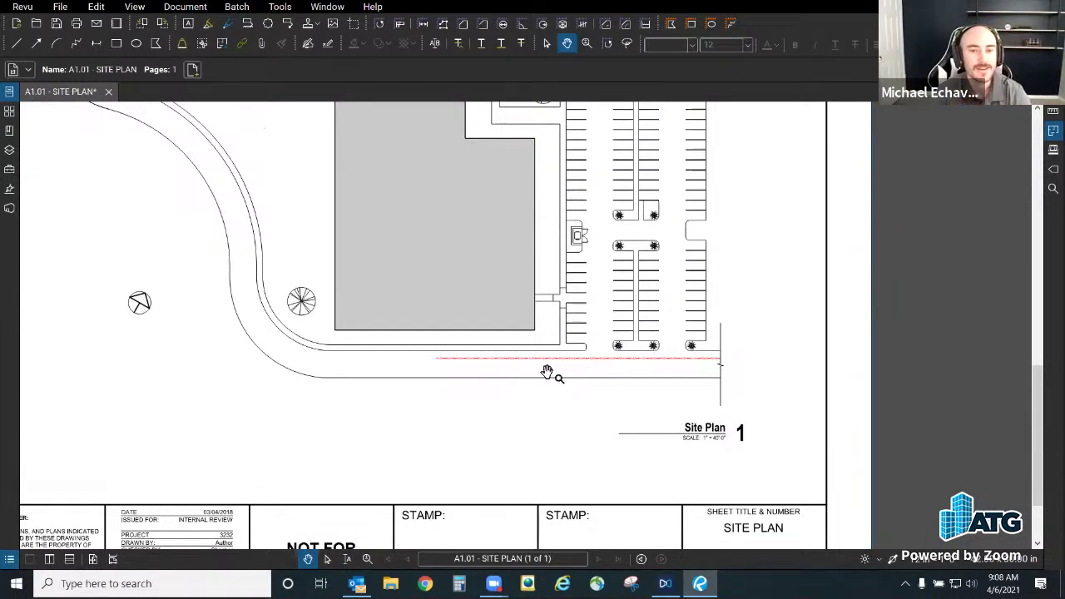
Step: Apply the NGAS line style to the length measurement across the new office building
{"action": "scroll", "coordinate": [583, 366], "scroll_direction": "up", "scroll_amount": 2}
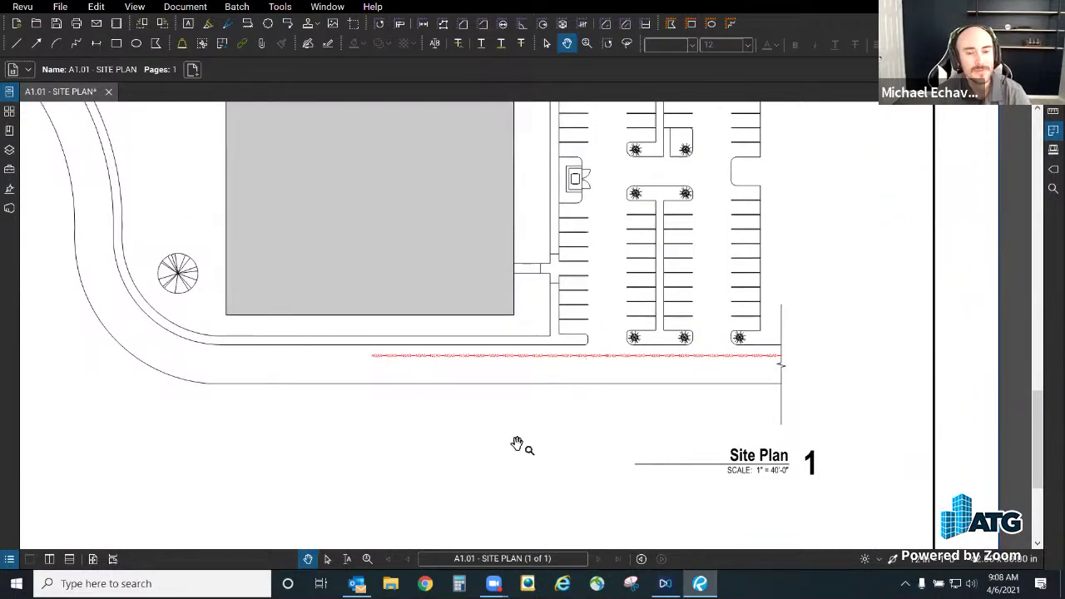
{"action": "scroll", "coordinate": [466, 532], "scroll_direction": "down", "scroll_amount": 4}
{"action": "left_click_drag", "start_coordinate": [400, 349], "coordinate": [430, 396]}
{"action": "scroll", "coordinate": [430, 396], "scroll_direction": "up", "scroll_amount": 3}
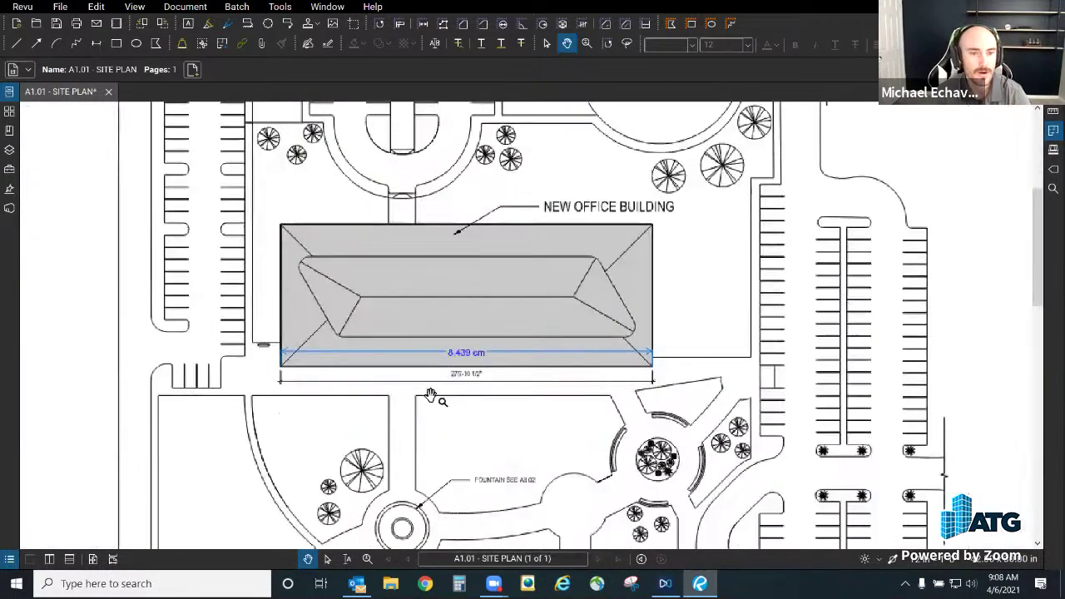
{"action": "scroll", "coordinate": [430, 396], "scroll_direction": "up", "scroll_amount": 2}
{"action": "left_click", "coordinate": [351, 330]}
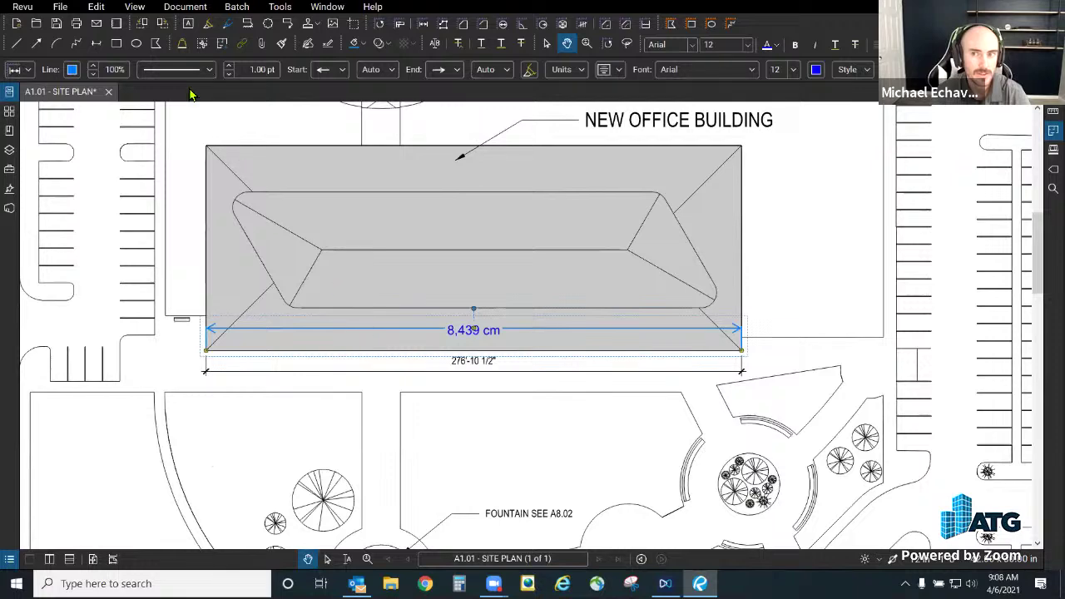
{"action": "left_click", "coordinate": [177, 69]}
{"action": "scroll", "coordinate": [199, 466], "scroll_direction": "down", "scroll_amount": 1}
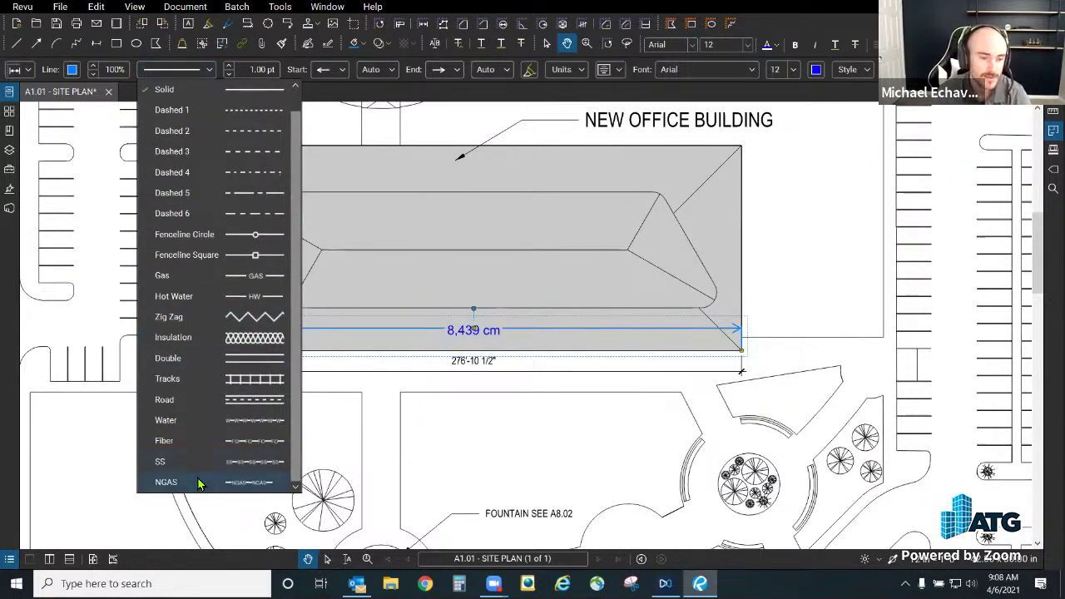
{"action": "left_click", "coordinate": [198, 484]}
{"action": "scroll", "coordinate": [357, 337], "scroll_direction": "up", "scroll_amount": 3}
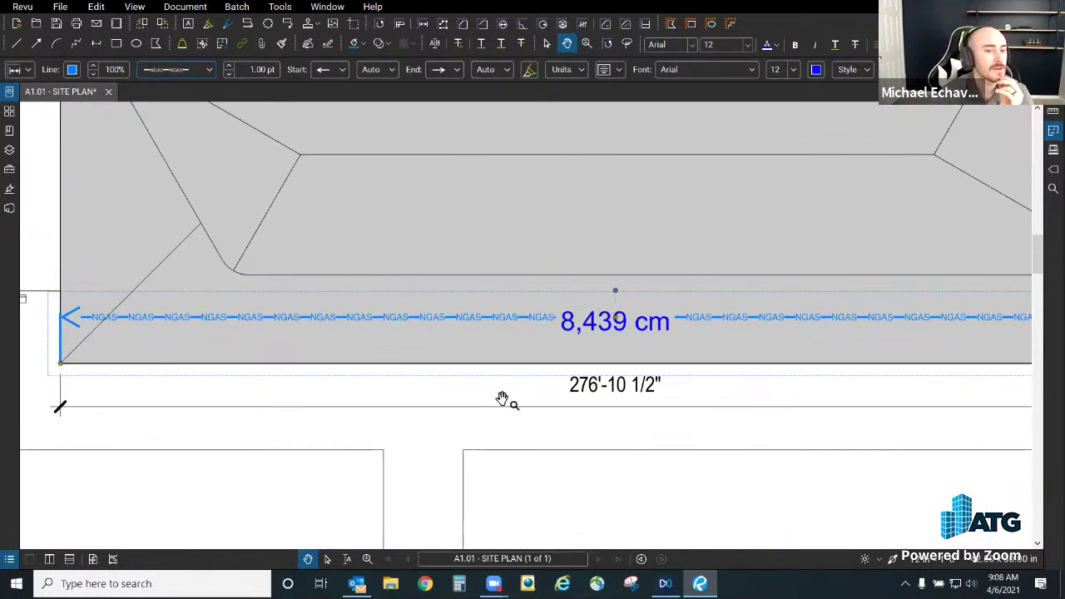
{"action": "left_click_drag", "start_coordinate": [324, 425], "coordinate": [511, 416]}
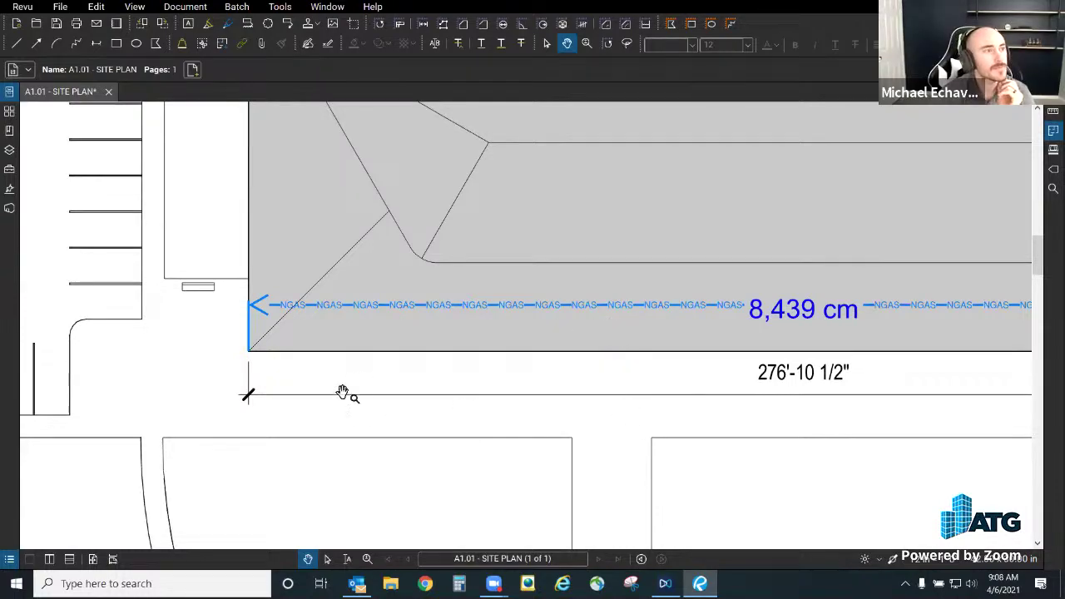
Step: Start a Polylength measurement at the existing building's northeast corner and trace its stepped east side and south edge to the southwest corner
{"action": "scroll", "coordinate": [342, 392], "scroll_direction": "down", "scroll_amount": 3}
{"action": "scroll", "coordinate": [574, 291], "scroll_direction": "up", "scroll_amount": 1}
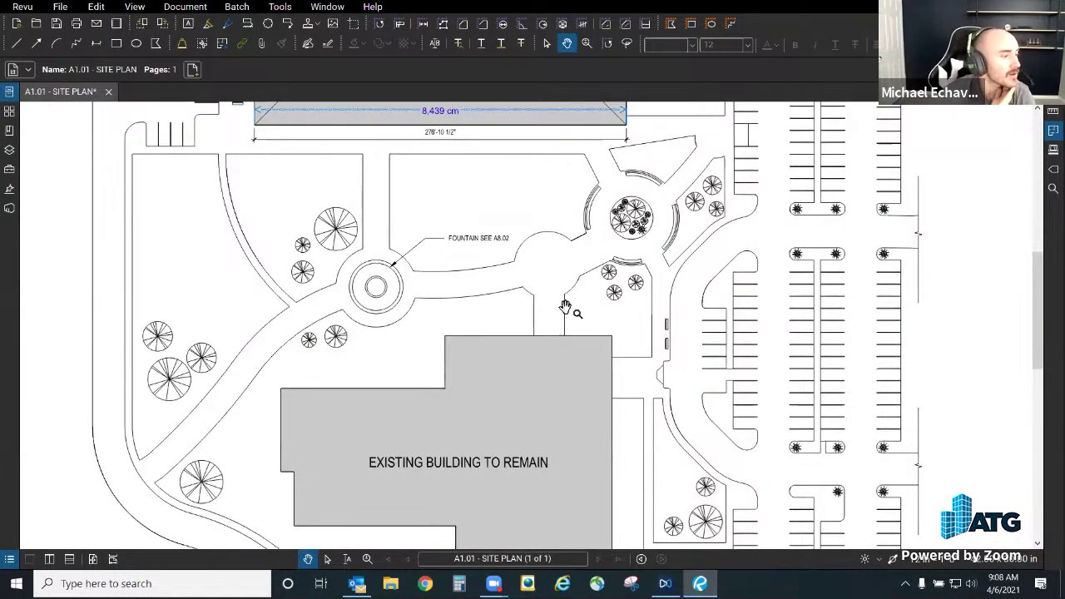
{"action": "left_click_drag", "start_coordinate": [565, 306], "coordinate": [464, 118]}
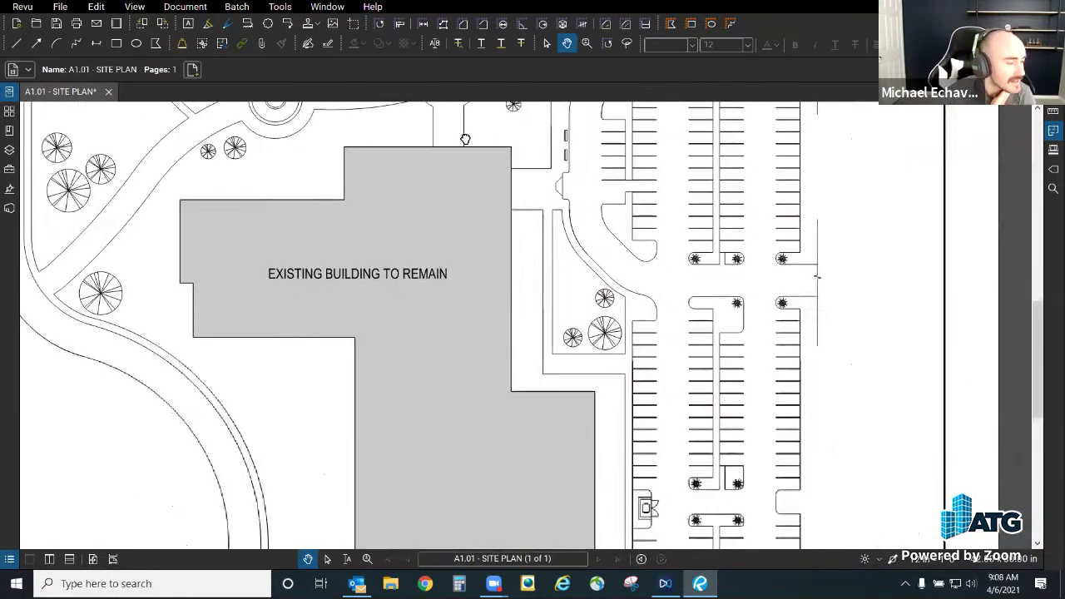
{"action": "left_click", "coordinate": [445, 24]}
{"action": "left_click", "coordinate": [510, 148]}
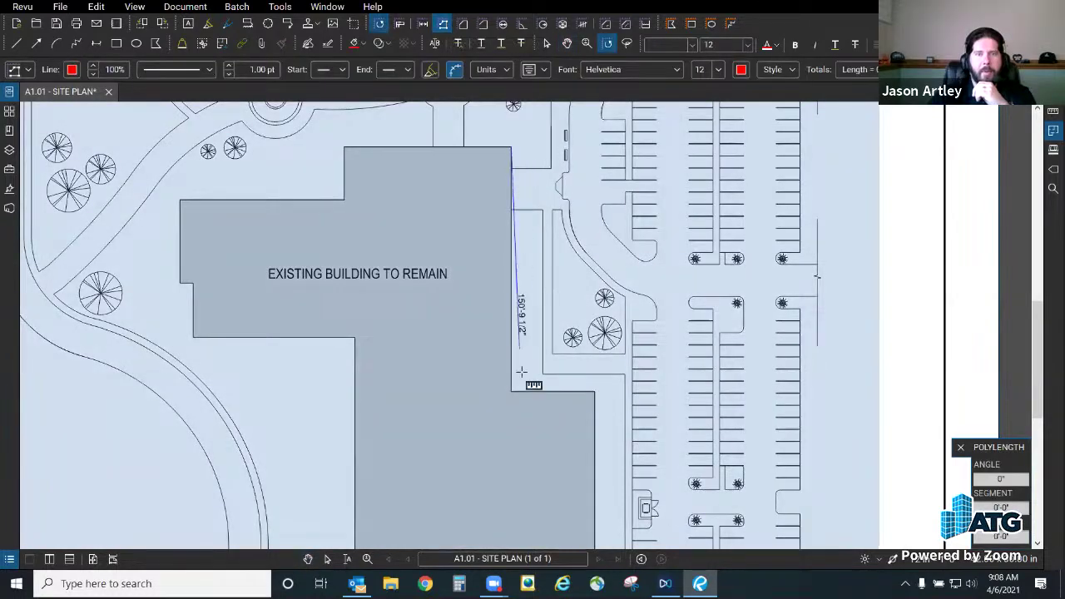
{"action": "left_click", "coordinate": [511, 391]}
{"action": "left_click", "coordinate": [594, 391]}
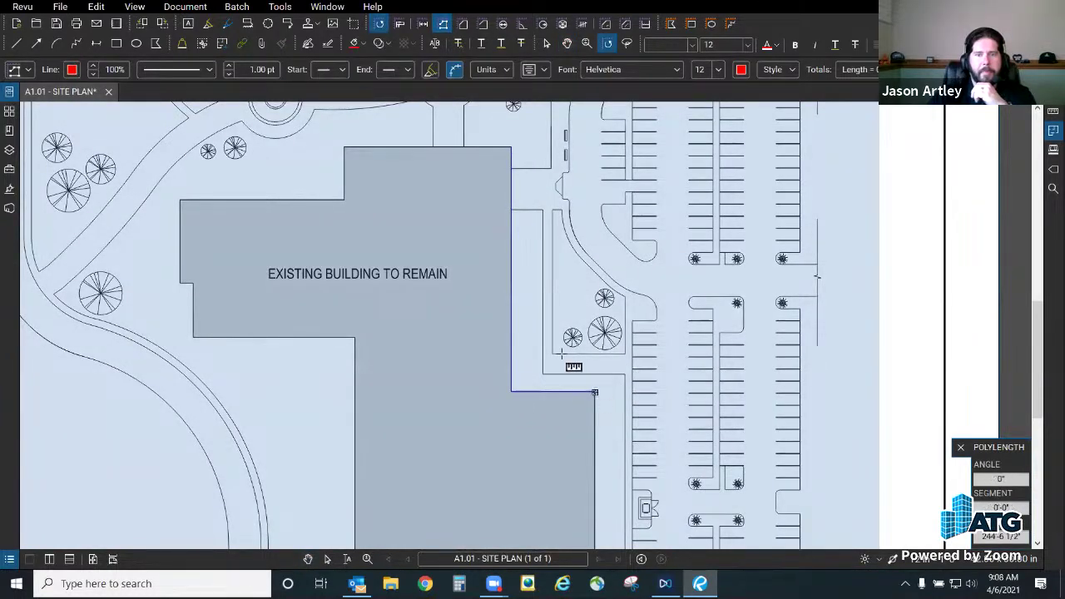
{"action": "scroll", "coordinate": [594, 391], "scroll_direction": "down", "scroll_amount": 2}
{"action": "left_click", "coordinate": [579, 497]}
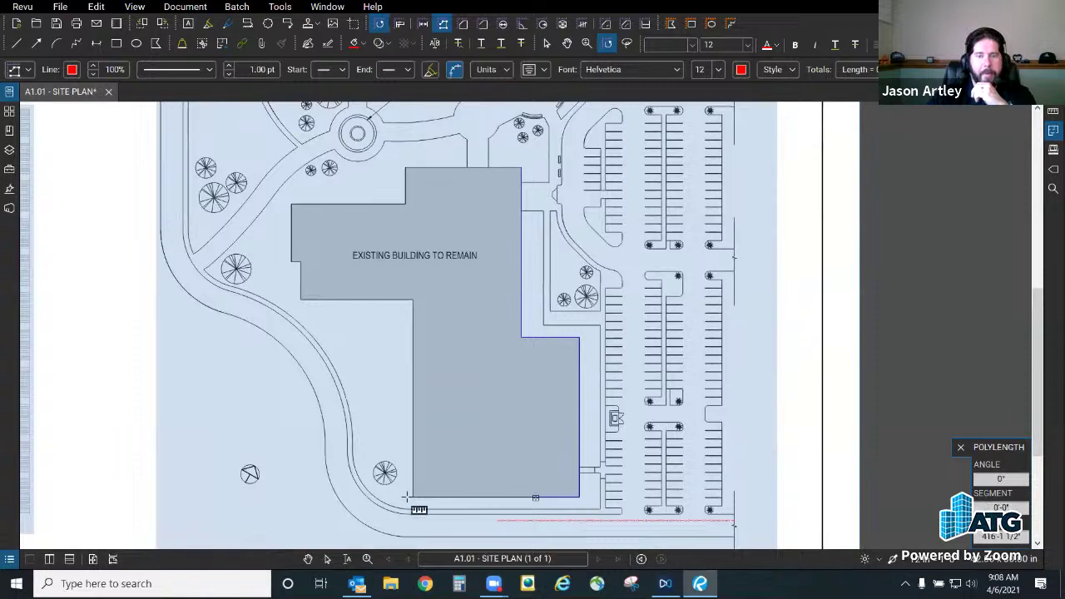
{"action": "left_click", "coordinate": [414, 497]}
Step: Continue the Polylength up the existing building's lower west wall and along the underside of its west wing
{"action": "scroll", "coordinate": [416, 499], "scroll_direction": "up", "scroll_amount": 4}
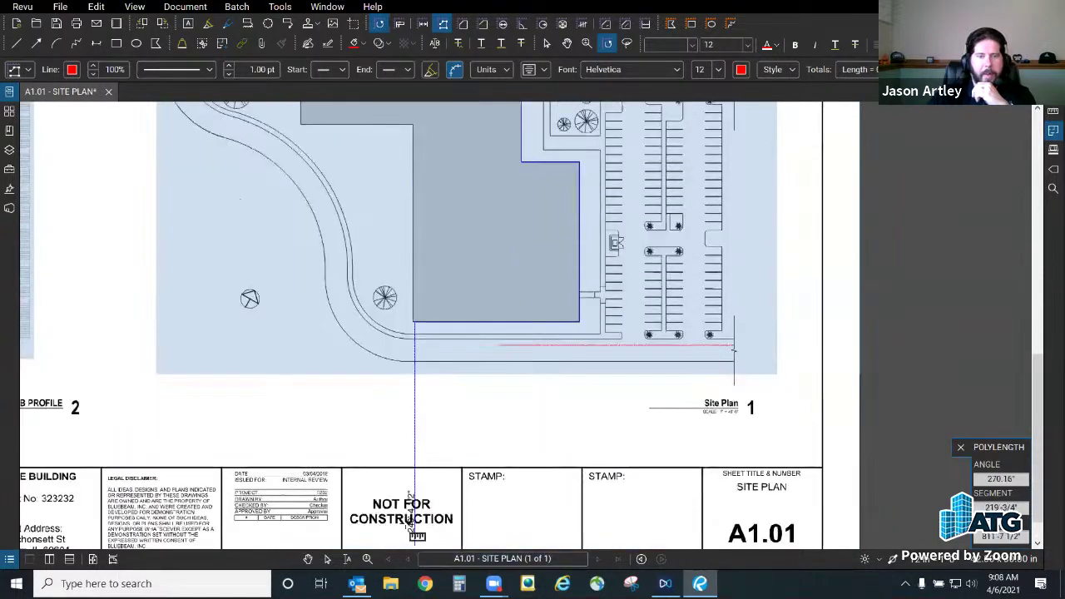
{"action": "scroll", "coordinate": [451, 374], "scroll_direction": "down", "scroll_amount": 4}
{"action": "scroll", "coordinate": [492, 395], "scroll_direction": "up", "scroll_amount": 3}
{"action": "scroll", "coordinate": [492, 395], "scroll_direction": "up", "scroll_amount": 2}
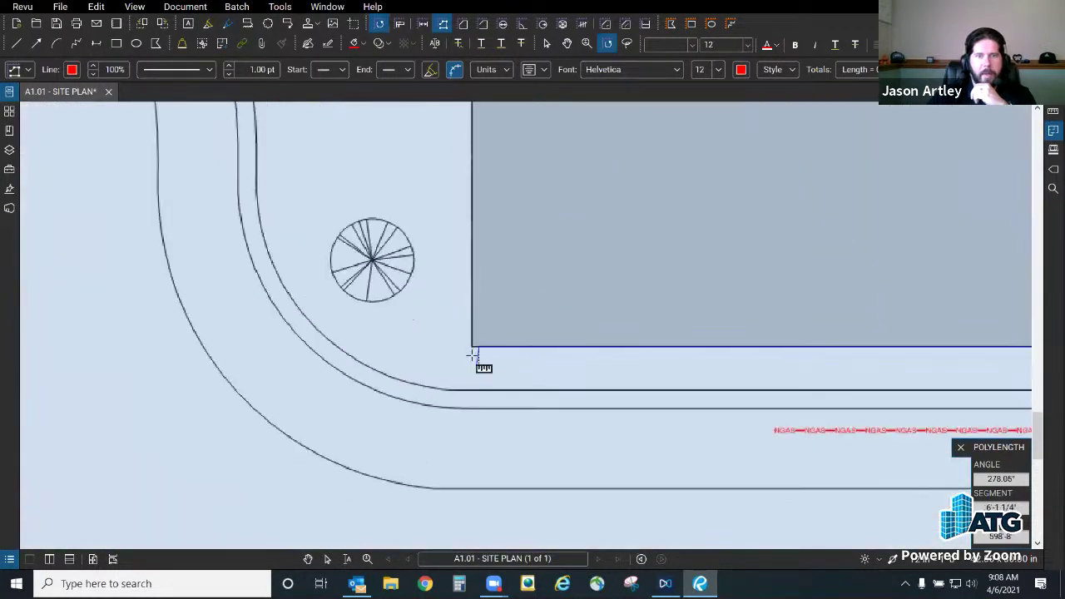
{"action": "scroll", "coordinate": [482, 518], "scroll_direction": "down", "scroll_amount": 3}
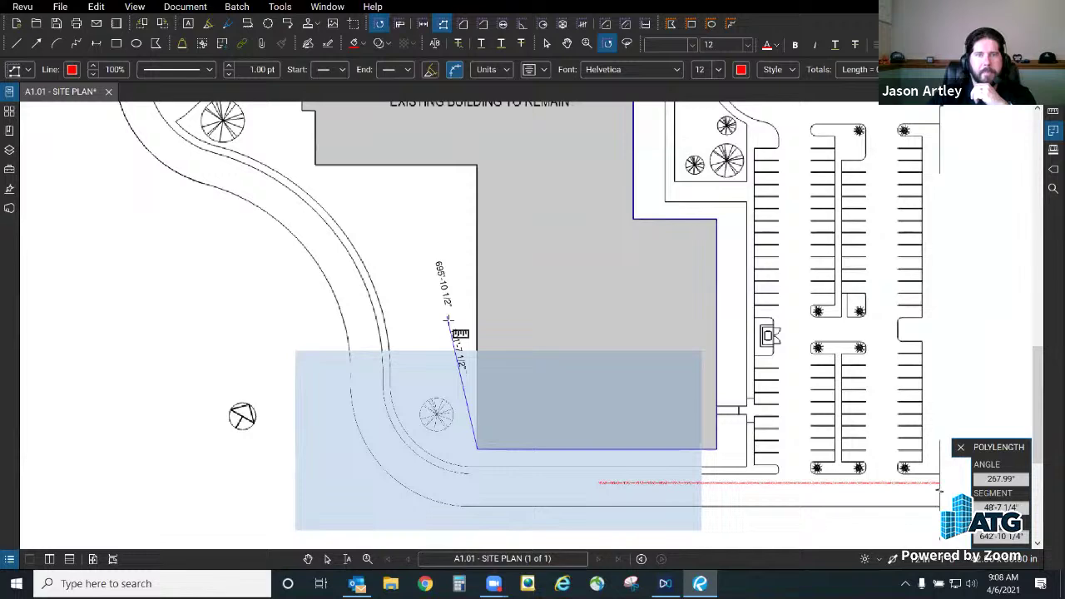
{"action": "left_click", "coordinate": [477, 164]}
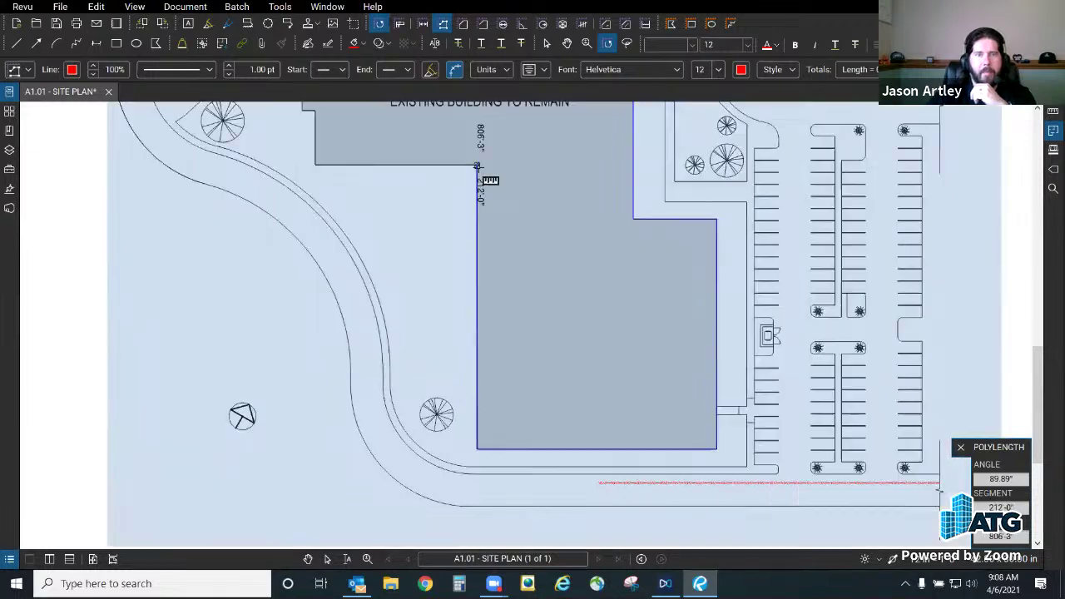
{"action": "left_click", "coordinate": [314, 164]}
Step: Trace the west wing's outer side and the stepped north edge, finishing the Polylength at the existing building's northeast corner
{"action": "scroll", "coordinate": [409, 388], "scroll_direction": "down", "scroll_amount": 3}
{"action": "scroll", "coordinate": [376, 306], "scroll_direction": "up", "scroll_amount": 2}
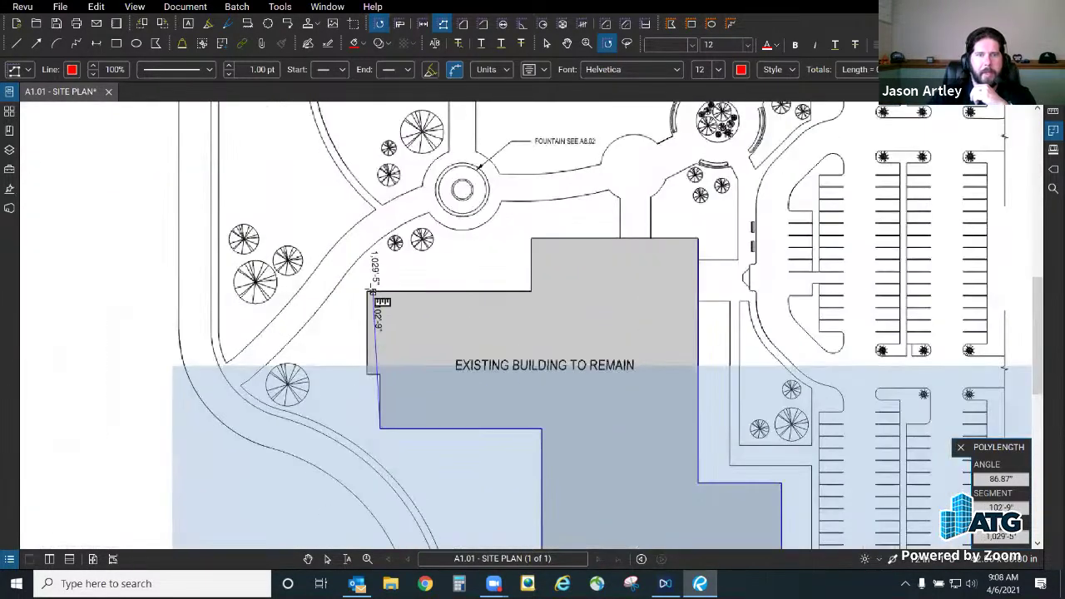
{"action": "left_click", "coordinate": [530, 291]}
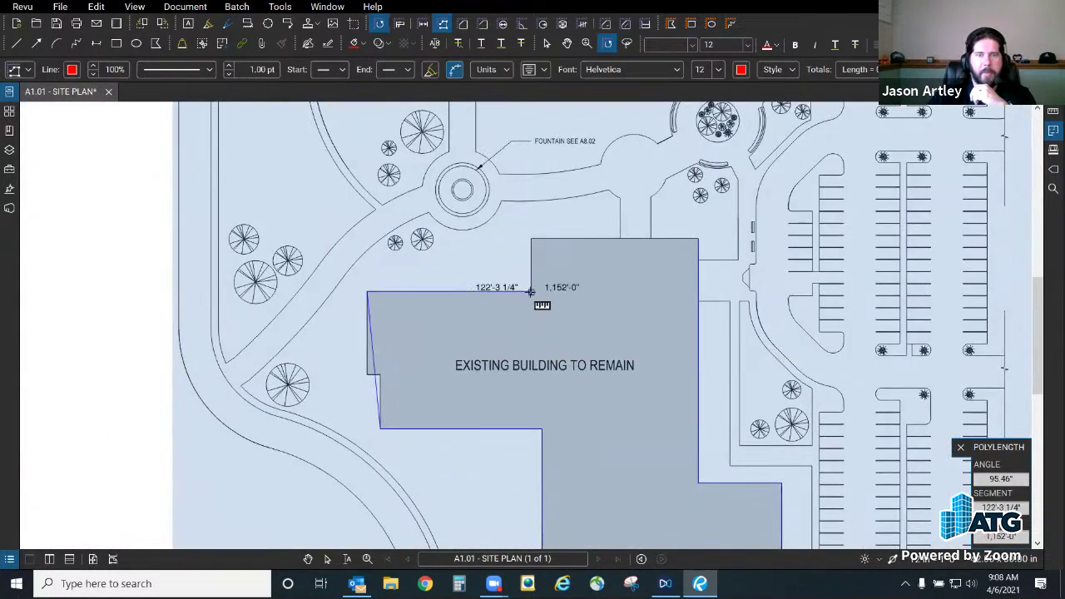
{"action": "left_click", "coordinate": [530, 238]}
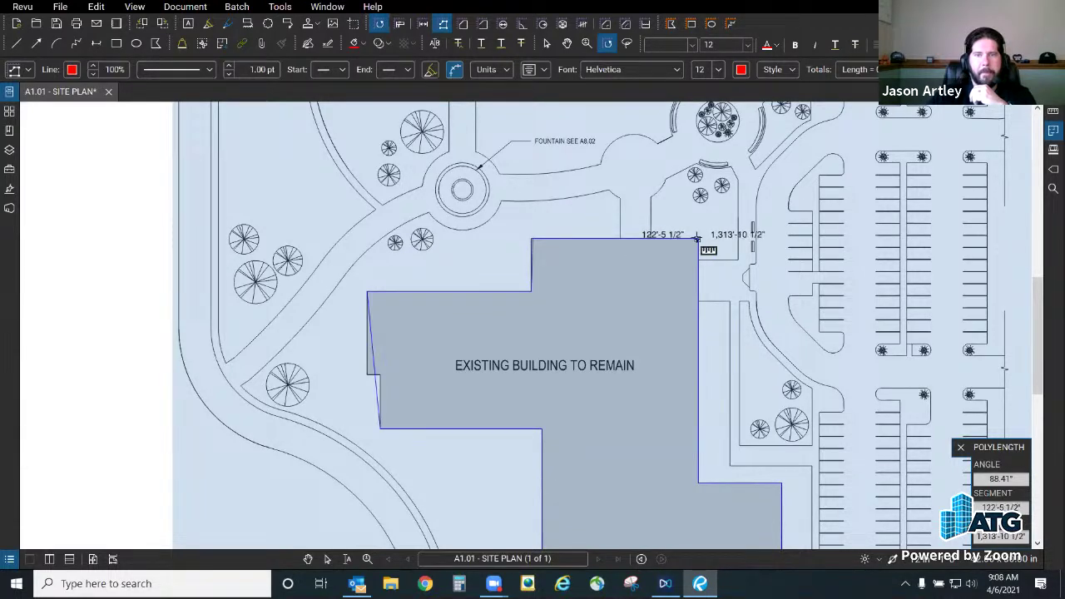
{"action": "double_click", "coordinate": [698, 240]}
{"action": "key", "text": "Escape"}
{"action": "scroll", "coordinate": [626, 233], "scroll_direction": "up", "scroll_amount": 2}
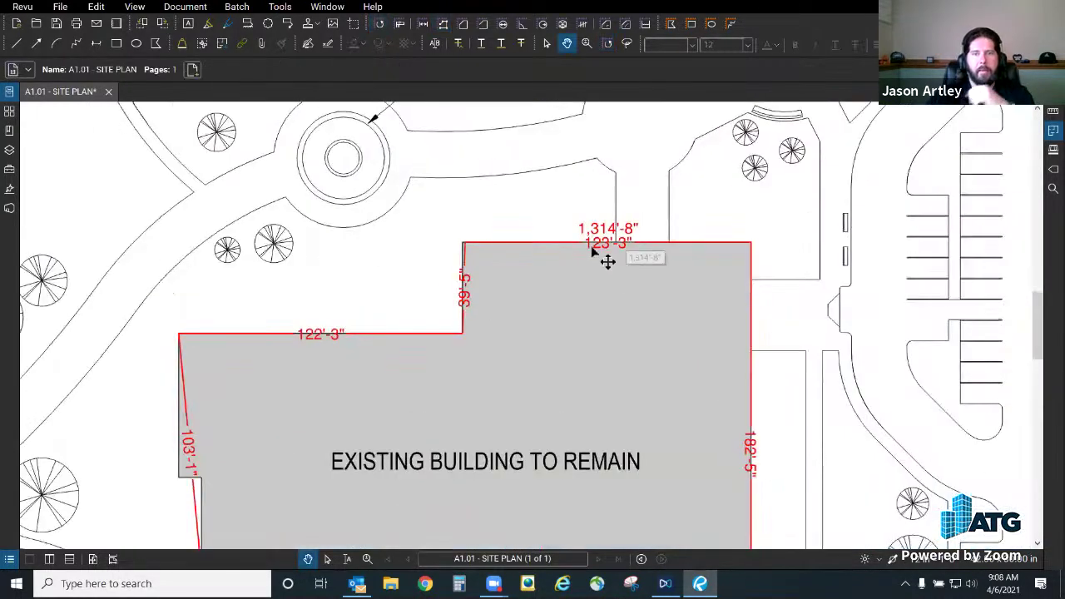
Step: Apply the NGAS line style to the Polylength measurement around the existing building
{"action": "left_click_drag", "start_coordinate": [680, 456], "coordinate": [533, 152]}
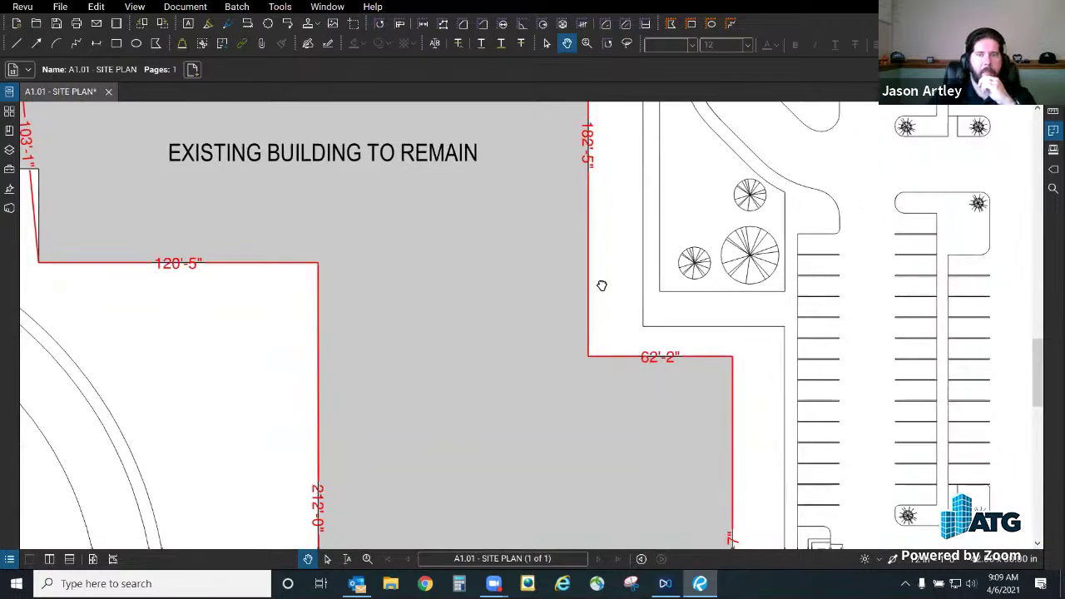
{"action": "left_click_drag", "start_coordinate": [601, 285], "coordinate": [500, 46]}
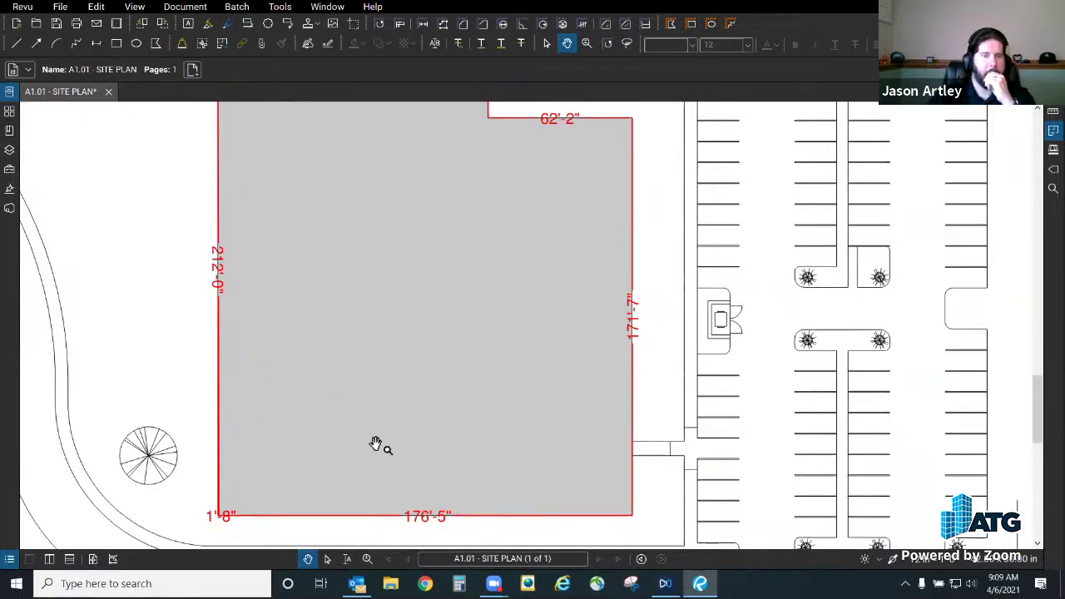
{"action": "scroll", "coordinate": [441, 352], "scroll_direction": "up", "scroll_amount": 10}
{"action": "scroll", "coordinate": [569, 348], "scroll_direction": "up", "scroll_amount": 2}
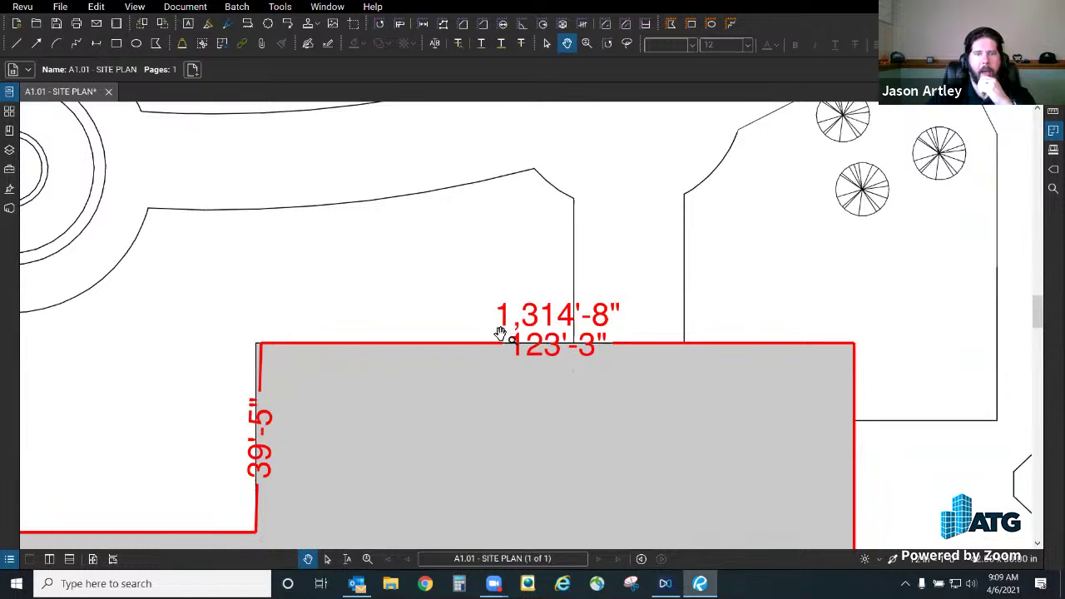
{"action": "scroll", "coordinate": [443, 363], "scroll_direction": "down", "scroll_amount": 2}
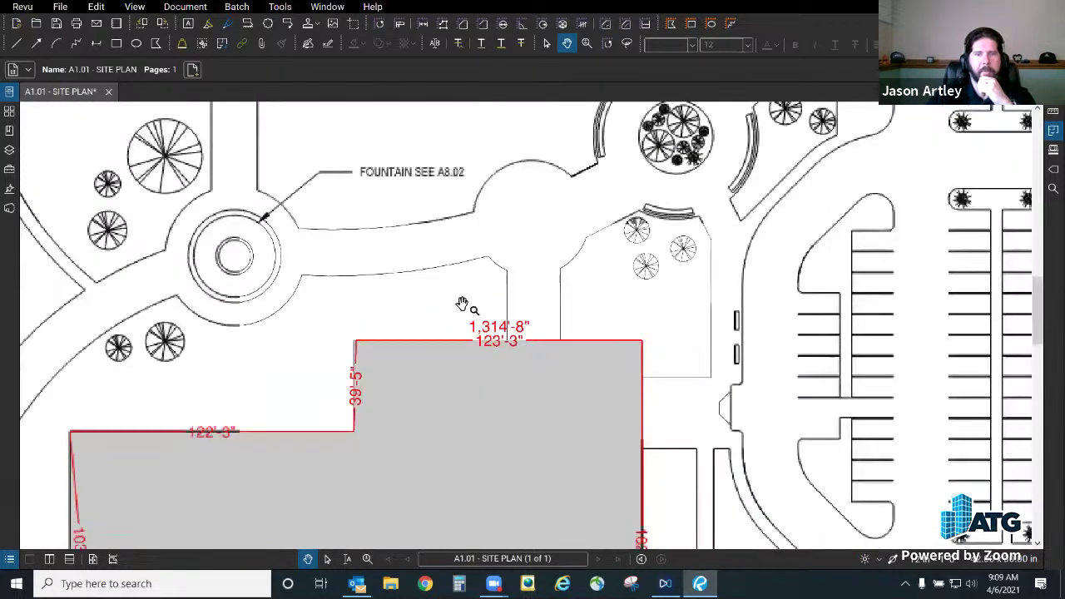
{"action": "left_click", "coordinate": [537, 342]}
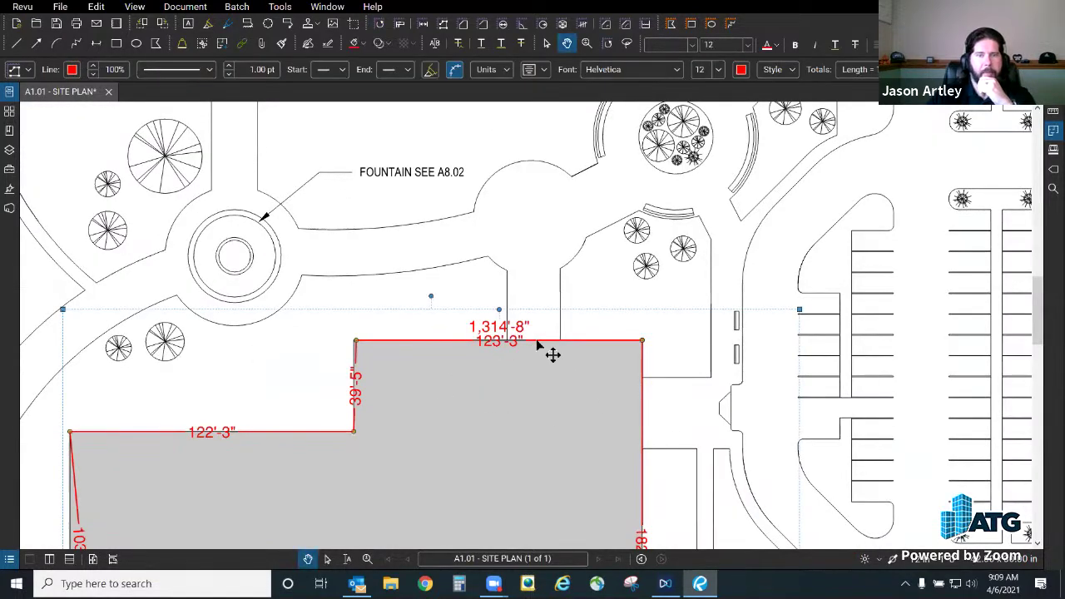
{"action": "left_click", "coordinate": [162, 71]}
{"action": "left_click", "coordinate": [196, 481]}
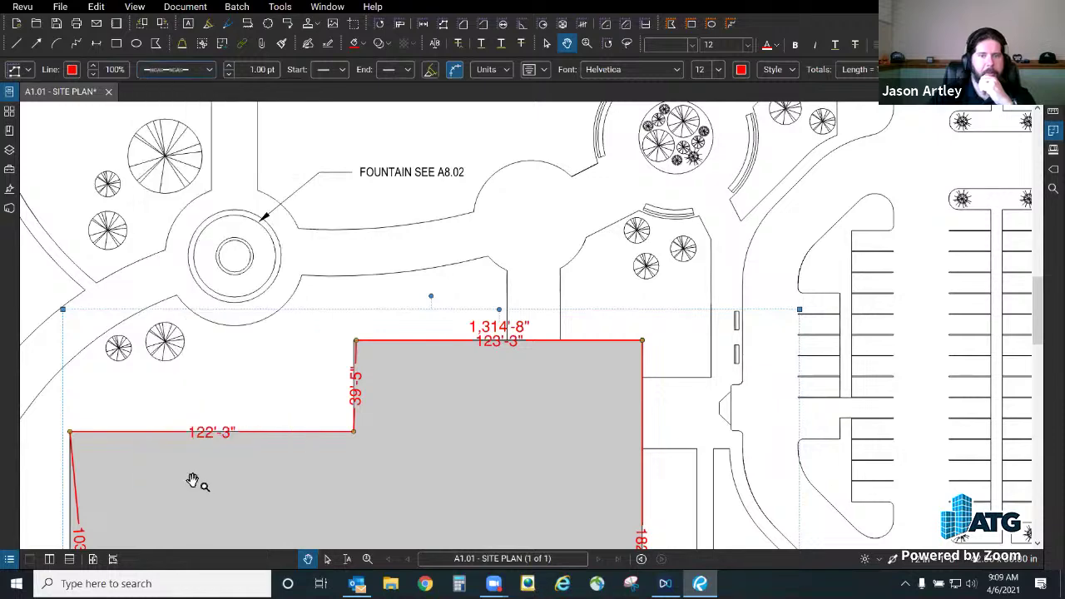
{"action": "scroll", "coordinate": [446, 366], "scroll_direction": "up", "scroll_amount": 3}
{"action": "key", "text": "Escape"}
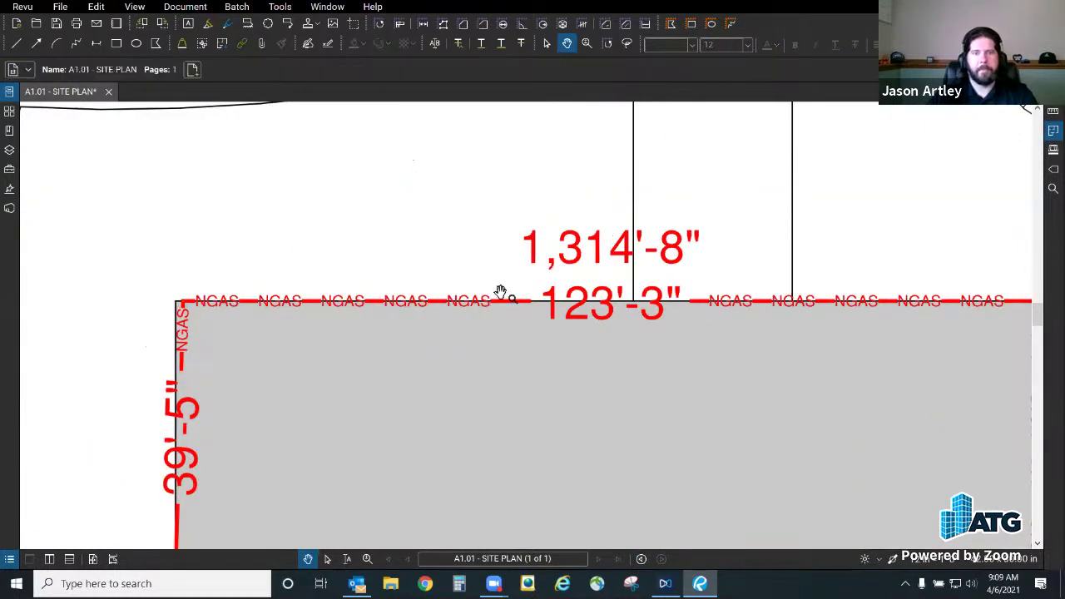
Step: Set the subject of the existing building's Polylength measurement to "Building Perimater" in its properties
{"action": "left_click", "coordinate": [585, 263]}
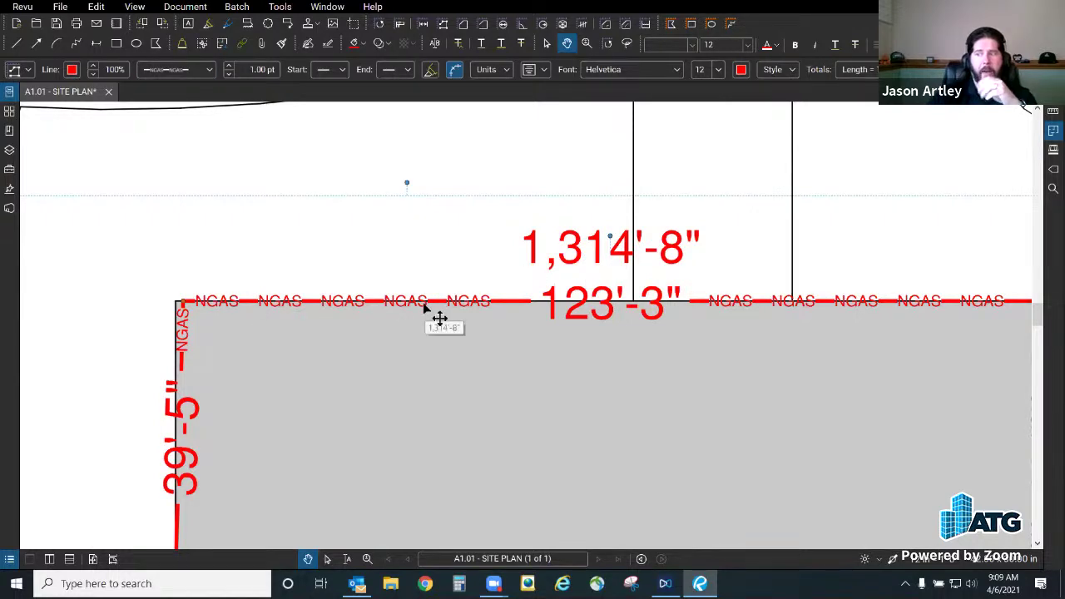
{"action": "scroll", "coordinate": [324, 229], "scroll_direction": "down", "scroll_amount": 3}
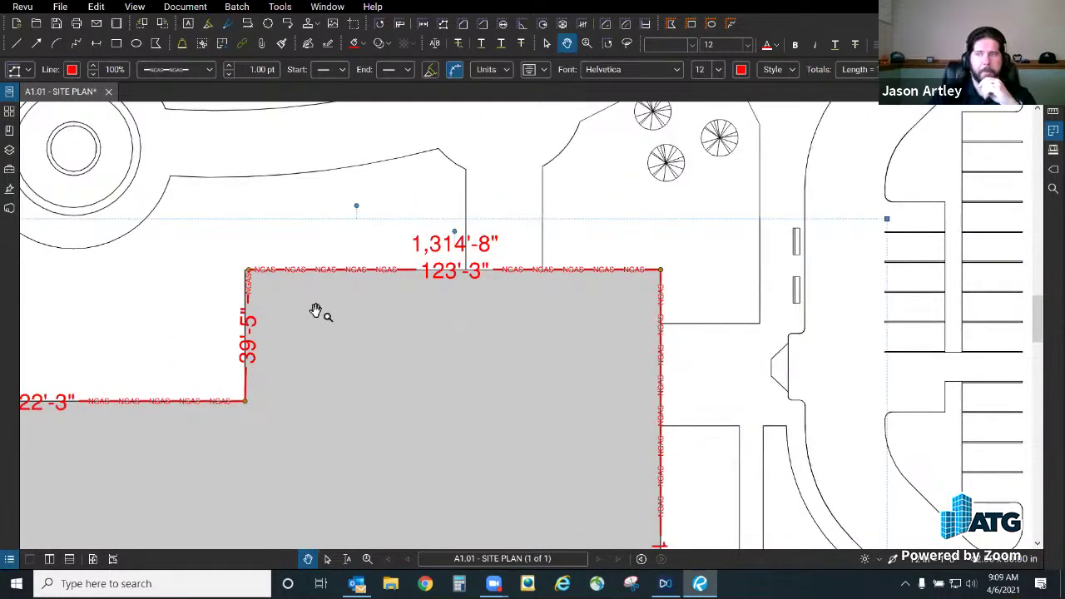
{"action": "scroll", "coordinate": [582, 366], "scroll_direction": "down", "scroll_amount": 3}
{"action": "left_click", "coordinate": [552, 387]}
{"action": "scroll", "coordinate": [596, 185], "scroll_direction": "up", "scroll_amount": 4}
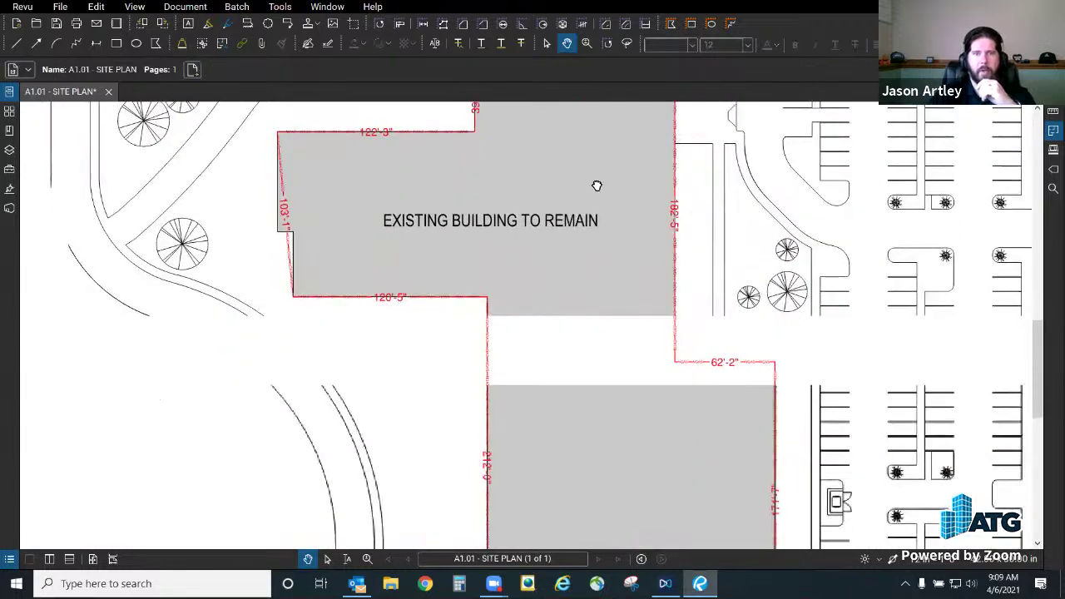
{"action": "left_click_drag", "start_coordinate": [597, 185], "coordinate": [571, 236]}
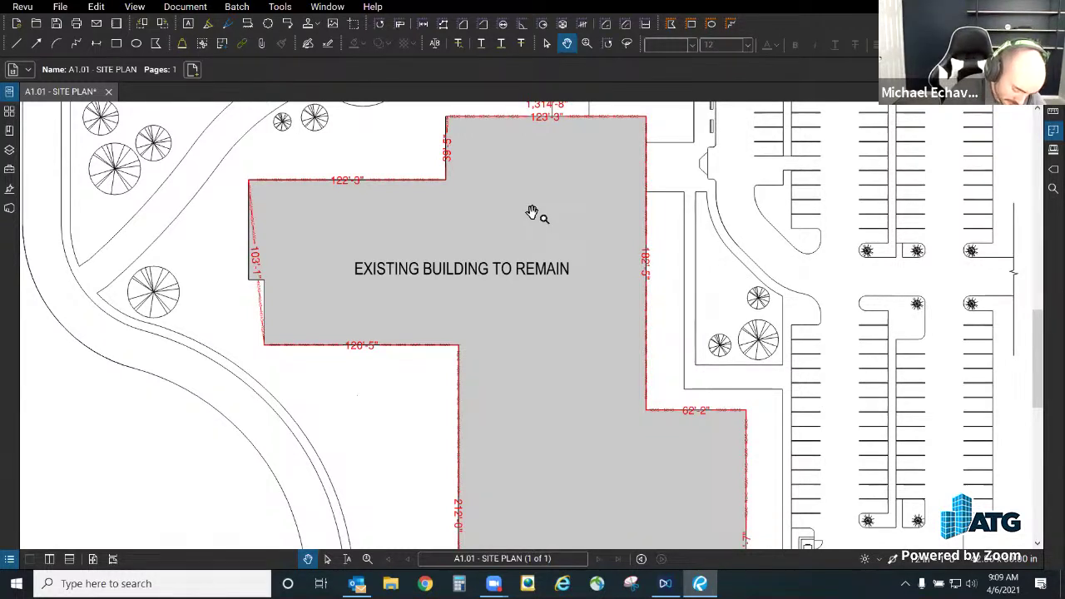
{"action": "left_click", "coordinate": [259, 301]}
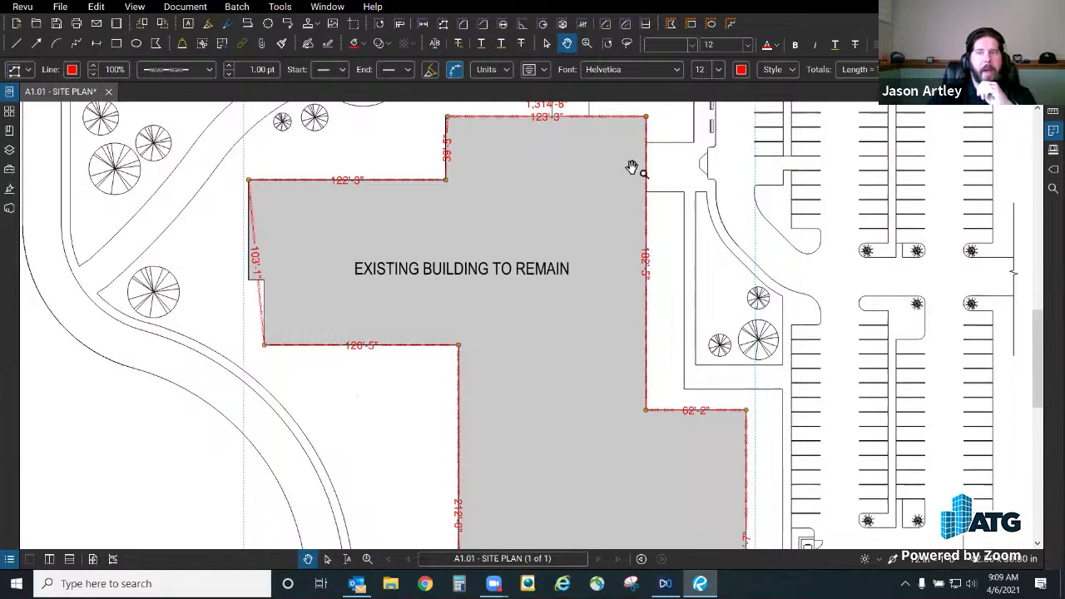
{"action": "left_click", "coordinate": [1052, 130]}
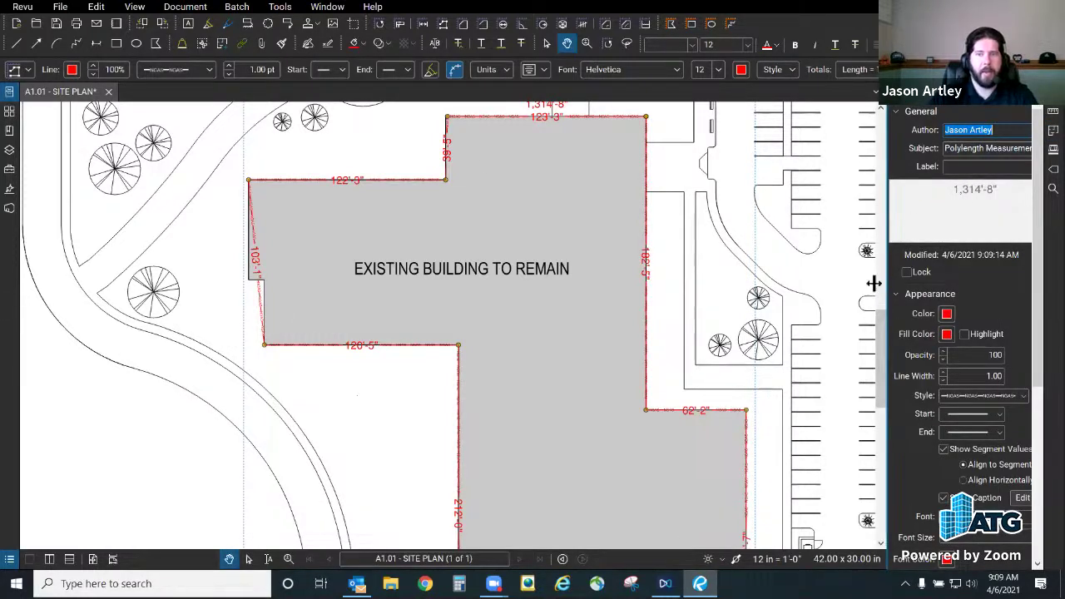
{"action": "triple_click", "coordinate": [948, 148]}
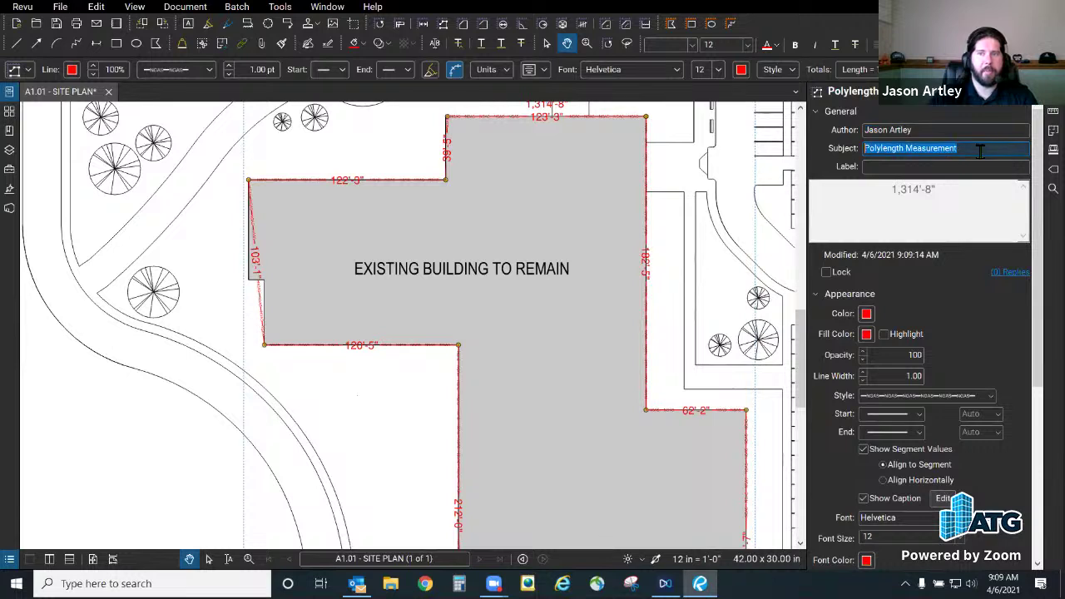
{"action": "type", "text": "Building Peri"}
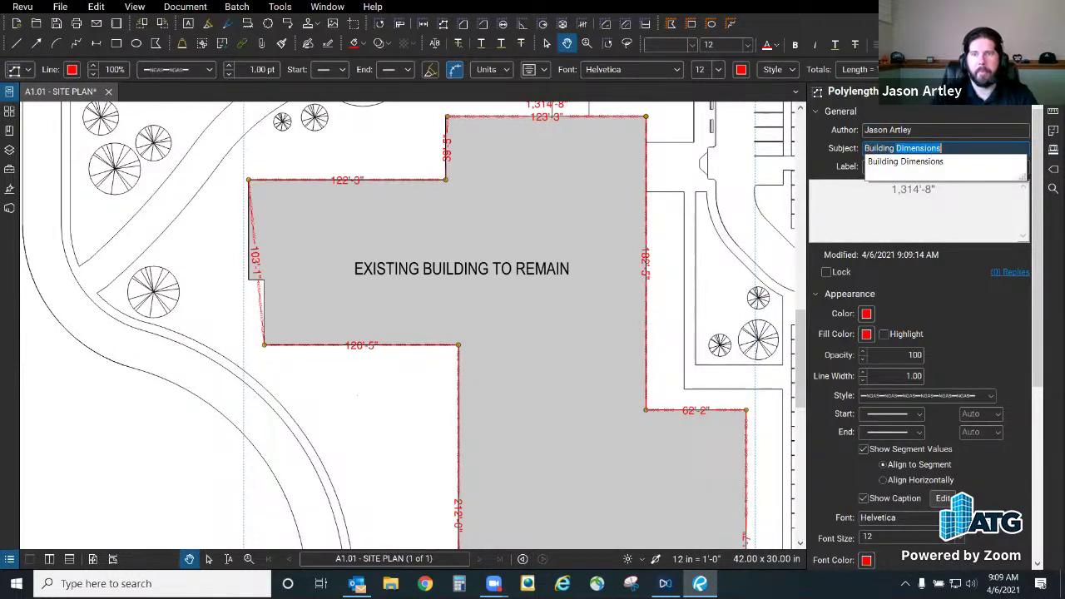
{"action": "type", "text": "mater"}
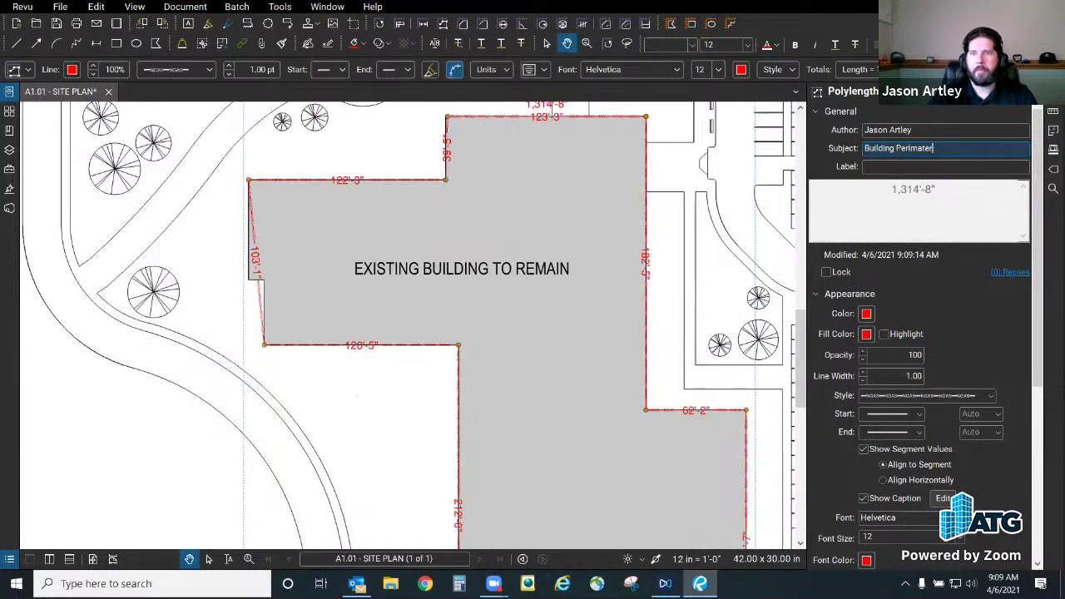
Step: Correct the subject of the existing building's Polylength measurement to "Building Perimeter" and deselect the measurement
{"action": "key", "text": "BackSpace"}
{"action": "key", "text": "BackSpace"}
{"action": "key", "text": "BackSpace"}
{"action": "key", "text": "BackSpace"}
{"action": "type", "text": "eter"}
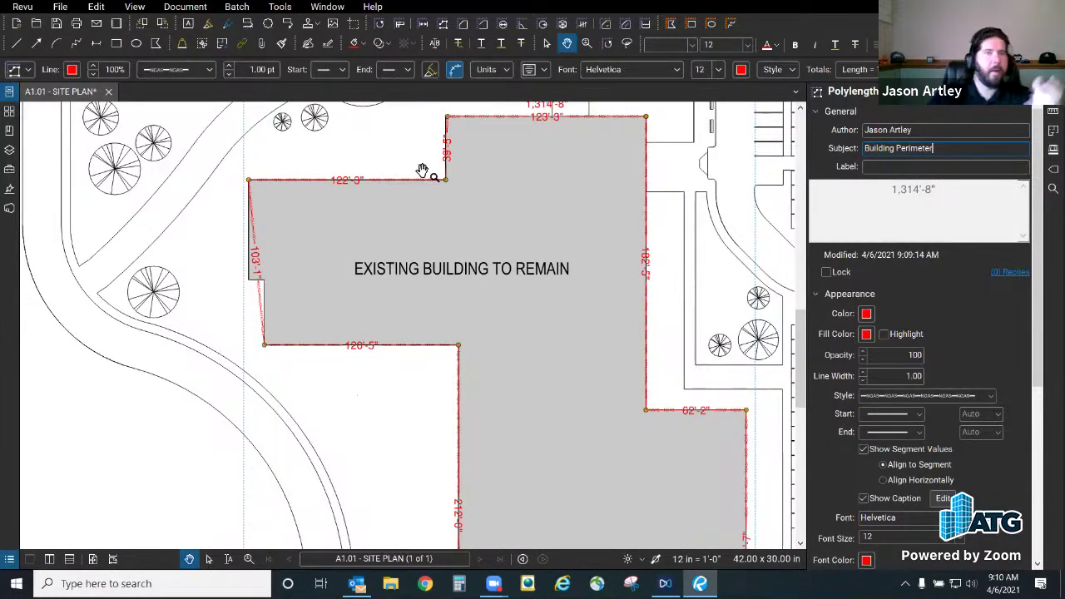
{"action": "left_click", "coordinate": [695, 250]}
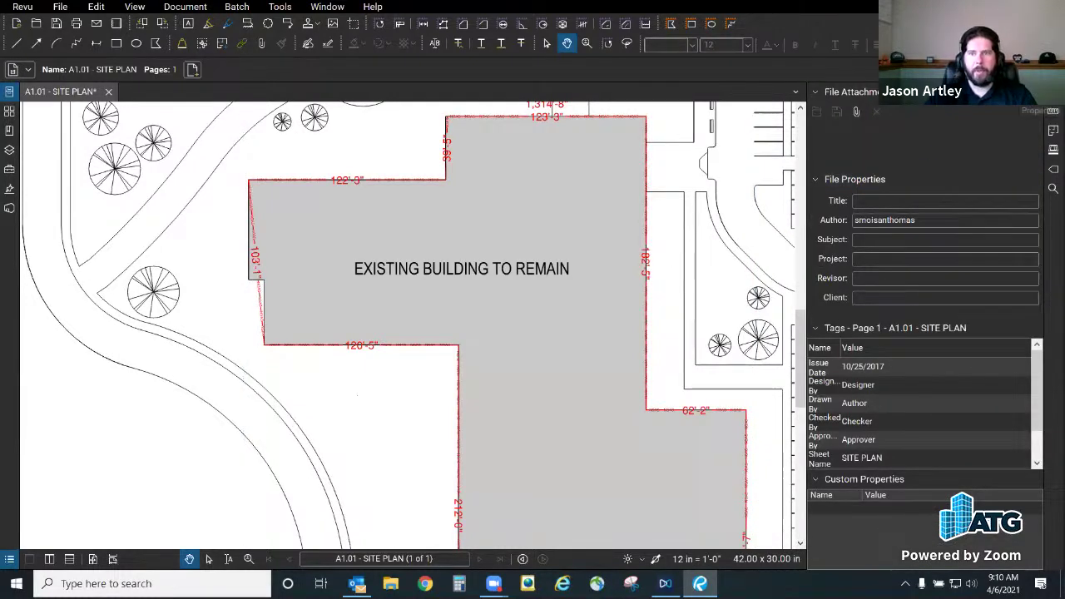
{"action": "scroll", "coordinate": [605, 296], "scroll_direction": "down", "scroll_amount": 4}
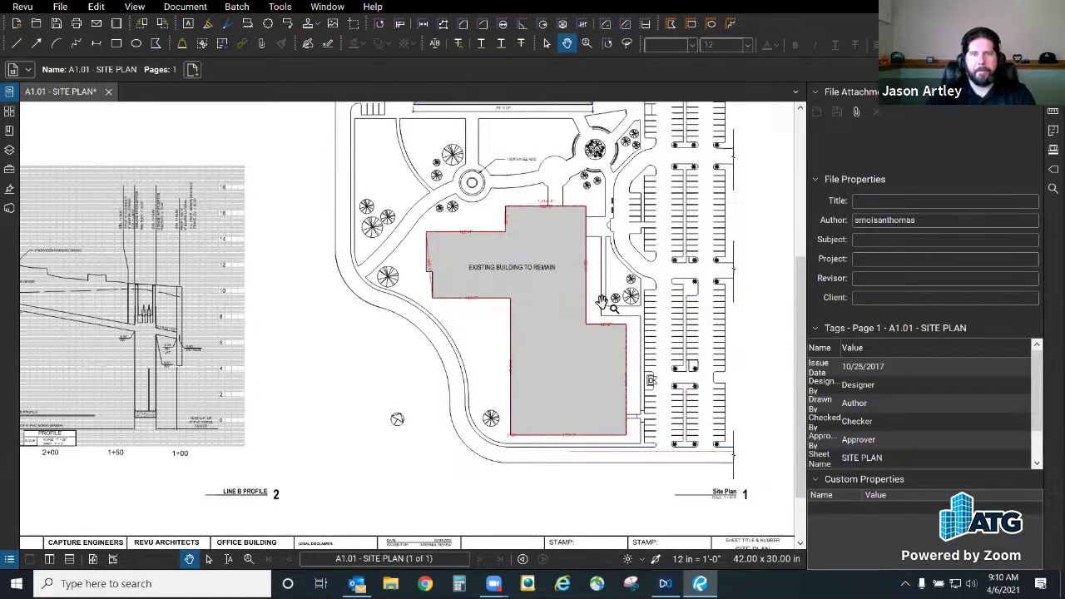
{"action": "scroll", "coordinate": [490, 399], "scroll_direction": "down", "scroll_amount": 3}
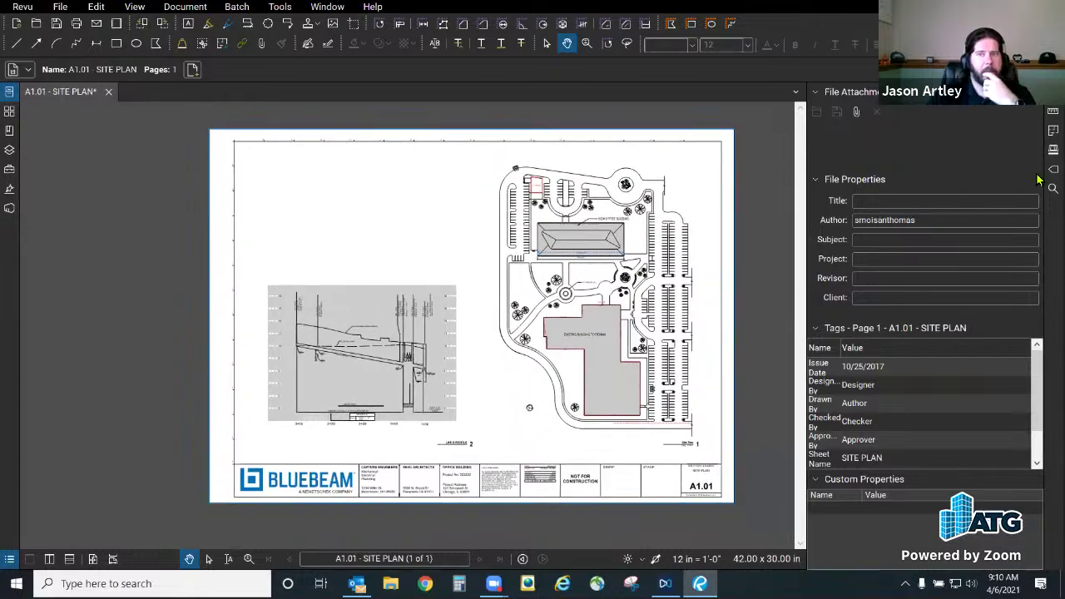
Step: Open the Tool Chest and look through its tool sets, from My Tools down to Utility
{"action": "left_click", "coordinate": [12, 170]}
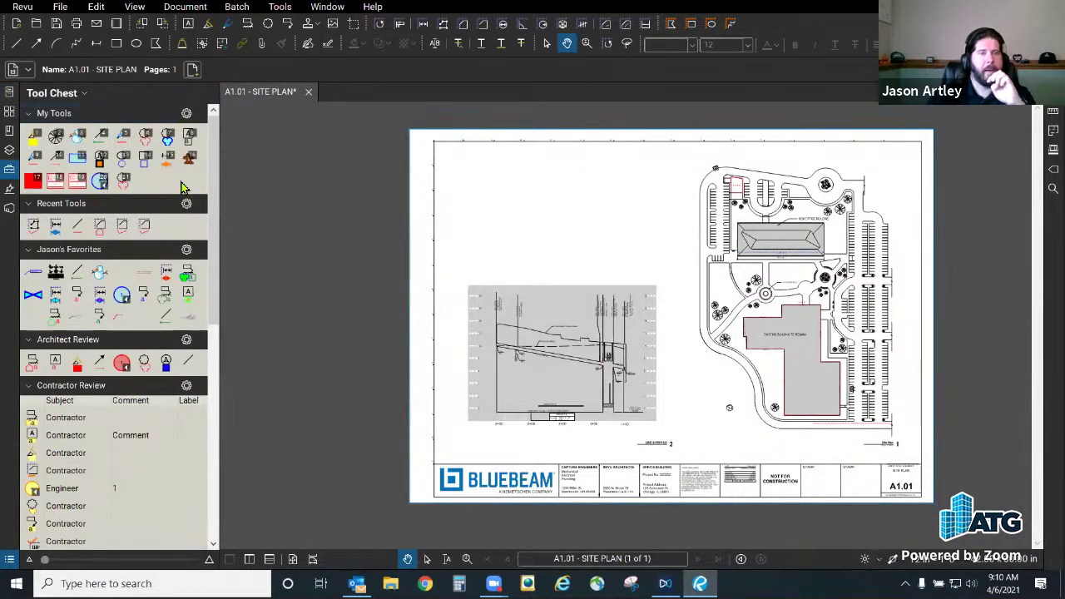
{"action": "scroll", "coordinate": [215, 249], "scroll_direction": "down", "scroll_amount": 3}
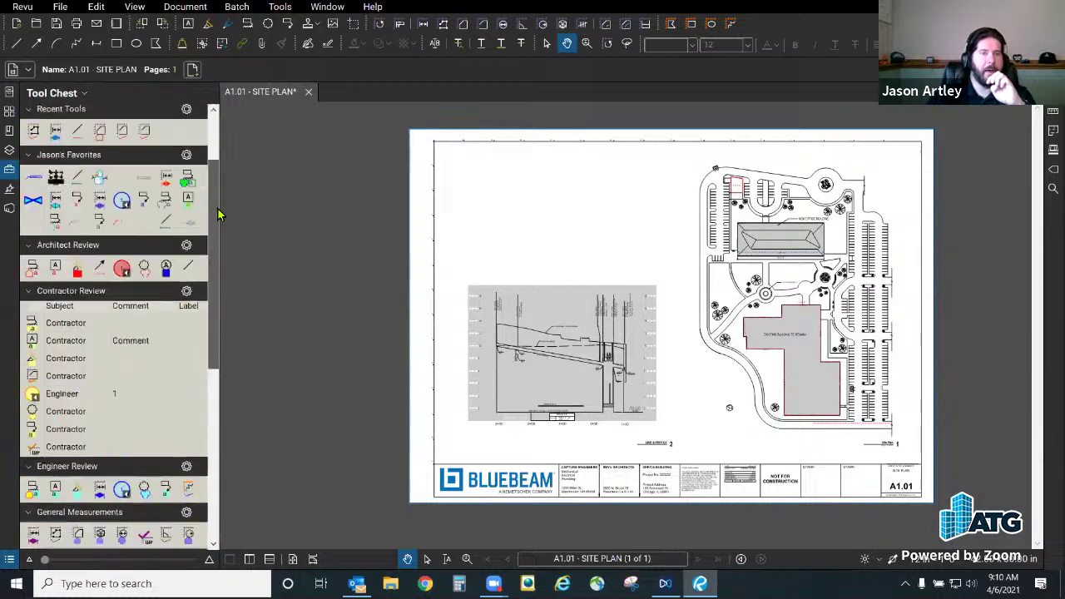
{"action": "scroll", "coordinate": [218, 191], "scroll_direction": "up", "scroll_amount": 3}
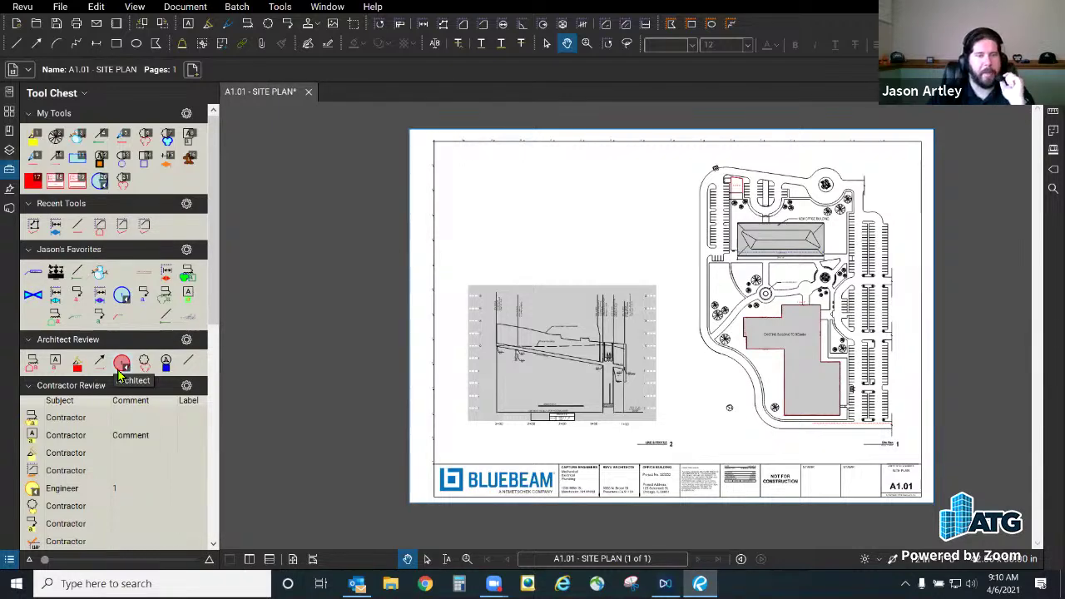
{"action": "scroll", "coordinate": [120, 349], "scroll_direction": "down", "scroll_amount": 5}
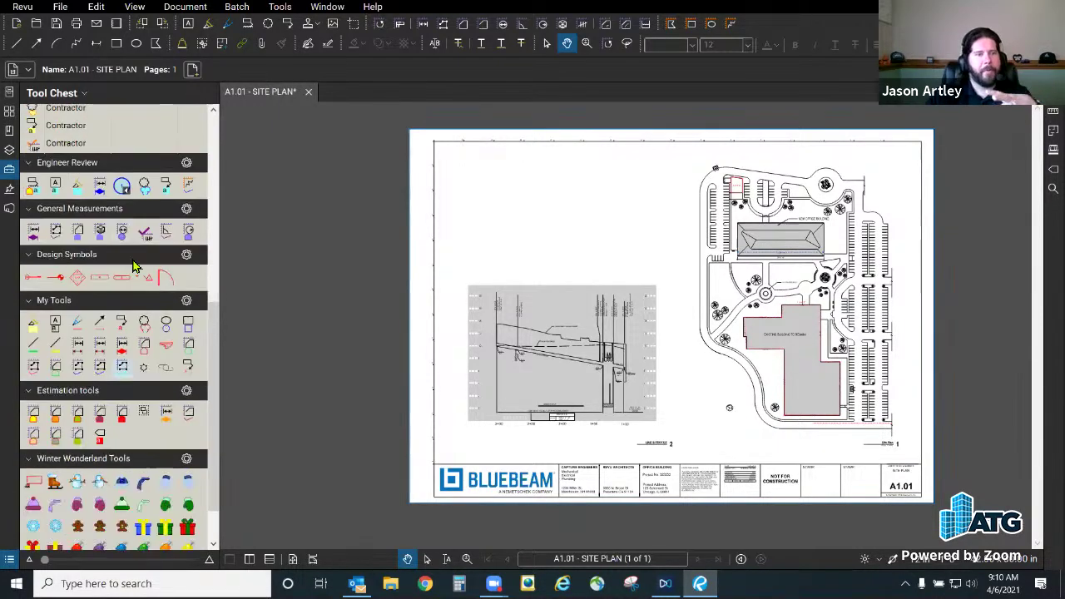
{"action": "scroll", "coordinate": [130, 433], "scroll_direction": "up", "scroll_amount": 5}
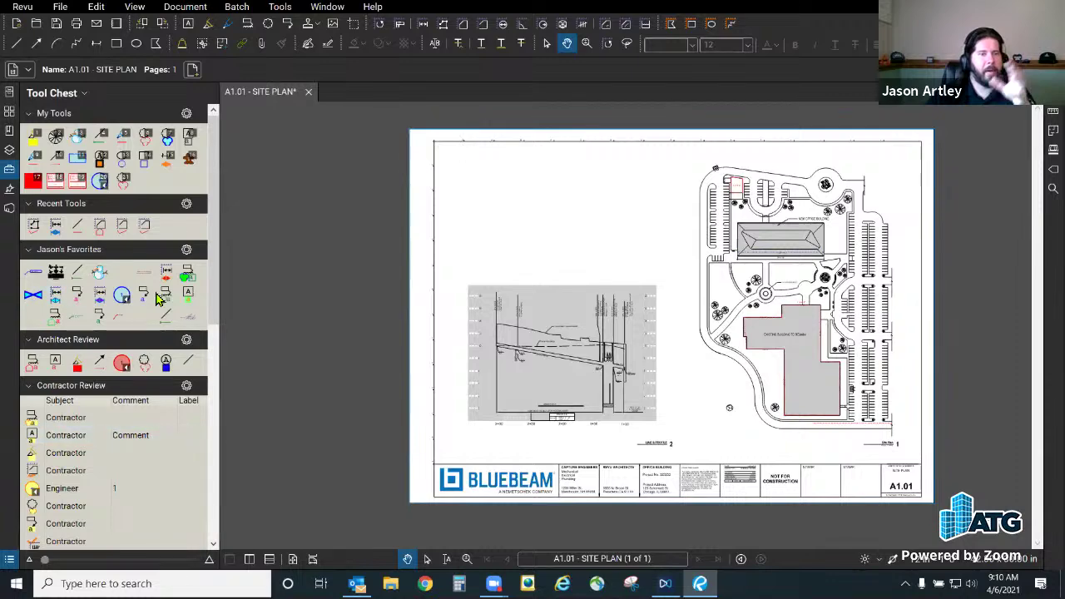
{"action": "scroll", "coordinate": [158, 299], "scroll_direction": "down", "scroll_amount": 5}
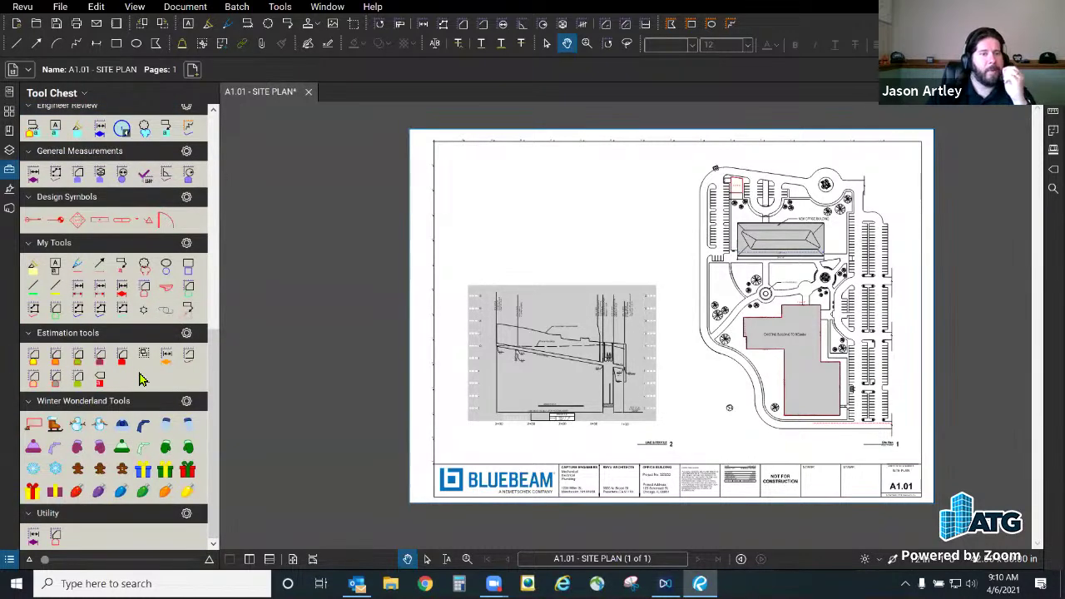
{"action": "scroll", "coordinate": [139, 374], "scroll_direction": "up", "scroll_amount": 5}
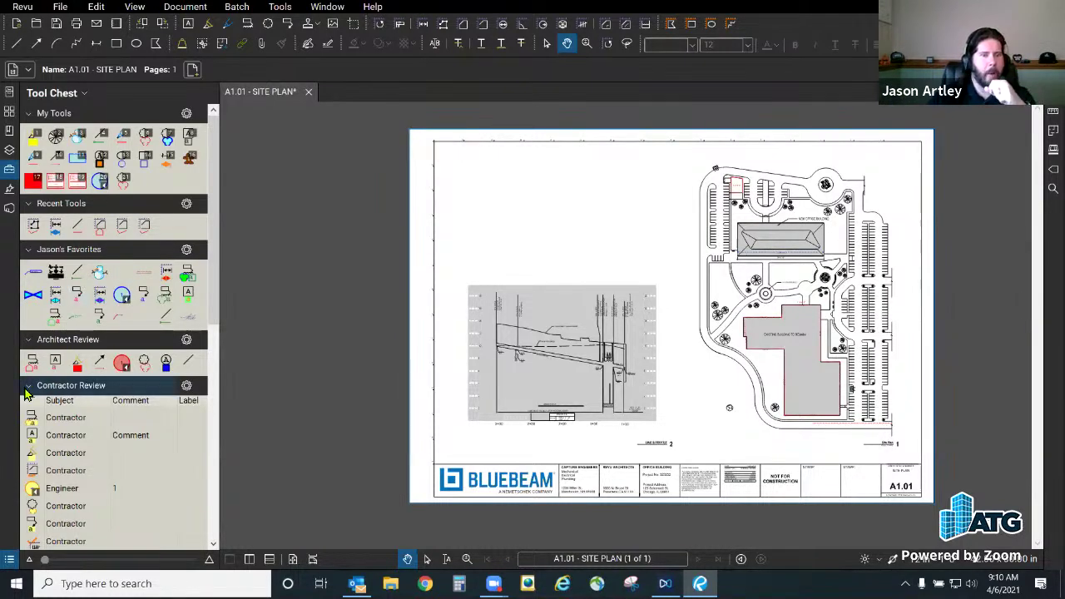
{"action": "mouse_move", "coordinate": [214, 238]}
{"action": "left_mouse_down"}
{"action": "mouse_move", "coordinate": [203, 424]}
{"action": "mouse_move", "coordinate": [214, 444]}
{"action": "mouse_move", "coordinate": [214, 250]}
{"action": "left_mouse_up"}
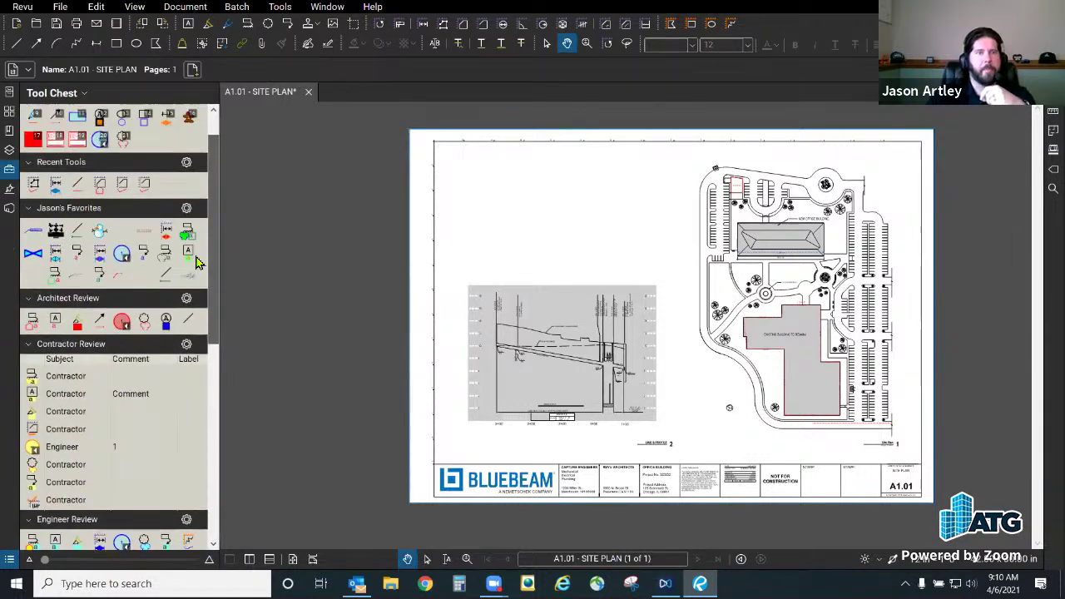
Step: Open a web tab inside the program and load the Revu Extensions support page from the web favorites
{"action": "left_click", "coordinate": [326, 6]}
{"action": "left_click", "coordinate": [337, 51]}
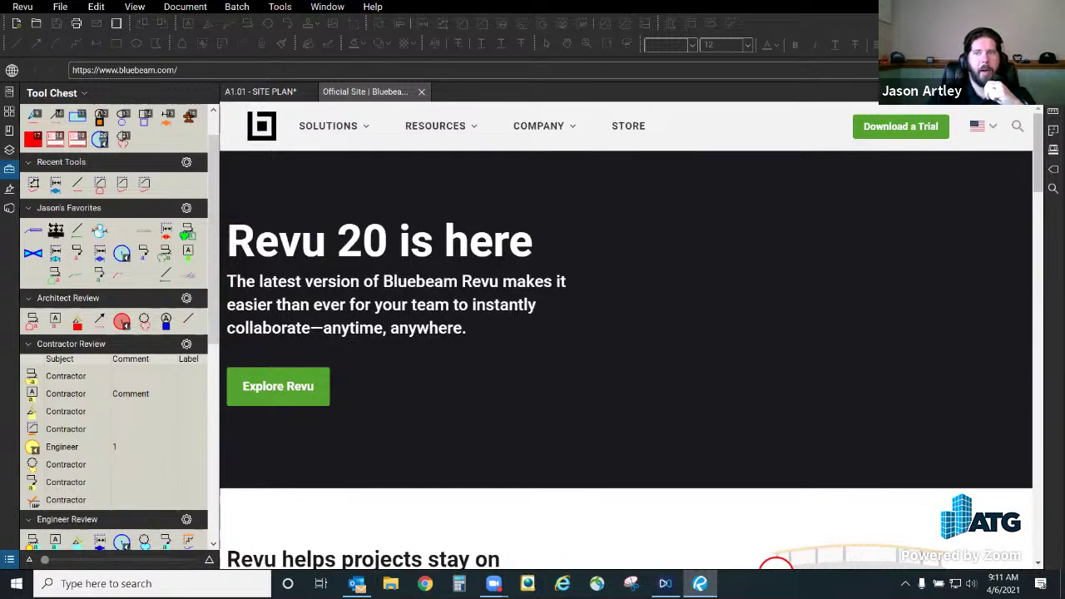
{"action": "left_click", "coordinate": [1050, 70]}
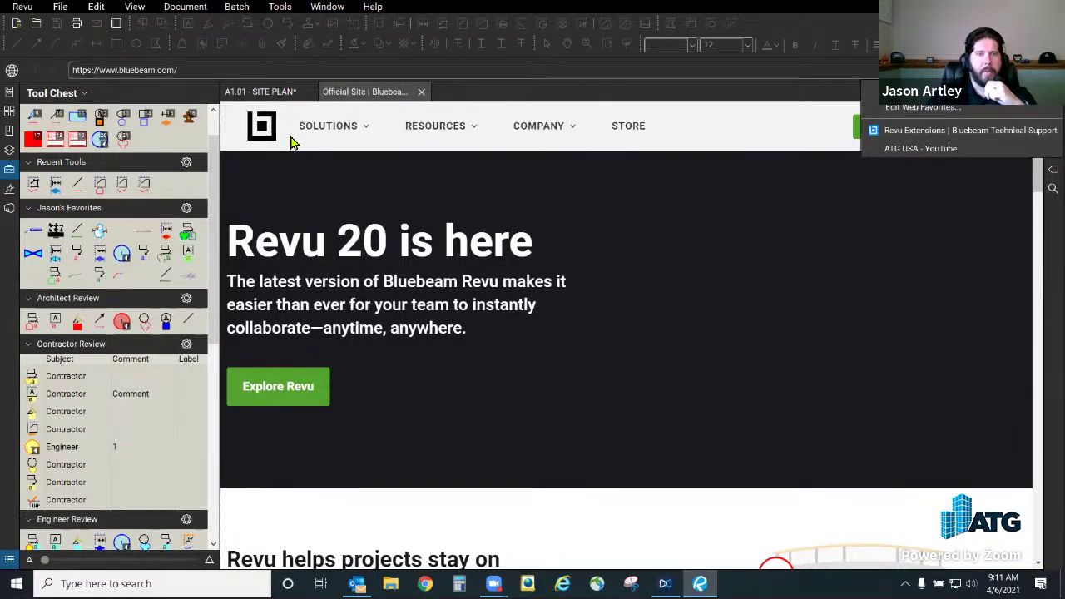
{"action": "left_click", "coordinate": [935, 132]}
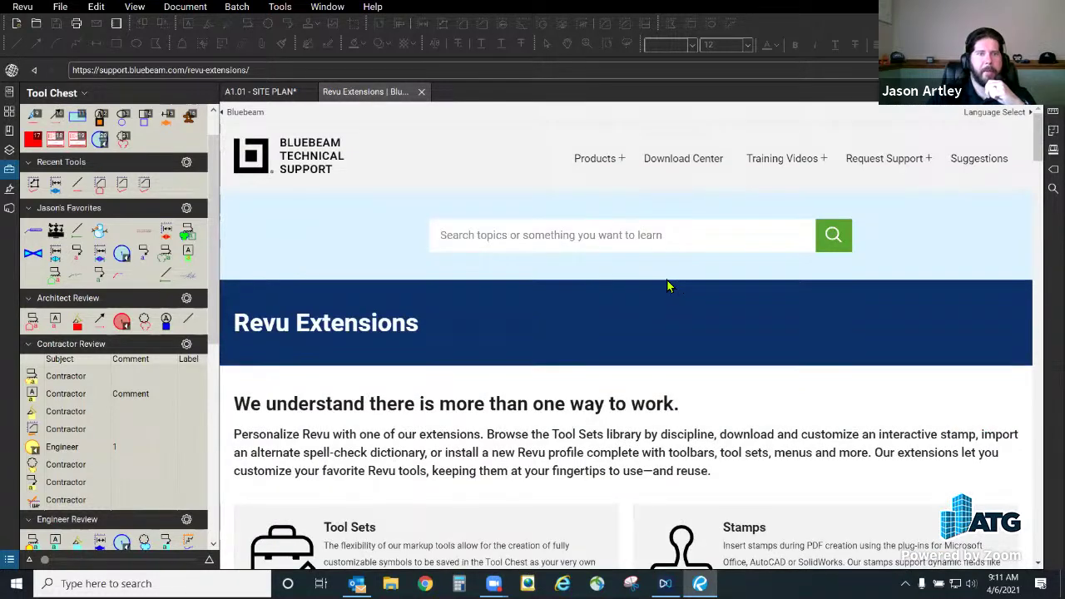
{"action": "left_click", "coordinate": [264, 74]}
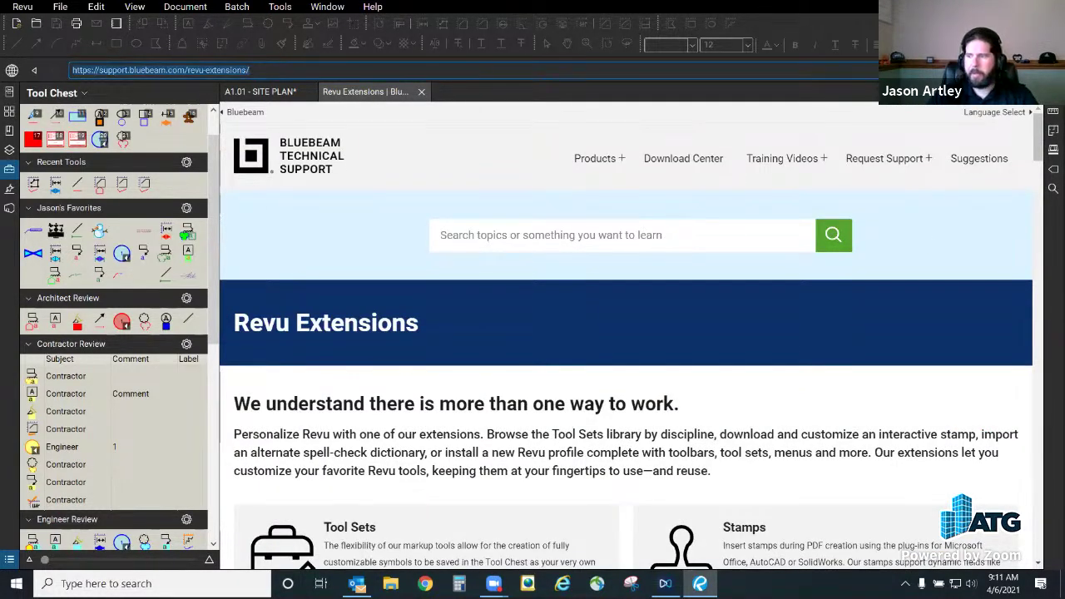
{"action": "key", "text": "Escape"}
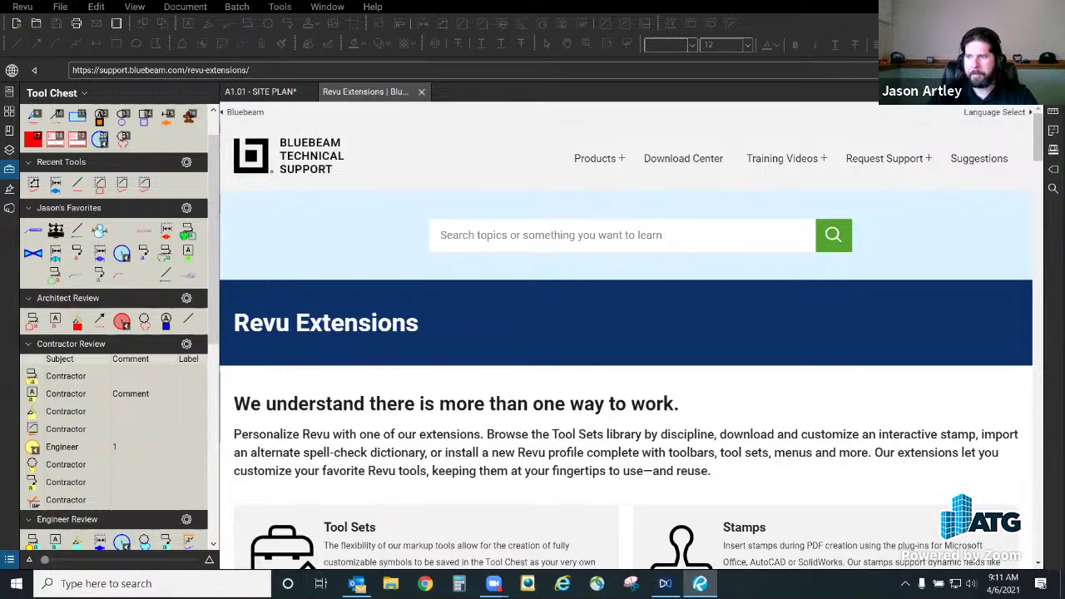
Step: Examine the extension categories and the Mechanical tool sets offered on the Revu Extensions page
{"action": "scroll", "coordinate": [610, 347], "scroll_direction": "down", "scroll_amount": 3}
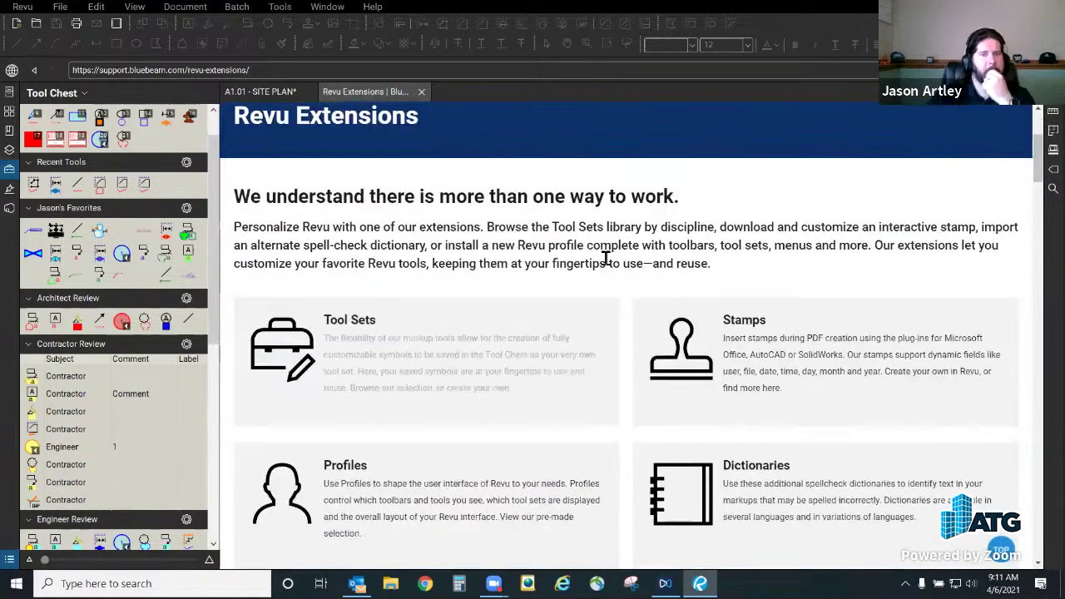
{"action": "scroll", "coordinate": [646, 264], "scroll_direction": "down", "scroll_amount": 2}
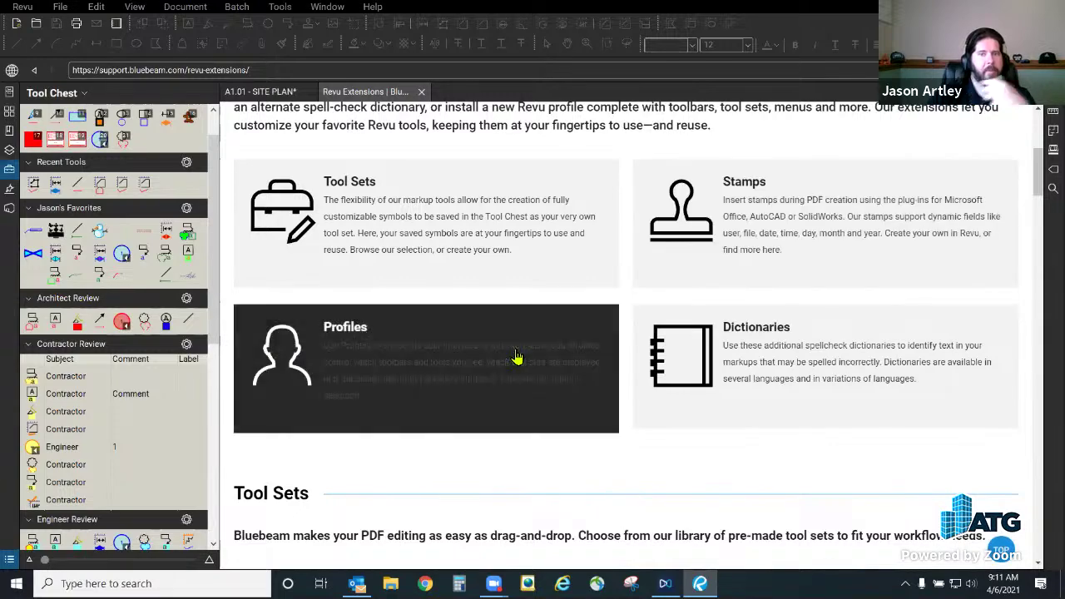
{"action": "scroll", "coordinate": [869, 356], "scroll_direction": "down", "scroll_amount": 6}
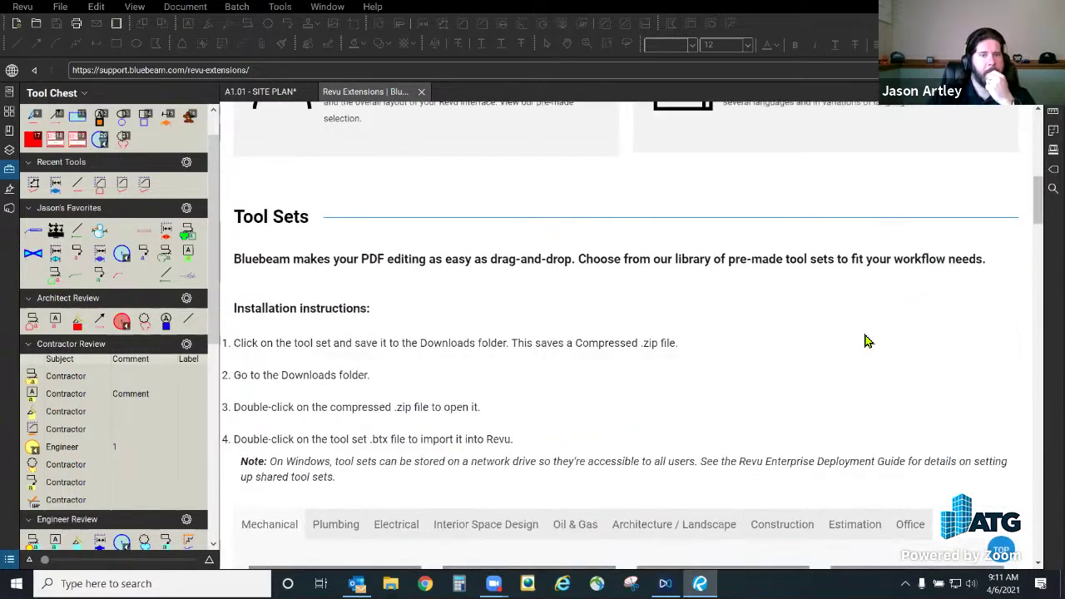
{"action": "scroll", "coordinate": [351, 309], "scroll_direction": "down", "scroll_amount": 3}
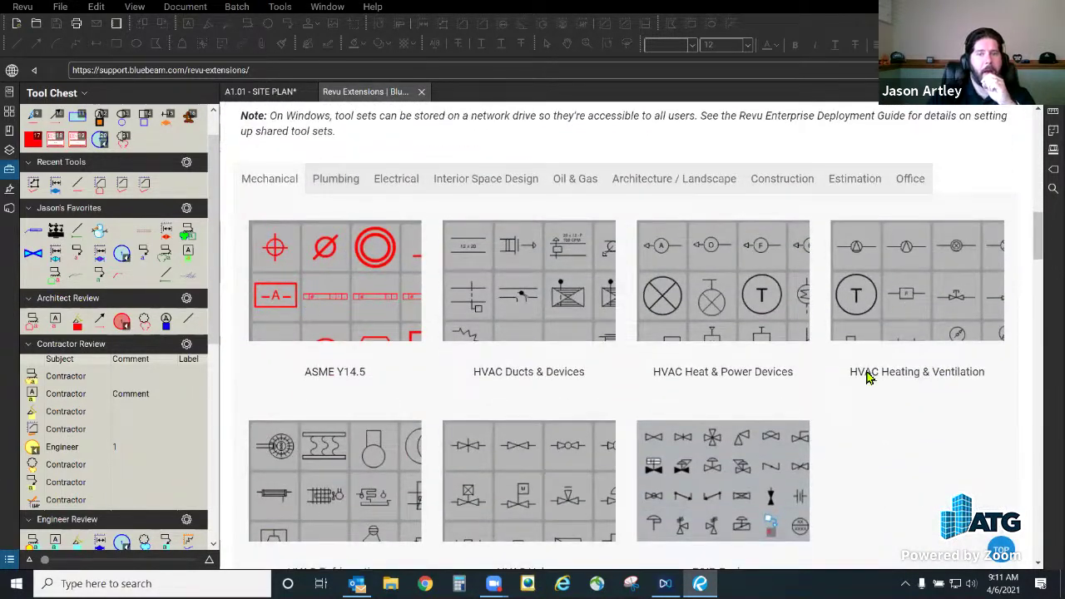
{"action": "scroll", "coordinate": [815, 438], "scroll_direction": "down", "scroll_amount": 2}
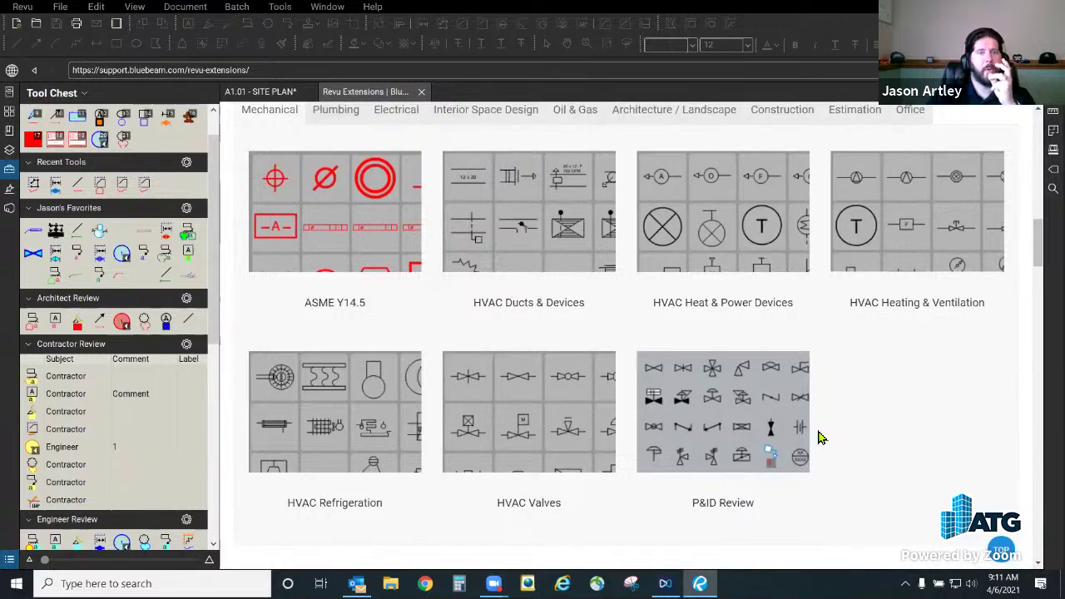
Step: Browse the downloadable tool sets from Plumbing through Office, return to Mechanical, and close the web page
{"action": "left_click", "coordinate": [336, 113]}
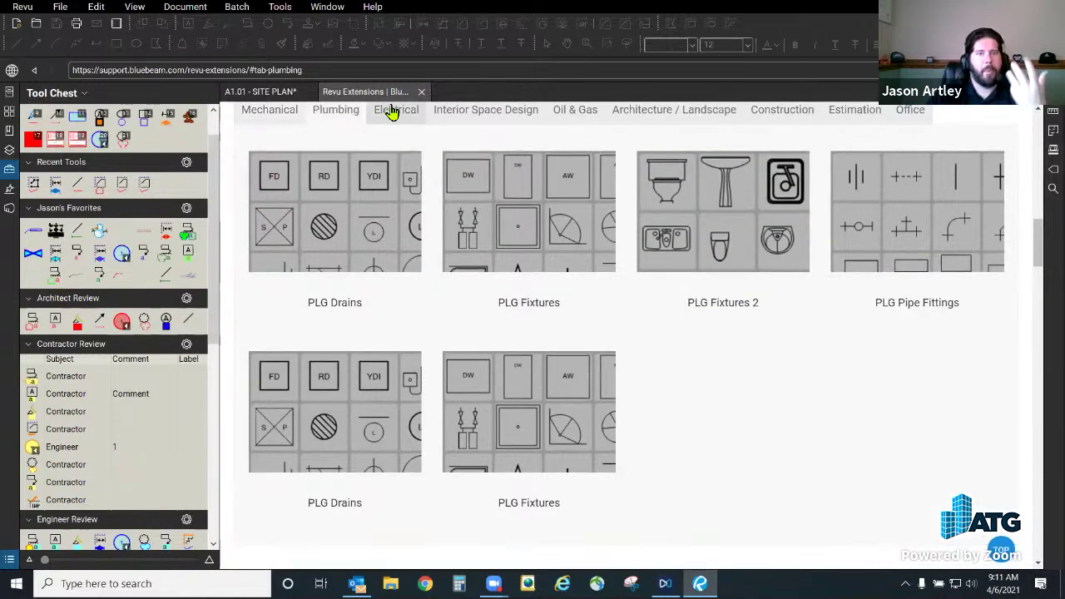
{"action": "left_click", "coordinate": [394, 111]}
{"action": "left_click", "coordinate": [485, 110]}
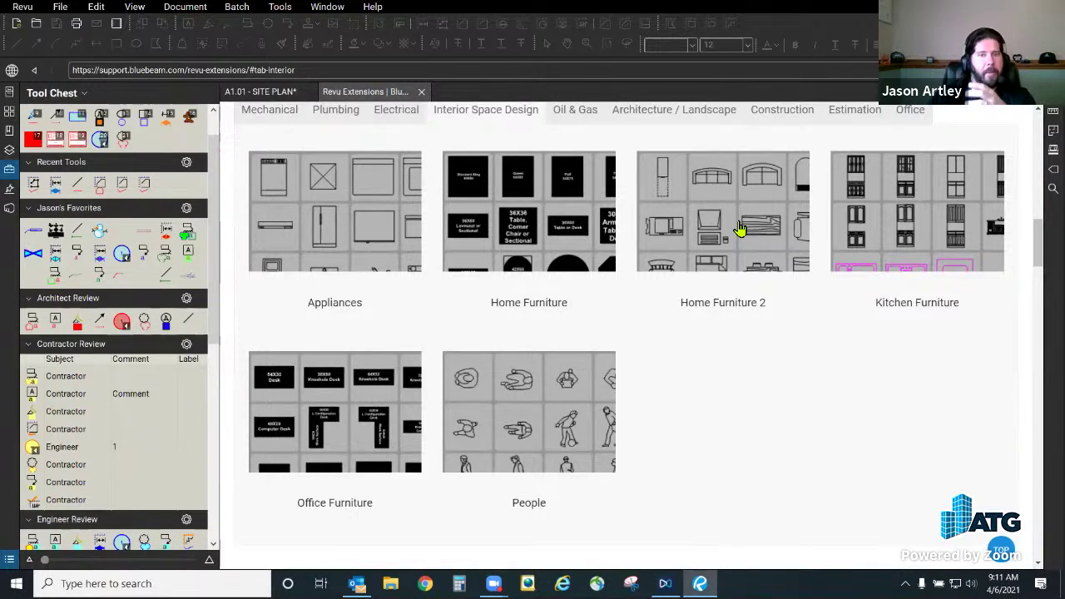
{"action": "left_click", "coordinate": [580, 123]}
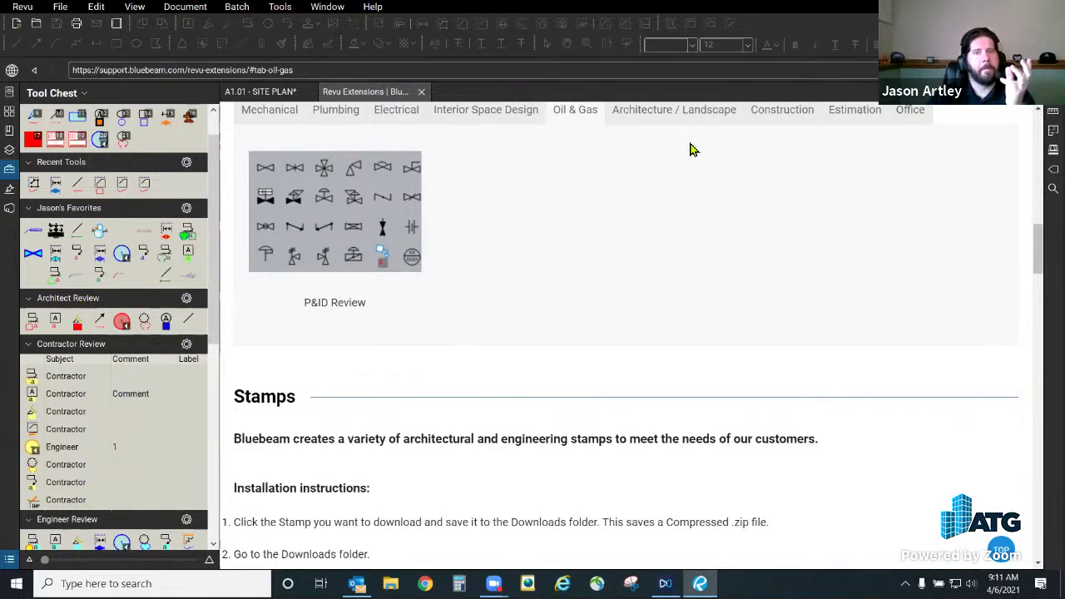
{"action": "left_click", "coordinate": [665, 111]}
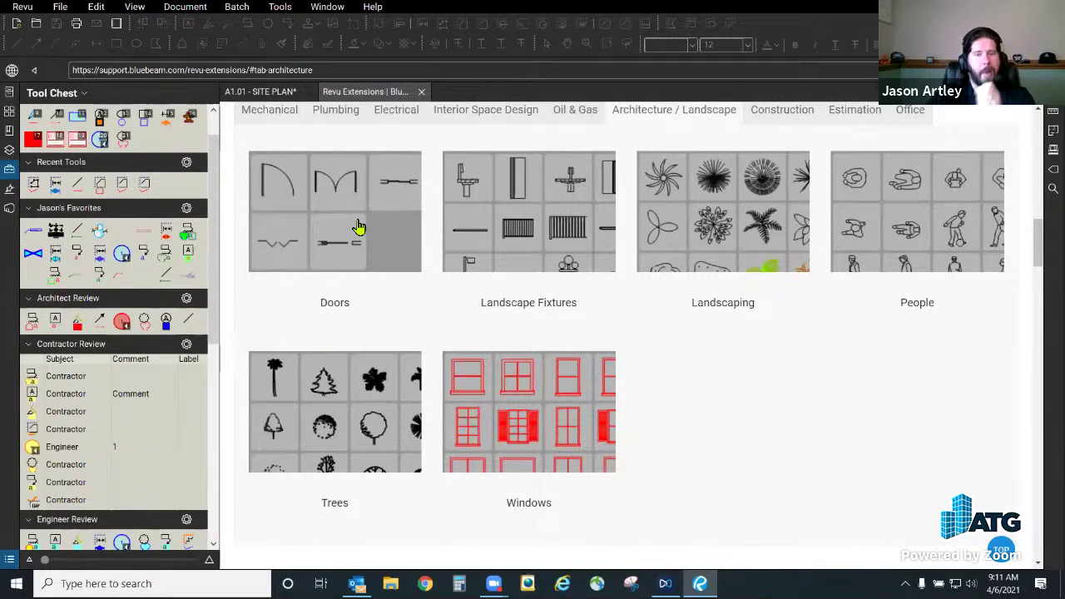
{"action": "left_click", "coordinate": [765, 112]}
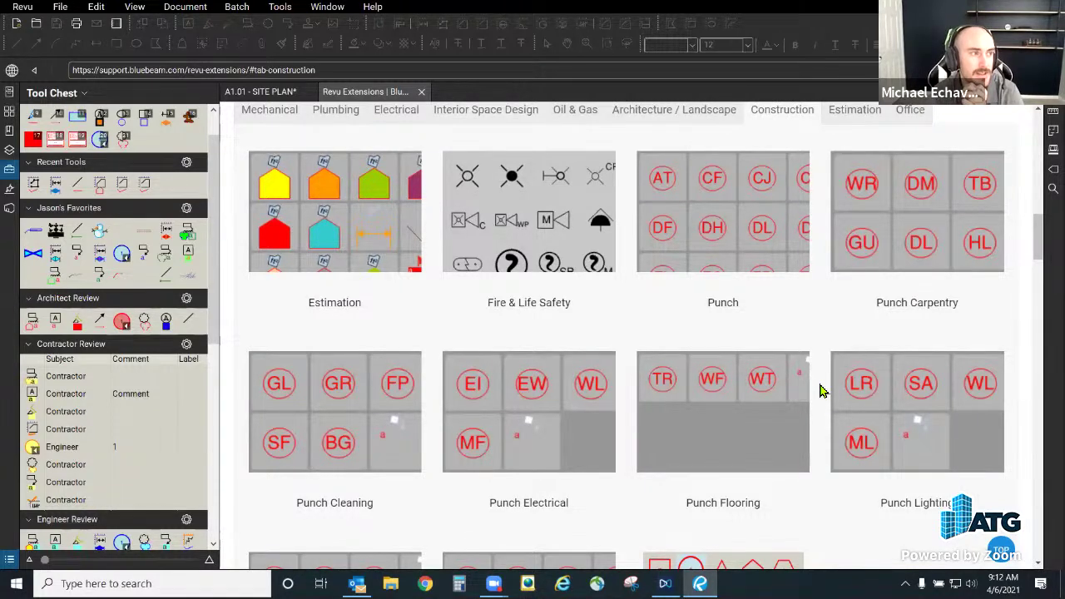
{"action": "left_click", "coordinate": [850, 121]}
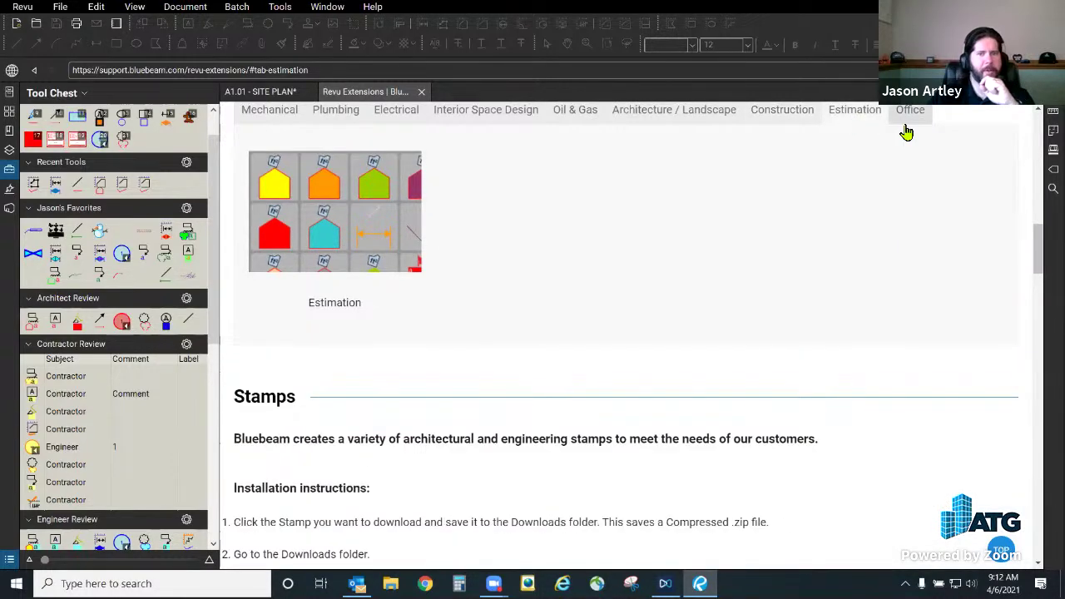
{"action": "left_click", "coordinate": [911, 116]}
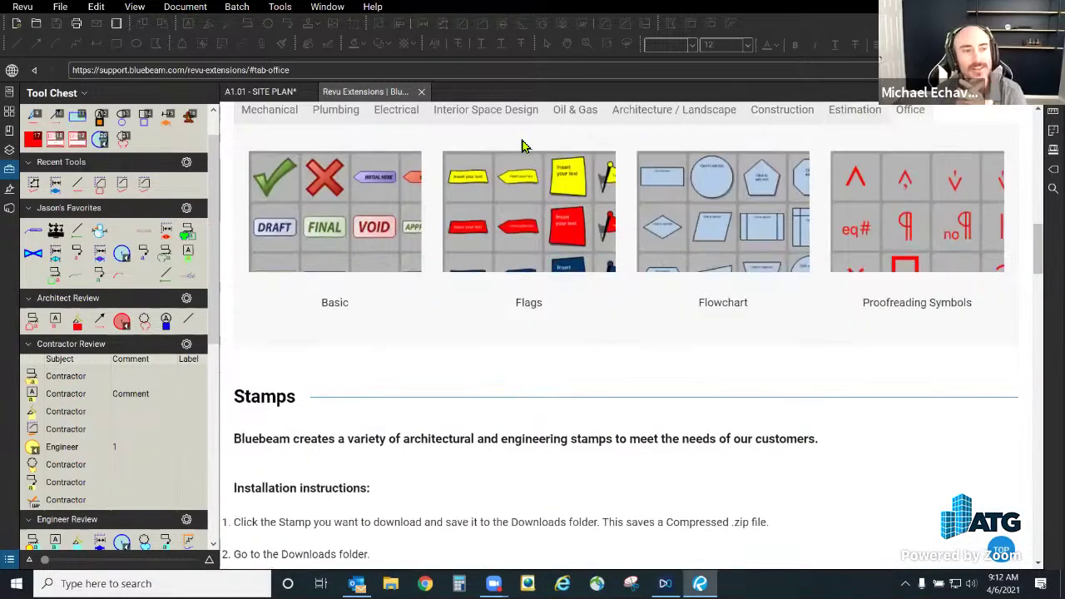
{"action": "left_click", "coordinate": [269, 116]}
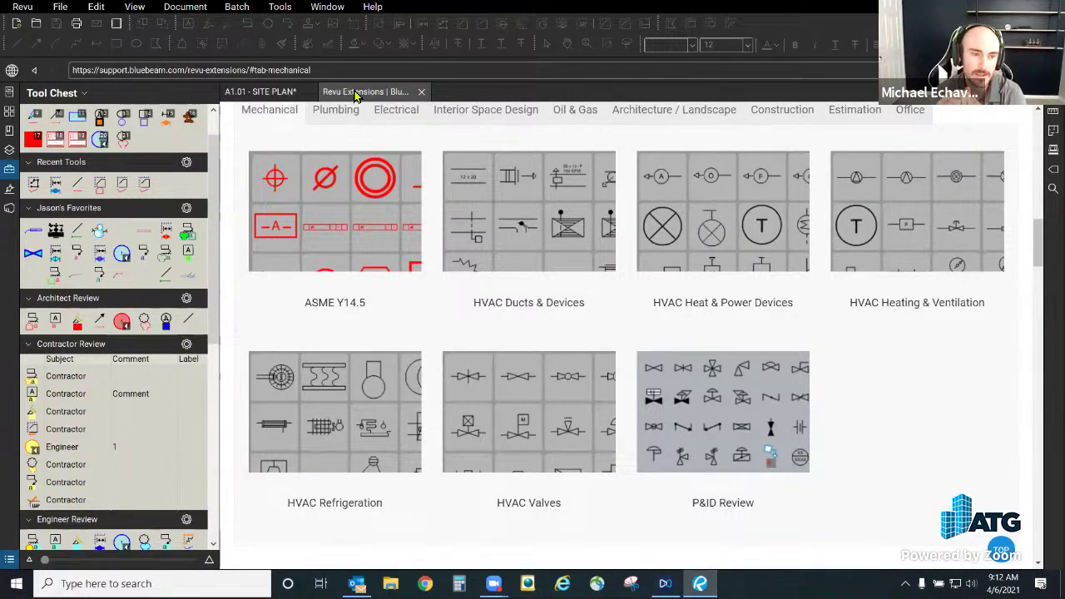
{"action": "left_click", "coordinate": [421, 91]}
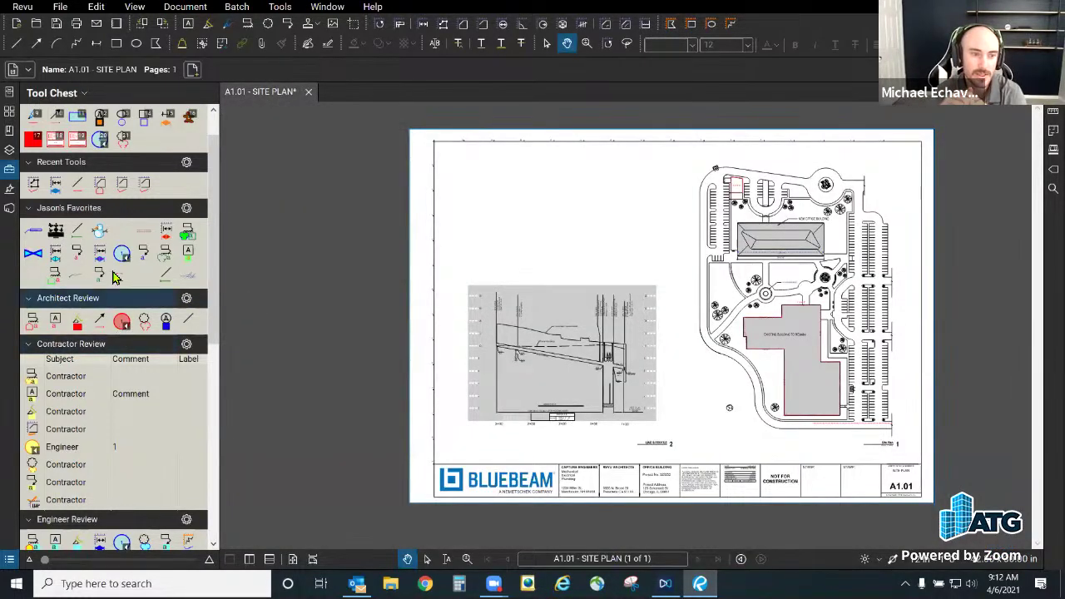
Step: View the Dynamic Tool Set Scaler for the personal favorites tool set and dismiss it without applying a scale
{"action": "left_click", "coordinate": [187, 209]}
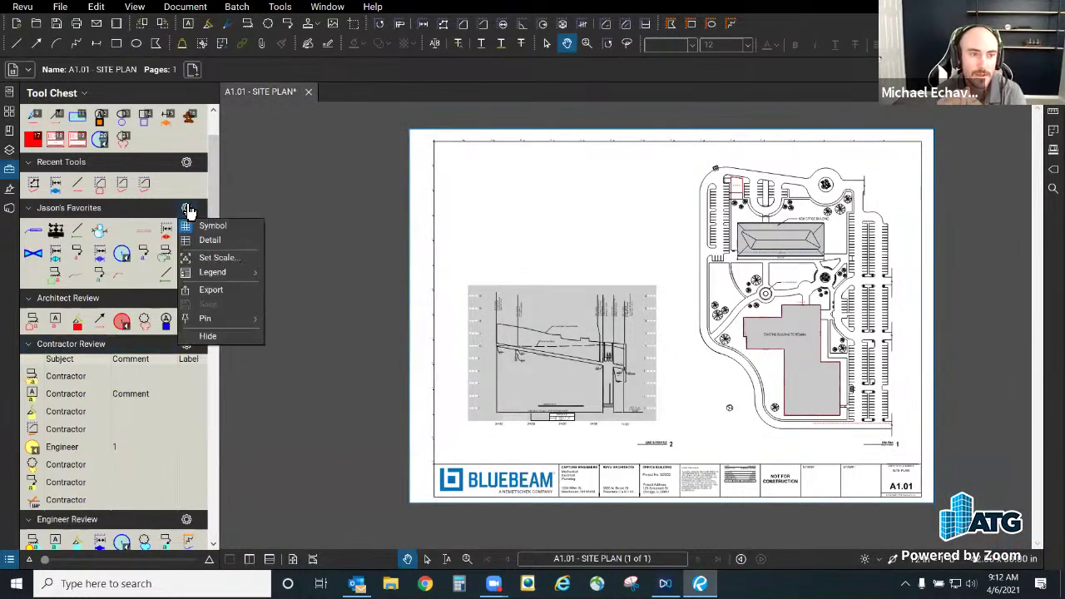
{"action": "left_click", "coordinate": [236, 263]}
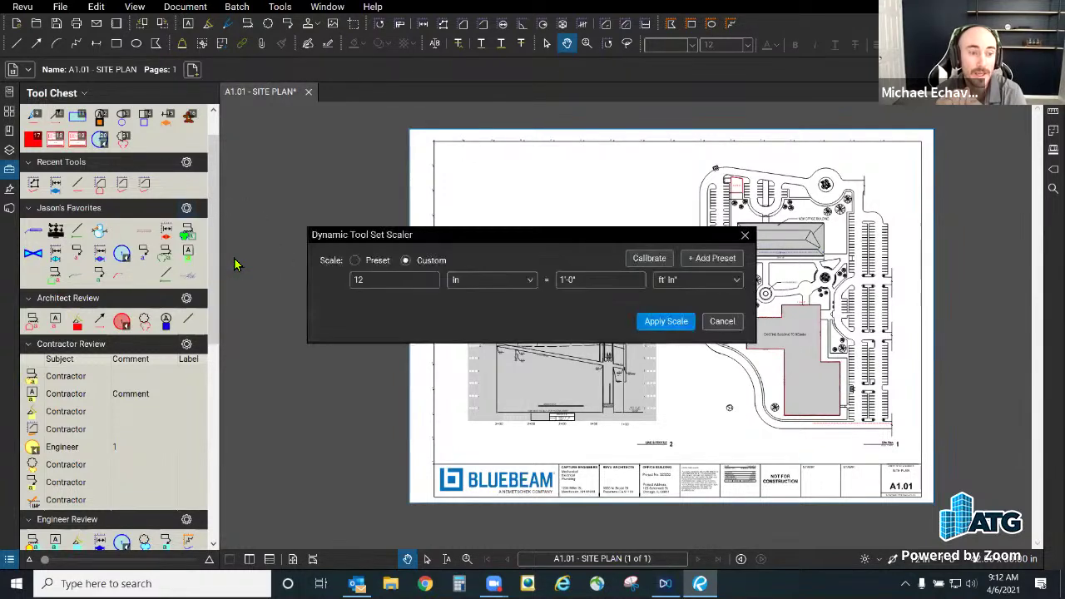
{"action": "left_click", "coordinate": [726, 325]}
{"action": "scroll", "coordinate": [560, 247], "scroll_direction": "up", "scroll_amount": 3}
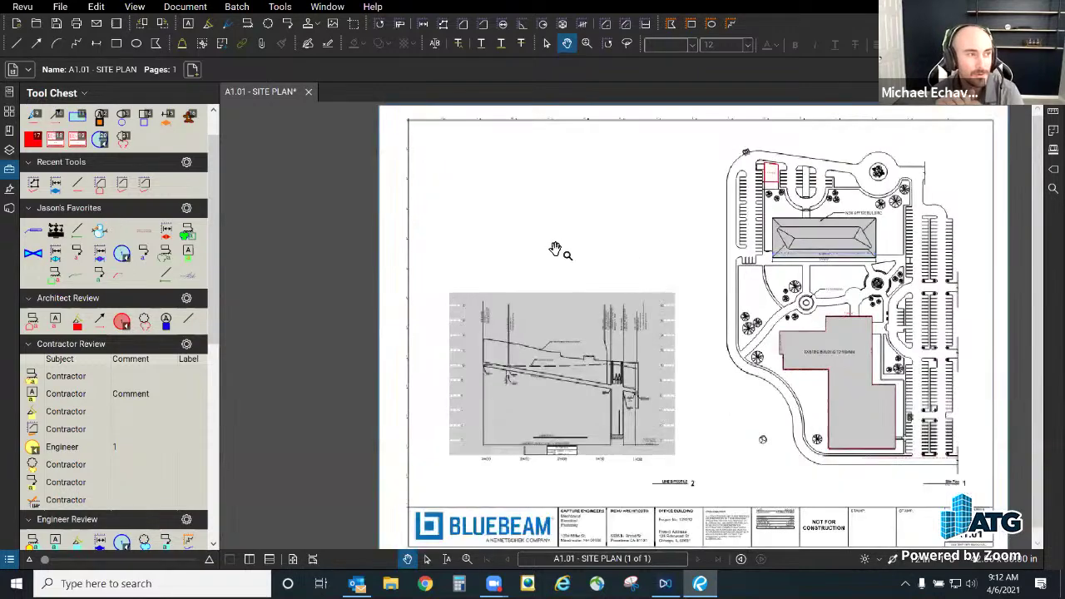
{"action": "scroll", "coordinate": [472, 266], "scroll_direction": "up", "scroll_amount": 2}
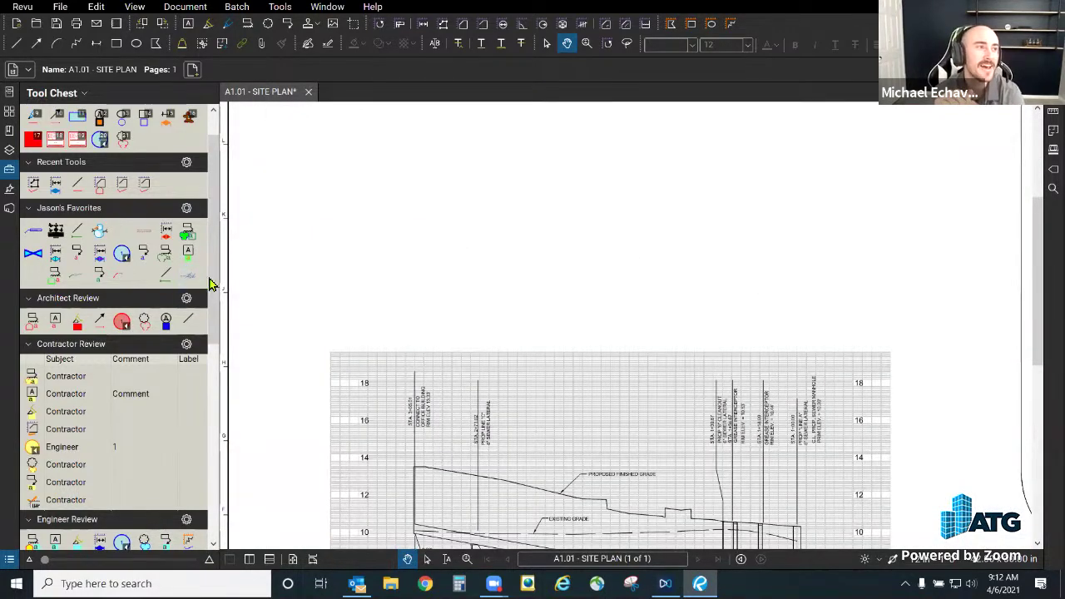
Step: Place the interior elevation symbol A101 from the Design Symbols tool set in the blank area above the line profile
{"action": "left_click_drag", "start_coordinate": [211, 270], "coordinate": [215, 403]}
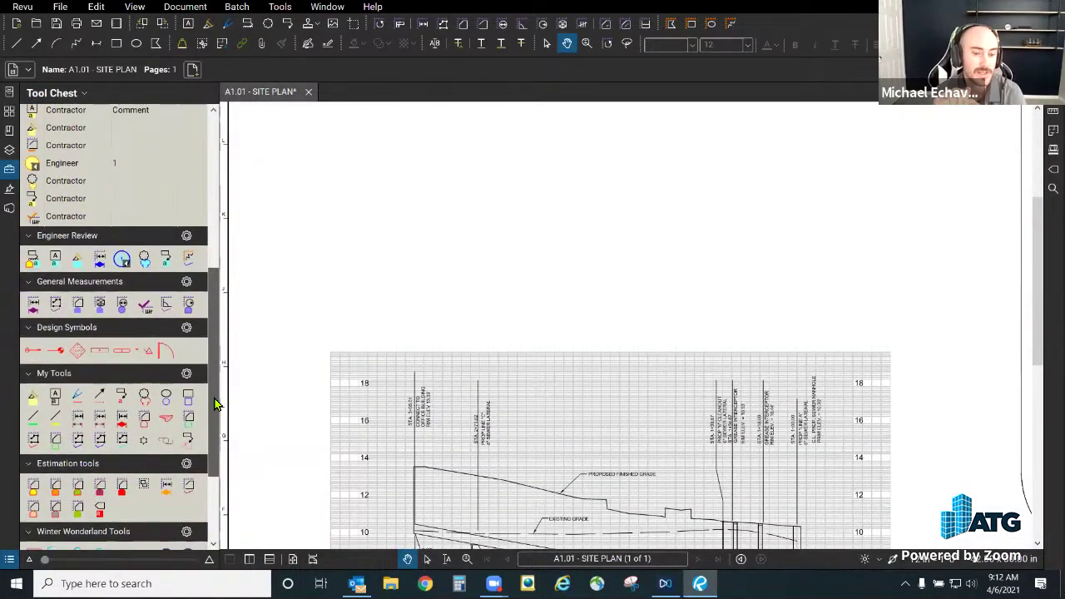
{"action": "scroll", "coordinate": [215, 406], "scroll_direction": "down", "scroll_amount": 1}
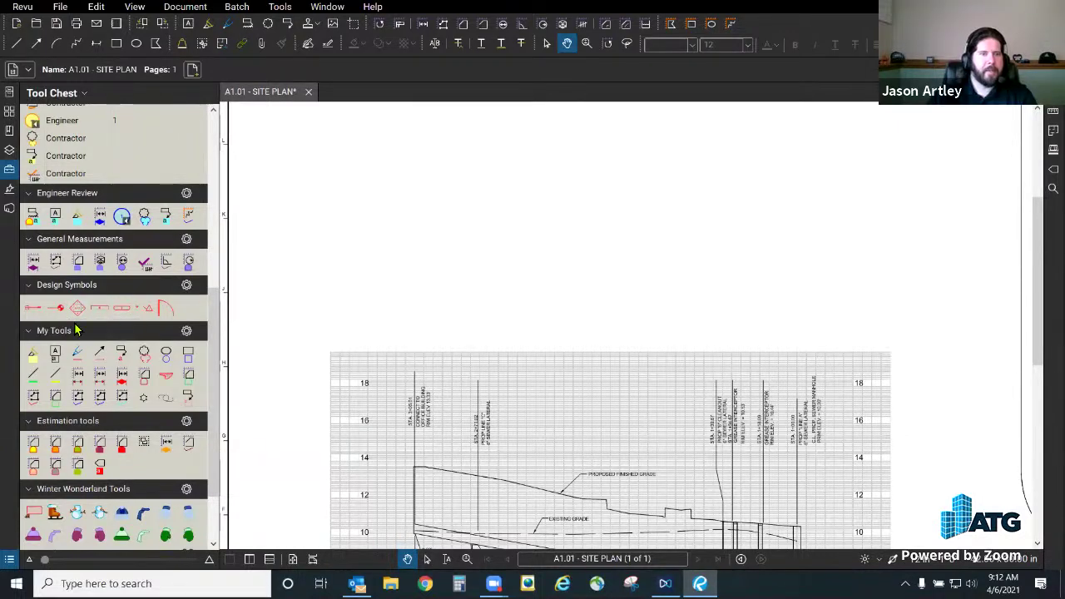
{"action": "left_click", "coordinate": [74, 311]}
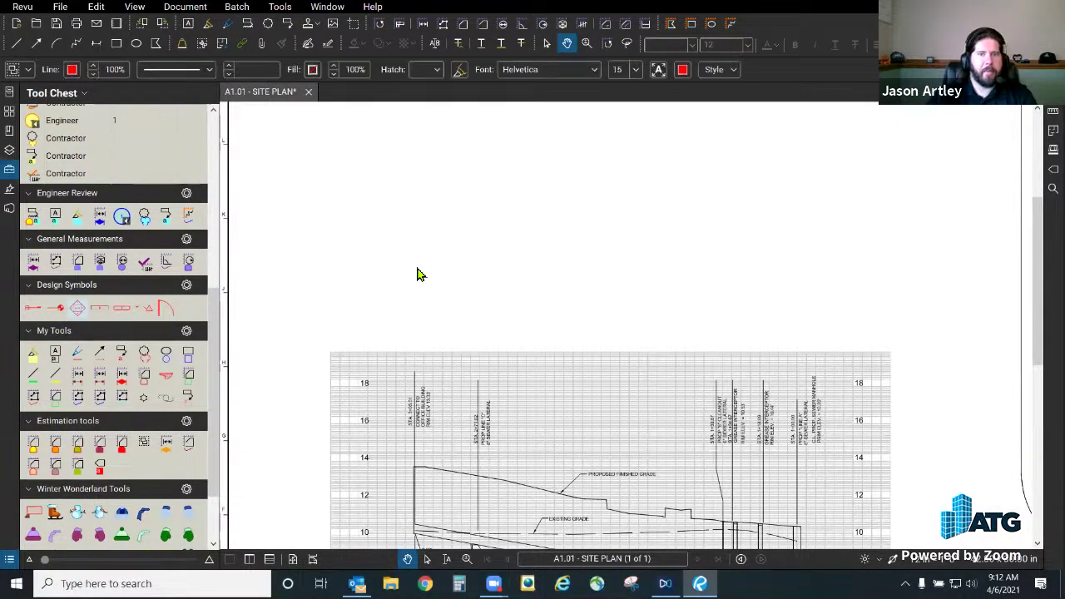
{"action": "left_click", "coordinate": [404, 301]}
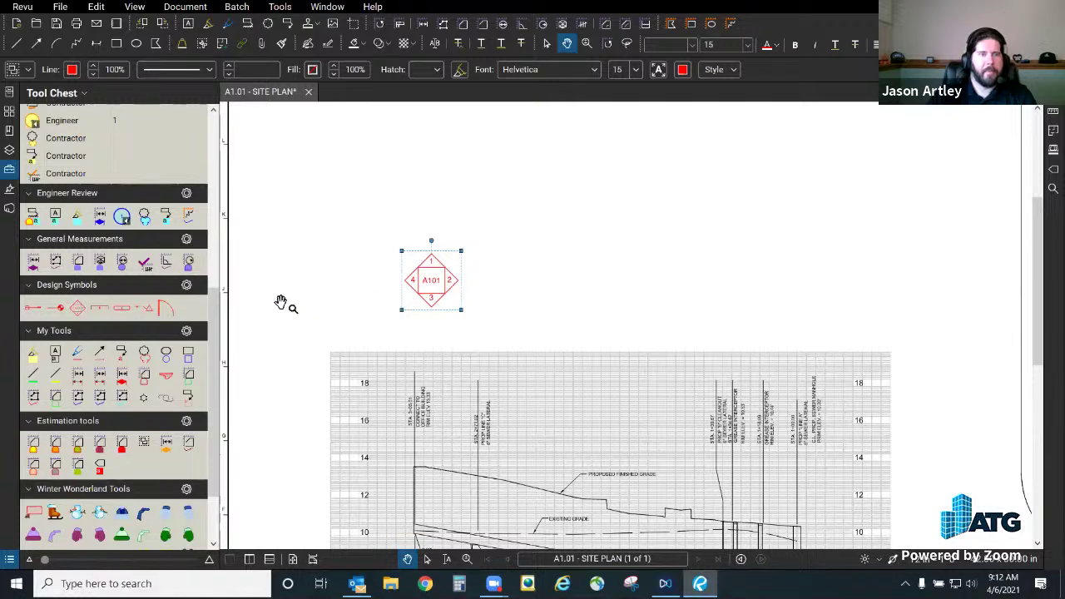
{"action": "left_click", "coordinate": [325, 301]}
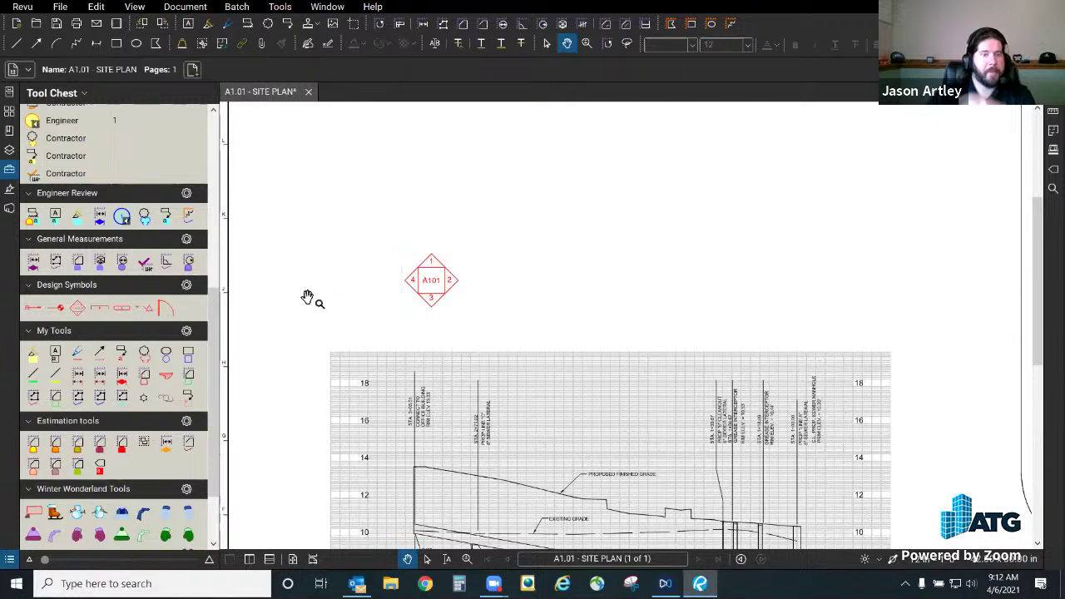
Step: Apply a custom scale to the Design Symbols tool set with the Dynamic Tool Set Scaler
{"action": "left_click", "coordinate": [186, 285]}
{"action": "left_click", "coordinate": [209, 336]}
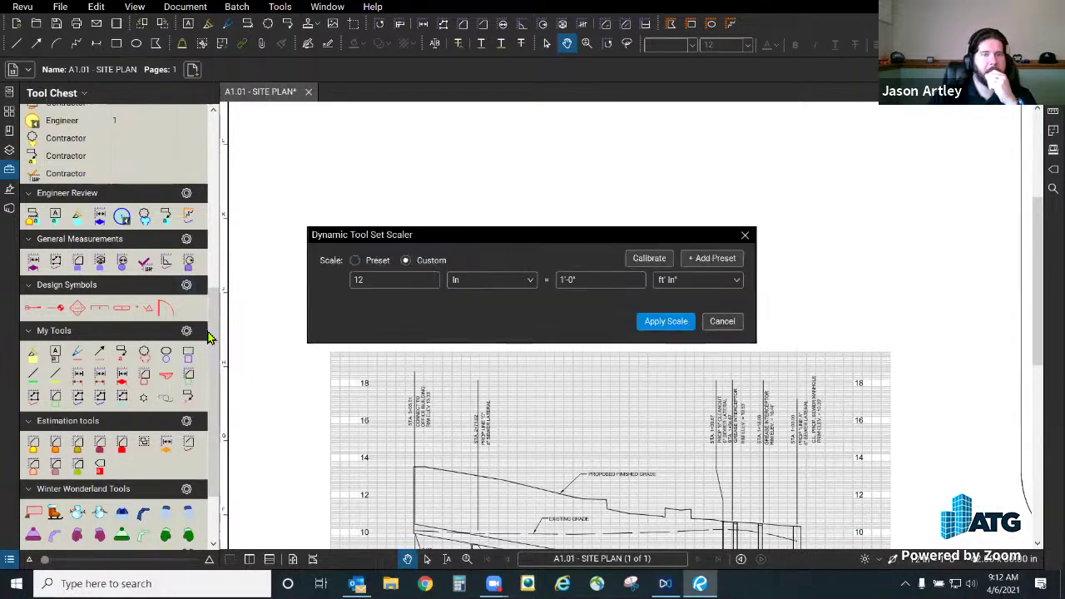
{"action": "left_click_drag", "start_coordinate": [489, 240], "coordinate": [635, 257]}
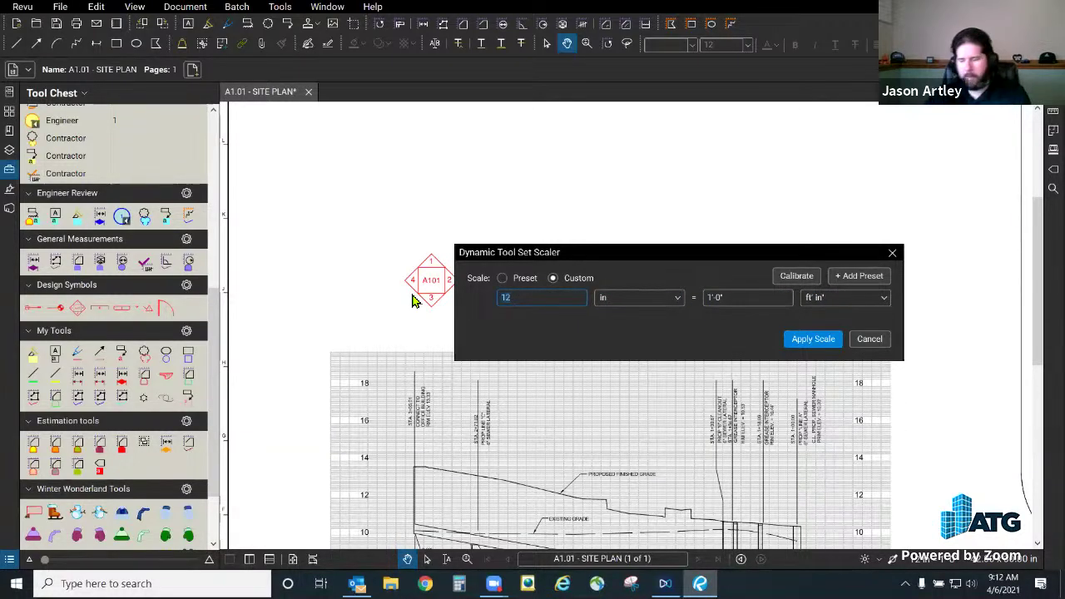
{"action": "left_click", "coordinate": [808, 340]}
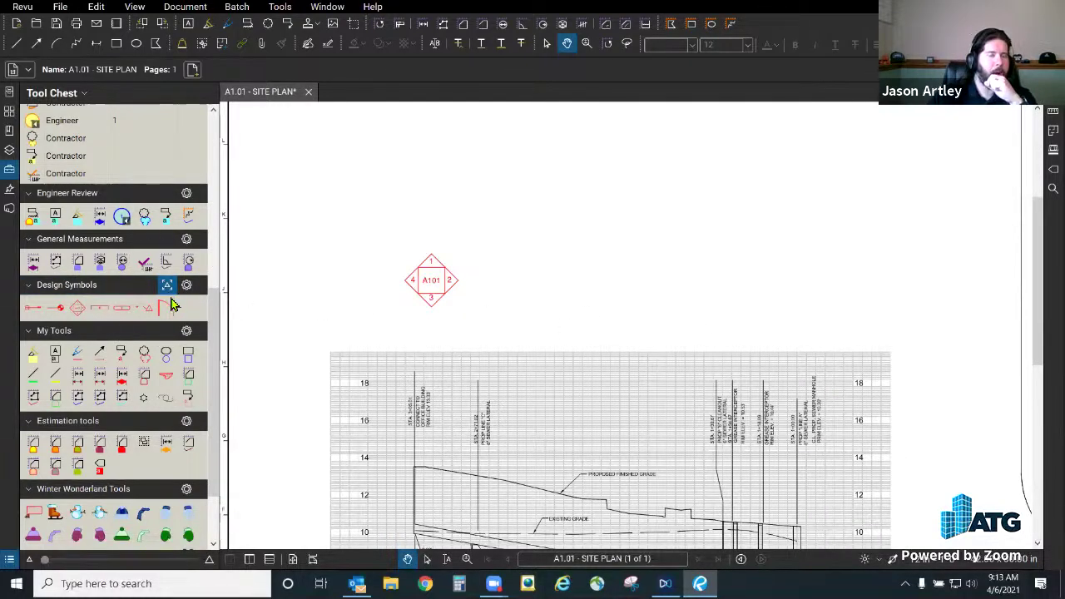
Step: Place a scaled interior elevation symbol beside the full-size one and move it slightly closer to it
{"action": "left_click", "coordinate": [78, 308]}
{"action": "left_click", "coordinate": [483, 277]}
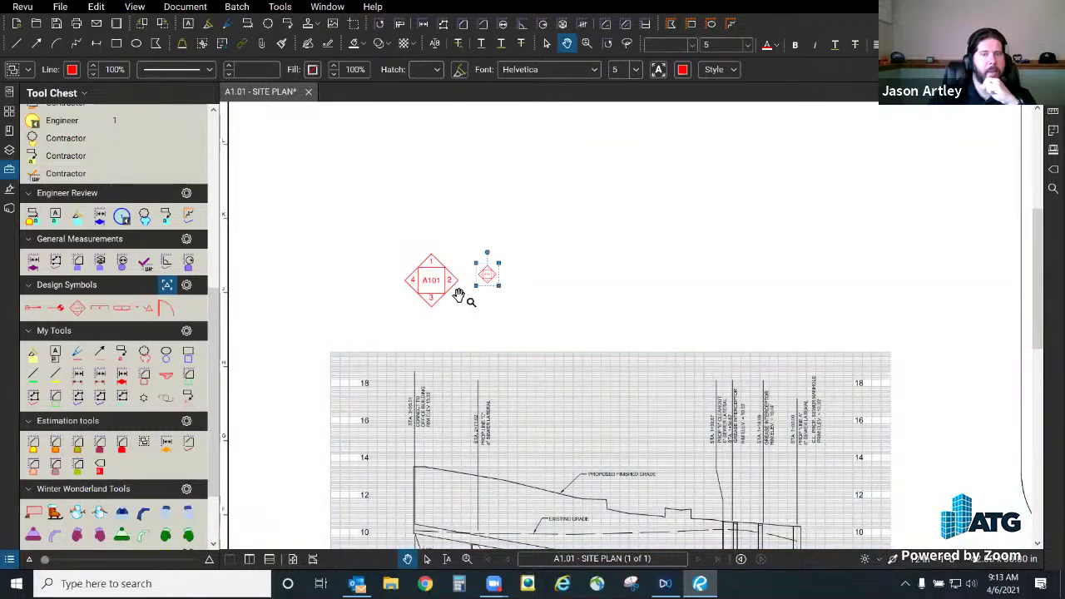
{"action": "scroll", "coordinate": [464, 297], "scroll_direction": "up", "scroll_amount": 3}
{"action": "key", "text": "Escape"}
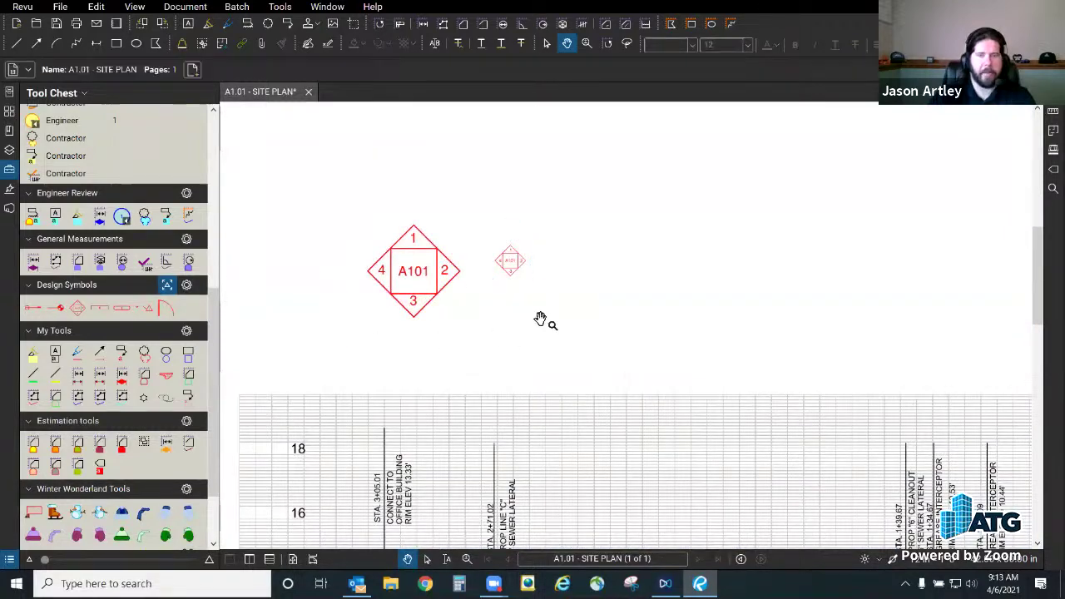
{"action": "left_click", "coordinate": [510, 265]}
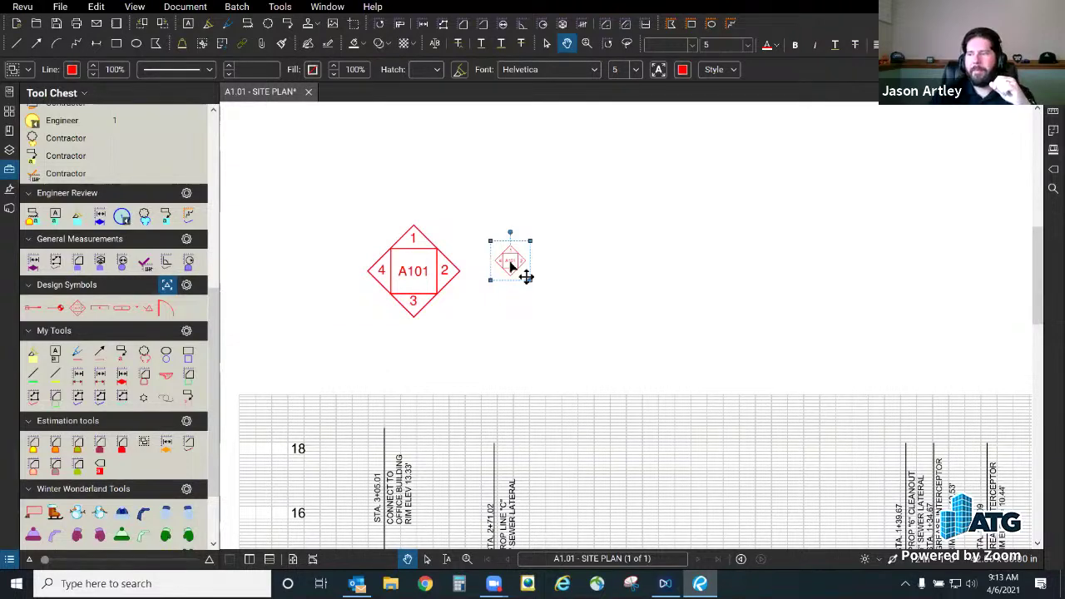
{"action": "left_click_drag", "start_coordinate": [512, 266], "coordinate": [491, 276]}
{"action": "left_click", "coordinate": [613, 274]}
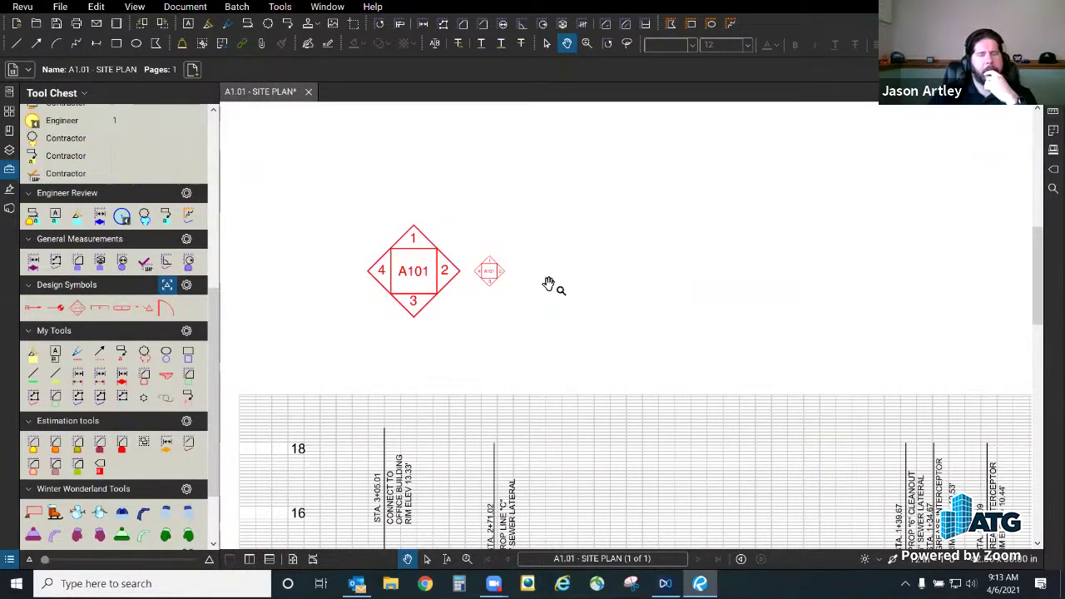
Step: Place one more elevation symbol with Design Symbols scaling turned off and another with it turned back on, continuing the row
{"action": "scroll", "coordinate": [551, 285], "scroll_direction": "down", "scroll_amount": 4}
{"action": "scroll", "coordinate": [482, 295], "scroll_direction": "up", "scroll_amount": 4}
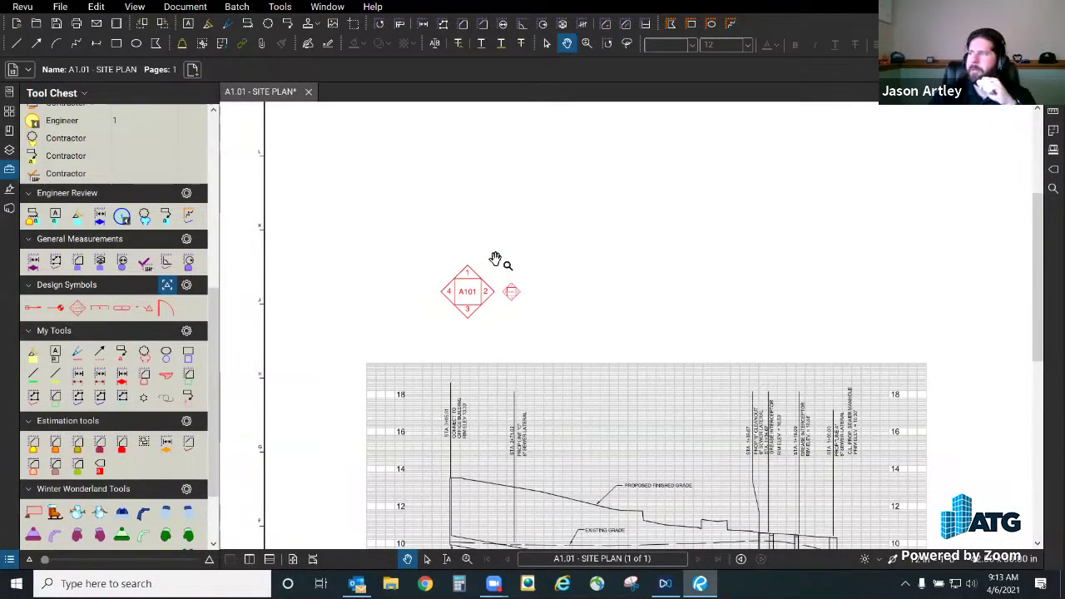
{"action": "scroll", "coordinate": [596, 325], "scroll_direction": "down", "scroll_amount": 5}
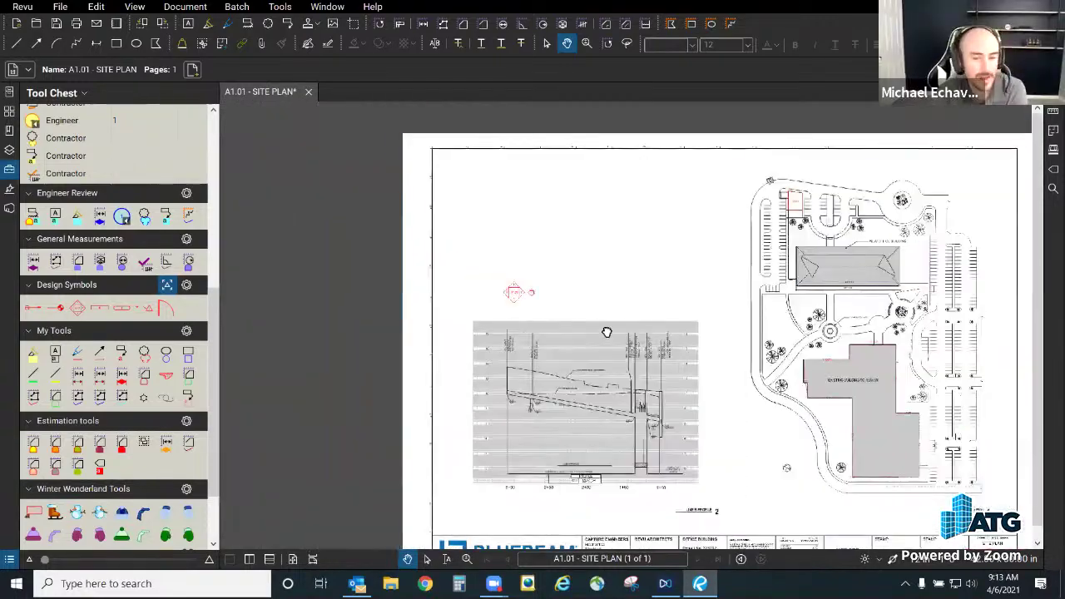
{"action": "mouse_move", "coordinate": [606, 332]}
{"action": "left_mouse_down"}
{"action": "mouse_move", "coordinate": [544, 324]}
{"action": "mouse_move", "coordinate": [554, 316]}
{"action": "left_mouse_up"}
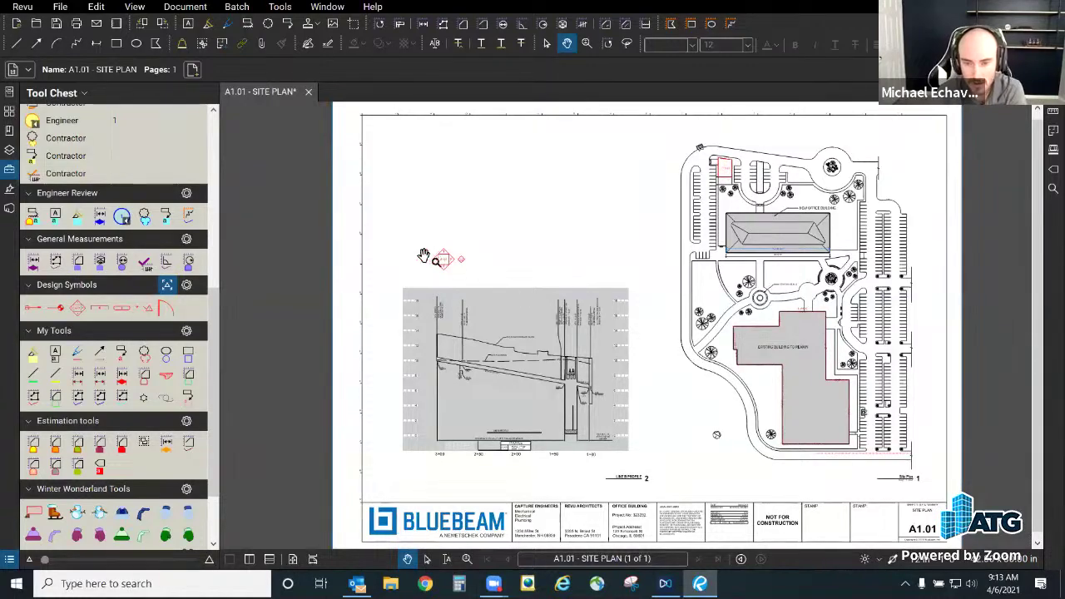
{"action": "scroll", "coordinate": [453, 265], "scroll_direction": "up", "scroll_amount": 4}
{"action": "scroll", "coordinate": [399, 267], "scroll_direction": "up", "scroll_amount": 2}
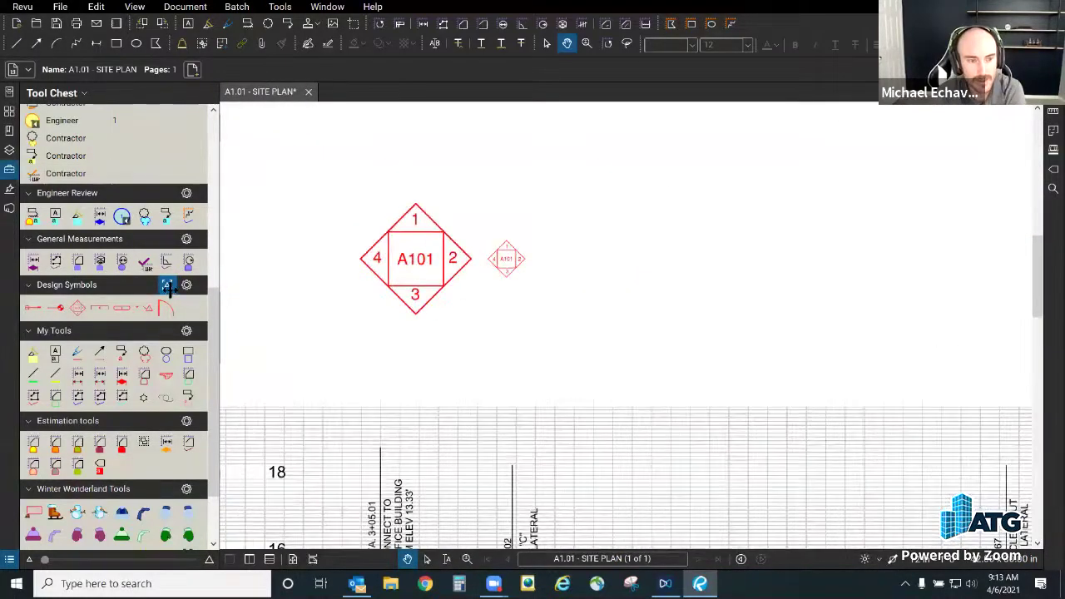
{"action": "left_click", "coordinate": [77, 308]}
{"action": "left_click", "coordinate": [542, 313]}
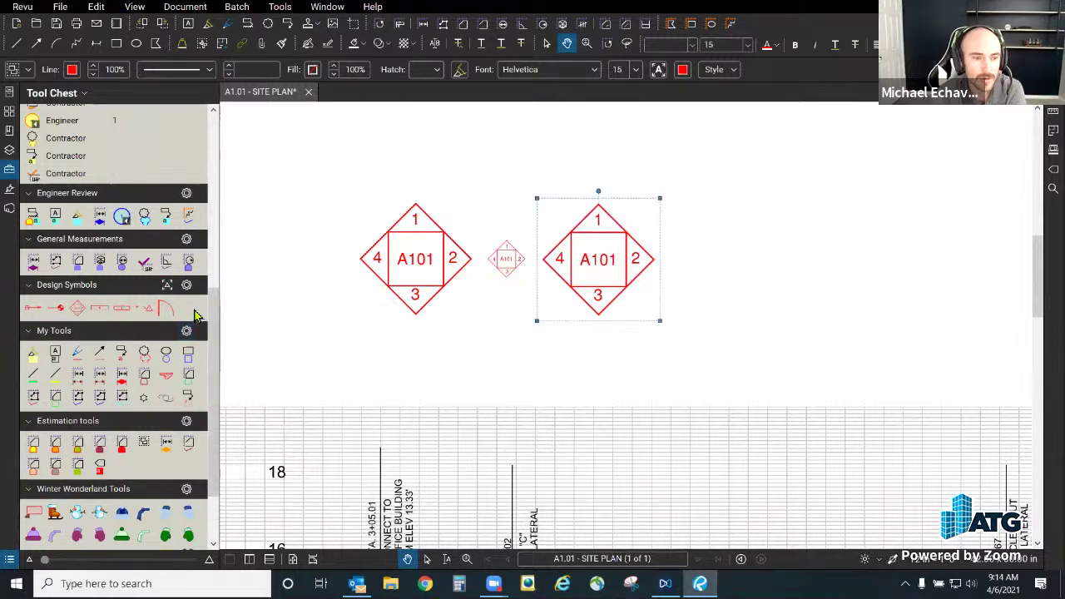
{"action": "left_click", "coordinate": [77, 314]}
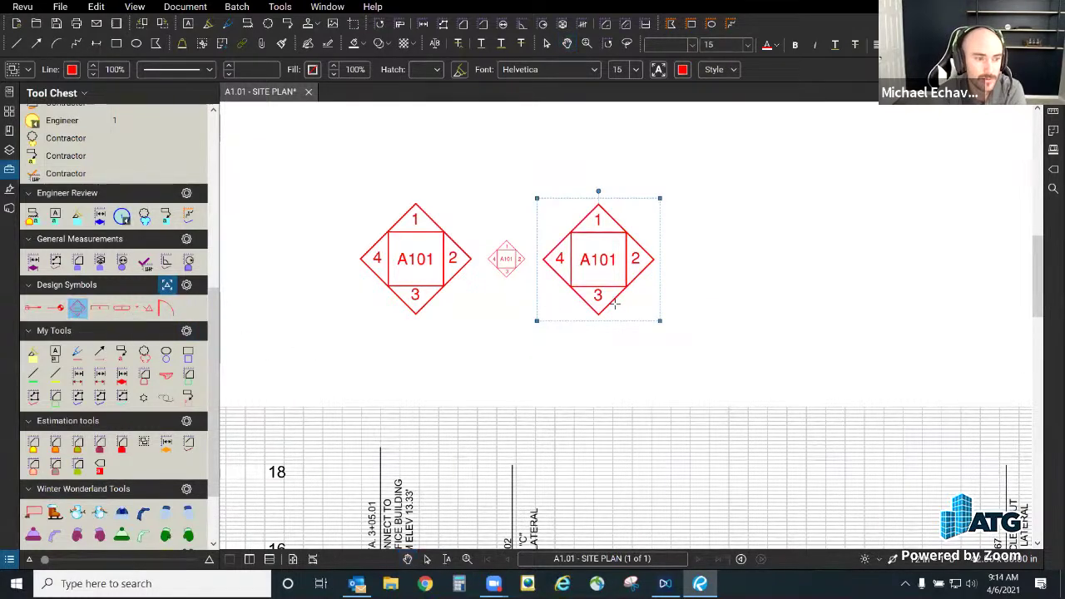
{"action": "left_click", "coordinate": [676, 278]}
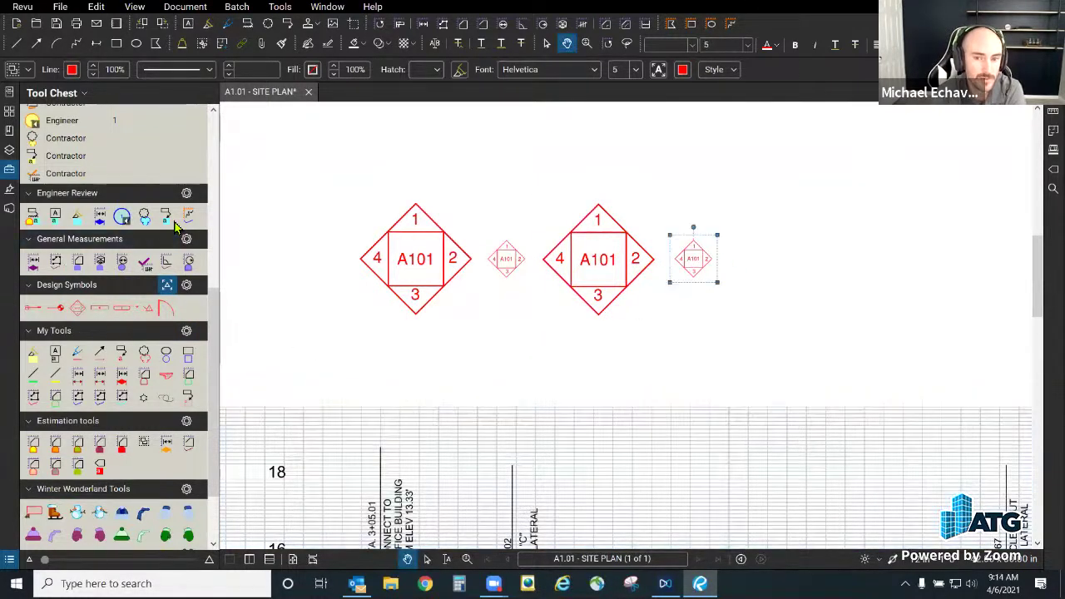
Step: Check the Recent Tools set for the elevation symbols just used, return to Design Symbols, and deselect the last symbol
{"action": "left_click_drag", "start_coordinate": [218, 313], "coordinate": [217, 143]}
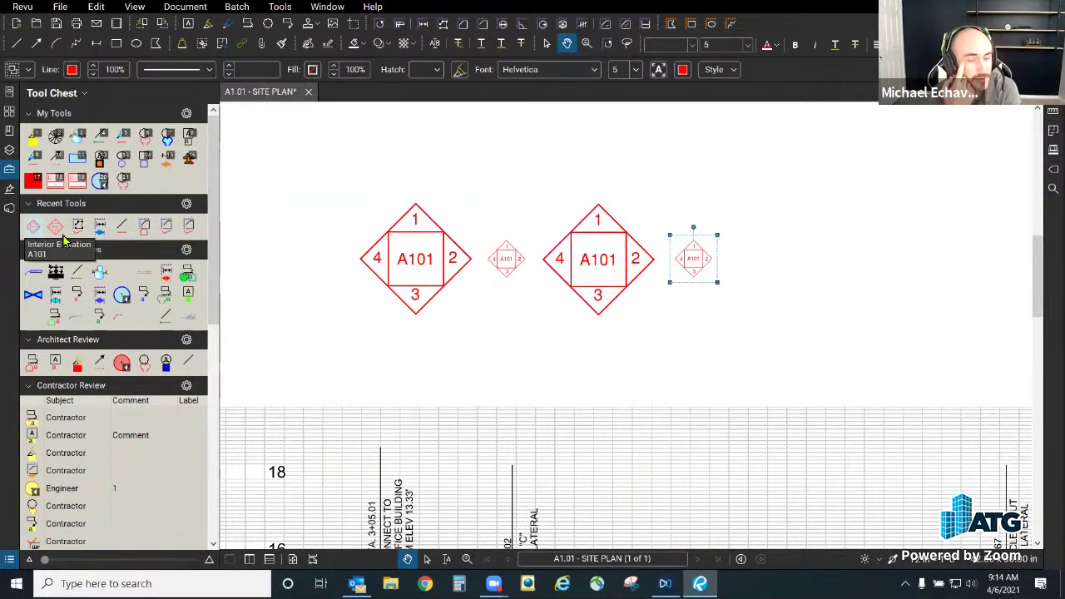
{"action": "left_click_drag", "start_coordinate": [216, 266], "coordinate": [210, 450]}
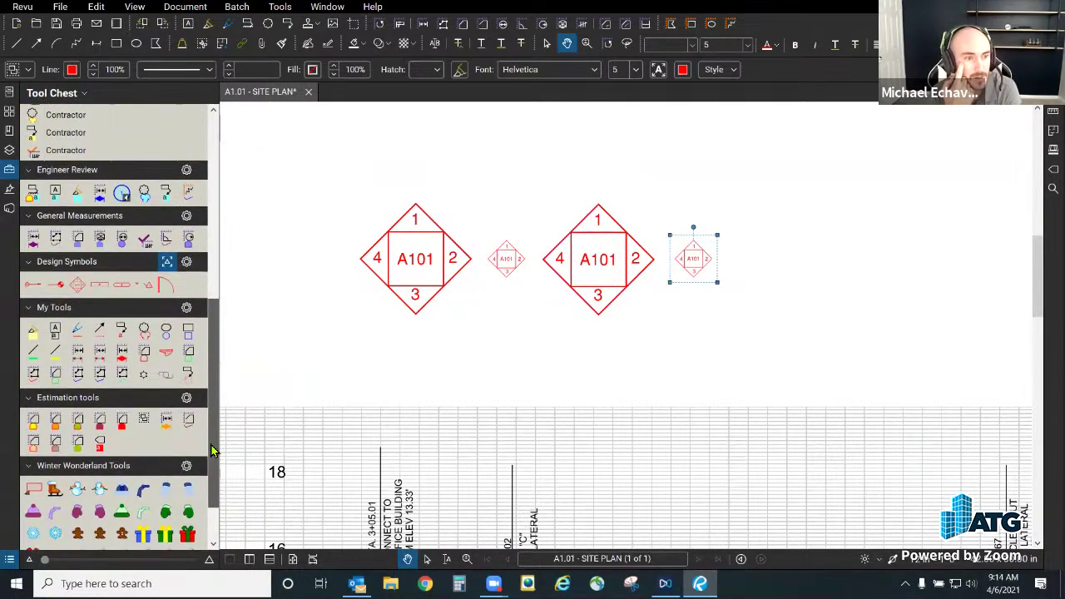
{"action": "left_click", "coordinate": [785, 273]}
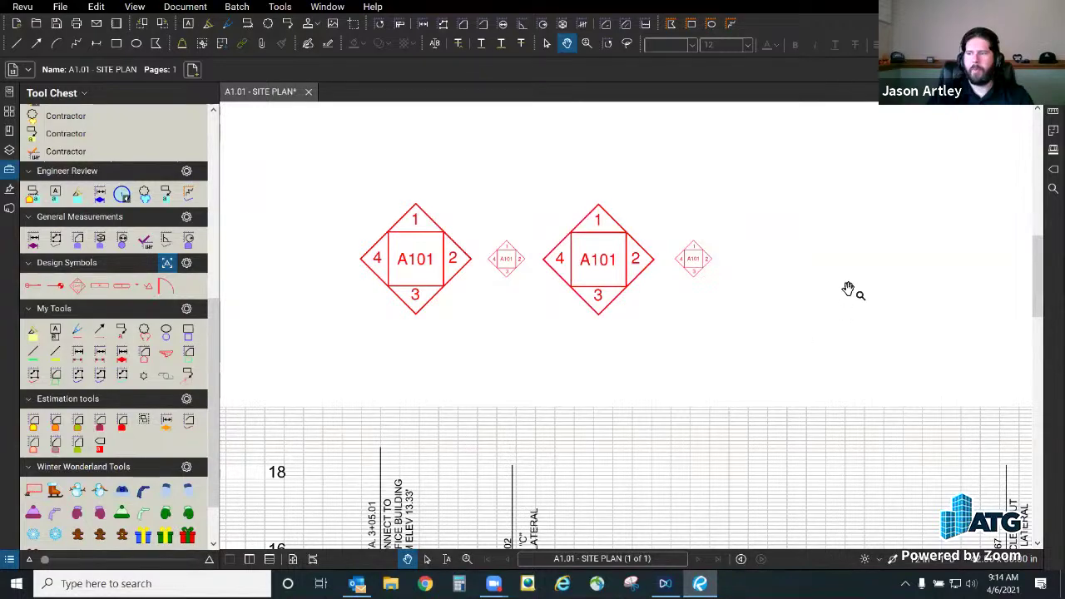
{"action": "scroll", "coordinate": [565, 359], "scroll_direction": "down", "scroll_amount": 3}
{"action": "scroll", "coordinate": [641, 333], "scroll_direction": "up", "scroll_amount": 2}
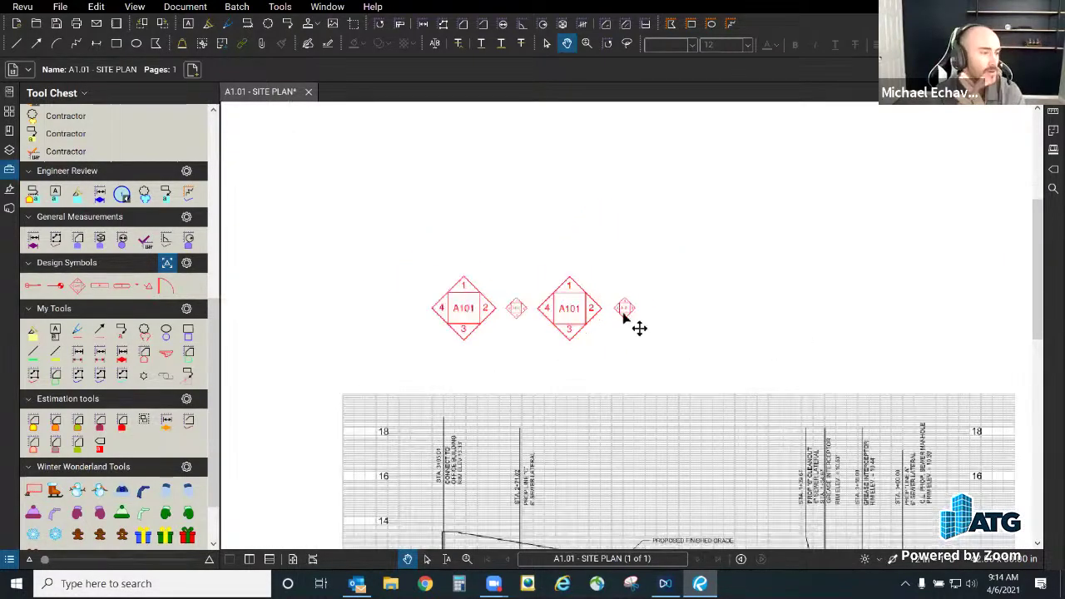
{"action": "mouse_move", "coordinate": [625, 313]}
{"action": "left_mouse_down"}
{"action": "mouse_move", "coordinate": [613, 301]}
{"action": "mouse_move", "coordinate": [625, 308]}
{"action": "left_mouse_up"}
{"action": "key", "text": "Escape"}
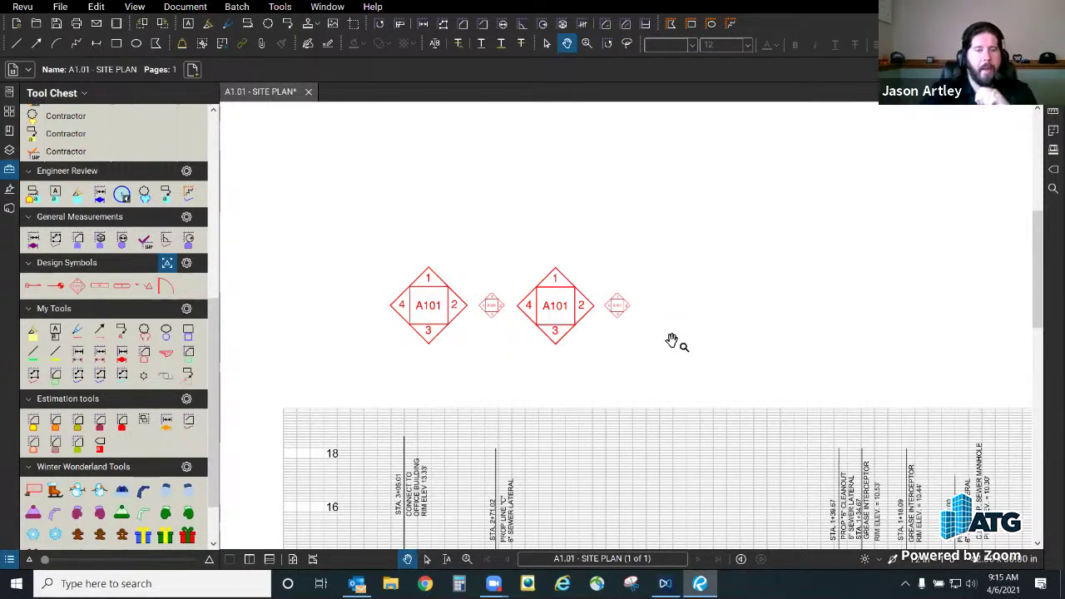
{"action": "left_click", "coordinate": [616, 305]}
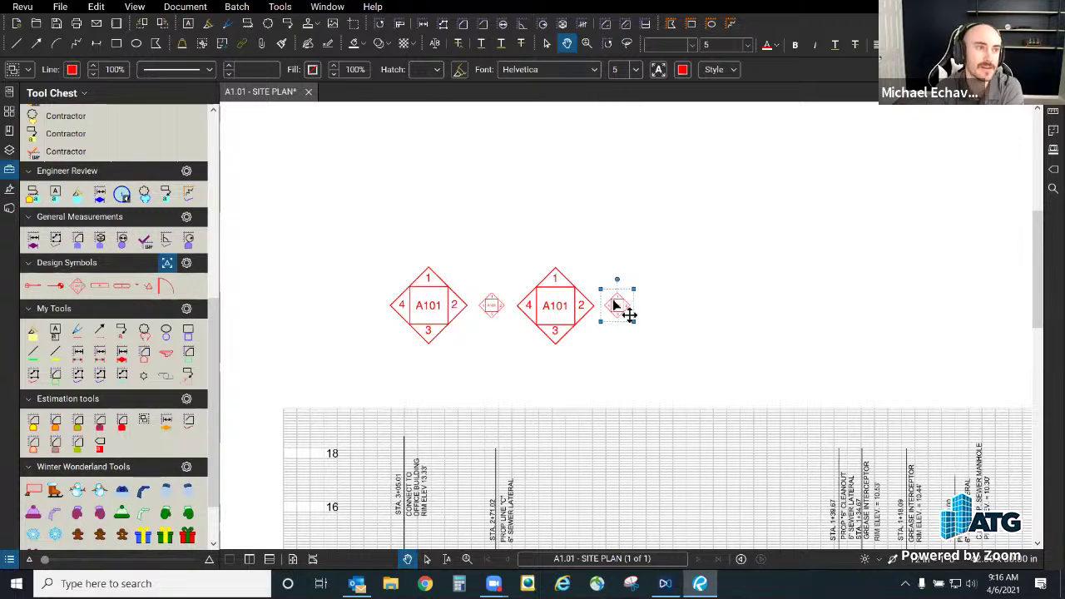
{"action": "left_click", "coordinate": [687, 291]}
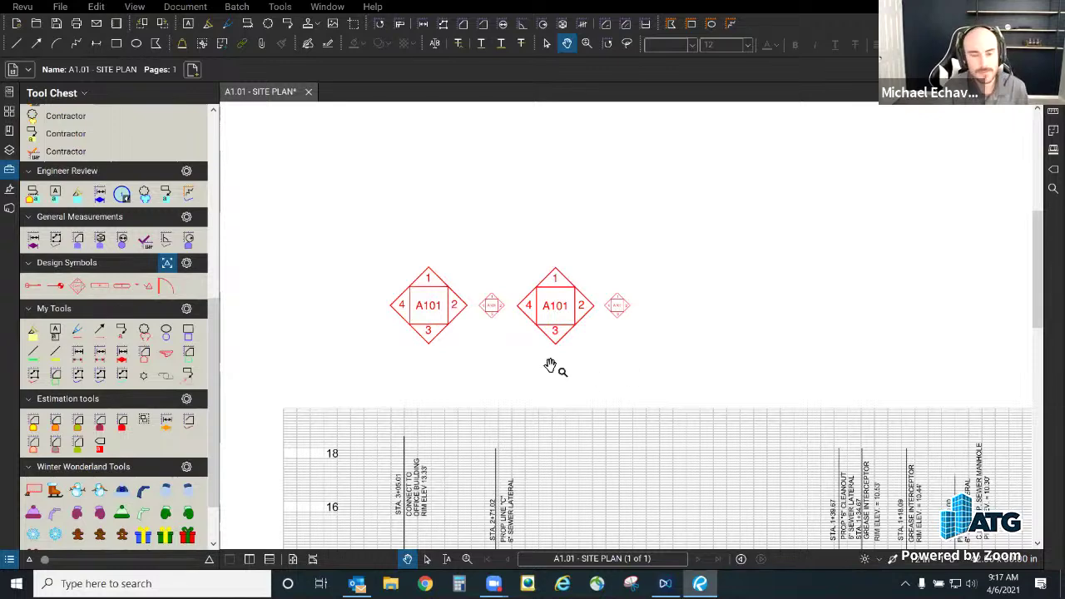
Step: View the list of recently opened files and dismiss it without opening one
{"action": "scroll", "coordinate": [545, 360], "scroll_direction": "down", "scroll_amount": 2}
{"action": "left_click_drag", "start_coordinate": [213, 319], "coordinate": [213, 131]}
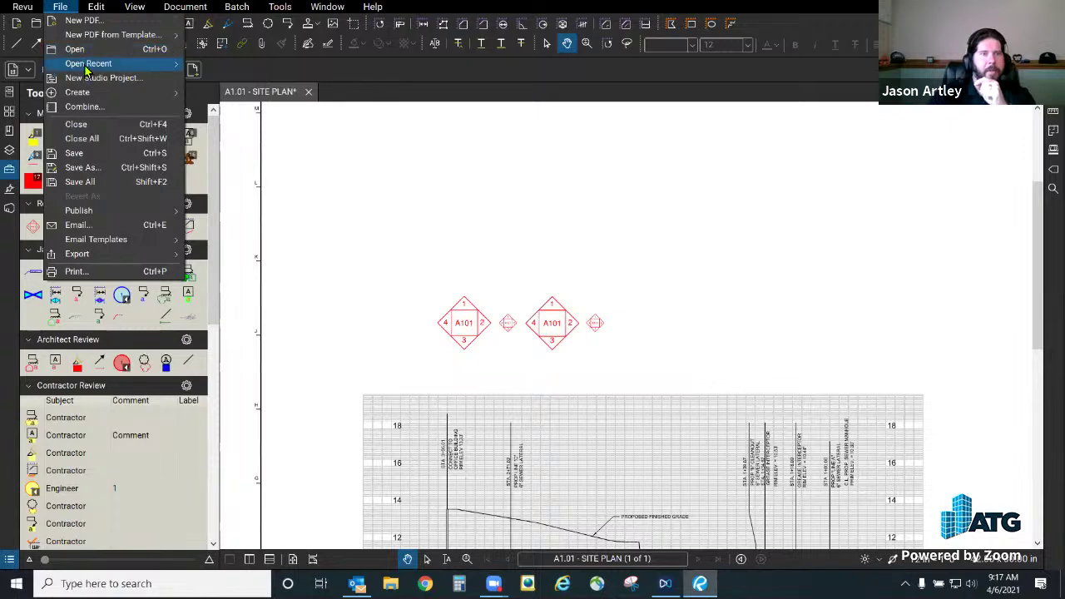
{"action": "mouse_move", "coordinate": [91, 65]}
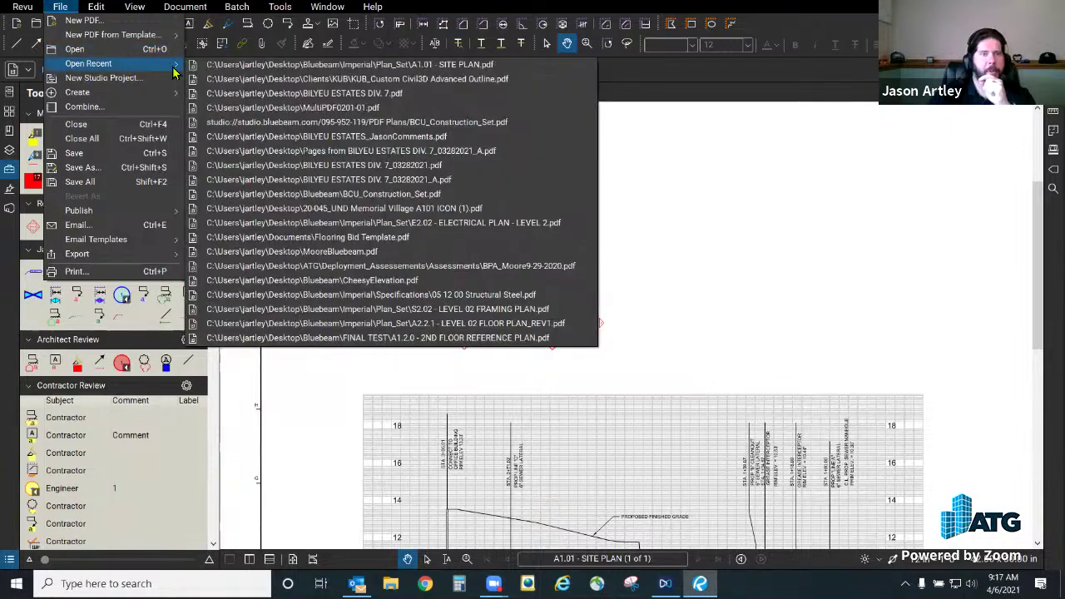
{"action": "left_click", "coordinate": [763, 258]}
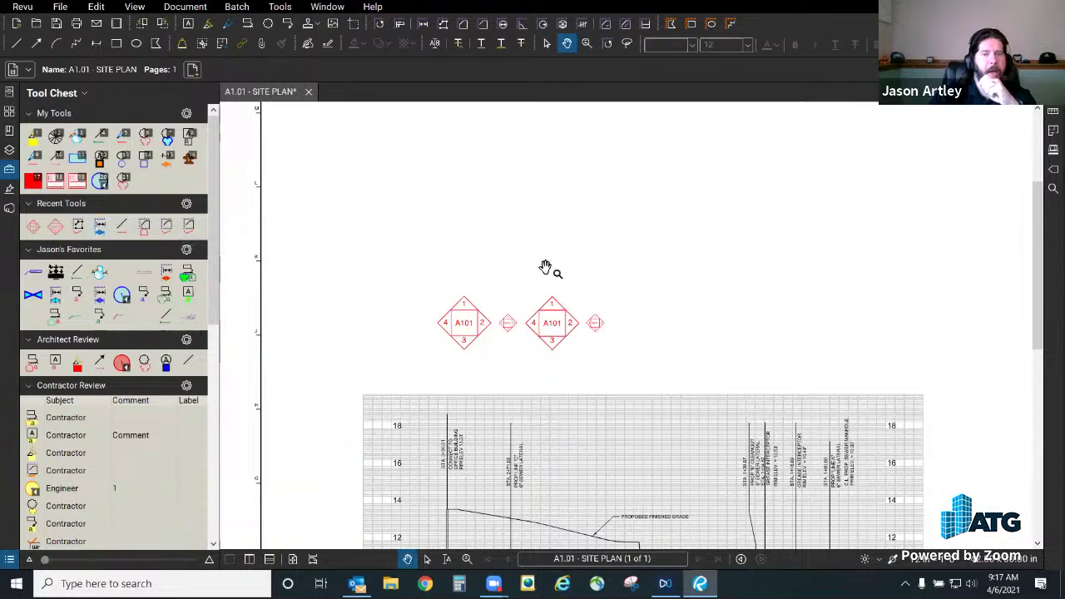
Step: Close the program and save the changes to the A1.01 - SITE PLAN file
{"action": "scroll", "coordinate": [546, 269], "scroll_direction": "down", "scroll_amount": 5}
{"action": "scroll", "coordinate": [558, 369], "scroll_direction": "up", "scroll_amount": 5}
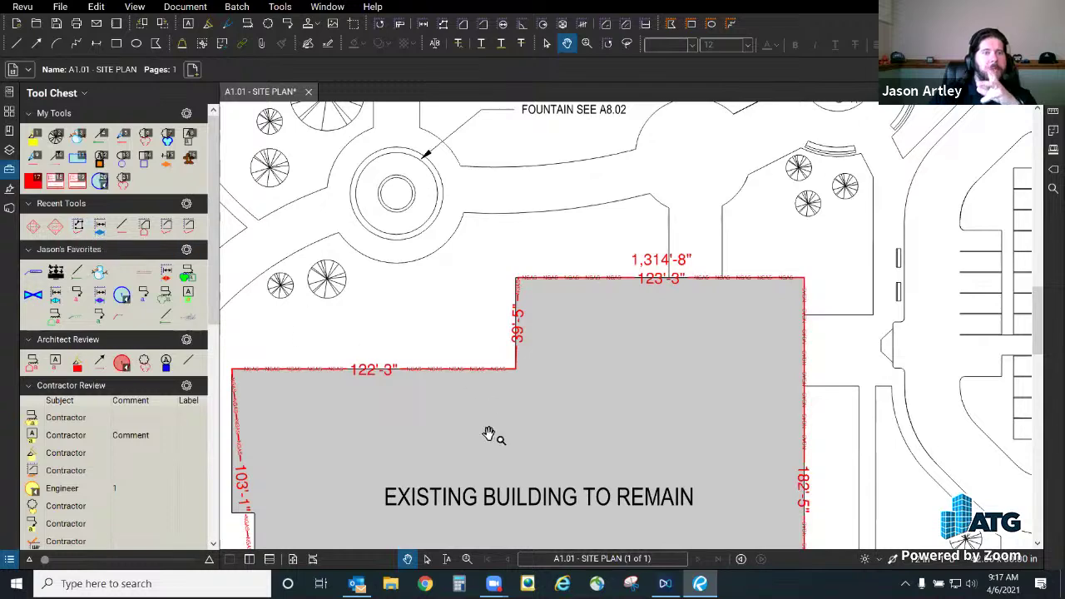
{"action": "scroll", "coordinate": [487, 434], "scroll_direction": "down", "scroll_amount": 3}
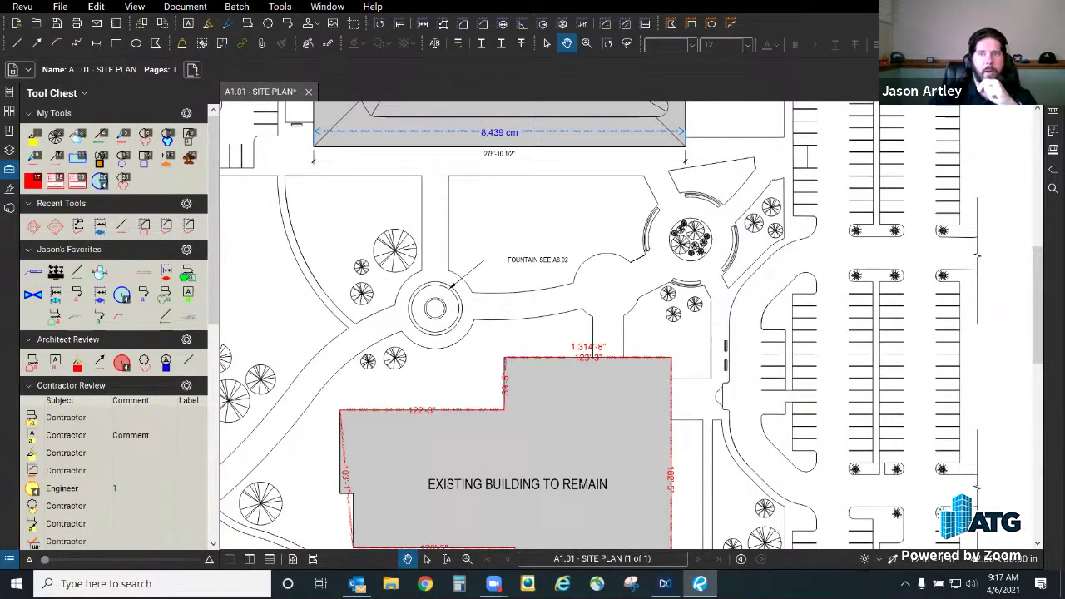
{"action": "key", "text": "ctrl+w"}
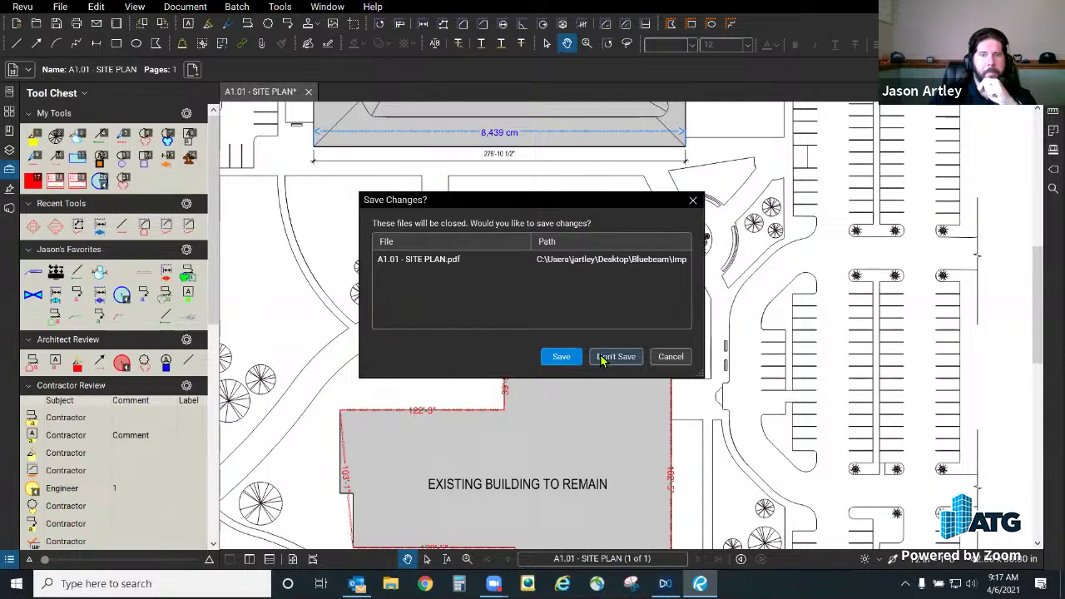
{"action": "left_click", "coordinate": [559, 358]}
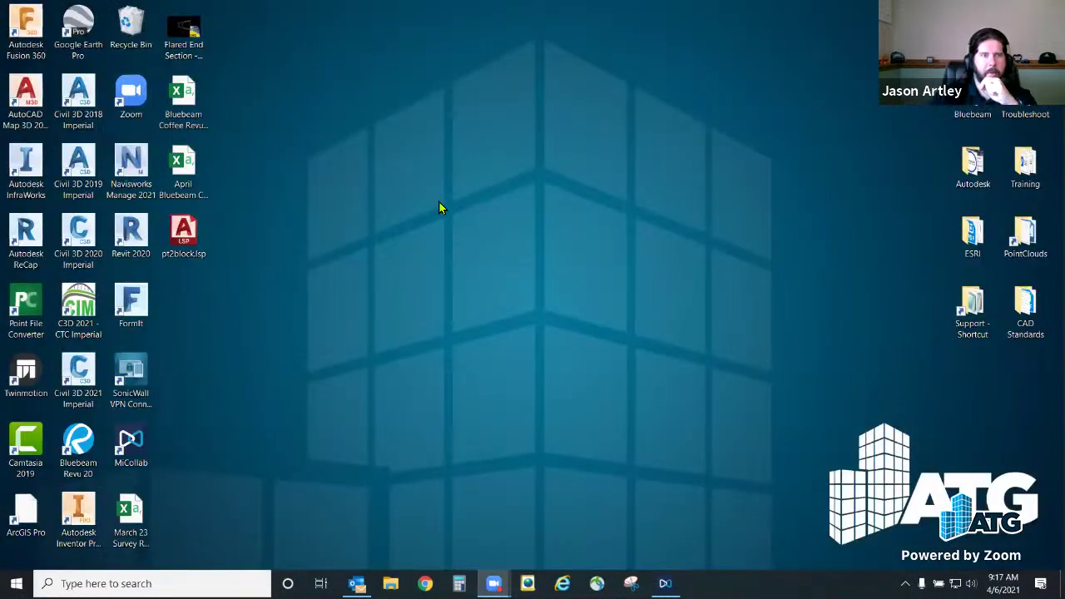
Step: Relaunch Bluebeam Revu 20 from the desktop and check the Recent Tools set in the Tool Chest
{"action": "double_click", "coordinate": [78, 449]}
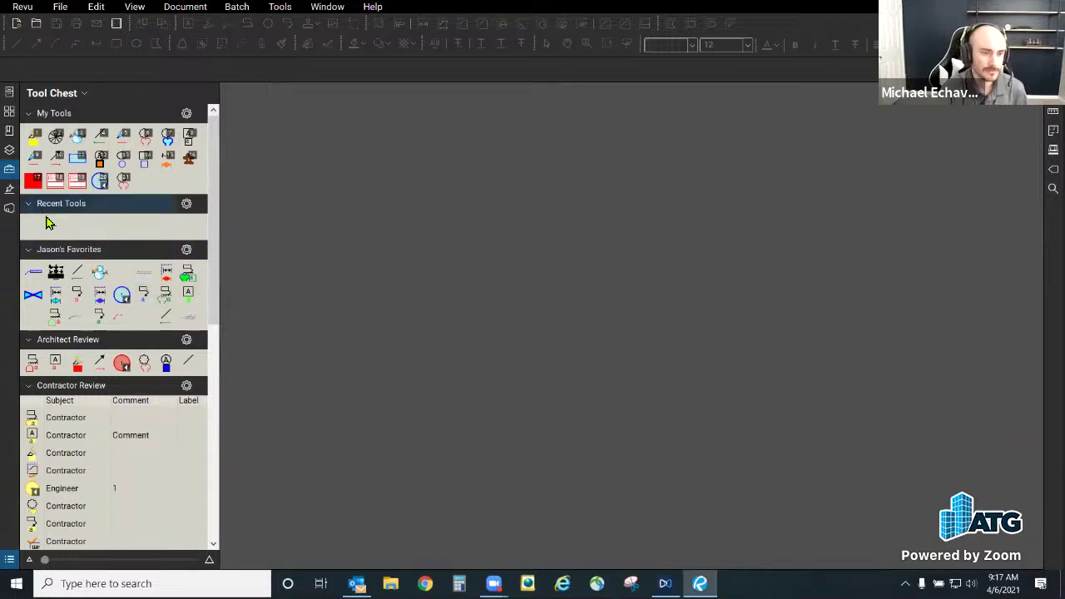
{"action": "left_click", "coordinate": [74, 232]}
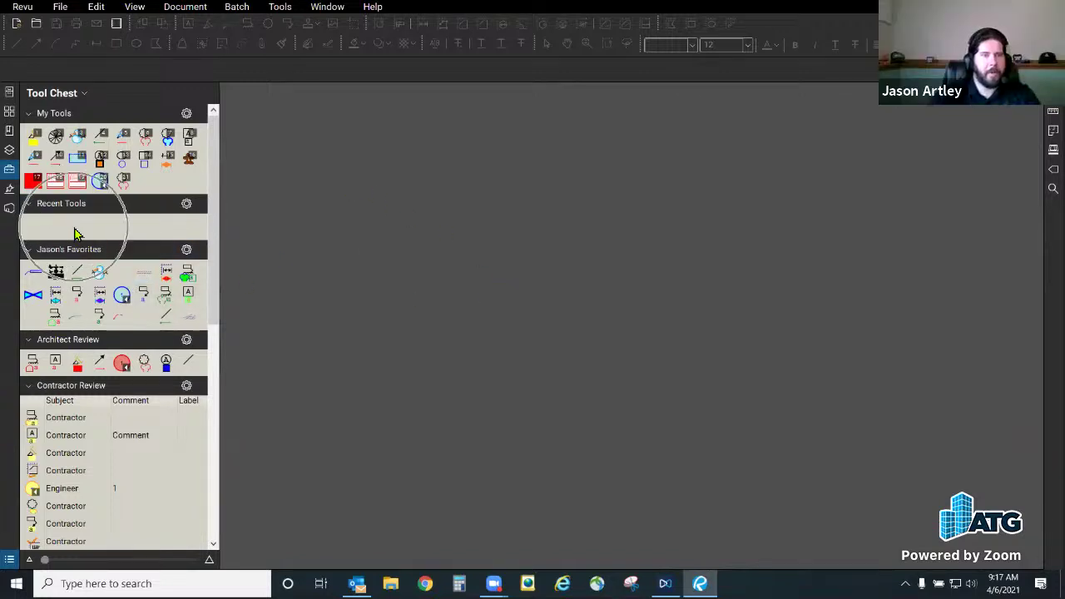
Step: Reopen the A1.01 - SITE PLAN file from the recently opened files
{"action": "left_click", "coordinate": [21, 6]}
{"action": "mouse_move", "coordinate": [60, 12]}
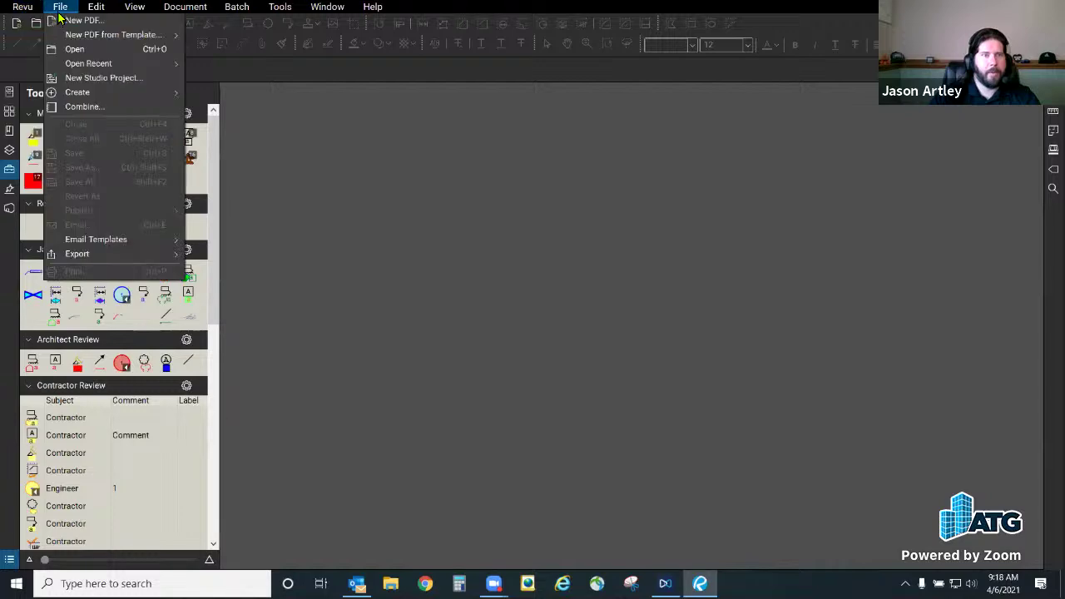
{"action": "mouse_move", "coordinate": [129, 66]}
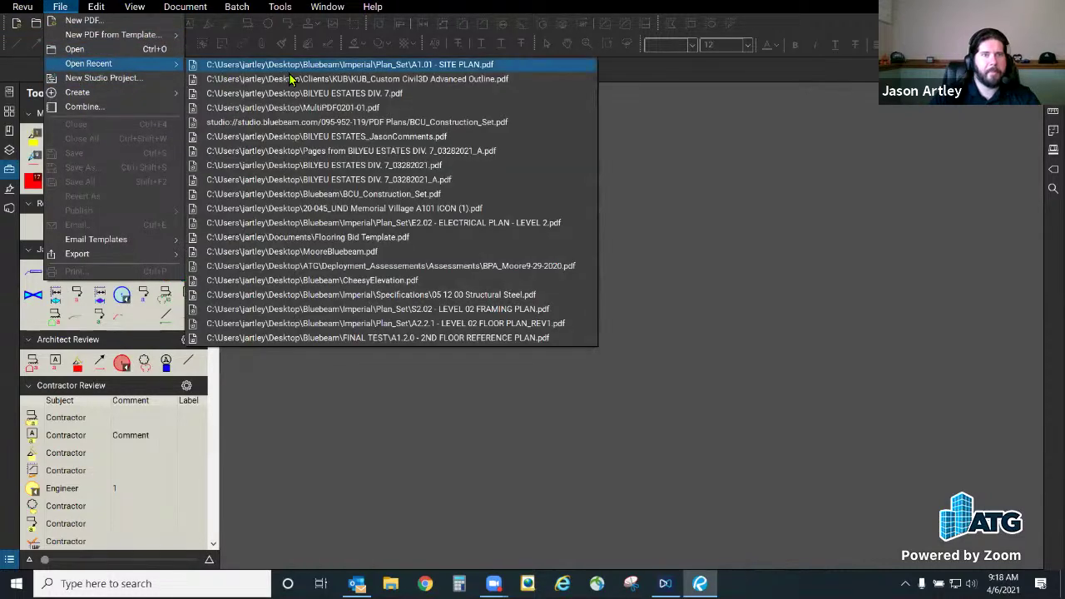
{"action": "left_click", "coordinate": [302, 70]}
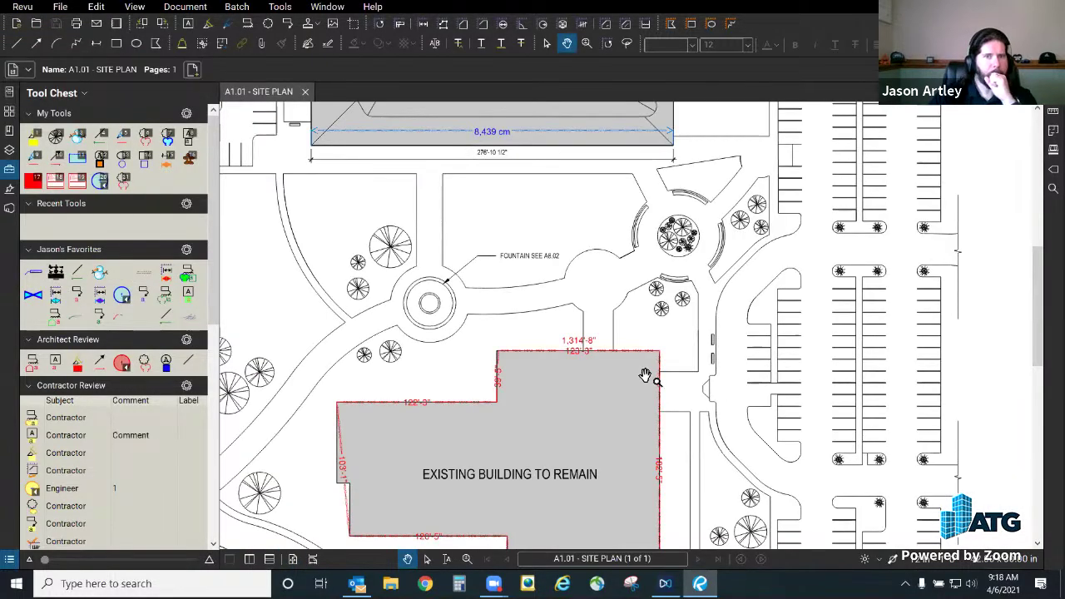
Step: Measure a four-sided closed Polylength of about 334 ft in total over the parking rows east of the existing building
{"action": "scroll", "coordinate": [573, 400], "scroll_direction": "down", "scroll_amount": 2}
{"action": "scroll", "coordinate": [570, 388], "scroll_direction": "up", "scroll_amount": 3}
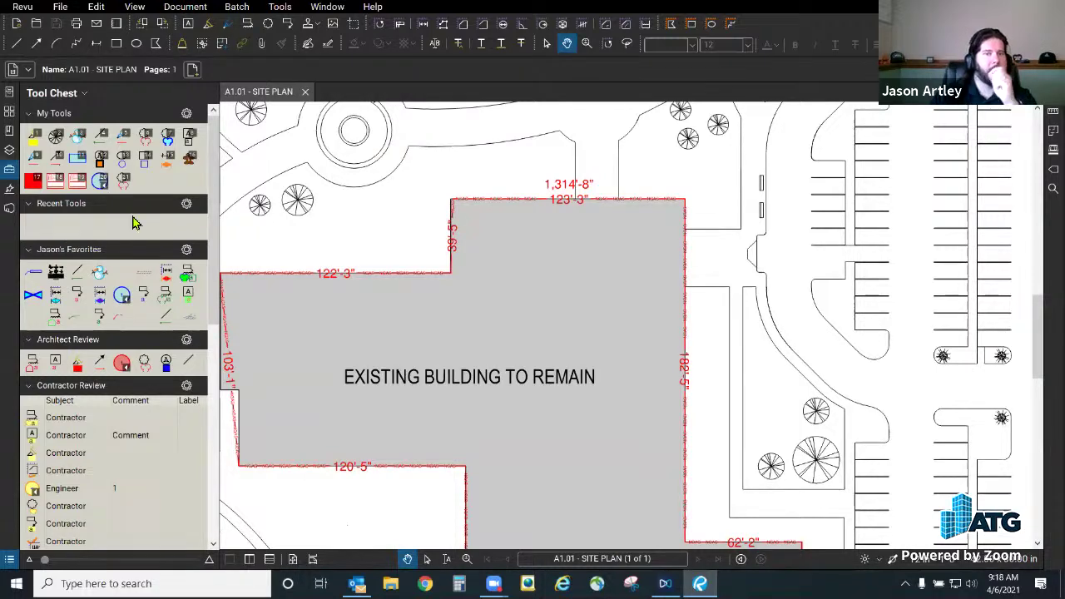
{"action": "scroll", "coordinate": [385, 259], "scroll_direction": "down", "scroll_amount": 2}
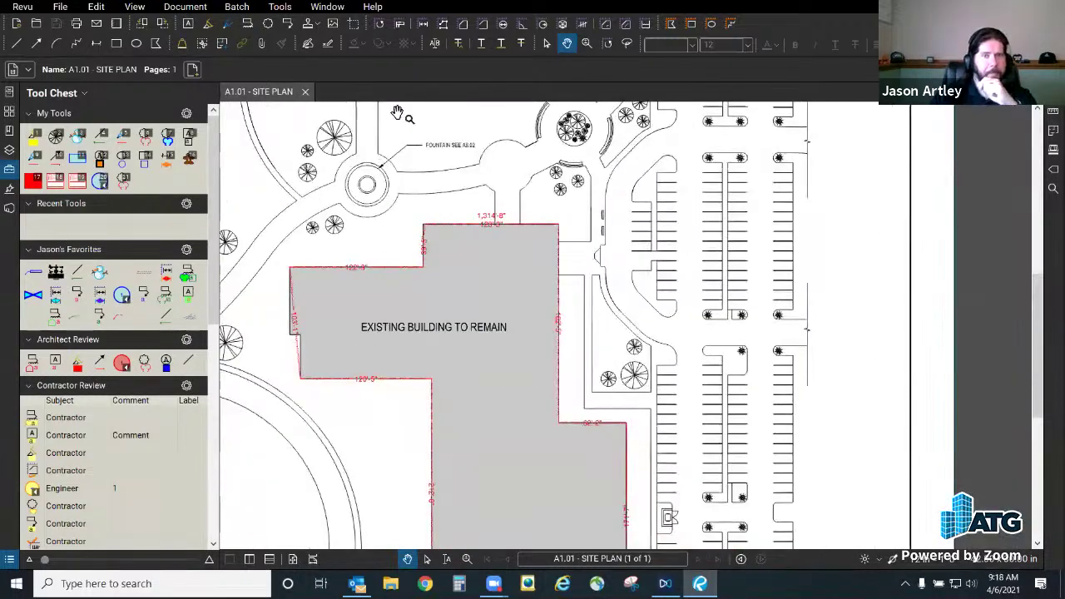
{"action": "left_click", "coordinate": [442, 23]}
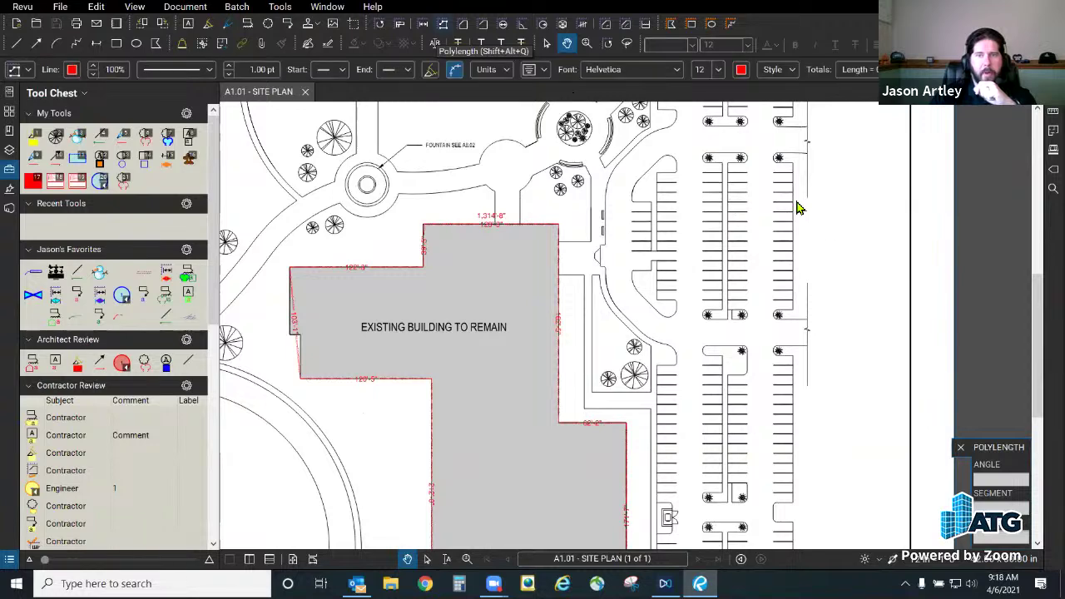
{"action": "left_click", "coordinate": [730, 200]}
{"action": "left_click", "coordinate": [842, 240]}
{"action": "left_click", "coordinate": [807, 310]}
{"action": "left_click", "coordinate": [728, 269]}
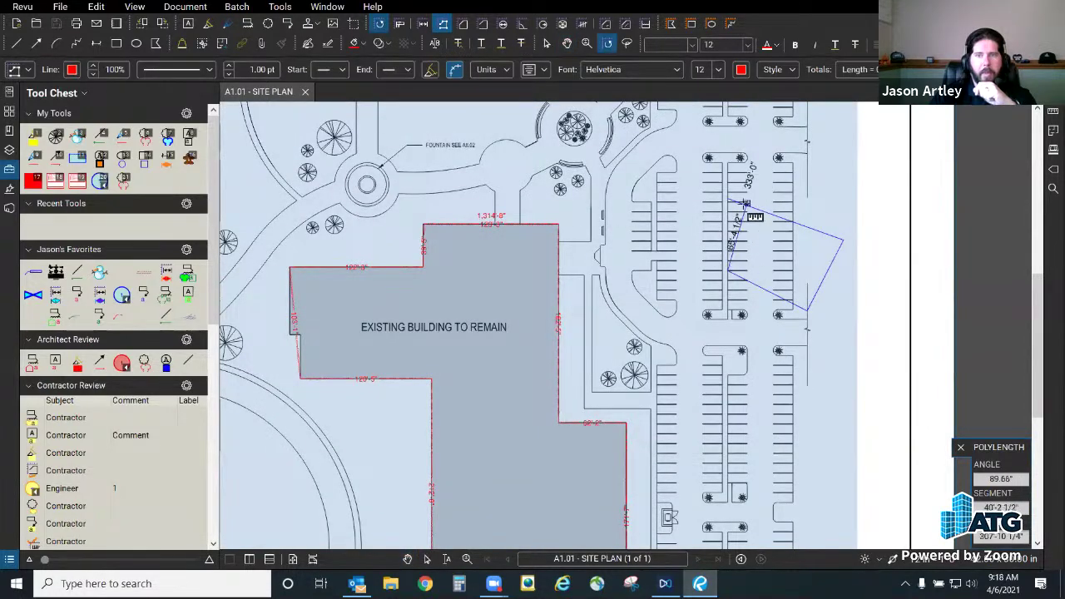
{"action": "left_click", "coordinate": [731, 200]}
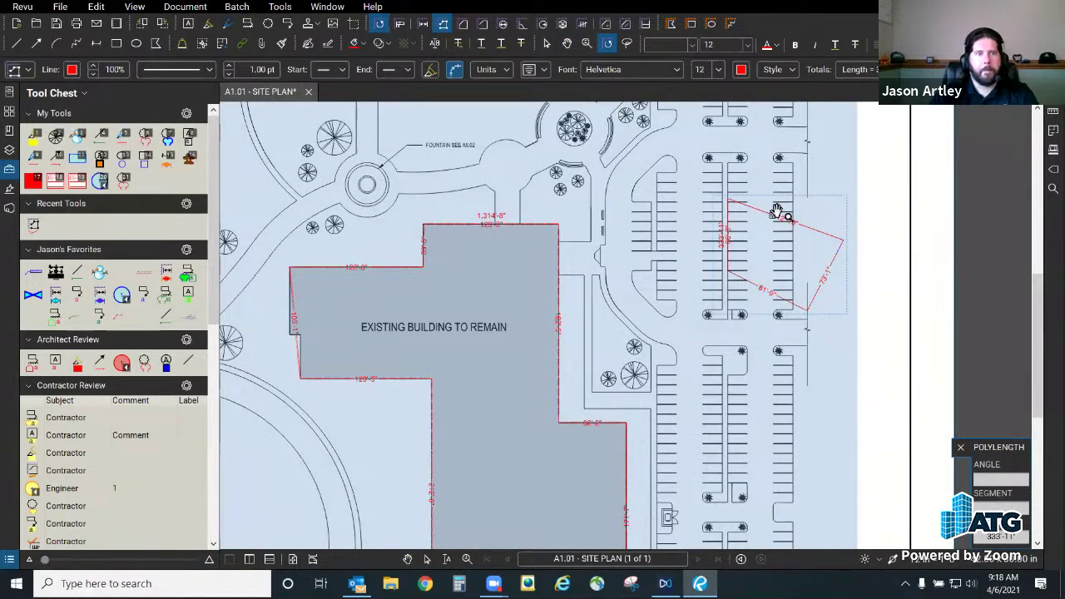
{"action": "key", "text": "Escape"}
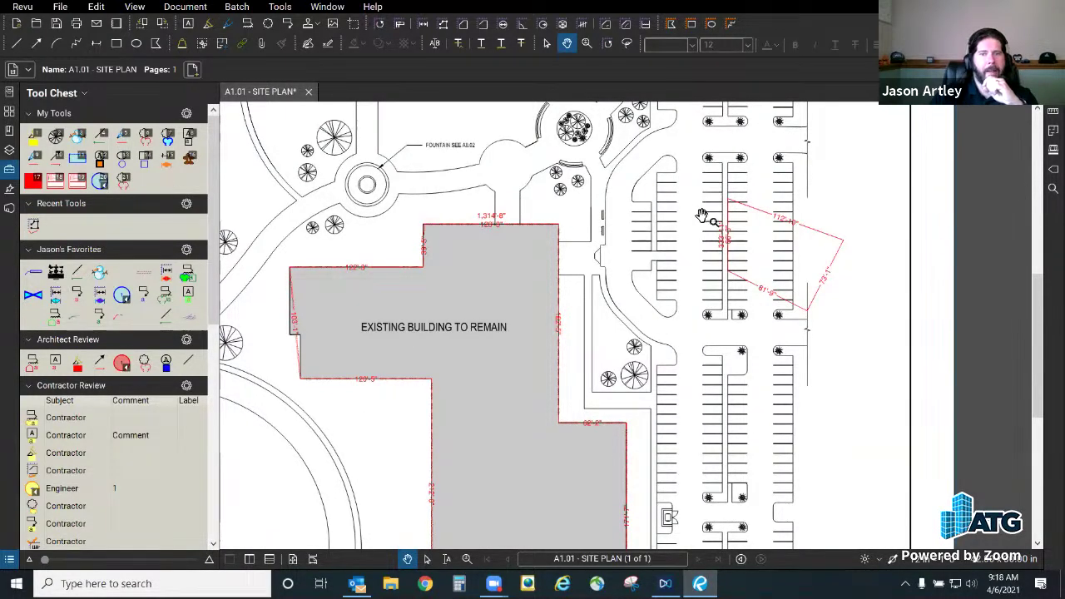
Step: Select the perimeter measurement around the existing building and shift it slightly to the left of the building outline
{"action": "scroll", "coordinate": [713, 187], "scroll_direction": "down", "scroll_amount": 1}
{"action": "scroll", "coordinate": [479, 193], "scroll_direction": "up", "scroll_amount": 1}
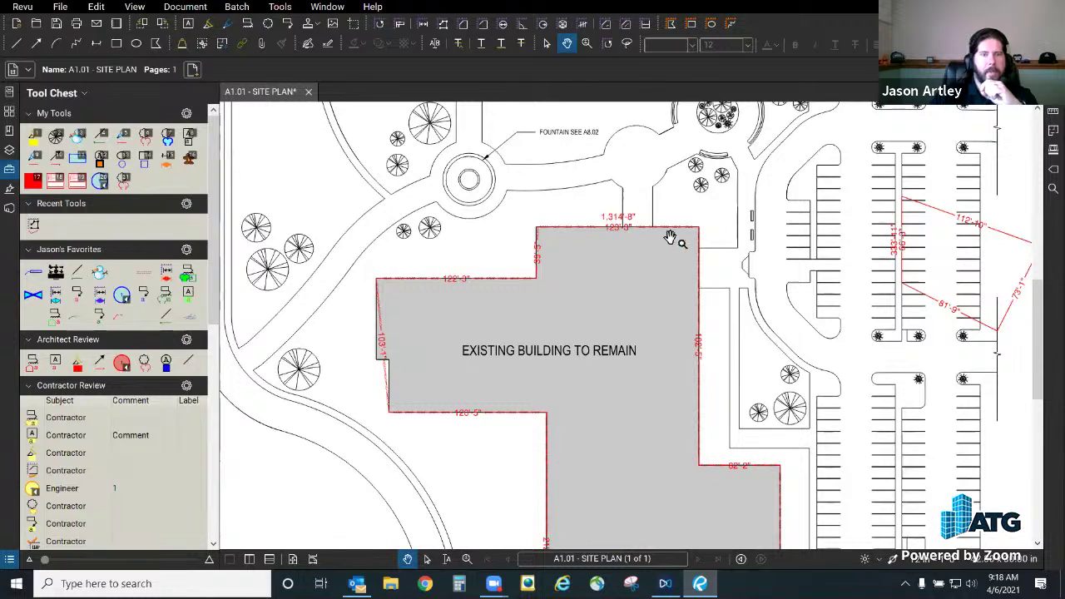
{"action": "scroll", "coordinate": [624, 235], "scroll_direction": "up", "scroll_amount": 2}
{"action": "left_click", "coordinate": [625, 214]}
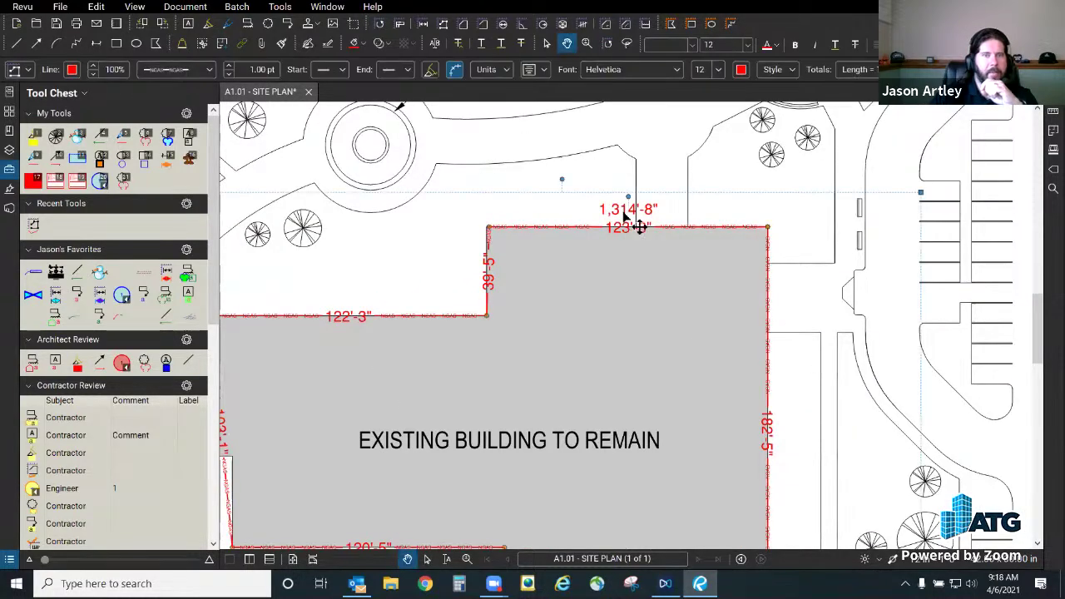
{"action": "scroll", "coordinate": [602, 290], "scroll_direction": "down", "scroll_amount": 1}
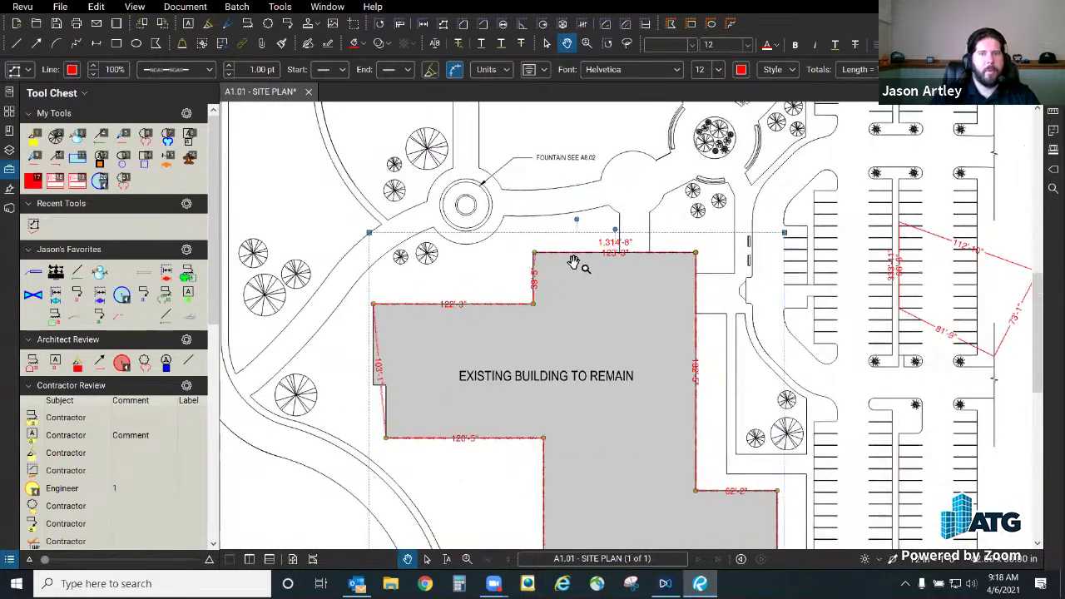
{"action": "left_click_drag", "start_coordinate": [626, 250], "coordinate": [613, 250]}
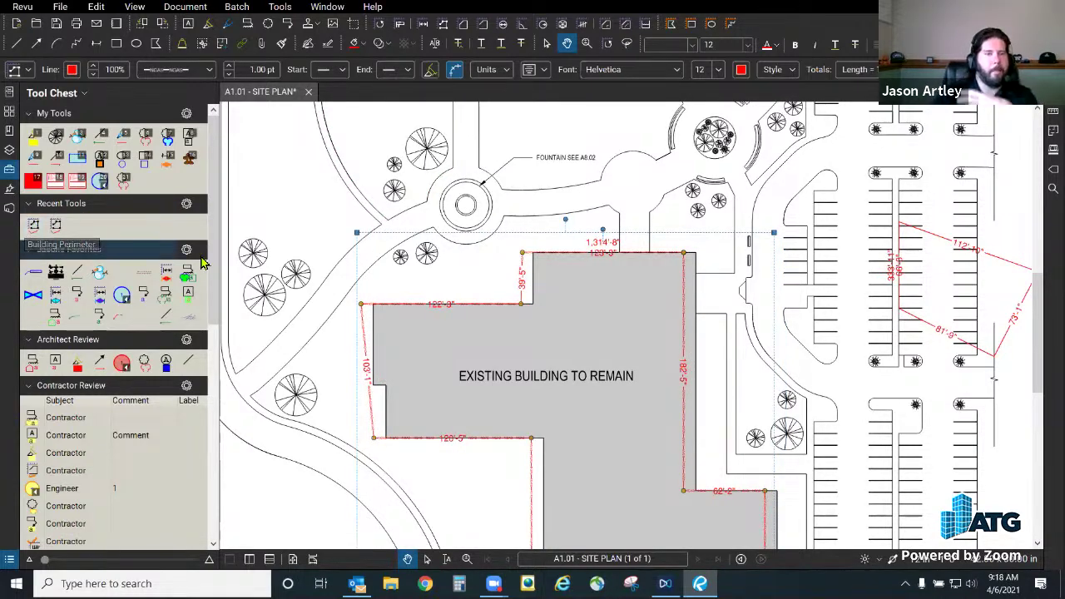
Step: Add the Building Perimeter tool from the Recent Tools set to My Tools and leave the measurement command
{"action": "left_click", "coordinate": [35, 225]}
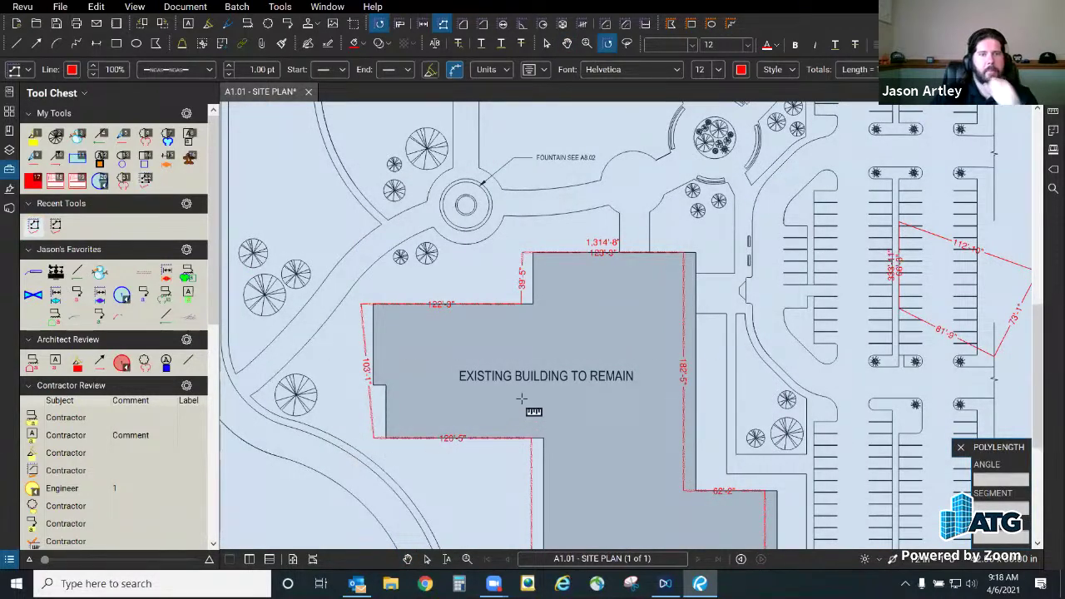
{"action": "scroll", "coordinate": [541, 378], "scroll_direction": "down", "scroll_amount": 2}
{"action": "key", "text": "Escape"}
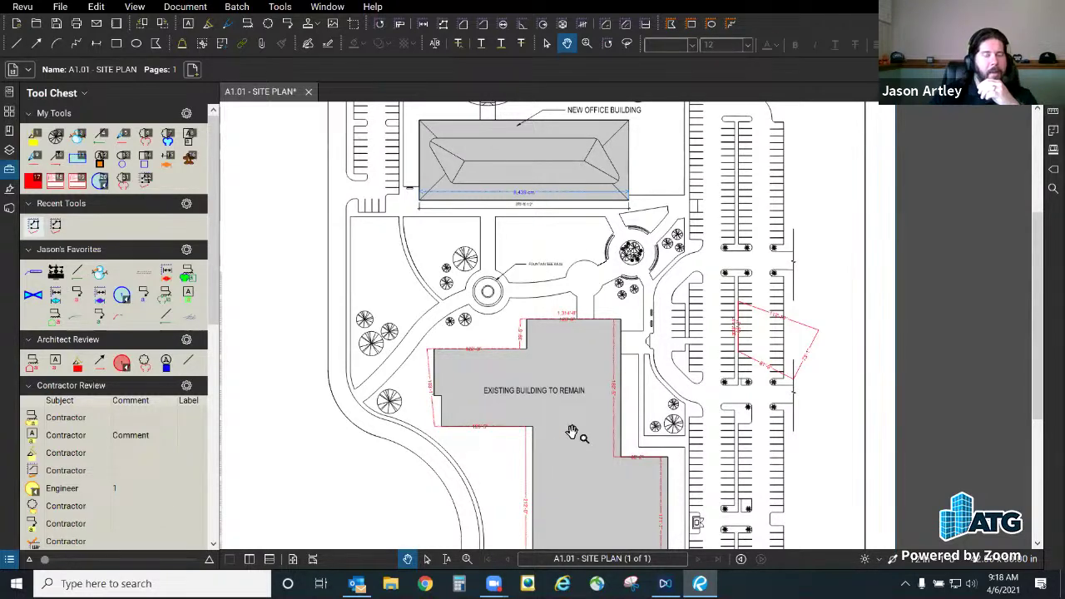
Step: Draw a five-sided closed perimeter of about 386 ft over the parking rows beside the New Office Building using My Tools' Building Perimeter tool
{"action": "scroll", "coordinate": [541, 362], "scroll_direction": "up", "scroll_amount": 2}
{"action": "scroll", "coordinate": [513, 301], "scroll_direction": "up", "scroll_amount": 1}
{"action": "left_click", "coordinate": [511, 306]}
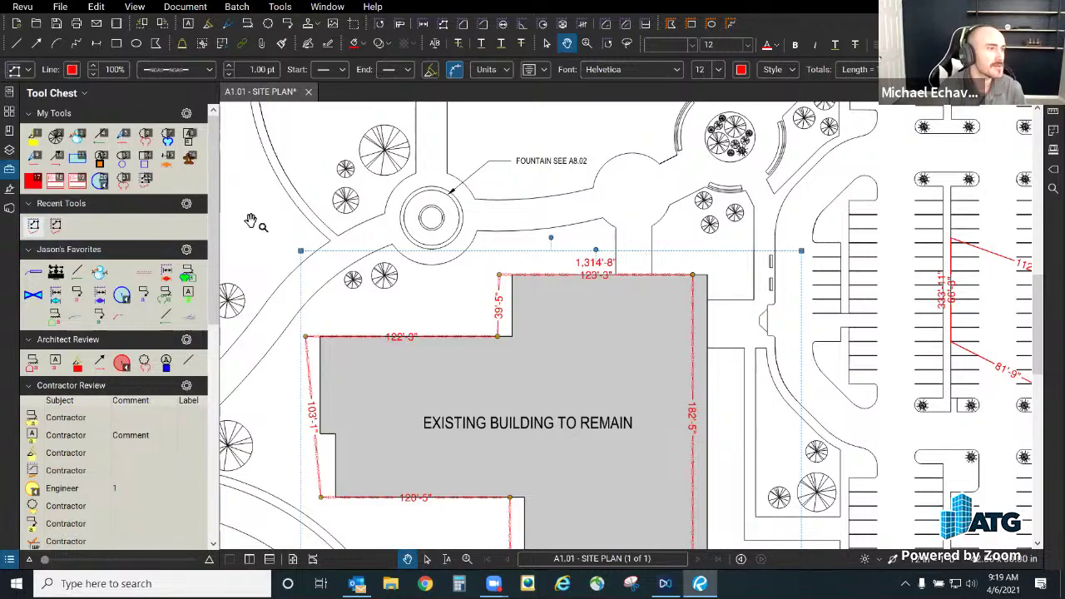
{"action": "left_click", "coordinate": [145, 179]}
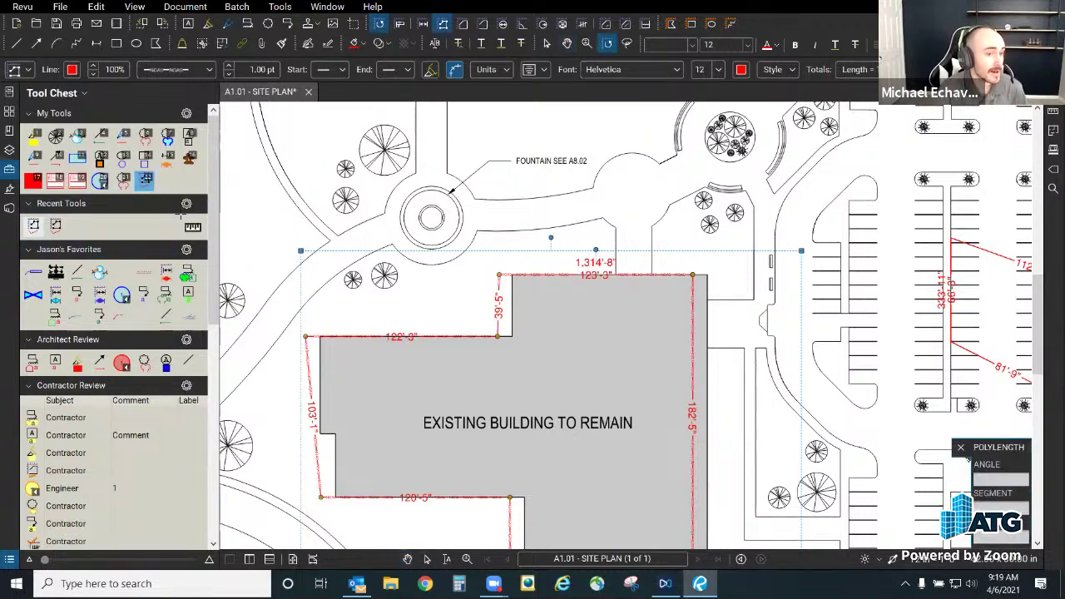
{"action": "scroll", "coordinate": [544, 471], "scroll_direction": "down", "scroll_amount": 3}
{"action": "scroll", "coordinate": [706, 189], "scroll_direction": "up", "scroll_amount": 2}
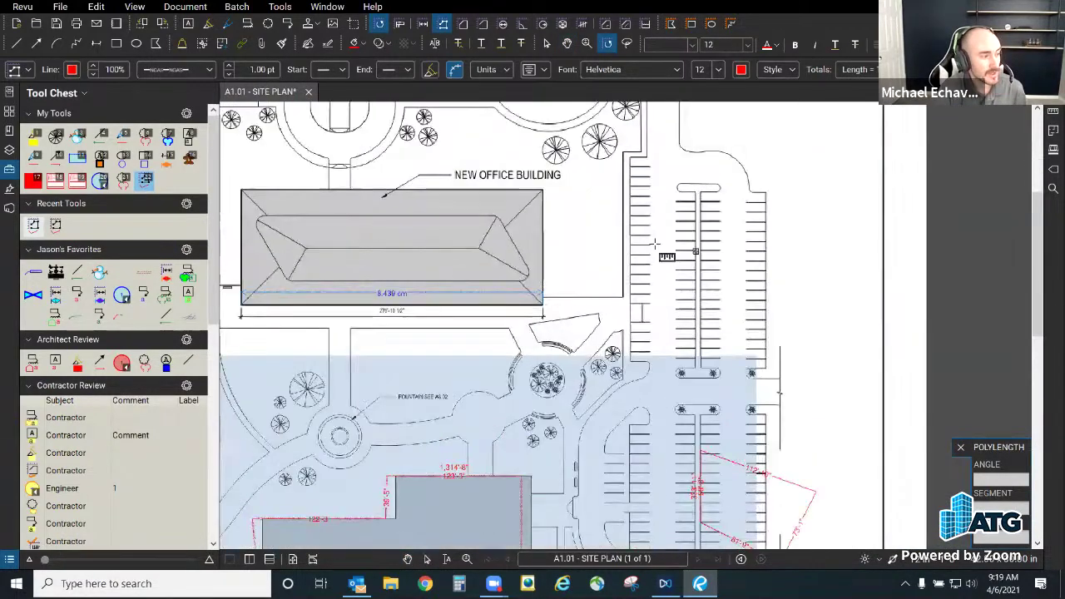
{"action": "left_click", "coordinate": [722, 167]}
{"action": "left_click", "coordinate": [846, 239]}
{"action": "left_click", "coordinate": [755, 286]}
{"action": "left_click", "coordinate": [667, 260]}
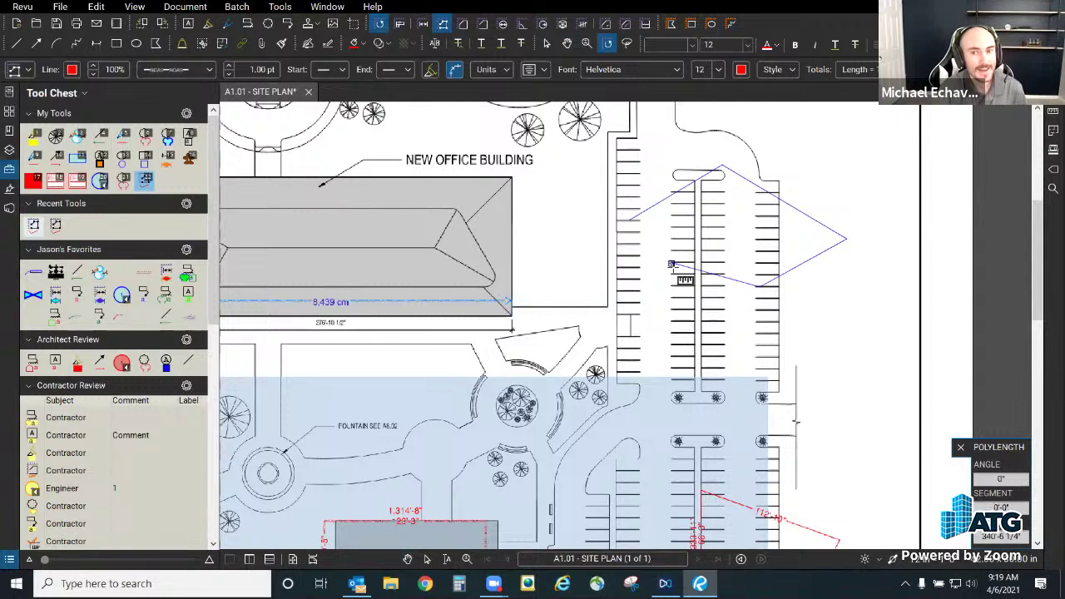
{"action": "double_click", "coordinate": [629, 223]}
{"action": "scroll", "coordinate": [739, 225], "scroll_direction": "up", "scroll_amount": 3}
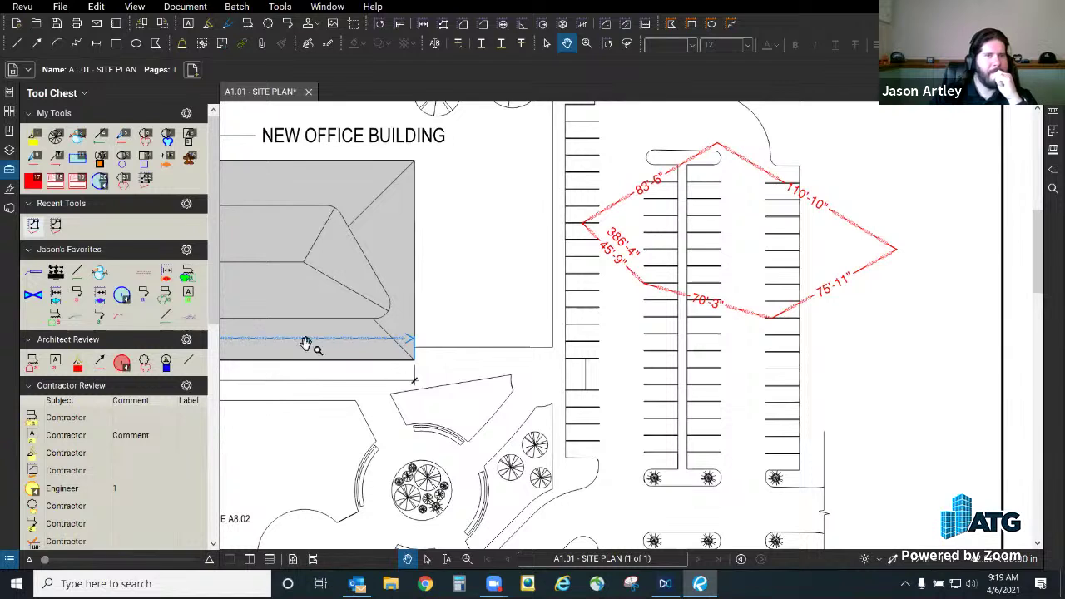
Step: Review the joined Studio sessions and projects, and open the Webinar project
{"action": "left_click", "coordinate": [8, 209]}
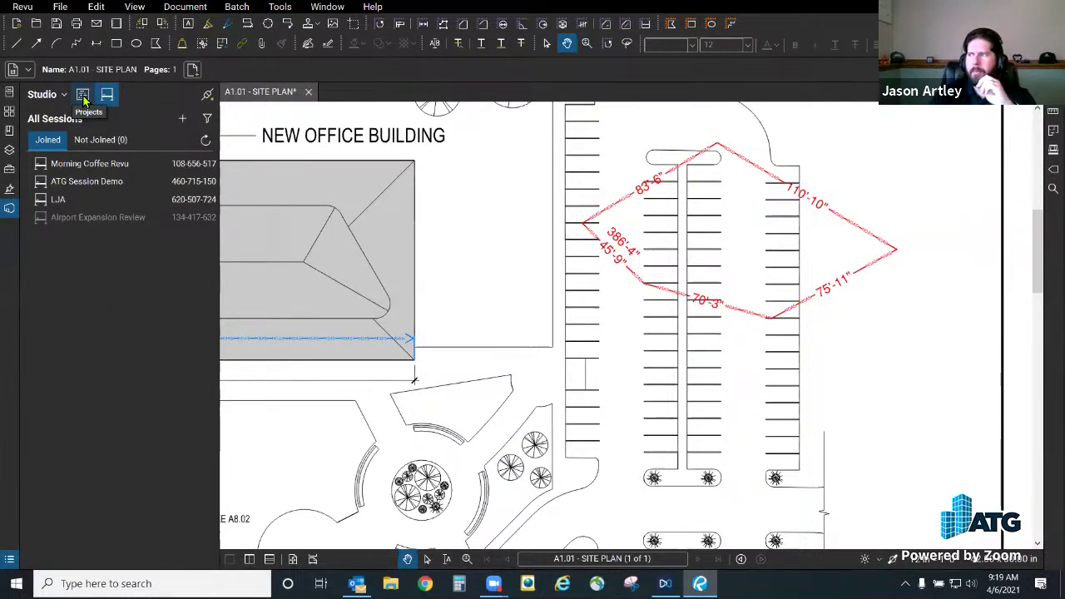
{"action": "left_click", "coordinate": [82, 96]}
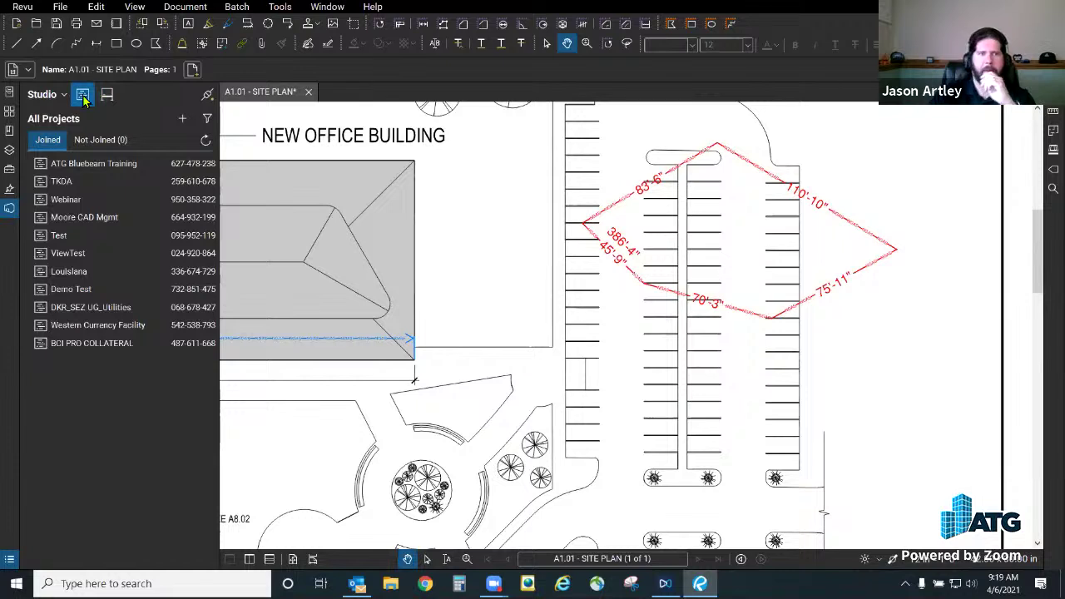
{"action": "double_click", "coordinate": [92, 202]}
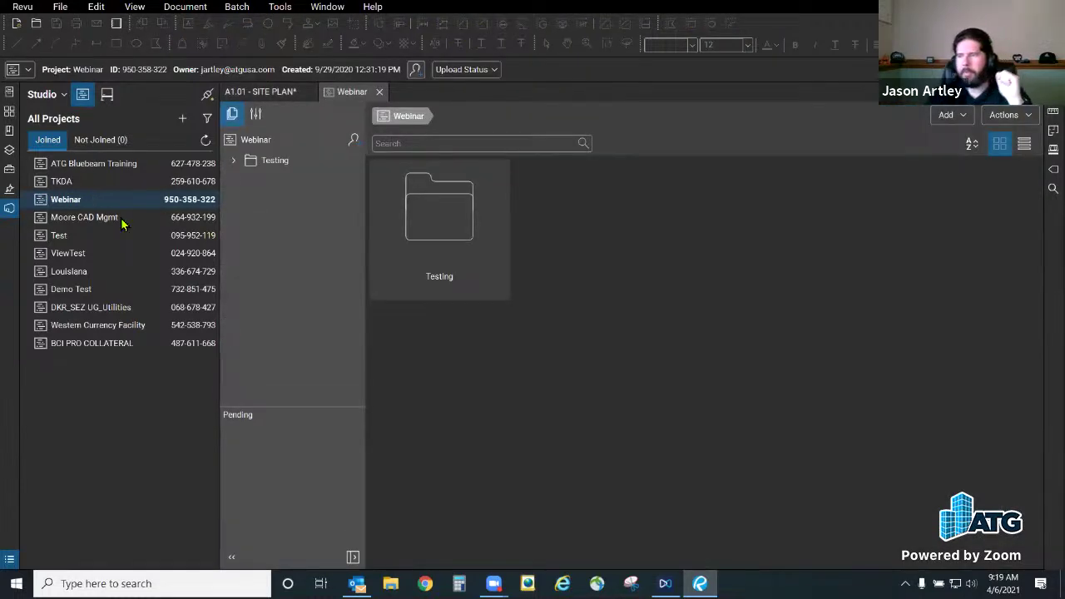
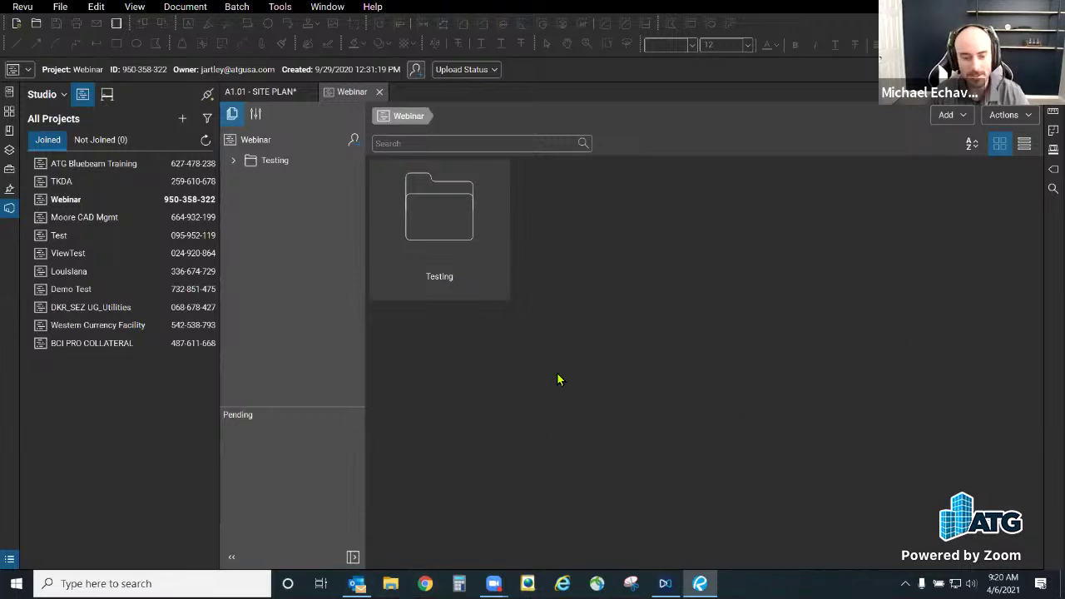
Step: Open 05 12 00 Structural Steel.pdf from the Imperial folder's Specifications subfolder
{"action": "left_click", "coordinate": [22, 7]}
{"action": "mouse_move", "coordinate": [60, 6]}
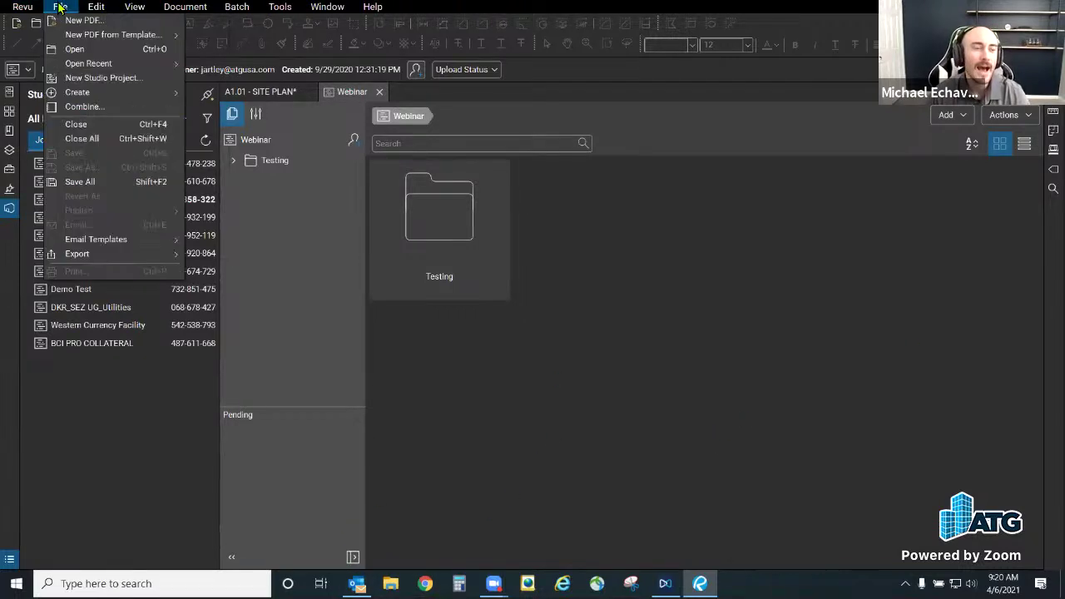
{"action": "left_click", "coordinate": [74, 49]}
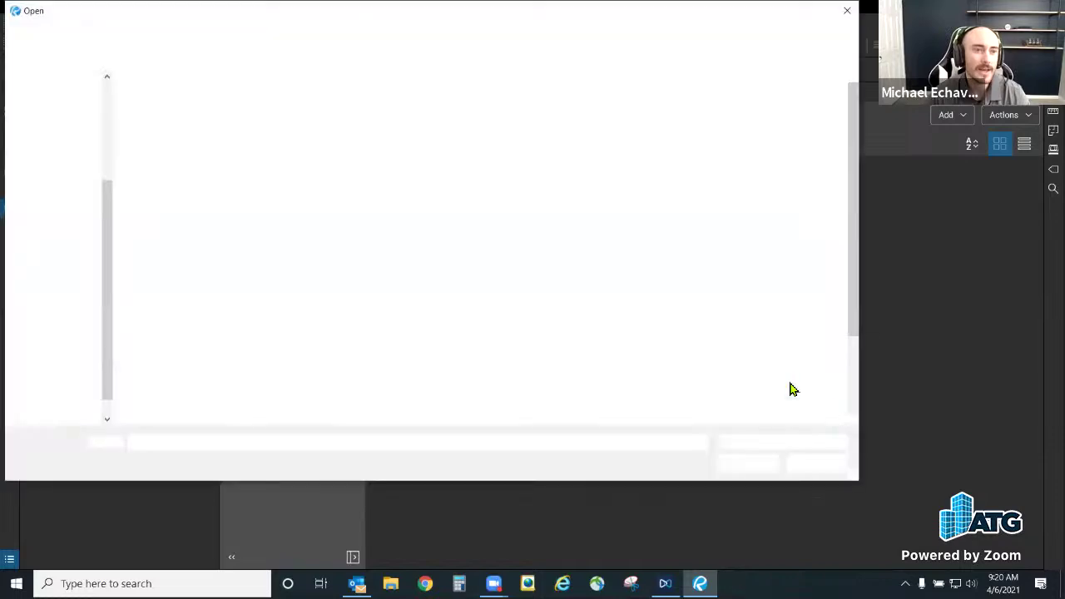
{"action": "scroll", "coordinate": [357, 366], "scroll_direction": "down", "scroll_amount": 2}
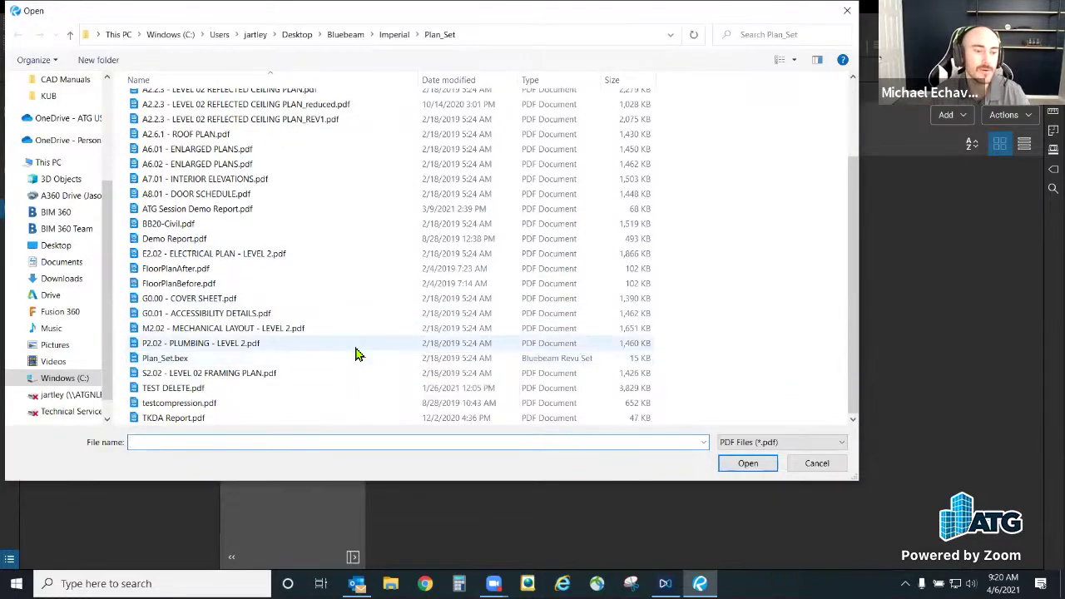
{"action": "scroll", "coordinate": [356, 354], "scroll_direction": "up", "scroll_amount": 1}
{"action": "scroll", "coordinate": [354, 352], "scroll_direction": "down", "scroll_amount": 1}
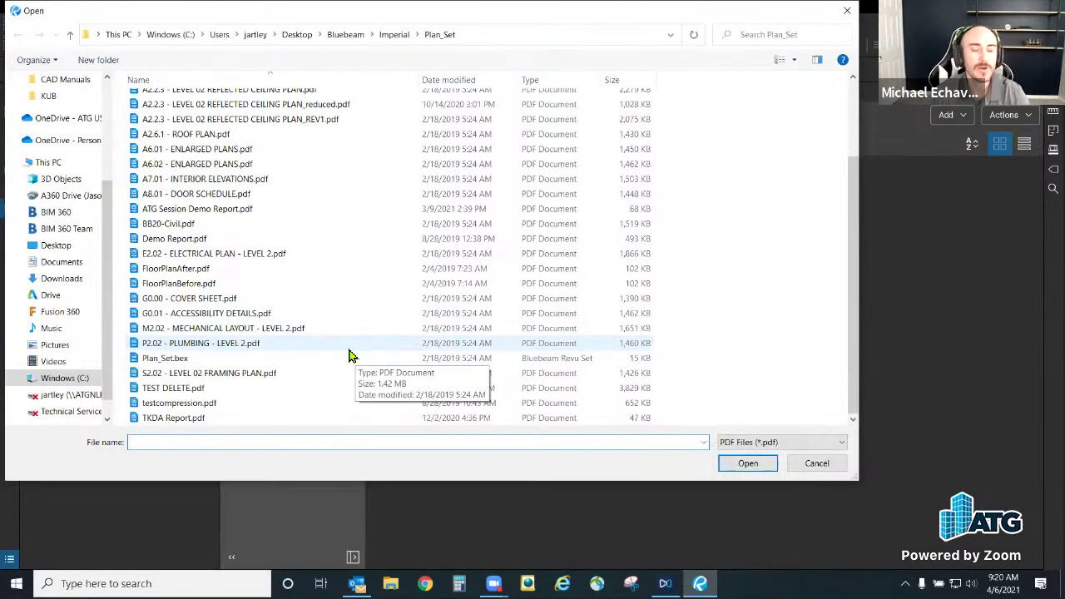
{"action": "scroll", "coordinate": [303, 299], "scroll_direction": "up", "scroll_amount": 2}
{"action": "left_click", "coordinate": [394, 35]}
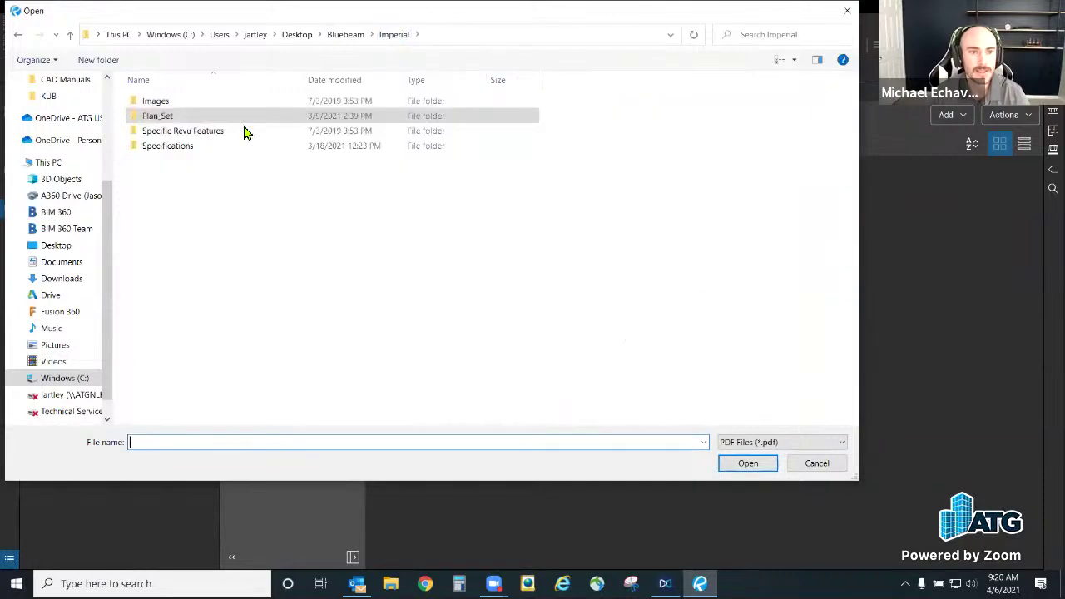
{"action": "double_click", "coordinate": [146, 146]}
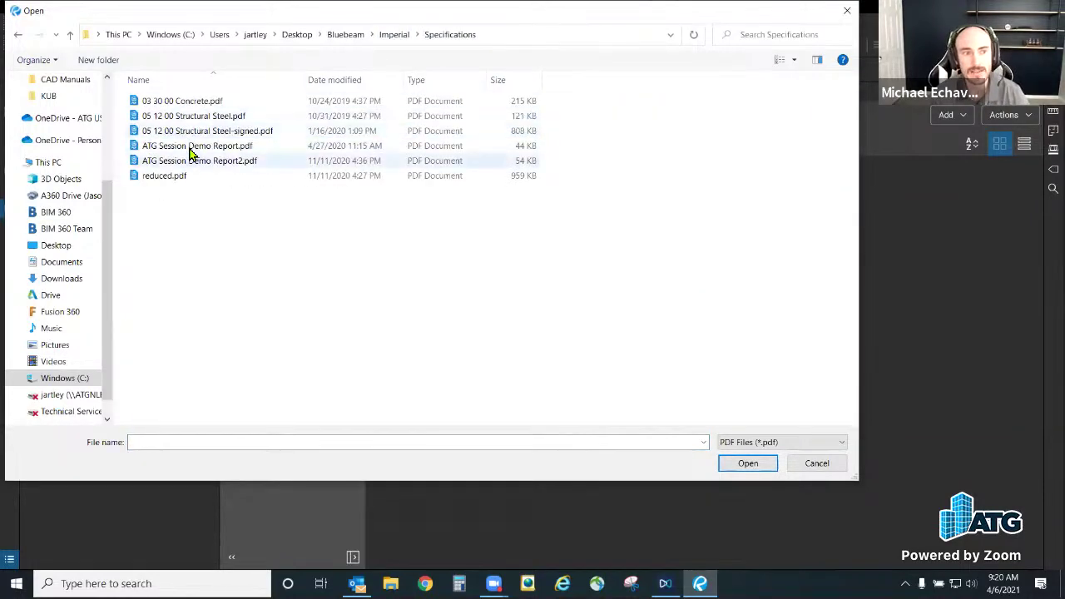
{"action": "left_click", "coordinate": [191, 116]}
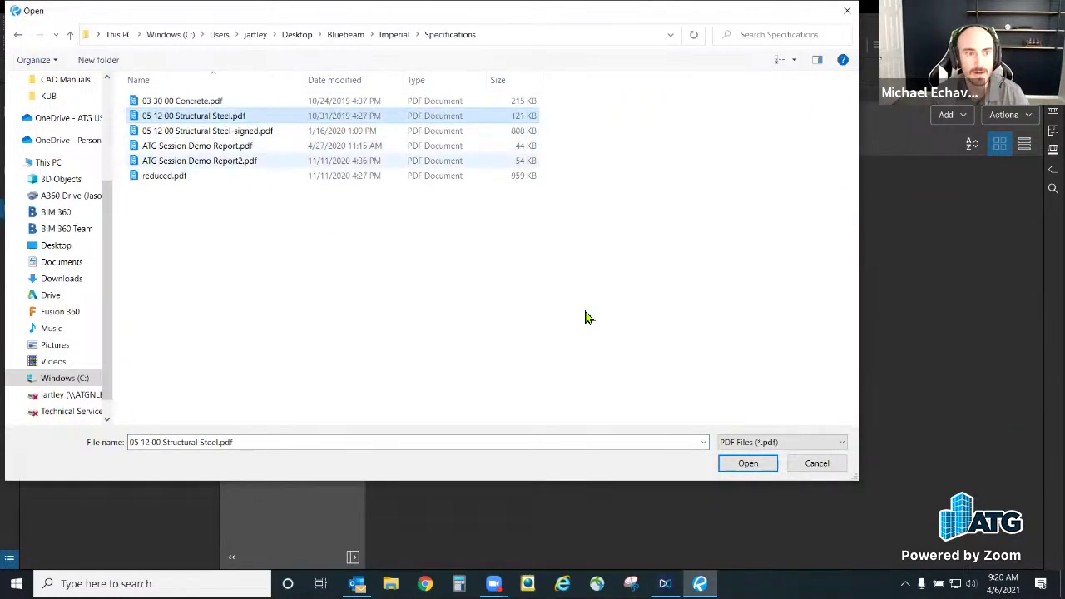
{"action": "left_click", "coordinate": [743, 464]}
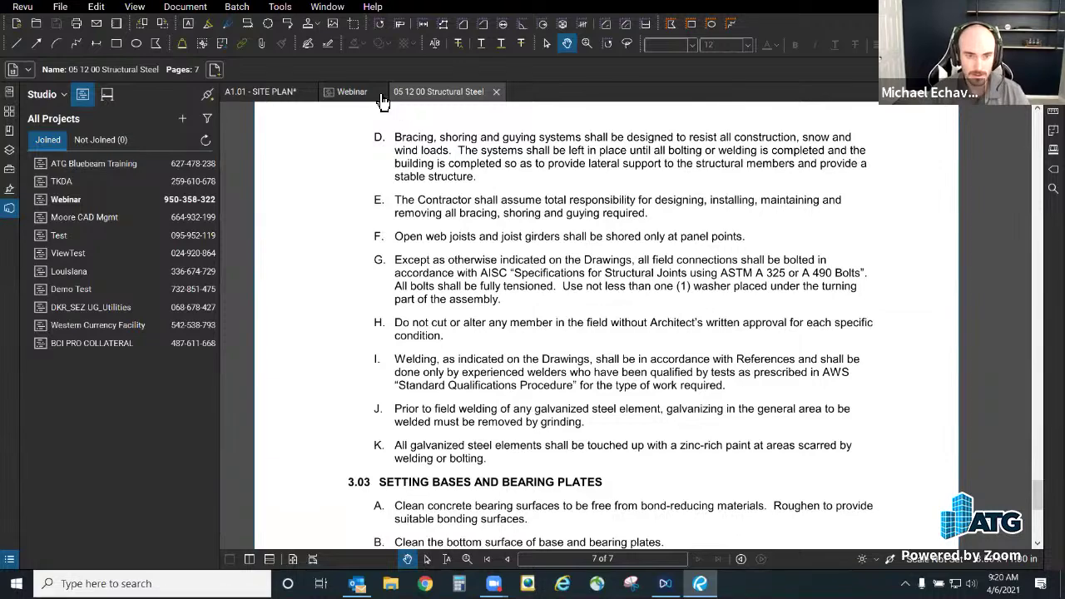
Step: Close the Webinar project and the A1.01 - SITE PLAN file without saving, leaving the structural steel specification in view
{"action": "left_click", "coordinate": [380, 93]}
{"action": "left_click", "coordinate": [307, 93]}
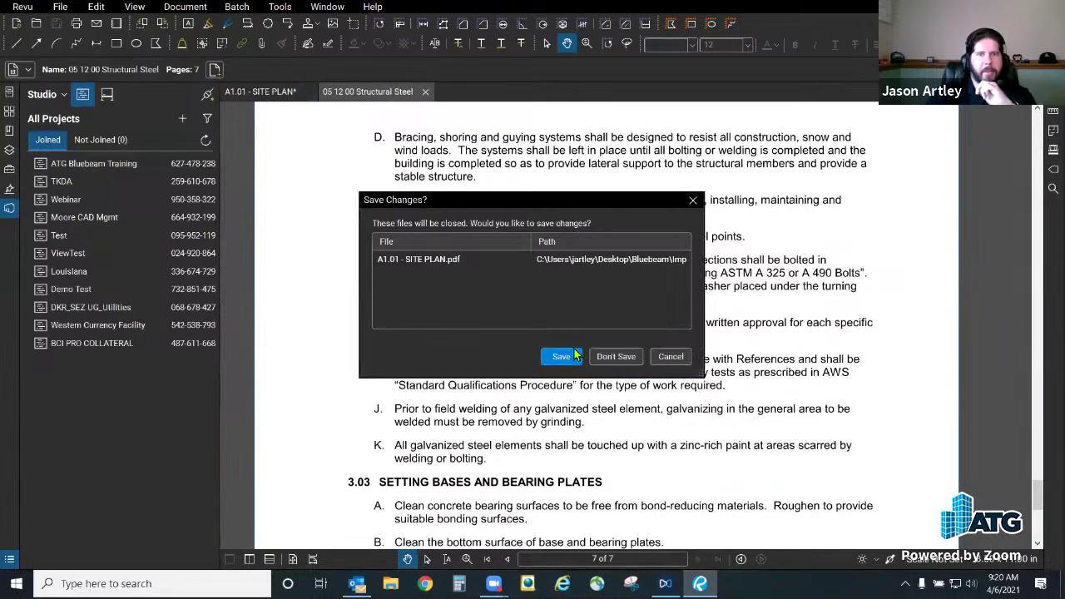
{"action": "left_click", "coordinate": [616, 355]}
{"action": "scroll", "coordinate": [443, 342], "scroll_direction": "down", "scroll_amount": 3}
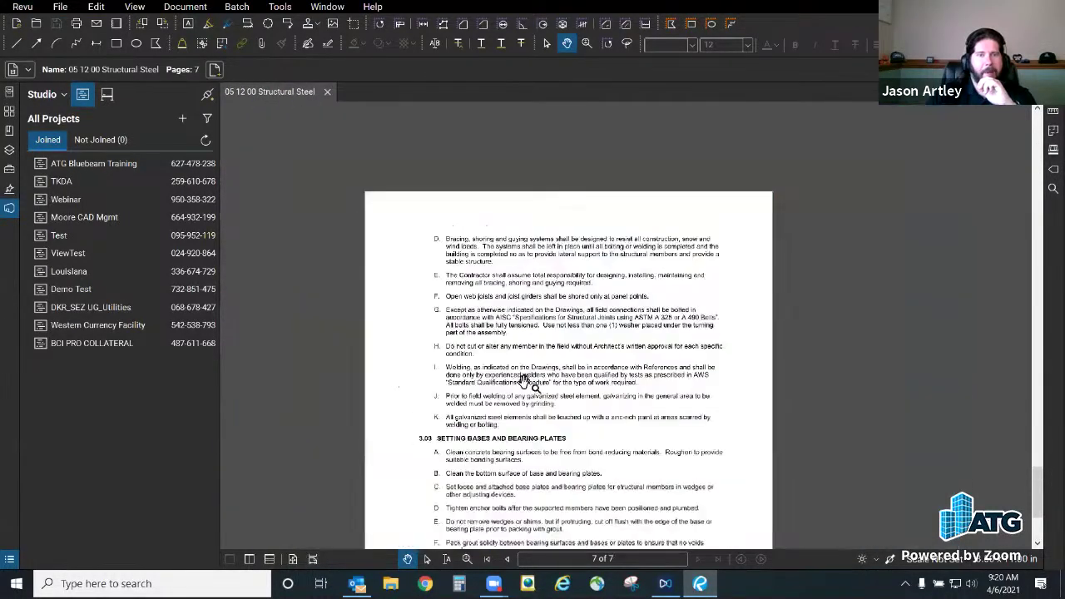
{"action": "scroll", "coordinate": [518, 475], "scroll_direction": "up", "scroll_amount": 2}
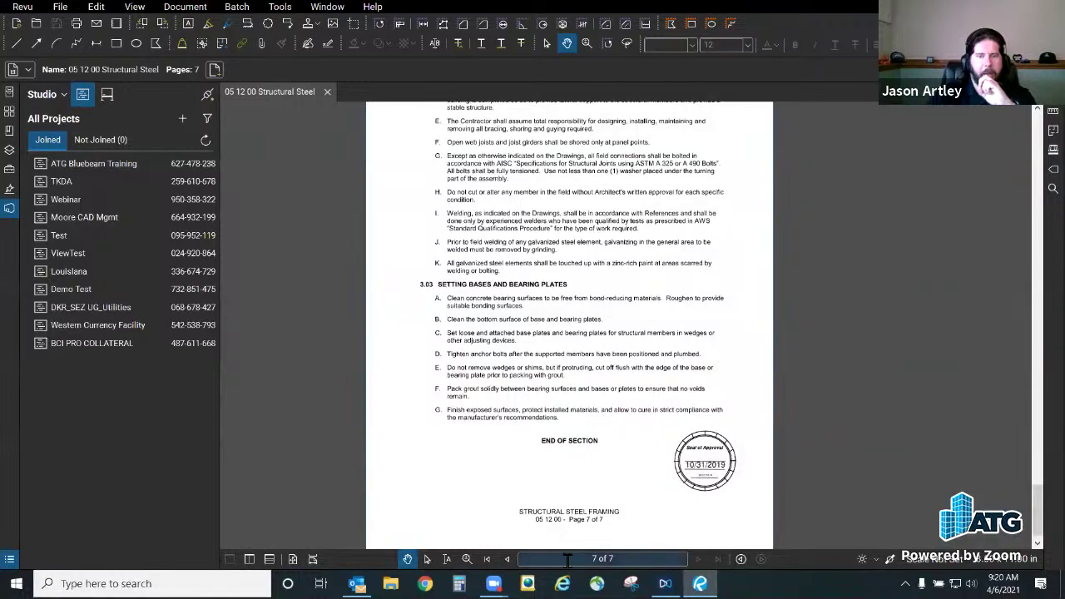
Step: Go to page 1 of the specification and read through sections 1.01 Section Includes and 1.02 Related Requirements
{"action": "left_click", "coordinate": [626, 560]}
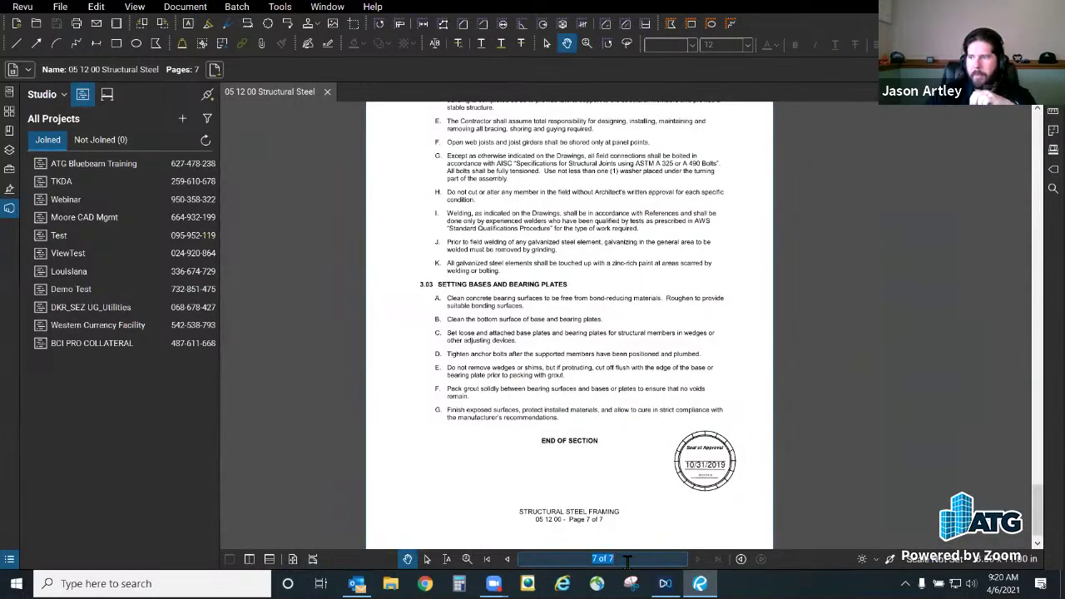
{"action": "type", "text": "1"}
{"action": "key", "text": "Return"}
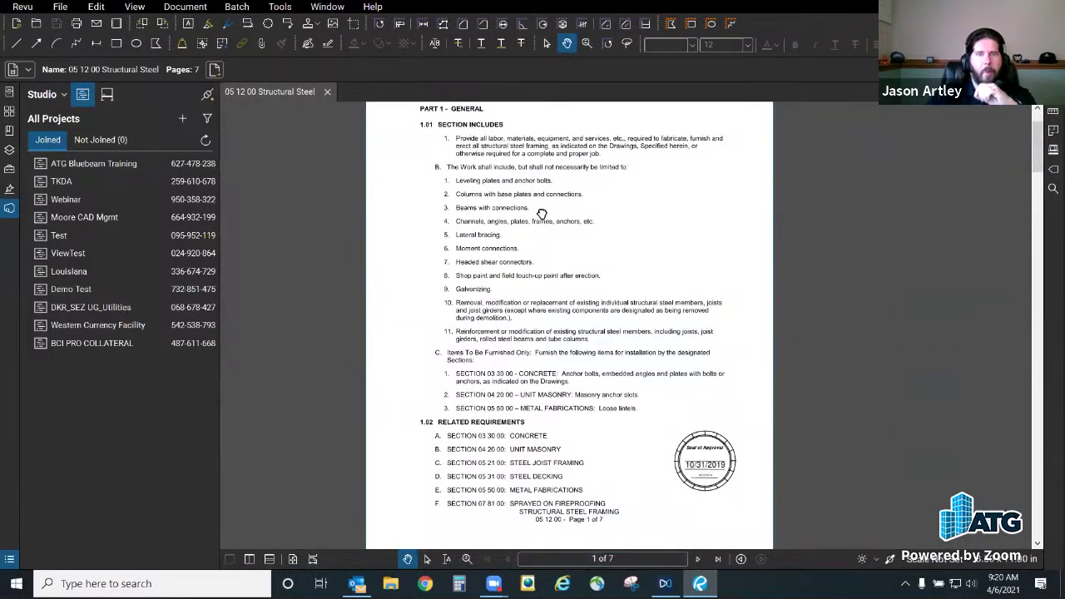
{"action": "left_click_drag", "start_coordinate": [531, 230], "coordinate": [509, 242]}
{"action": "scroll", "coordinate": [509, 241], "scroll_direction": "up", "scroll_amount": 5}
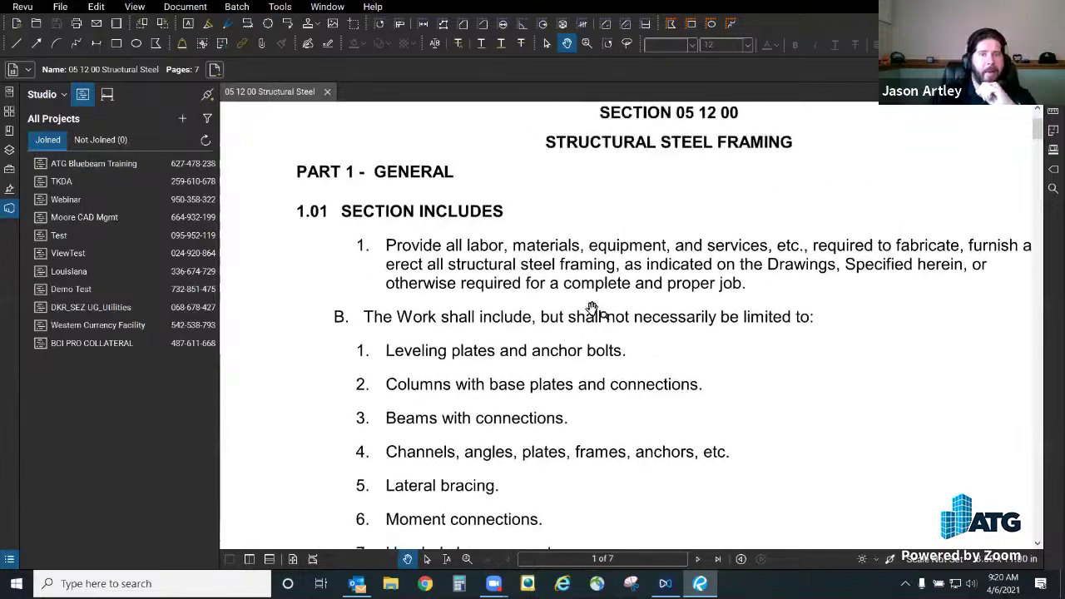
{"action": "scroll", "coordinate": [467, 243], "scroll_direction": "down", "scroll_amount": 3}
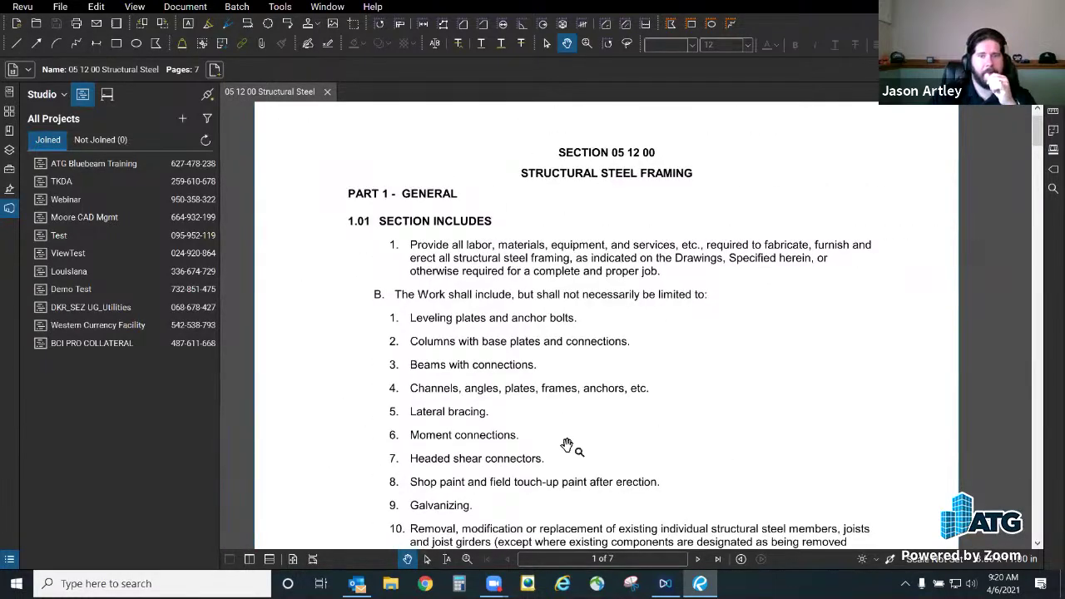
{"action": "left_click_drag", "start_coordinate": [566, 445], "coordinate": [531, 218]}
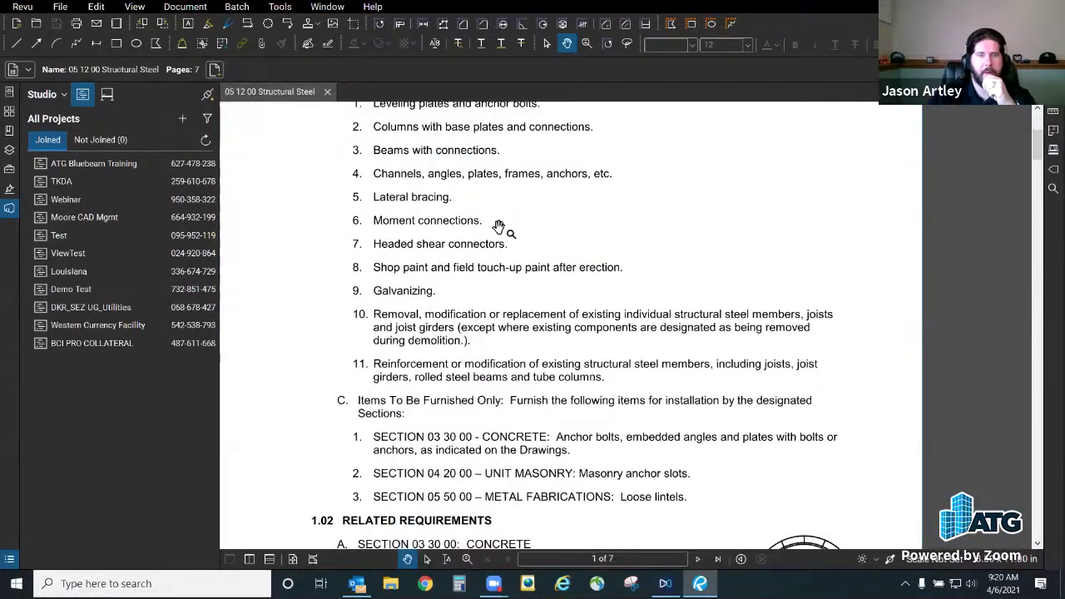
{"action": "left_click_drag", "start_coordinate": [506, 435], "coordinate": [513, 233]}
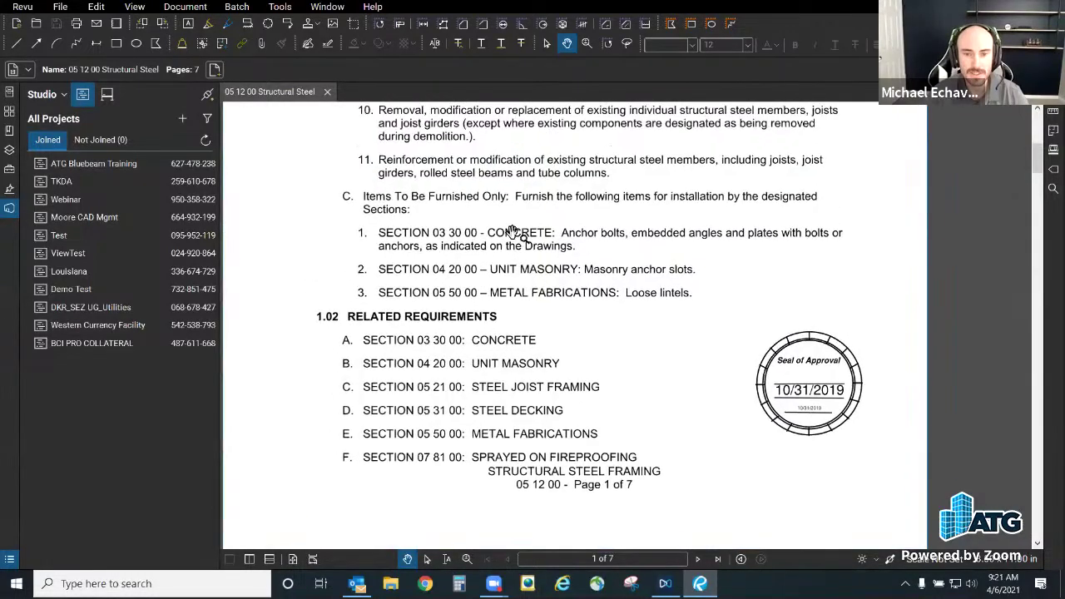
{"action": "left_click_drag", "start_coordinate": [593, 338], "coordinate": [603, 392]}
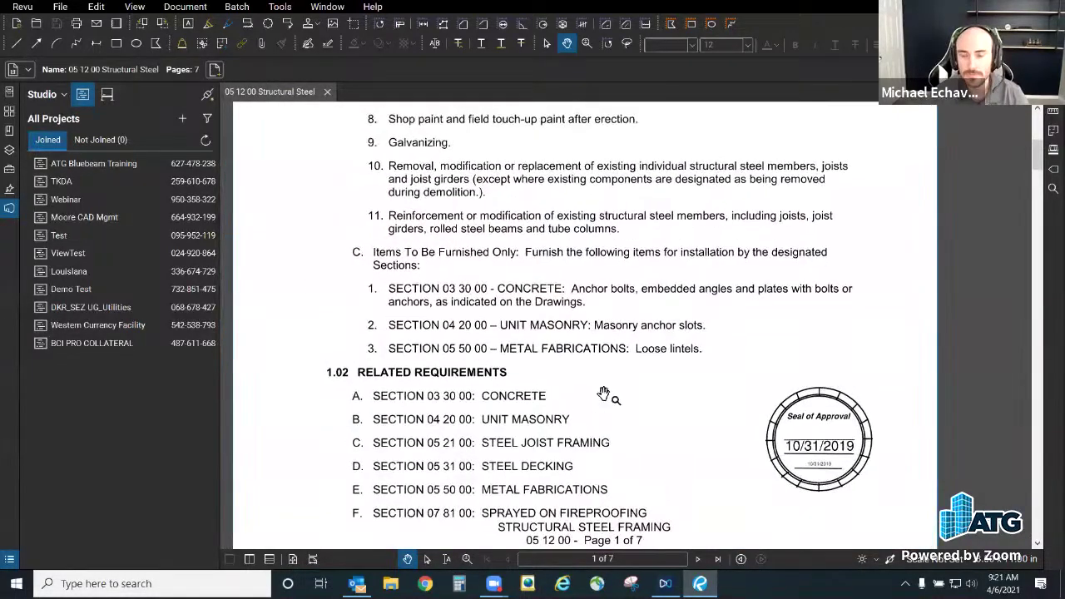
Step: Search the current page for the whole word STEEL
{"action": "left_click", "coordinate": [97, 8]}
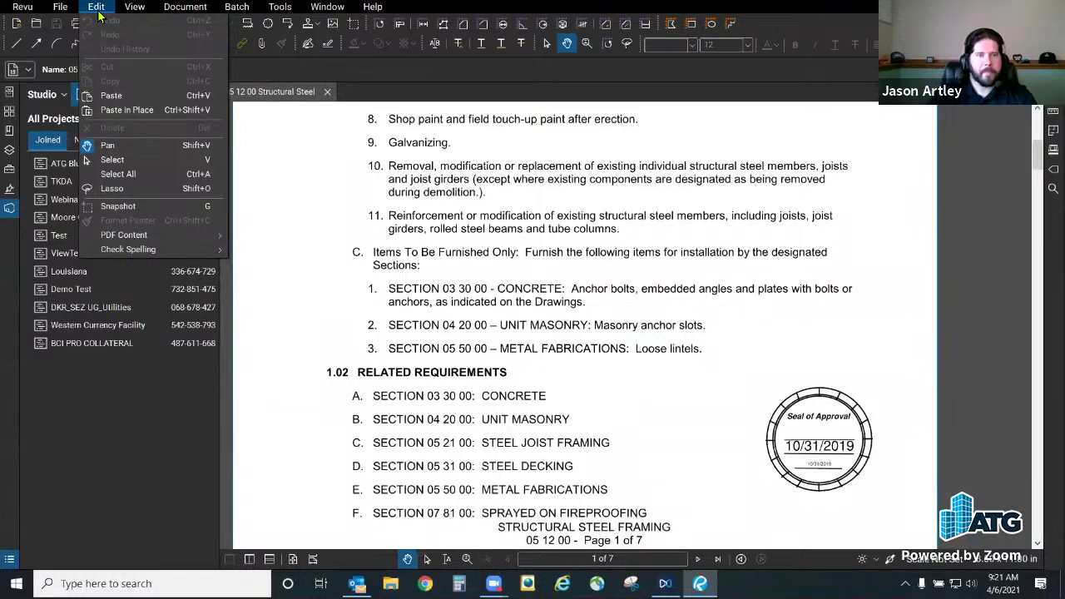
{"action": "mouse_move", "coordinate": [169, 240]}
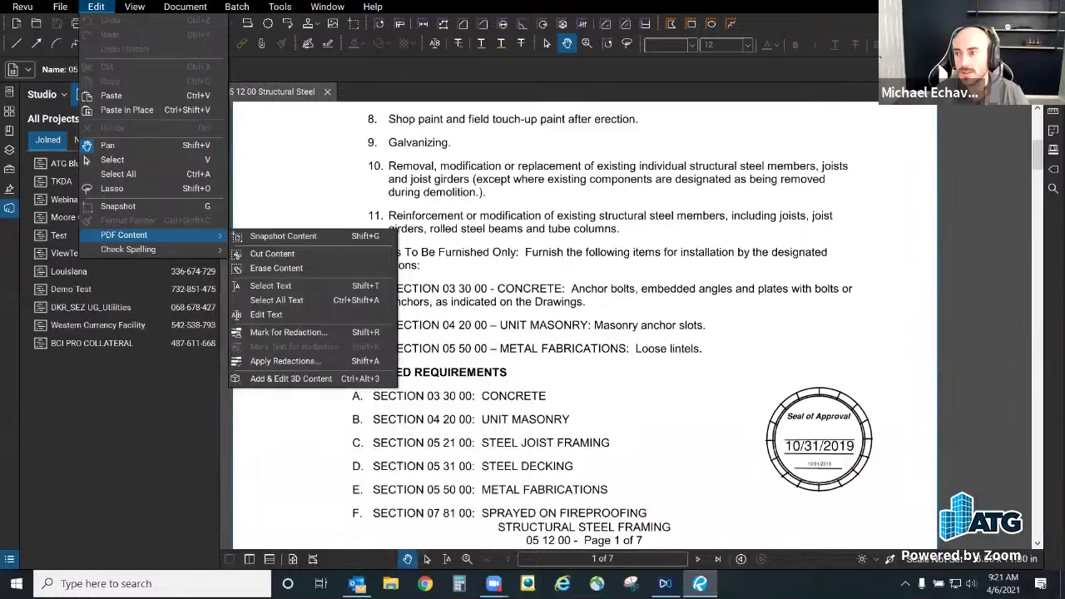
{"action": "left_click", "coordinate": [1052, 188]}
{"action": "left_click", "coordinate": [862, 92]}
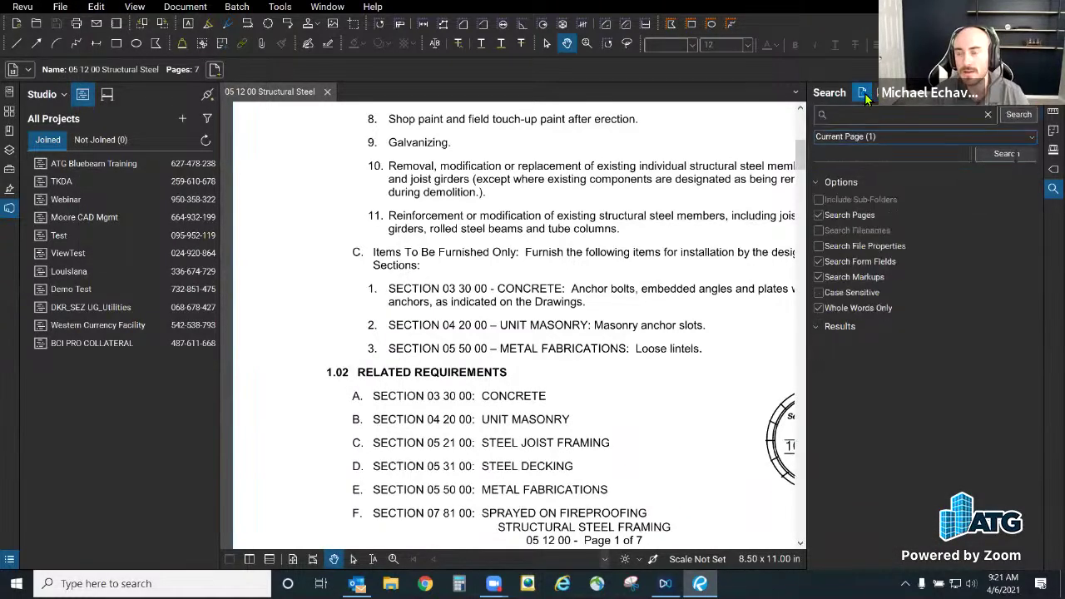
{"action": "type", "text": "STEE"}
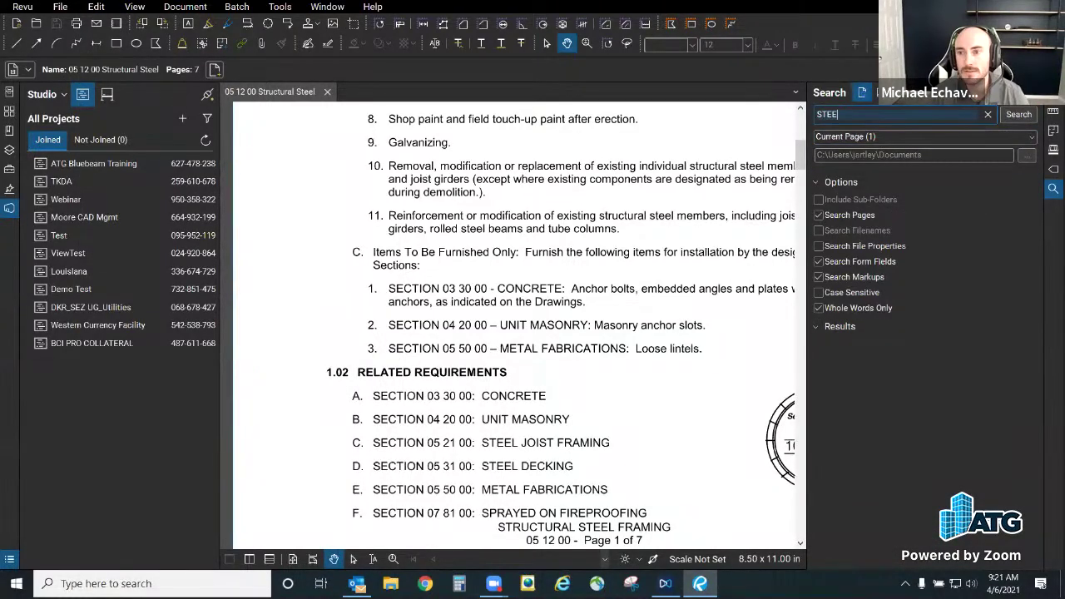
{"action": "type", "text": "L"}
{"action": "left_click", "coordinate": [1028, 119]}
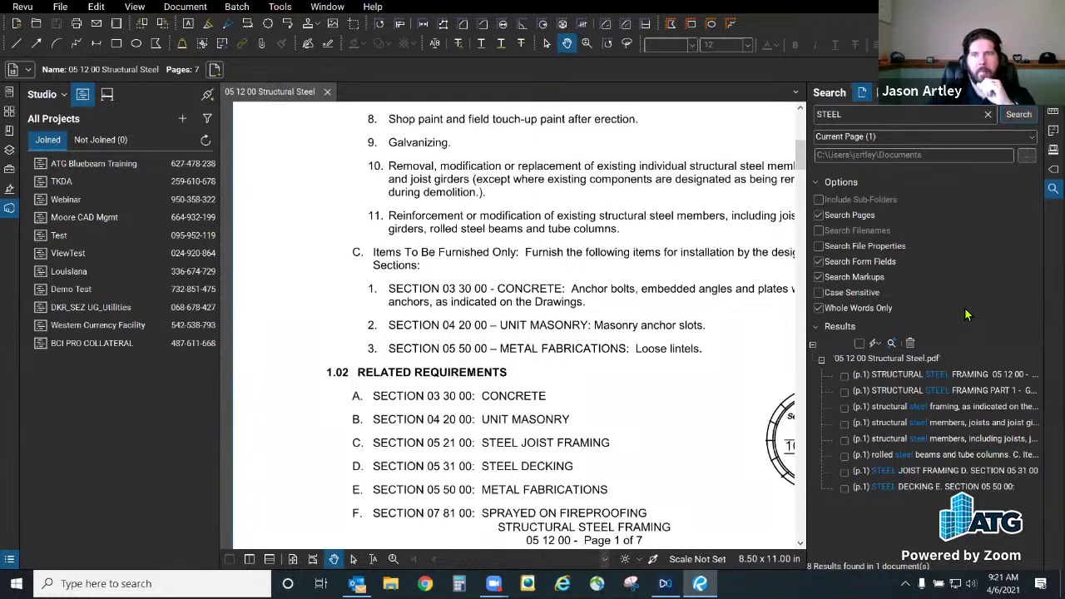
Step: Check all STEEL results and replace them with the presenter's first name in capitals, skipping text whose font is not editable
{"action": "left_click", "coordinate": [860, 345]}
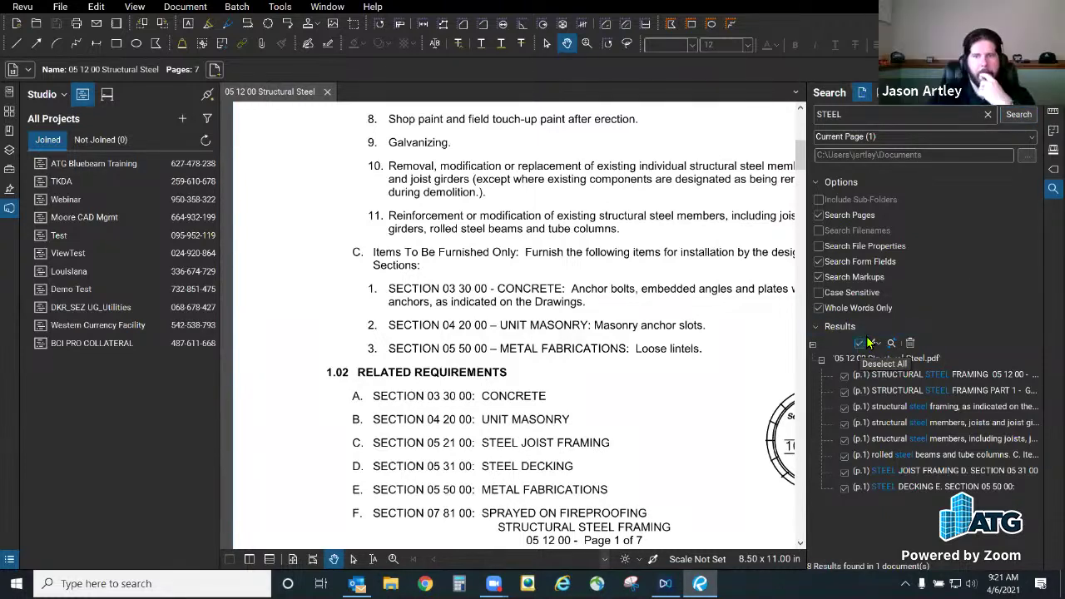
{"action": "left_click", "coordinate": [879, 343]}
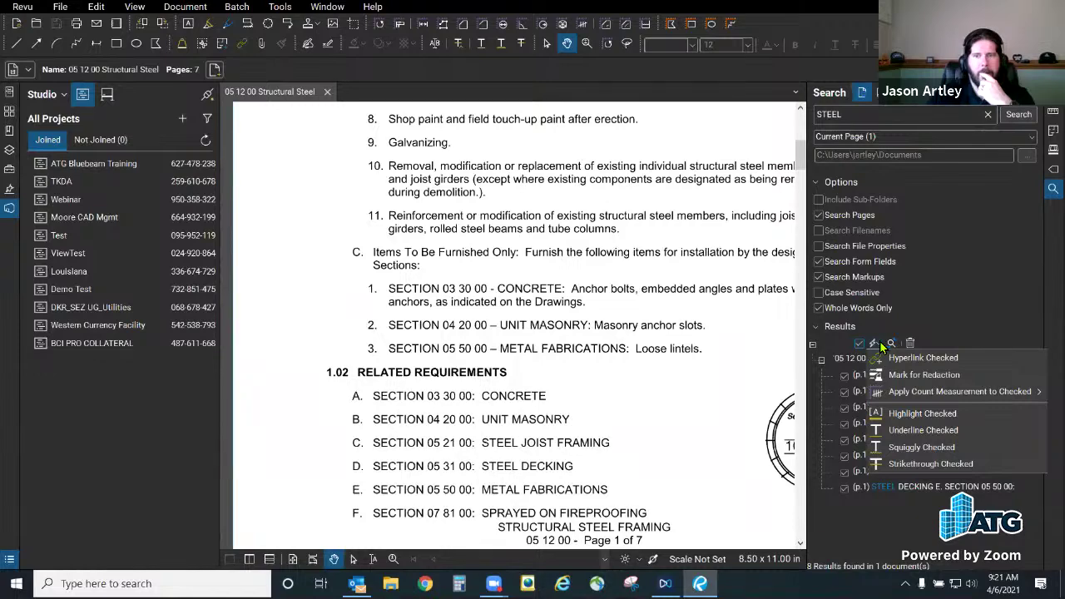
{"action": "left_click", "coordinate": [993, 327]}
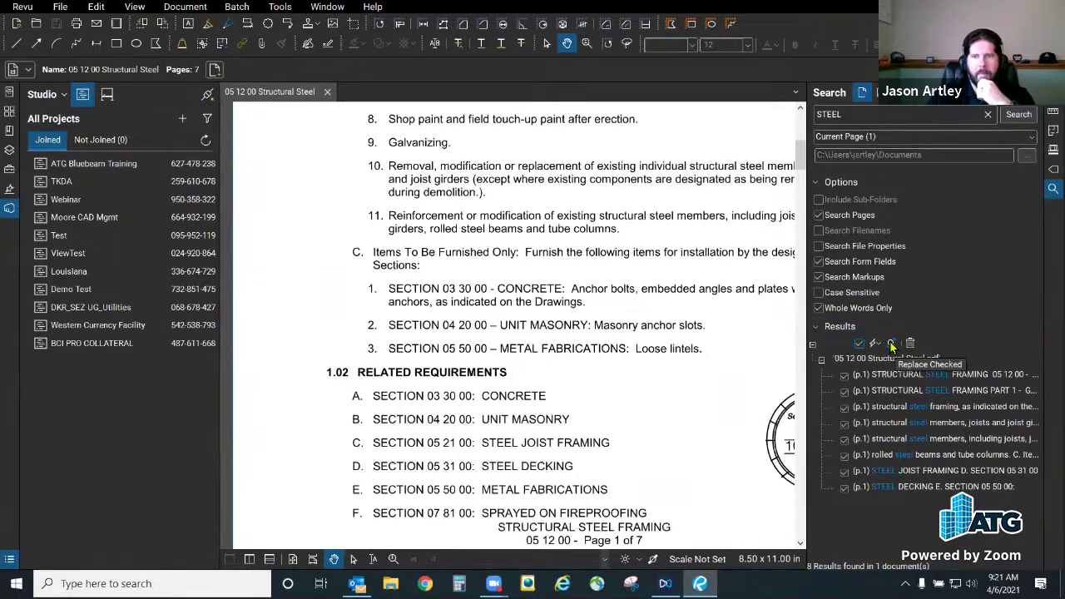
{"action": "left_click", "coordinate": [892, 344]}
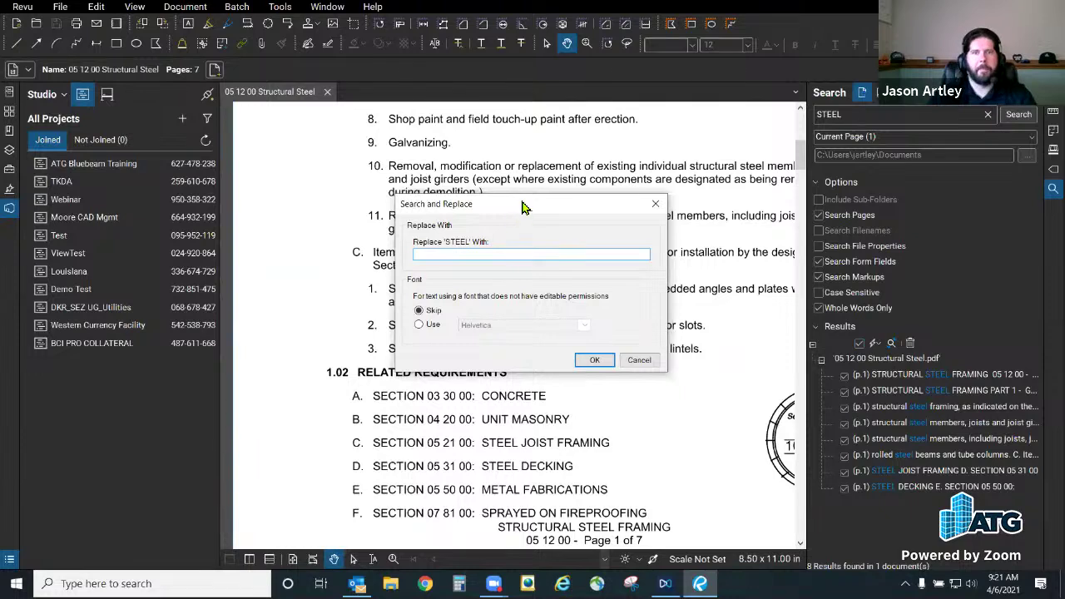
{"action": "left_click_drag", "start_coordinate": [524, 207], "coordinate": [576, 207]}
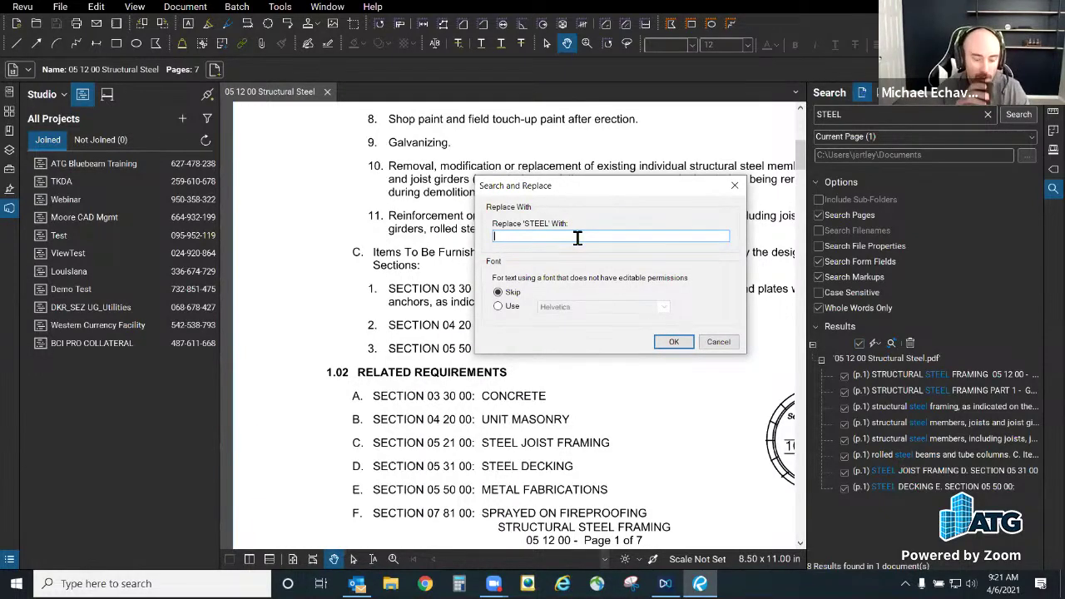
{"action": "type", "text": "JASON"}
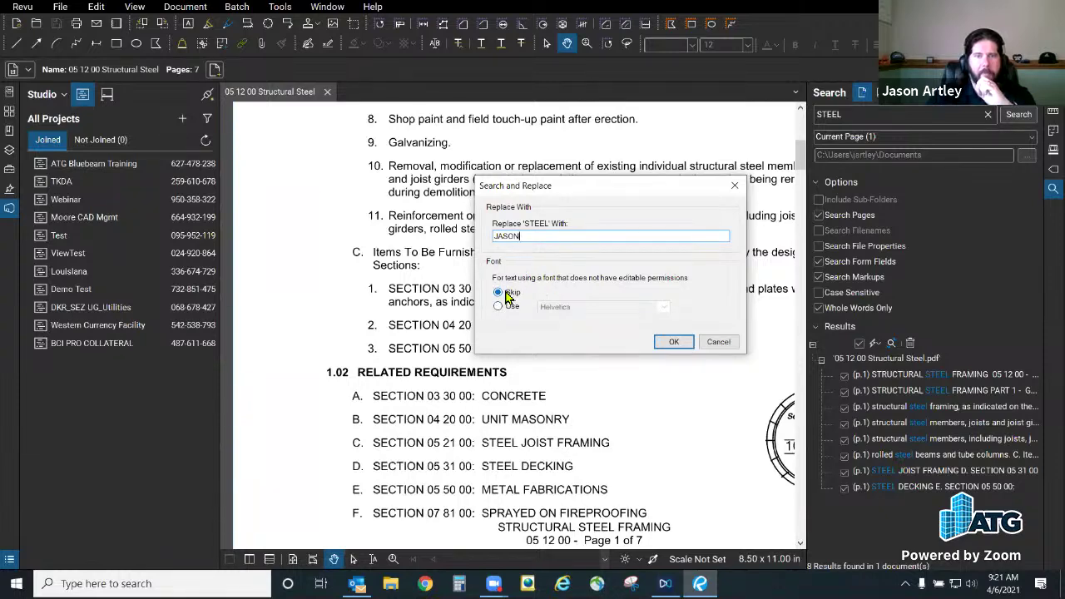
{"action": "left_click", "coordinate": [674, 342]}
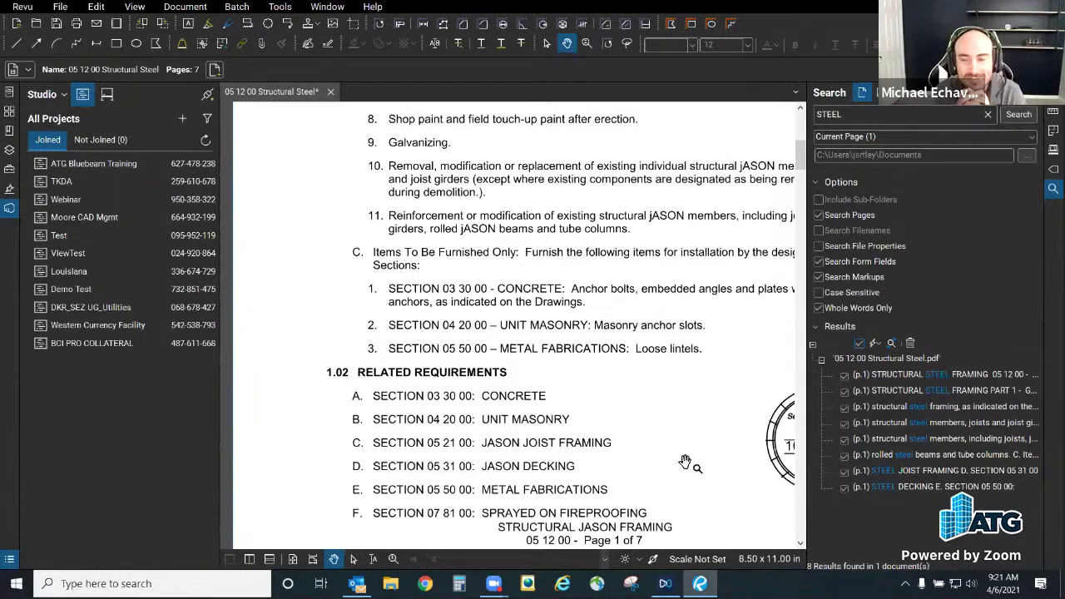
Step: Examine the replaced words across page 1, from the section heading to the related requirements list, checking their capitalization
{"action": "scroll", "coordinate": [574, 403], "scroll_direction": "down", "scroll_amount": 3}
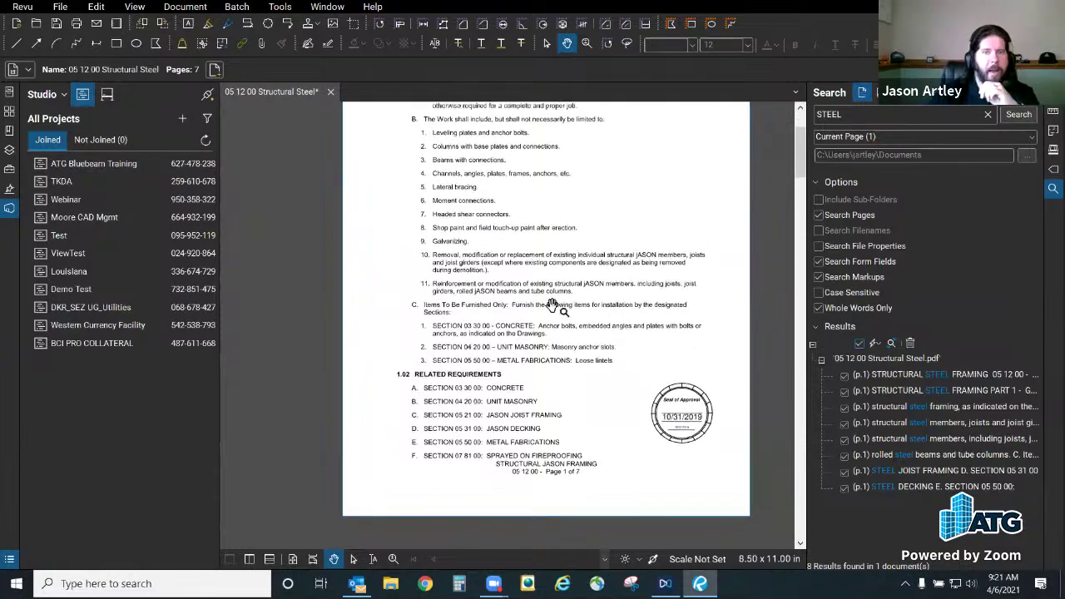
{"action": "scroll", "coordinate": [525, 366], "scroll_direction": "up", "scroll_amount": 4}
{"action": "scroll", "coordinate": [524, 366], "scroll_direction": "up", "scroll_amount": 3}
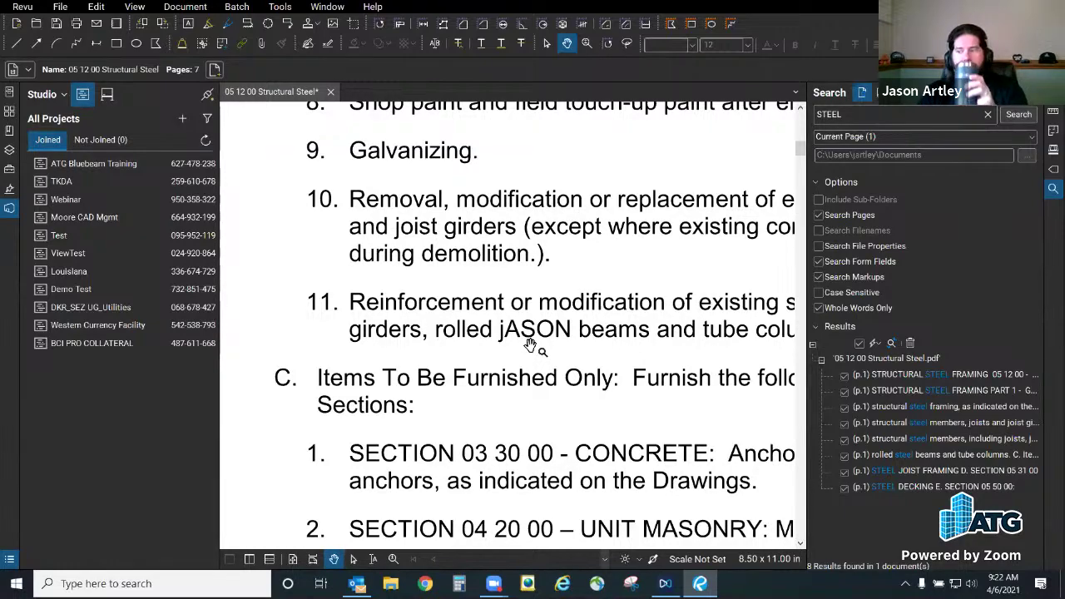
{"action": "scroll", "coordinate": [499, 366], "scroll_direction": "down", "scroll_amount": 4}
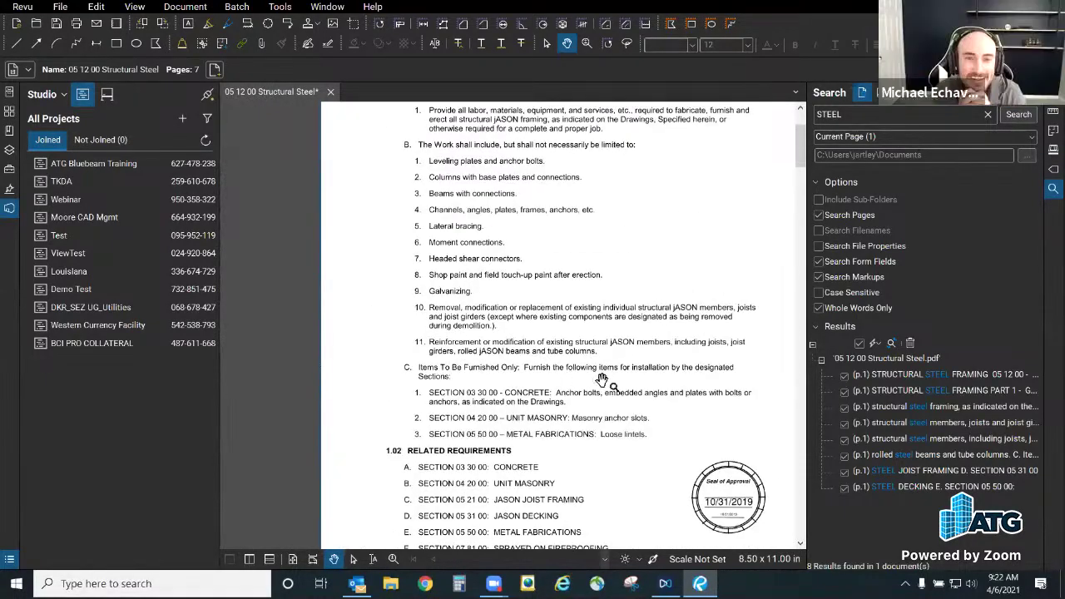
{"action": "scroll", "coordinate": [574, 374], "scroll_direction": "down", "scroll_amount": 1}
{"action": "scroll", "coordinate": [529, 304], "scroll_direction": "up", "scroll_amount": 2}
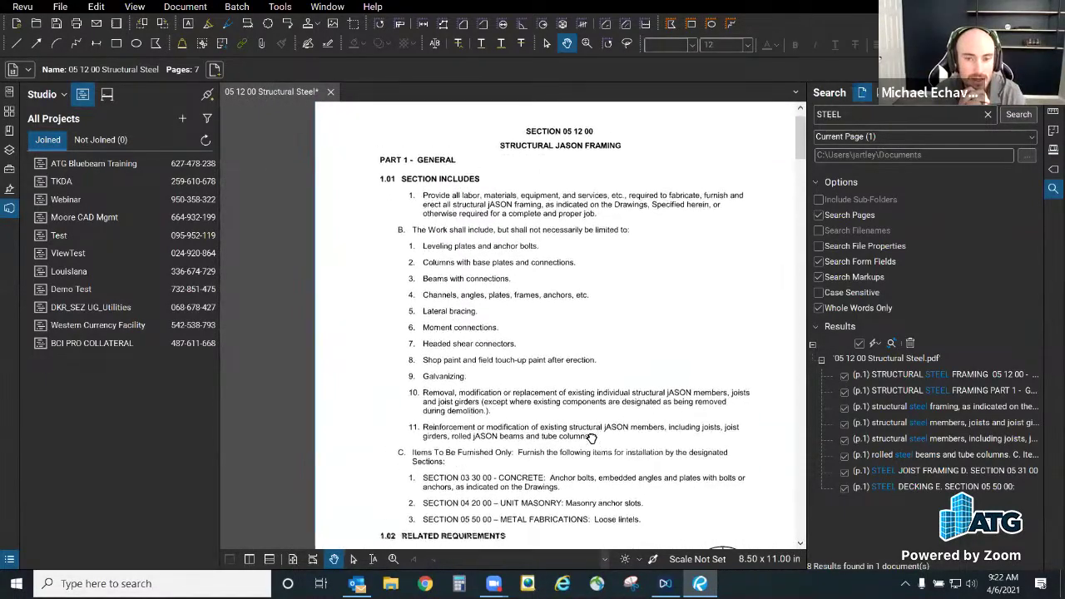
{"action": "scroll", "coordinate": [454, 228], "scroll_direction": "up", "scroll_amount": 3}
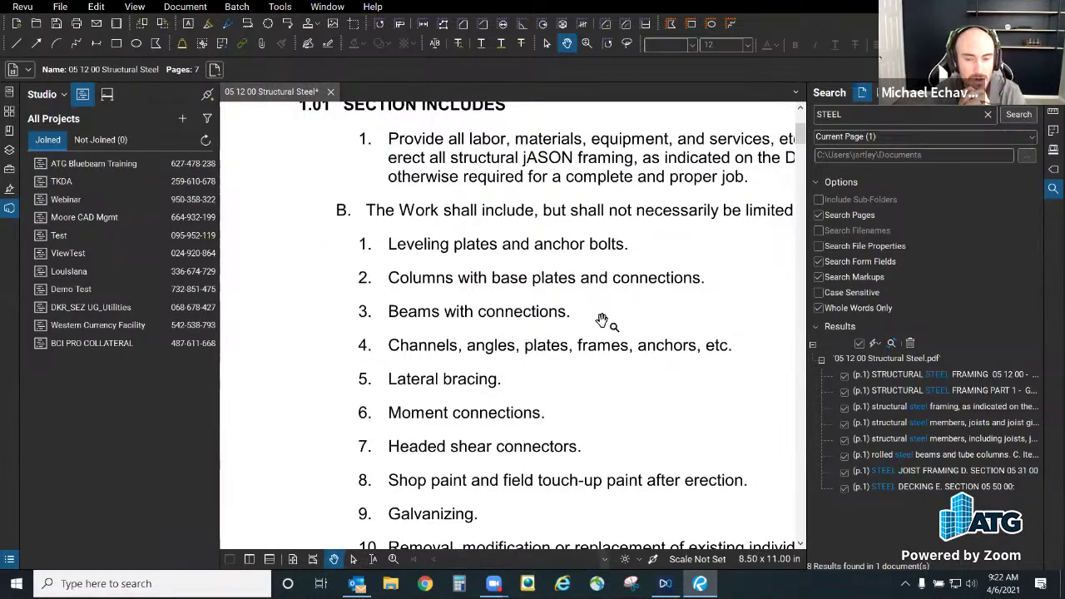
{"action": "left_click_drag", "start_coordinate": [566, 392], "coordinate": [615, 280]}
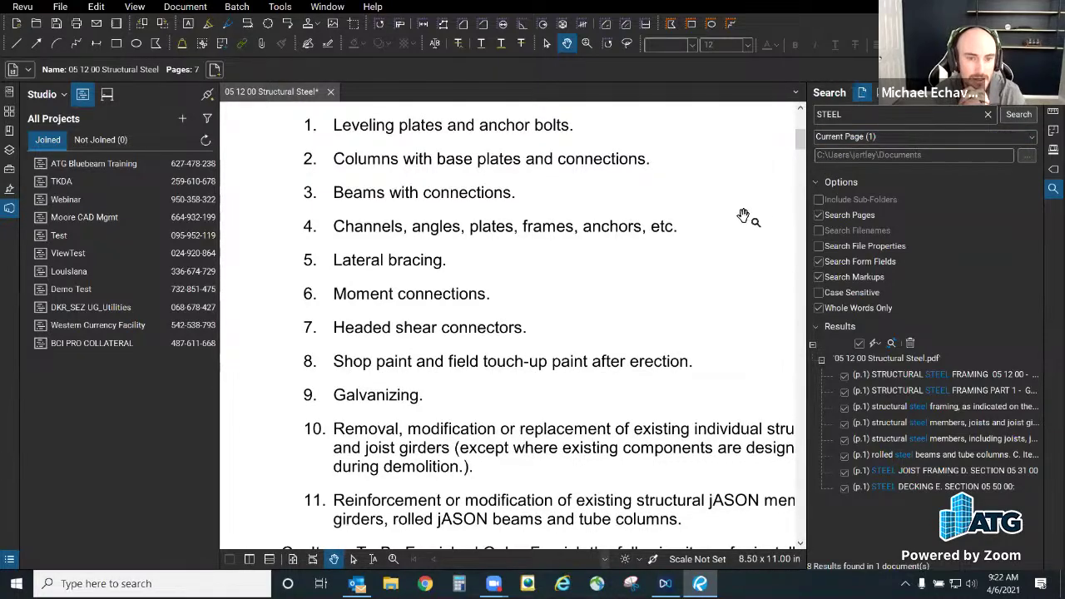
{"action": "left_click_drag", "start_coordinate": [618, 218], "coordinate": [642, 485]}
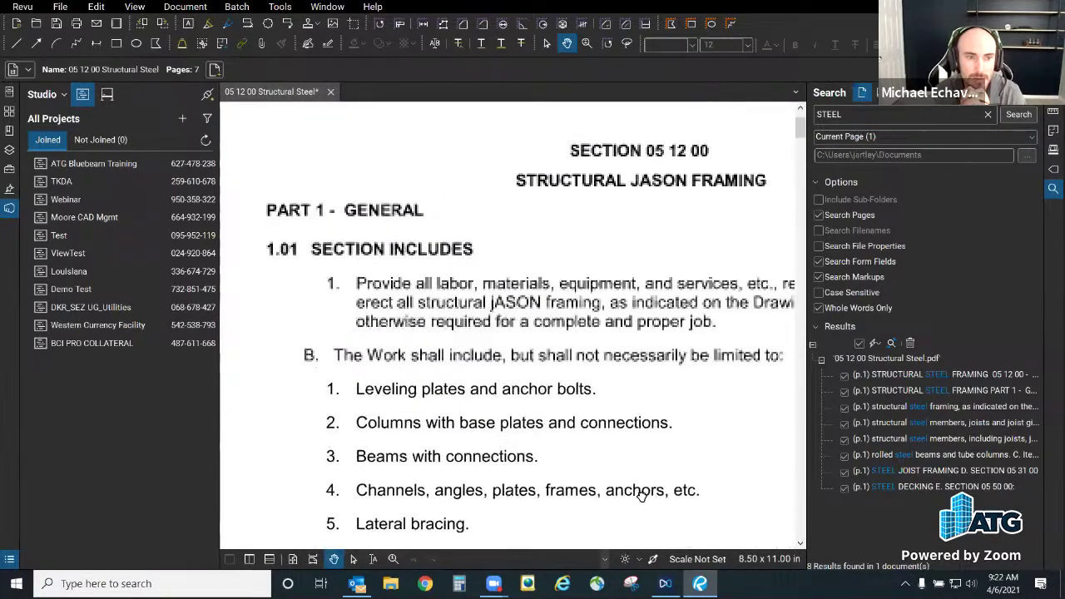
Step: Search the current page for the capitalized first name that was inserted in place of STEEL
{"action": "left_click", "coordinate": [891, 344]}
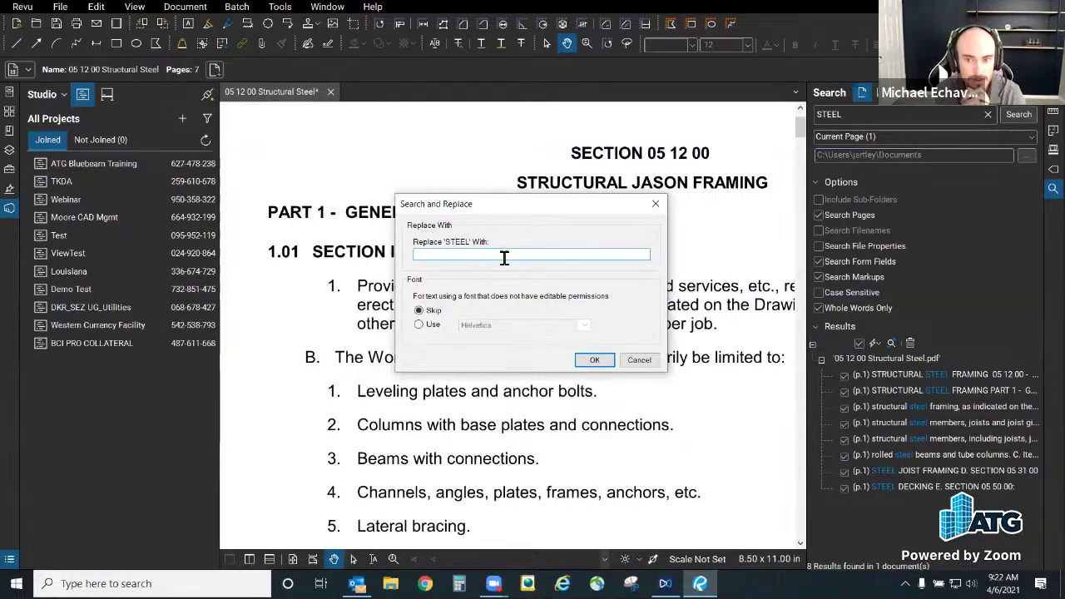
{"action": "left_click", "coordinate": [638, 360]}
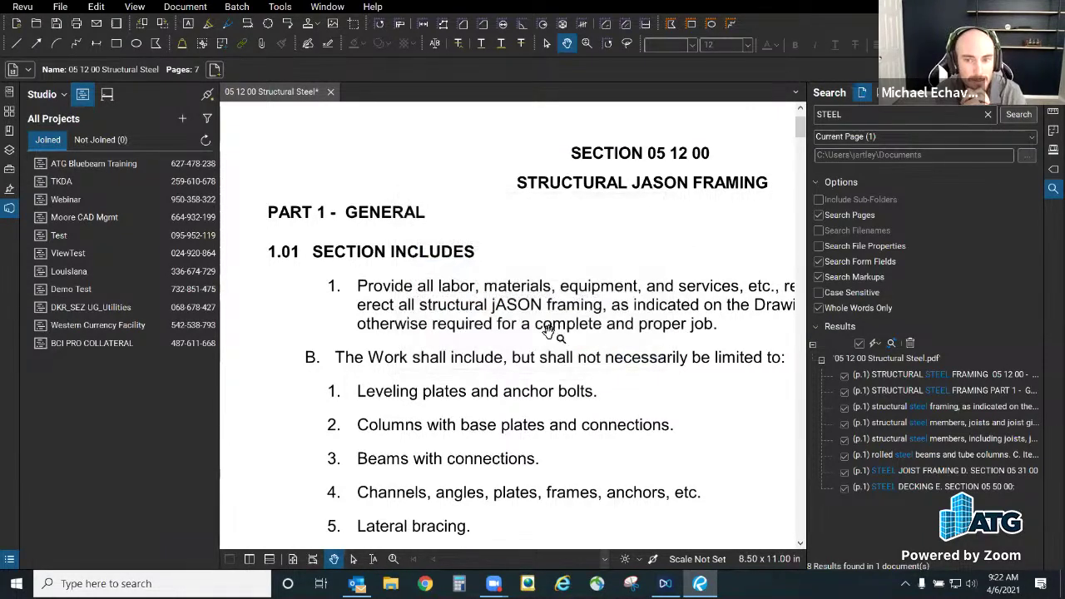
{"action": "left_click_drag", "start_coordinate": [877, 112], "coordinate": [803, 115]}
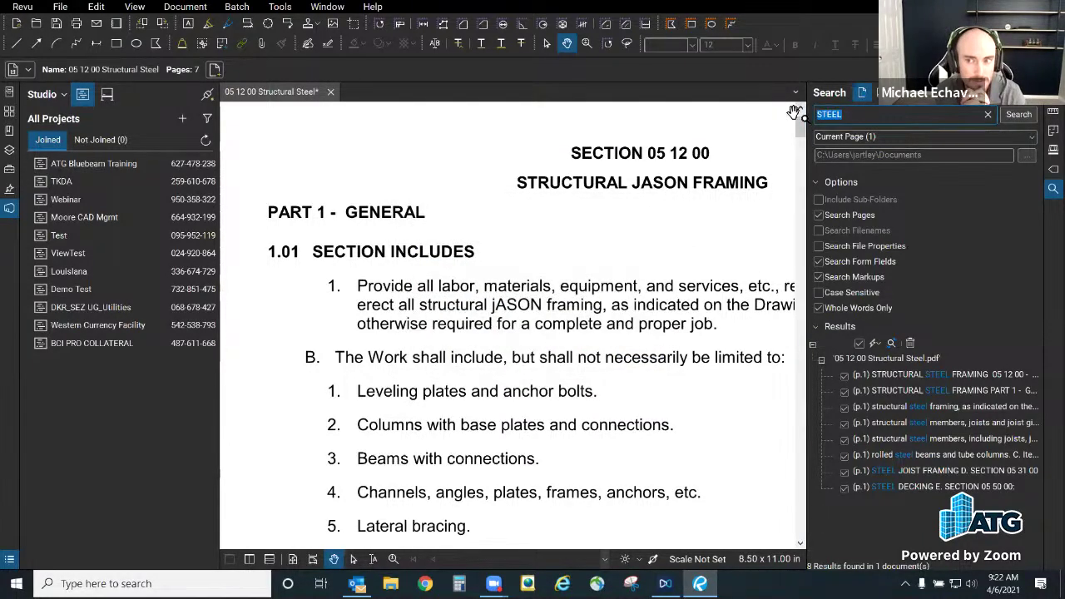
{"action": "type", "text": "JASON"}
{"action": "key", "text": "Return"}
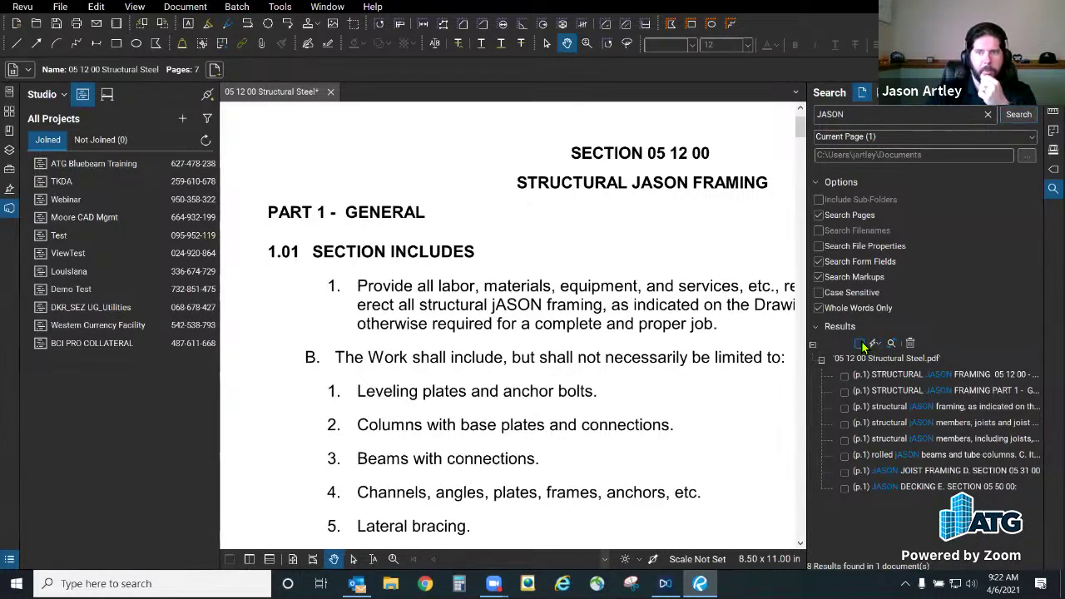
Step: Check all results for the first name, replace them with its lowercase spelling, and review the changed text on page 1
{"action": "left_click", "coordinate": [859, 343]}
{"action": "left_click", "coordinate": [875, 342]}
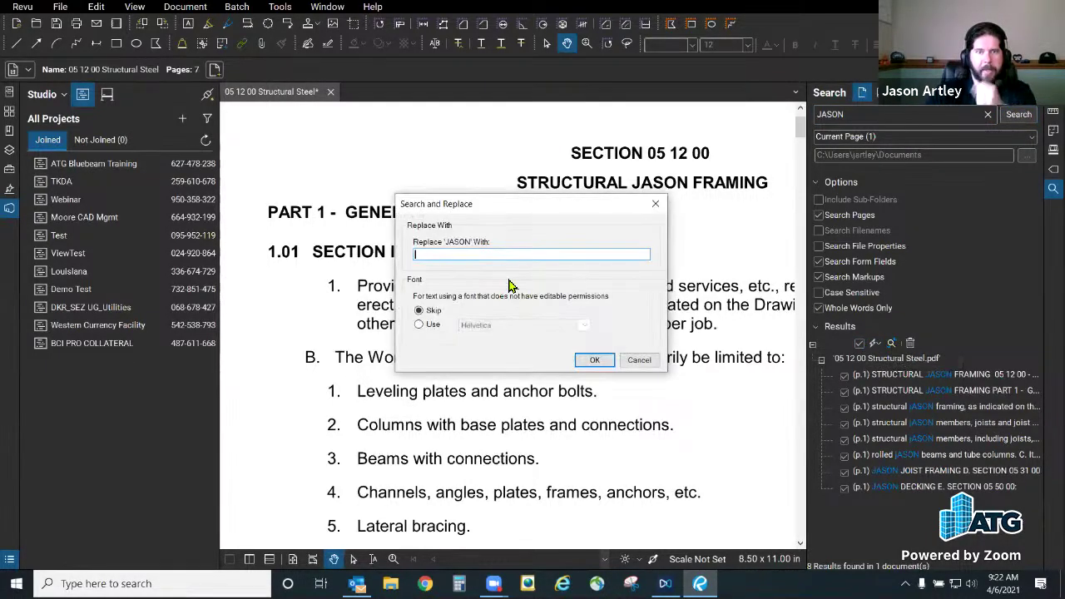
{"action": "type", "text": "jason"}
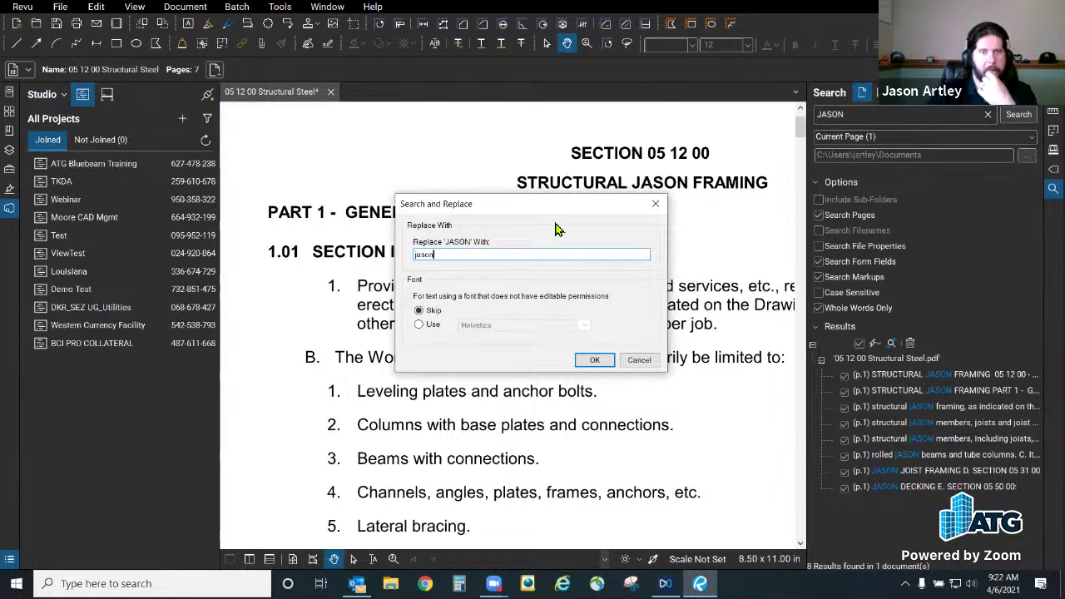
{"action": "left_click", "coordinate": [594, 359]}
{"action": "scroll", "coordinate": [480, 308], "scroll_direction": "down", "scroll_amount": 5}
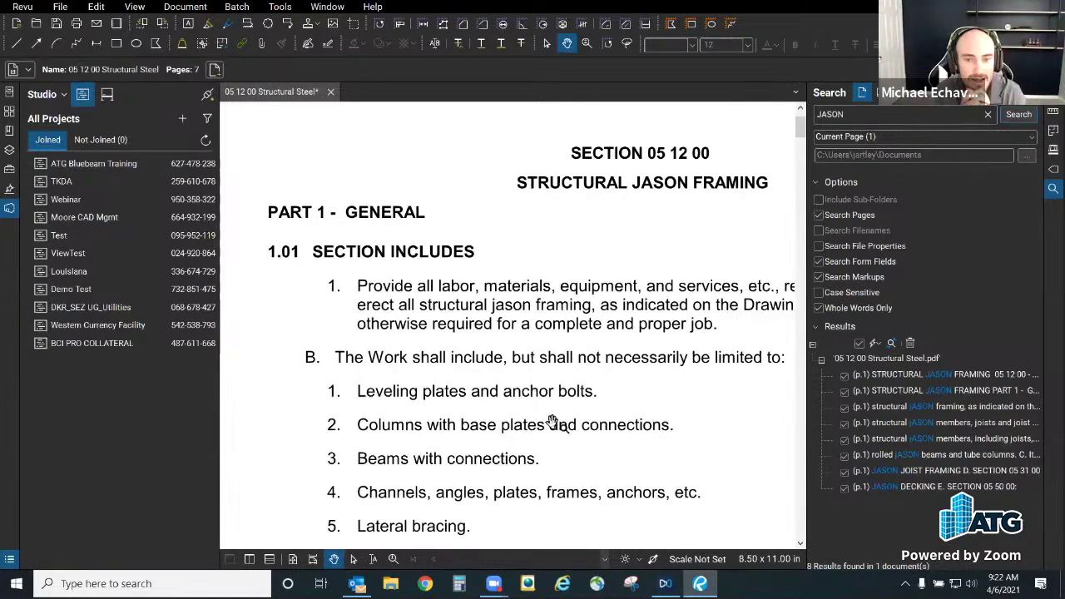
{"action": "scroll", "coordinate": [526, 327], "scroll_direction": "down", "scroll_amount": 5}
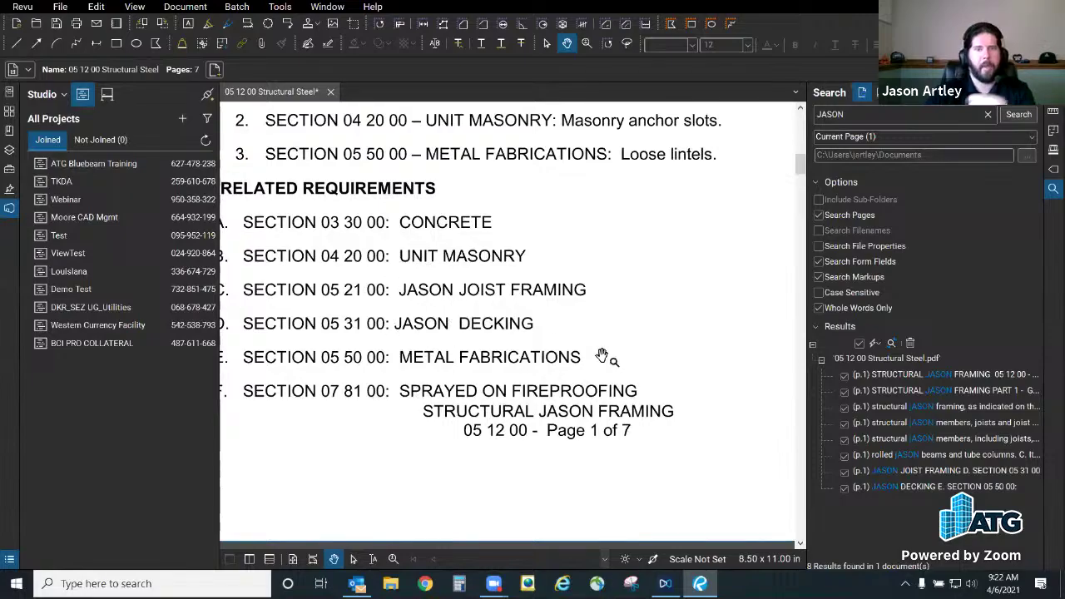
{"action": "scroll", "coordinate": [601, 356], "scroll_direction": "up", "scroll_amount": 5}
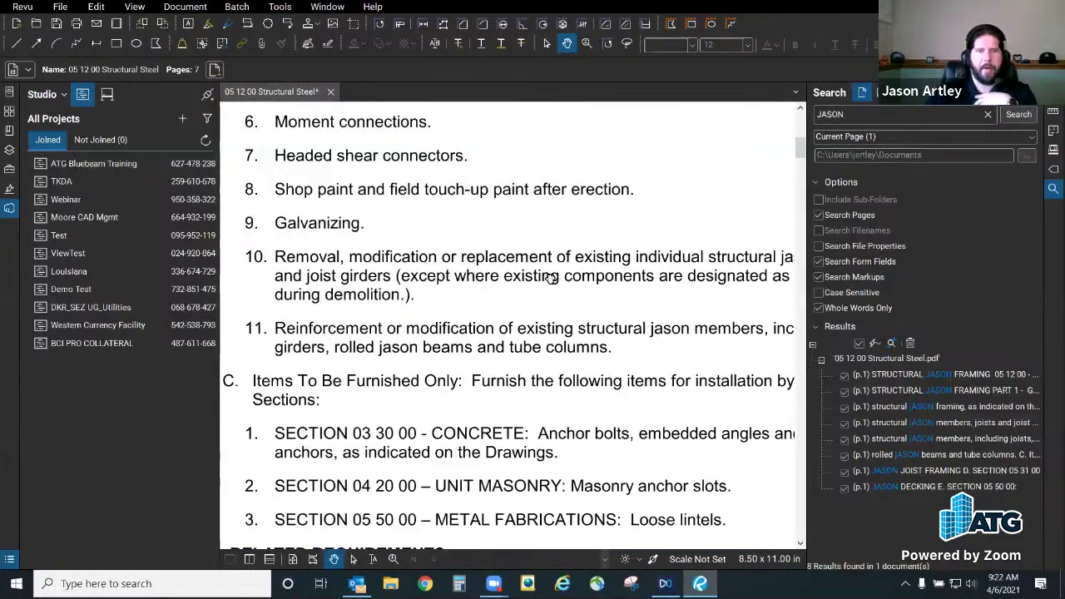
Step: Review page 1 of the specification with its replaced words and look over the file formats available for export
{"action": "scroll", "coordinate": [551, 277], "scroll_direction": "up", "scroll_amount": 2}
{"action": "scroll", "coordinate": [583, 307], "scroll_direction": "left", "scroll_amount": 2}
{"action": "scroll", "coordinate": [657, 313], "scroll_direction": "down", "scroll_amount": 5}
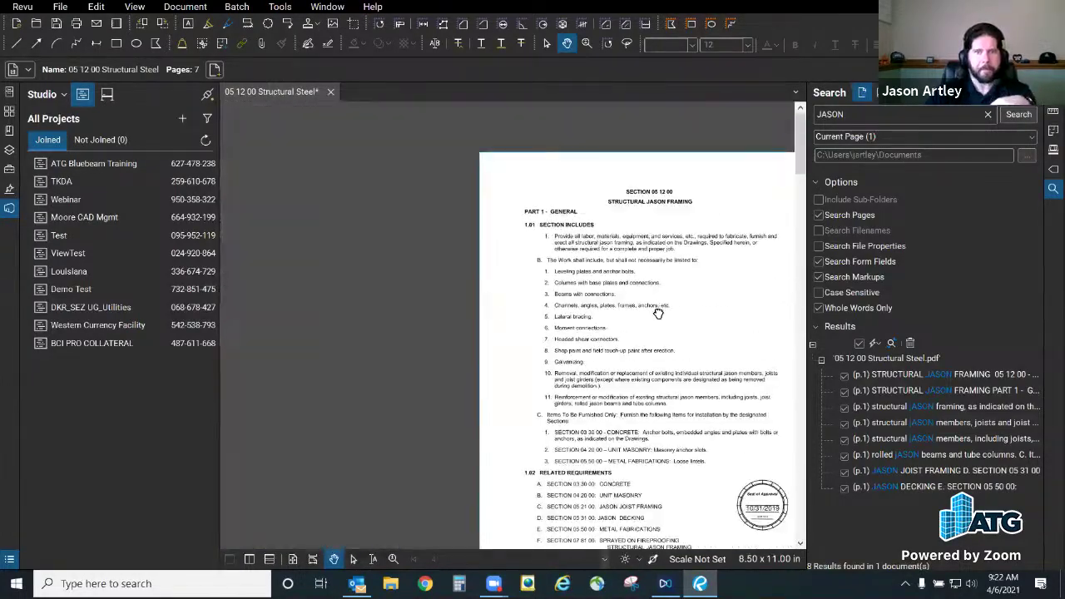
{"action": "scroll", "coordinate": [657, 313], "scroll_direction": "up", "scroll_amount": 2}
{"action": "scroll", "coordinate": [470, 350], "scroll_direction": "down", "scroll_amount": 1}
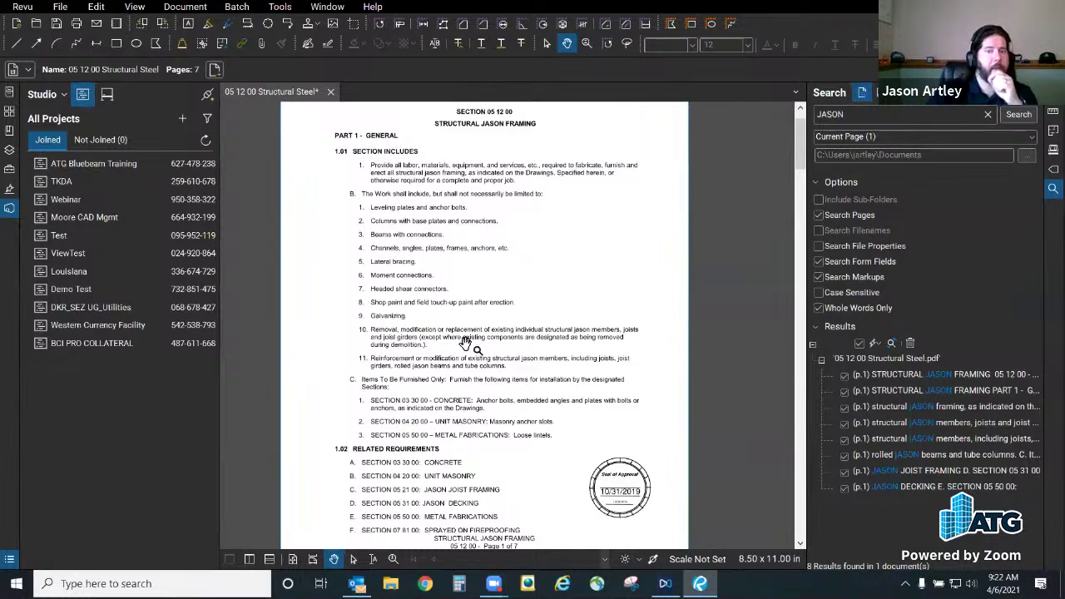
{"action": "left_click", "coordinate": [59, 7]}
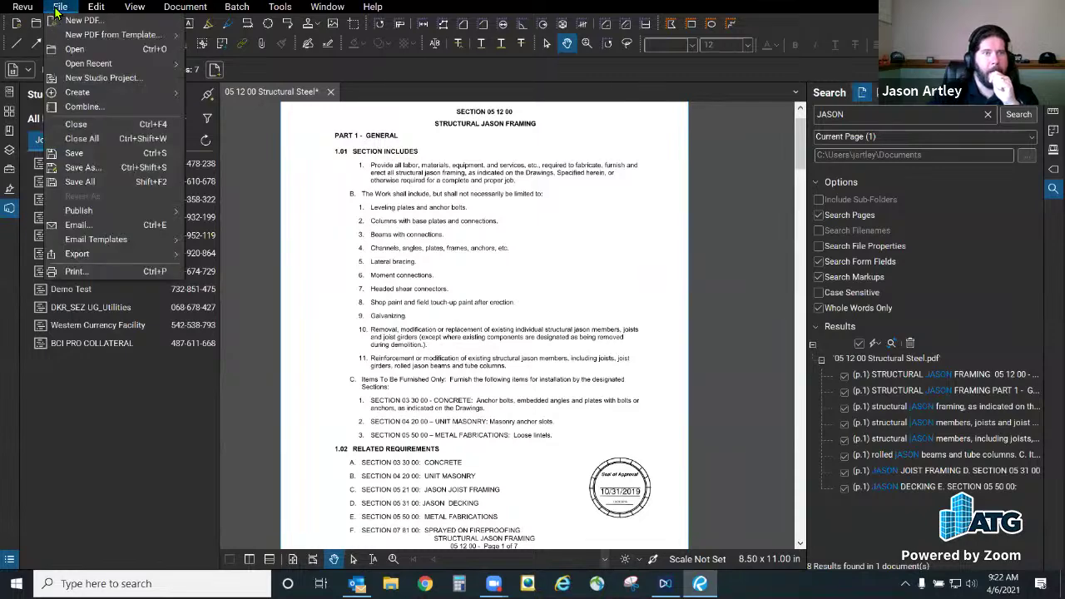
{"action": "mouse_move", "coordinate": [107, 262]}
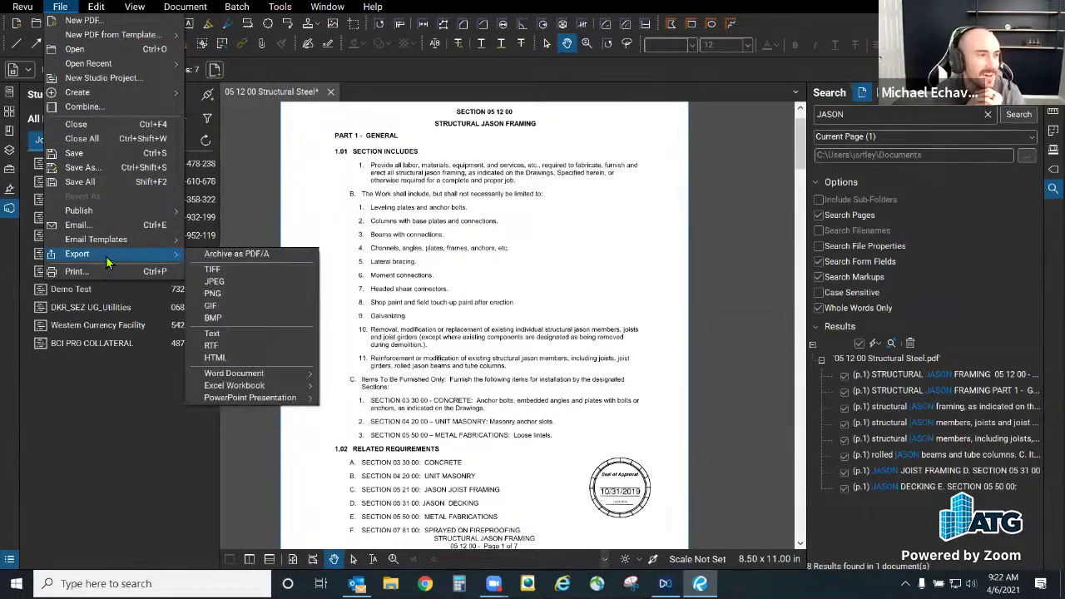
{"action": "left_click", "coordinate": [541, 258]}
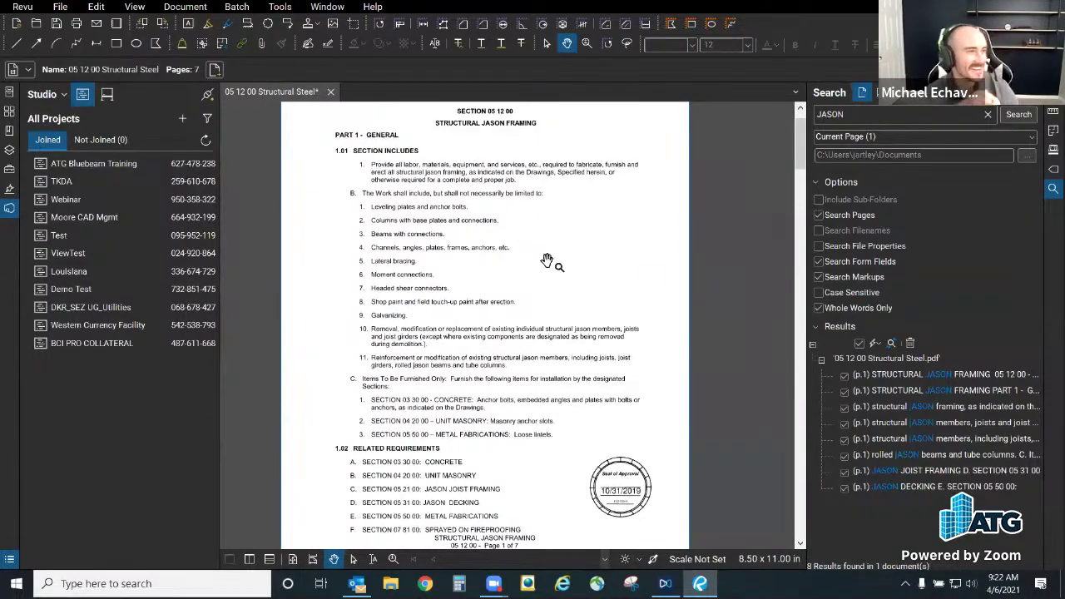
{"action": "left_click_drag", "start_coordinate": [552, 261], "coordinate": [578, 277]}
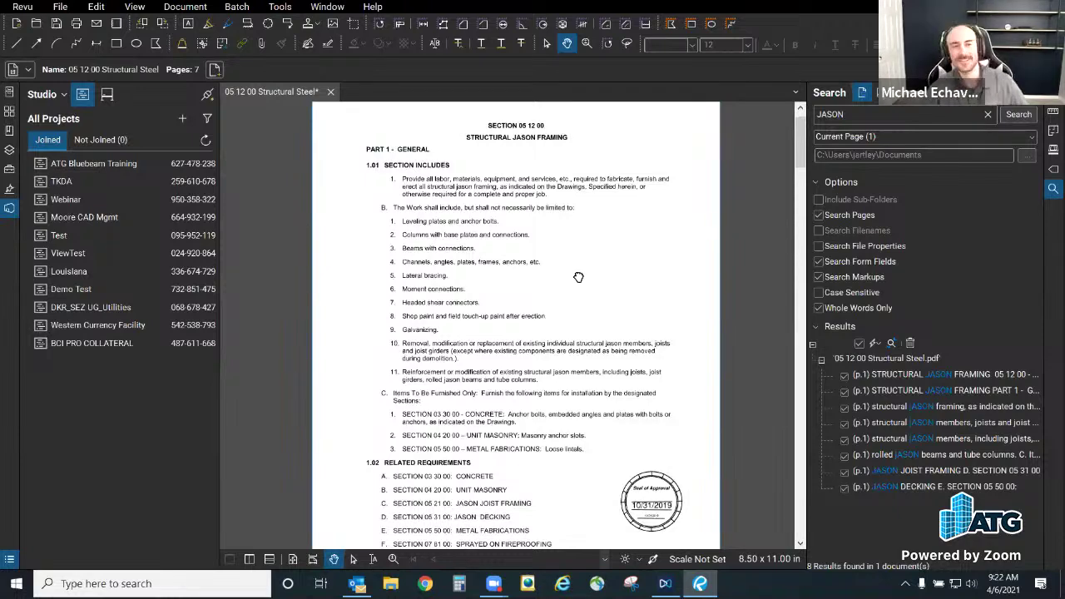
Step: Export the entire specification as a Word document, replacing Steel in the file name with the presenter's first name
{"action": "left_click", "coordinate": [60, 7]}
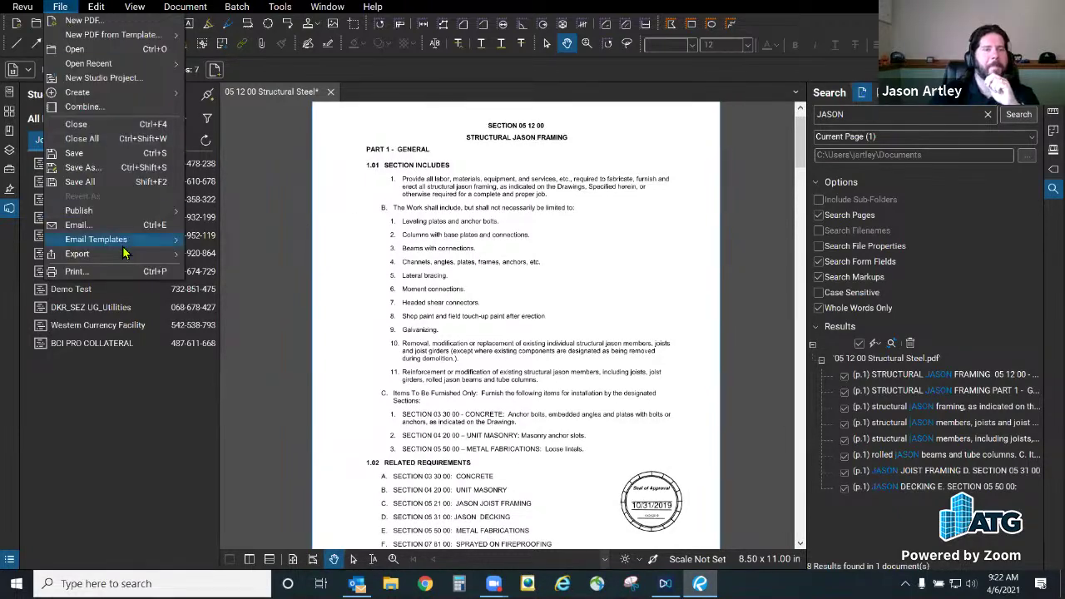
{"action": "mouse_move", "coordinate": [123, 247]}
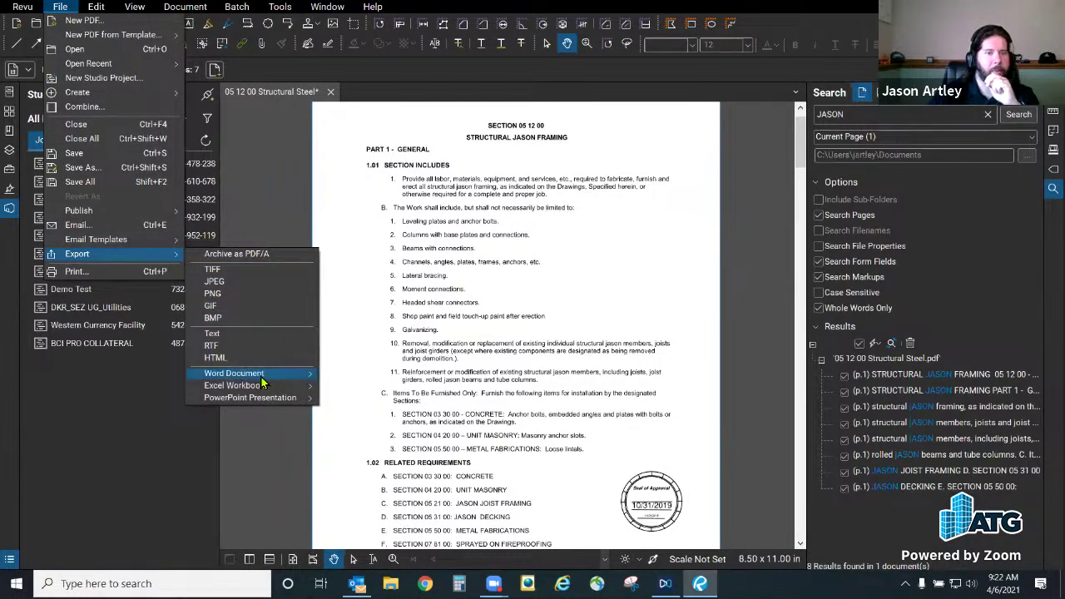
{"action": "mouse_move", "coordinate": [266, 380]}
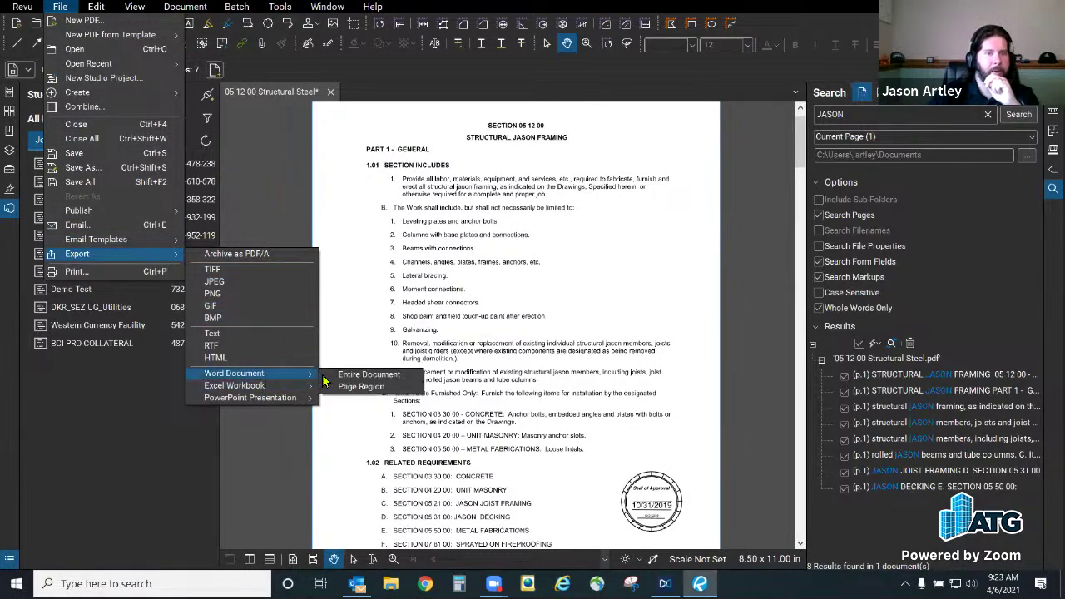
{"action": "left_click", "coordinate": [408, 377]}
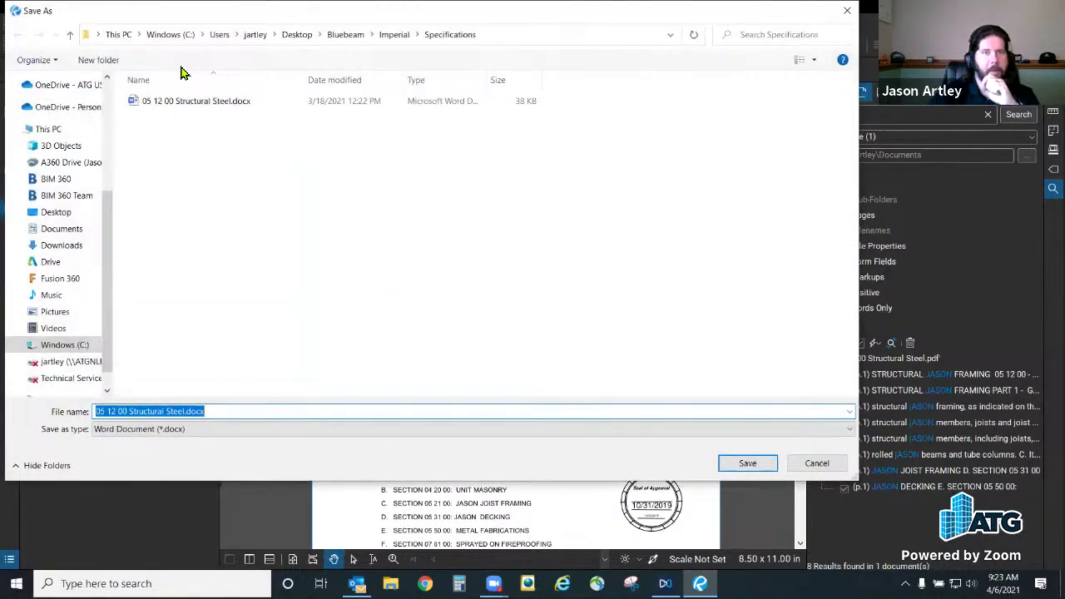
{"action": "left_click", "coordinate": [182, 411]}
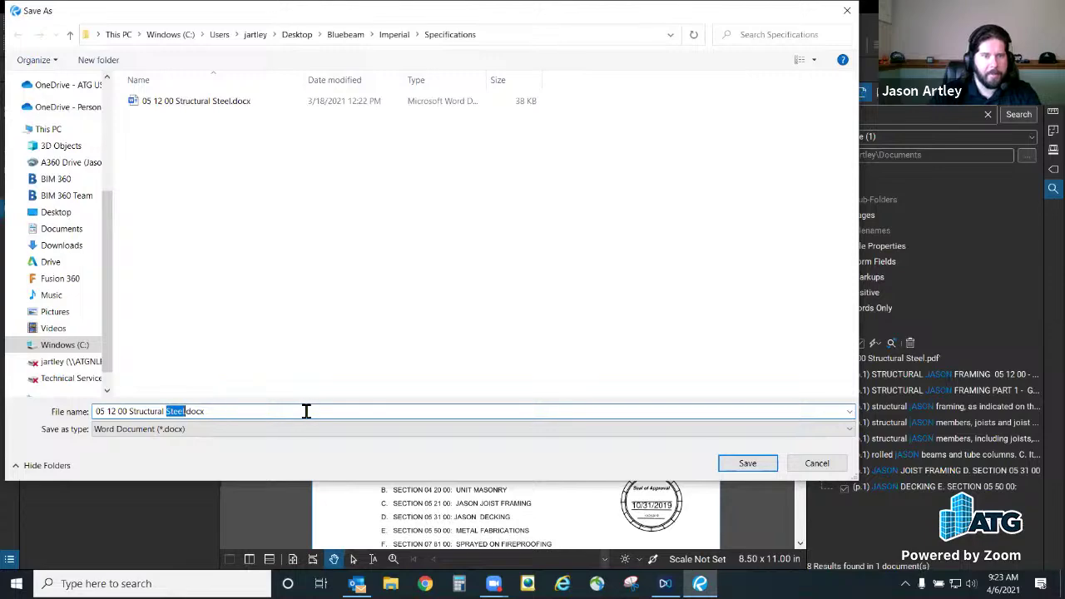
{"action": "type", "text": "Jason"}
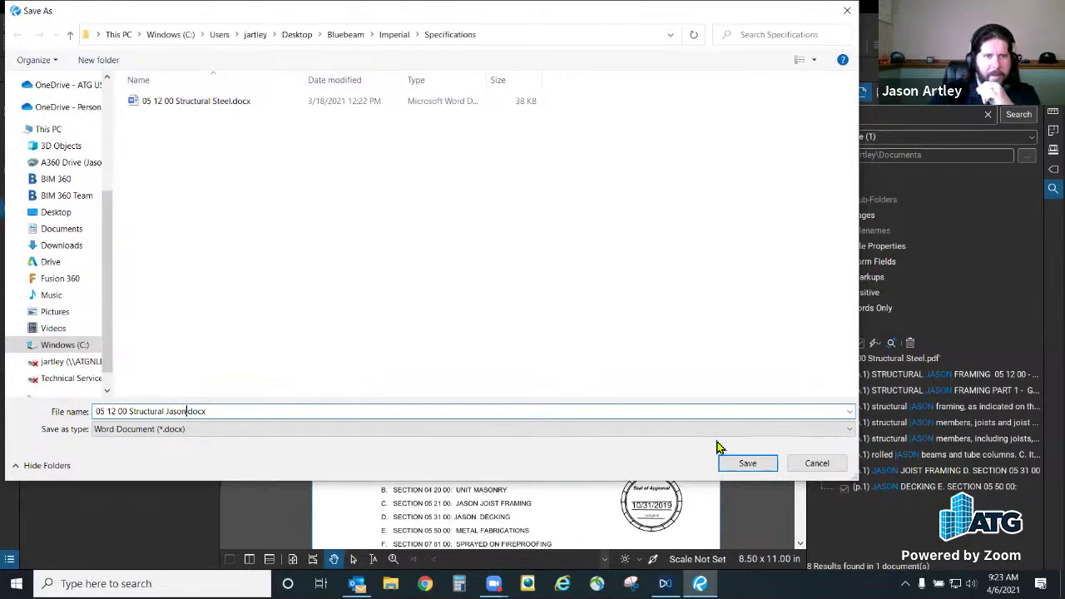
{"action": "left_click", "coordinate": [735, 459]}
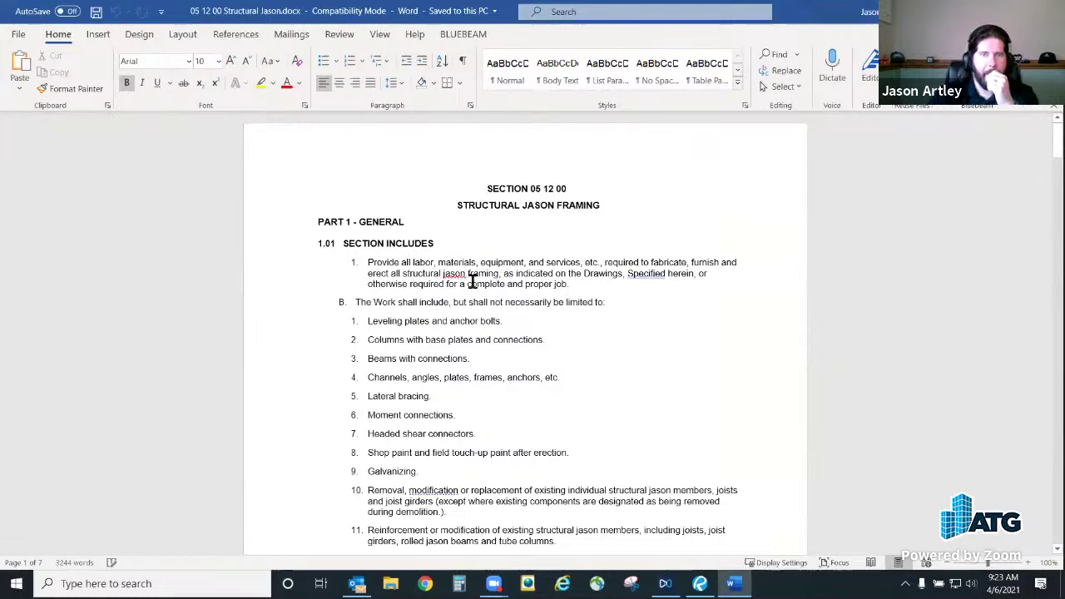
Step: Examine the first two pages of the exported Word document, including the related requirements list and approval seals, and close it
{"action": "scroll", "coordinate": [450, 283], "scroll_direction": "down", "scroll_amount": 8}
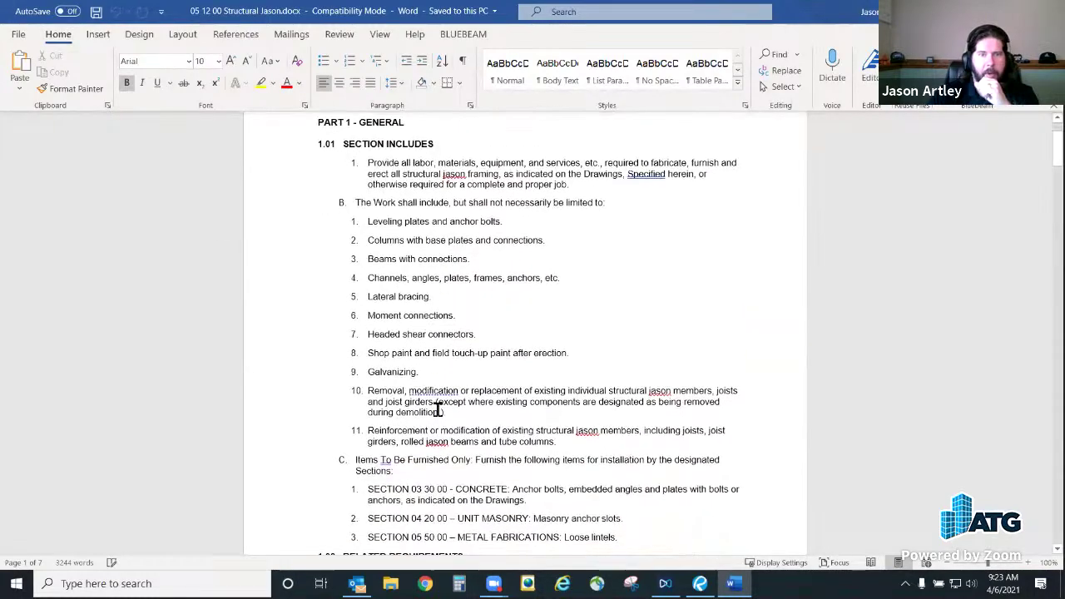
{"action": "left_click_drag", "start_coordinate": [440, 383], "coordinate": [590, 388]}
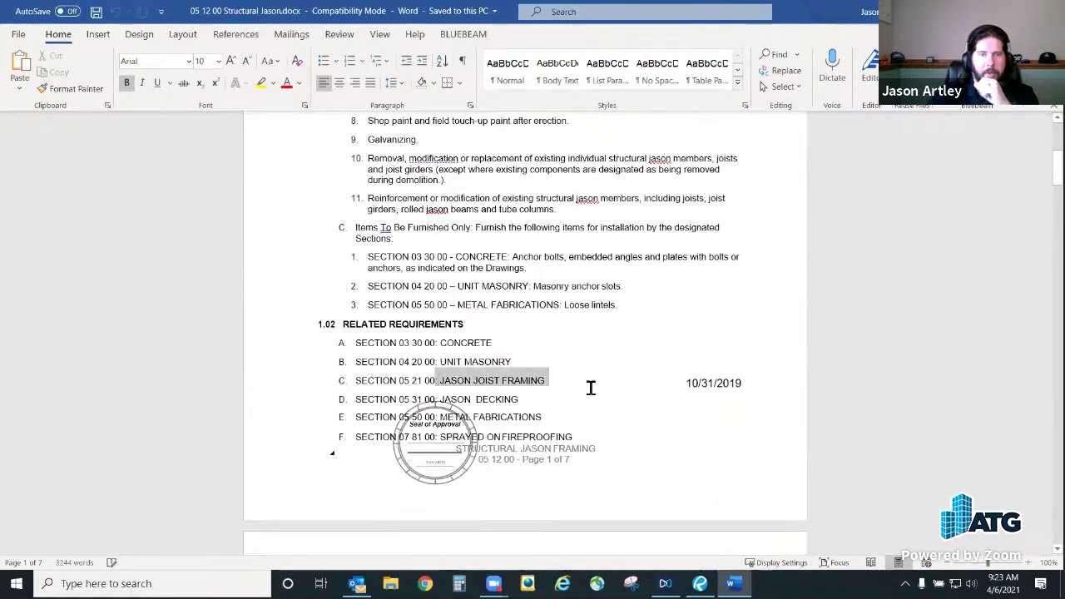
{"action": "left_click", "coordinate": [608, 445]}
{"action": "scroll", "coordinate": [610, 444], "scroll_direction": "down", "scroll_amount": 3}
{"action": "scroll", "coordinate": [610, 444], "scroll_direction": "down", "scroll_amount": 5}
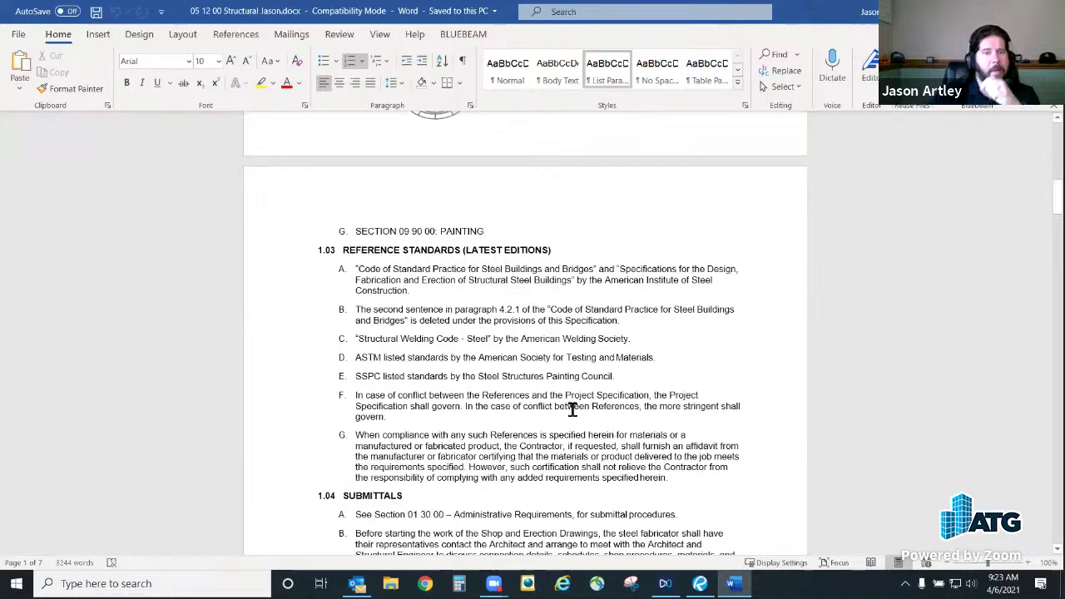
{"action": "scroll", "coordinate": [573, 408], "scroll_direction": "down", "scroll_amount": 3}
{"action": "scroll", "coordinate": [574, 408], "scroll_direction": "down", "scroll_amount": 4}
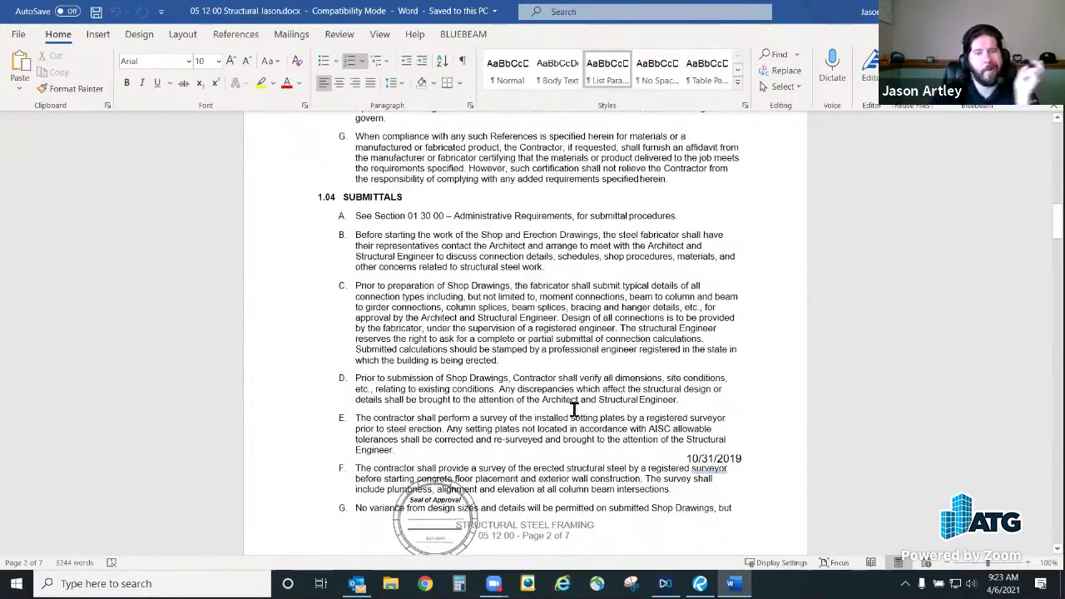
{"action": "scroll", "coordinate": [583, 415], "scroll_direction": "down", "scroll_amount": 2}
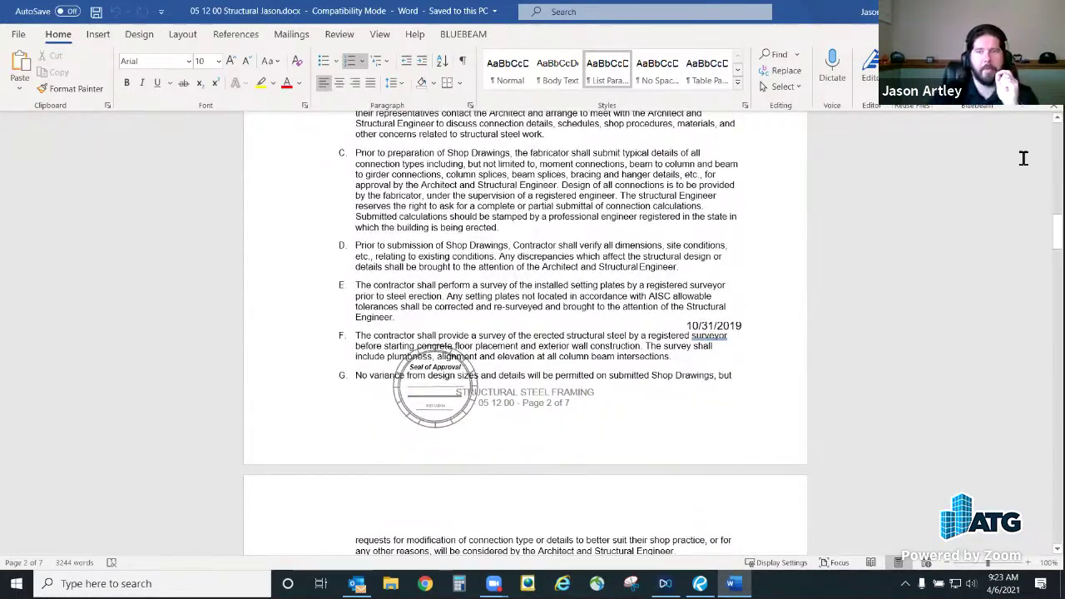
{"action": "left_click", "coordinate": [1051, 12]}
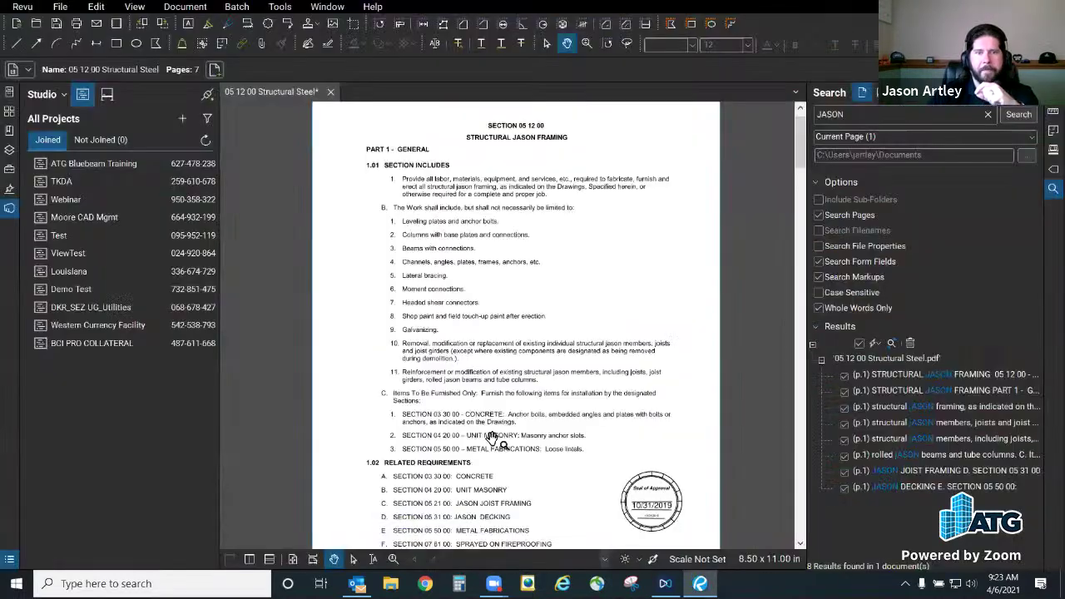
Step: Delete the Seal of Approval stamp and its 10/31/2019 date text from page 1 of the specification in Revu
{"action": "left_click_drag", "start_coordinate": [504, 408], "coordinate": [526, 326]}
{"action": "scroll", "coordinate": [527, 324], "scroll_direction": "down", "scroll_amount": 1}
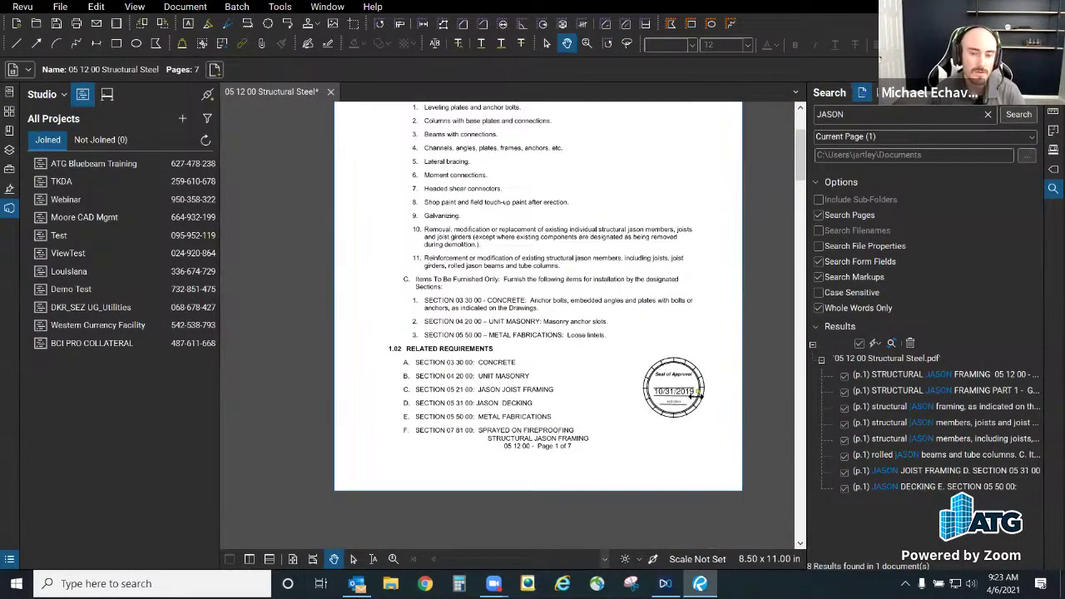
{"action": "scroll", "coordinate": [707, 381], "scroll_direction": "up", "scroll_amount": 1}
{"action": "scroll", "coordinate": [709, 381], "scroll_direction": "up", "scroll_amount": 1}
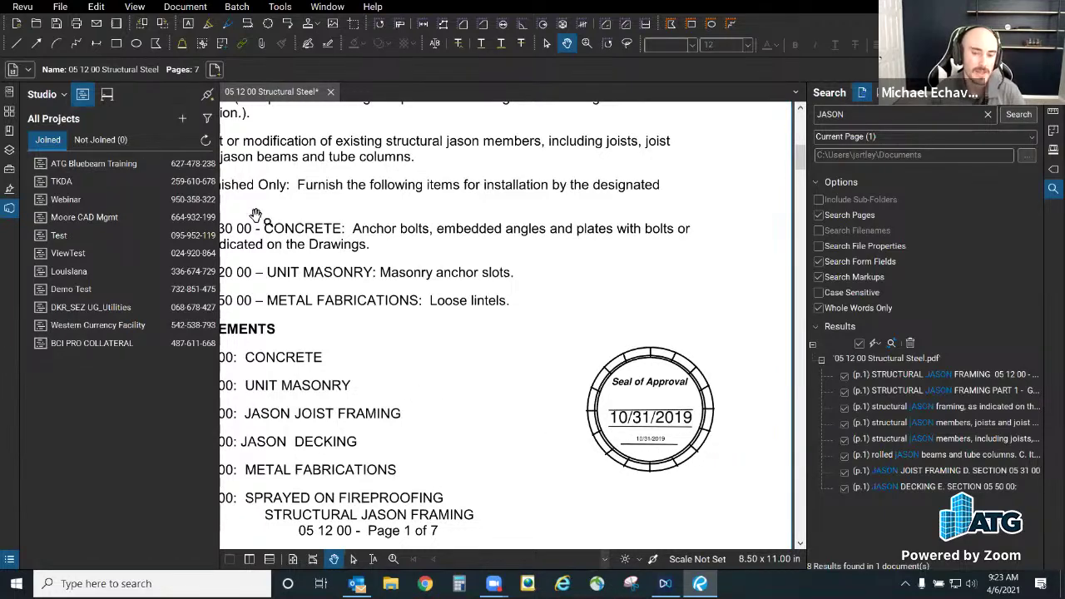
{"action": "scroll", "coordinate": [358, 273], "scroll_direction": "down", "scroll_amount": 1}
{"action": "left_click", "coordinate": [93, 8]}
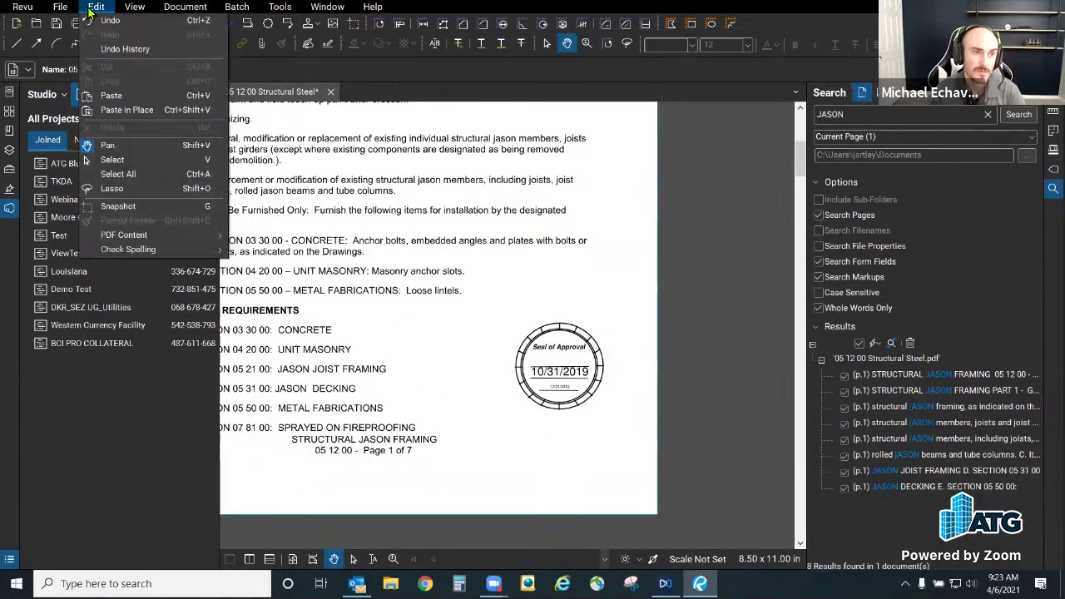
{"action": "left_click", "coordinate": [594, 357]}
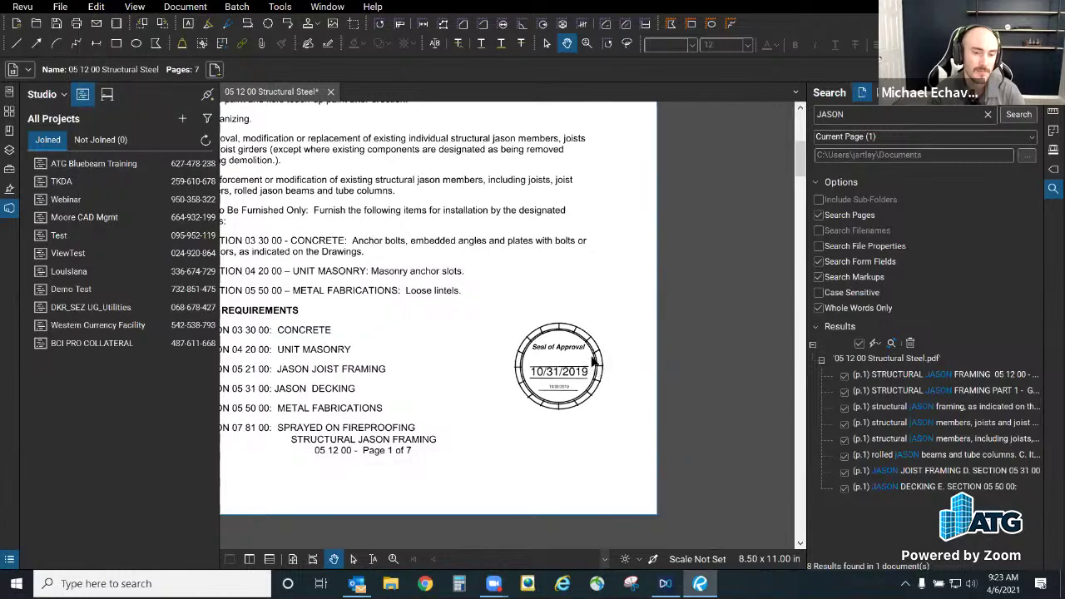
{"action": "left_click", "coordinate": [596, 362]}
{"action": "key", "text": "Delete"}
{"action": "left_click", "coordinate": [546, 374]}
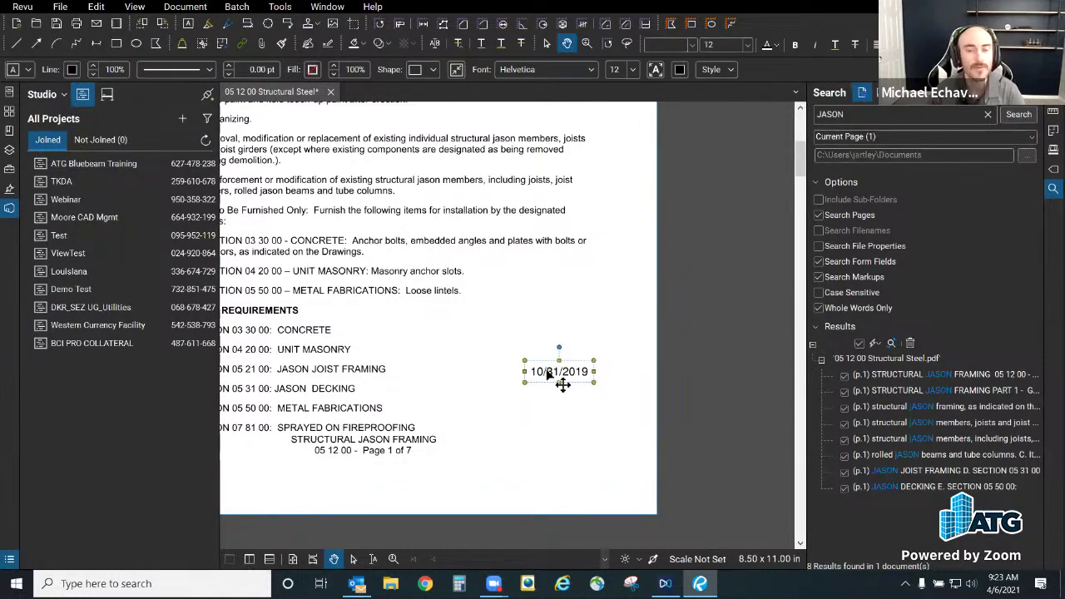
{"action": "key", "text": "Delete"}
{"action": "scroll", "coordinate": [549, 425], "scroll_direction": "down", "scroll_amount": 1}
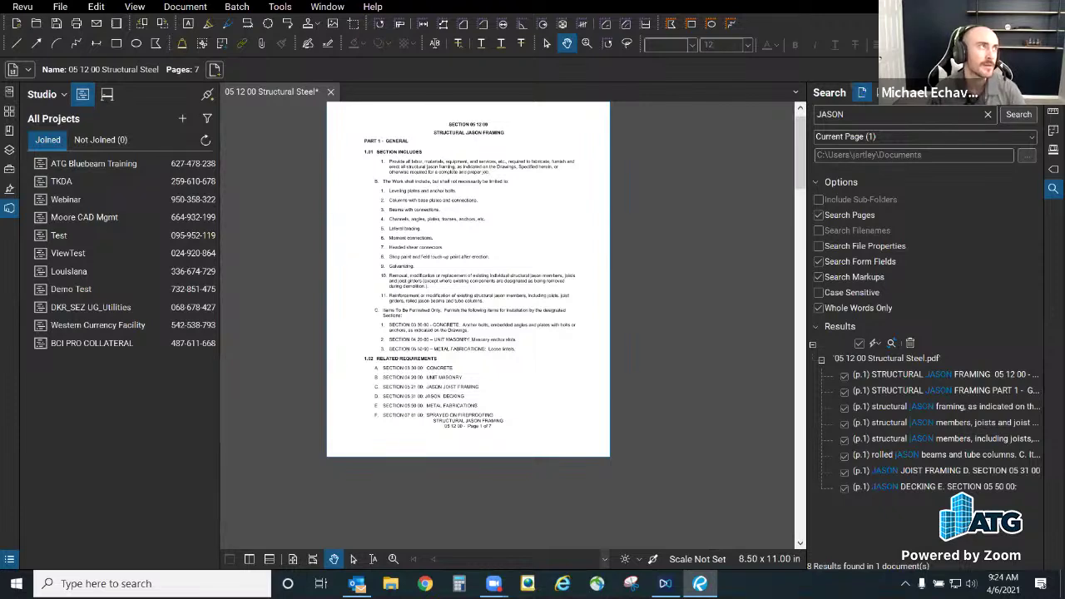
Step: Look over the export options for Excel workbooks, PowerPoint presentations and Word documents
{"action": "left_click", "coordinate": [60, 7]}
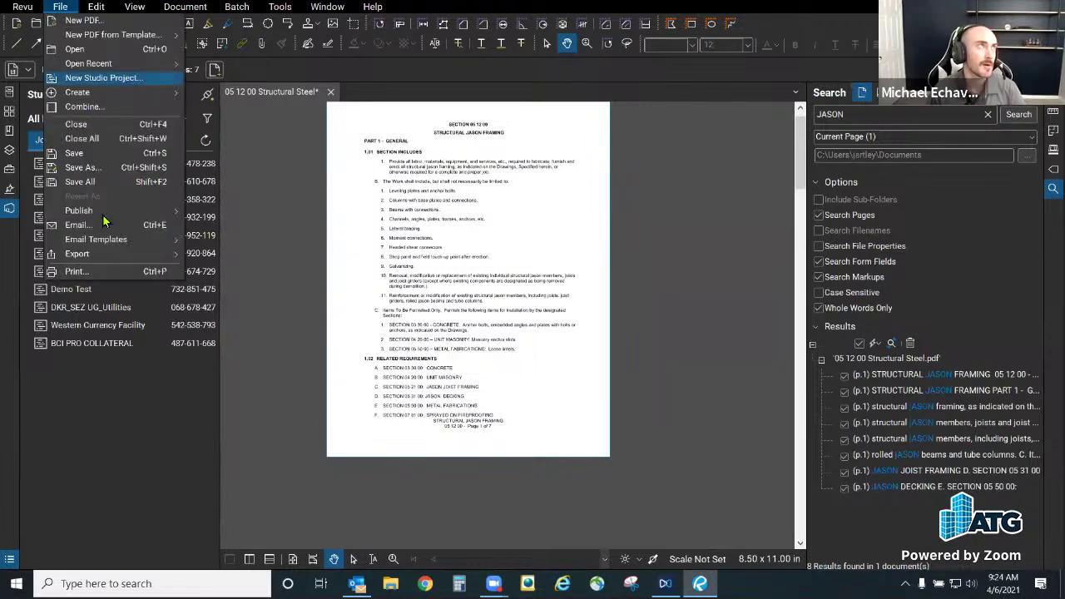
{"action": "mouse_move", "coordinate": [96, 255]}
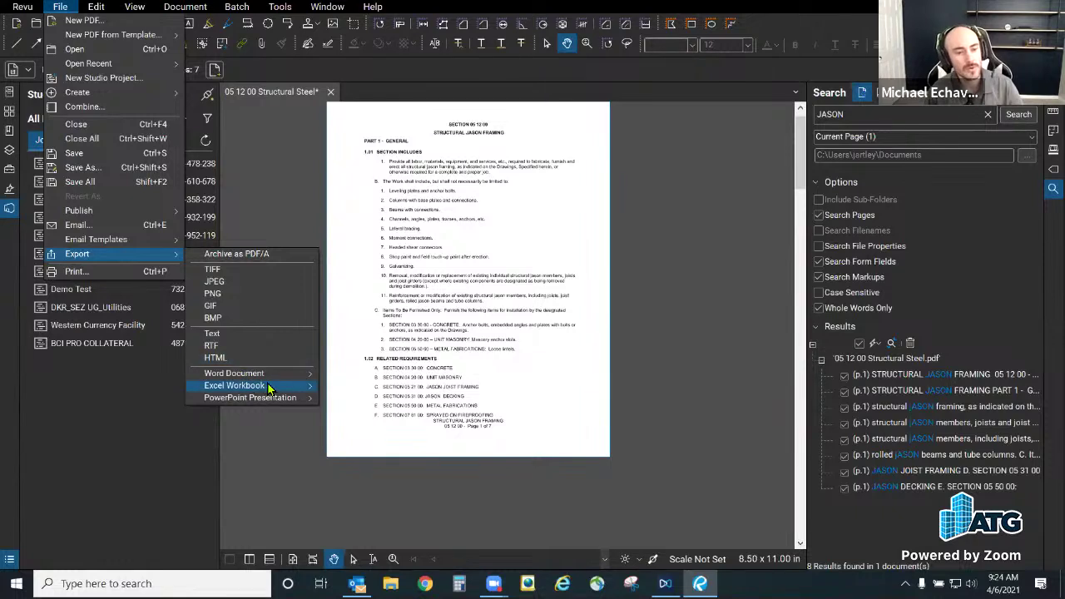
{"action": "mouse_move", "coordinate": [274, 388]}
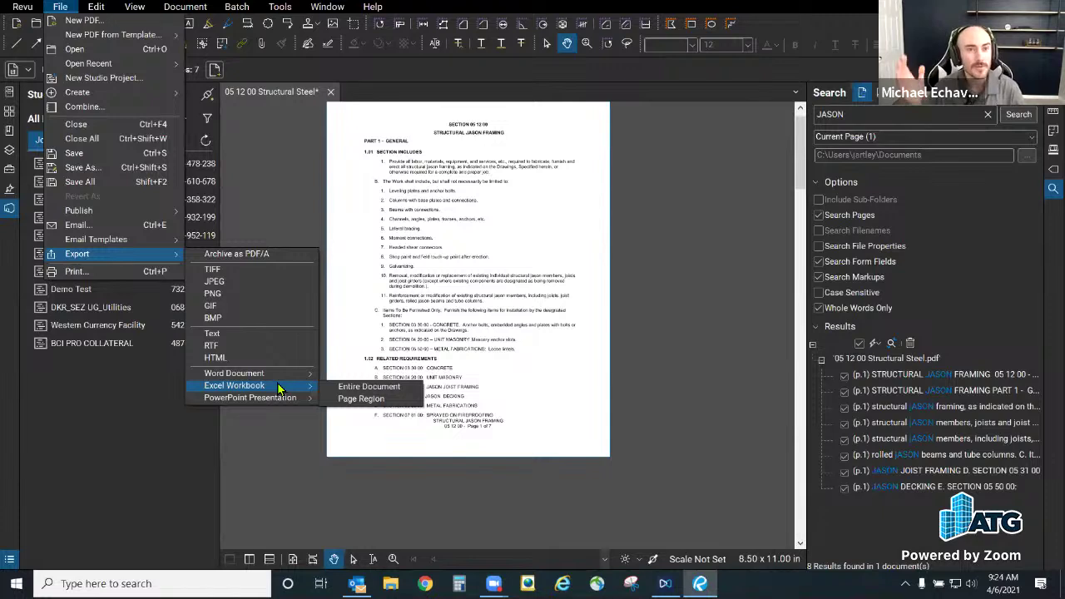
{"action": "mouse_move", "coordinate": [293, 404]}
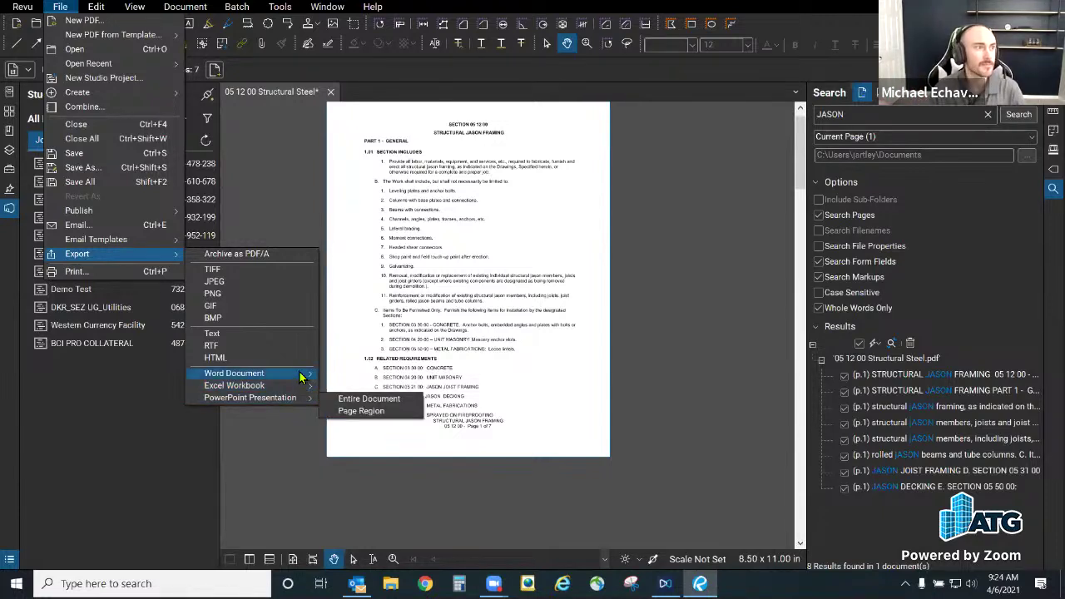
{"action": "mouse_move", "coordinate": [301, 376]}
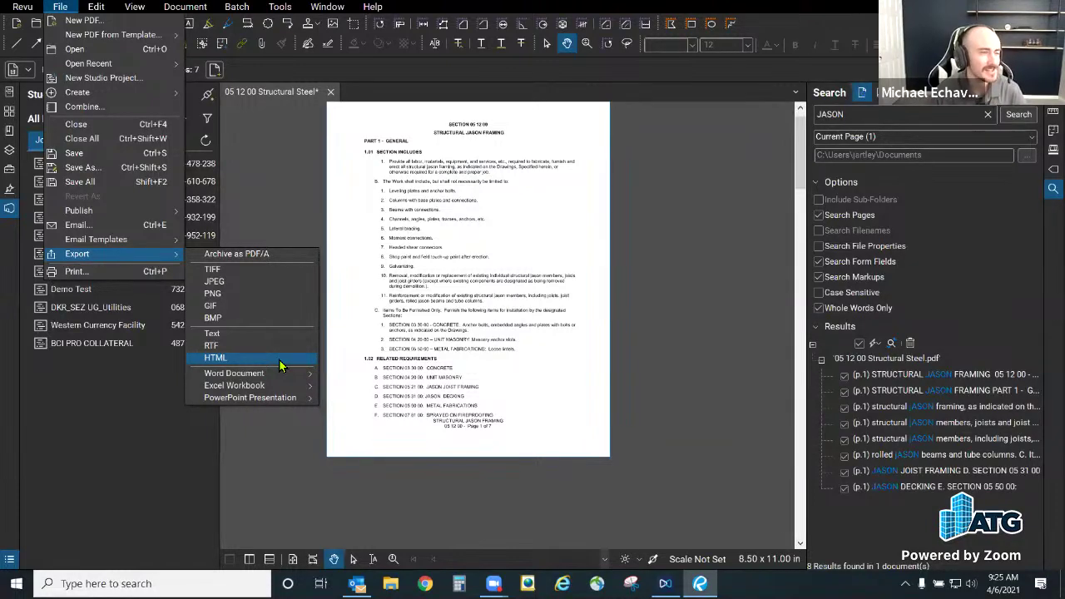
Step: Search the available tools and commands for "replace"
{"action": "left_click", "coordinate": [374, 8]}
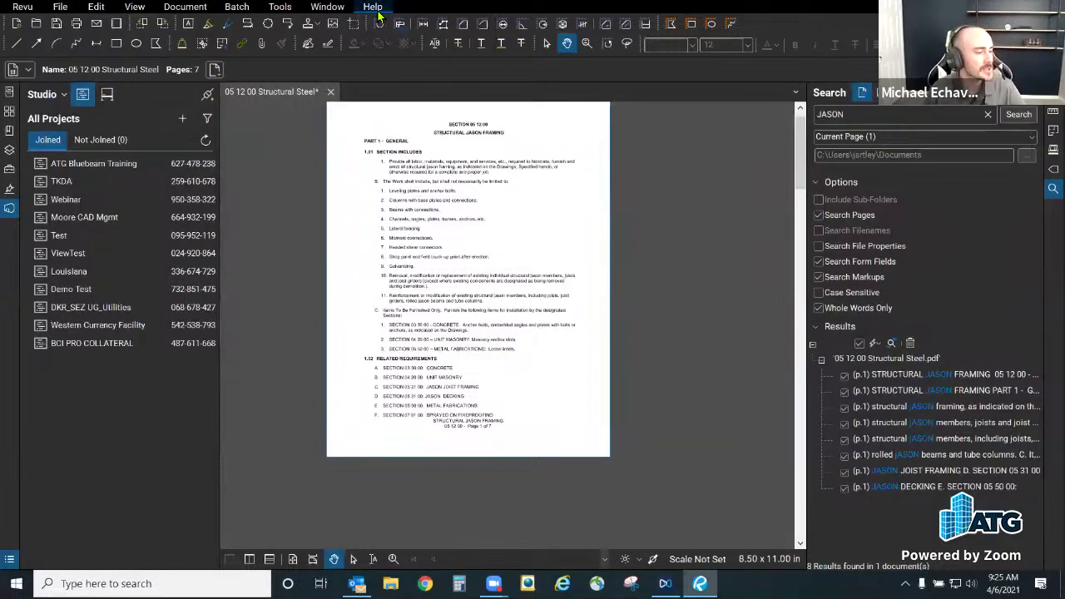
{"action": "left_click", "coordinate": [372, 7]}
{"action": "mouse_move", "coordinate": [466, 20]}
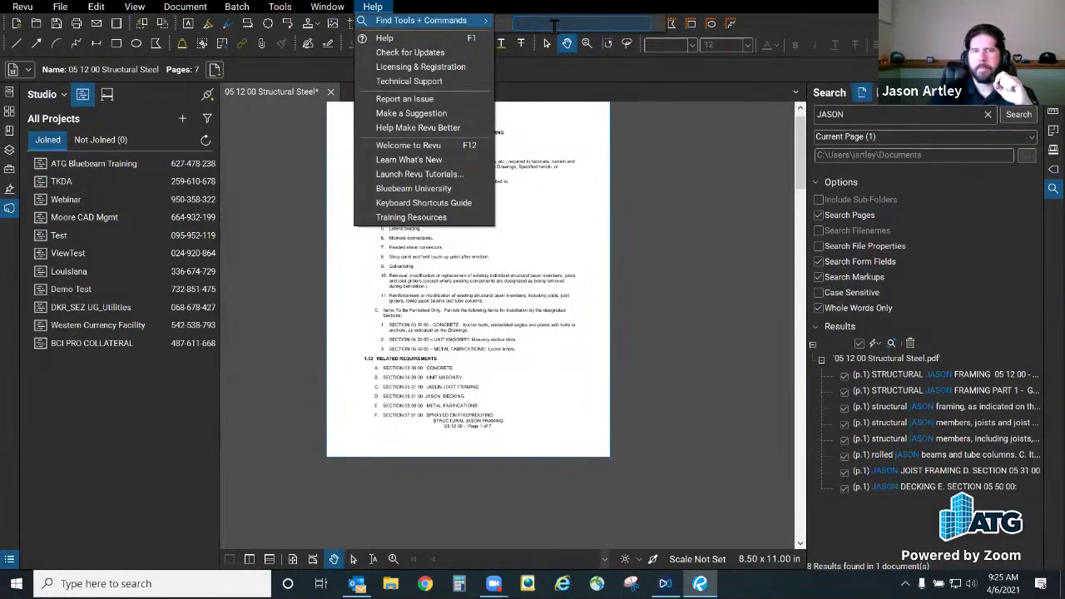
{"action": "left_click", "coordinate": [372, 7]}
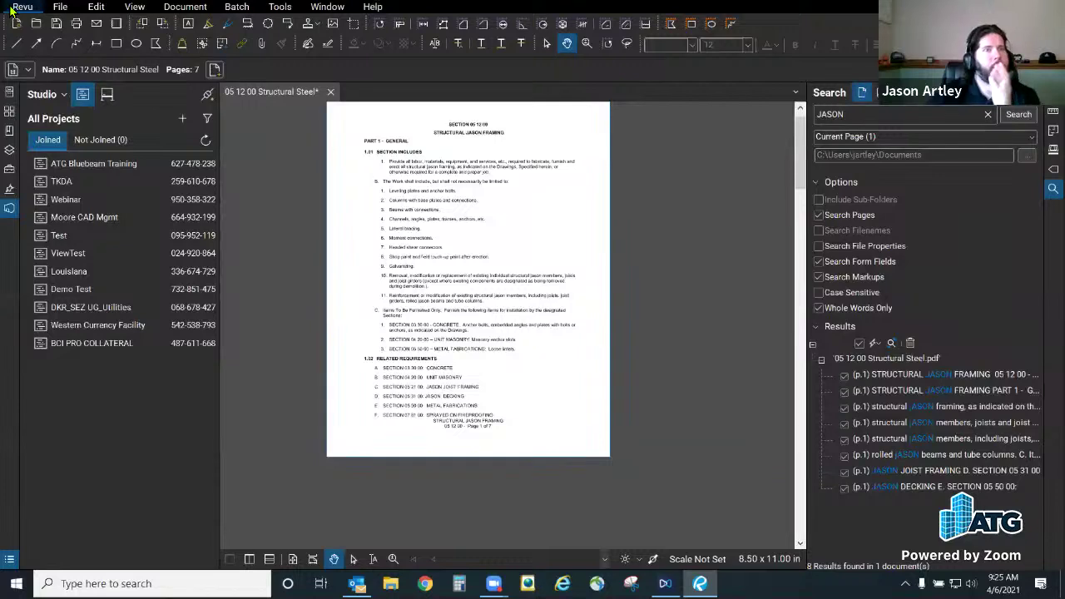
{"action": "left_click", "coordinate": [368, 6]}
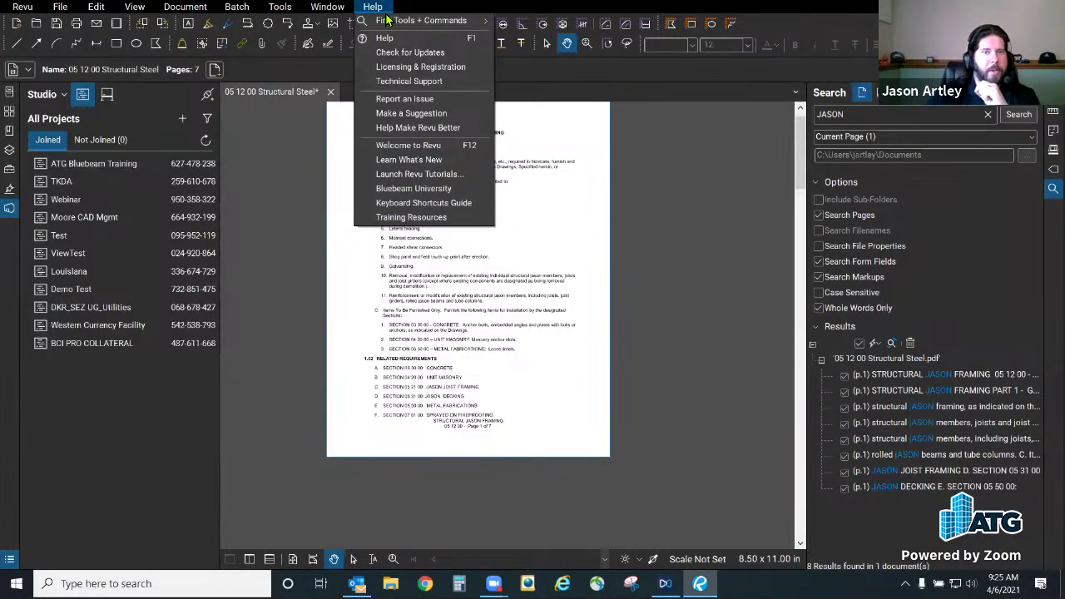
{"action": "mouse_move", "coordinate": [394, 23]}
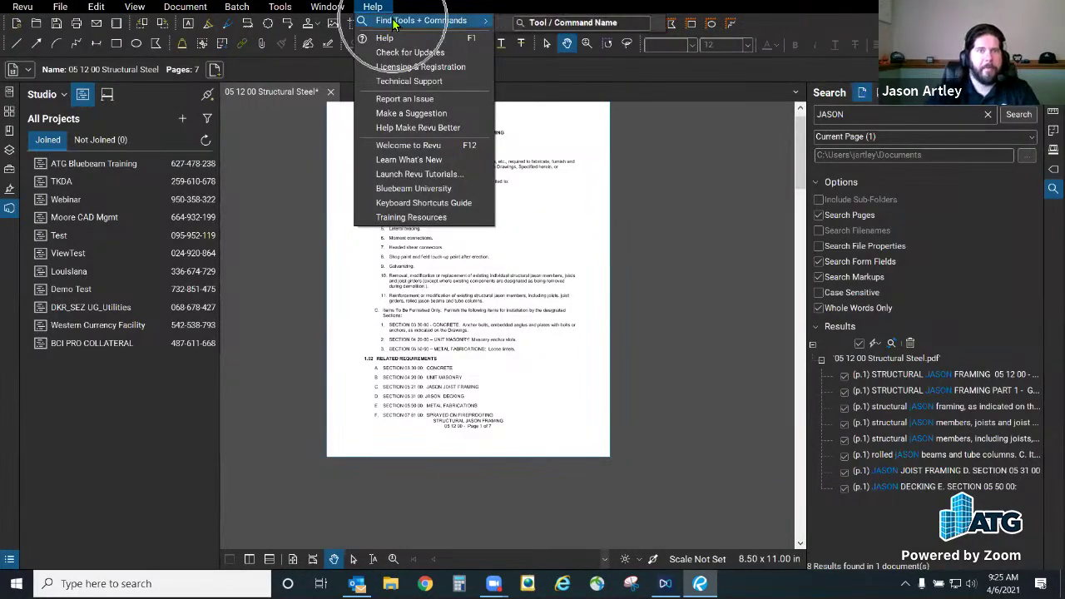
{"action": "left_click", "coordinate": [571, 25]}
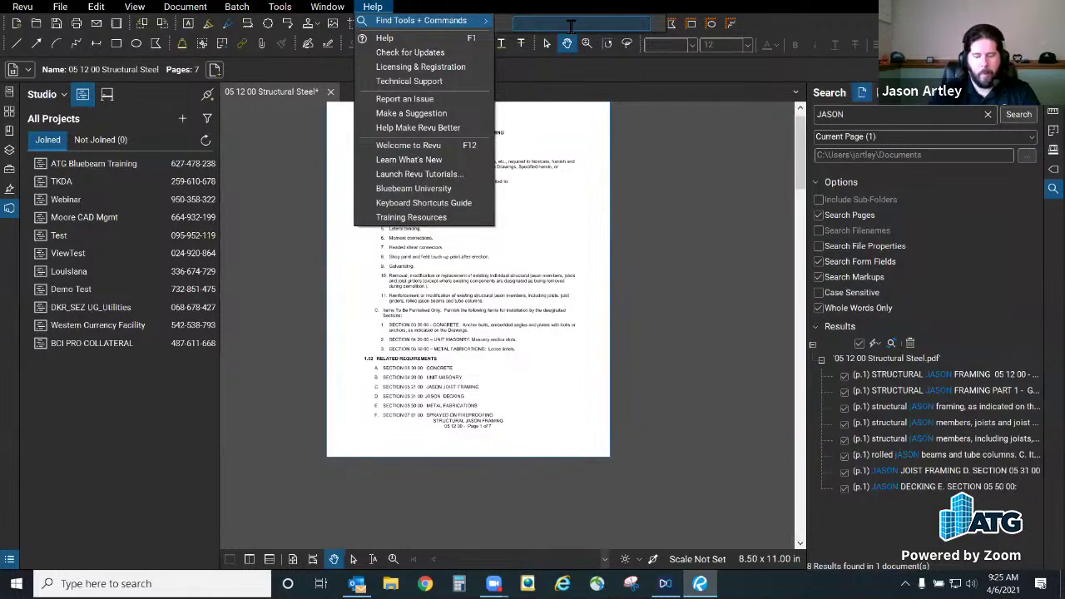
{"action": "type", "text": "replace"}
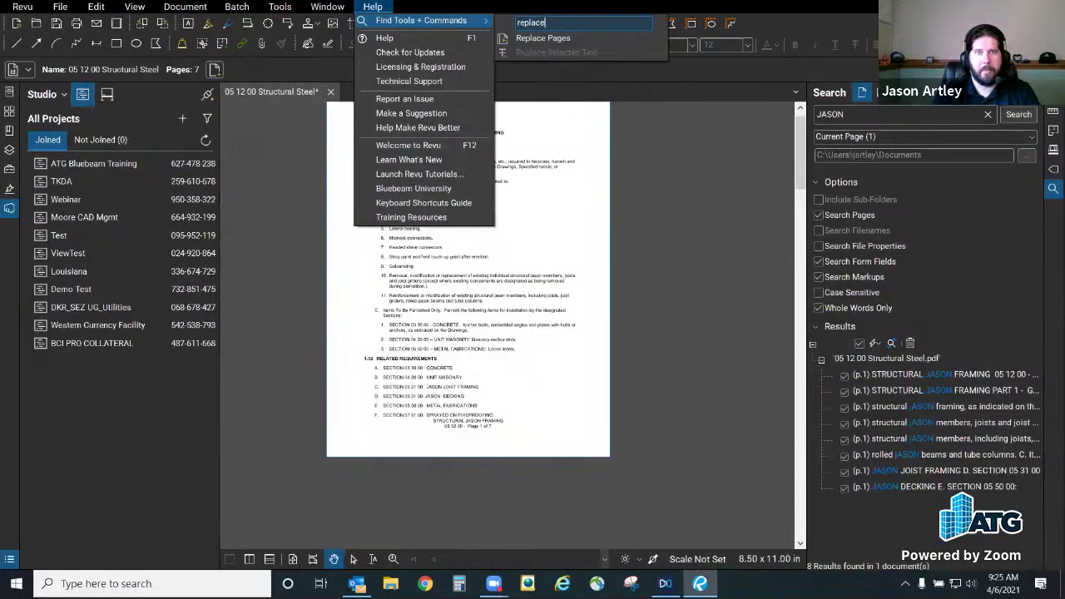
Step: Search the available commands for "highli" and "word", and close the command search
{"action": "double_click", "coordinate": [560, 24]}
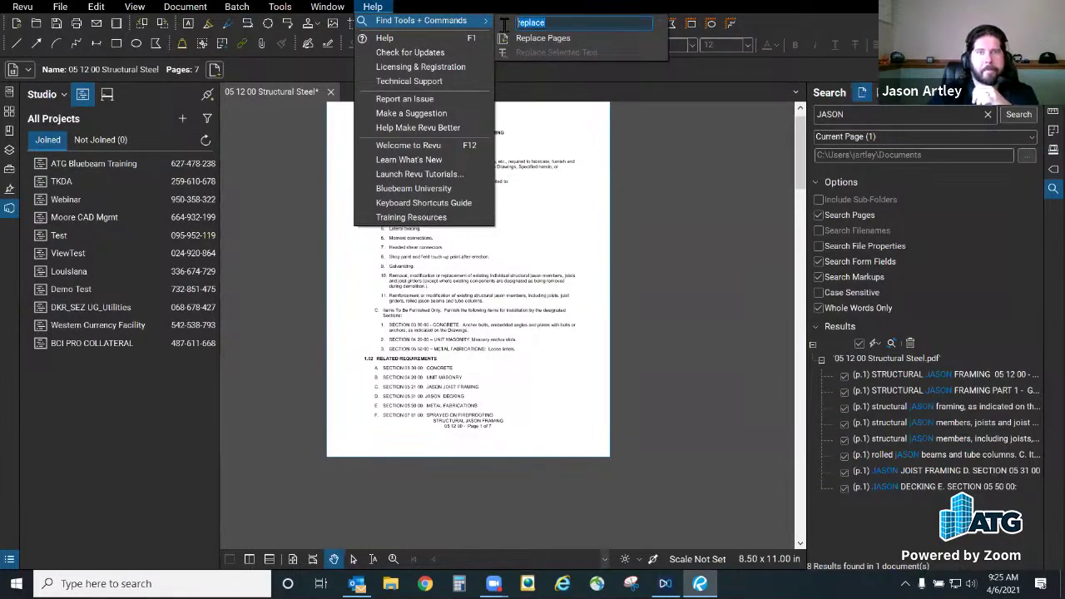
{"action": "type", "text": "highli"}
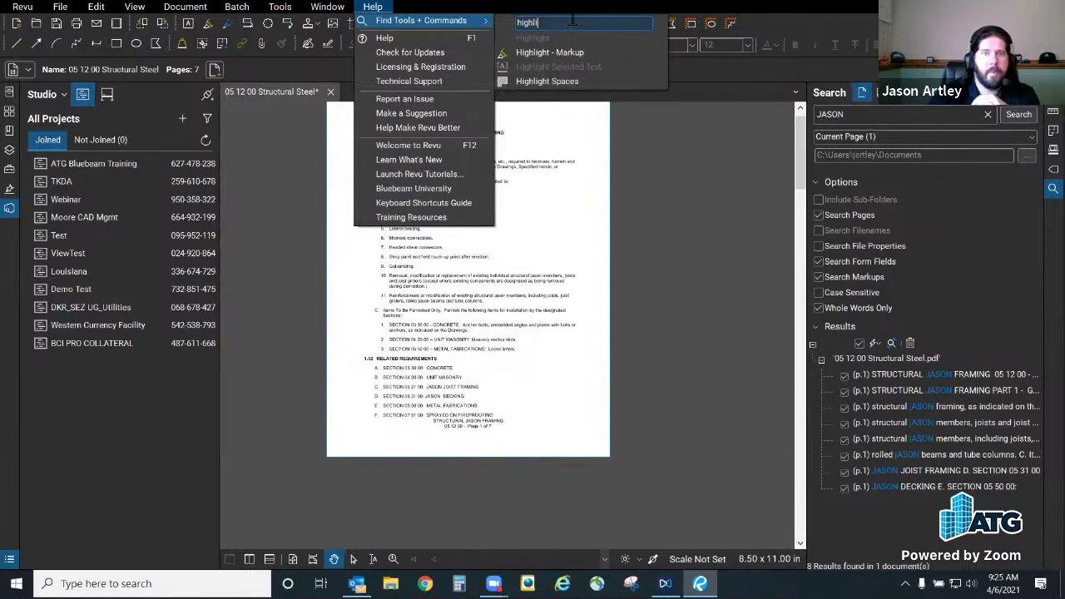
{"action": "double_click", "coordinate": [567, 23]}
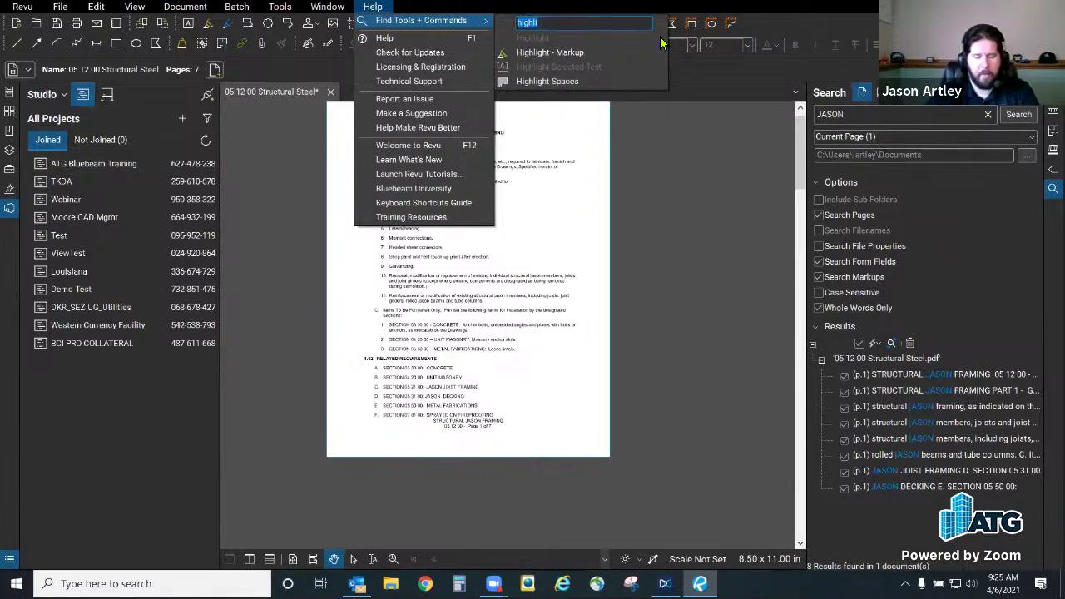
{"action": "type", "text": "word"}
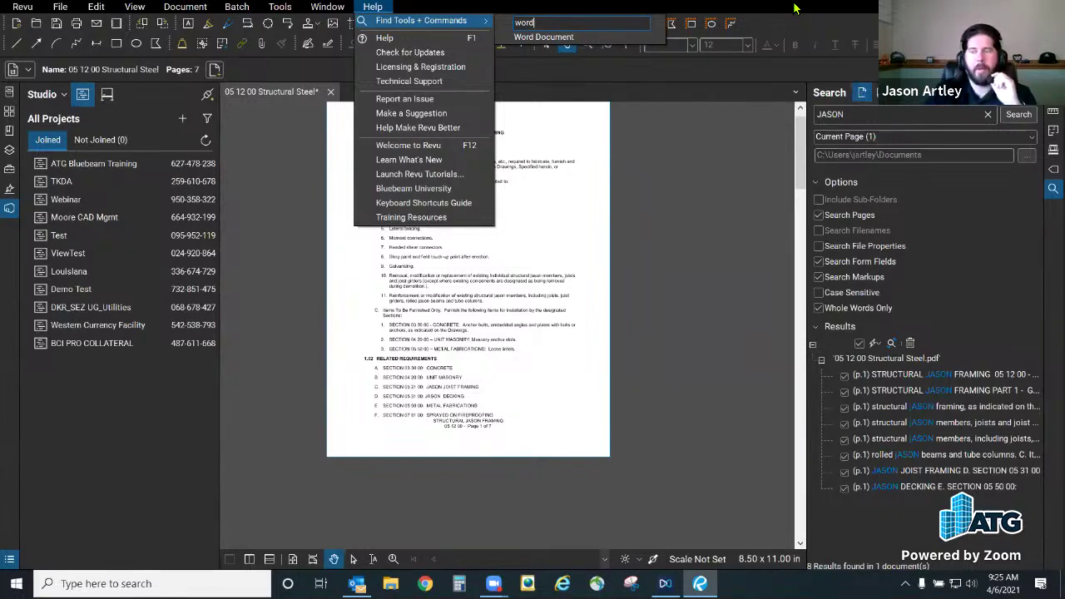
{"action": "key", "text": "Escape"}
{"action": "key", "text": "Escape"}
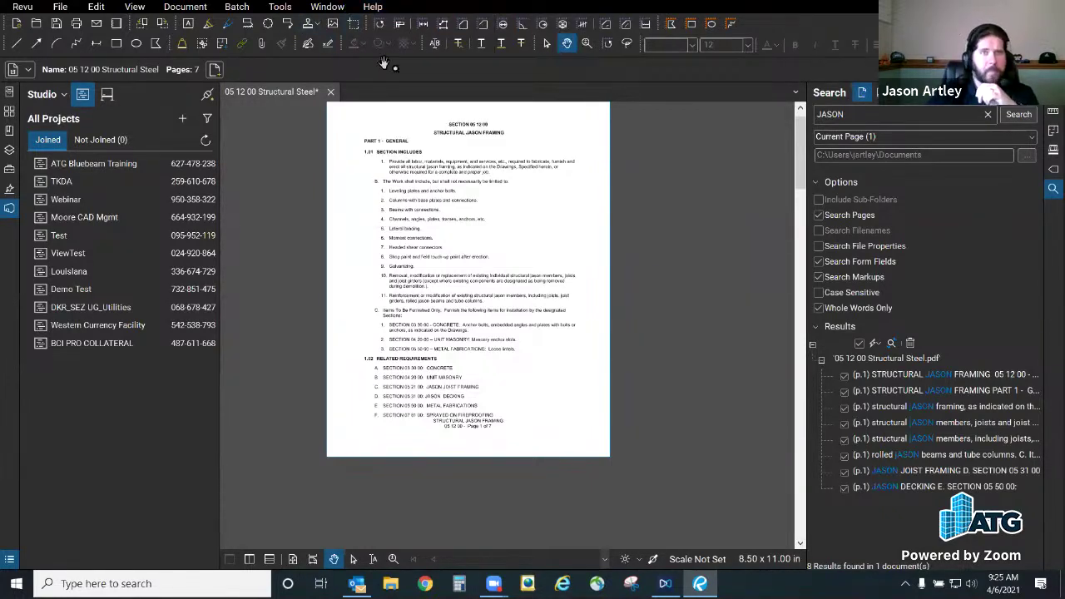
Step: Open the Keyboard Shortcuts Guide and examine the mouse navigation diagram on page 5
{"action": "left_click", "coordinate": [374, 7]}
{"action": "mouse_move", "coordinate": [412, 21]}
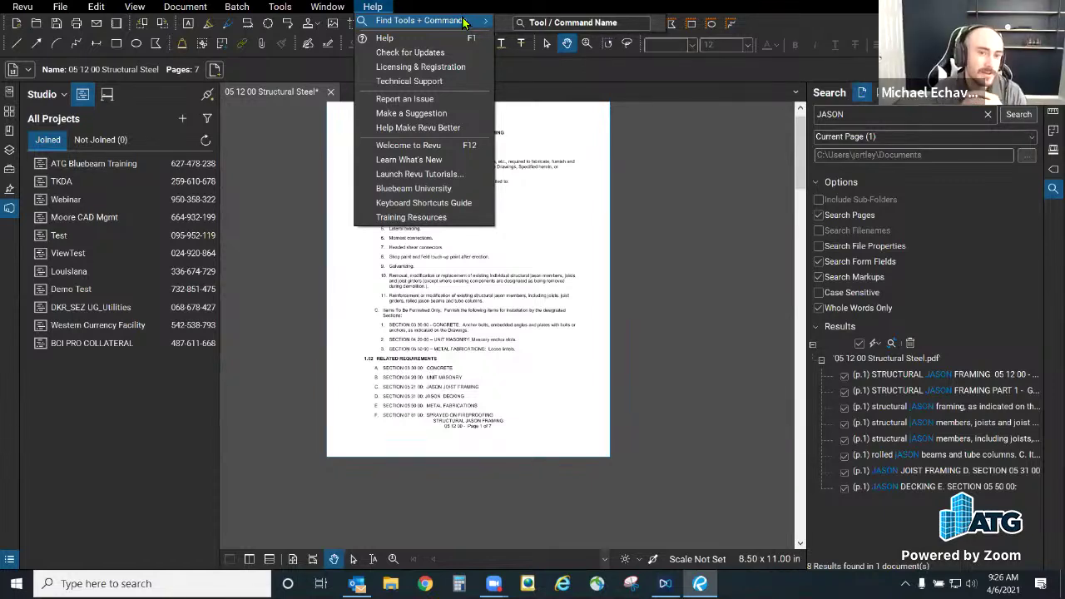
{"action": "left_click", "coordinate": [422, 208]}
{"action": "scroll", "coordinate": [493, 317], "scroll_direction": "up", "scroll_amount": 2}
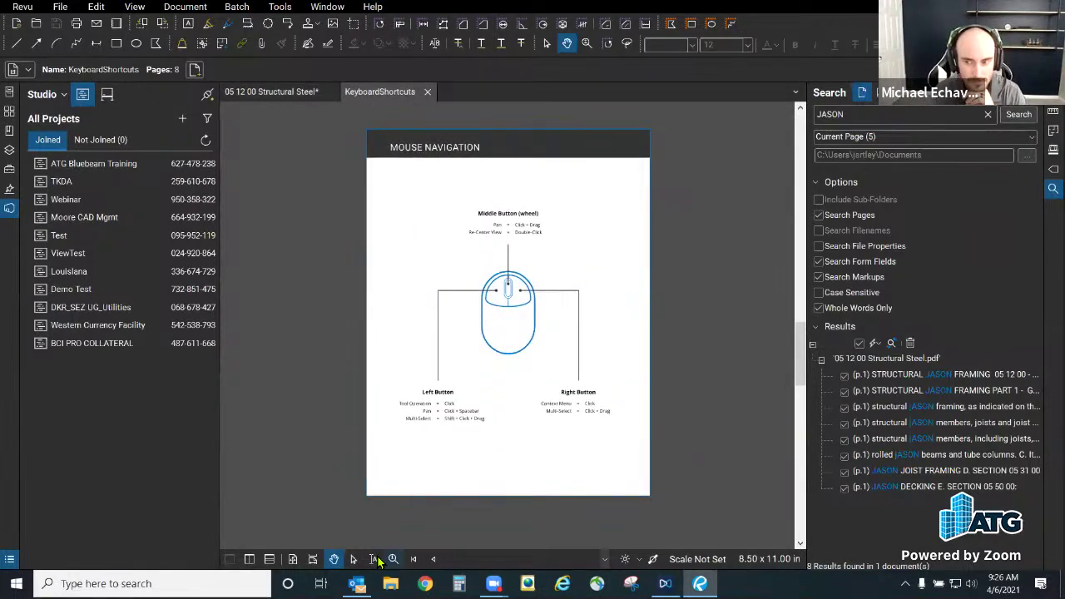
{"action": "scroll", "coordinate": [505, 288], "scroll_direction": "up", "scroll_amount": 1}
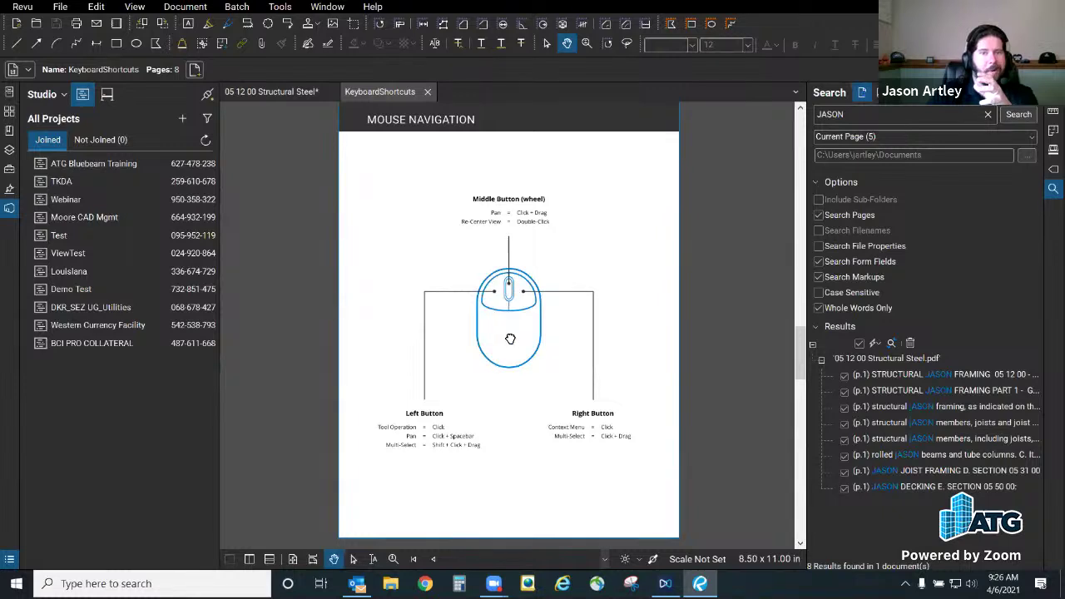
{"action": "scroll", "coordinate": [505, 333], "scroll_direction": "down", "scroll_amount": 1}
{"action": "scroll", "coordinate": [499, 328], "scroll_direction": "up", "scroll_amount": 1}
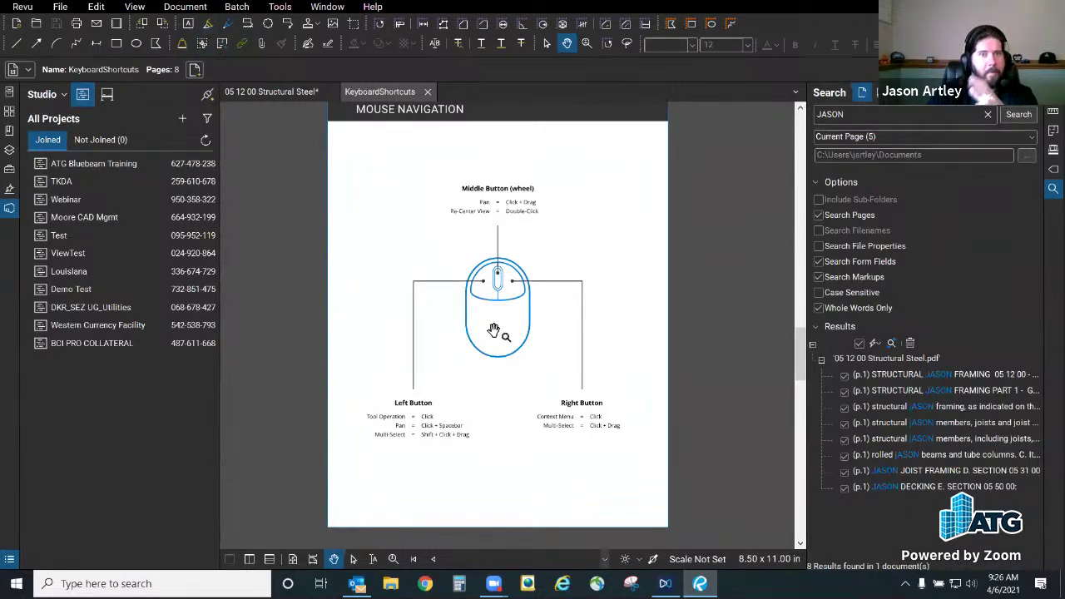
Step: Draw a red arrow diagonally across the mouse diagram on page 5 of the shortcuts guide and delete it
{"action": "key", "text": "a"}
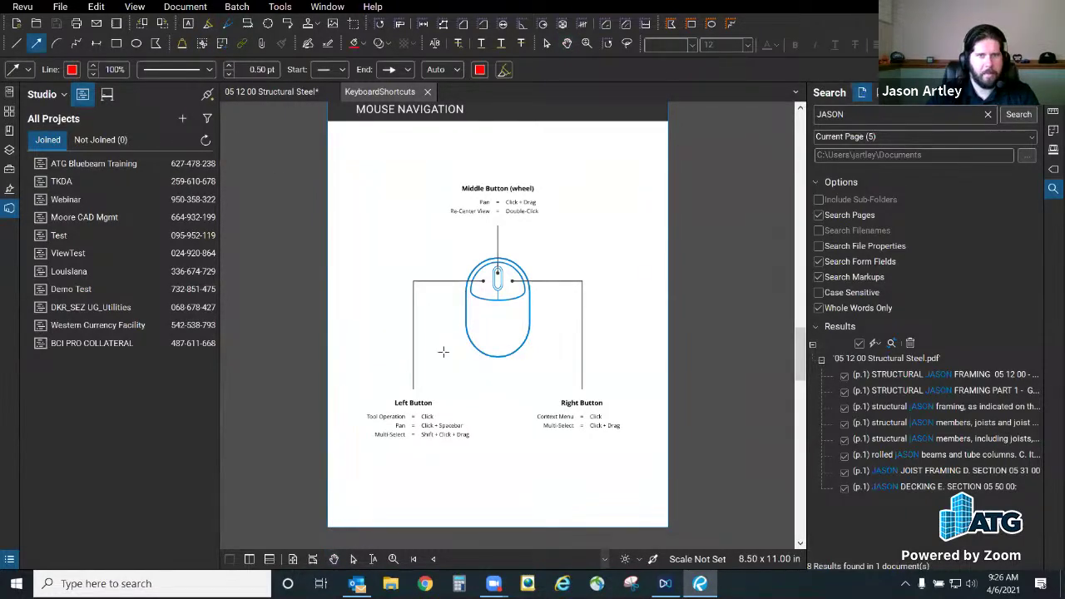
{"action": "mouse_move", "coordinate": [442, 352]}
{"action": "left_mouse_down"}
{"action": "mouse_move", "coordinate": [551, 316]}
{"action": "mouse_move", "coordinate": [592, 277]}
{"action": "left_mouse_up"}
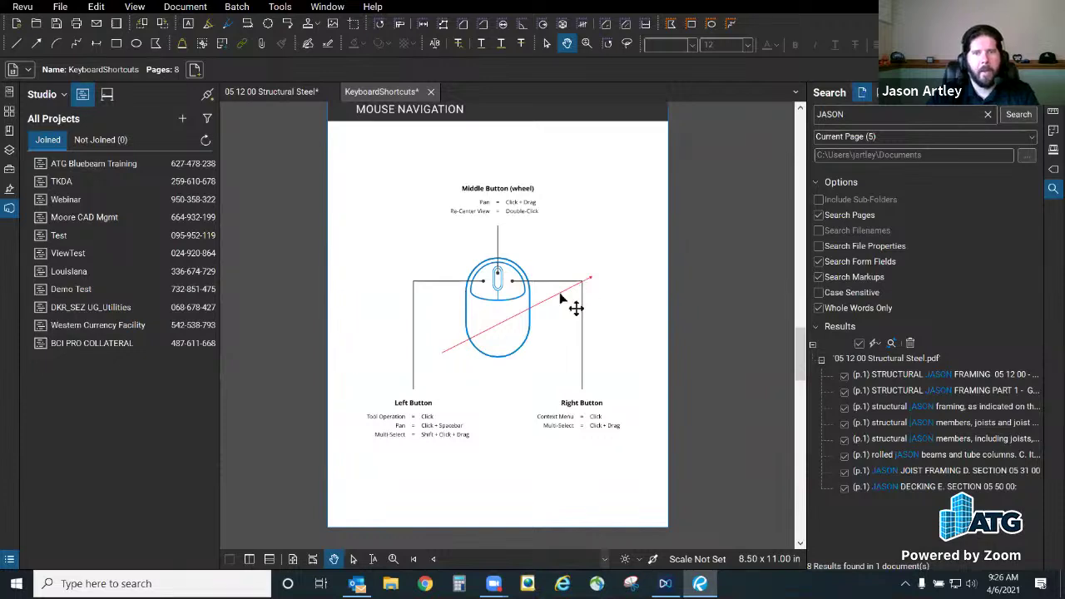
{"action": "key", "text": "Delete"}
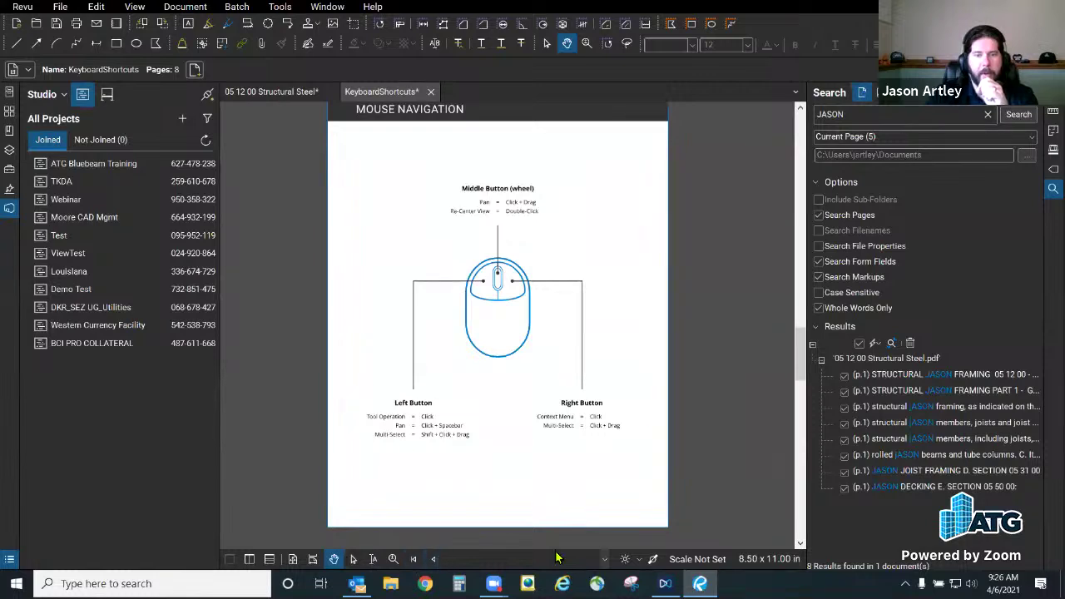
Step: Hide the Studio and Search panels and examine the guide's 3D mouse navigation page and the default shortcut tables on pages 3, 2 and 1
{"action": "left_click", "coordinate": [7, 211]}
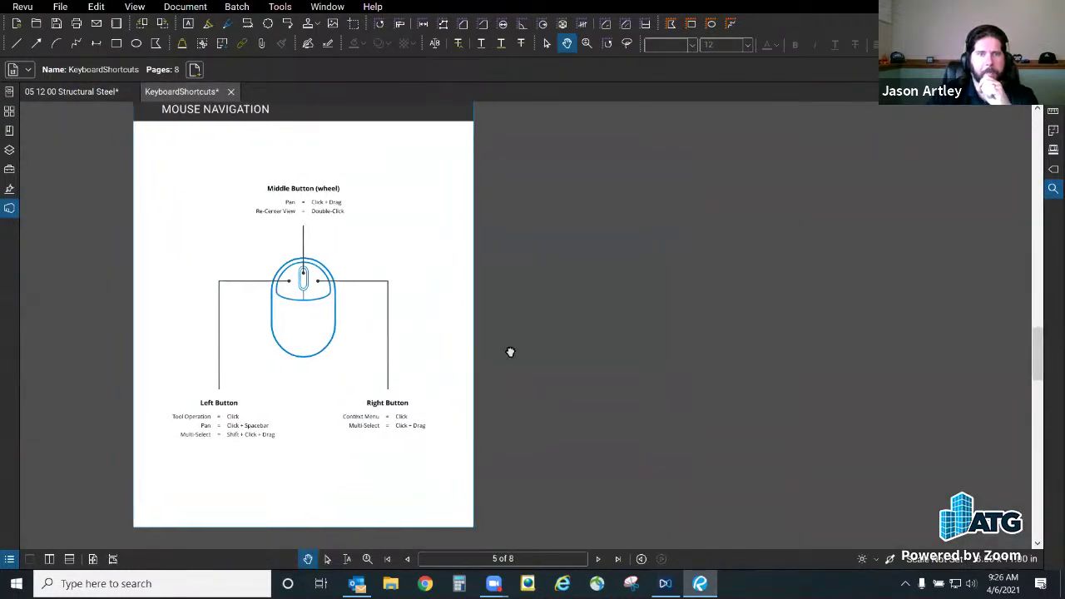
{"action": "left_click", "coordinate": [372, 8]}
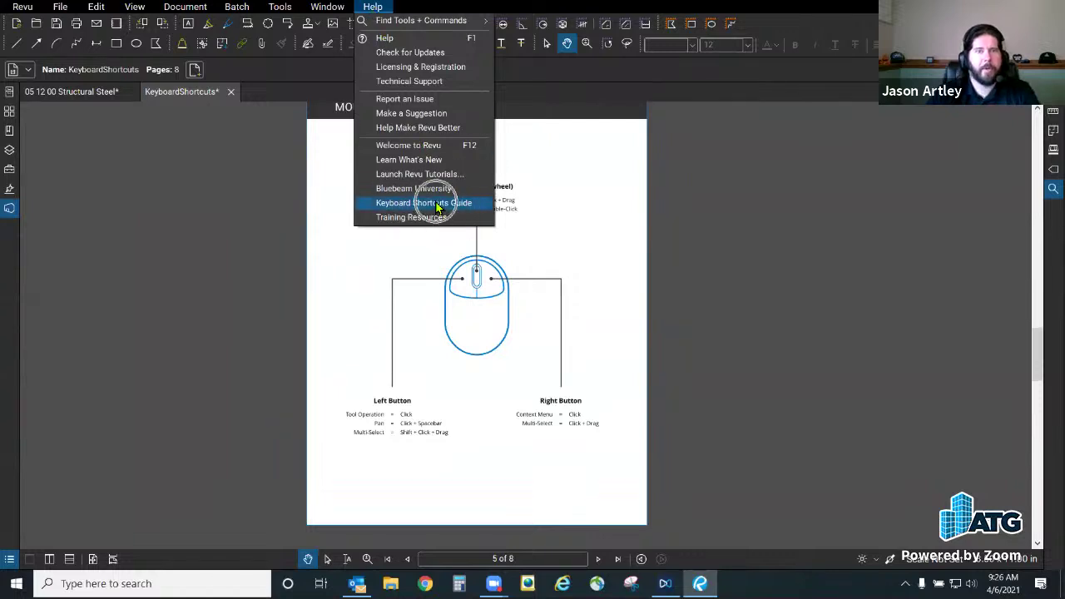
{"action": "left_click", "coordinate": [598, 559]}
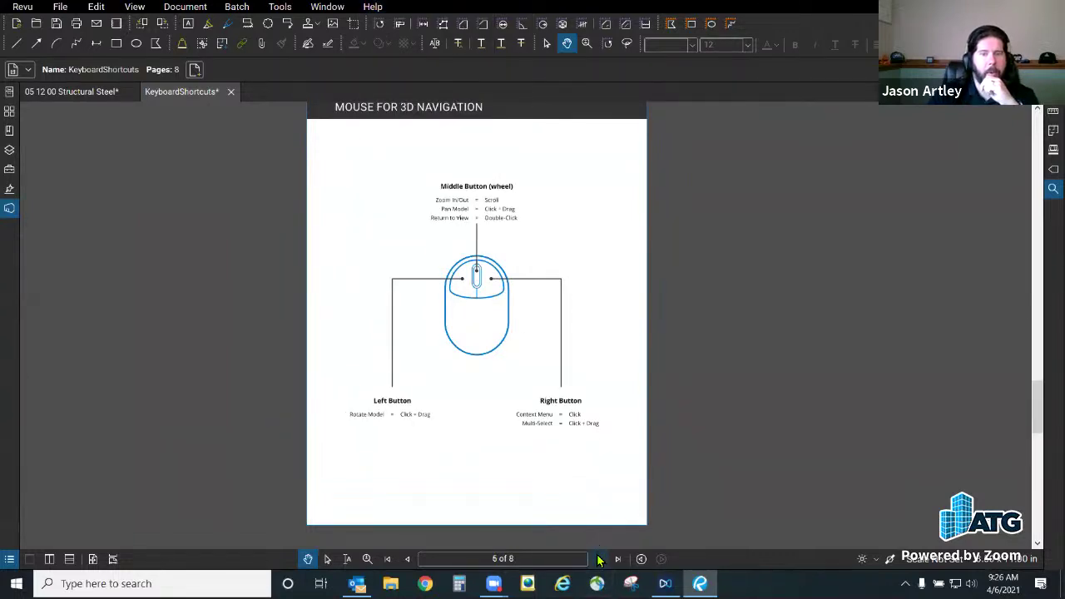
{"action": "left_click", "coordinate": [407, 559]}
{"action": "left_click", "coordinate": [407, 559]}
{"action": "left_click", "coordinate": [406, 559]}
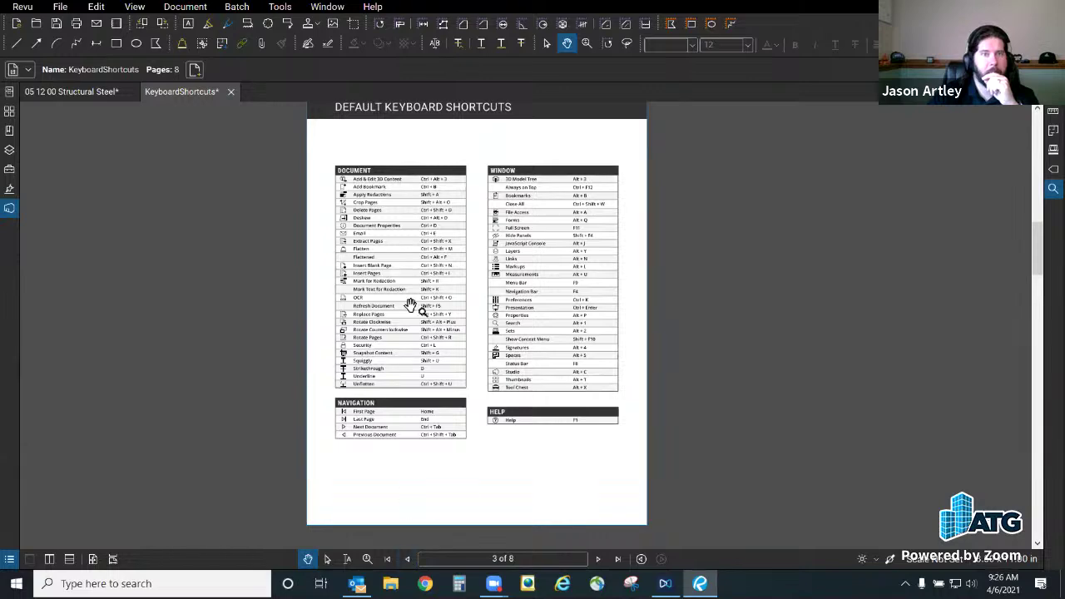
{"action": "scroll", "coordinate": [379, 277], "scroll_direction": "up", "scroll_amount": 2}
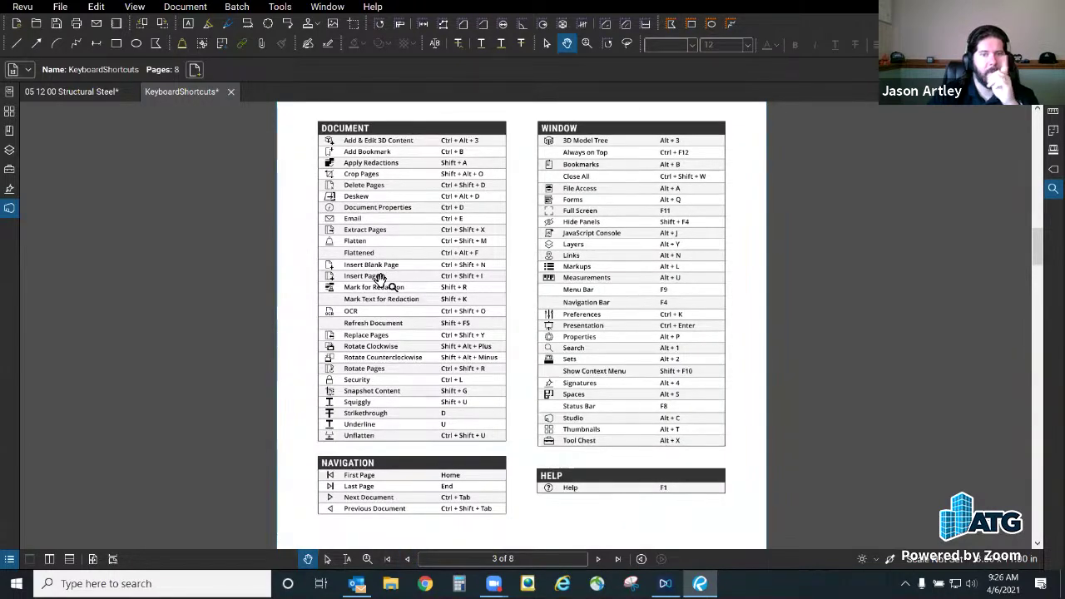
{"action": "left_click", "coordinate": [406, 559]}
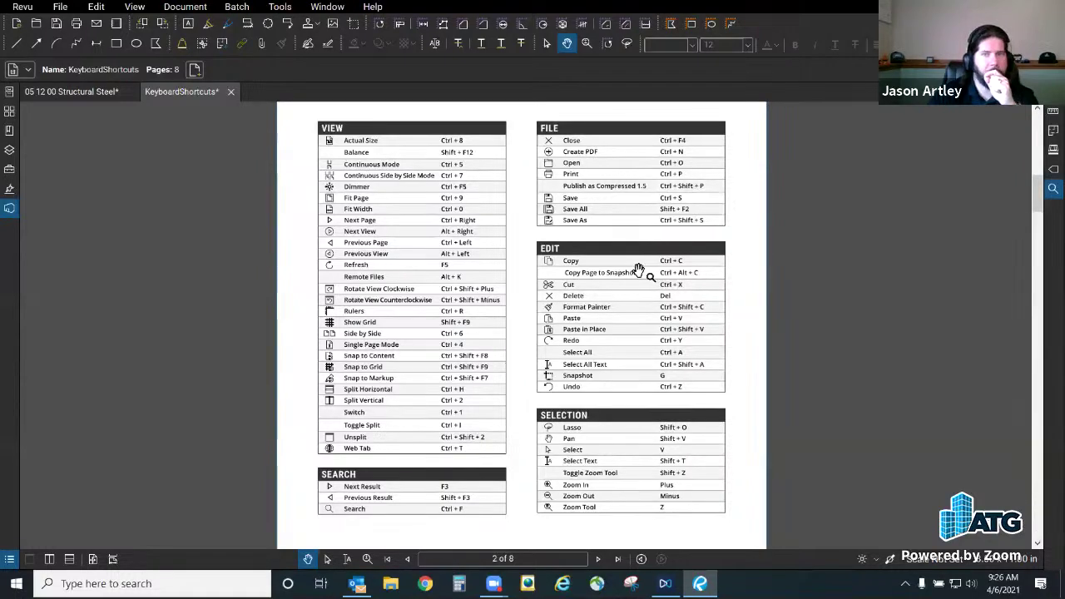
{"action": "left_click", "coordinate": [407, 559]}
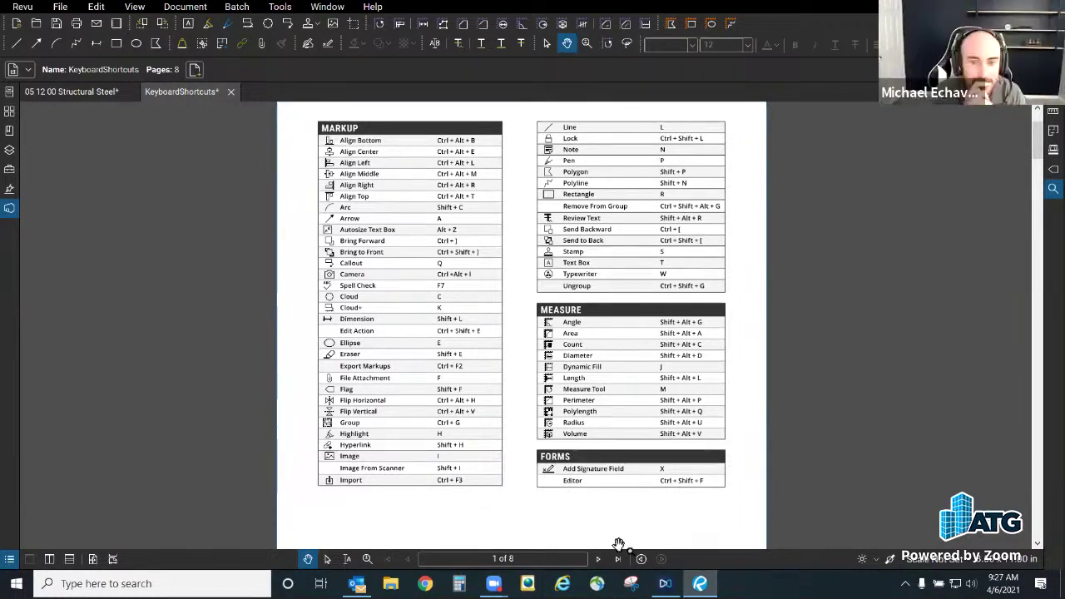
{"action": "left_click", "coordinate": [372, 6]}
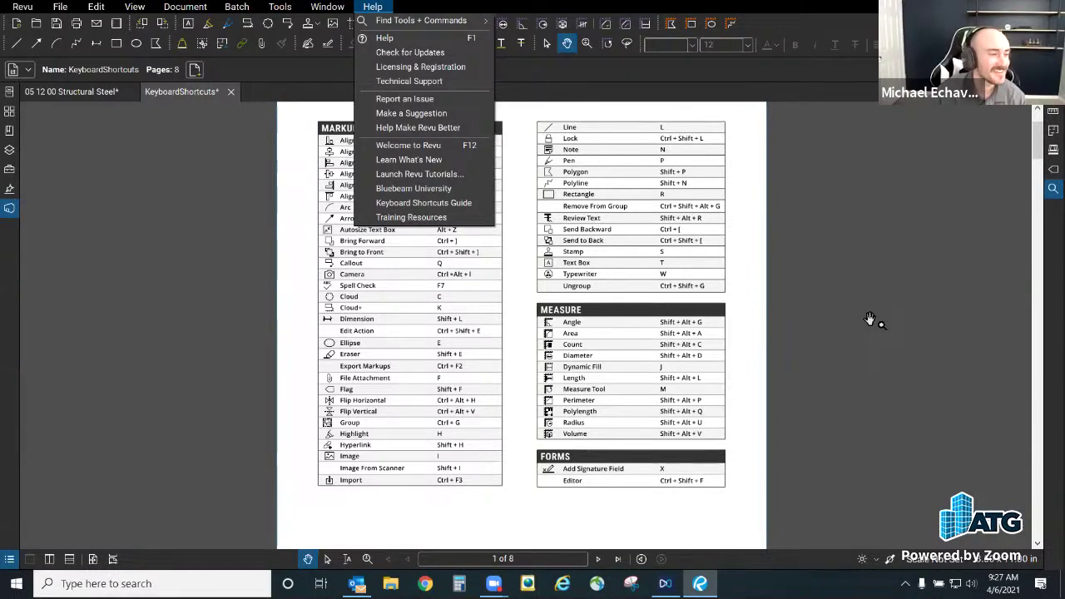
{"action": "left_click", "coordinate": [846, 308]}
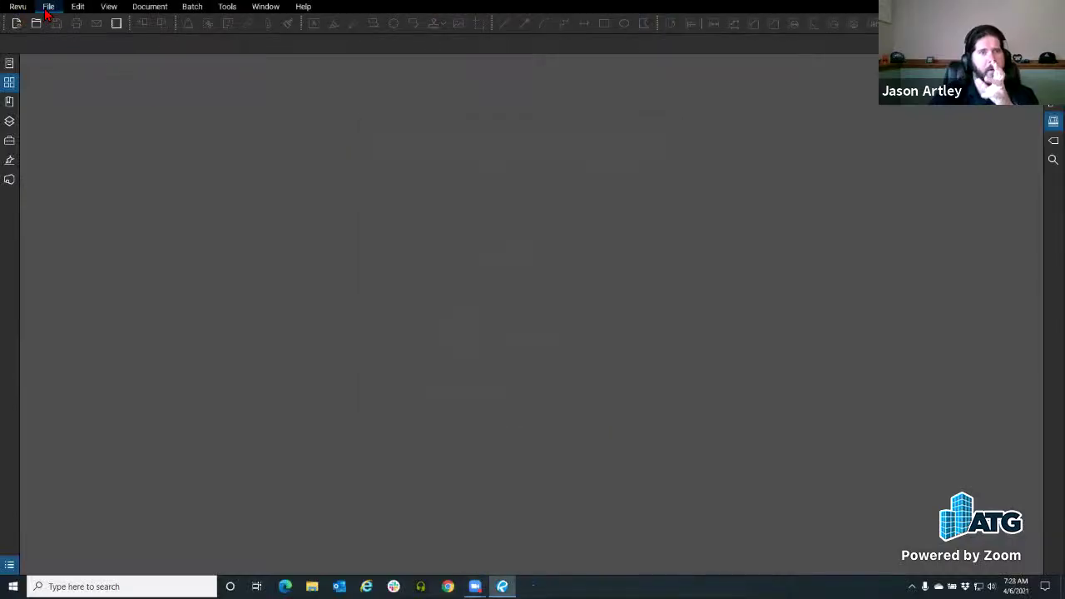
Step: Start opening a PDF from disk instead of a Studio project, and browse up to the Documents folder
{"action": "left_click", "coordinate": [49, 7]}
{"action": "left_click", "coordinate": [67, 49]}
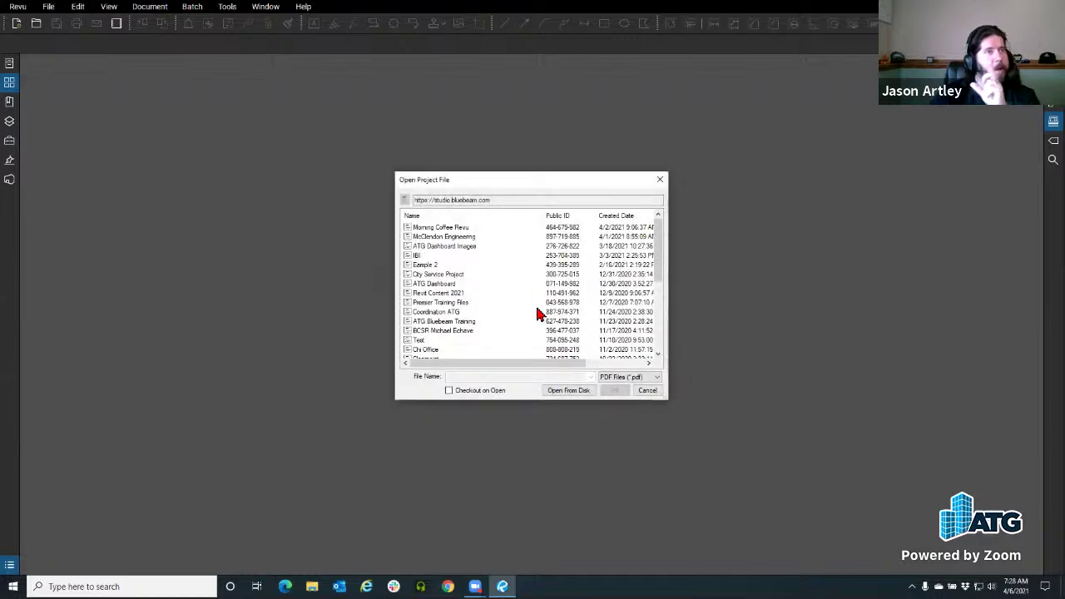
{"action": "left_click", "coordinate": [571, 390]}
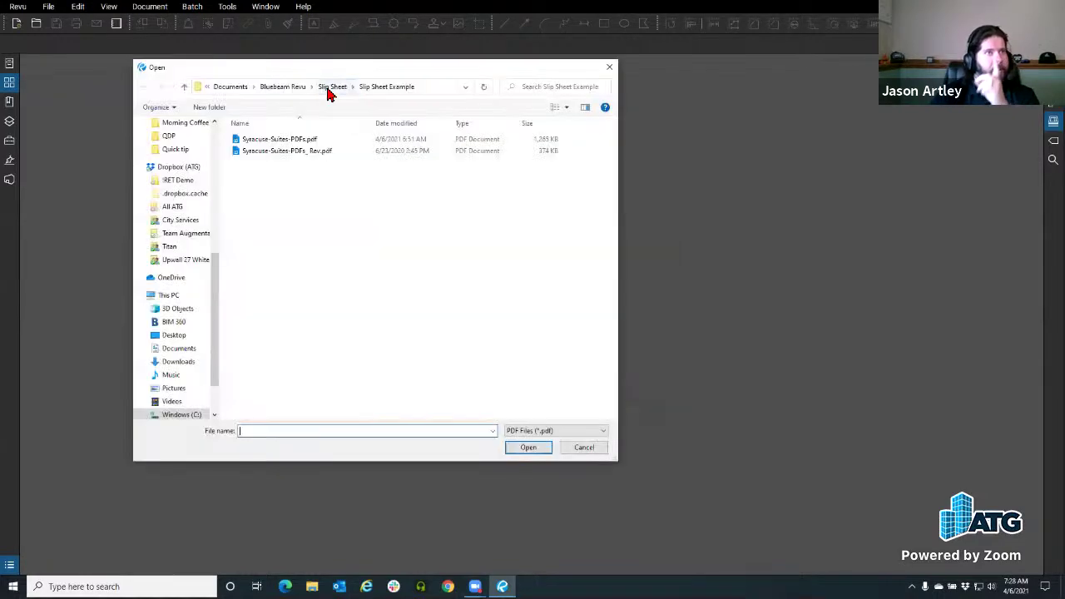
{"action": "left_click", "coordinate": [331, 88]}
{"action": "left_click", "coordinate": [294, 88]}
{"action": "scroll", "coordinate": [305, 385], "scroll_direction": "down", "scroll_amount": 5}
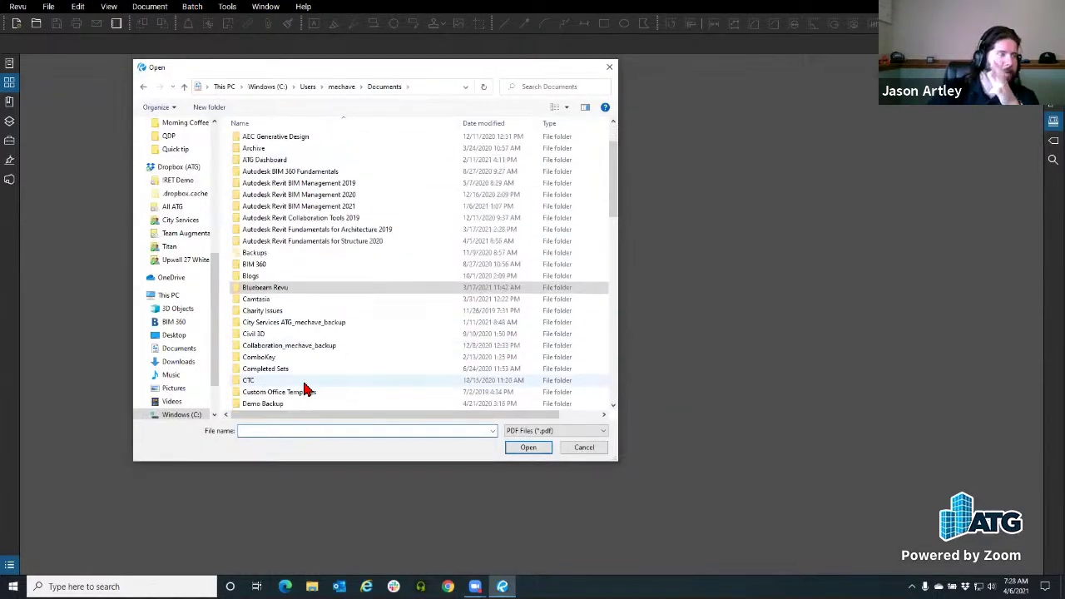
Step: Open 03 30 00 Concrete.pdf from the Specifications folder inside Bluebeam Revu's Exercise Documents
{"action": "double_click", "coordinate": [297, 183]}
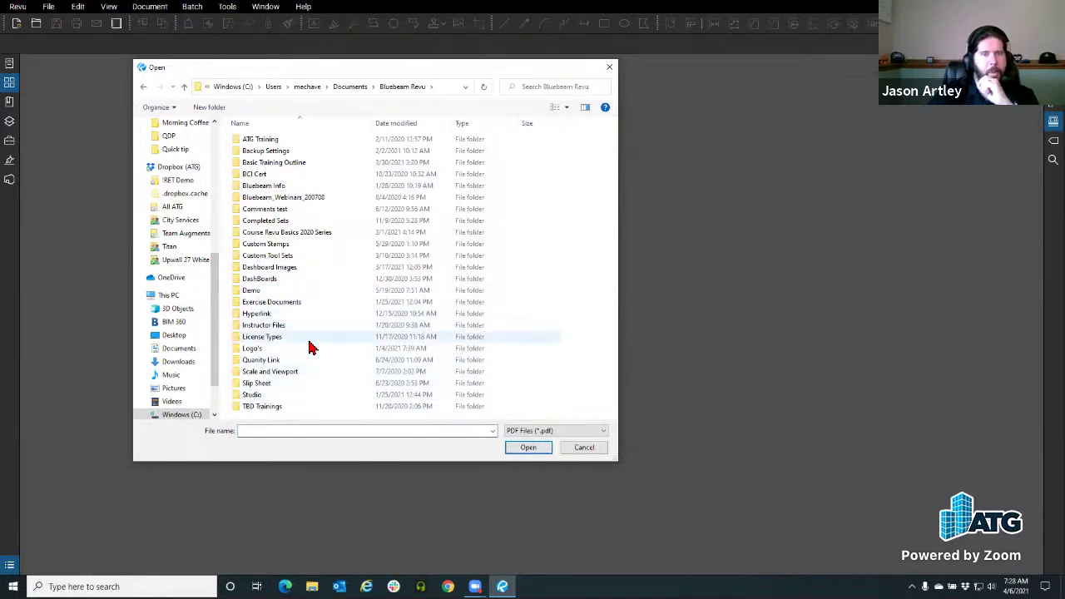
{"action": "double_click", "coordinate": [299, 303]}
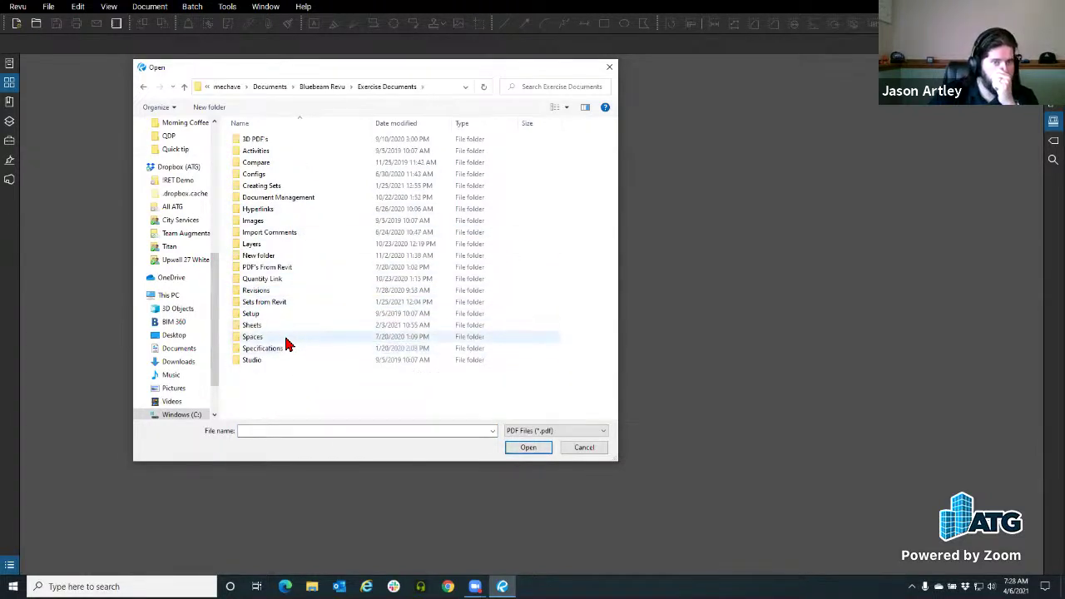
{"action": "left_click", "coordinate": [290, 349]}
{"action": "double_click", "coordinate": [290, 350]}
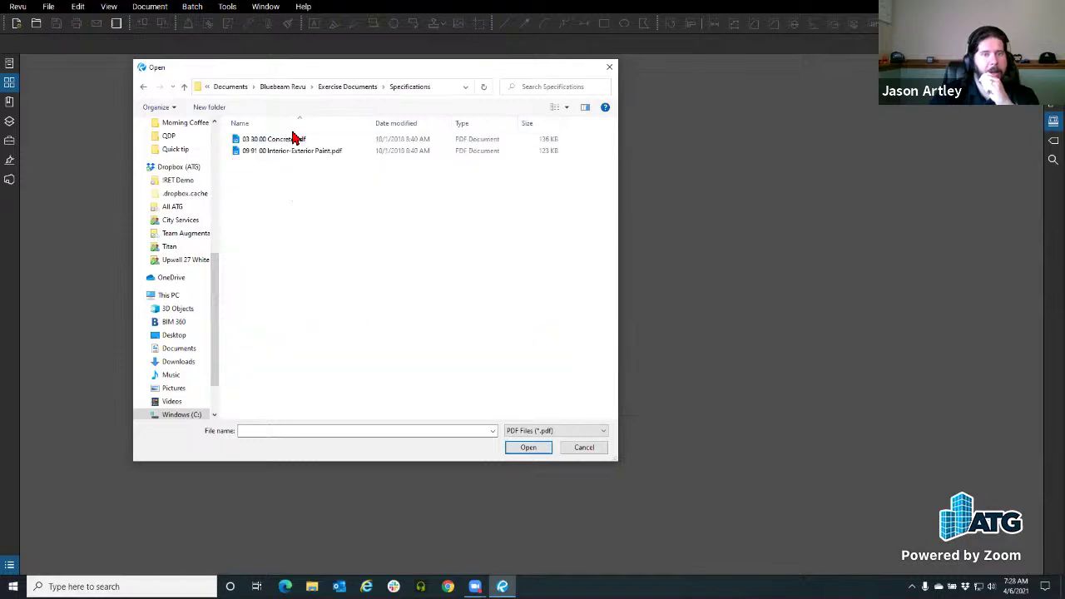
{"action": "left_click", "coordinate": [296, 138]}
{"action": "left_click", "coordinate": [523, 447]}
{"action": "scroll", "coordinate": [438, 364], "scroll_direction": "down", "scroll_amount": 3}
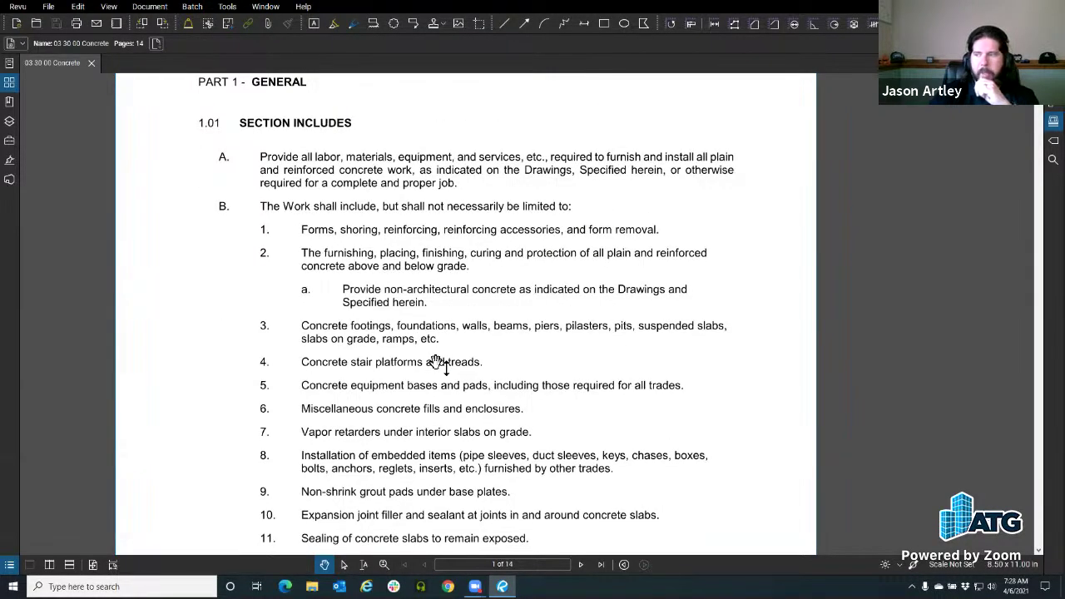
Step: Look through the concrete specification from Part 1 - General to the Precautions section at the end of page 2
{"action": "scroll", "coordinate": [438, 364], "scroll_direction": "up", "scroll_amount": 3}
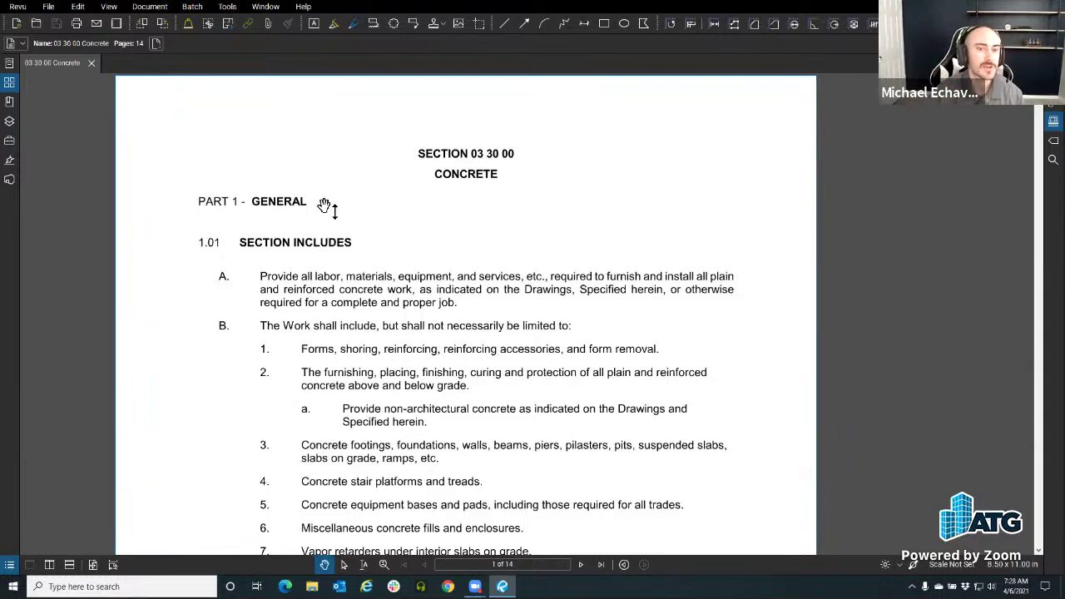
{"action": "scroll", "coordinate": [330, 199], "scroll_direction": "down", "scroll_amount": 10}
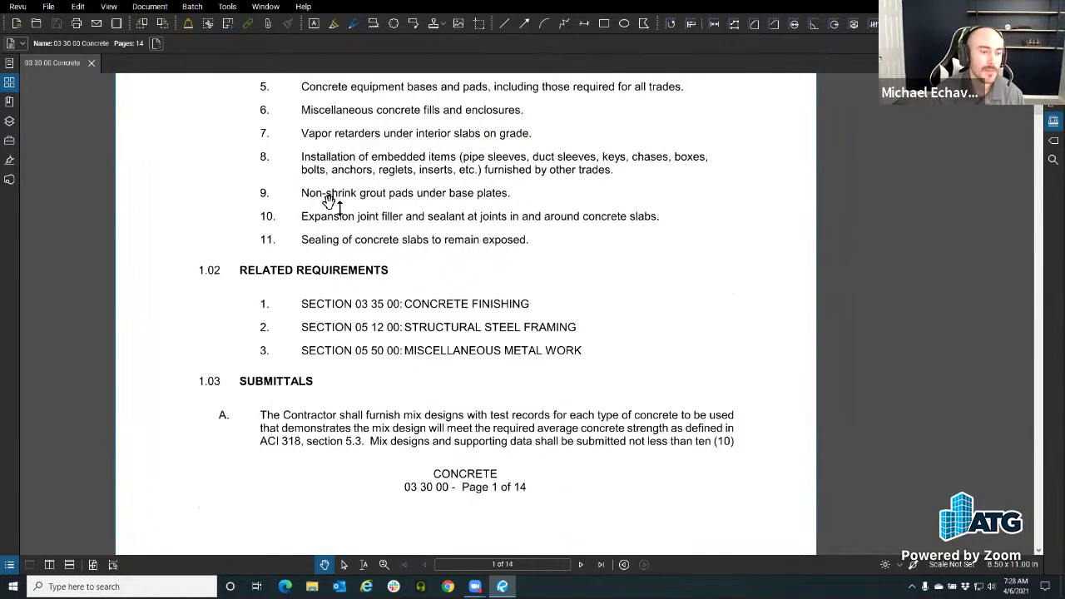
{"action": "scroll", "coordinate": [329, 203], "scroll_direction": "down", "scroll_amount": 4}
{"action": "scroll", "coordinate": [329, 202], "scroll_direction": "down", "scroll_amount": 16}
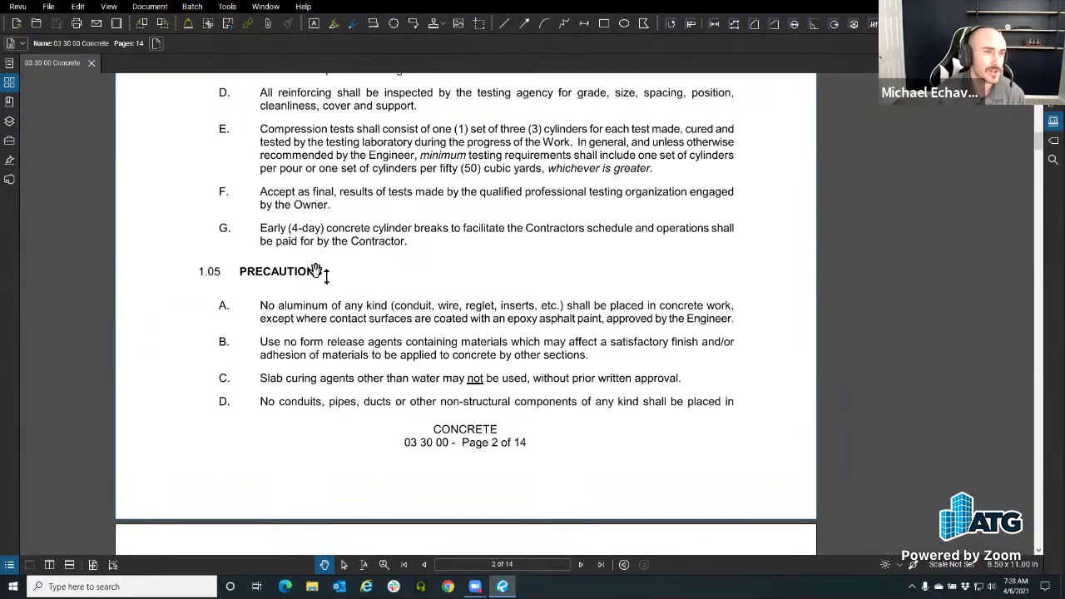
Step: Open A1.2.0 - 2ND FLOOR REFERENCE PLAN.pdf from the pinned Sheets group in File Access
{"action": "left_click", "coordinate": [48, 6]}
{"action": "mouse_move", "coordinate": [77, 6]}
{"action": "left_click", "coordinate": [9, 64]}
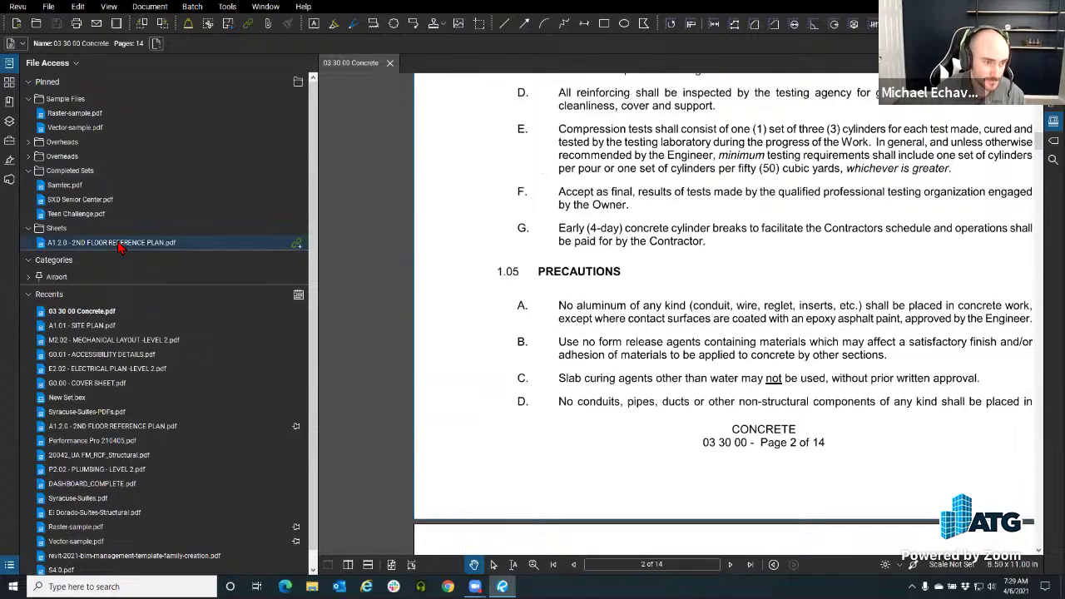
{"action": "left_click", "coordinate": [119, 243]}
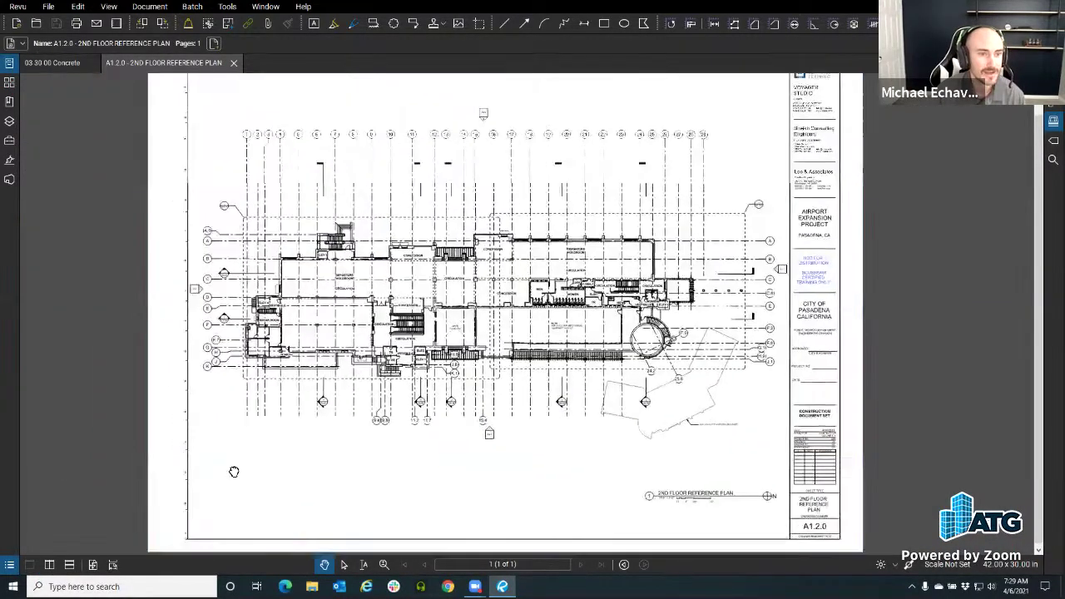
Step: Zoom in on the Departure Holdroom of the floor plan and view the area down to the section markers below the building
{"action": "scroll", "coordinate": [283, 309], "scroll_direction": "up", "scroll_amount": 5}
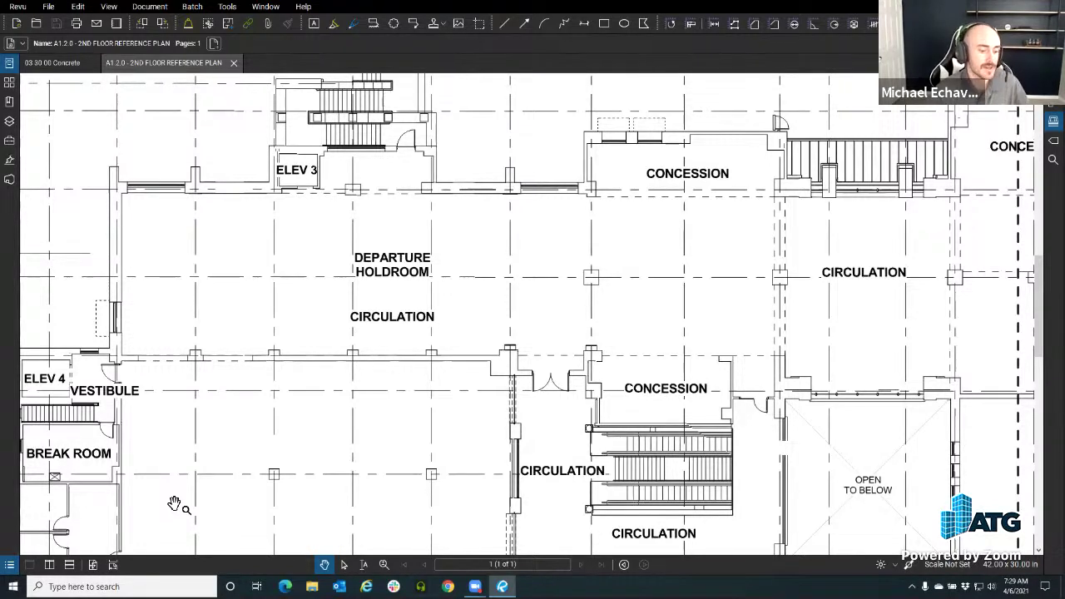
{"action": "left_click", "coordinate": [253, 268]}
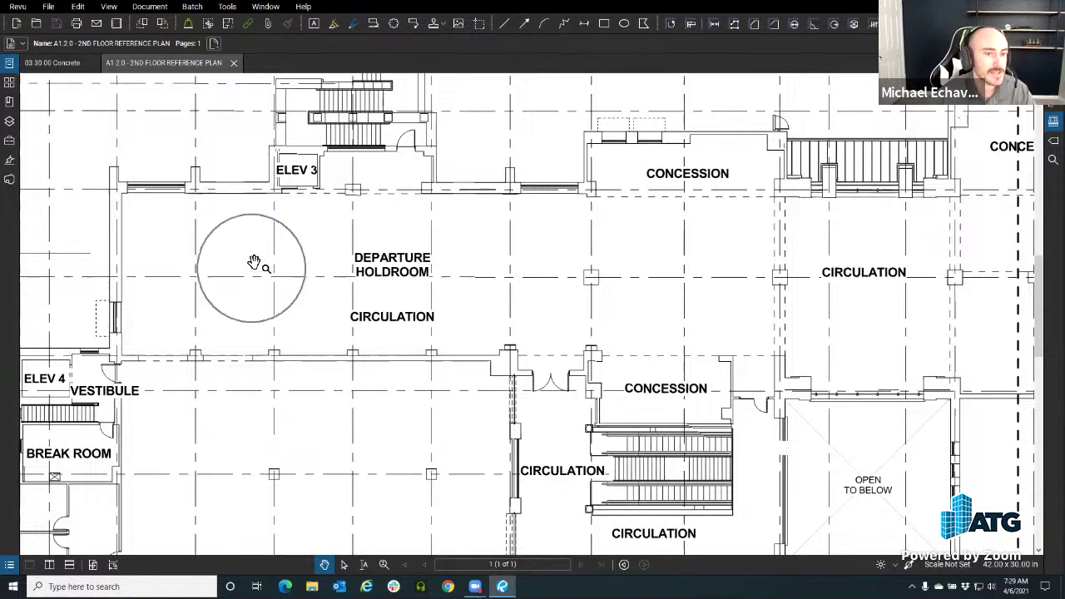
{"action": "left_click", "coordinate": [240, 244]}
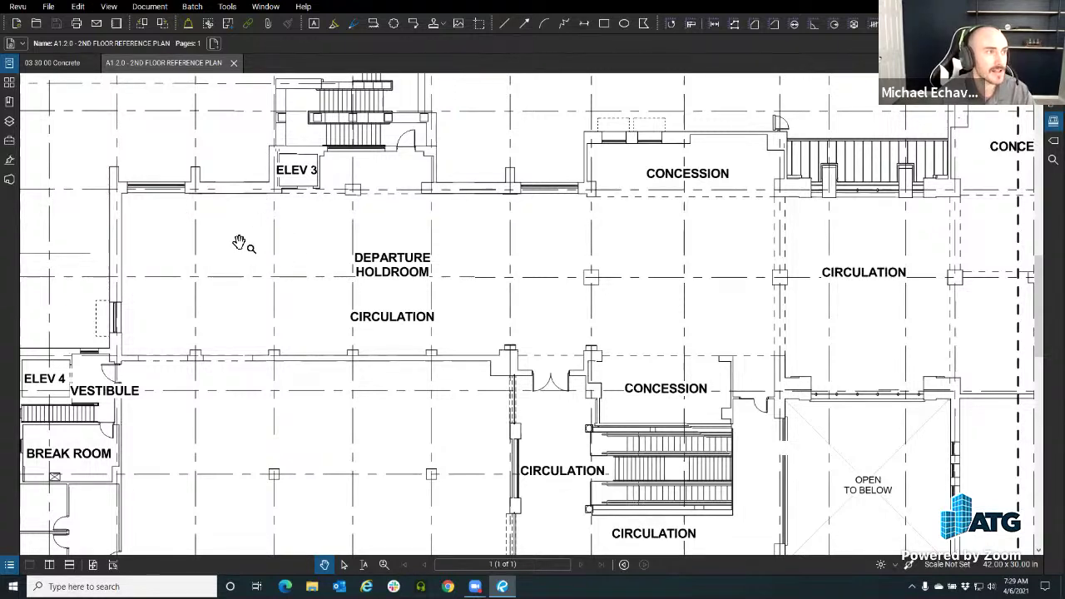
{"action": "scroll", "coordinate": [239, 244], "scroll_direction": "down", "scroll_amount": 5}
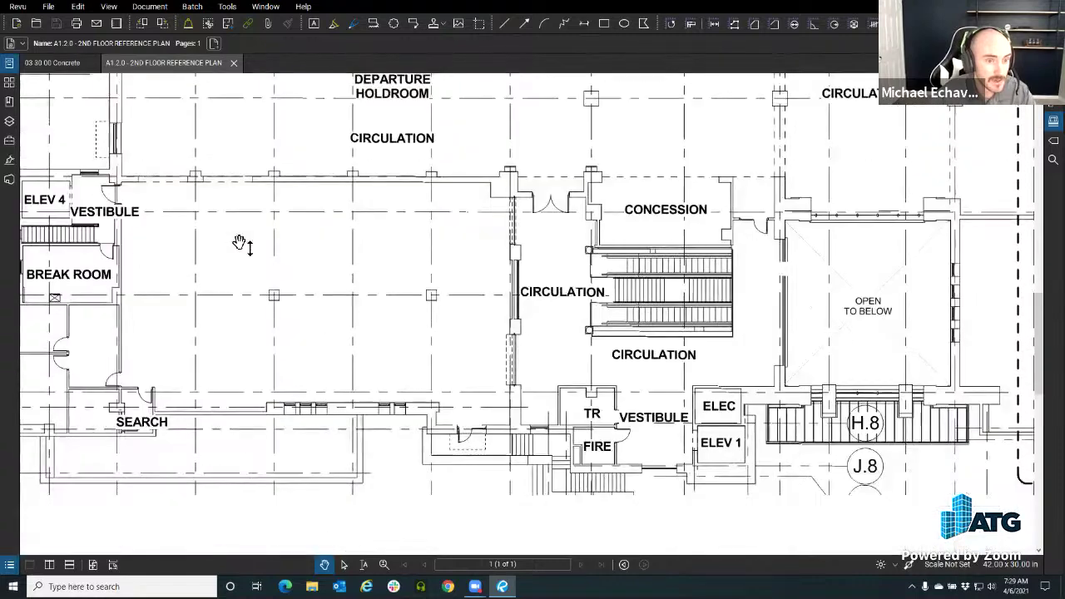
{"action": "left_click", "coordinate": [240, 244]}
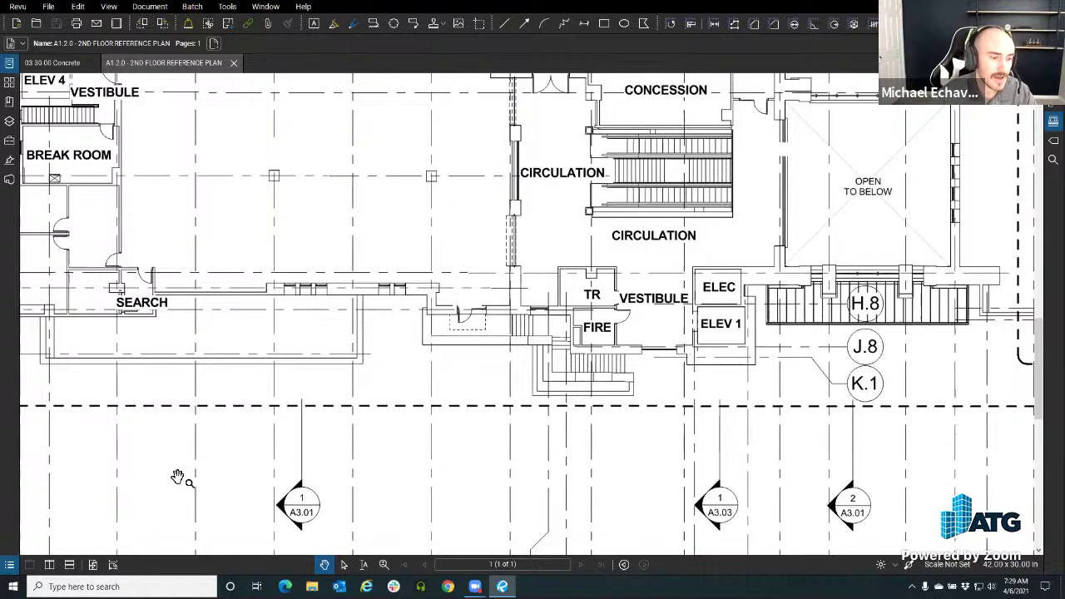
Step: Compare the floor plan fitted to the whole page and fitted to the page width, trying the mouse wheel in both views
{"action": "left_click", "coordinate": [92, 564]}
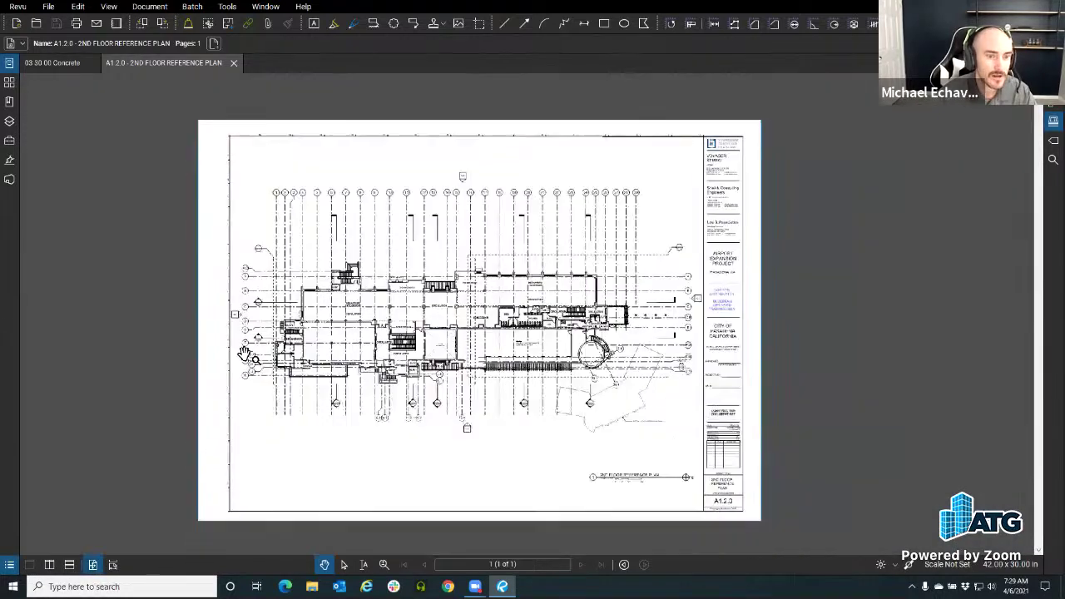
{"action": "left_click", "coordinate": [112, 565]}
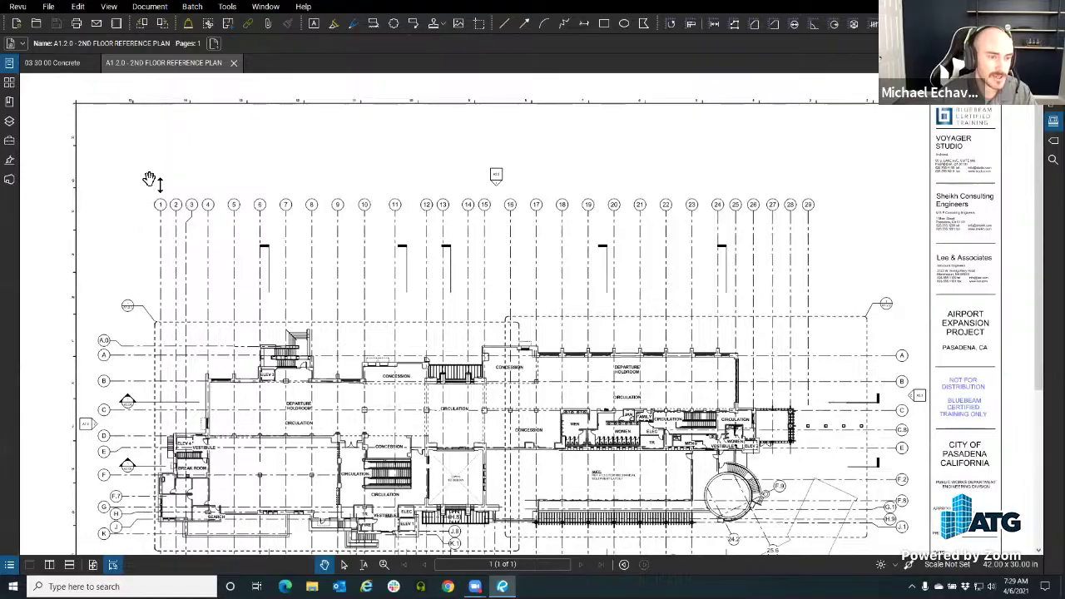
{"action": "left_click", "coordinate": [94, 565]}
{"action": "left_click", "coordinate": [112, 565]}
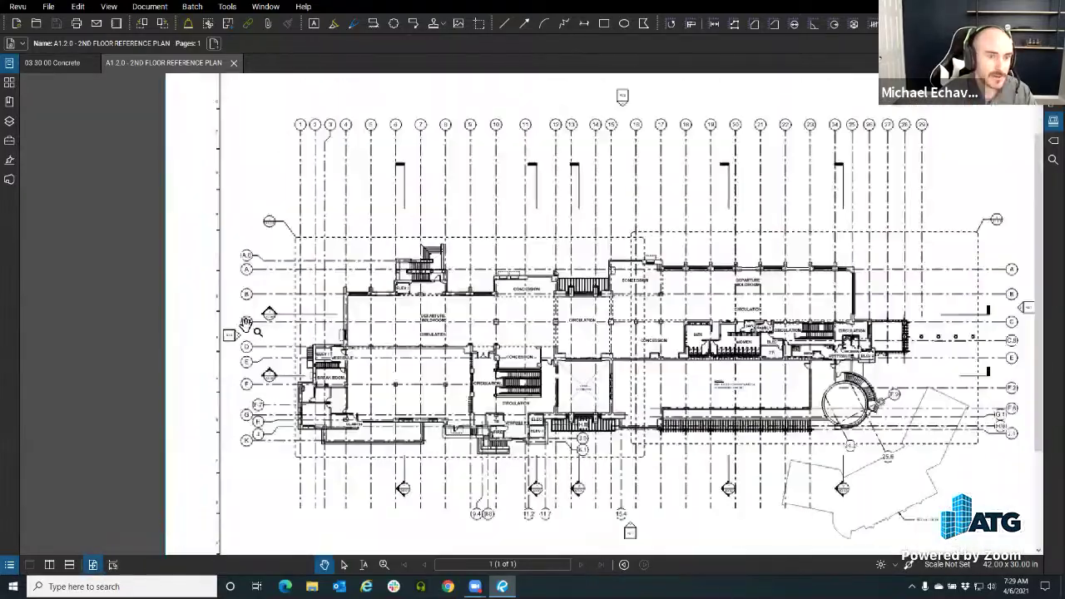
{"action": "scroll", "coordinate": [280, 200], "scroll_direction": "down", "scroll_amount": 3}
{"action": "scroll", "coordinate": [280, 204], "scroll_direction": "up", "scroll_amount": 3}
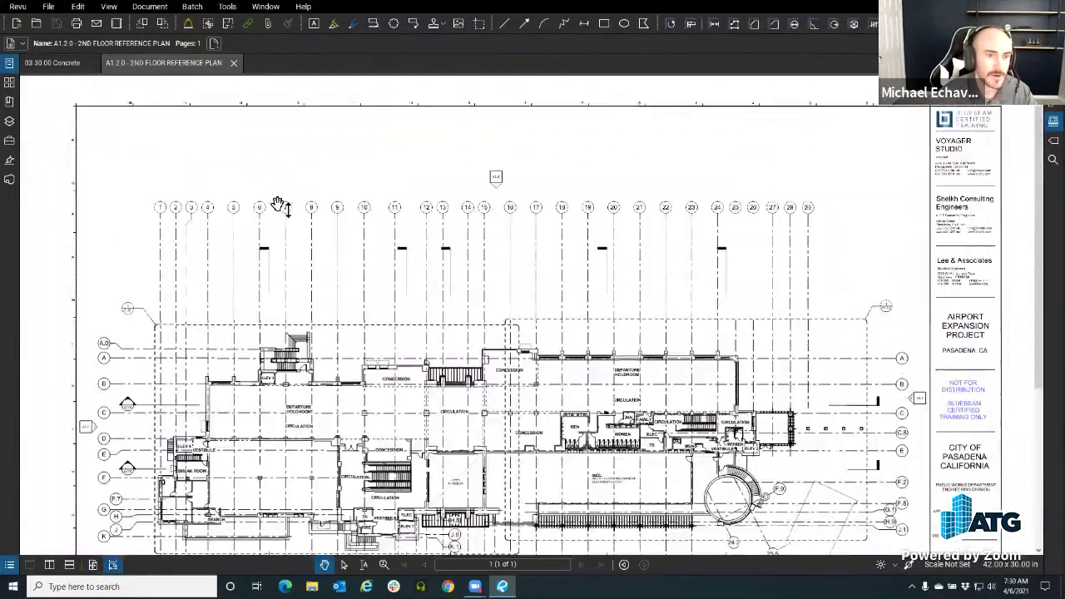
{"action": "scroll", "coordinate": [249, 300], "scroll_direction": "down", "scroll_amount": 3}
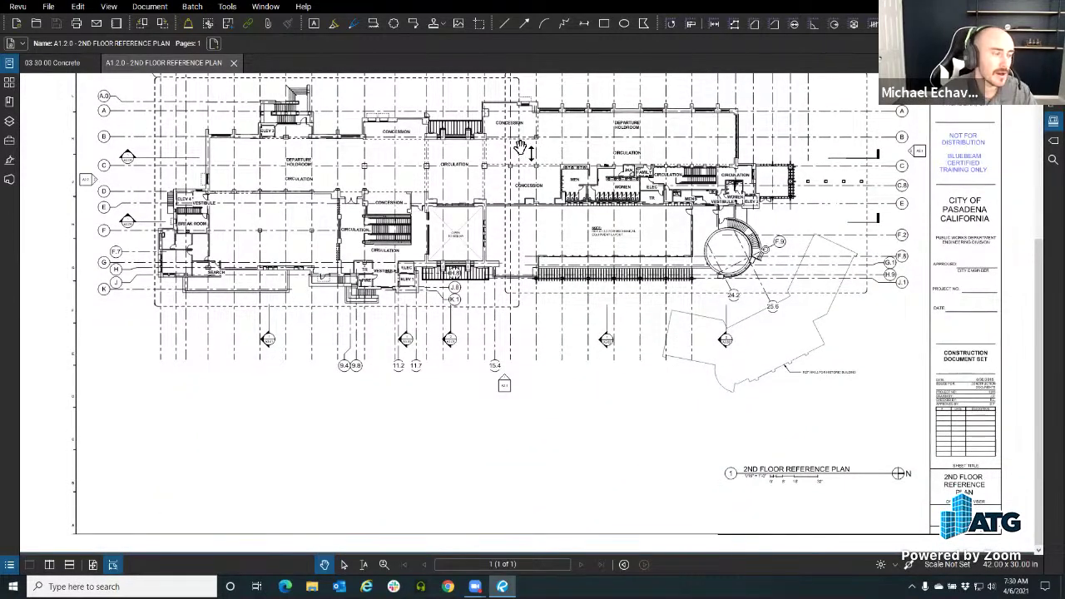
Step: Open the General preferences and show the Navigation settings, with the dialog moved toward the upper-left of the plan
{"action": "left_click", "coordinate": [17, 6]}
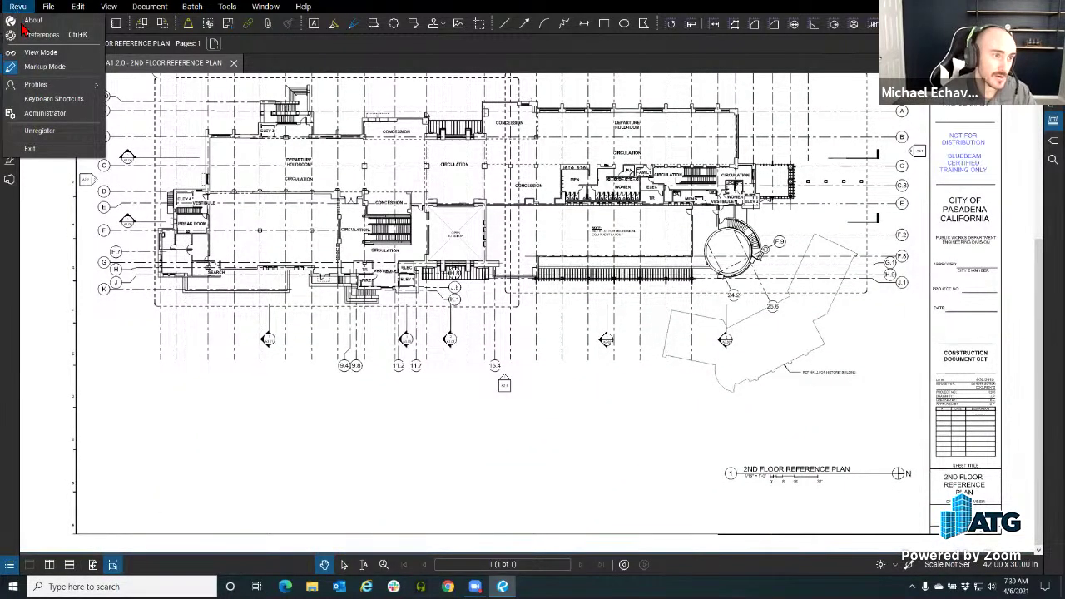
{"action": "left_click", "coordinate": [37, 36]}
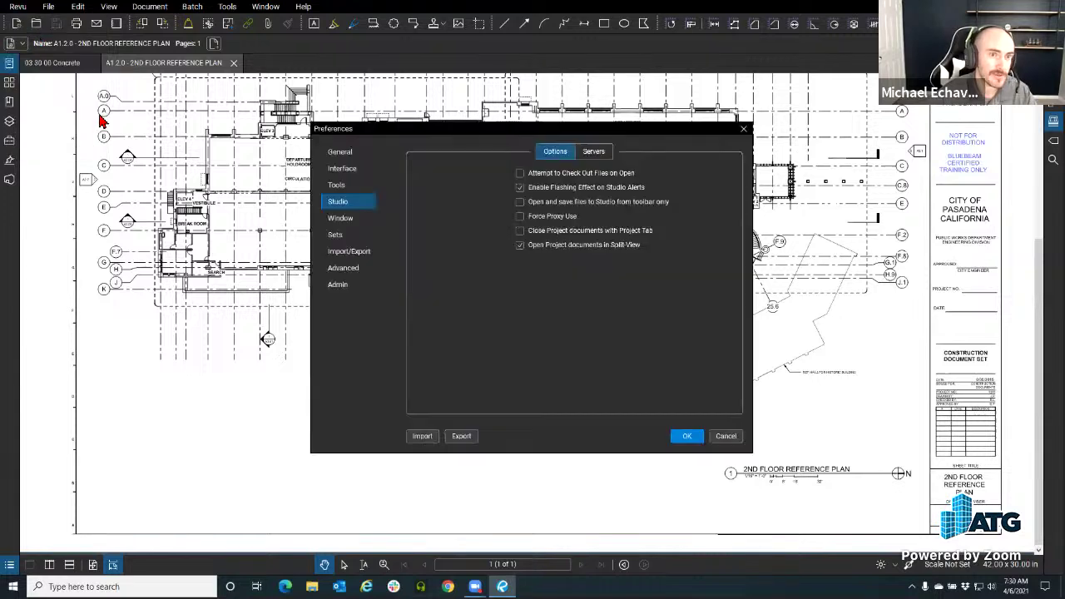
{"action": "left_click_drag", "start_coordinate": [354, 133], "coordinate": [238, 118]}
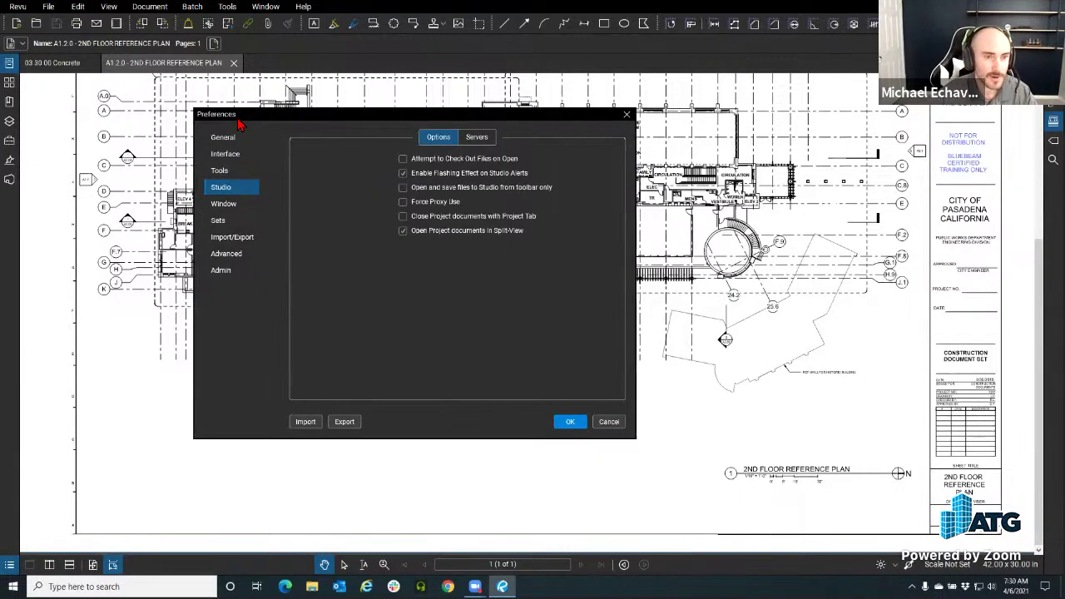
{"action": "left_click", "coordinate": [234, 140]}
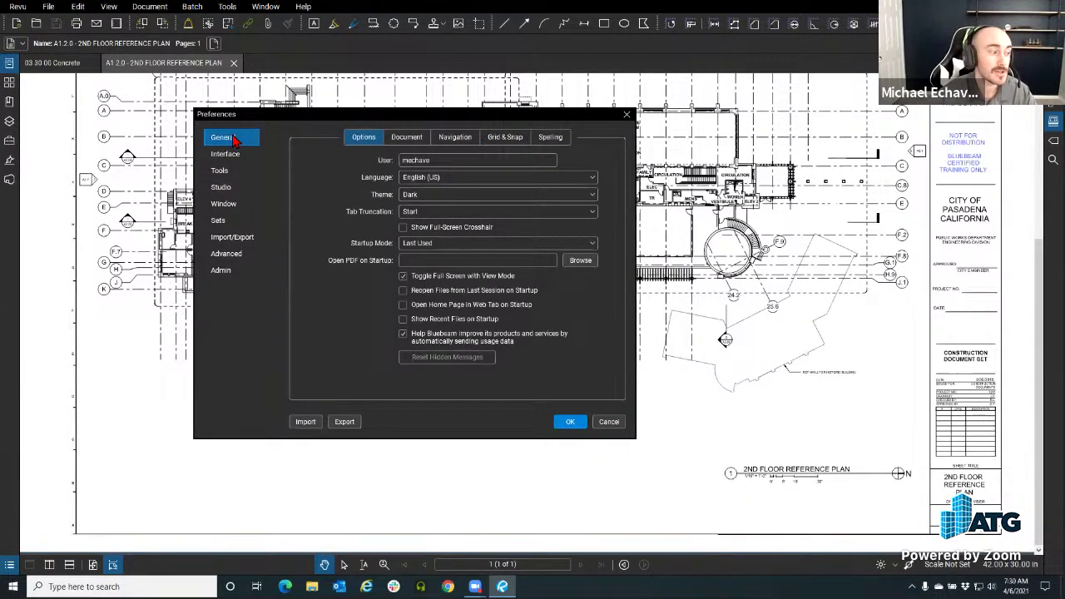
{"action": "left_click", "coordinate": [459, 139]}
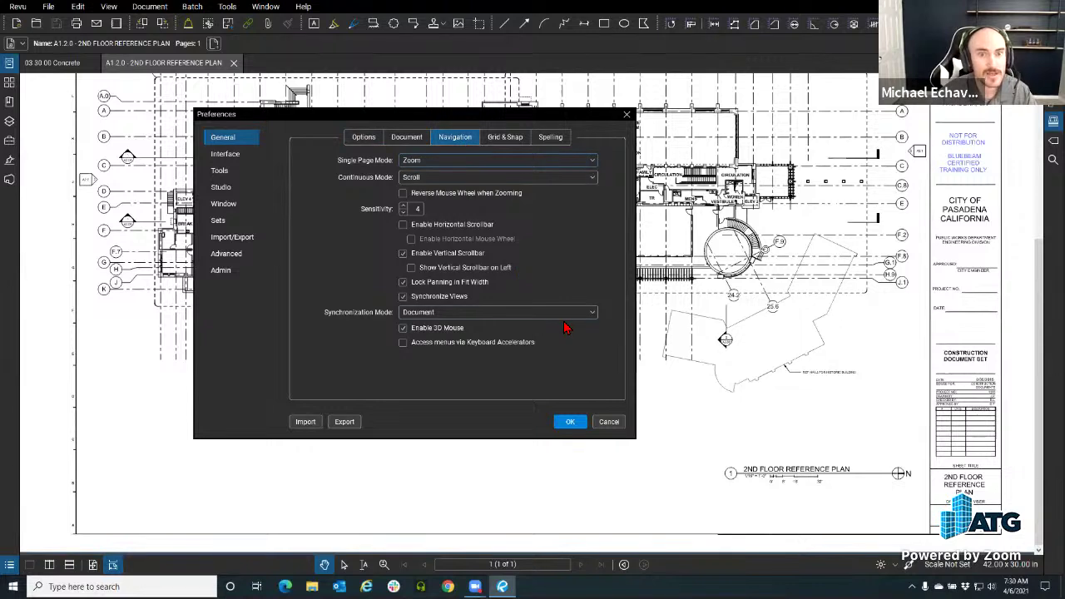
Step: Review the Single Page Mode and Continuous Mode choices in the Navigation preferences and close the dialog without saving
{"action": "left_click", "coordinate": [403, 163]}
{"action": "left_click", "coordinate": [616, 244]}
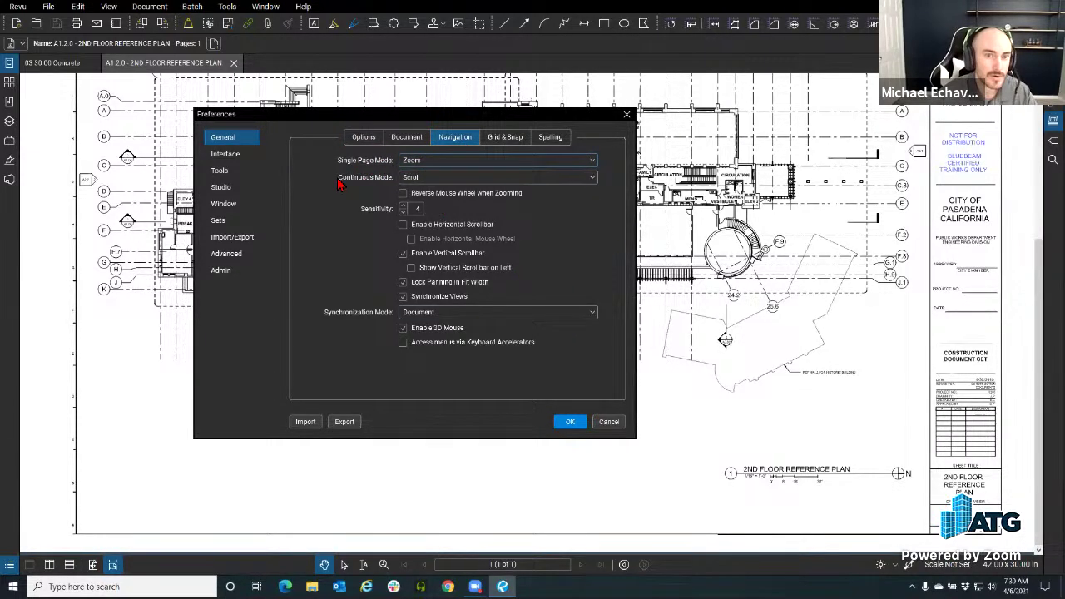
{"action": "left_click", "coordinate": [408, 178]}
{"action": "left_click", "coordinate": [546, 220]}
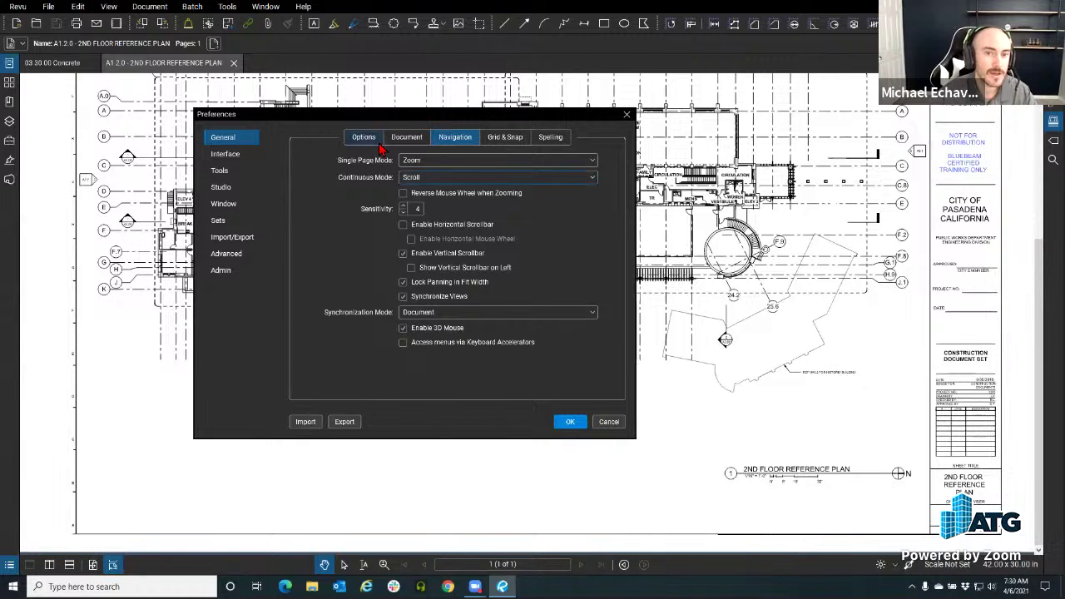
{"action": "left_click", "coordinate": [491, 177]}
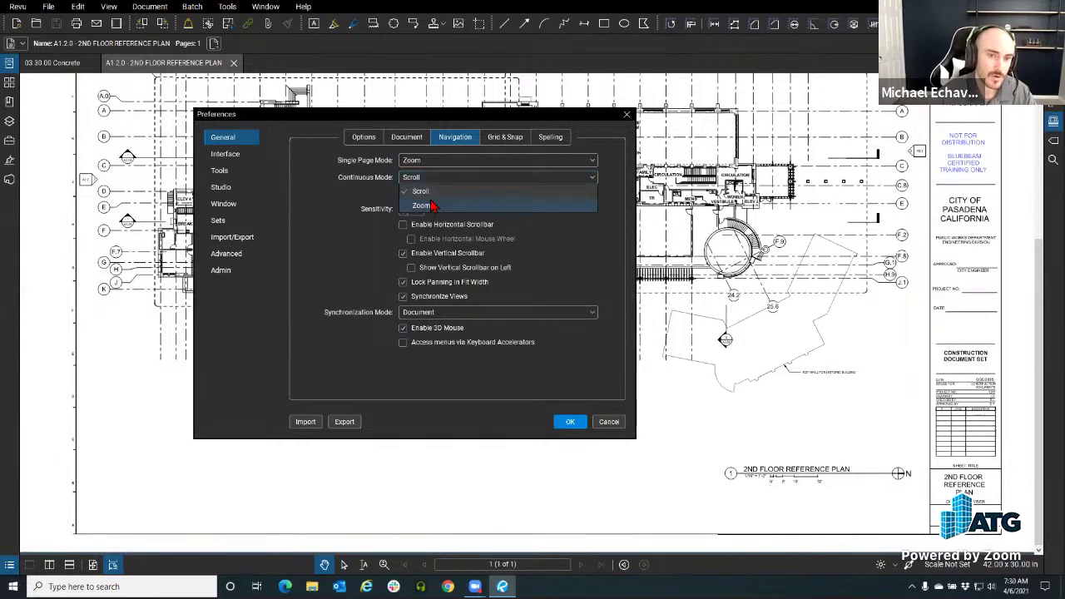
{"action": "left_click", "coordinate": [351, 216]}
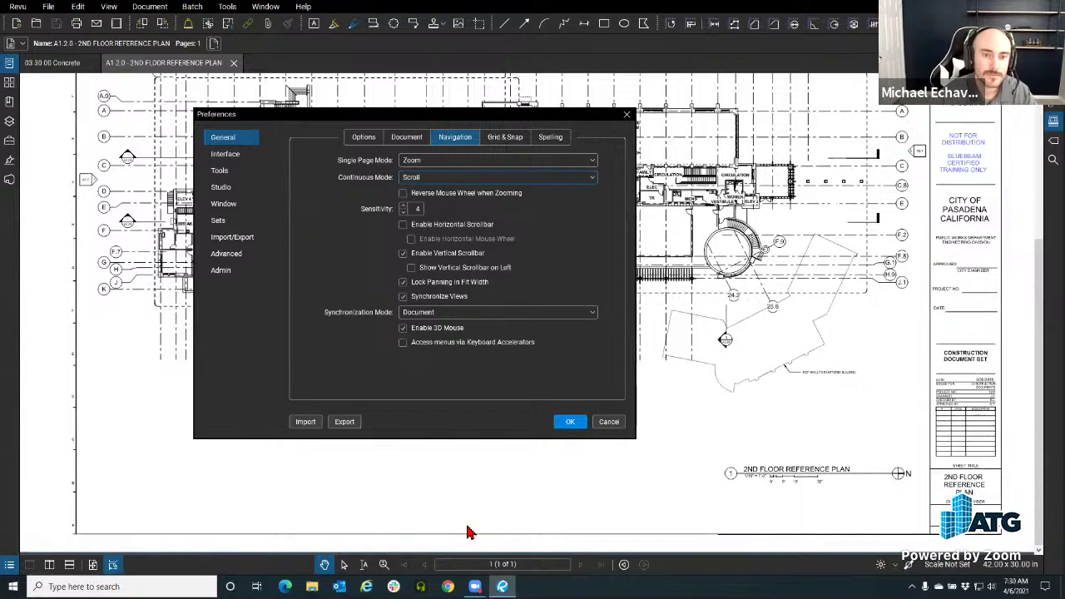
{"action": "left_click", "coordinate": [608, 421]}
{"action": "scroll", "coordinate": [347, 358], "scroll_direction": "down", "scroll_amount": 1}
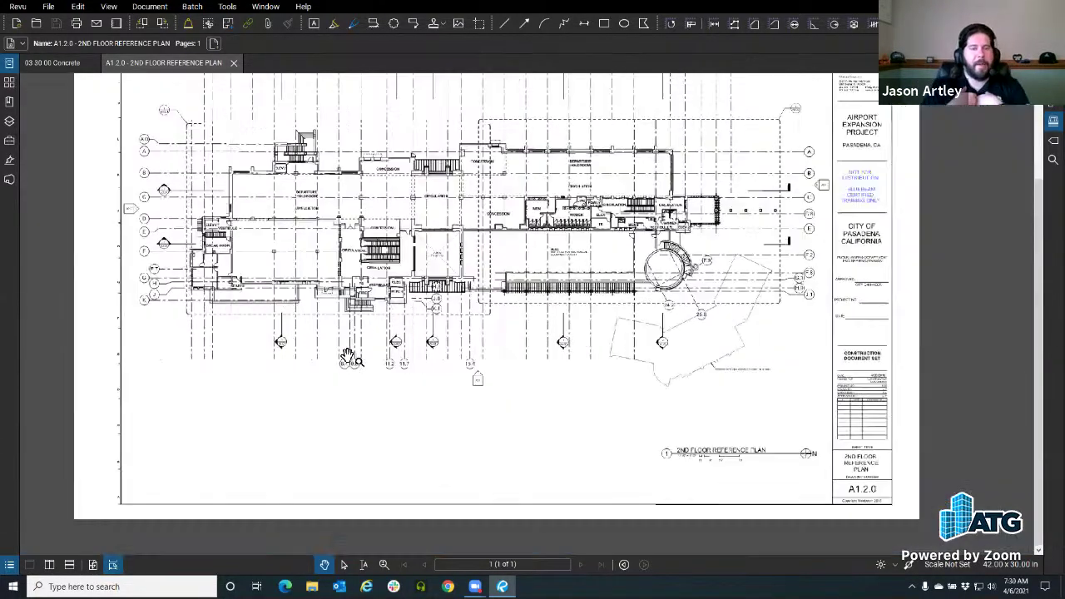
{"action": "scroll", "coordinate": [348, 358], "scroll_direction": "up", "scroll_amount": 3}
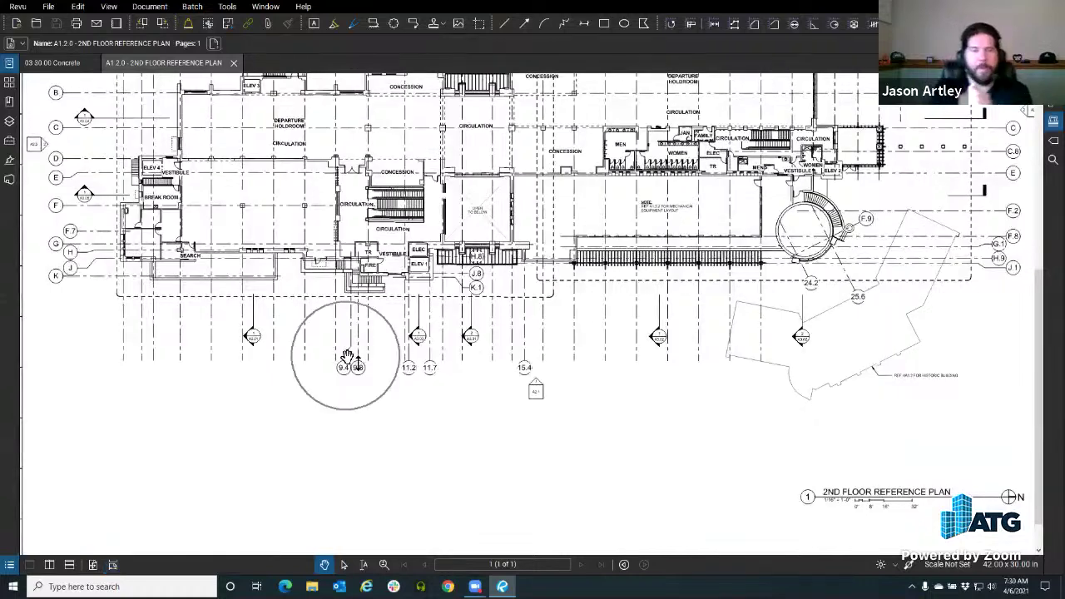